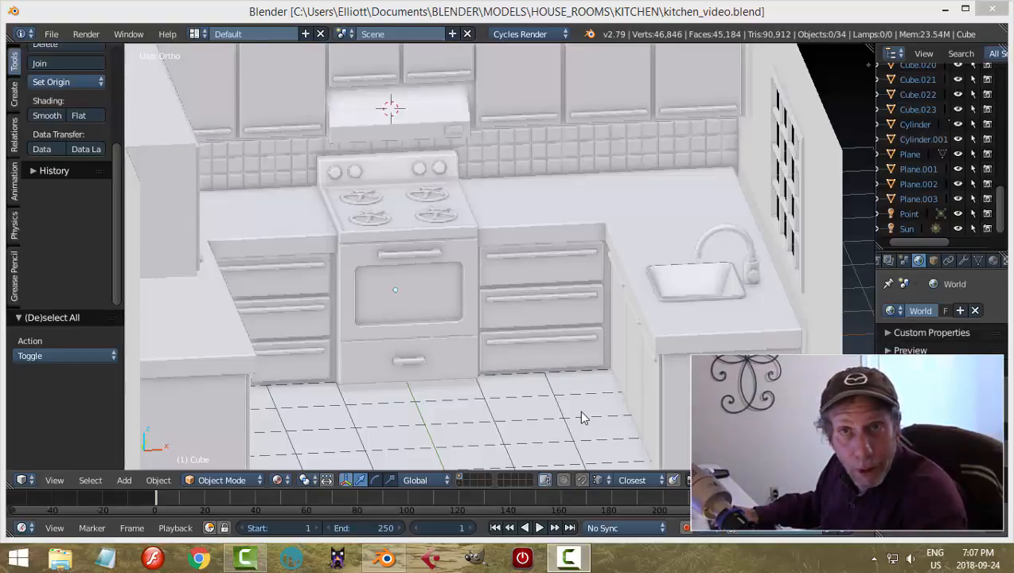
- Place the 3D cursor on the countertop beside the stove and add a mesh circle with 32 vertices there
middle_click_drag(581, 415, 410, 343)
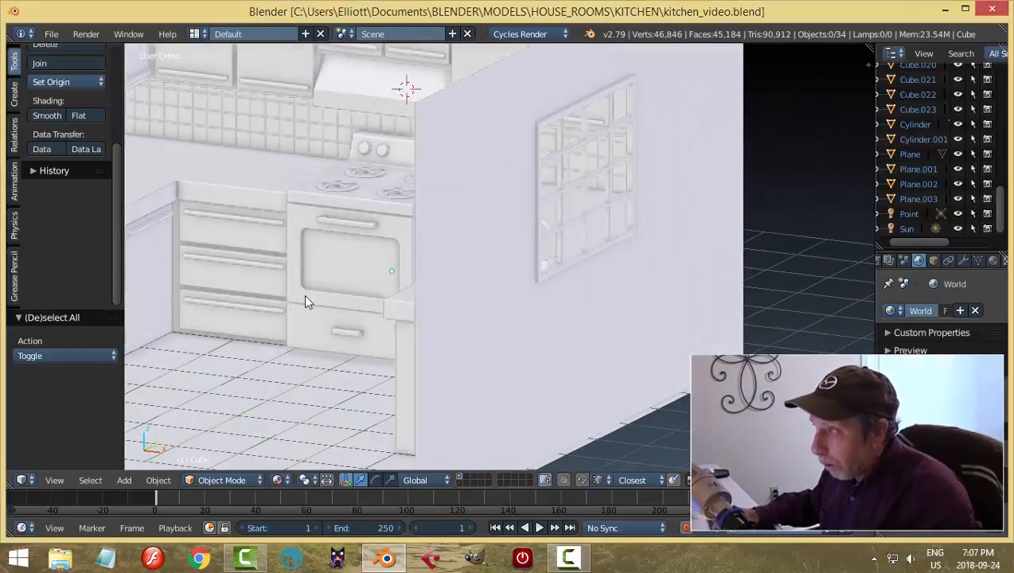
middle_click_drag(305, 301, 413, 249)
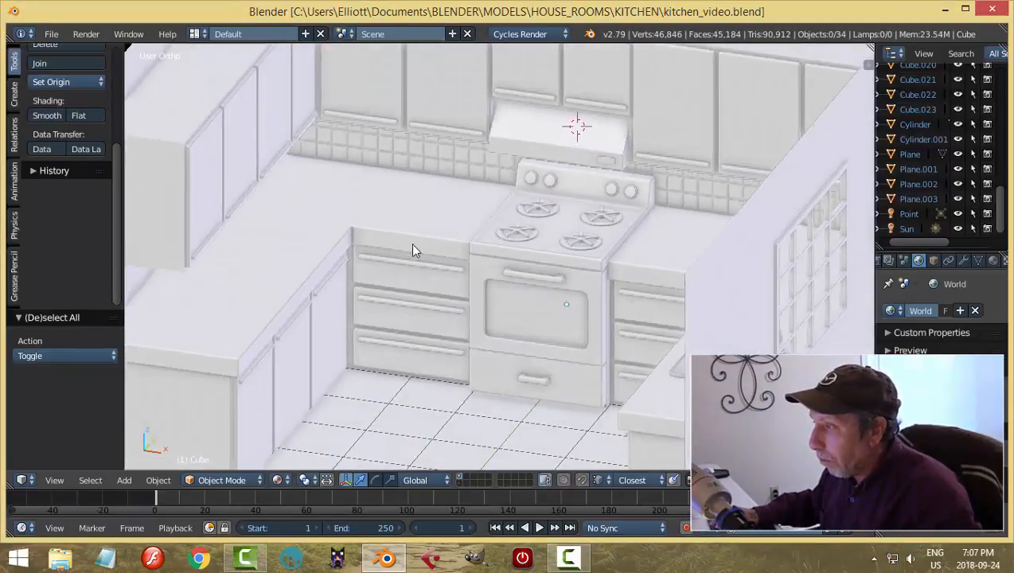
right_click(404, 193)
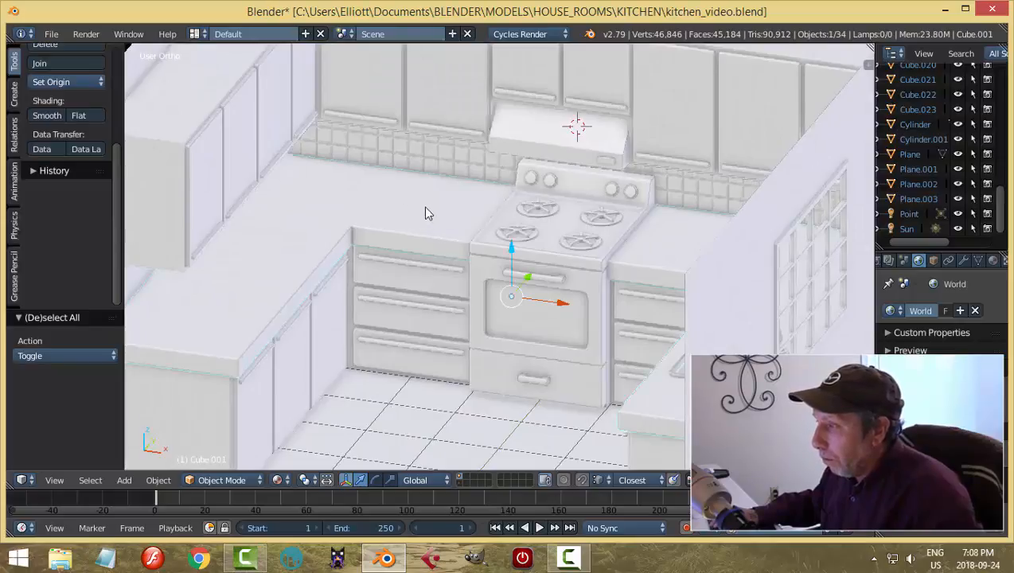
left_click(408, 188)
mouse_move(454, 276)
middle_mouse_down()
mouse_move(437, 265)
mouse_move(445, 280)
mouse_move(451, 274)
middle_mouse_up()
key("a")
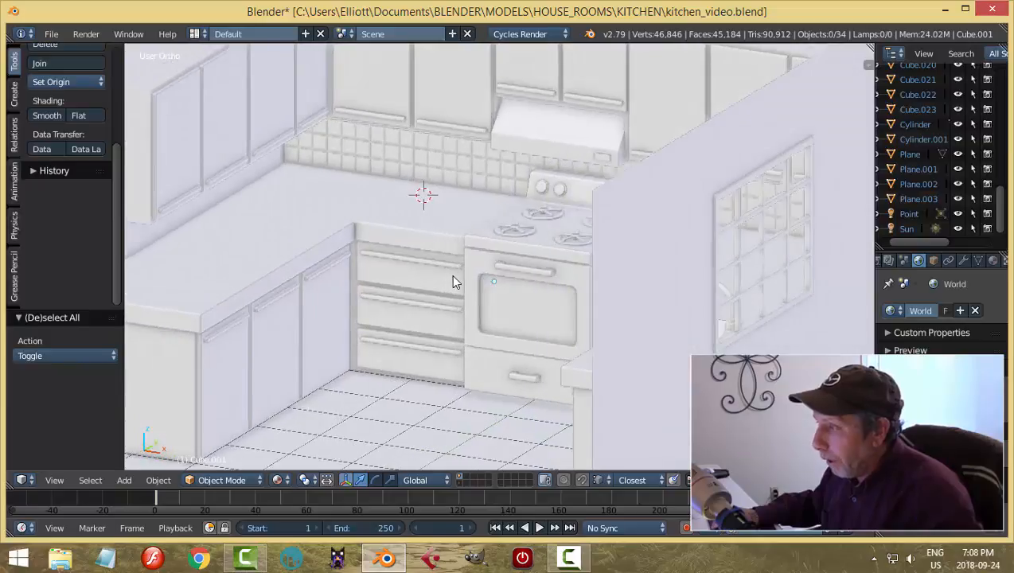
key("shift+a")
mouse_move(453, 283)
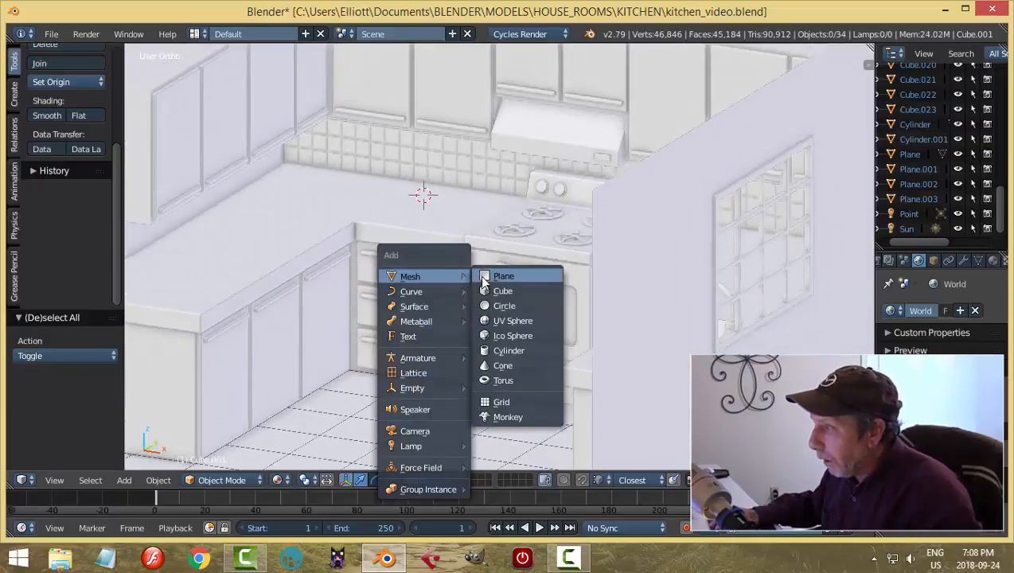
left_click(503, 306)
scroll(458, 266, "up", 3)
scroll(477, 259, "down", 1)
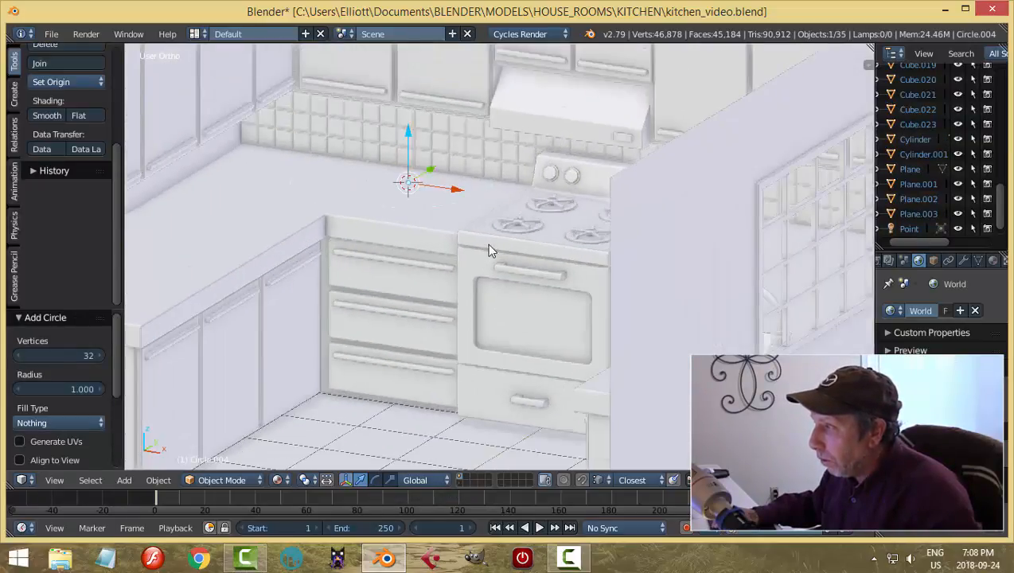
- Enter Edit Mode on the circle and scale it down to about 0.363
key("Tab")
left_click(586, 237)
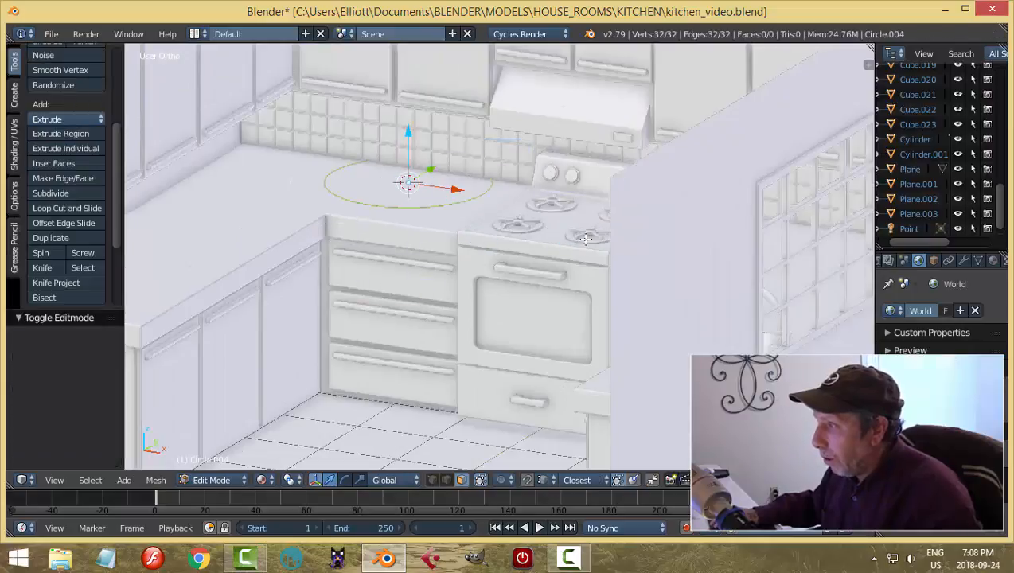
key("s")
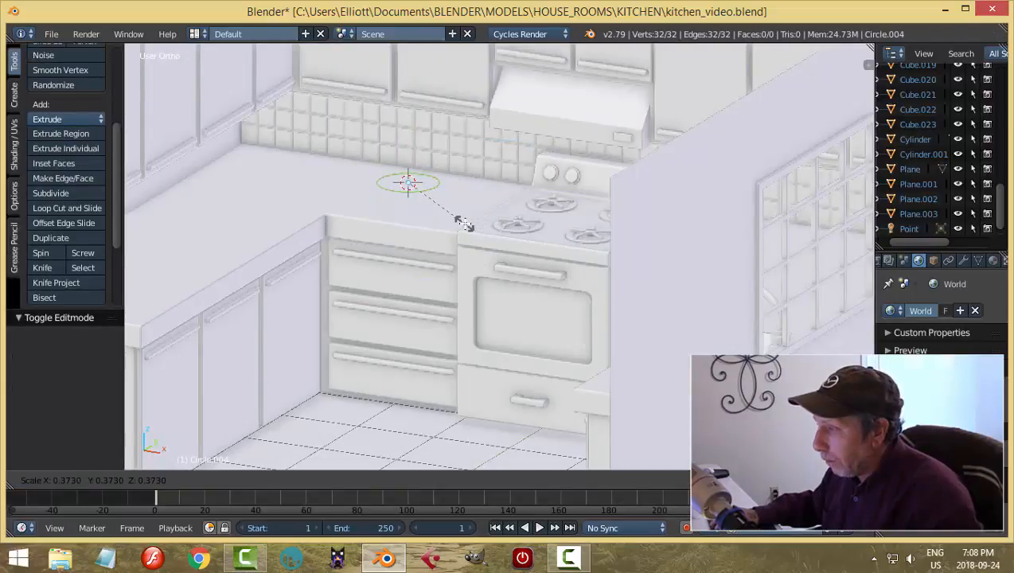
left_click(462, 224)
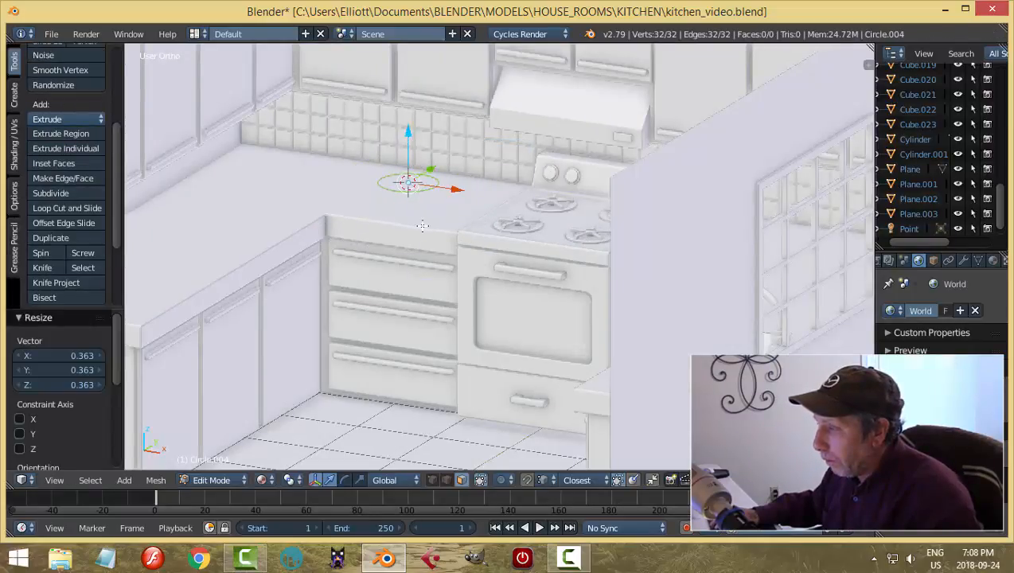
- Switch to vertex selection and extrude the circle inward twice, scaling each extrusion into a smaller concentric ring
key("KP_1")
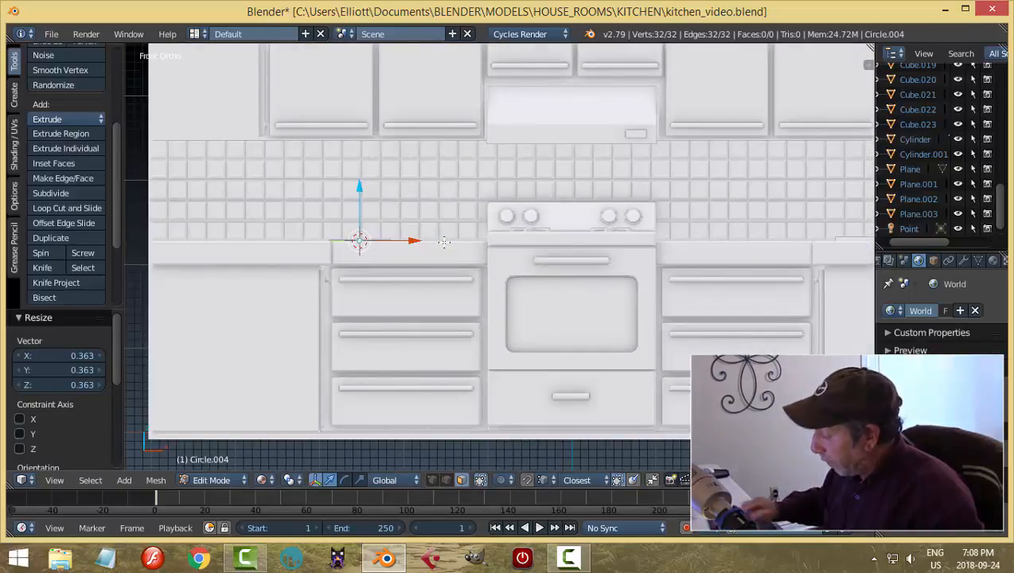
middle_click_drag(448, 227, 412, 261)
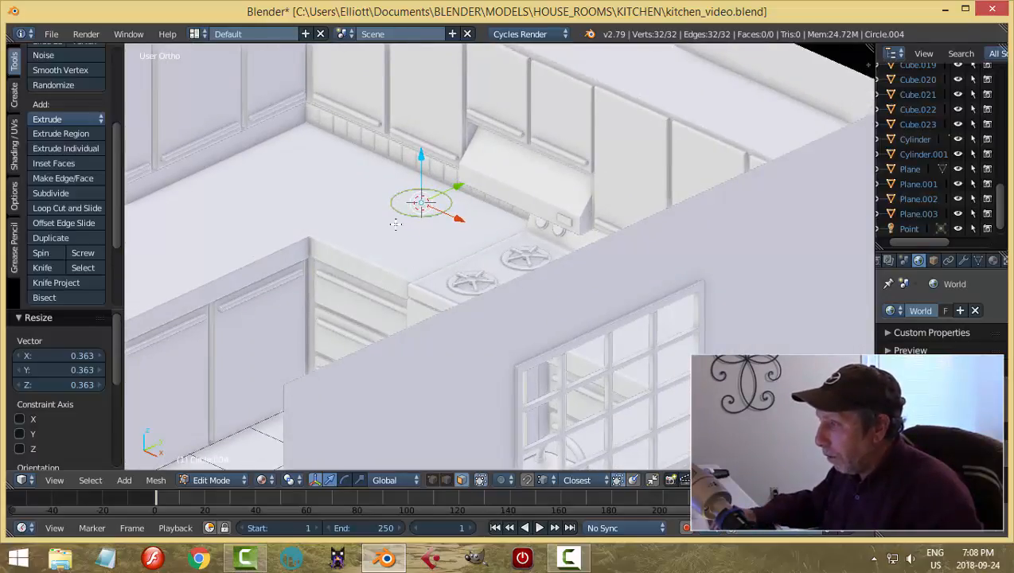
scroll(395, 224, "up", 4)
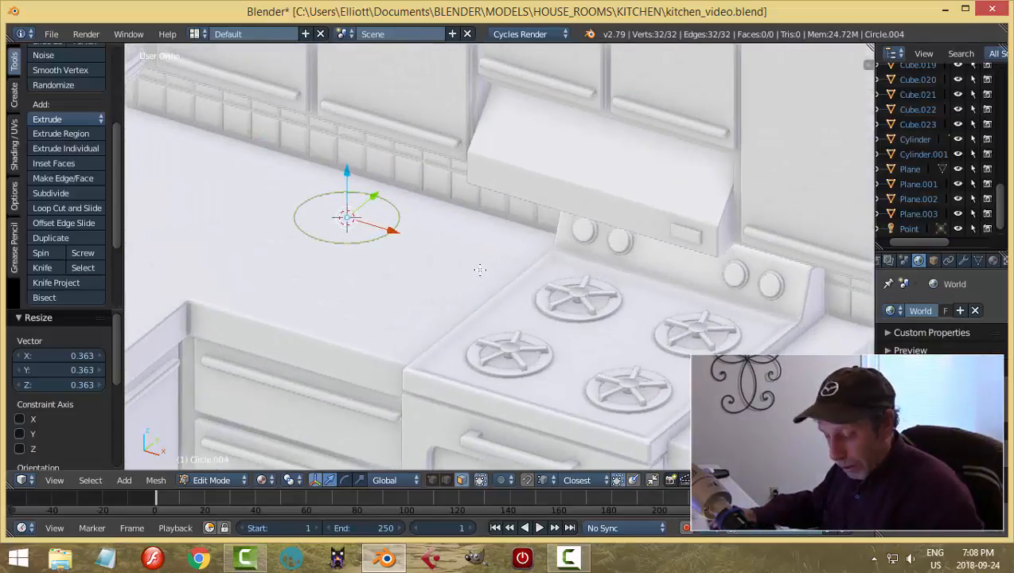
key("ctrl+Tab")
left_click(465, 270)
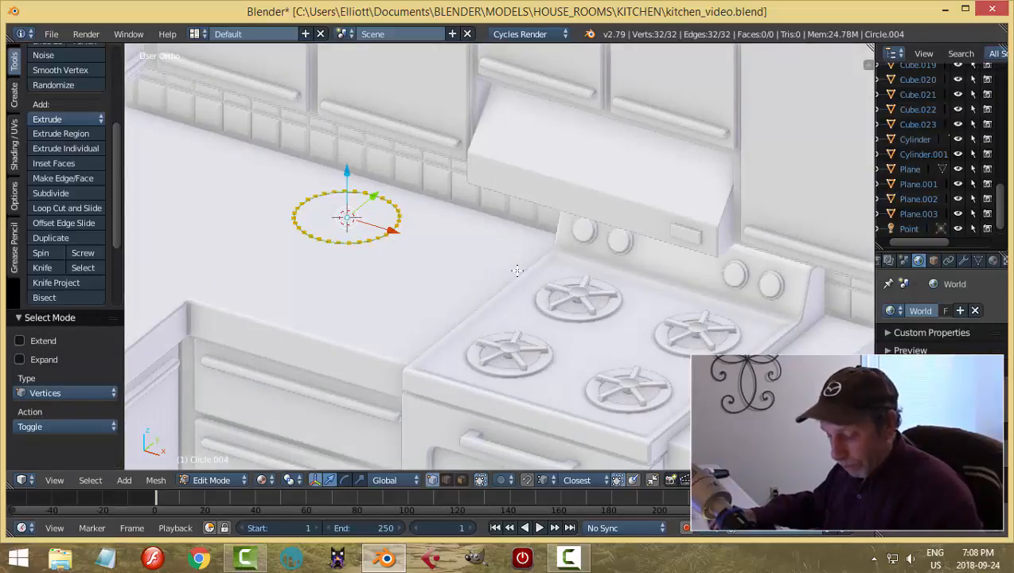
key("e")
key("s")
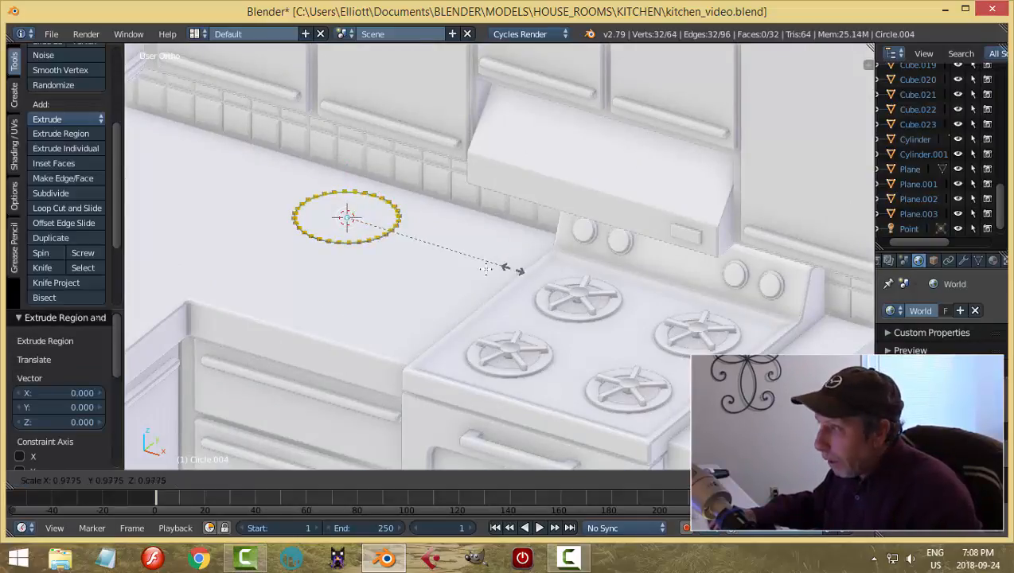
left_click(459, 265)
key("e")
right_click(442, 263)
key("s")
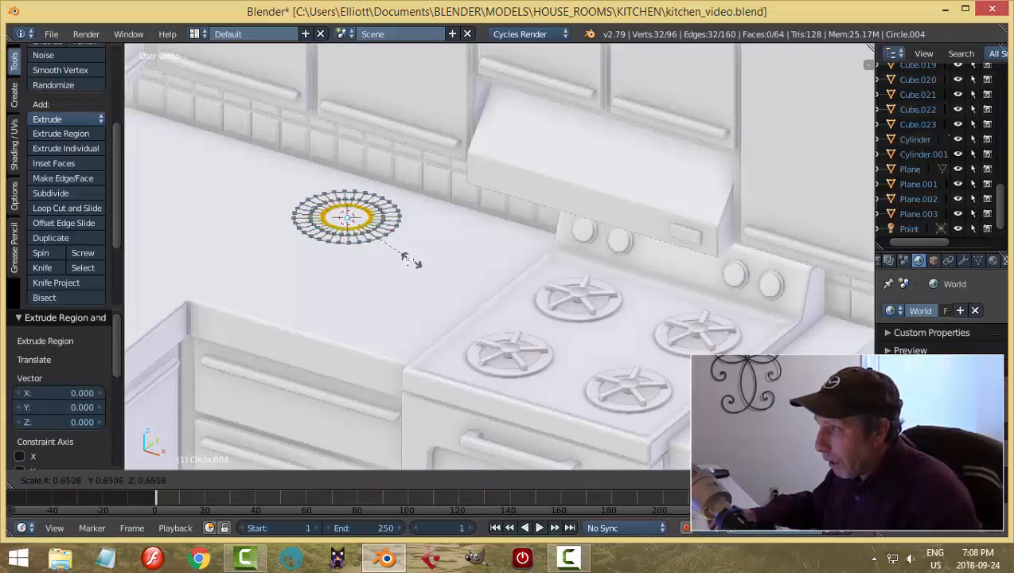
left_click(396, 257)
- Close the disc by extruding its innermost ring in place and merging the new vertices at center, leaving nothing selected
key("e")
right_click(395, 257)
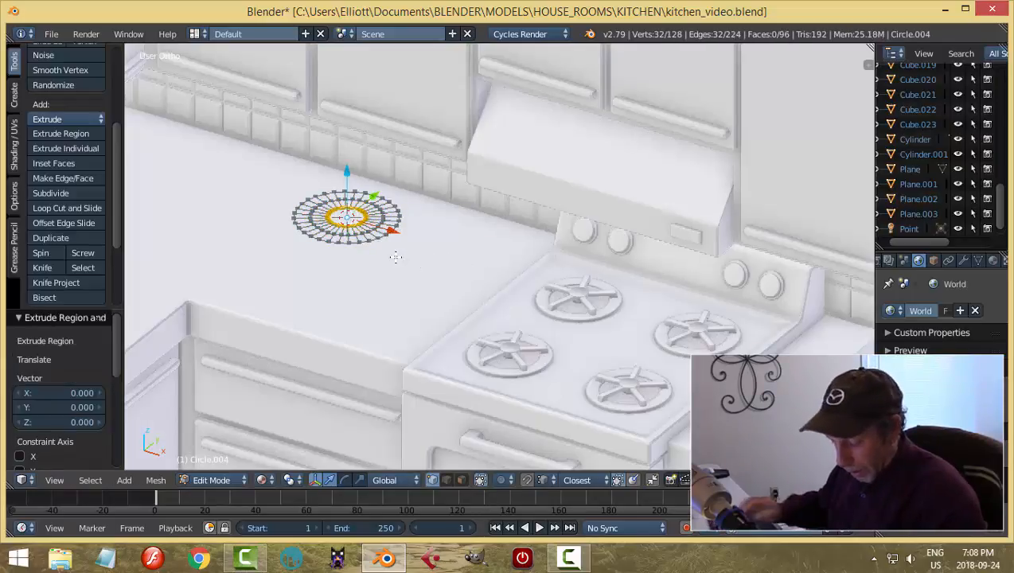
key("alt+m")
left_click(396, 256)
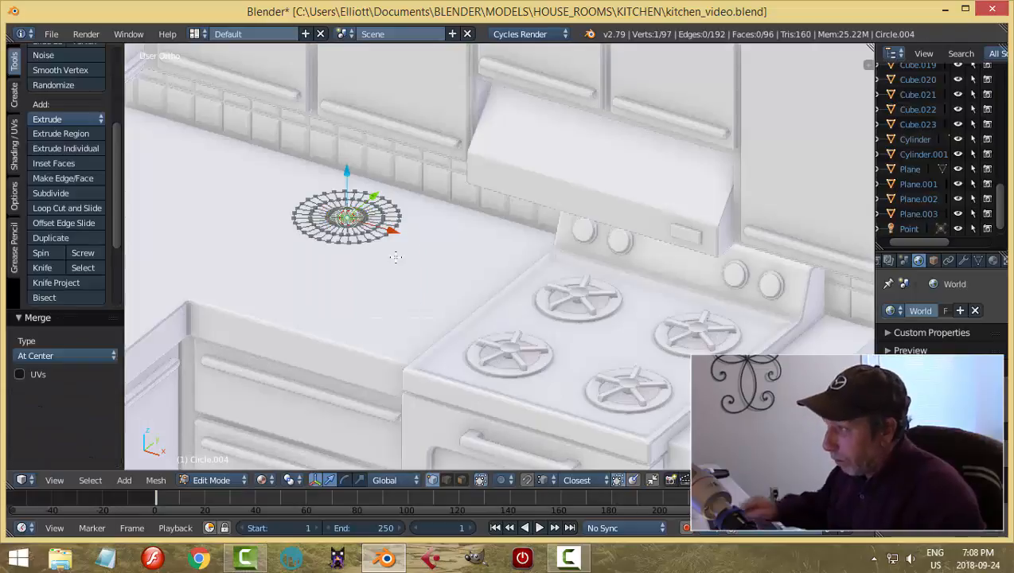
key("a")
- Switch to edge selection and select the outer edge loop of the disc
scroll(396, 256, "up", 2)
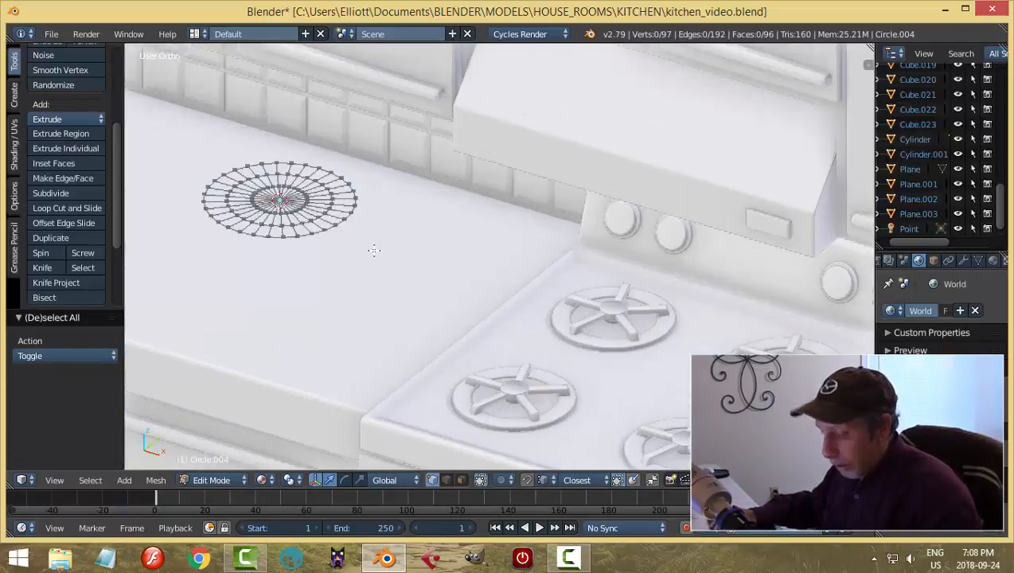
key("ctrl+Tab")
left_click(344, 265)
right_click(341, 223, "alt")
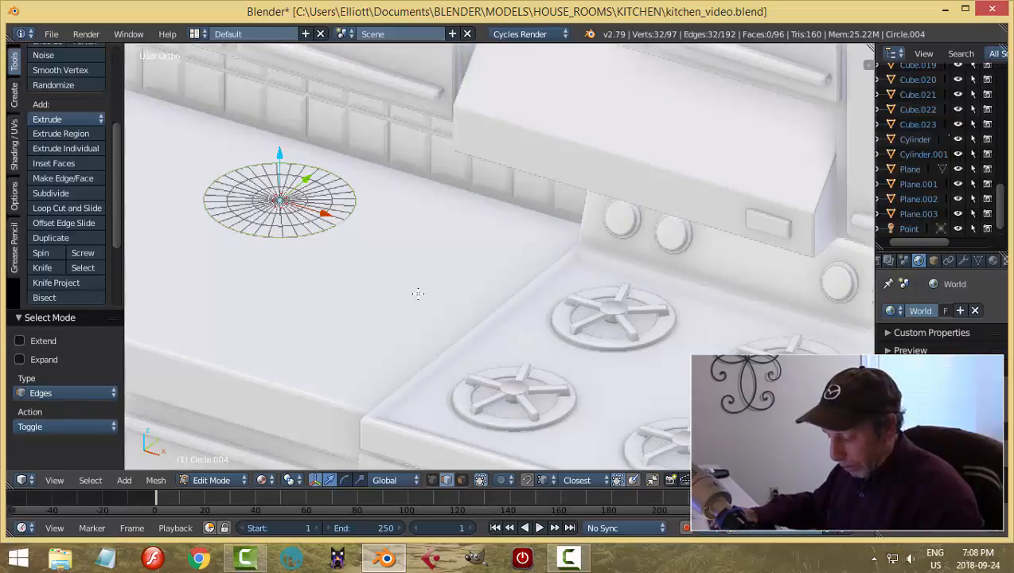
- Change the viewport shading to Solid and close in on the disc with the properties region hidden
key("n")
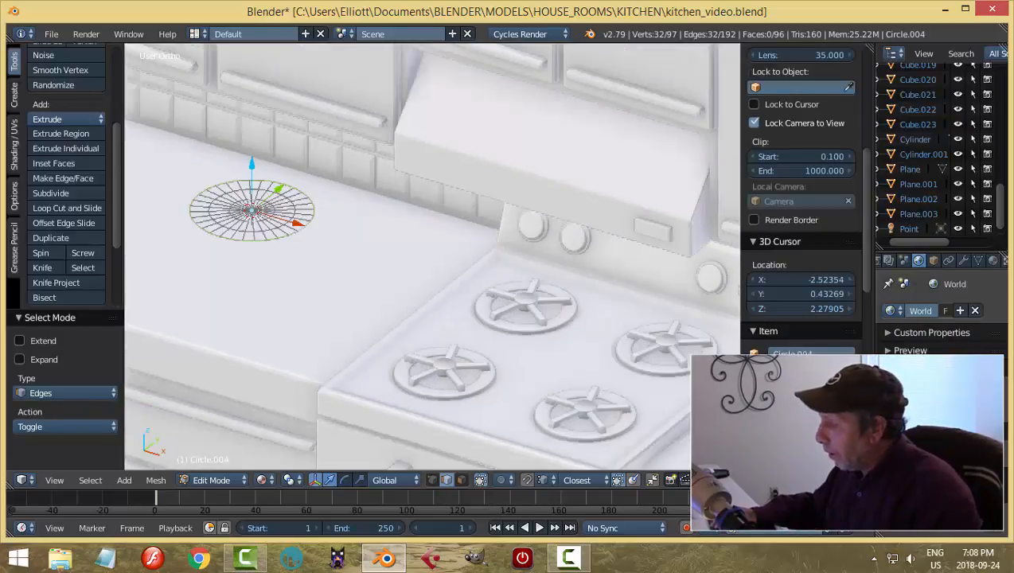
scroll(759, 275, "down", 6)
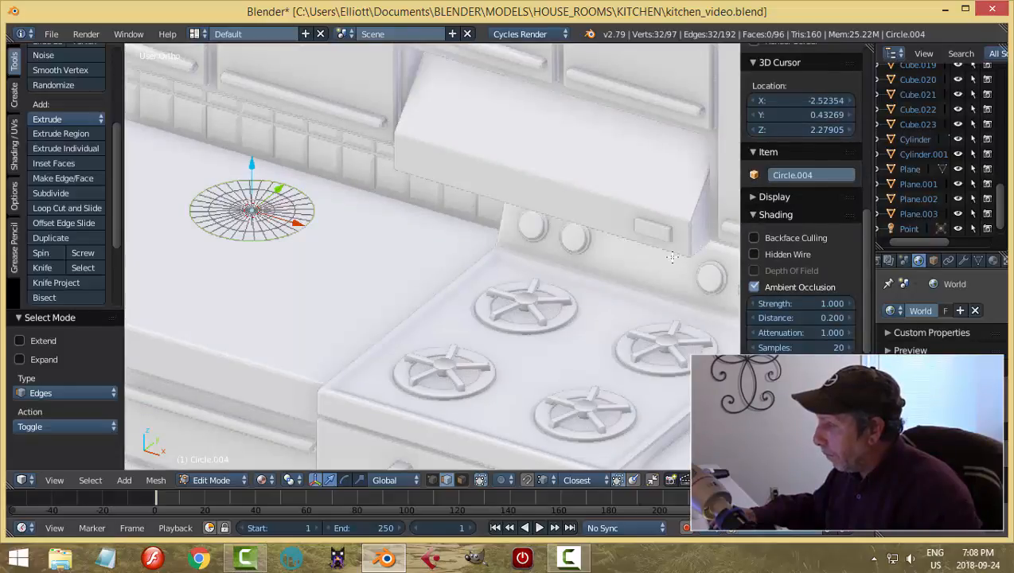
left_click(265, 480)
left_click(277, 429)
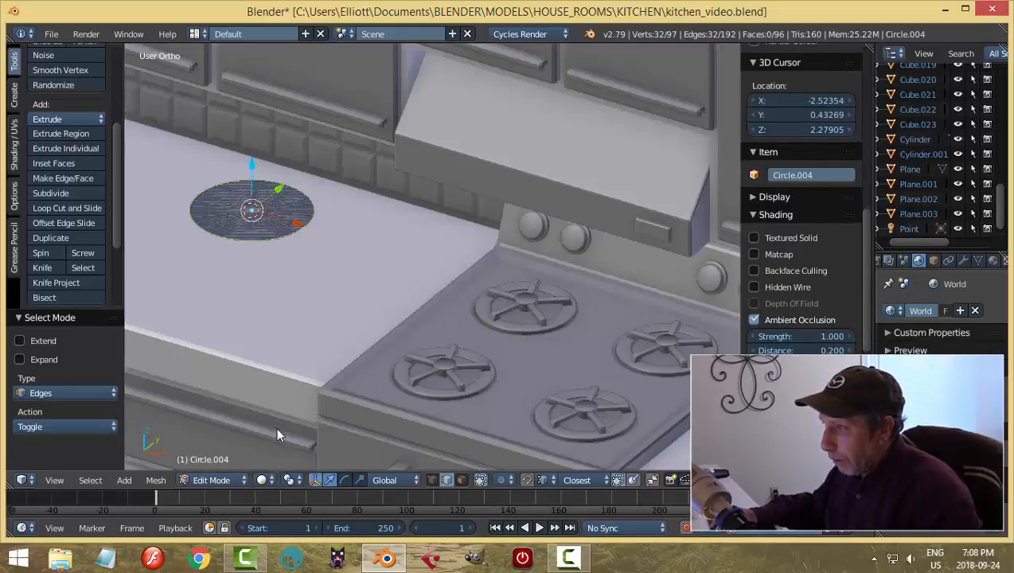
mouse_move(334, 297)
middle_mouse_down()
mouse_move(459, 334)
mouse_move(449, 335)
middle_mouse_up()
key("n")
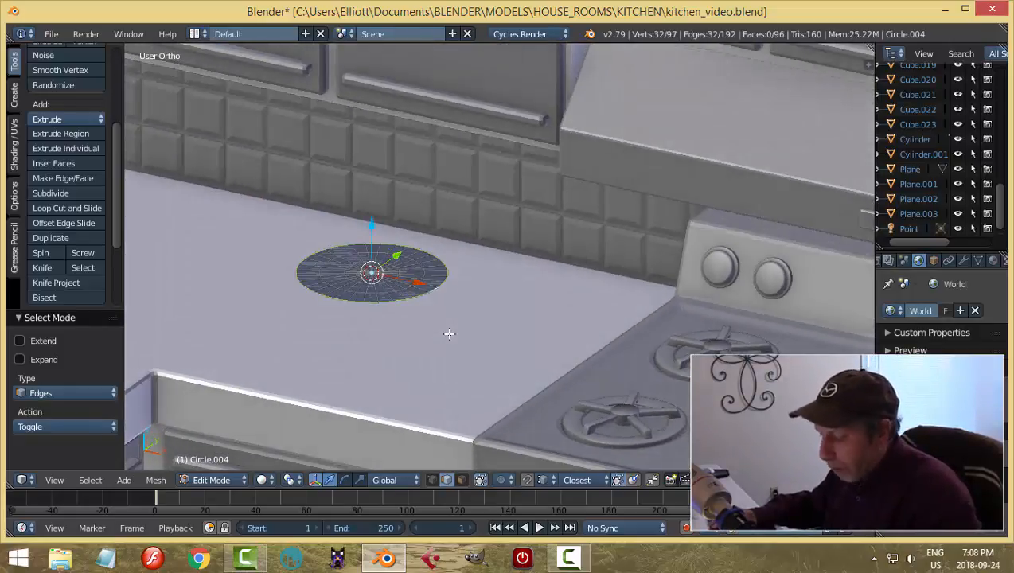
- Extrude the disc's outer edge loop and raise it about 0.564 along Z to form the container's side wall
key("e")
key("Escape")
key("g")
key("z")
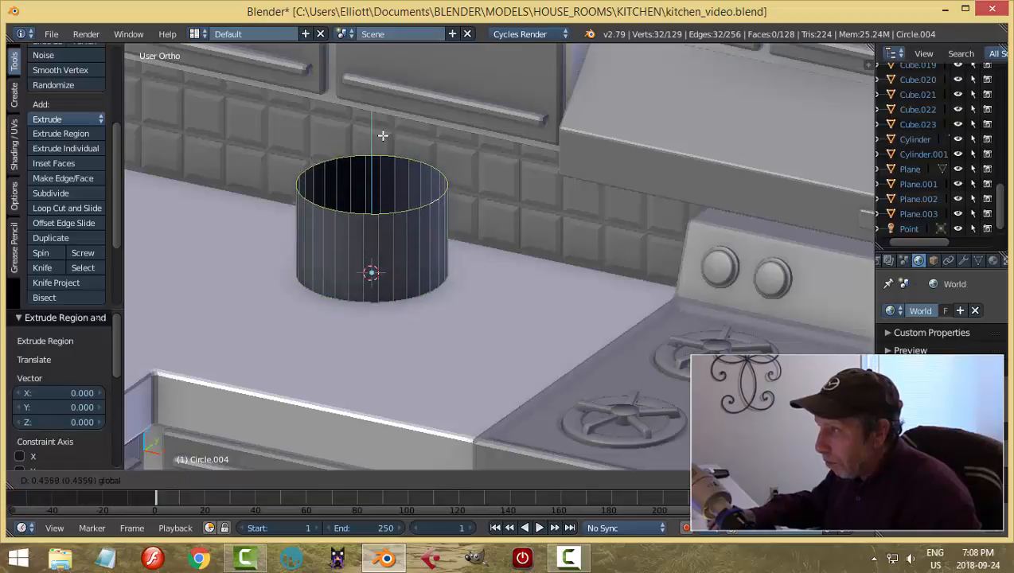
left_click(384, 120)
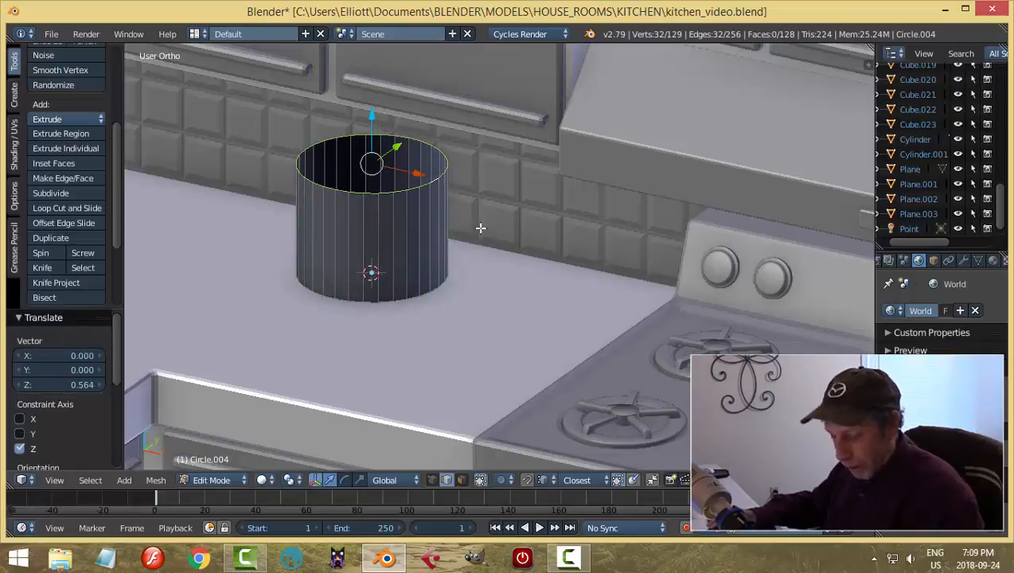
- Recalculate the normals of the whole container mesh and deselect everything
key("a")
key("ctrl+n")
key("a")
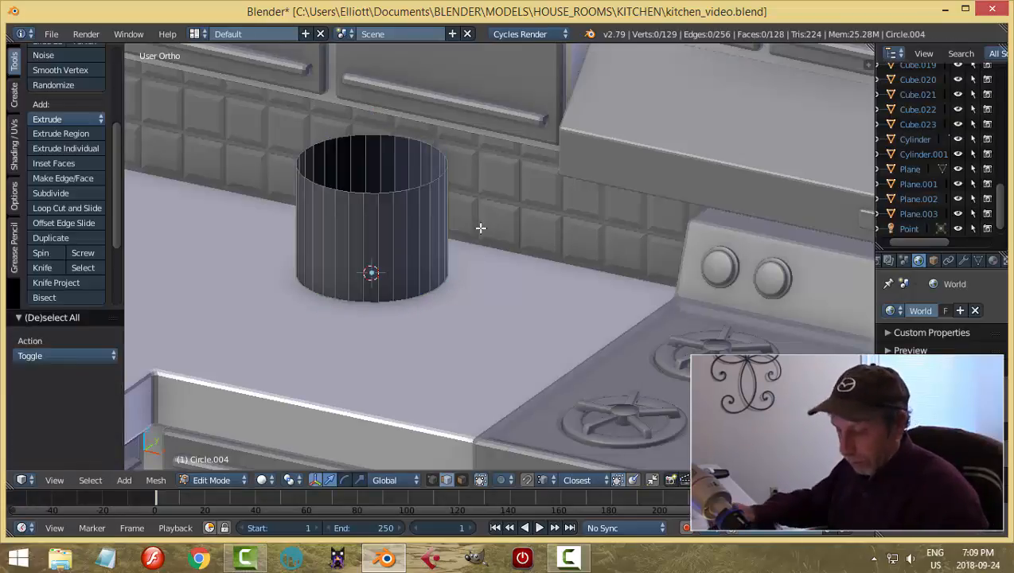
- Select the container's top rim edge loop and raise it about 0.031 along Z
scroll(458, 245, "down", 1)
middle_click_drag(475, 245, 464, 269)
right_click(395, 250, "alt")
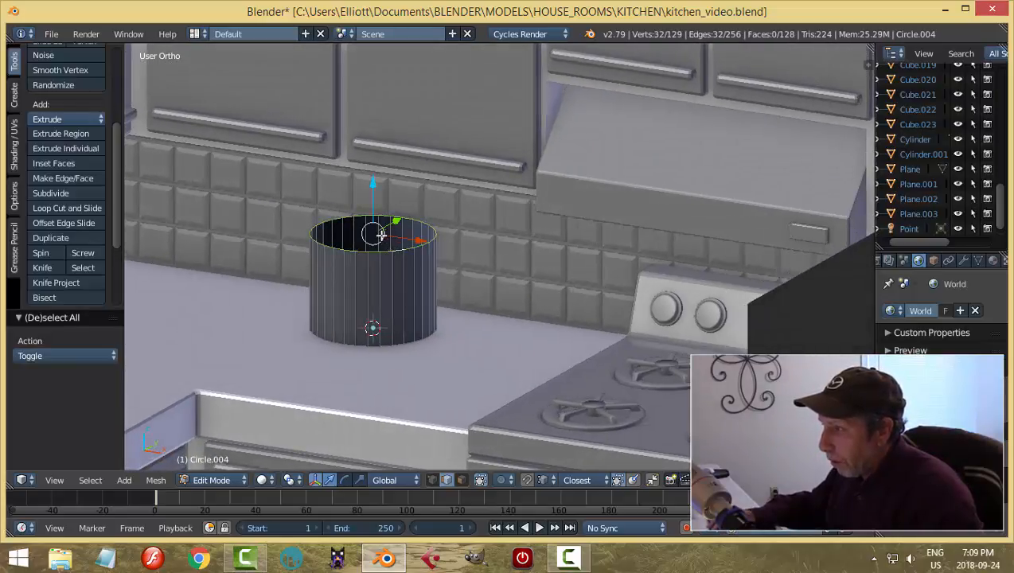
left_click_drag(375, 184, 376, 177)
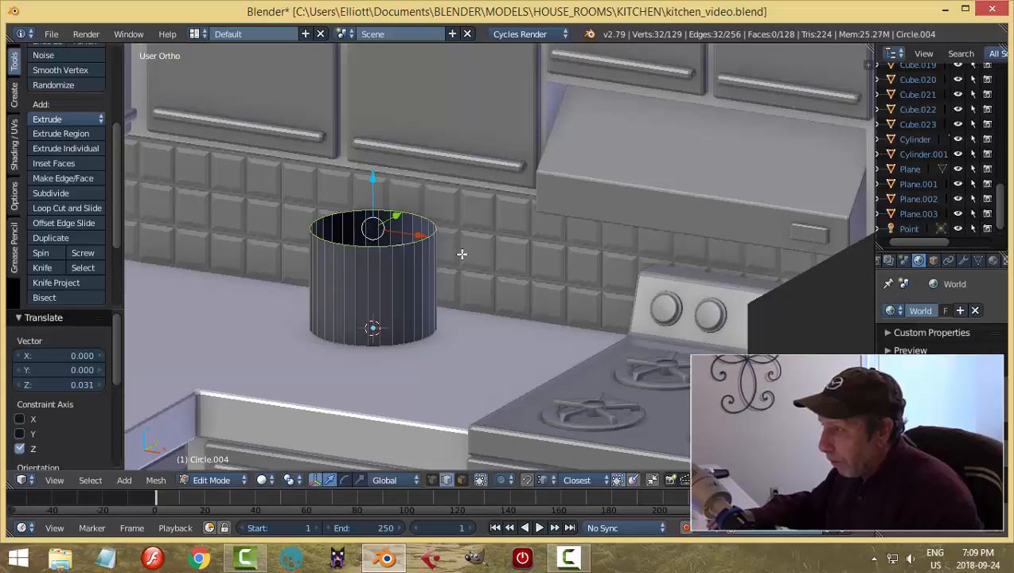
- Extrude the container's top rim inward twice, scaling the first ring to about 0.88 and the second to about 0.68
key("e")
right_click(471, 284)
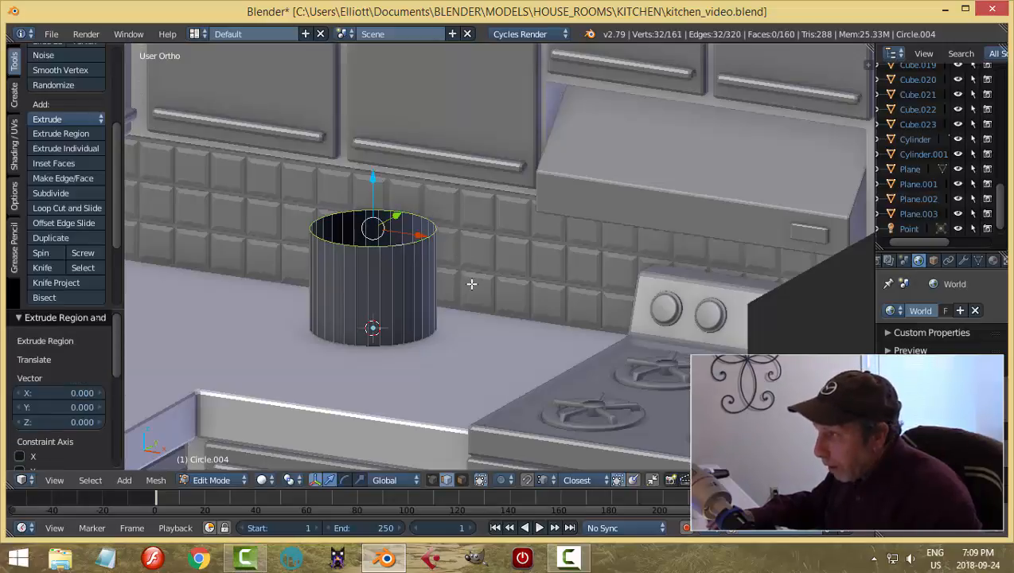
key("s")
left_click(453, 285)
key("e")
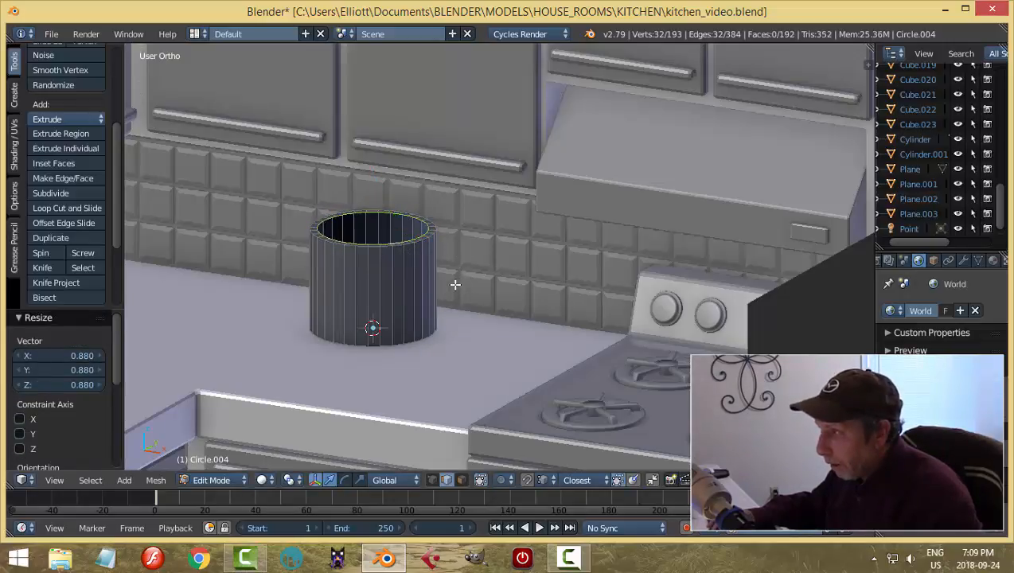
right_click(453, 284)
key("s")
left_click(410, 284)
- Extrude the inner top ring once more, scale it to about 0.35 around a small central opening, and deselect everything
key("e")
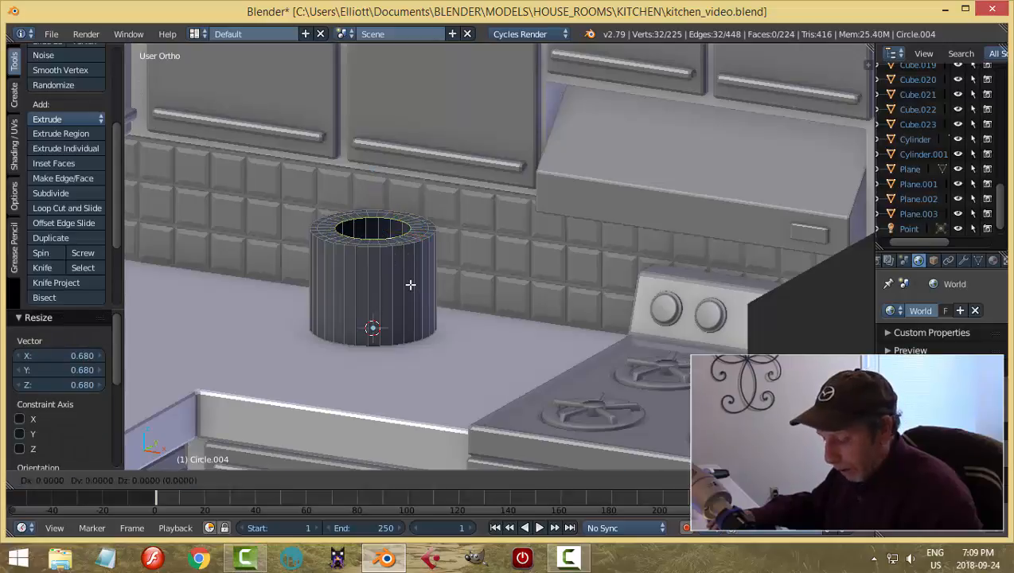
right_click(410, 285)
key("alt+m")
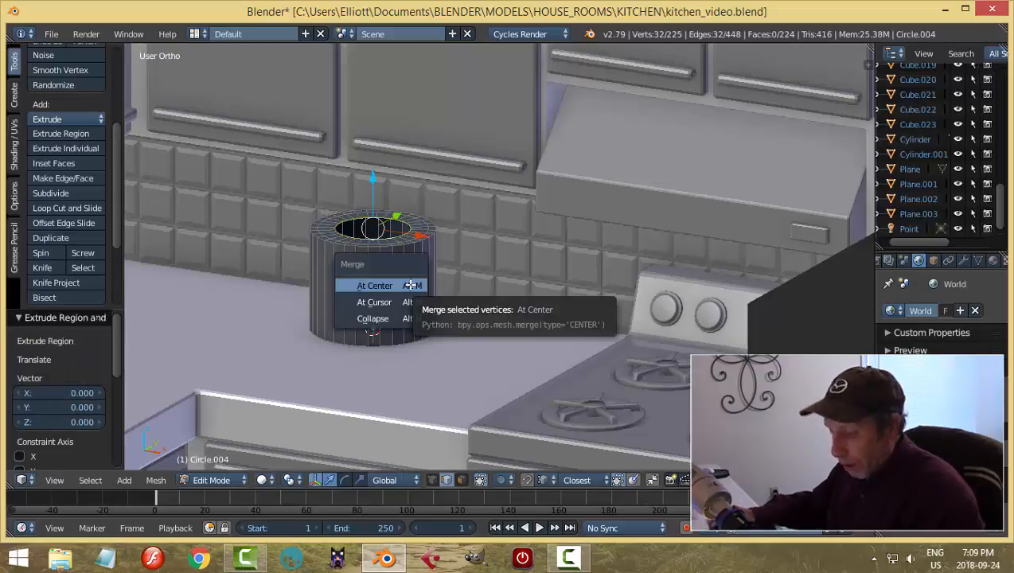
left_click(410, 285)
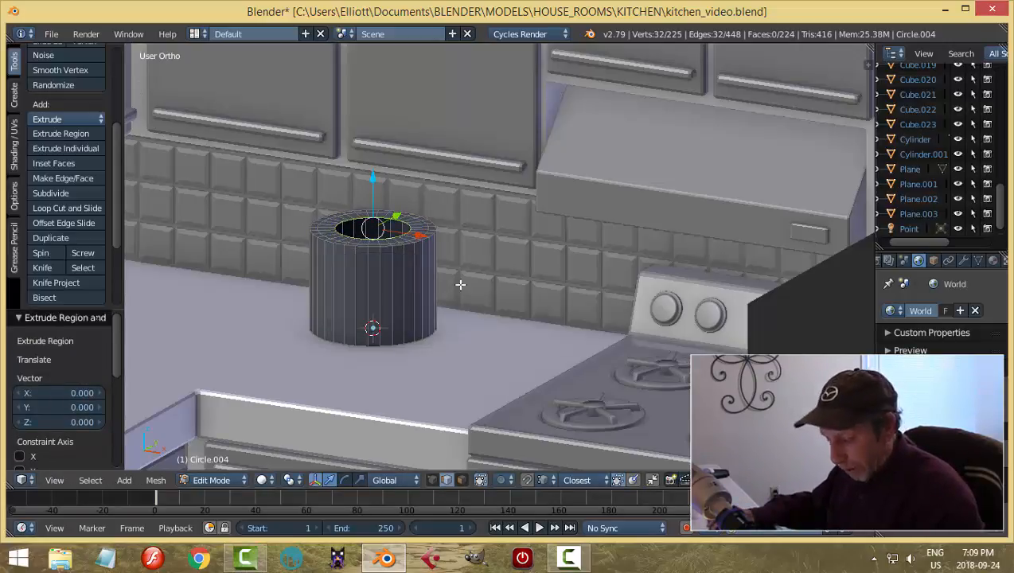
key("s")
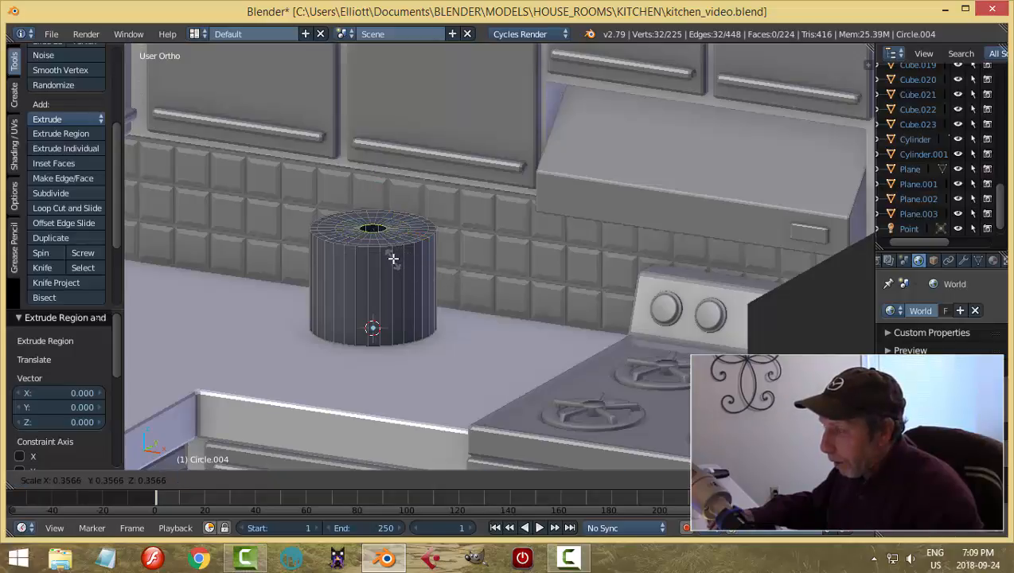
left_click(391, 257)
key("a")
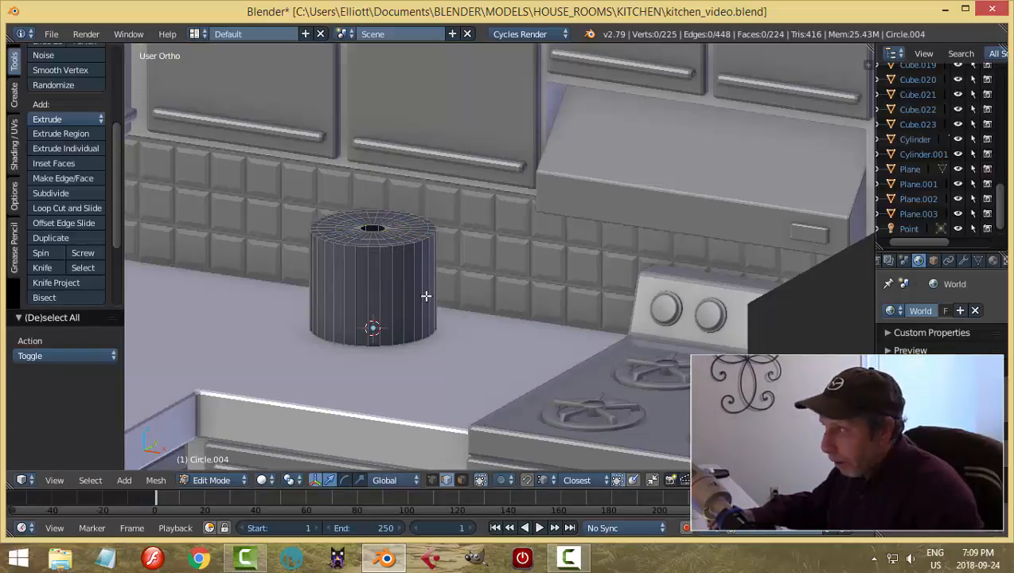
- Cut a centred edge loop around the container's side wall and bevel it into a band with an amount of 0.076
middle_click_drag(426, 295, 402, 294)
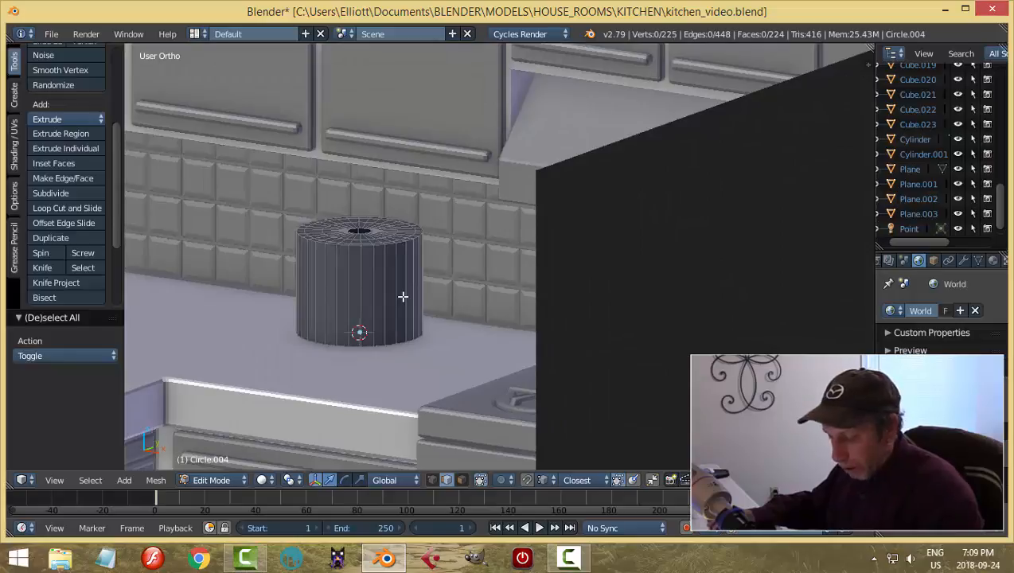
key("ctrl+r")
left_click(403, 296)
right_click(403, 296)
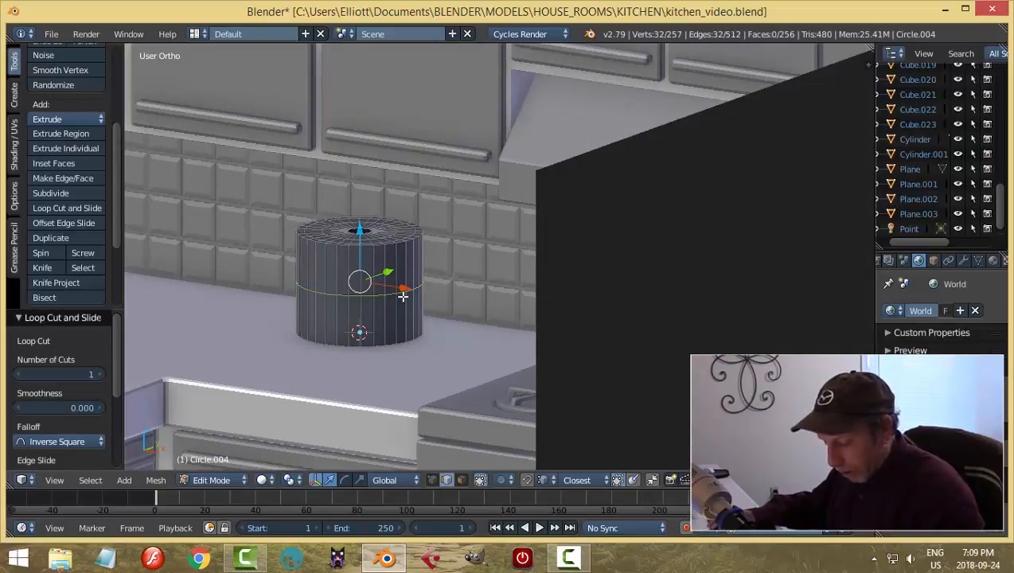
key("ctrl+b")
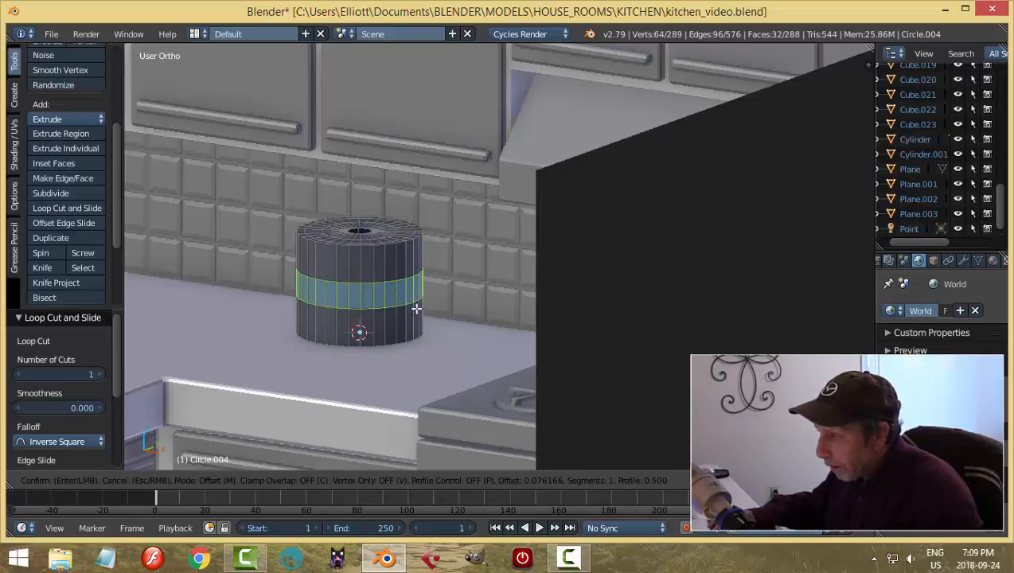
left_click(417, 309)
- Scale the middle band outward to about 1.133 in X and Y only, and deselect everything
key("s")
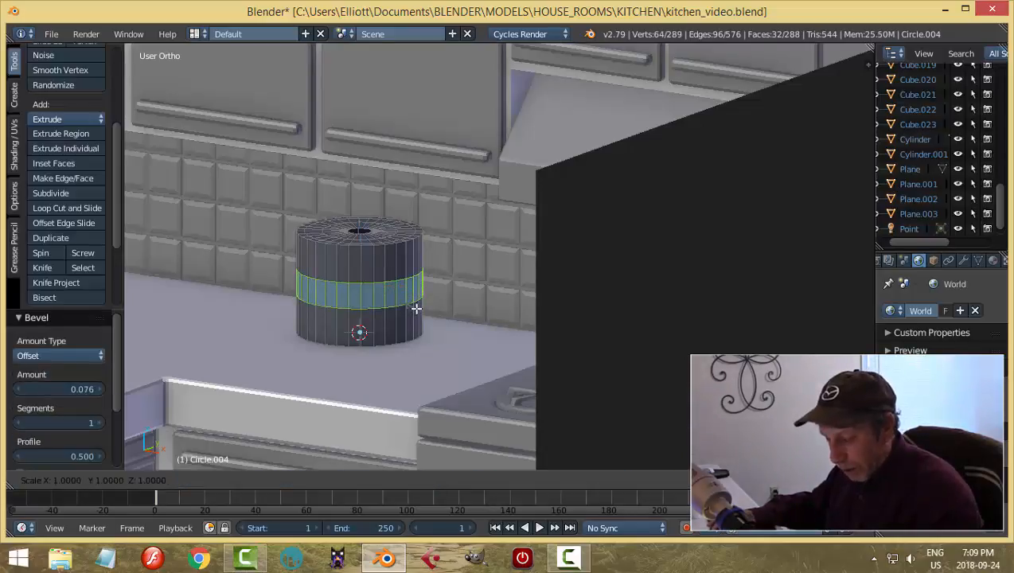
key("shift+z")
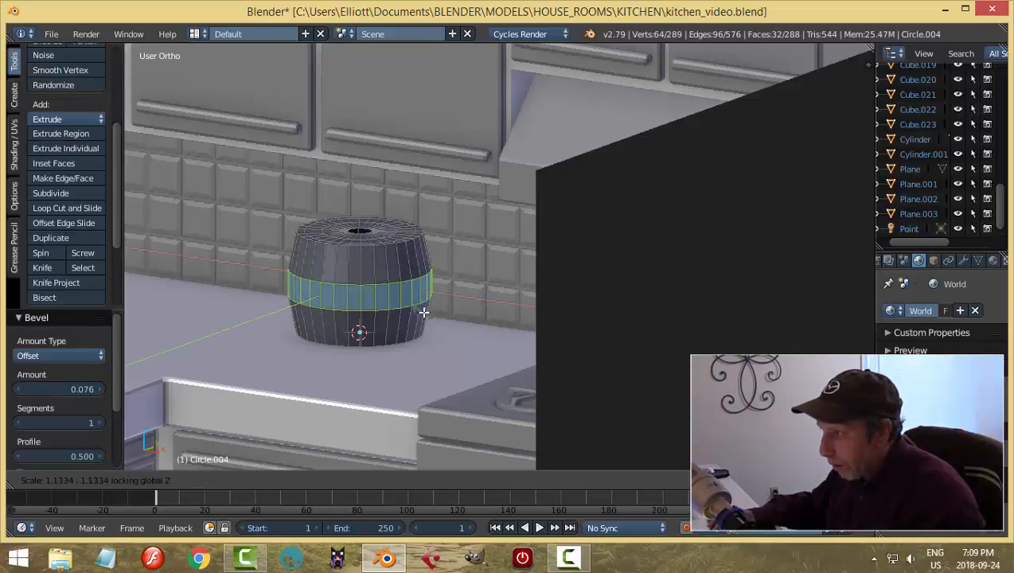
left_click(424, 313)
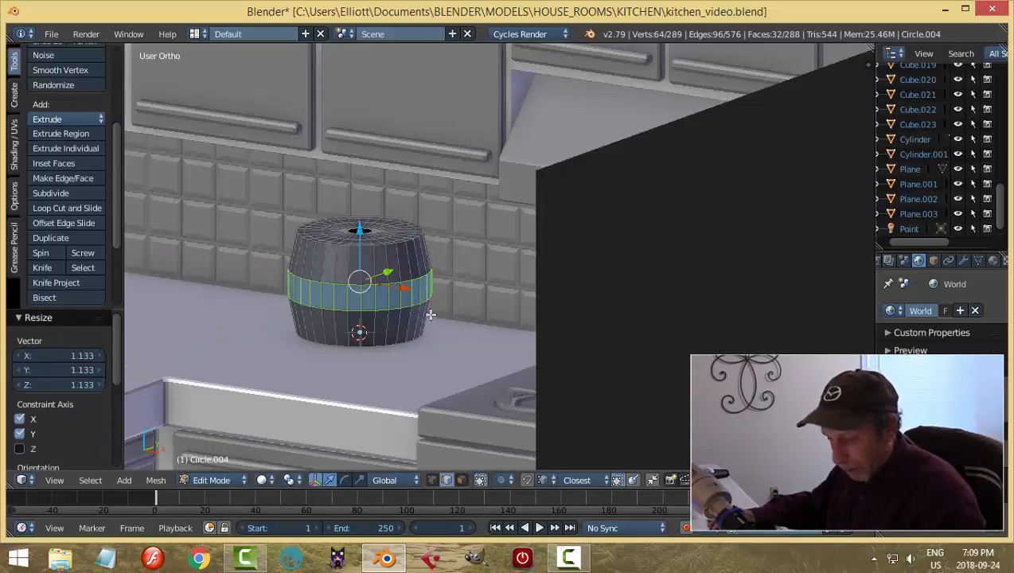
key("a")
middle_click_drag(431, 315, 467, 335)
scroll(485, 344, "up", 1)
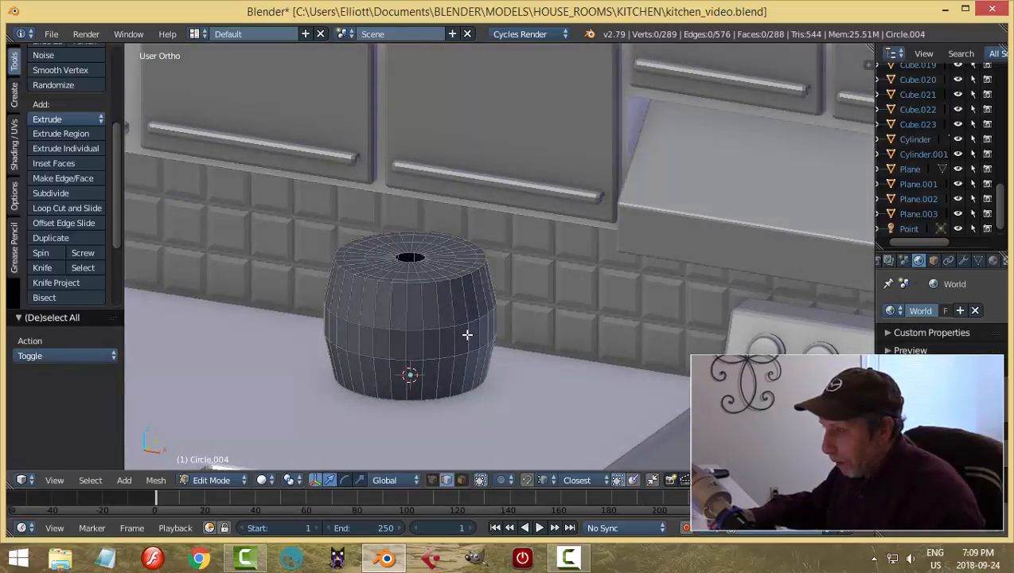
- Select the whole container mesh and narrow it to about 0.791 in X and Y, leaving Z locked
key("a")
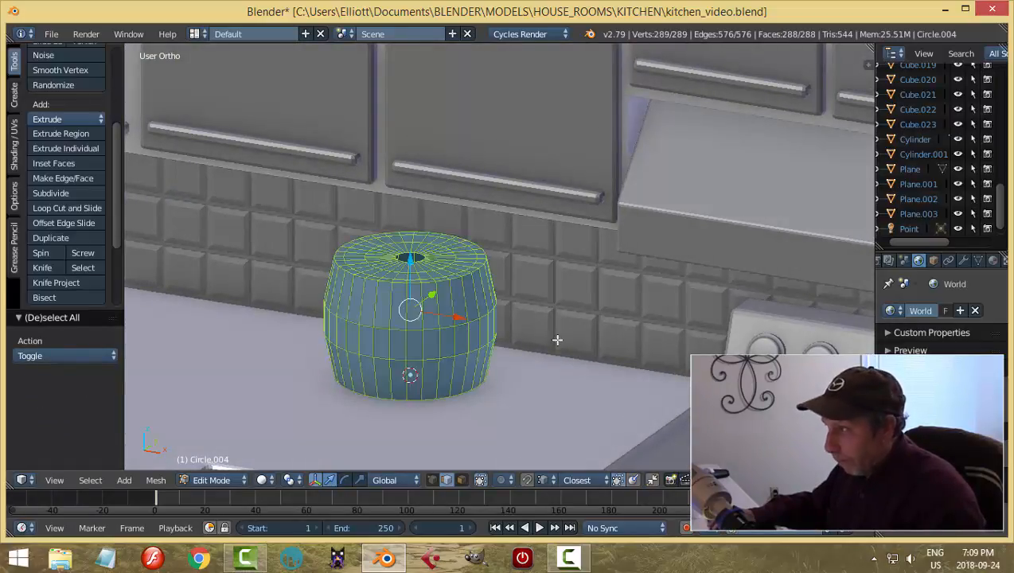
key("s")
key("shift+z")
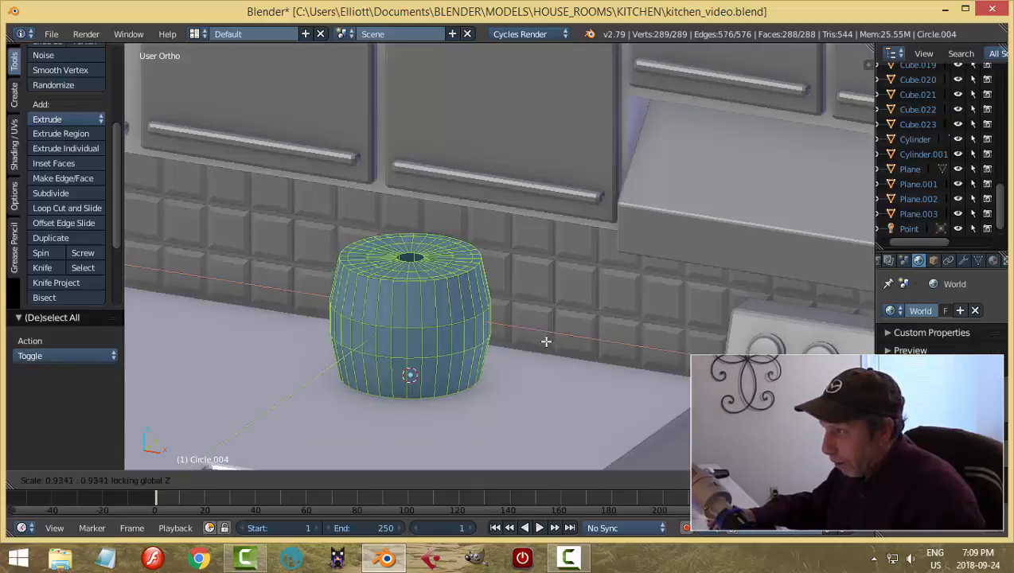
left_click(525, 342)
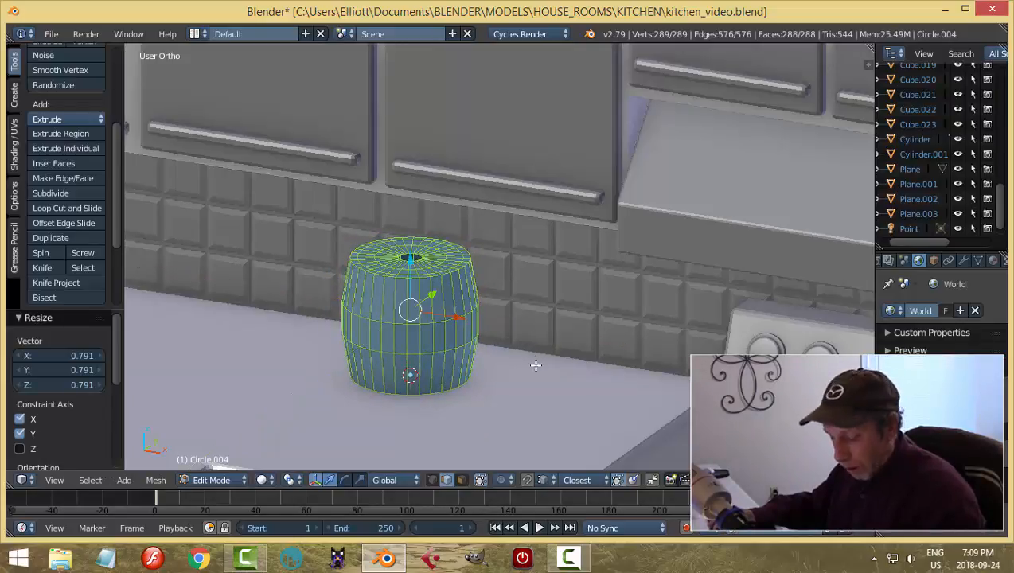
- Scale the whole container to about 0.88 in Z and lower it about 0.057 onto the countertop
key("s")
key("z")
left_click(518, 363)
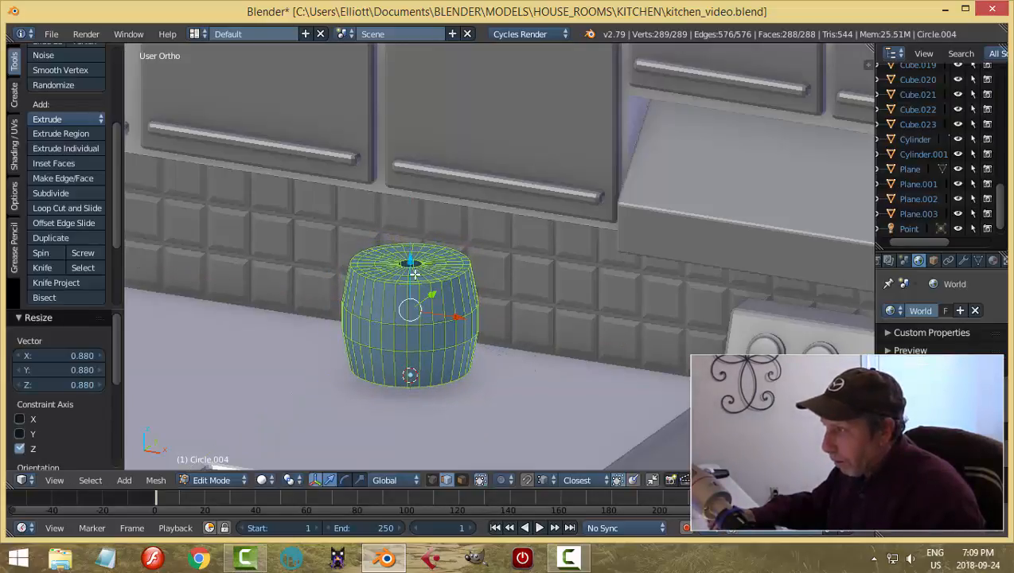
key("g")
key("z")
key("Return")
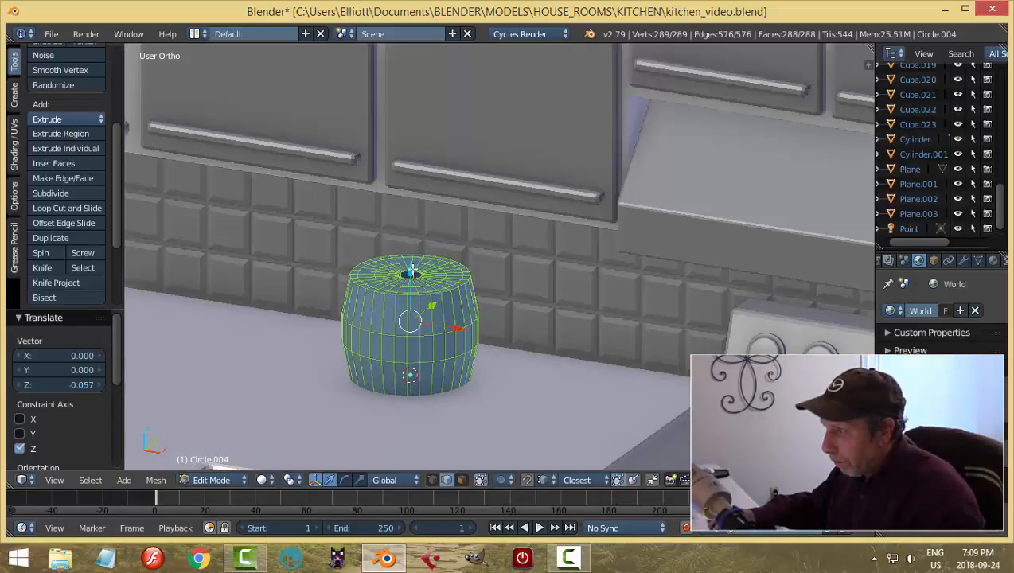
- Add an edge loop around the side wall just below the container's top rim, and deselect everything
scroll(464, 363, "up", 3)
middle_click_drag(499, 339, 642, 323, "shift")
middle_click_drag(511, 356, 524, 302, "shift")
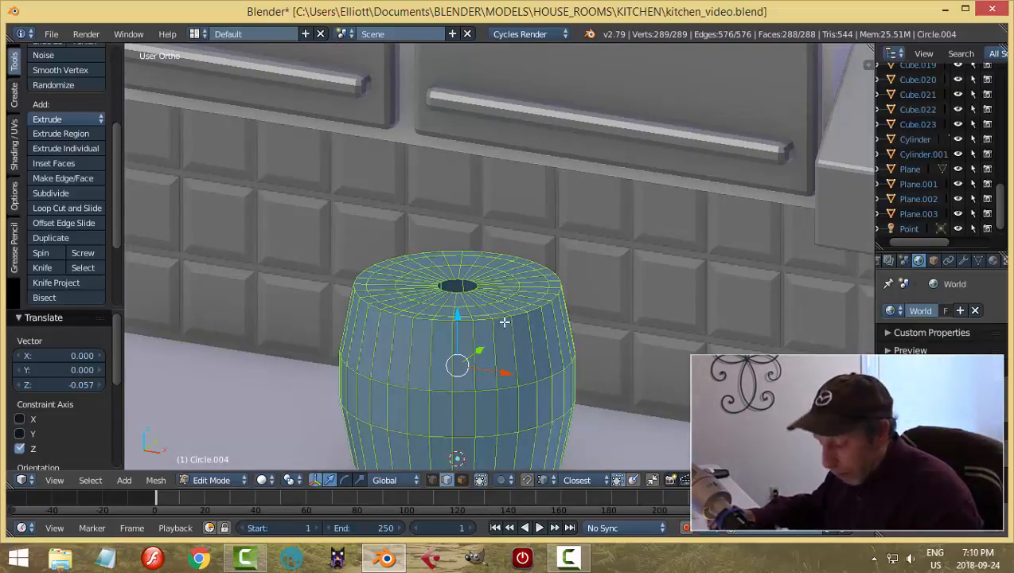
key("a")
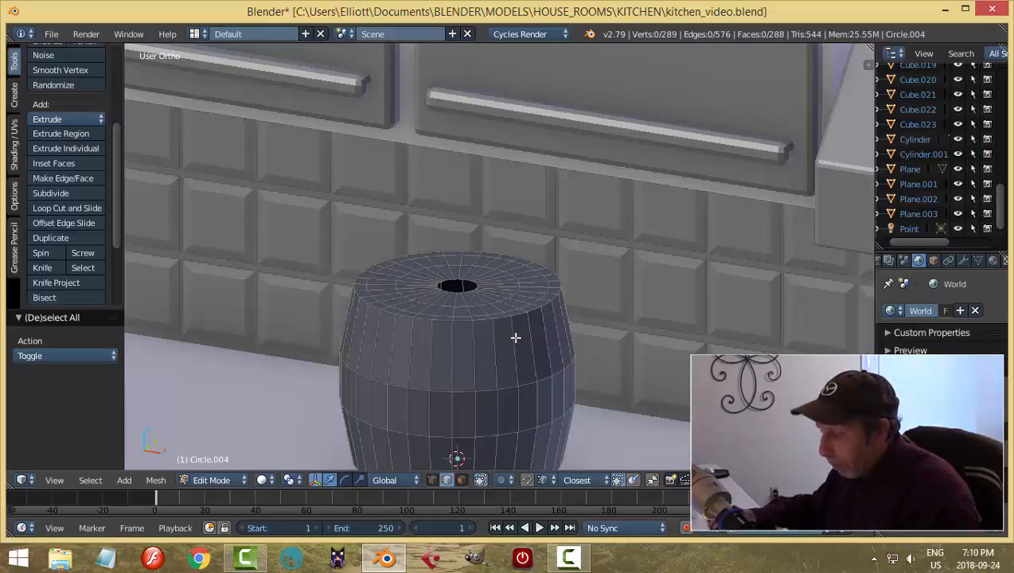
key("ctrl+r")
left_click(515, 338)
left_click(519, 325)
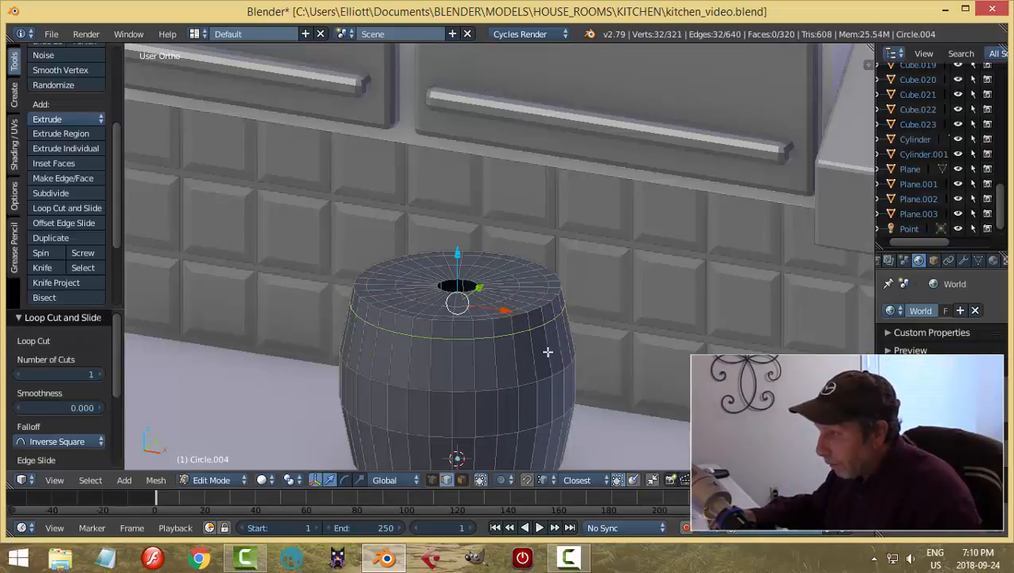
key("a")
- Extrude the face ring just below the top rim and scale it slightly outward with Z locked, forming a lip
key("ctrl+Tab")
left_click(526, 367)
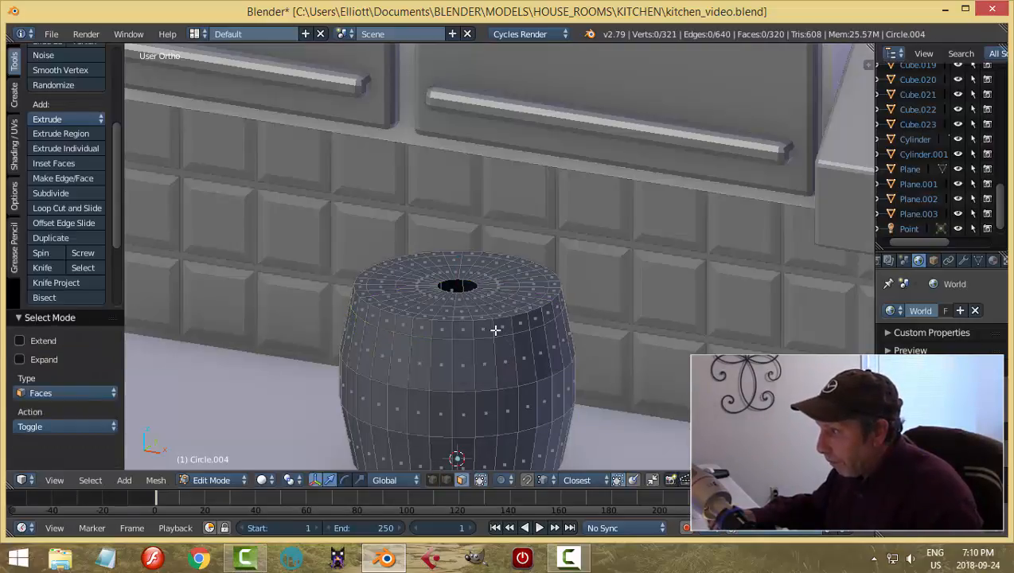
right_click(493, 330, "alt")
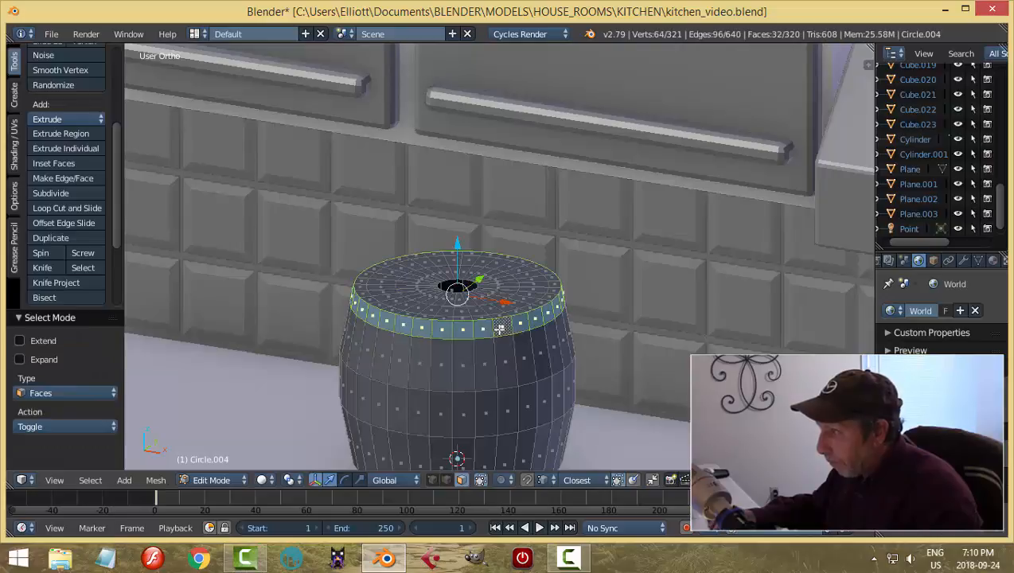
key("e")
right_click(569, 362)
key("s")
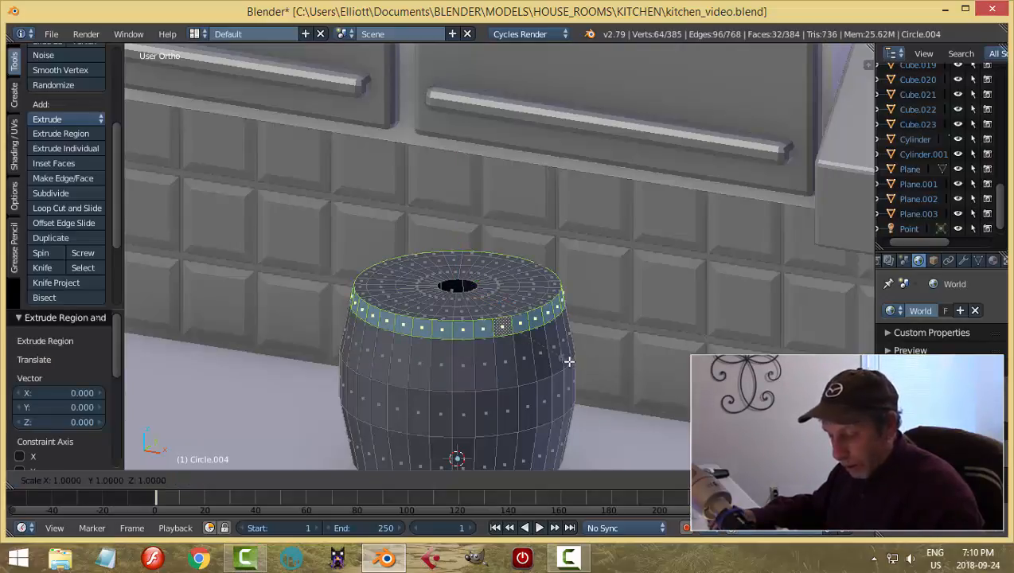
key("shift+z")
left_click(571, 366)
key("a")
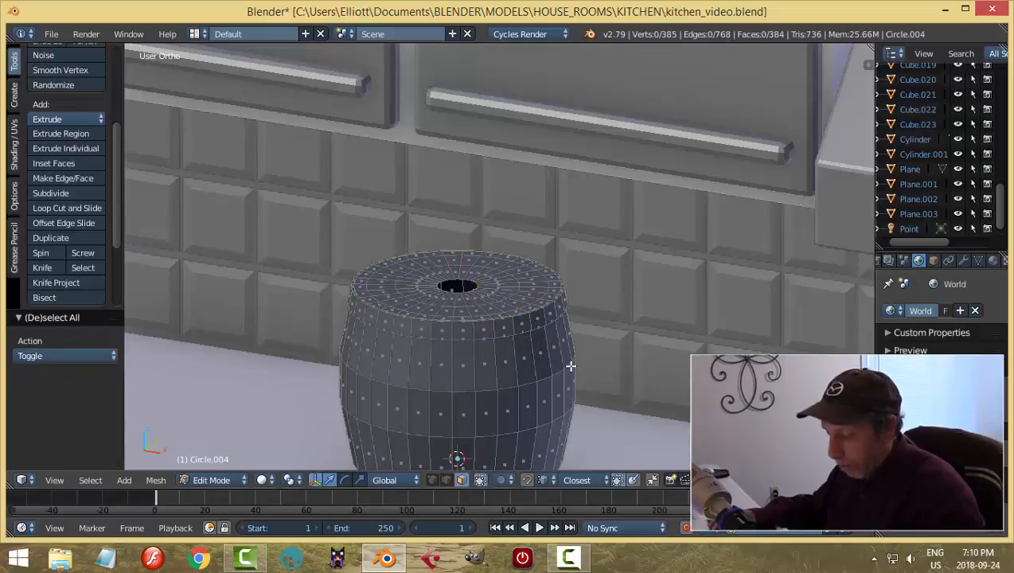
- Return to Object Mode, add a Subdivision Surface modifier to the container and increase its viewport subdivisions
key("Tab")
left_click(495, 367)
middle_click_drag(576, 370, 545, 310)
left_click(961, 261)
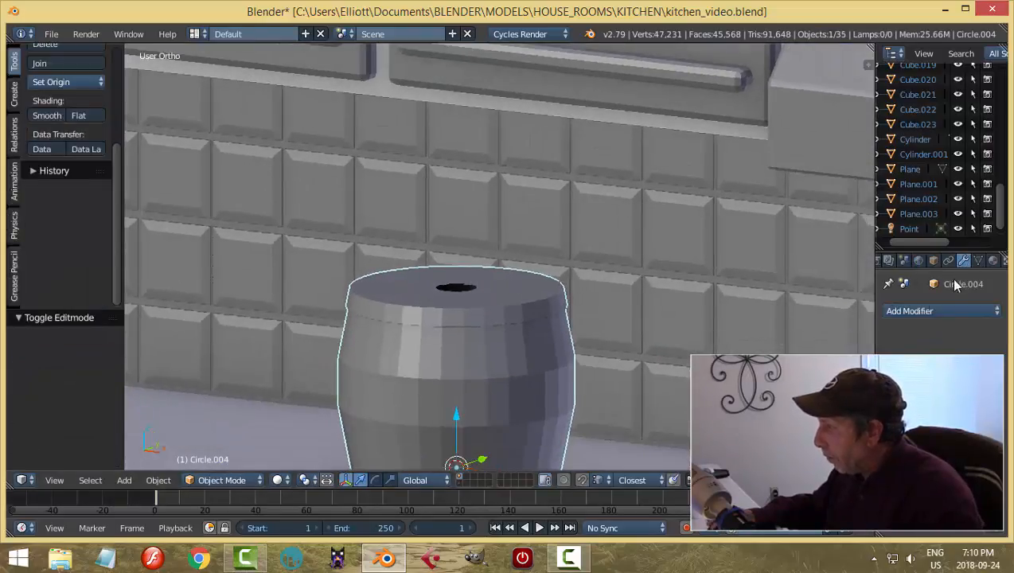
left_click(916, 311)
left_click(916, 310)
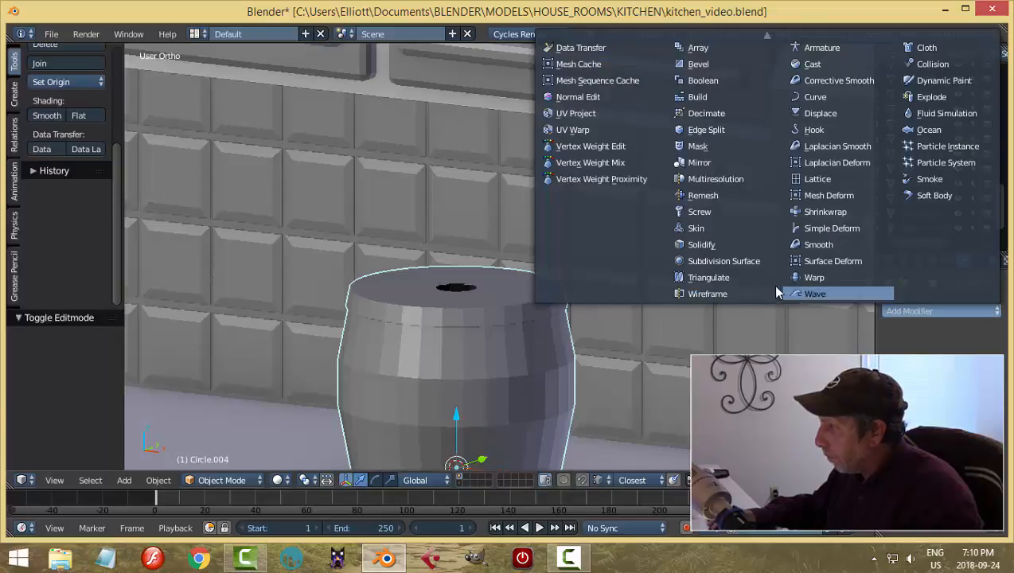
left_click(755, 259)
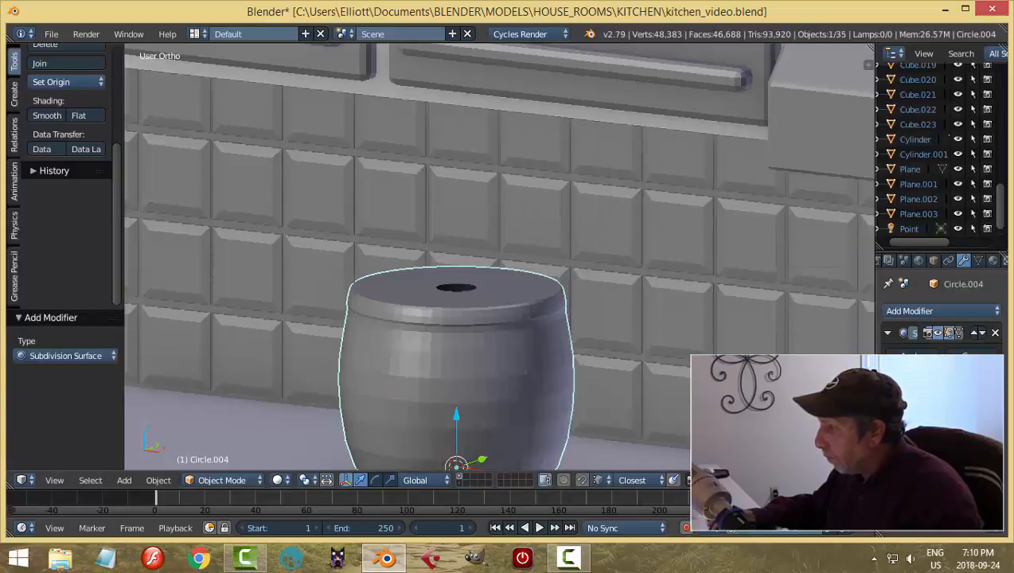
left_click(934, 410)
middle_click_drag(616, 382, 594, 390)
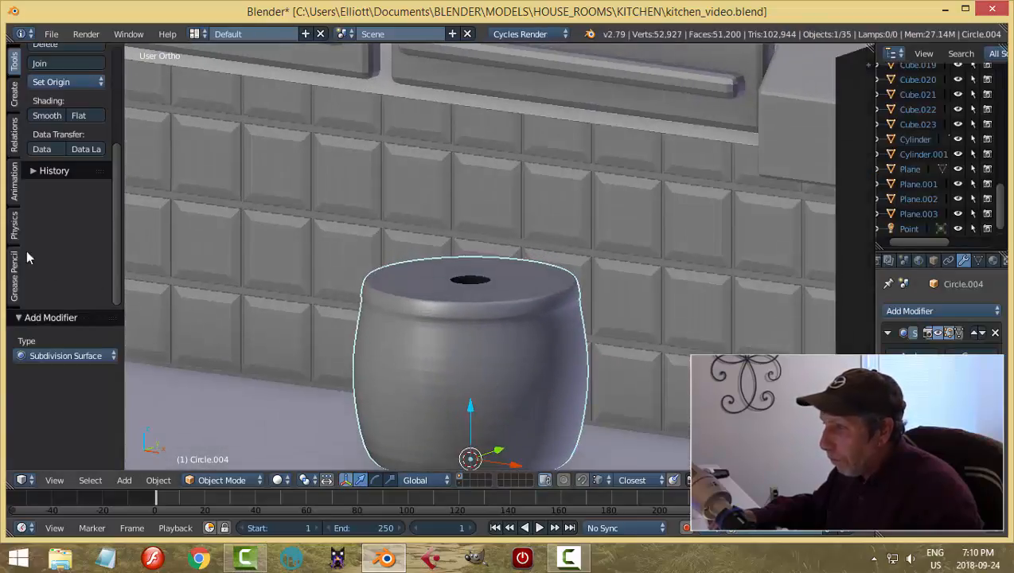
- Set the container's shading to smooth
left_click(47, 116)
scroll(413, 260, "down", 2)
mouse_move(437, 280)
middle_mouse_down("shift")
mouse_move(370, 253)
mouse_move(388, 249)
middle_mouse_up("shift")
scroll(422, 273, "up", 2)
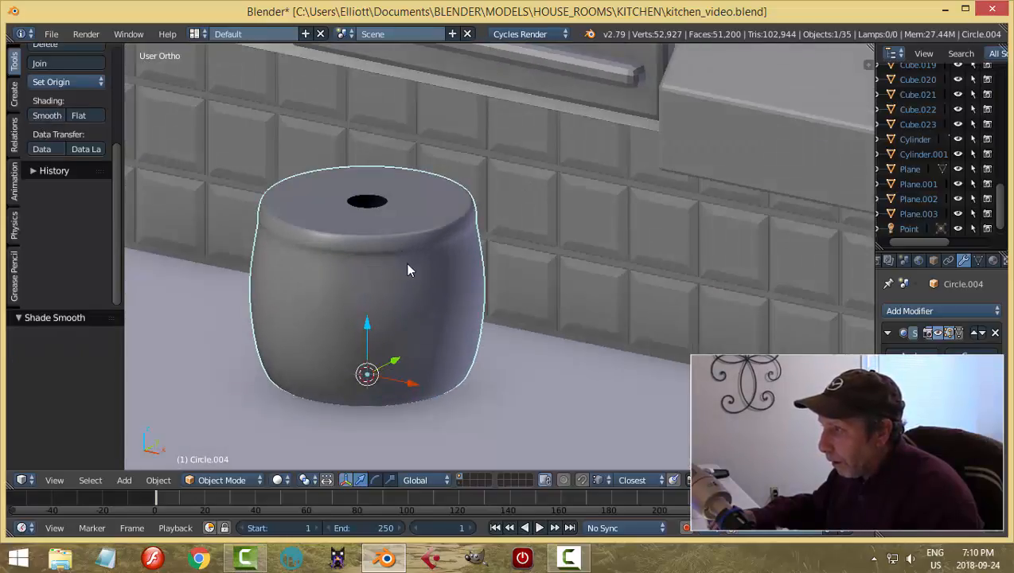
- Return to Edit Mode with edge selection and select the edge loop around the central opening in the top
right_click(372, 211)
right_click(378, 218)
key("Tab")
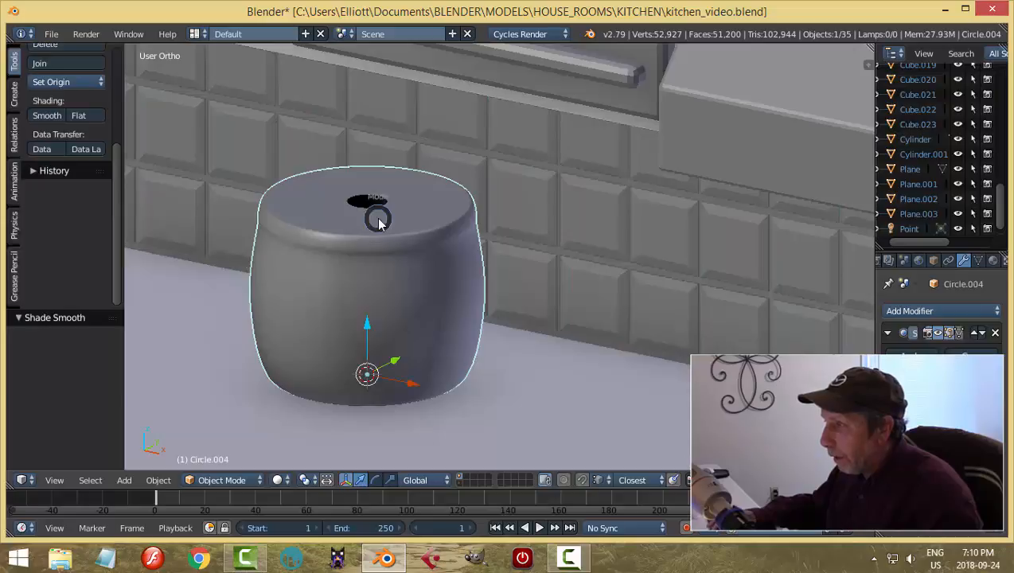
left_click(410, 222)
scroll(360, 215, "up", 3)
middle_click_drag(360, 215, 530, 260, "shift")
key("ctrl+Tab")
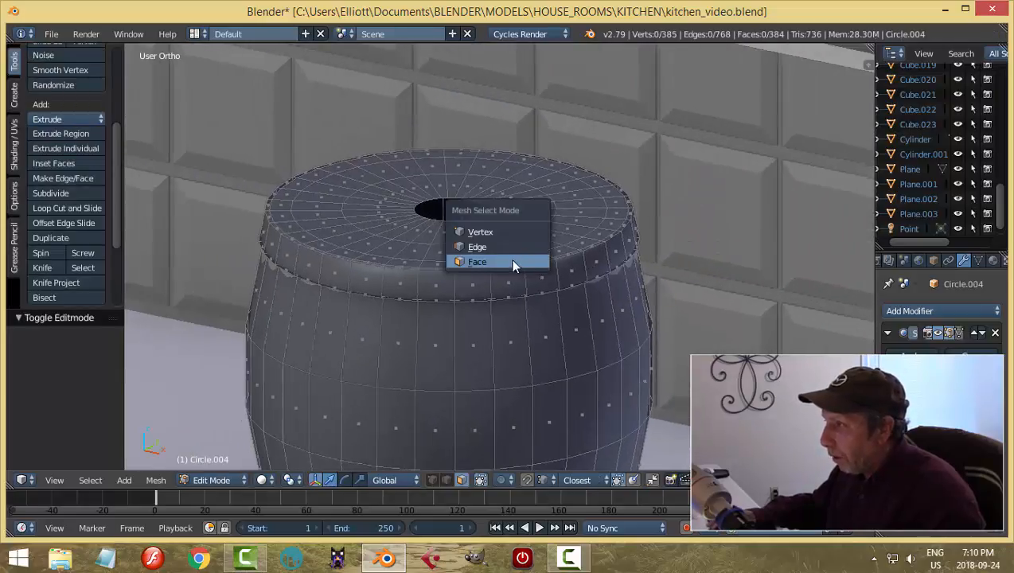
left_click(478, 247)
scroll(489, 249, "up", 5)
right_click(422, 181, "alt")
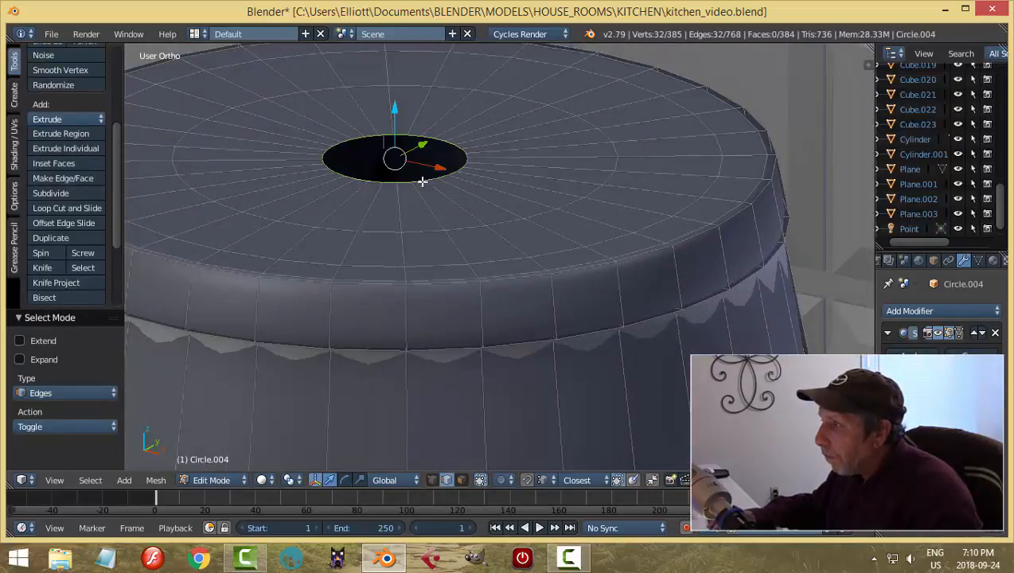
- Extrude the central opening's edge loop and raise it slightly along Z to form a short neck
middle_click_drag(422, 181, 489, 249)
scroll(548, 271, "down", 1)
key("e")
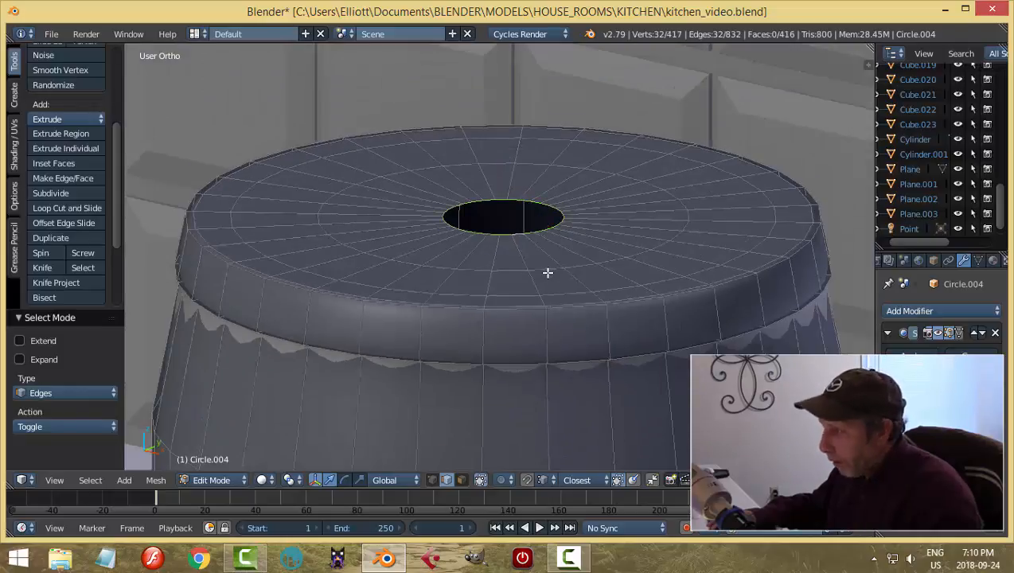
right_click(547, 273)
left_click_drag(505, 176, 526, 205)
- Extrude the neck's top ring outward, and extrude the widened ring about 0.053 upward to form the knob's wall
key("e")
right_click(532, 204)
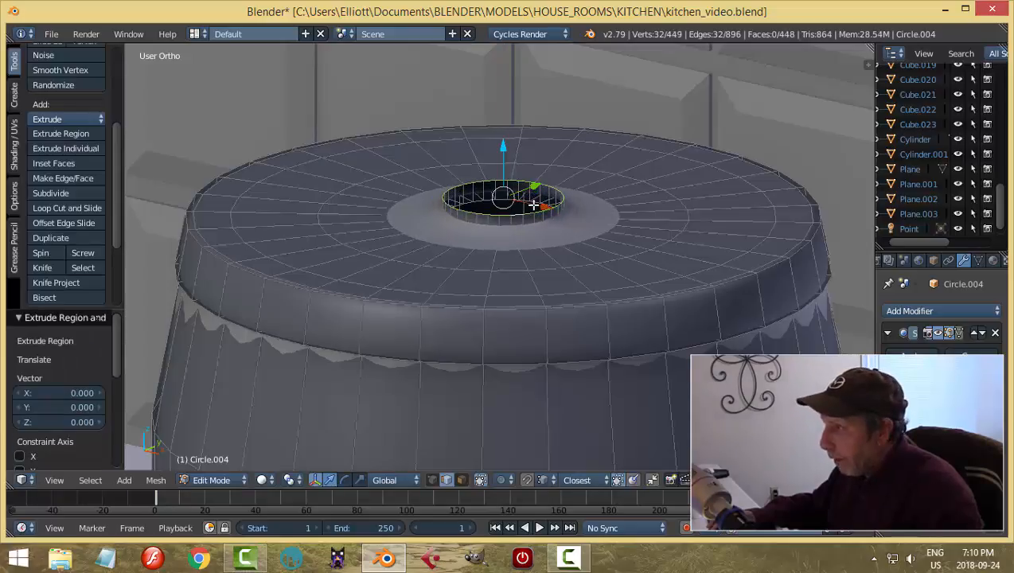
key("s")
left_click(548, 204)
key("e")
right_click(547, 207)
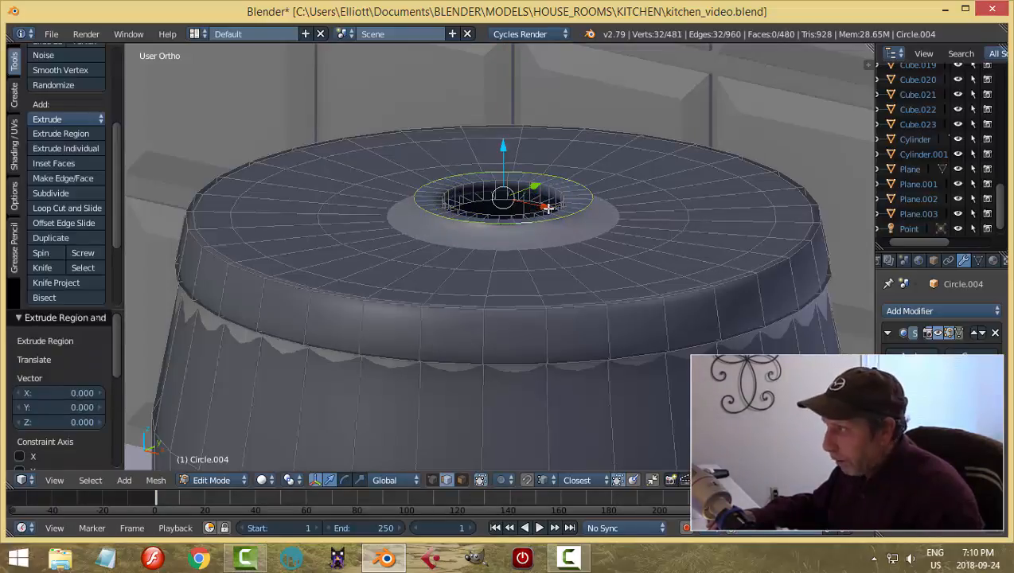
left_click_drag(504, 147, 511, 91)
- Extrude the knob's upper ring inward twice, scaling the first ring to about 0.678 and the second further toward the centre
key("e")
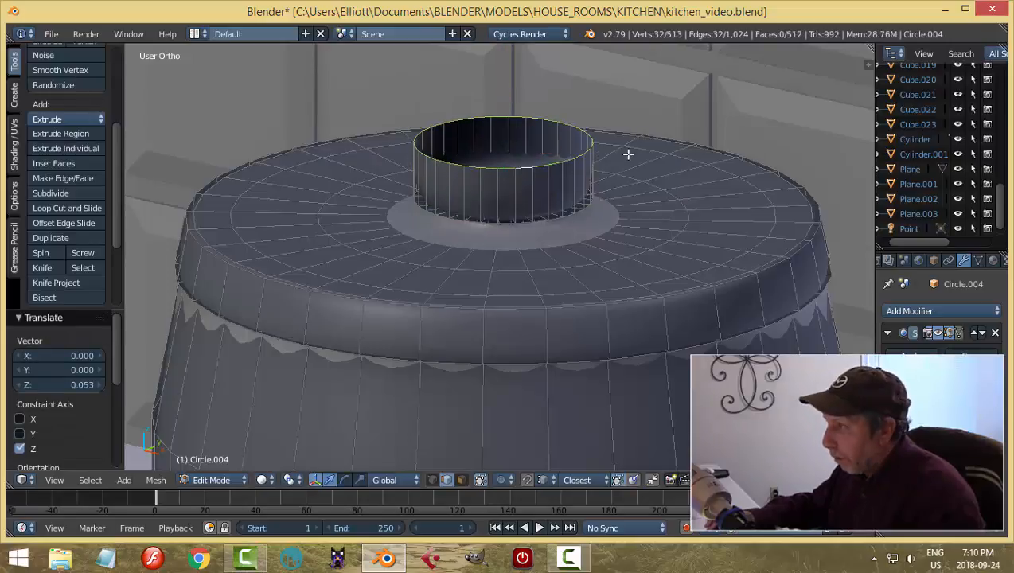
right_click(629, 153)
key("s")
left_click(585, 156)
key("e")
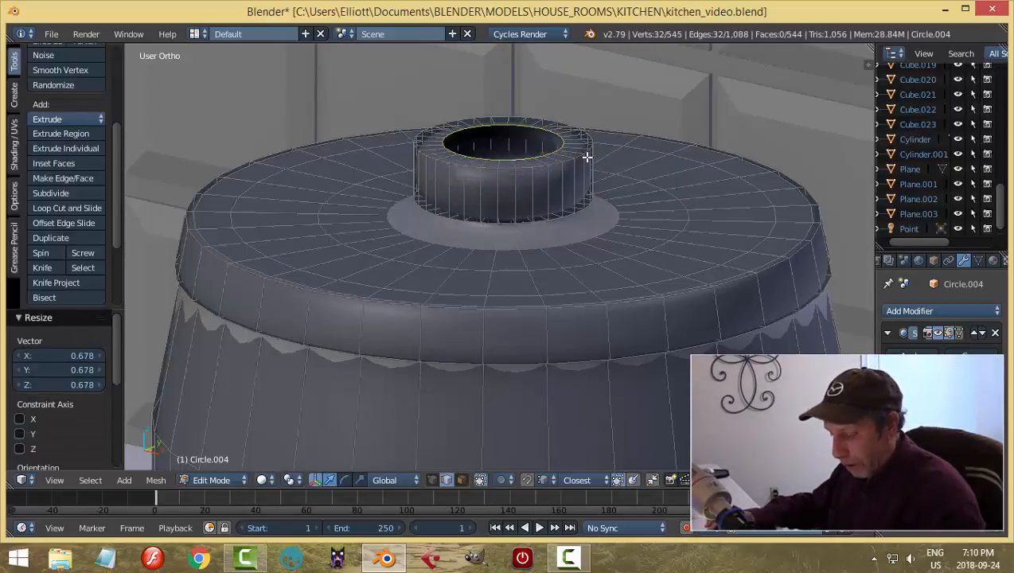
right_click(584, 156)
key("s")
left_click(548, 158)
- Extrude the knob's innermost ring, merge it at center to close the top, and deselect everything
key("e")
right_click(548, 158)
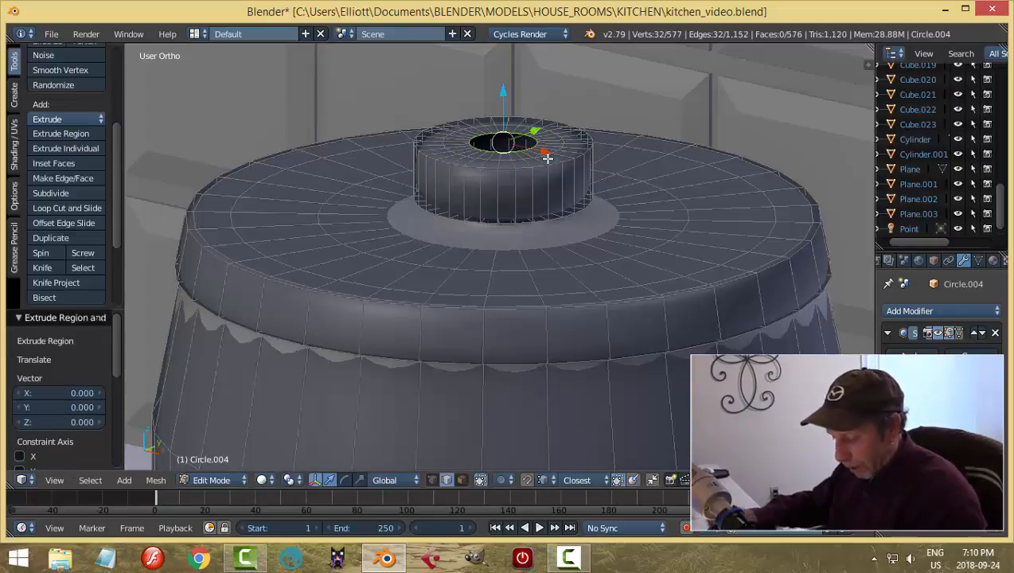
key("alt+m")
left_click(548, 158)
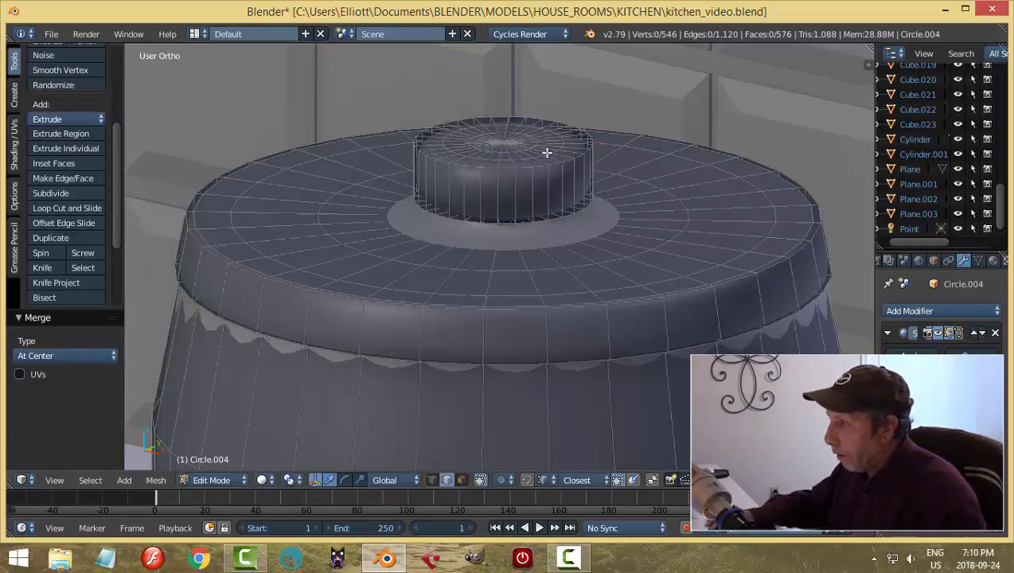
- Add one centred edge loop around the knob's side wall
key("ctrl+r")
left_click(536, 190)
right_click(537, 189)
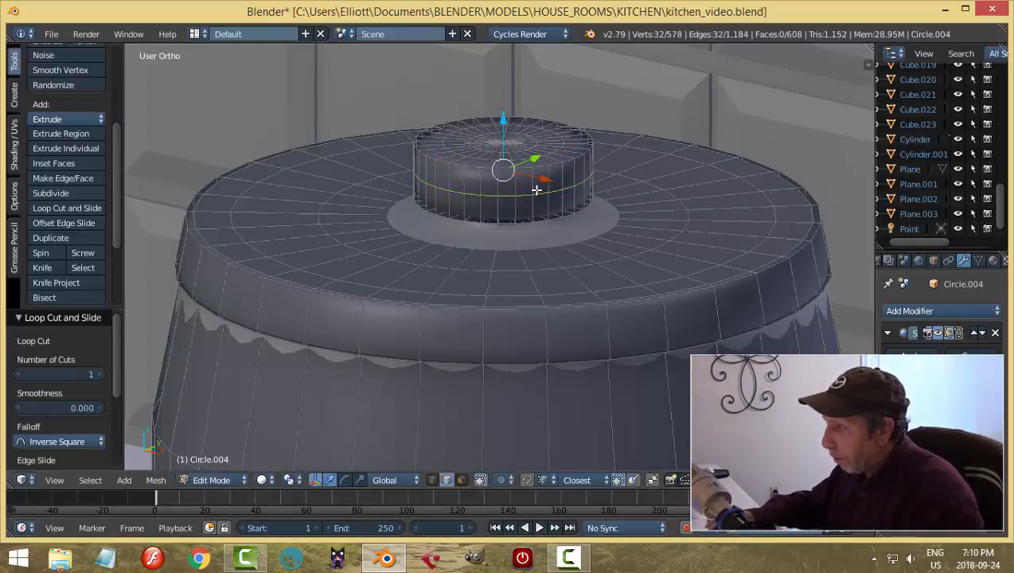
- Try to bevel the knob's middle edge loop and extrude the resulting band outward, and undo both operations
key("ctrl+b")
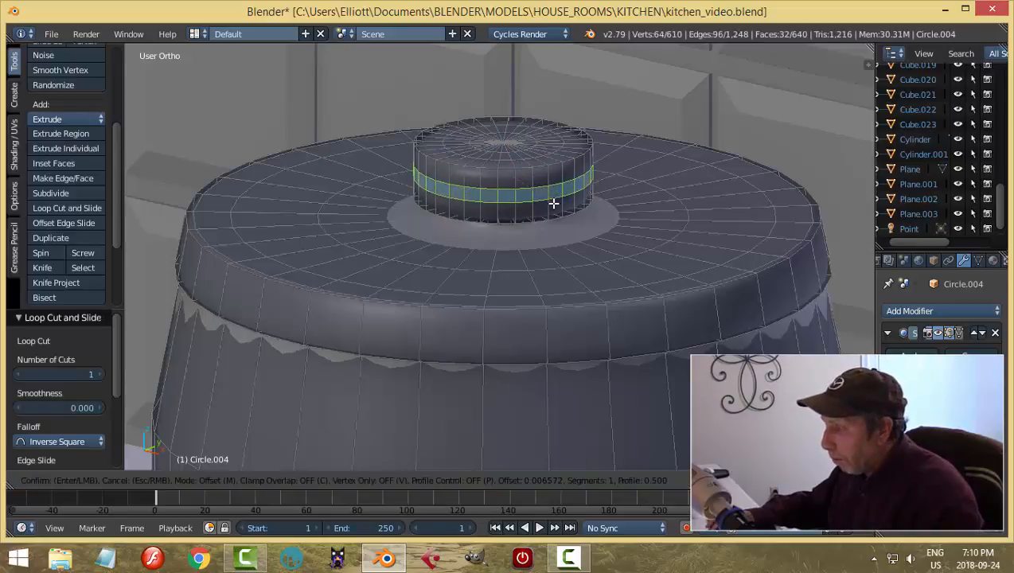
left_click(555, 204)
key("e")
right_click(572, 207)
key("s")
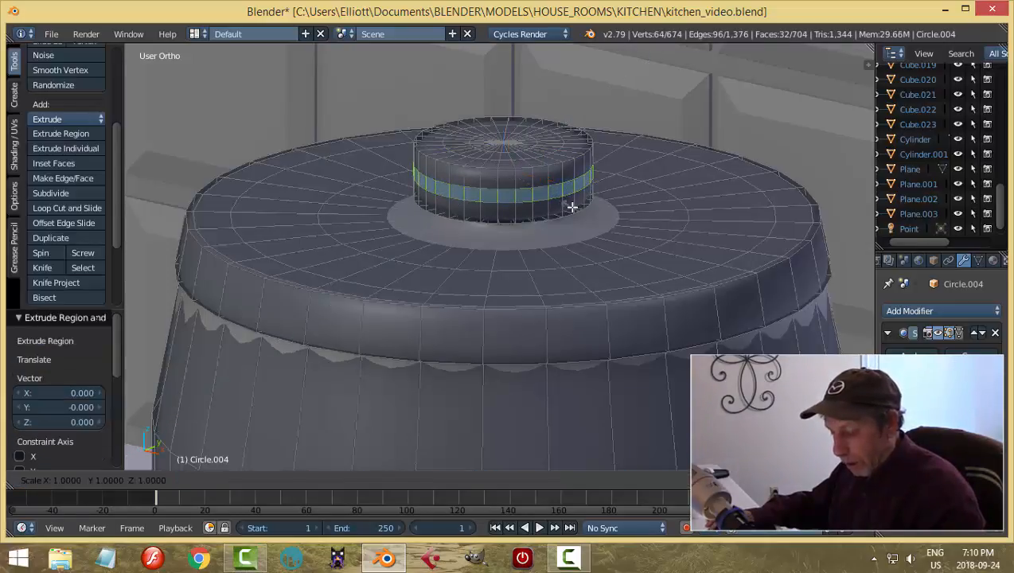
key("shift+z")
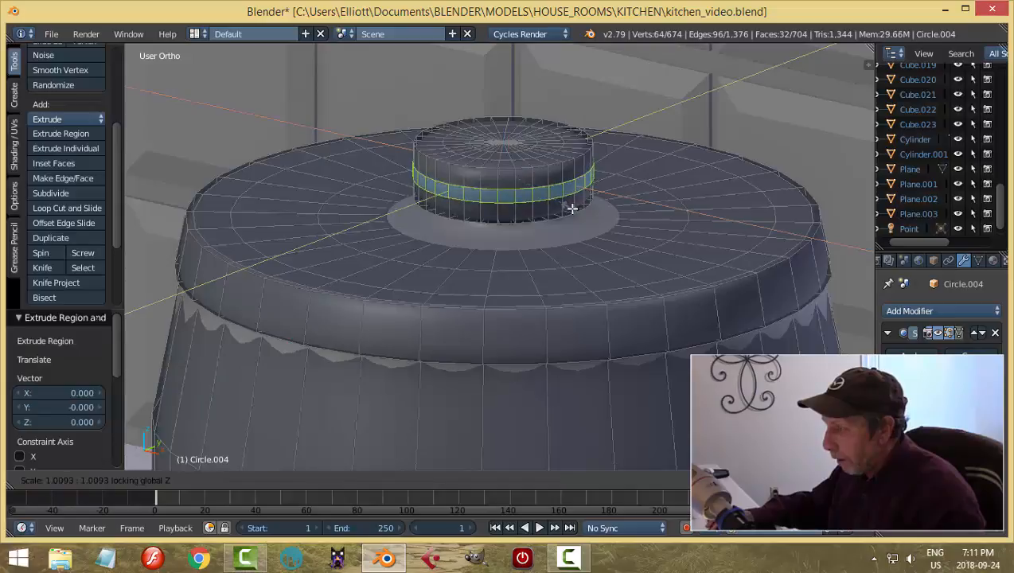
right_click(572, 210)
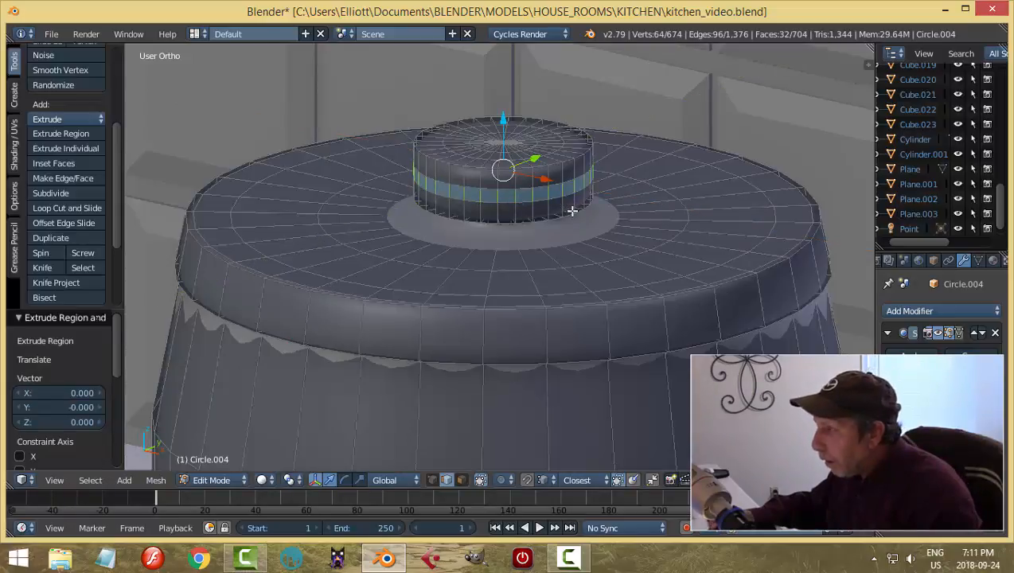
scroll(571, 211, "up", 1)
key("ctrl+z")
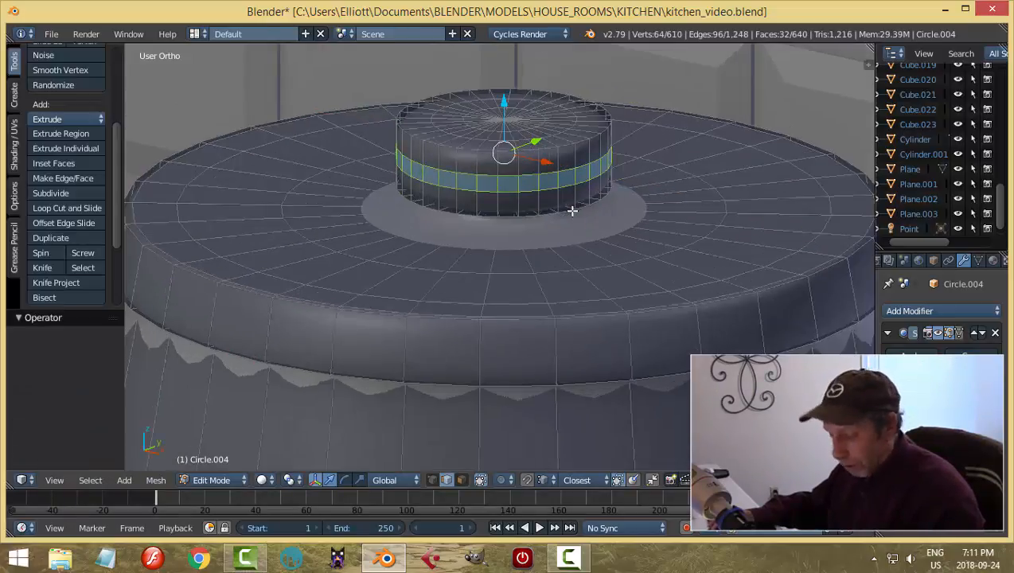
key("ctrl+z")
- Bevel the knob's middle edge loop by about 0.008, scale the band to about 1.073, and return to Object Mode
key("ctrl+b")
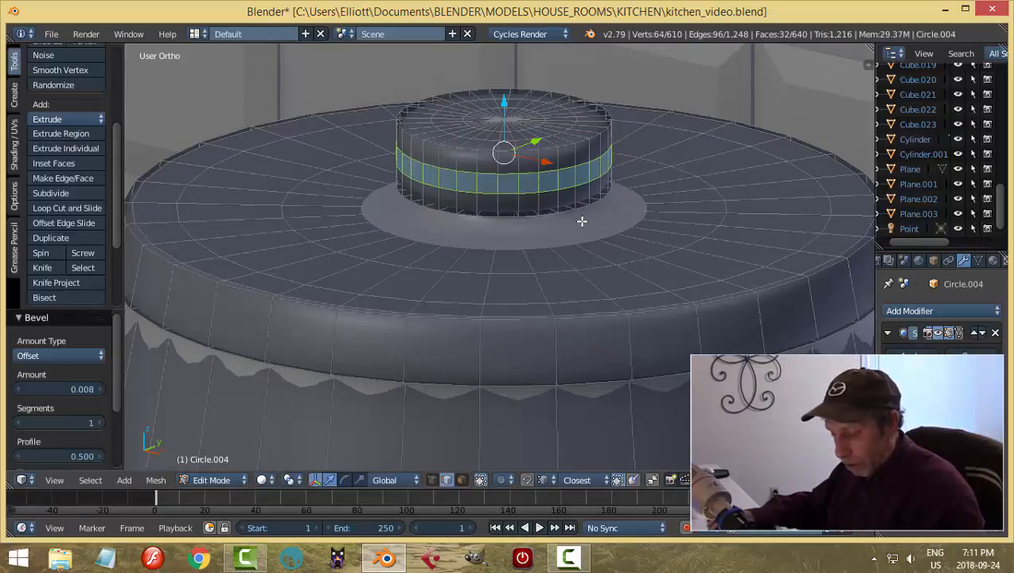
key("s")
left_click(589, 224)
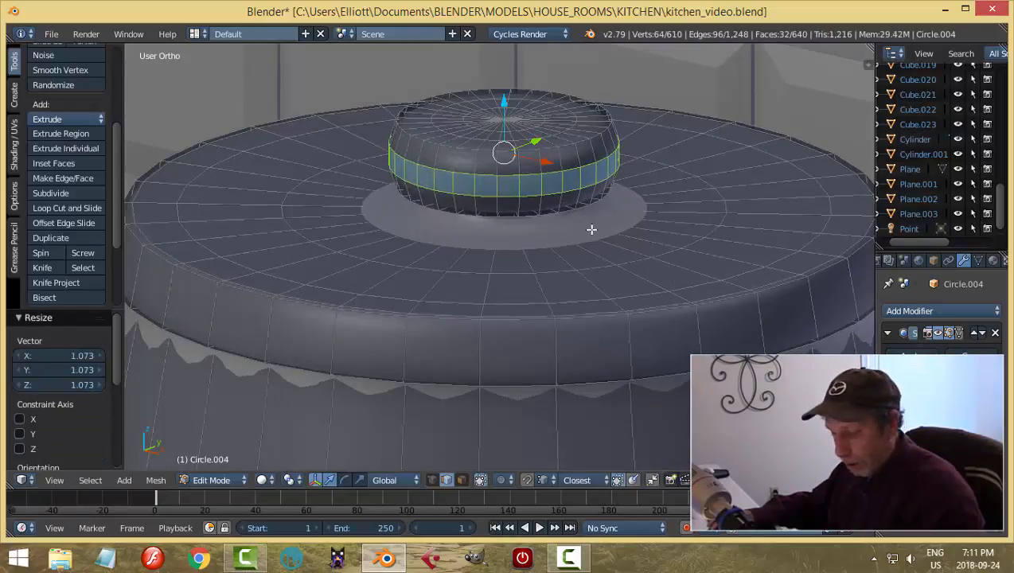
key("a")
key("Tab")
left_click(605, 227)
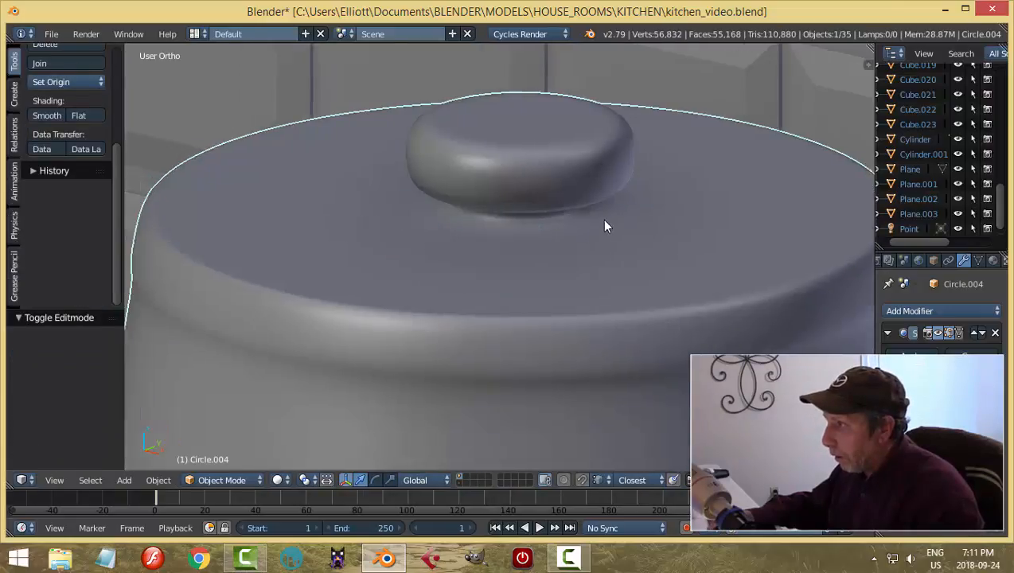
- Add an edge loop around the side of the container's lid rim, close to its lower edge
scroll(602, 223, "up", 8)
scroll(605, 233, "down", 10)
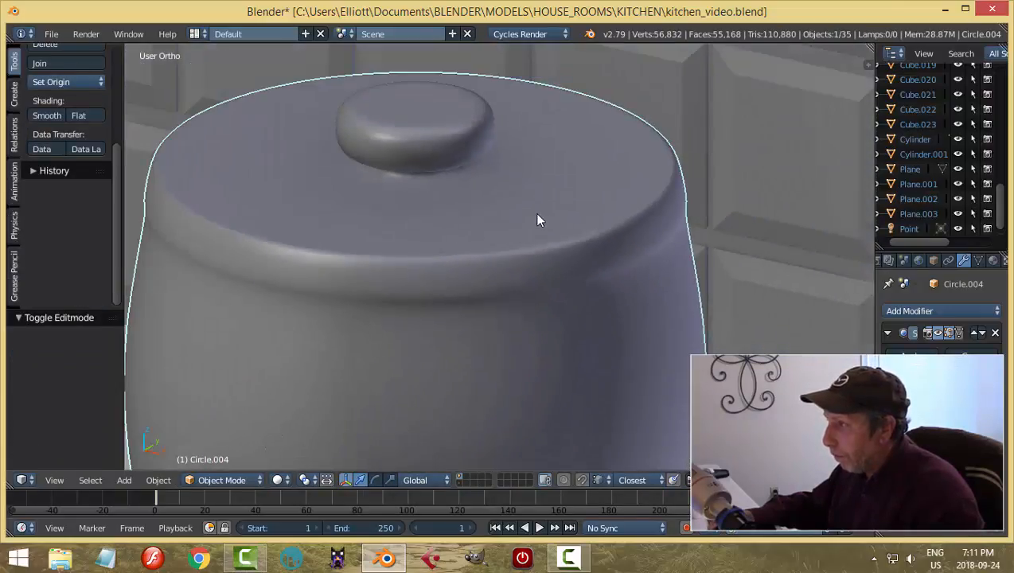
scroll(535, 201, "down", 5)
scroll(532, 208, "up", 2)
right_click(510, 304)
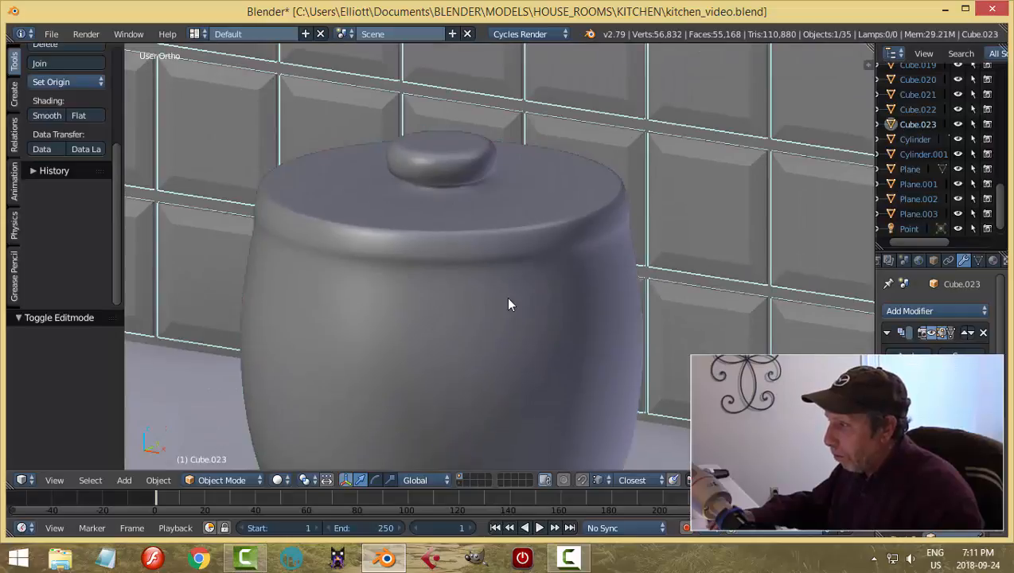
right_click(507, 293)
key("Tab")
left_click(617, 298)
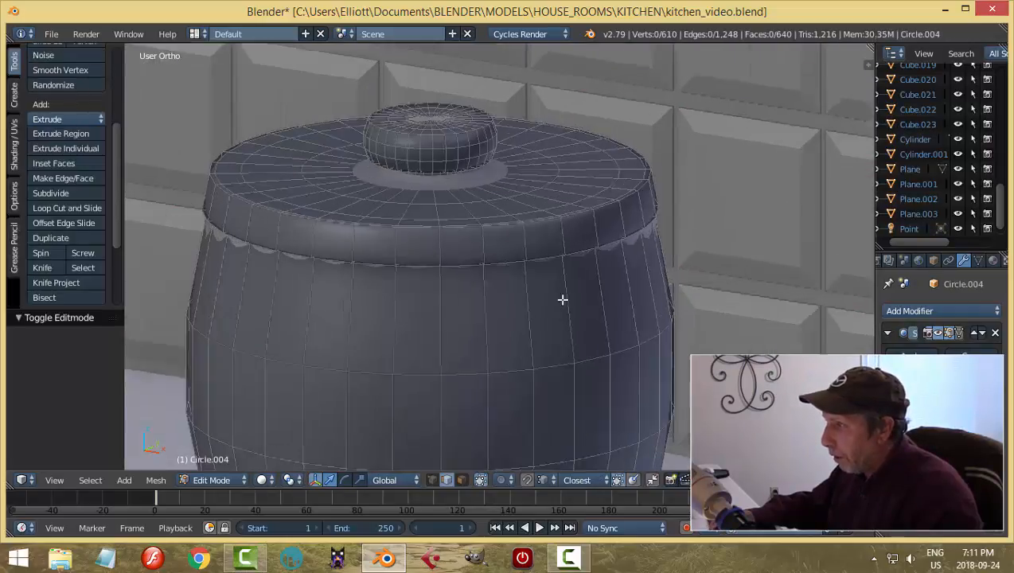
middle_click_drag(563, 299, 570, 263)
key("ctrl+r")
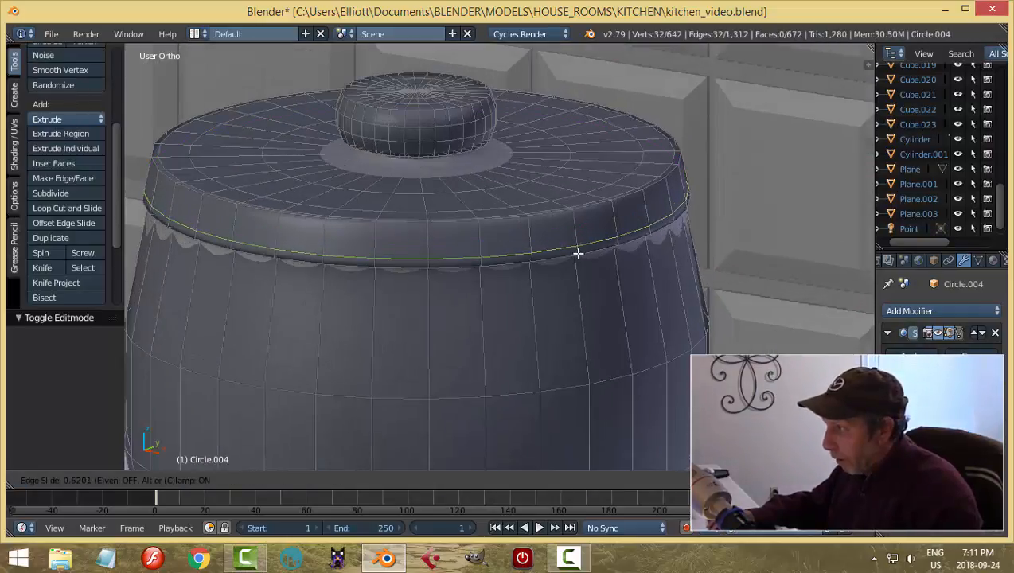
left_click(573, 252)
right_click(575, 254)
- Add one edge loop on the body just under the lid rim and another near the rim's upper edge, ending in Object Mode
key("ctrl+r")
left_click(578, 269)
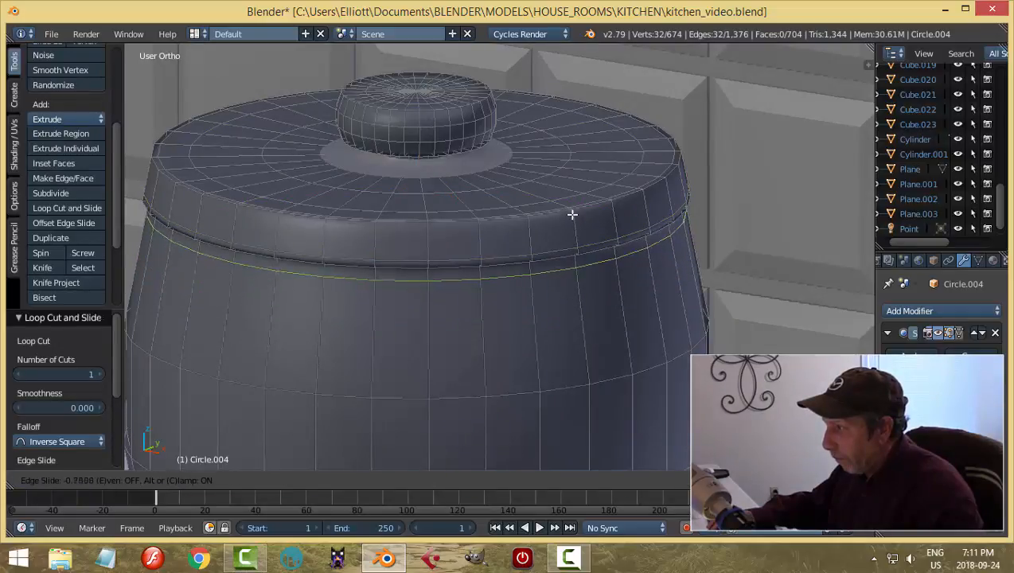
left_click(572, 212)
key("ctrl+r")
left_click(573, 222)
right_click(573, 222)
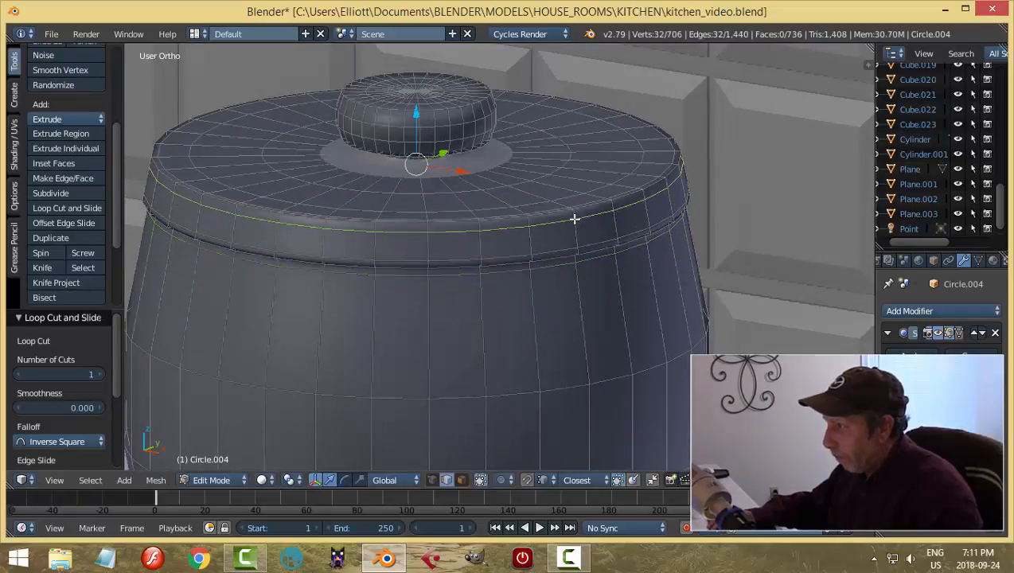
key("ctrl+Tab")
left_click(472, 222)
scroll(533, 249, "down", 4)
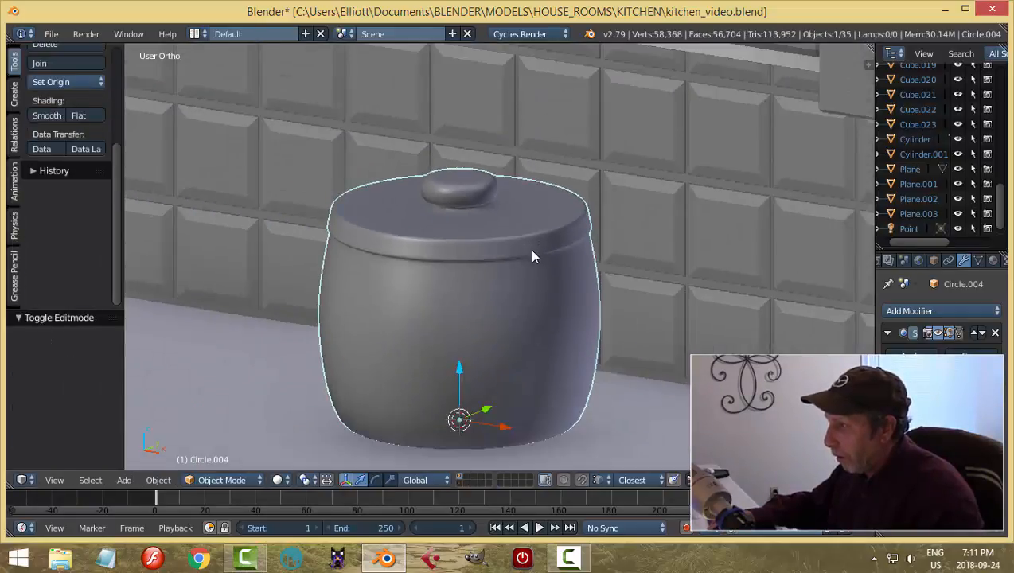
- Add an edge loop to the lid's flat top, slid inward close to the base of the knob's neck
scroll(530, 246, "up", 1)
scroll(481, 244, "up", 2)
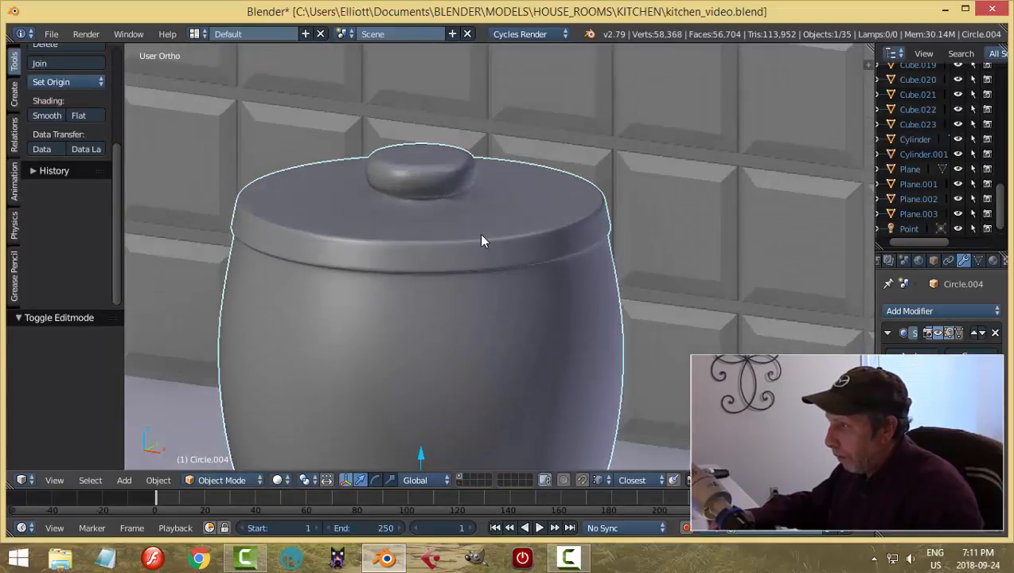
key("ctrl+Tab")
left_click(485, 219)
scroll(485, 219, "up", 2)
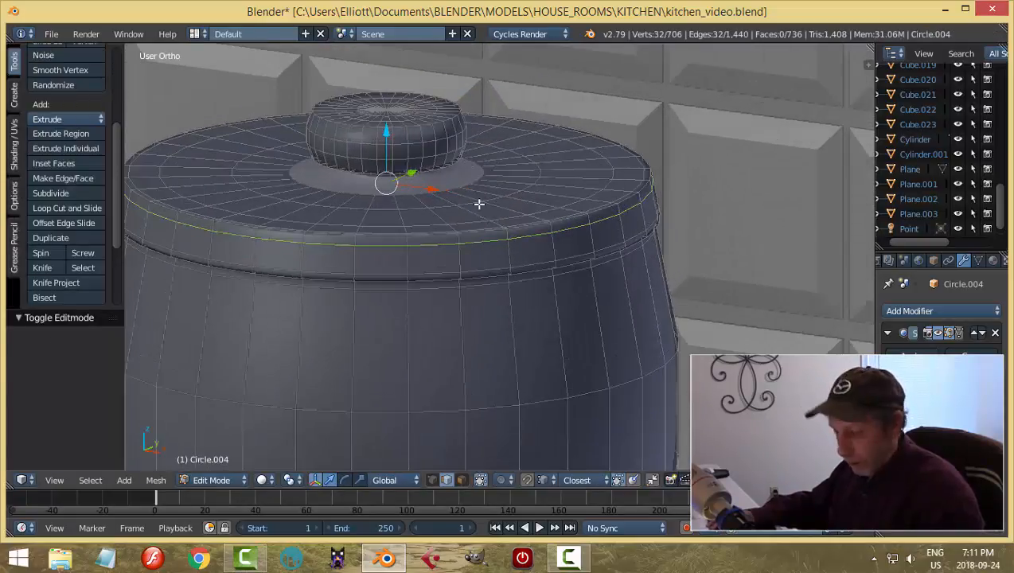
key("a")
key("ctrl+r")
left_click(484, 181)
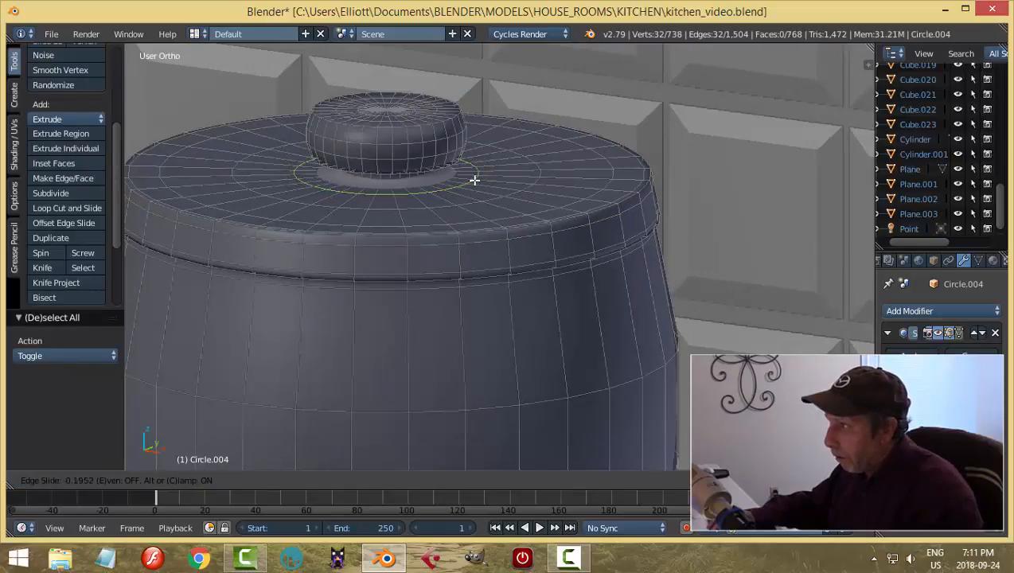
left_click(454, 185)
- Add an edge loop low around the knob's neck, deselect everything, and return to Object Mode
scroll(452, 195, "up", 5)
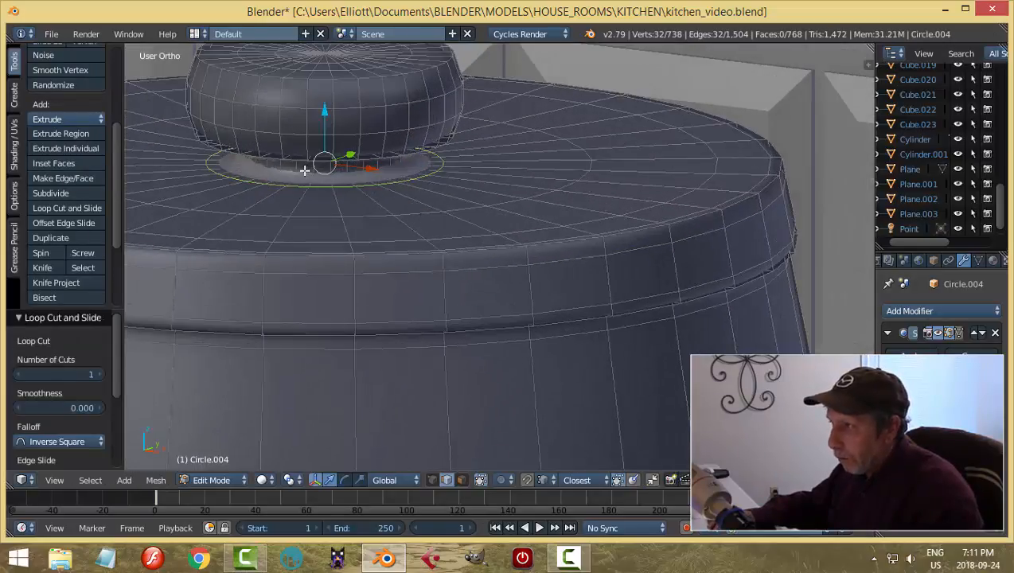
key("ctrl+r")
left_click(302, 168)
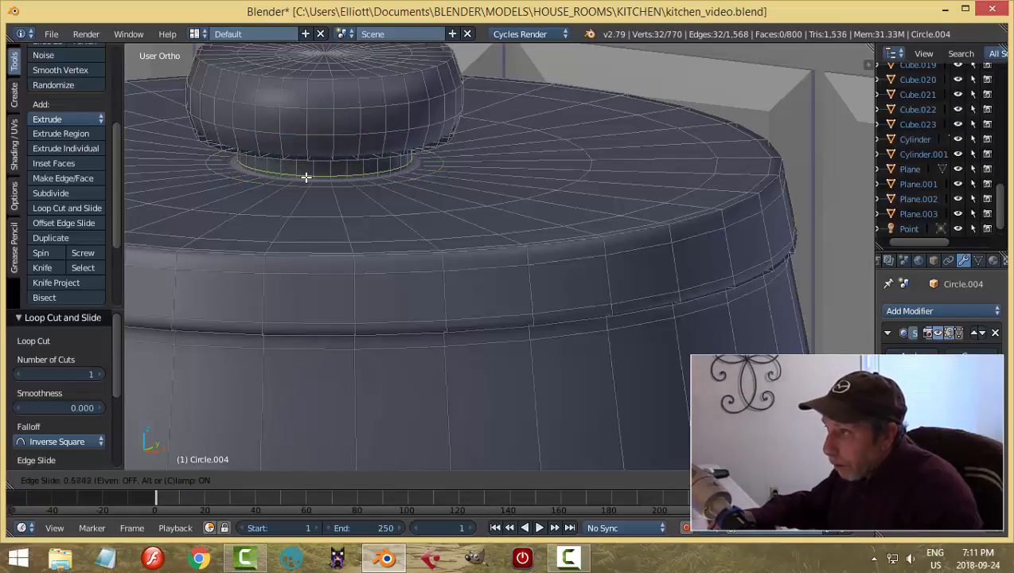
left_click(307, 177)
key("a")
key("Tab")
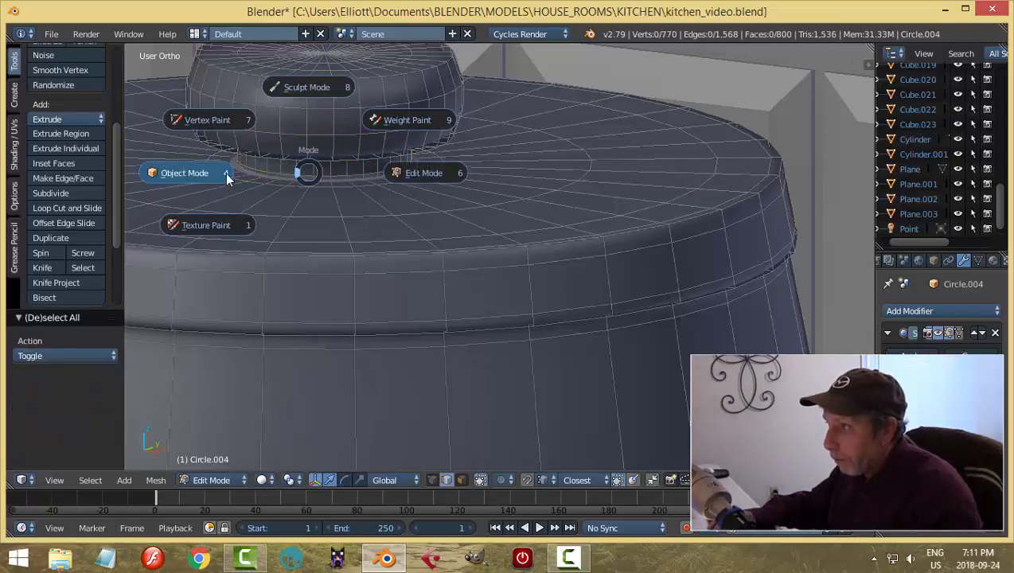
left_click(226, 173)
- Add an edge loop around the container's body close to its base, deselect everything, and return to Object Mode
scroll(321, 193, "down", 3)
scroll(321, 199, "down", 5)
middle_click_drag(448, 249, 448, 196, "shift")
key("Tab")
left_click(611, 252)
scroll(521, 268, "up", 3)
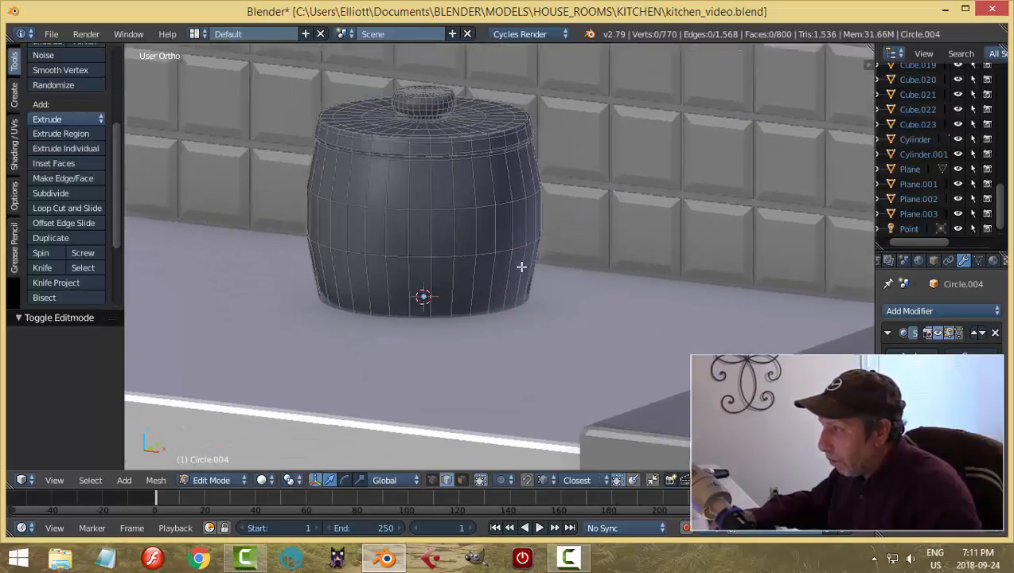
key("ctrl+r")
left_click(523, 273)
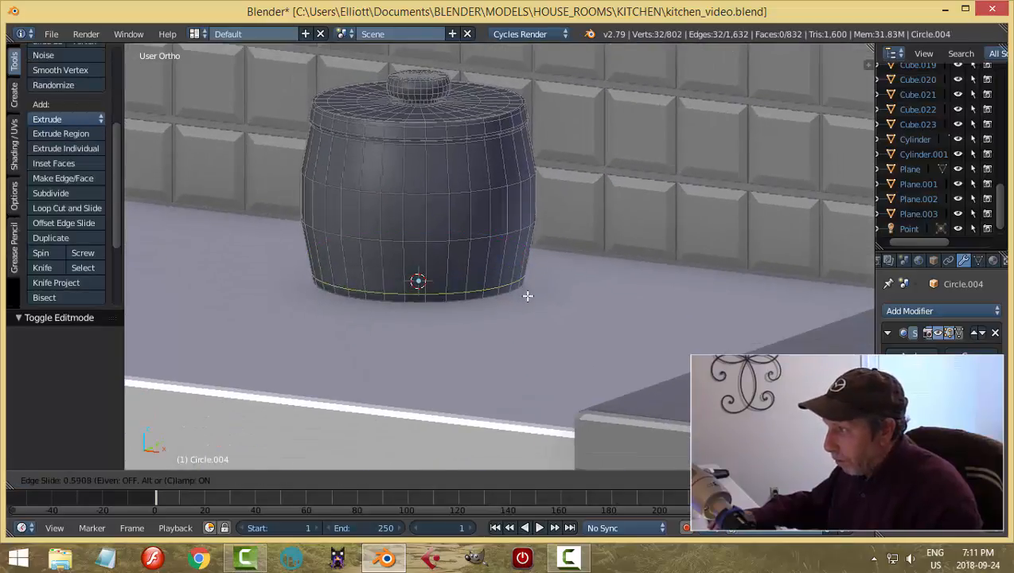
left_click(528, 300)
key("a")
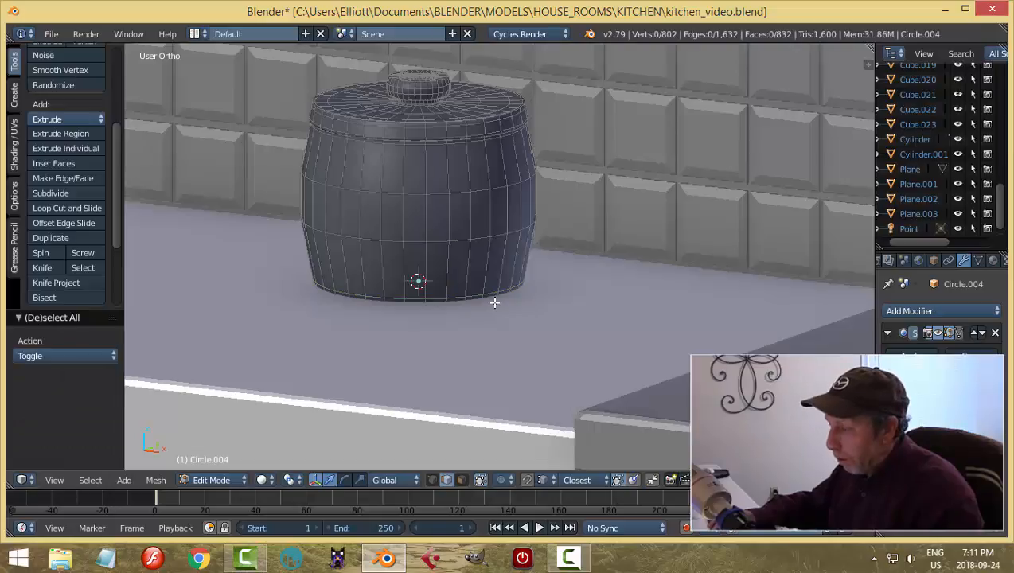
key("Tab")
left_click(395, 297)
- Raise the container about 0.179 along Z, clear of the countertop, to expose its underside
scroll(469, 193, "down", 2)
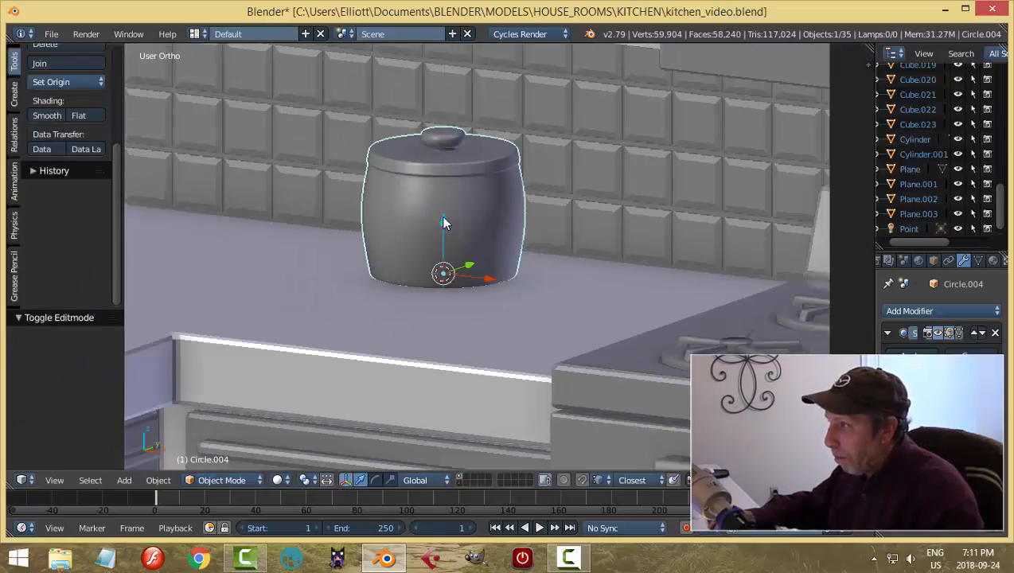
left_click_drag(444, 223, 444, 178)
mouse_move(482, 245)
middle_mouse_down()
mouse_move(477, 219)
mouse_move(477, 228)
middle_mouse_up()
- In front wireframe view, delete all the faces closing the container's underside, and return to Object Mode
key("Tab")
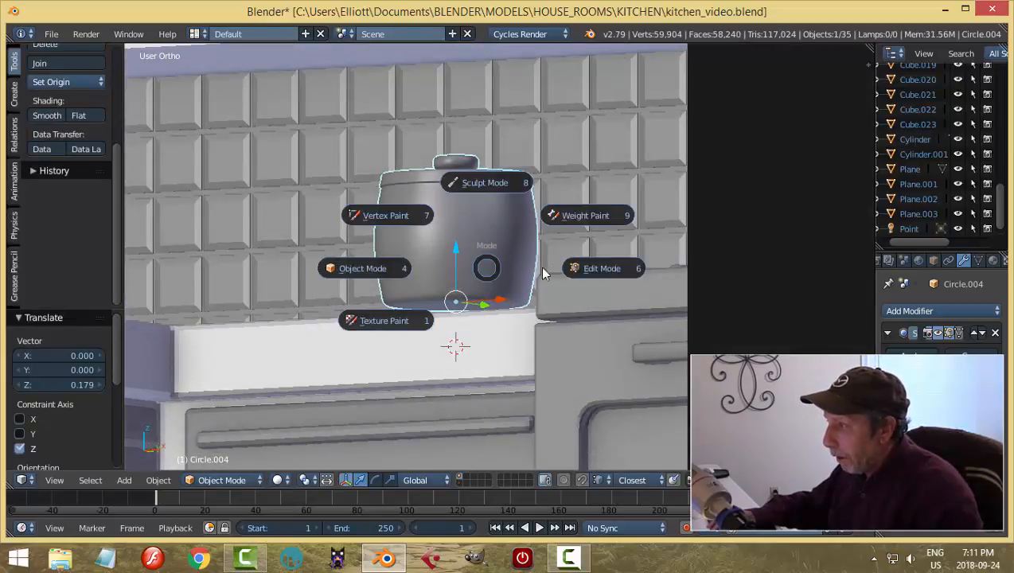
left_click(544, 274)
scroll(509, 296, "up", 4)
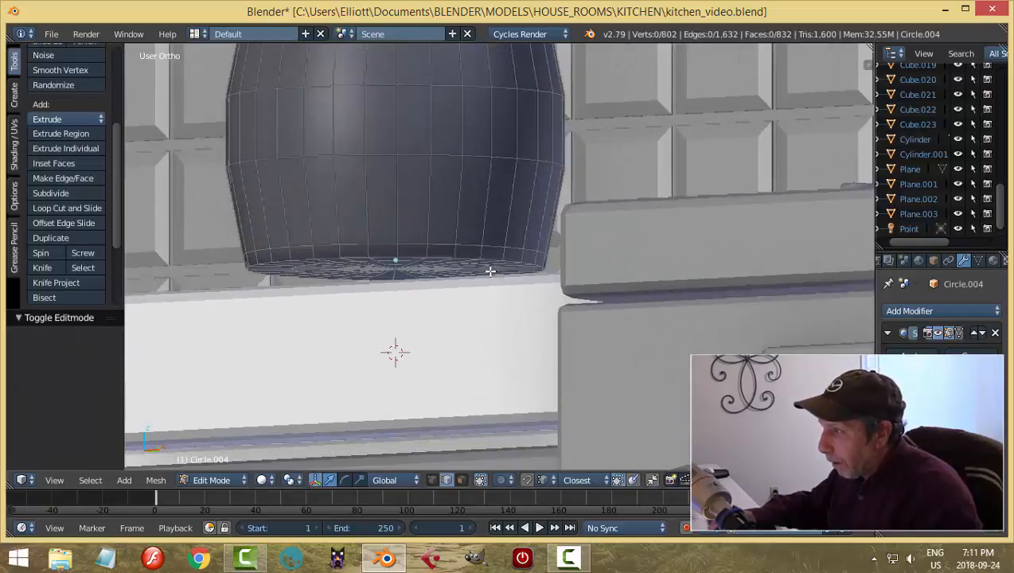
key("KP_1")
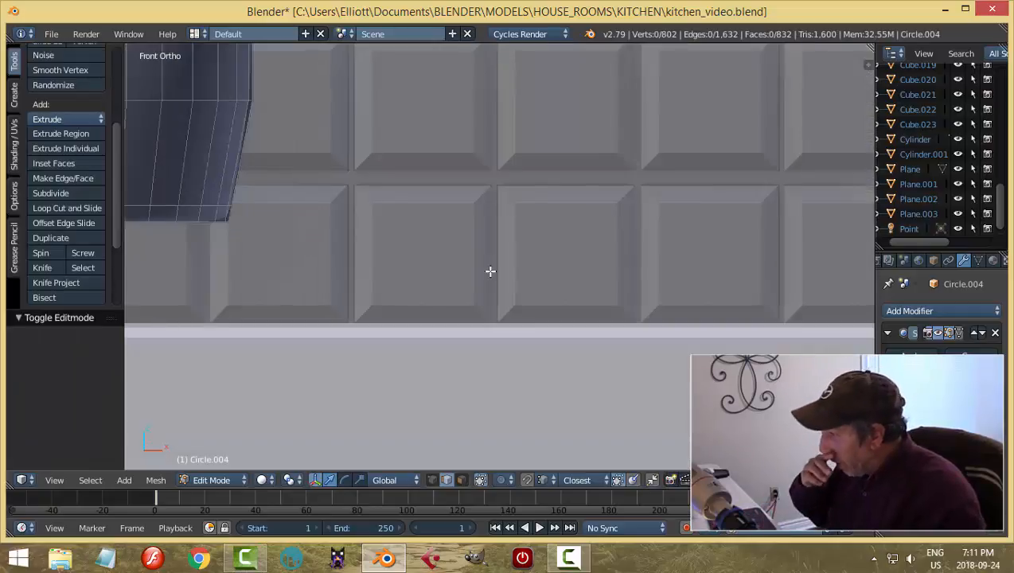
scroll(366, 250, "down", 2)
middle_click_drag(356, 255, 581, 251, "shift")
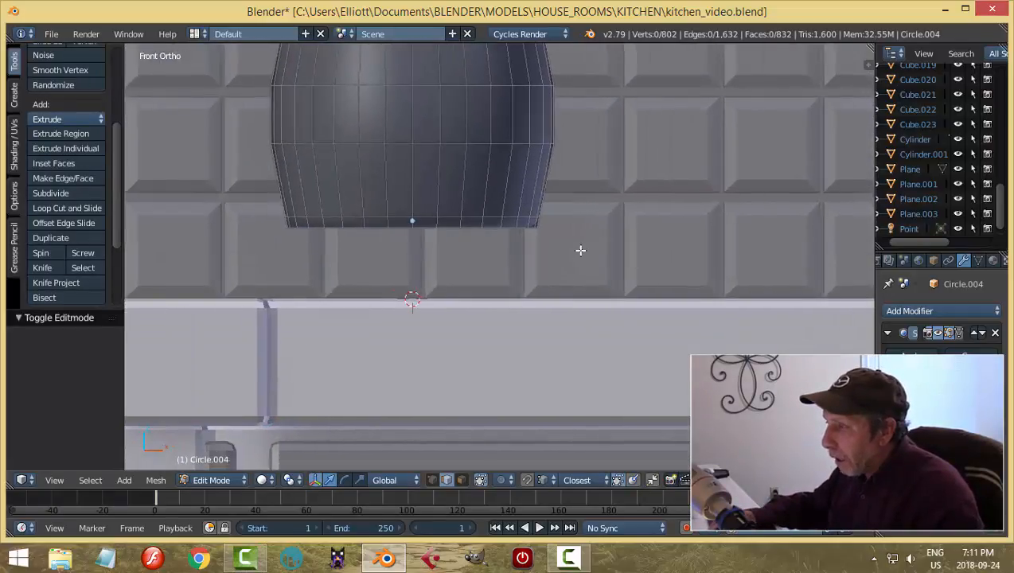
key("z")
left_click(676, 256)
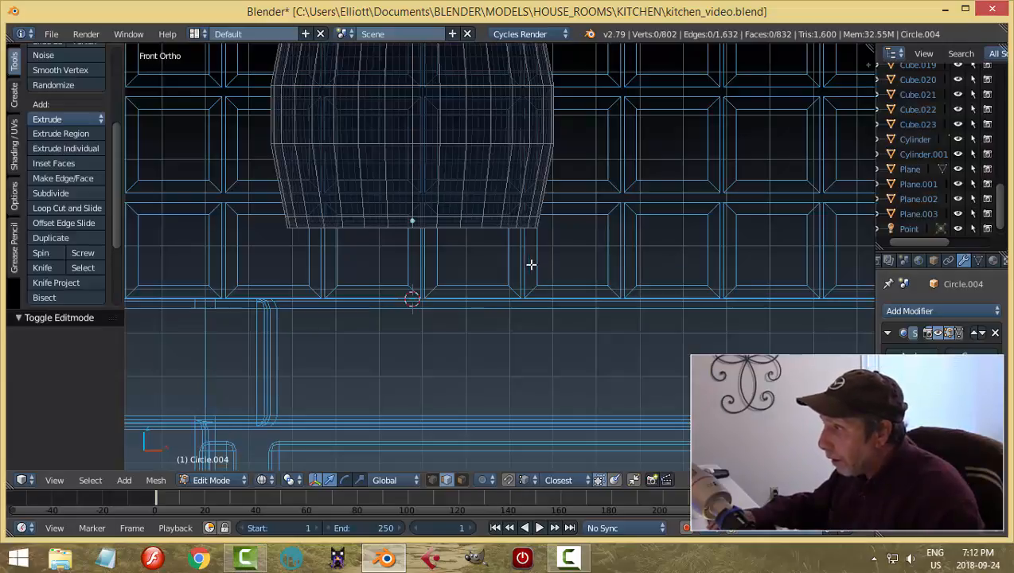
left_click_drag(579, 260, 247, 214)
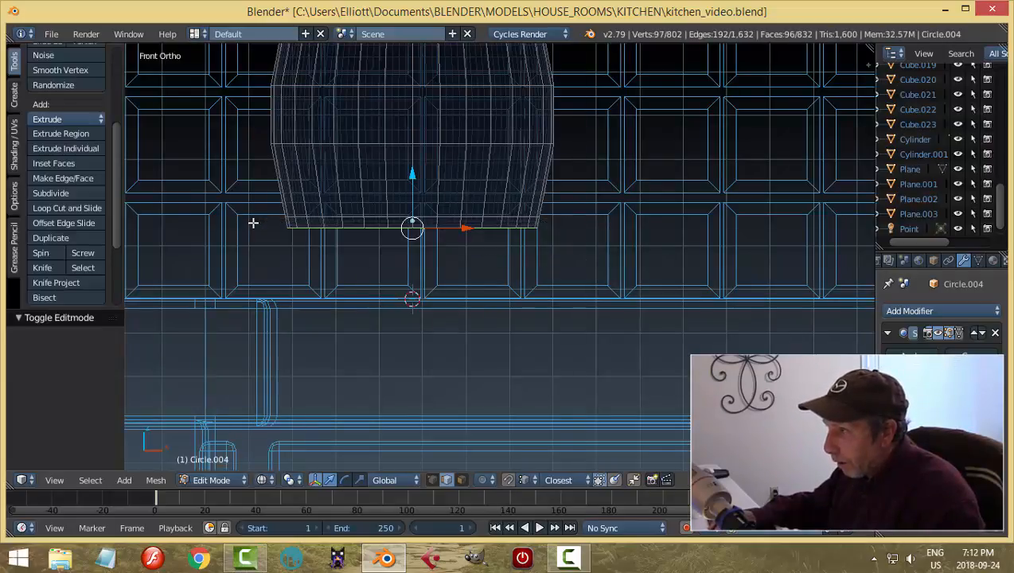
key("x")
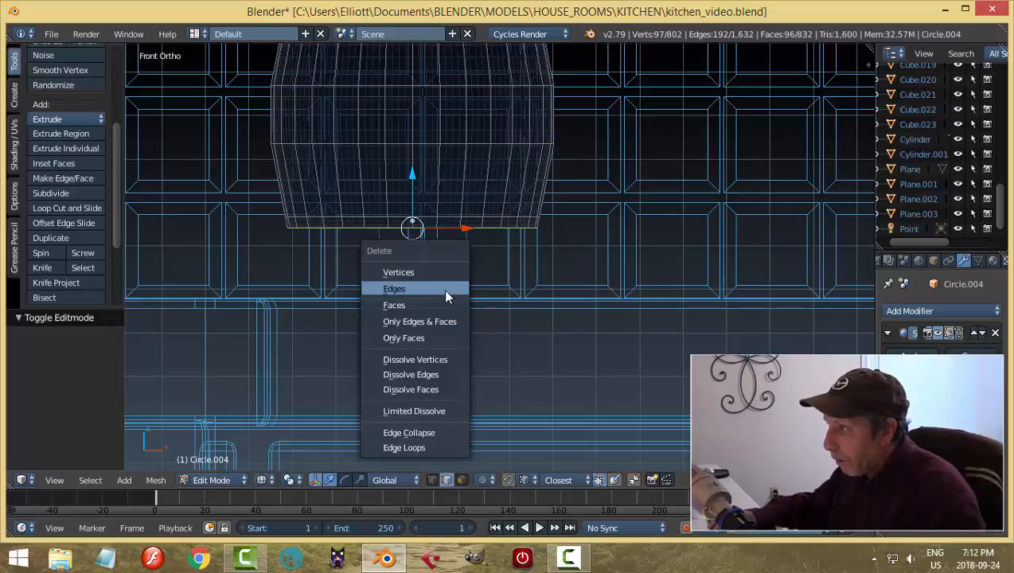
left_click(445, 302)
key("Tab")
left_click(465, 279)
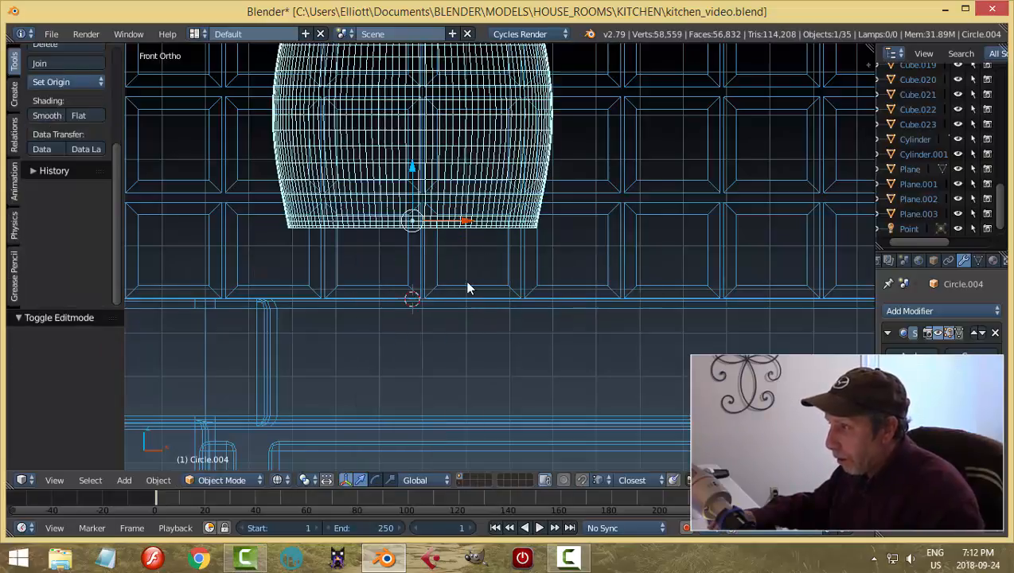
- Restore solid shading and lower the container about 0.164 along Z onto the countertop
key("z")
left_click(482, 347)
scroll(510, 326, "down", 2)
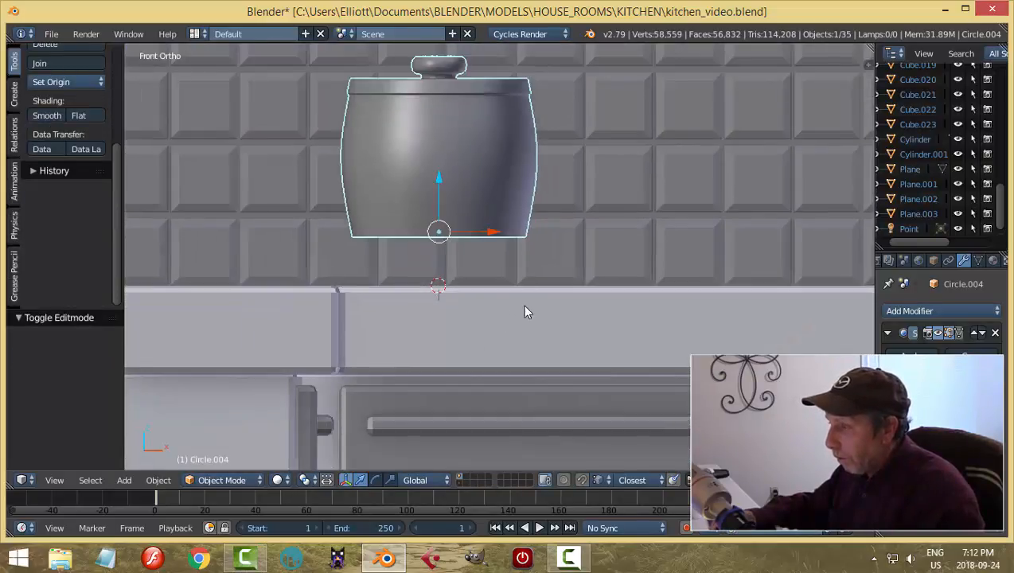
middle_click_drag(526, 310, 480, 271)
left_click_drag(491, 159, 492, 209)
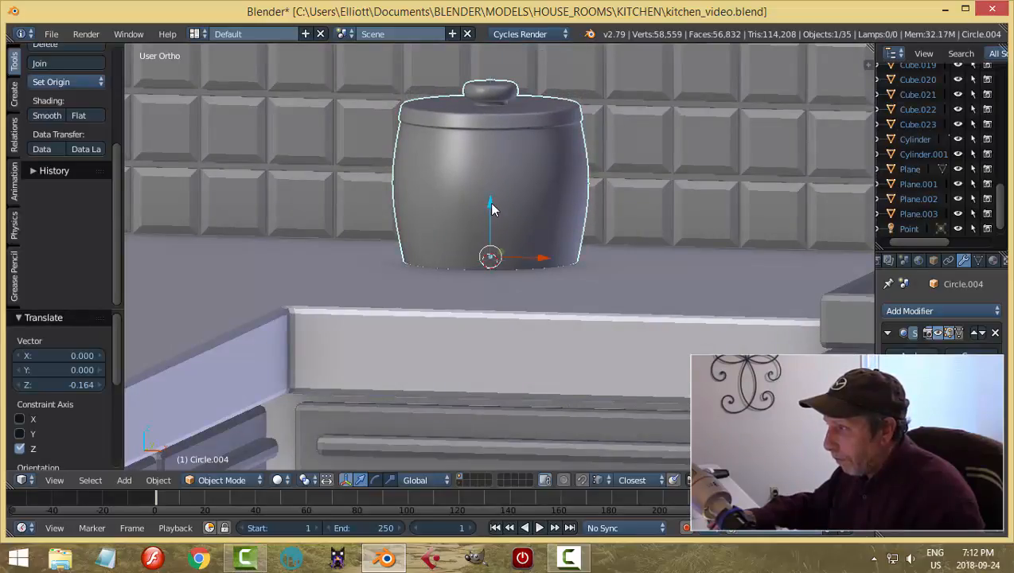
- Raise the container about 0.137 along Z, clear of the countertop, to expose its open base
key("a")
scroll(547, 243, "down", 3)
scroll(550, 255, "up", 2)
middle_click_drag(553, 261, 535, 221)
scroll(551, 274, "down", 3)
scroll(522, 270, "up", 1)
scroll(525, 221, "up", 3)
left_click_drag(538, 213, 534, 184)
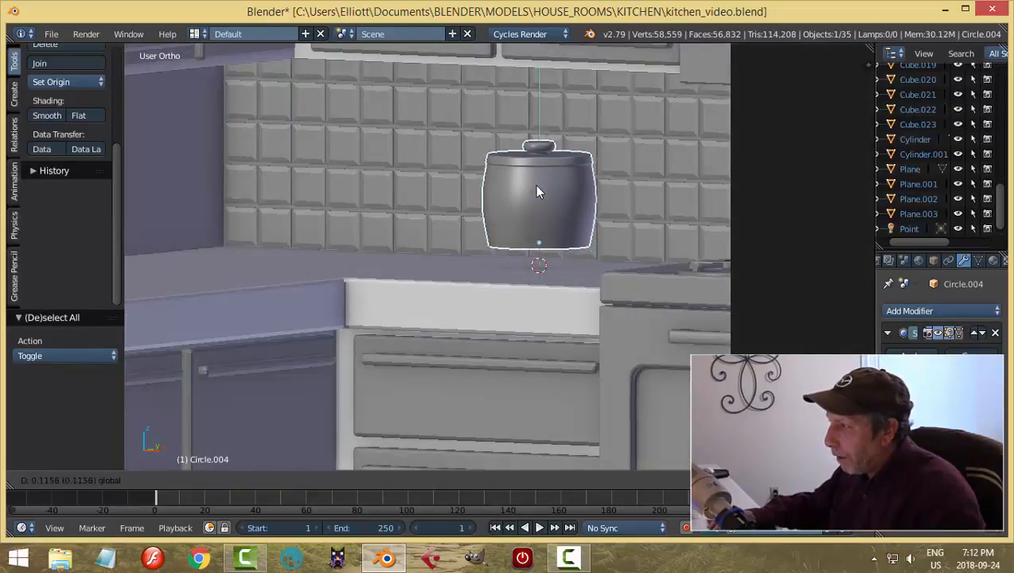
- Extrude the container's open bottom edge loop, scale it inward to about 0.747, and return to Object Mode
scroll(462, 206, "up", 5)
middle_click_drag(438, 230, 439, 218)
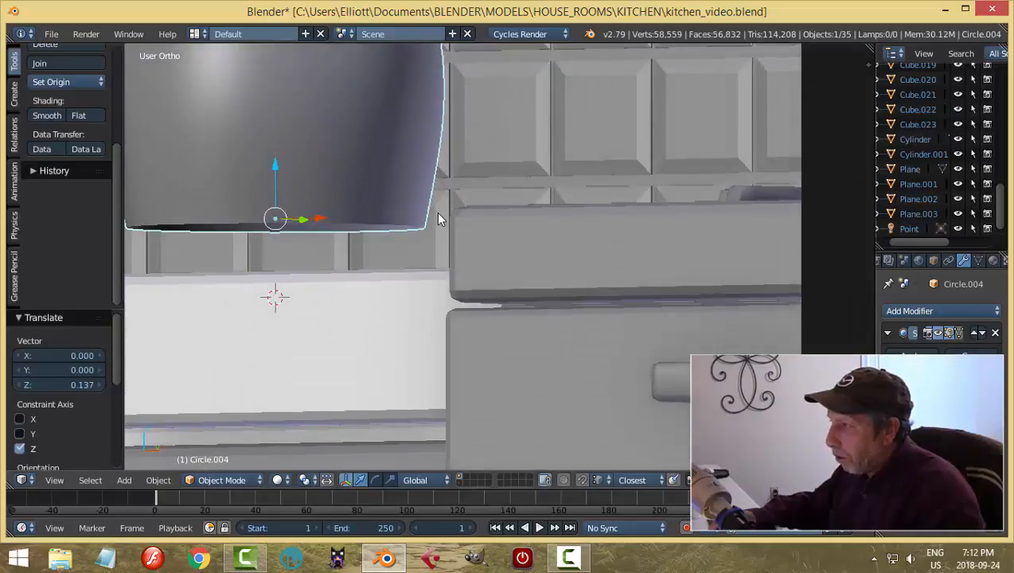
key("Tab")
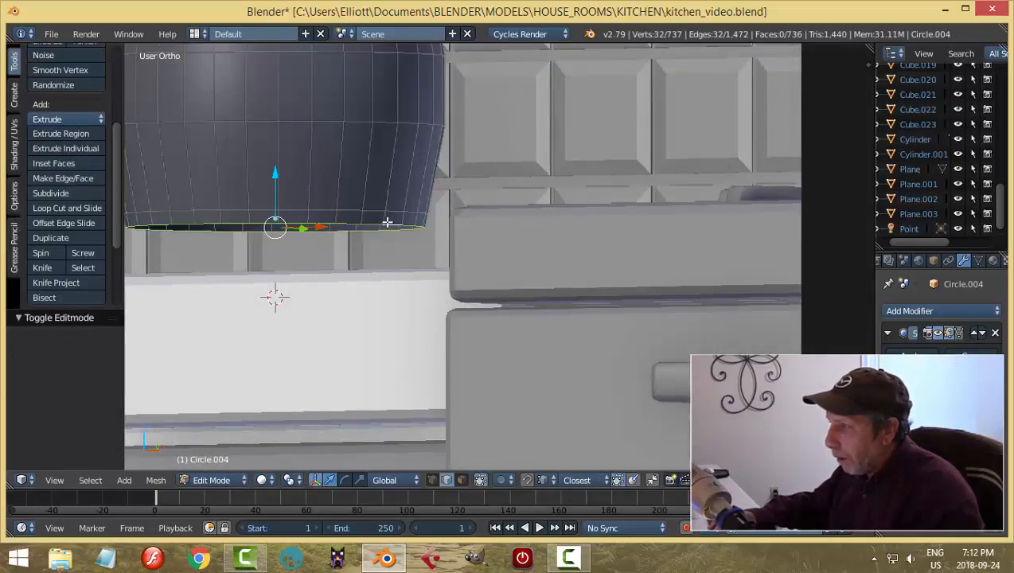
key("e")
right_click(476, 235)
key("s")
left_click(424, 238)
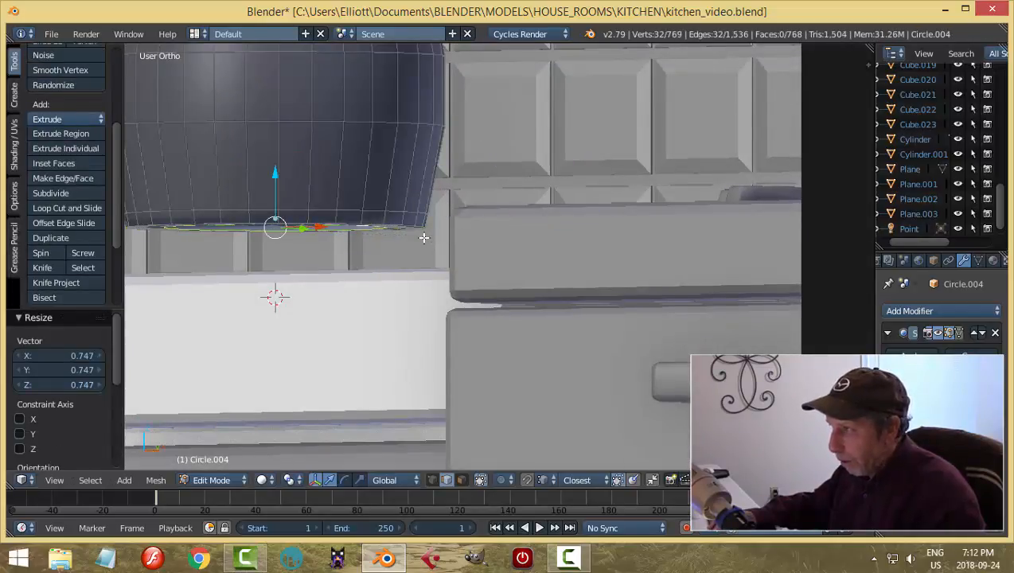
key("Tab")
left_click(356, 242)
- Lower the container along Z until its base rests on the countertop, and deselect it
scroll(367, 234, "down", 2)
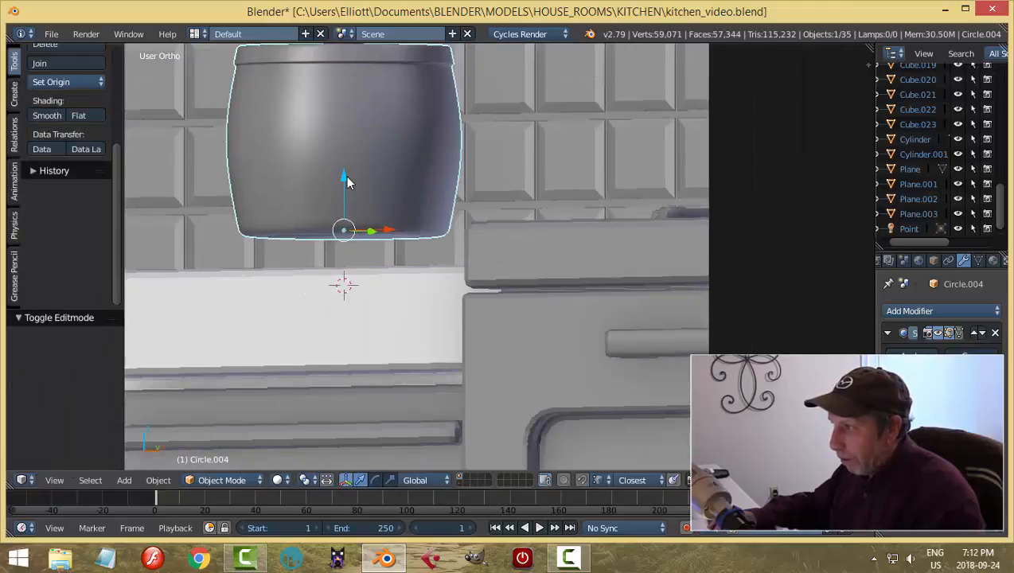
left_click_drag(346, 177, 352, 216)
key("a")
middle_click_drag(418, 222, 386, 188)
right_click(386, 188)
middle_click_drag(427, 248, 384, 211)
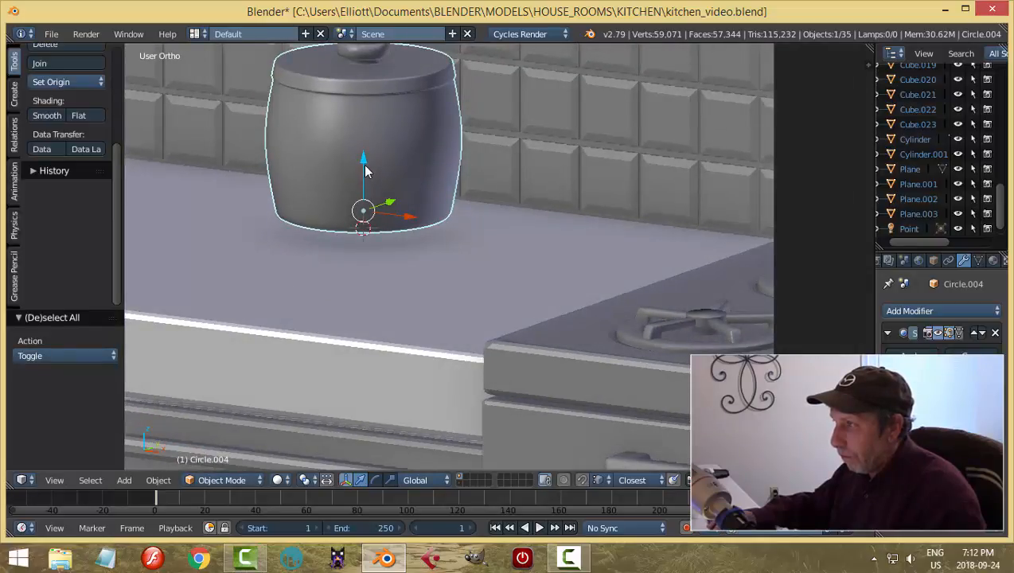
left_click_drag(364, 165, 365, 186)
key("a")
- Move the container along X, away from the stove toward the countertop's corner, and deselect it
scroll(438, 271, "down", 5)
scroll(442, 274, "up", 1)
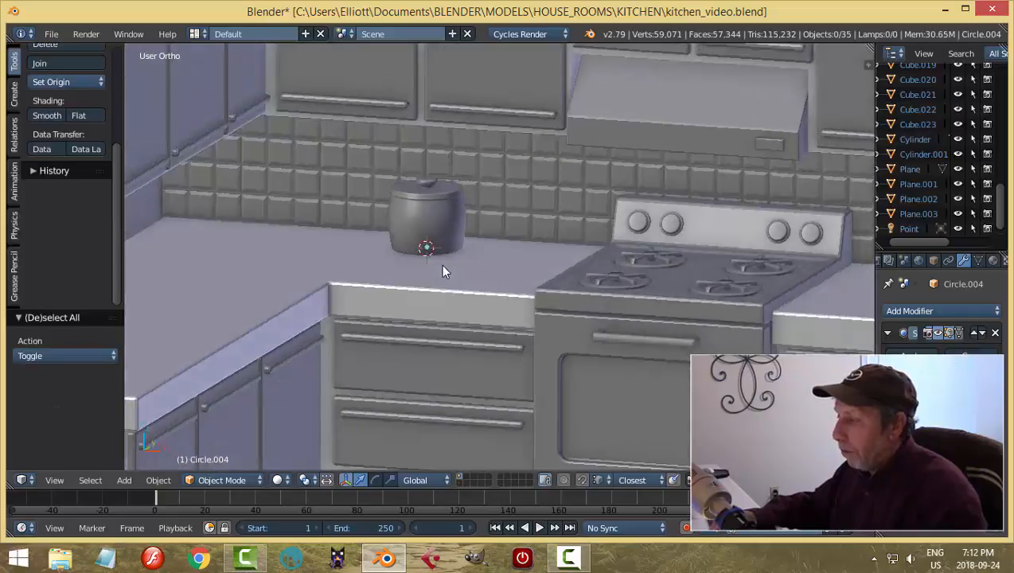
middle_click_drag(443, 264, 442, 267)
right_click(433, 220)
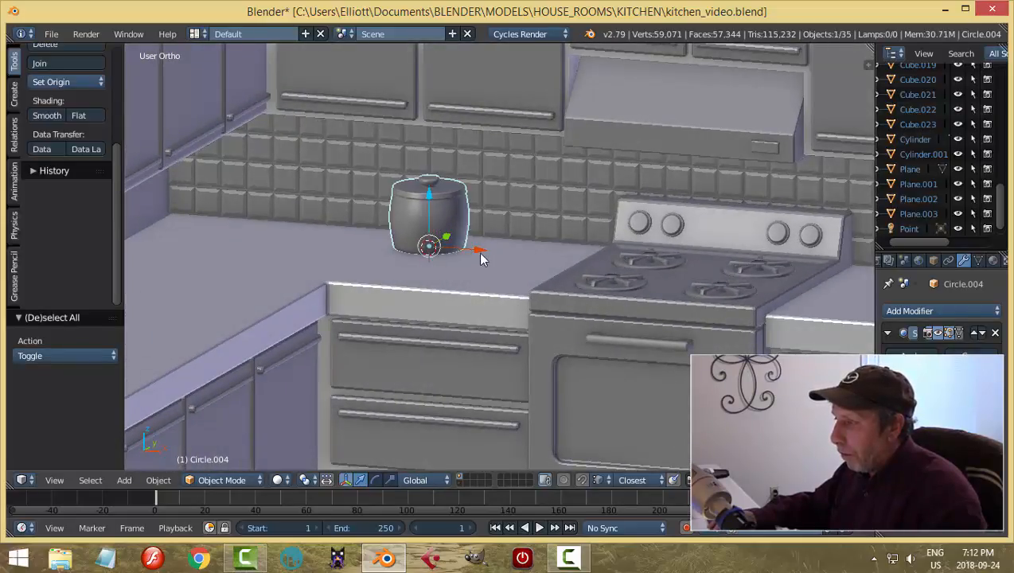
left_click_drag(481, 259, 254, 247)
middle_click_drag(254, 248, 375, 274)
key("a")
scroll(375, 274, "down", 1)
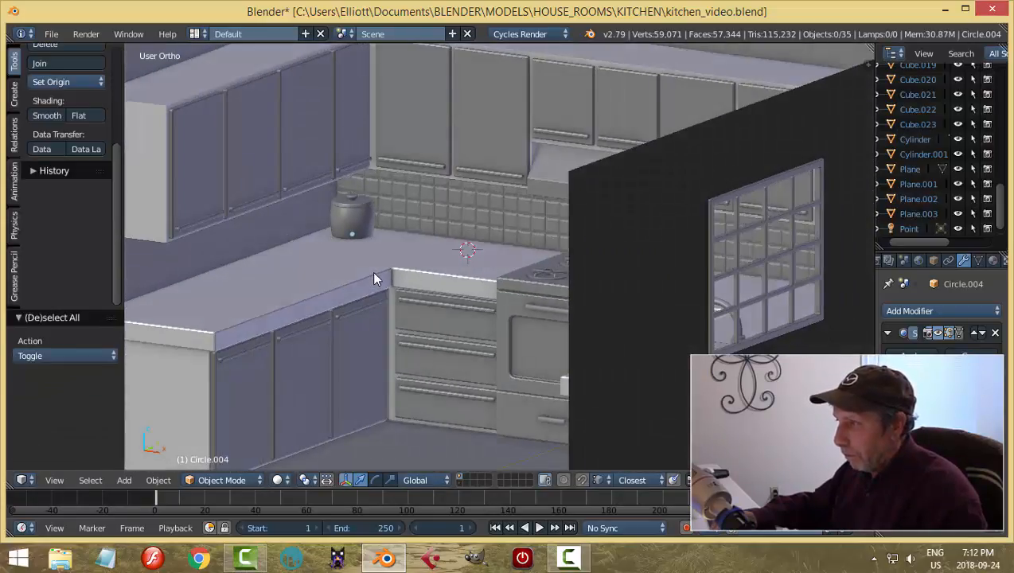
- Duplicate the container and move the copy about 0.813 along X toward the stove
scroll(374, 278, "up", 3)
middle_click_drag(341, 232, 362, 235)
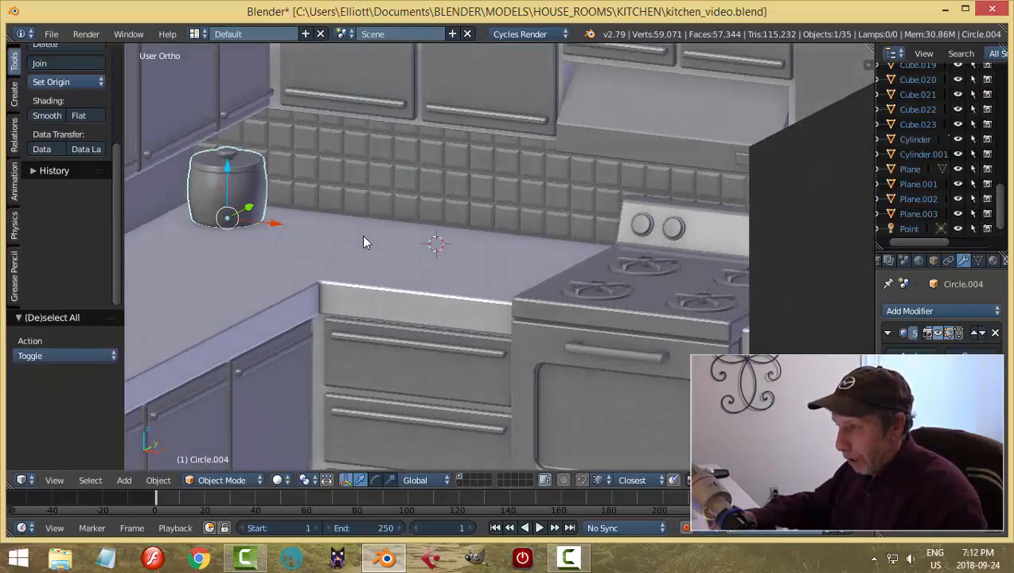
key("shift+d")
right_click(362, 235)
left_click_drag(278, 226, 363, 253)
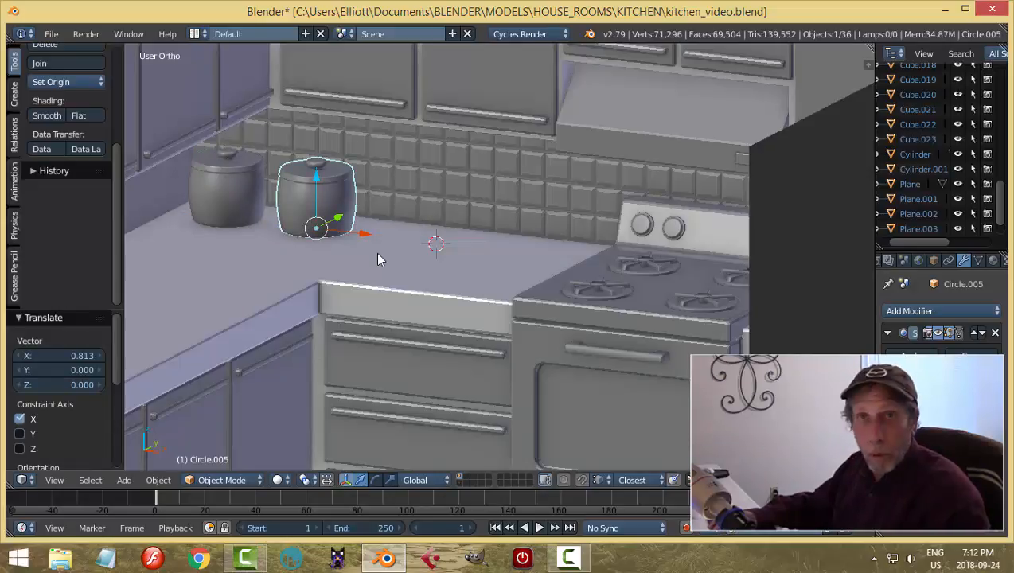
type("s")
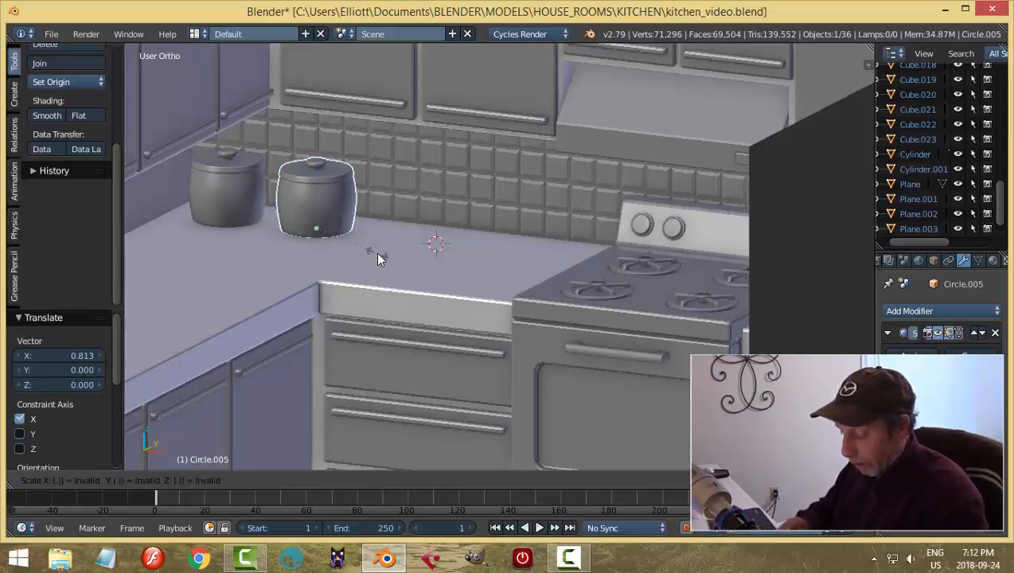
type(".7")
key("Escape")
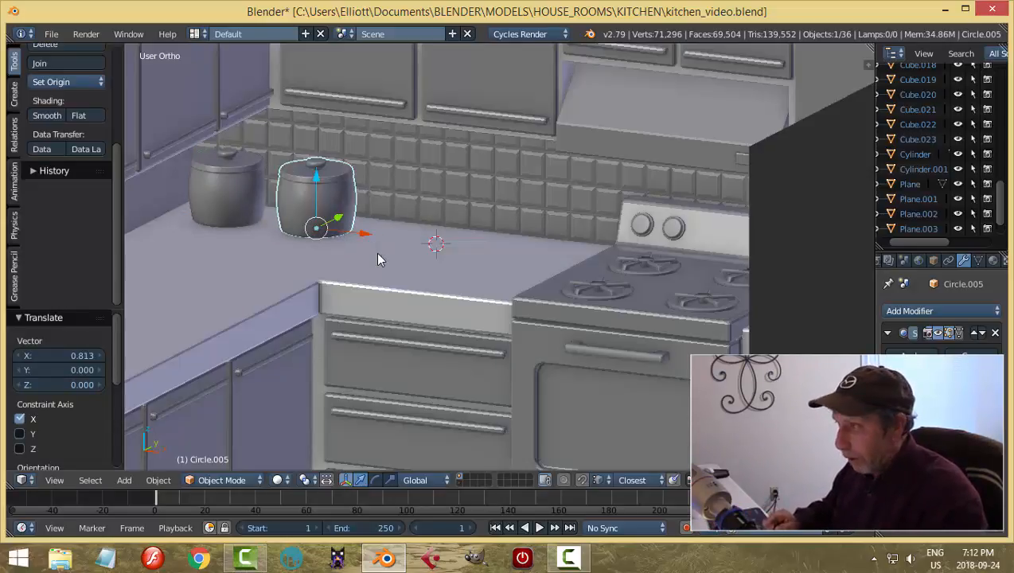
- Scale the duplicated container to 0.8 and lower it about 0.007 along Z onto the countertop
type("s.8")
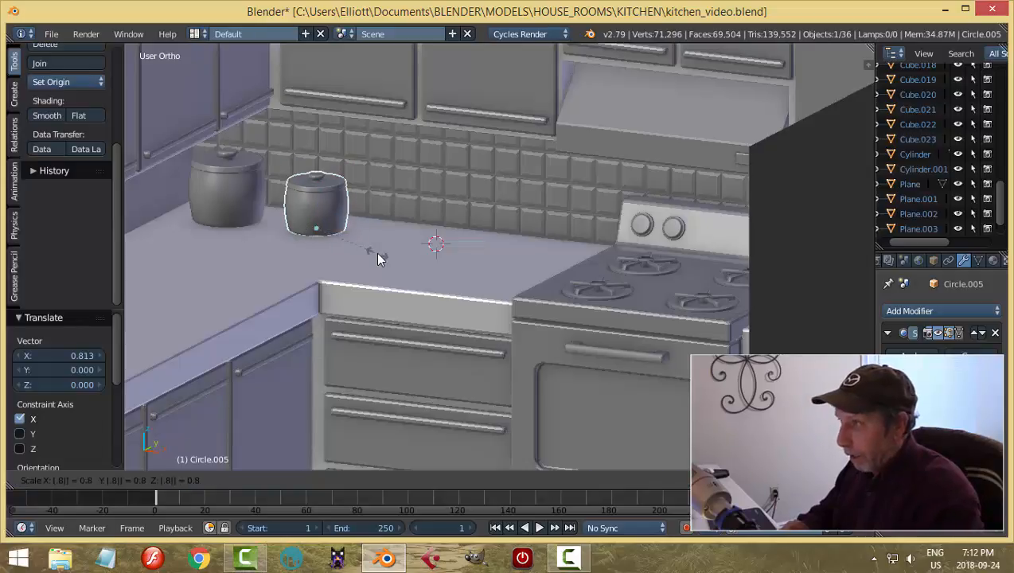
key("Return")
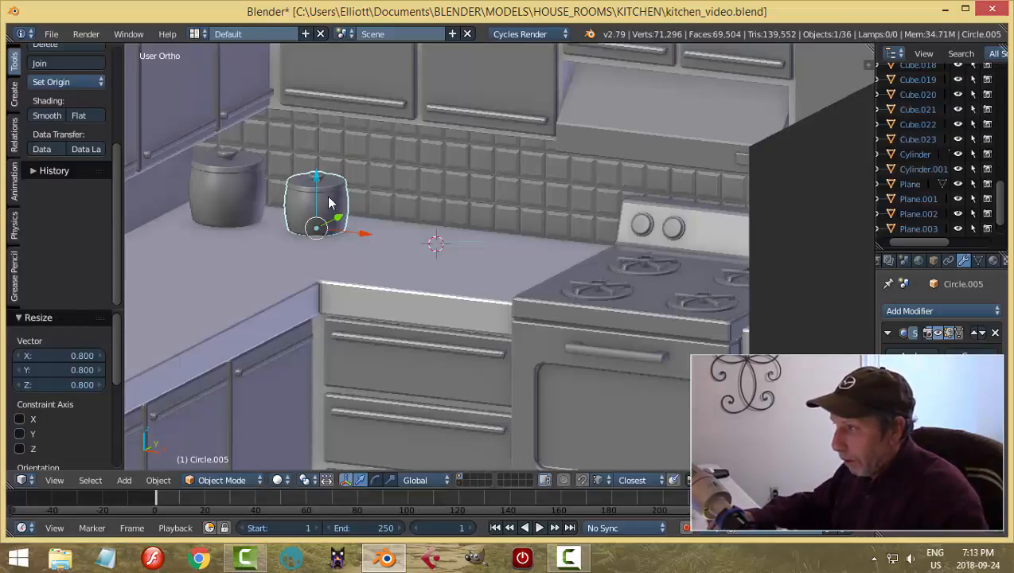
key("KP_1")
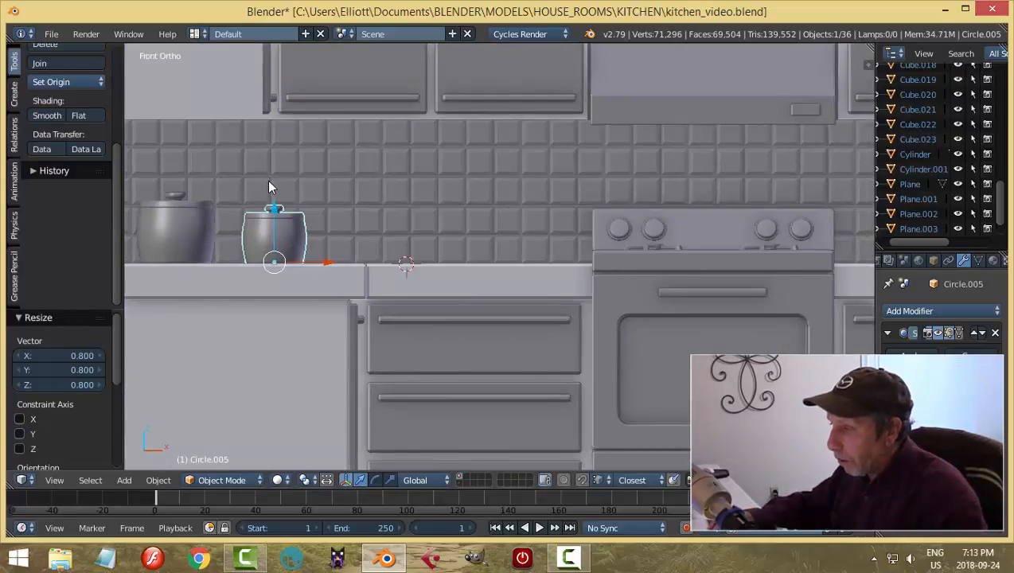
scroll(323, 253, "up", 2)
middle_click_drag(325, 256, 422, 264)
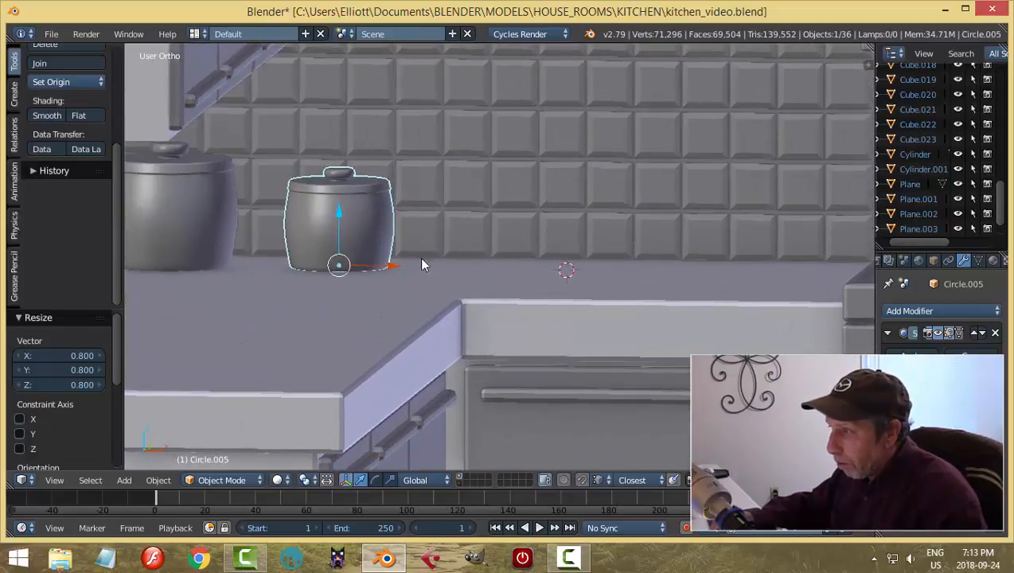
key("g")
key("z")
left_click(343, 214)
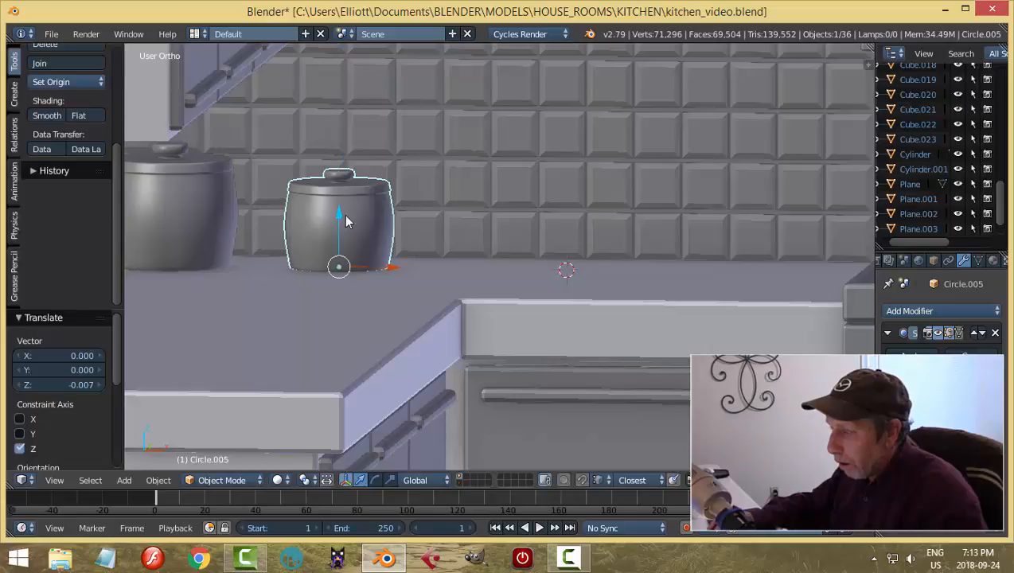
- Duplicate the smaller container about 0.616 along X toward the stove and scale the new copy to 0.8
scroll(397, 249, "down", 4)
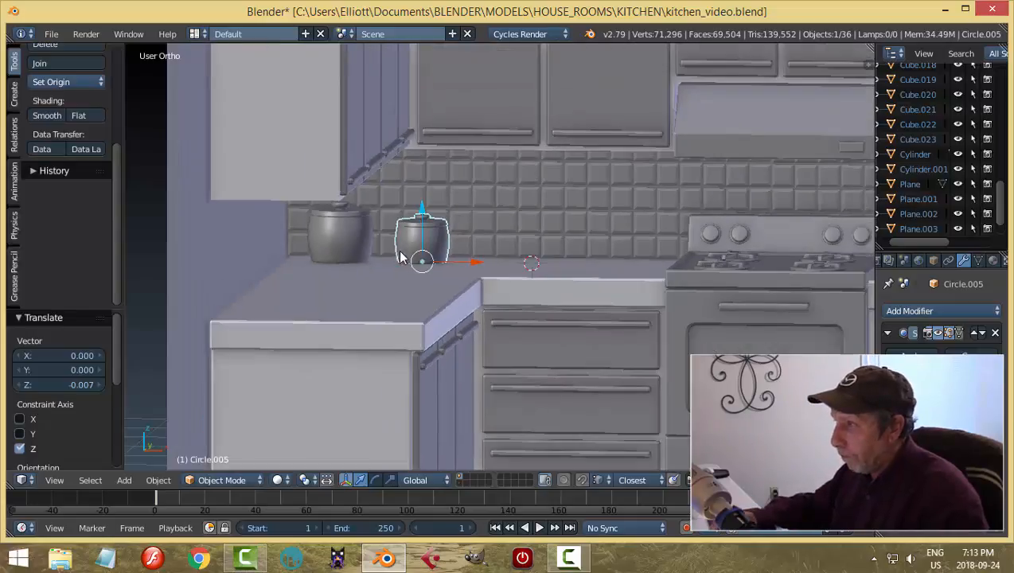
middle_click_drag(421, 261, 385, 275)
left_click_drag(494, 248, 538, 273)
key("shift+d")
right_click(488, 252)
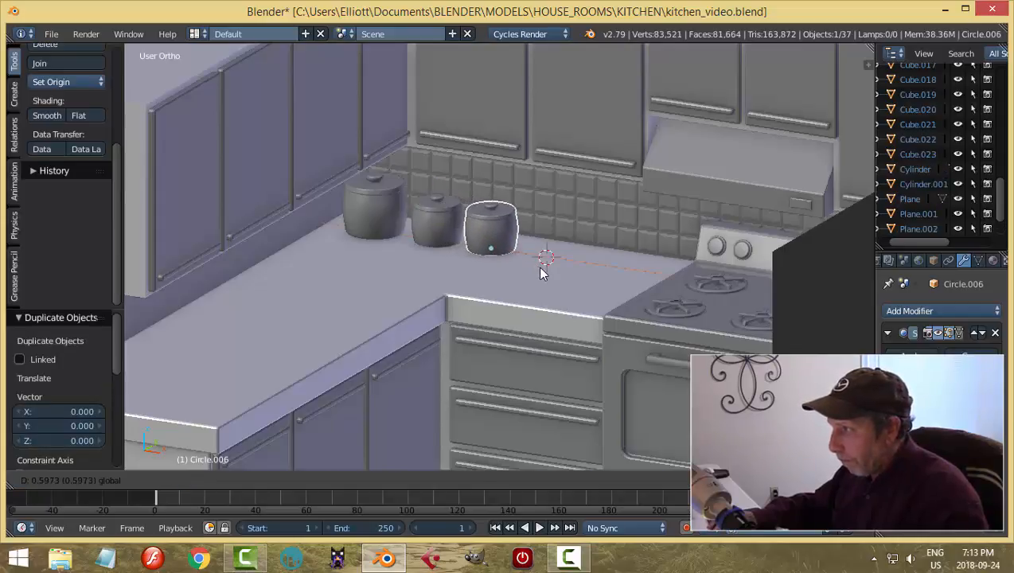
left_click(542, 273)
type("8")
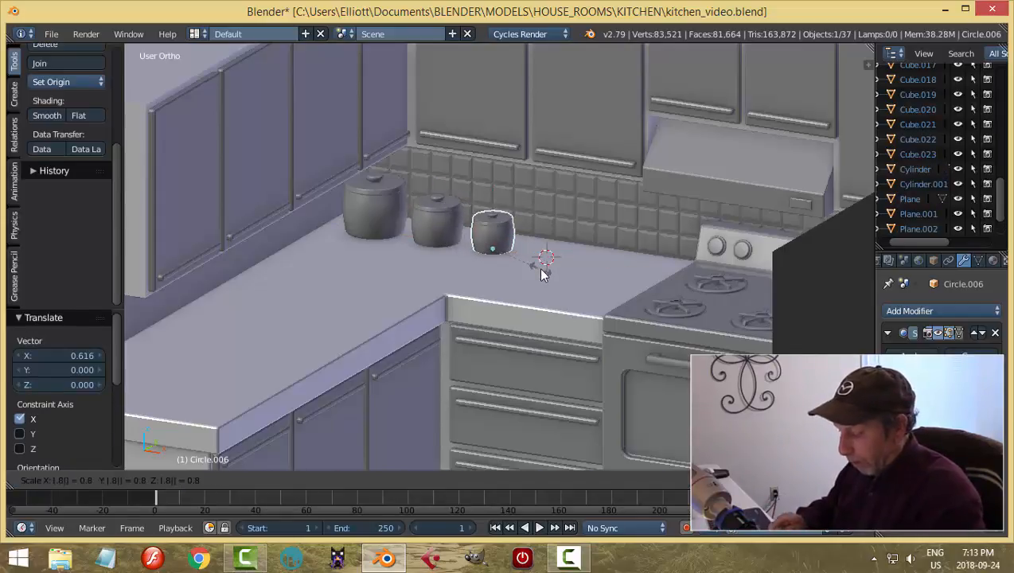
key("Return")
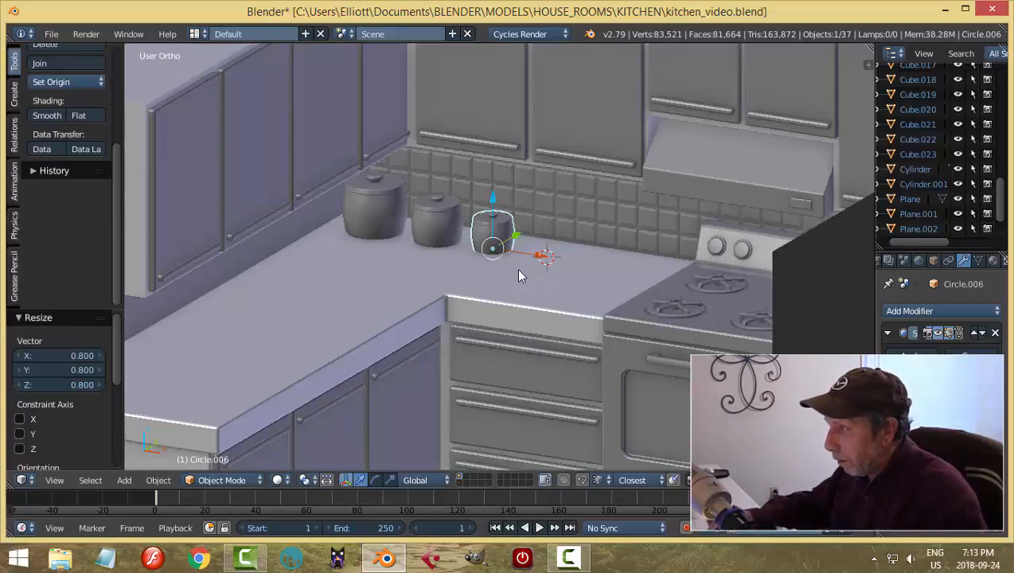
- Move all three containers together along Y, closer to the tiled backsplash, and deselect them
middle_click_drag(518, 271, 508, 281)
right_click(453, 217, "shift")
right_click(418, 194, "shift")
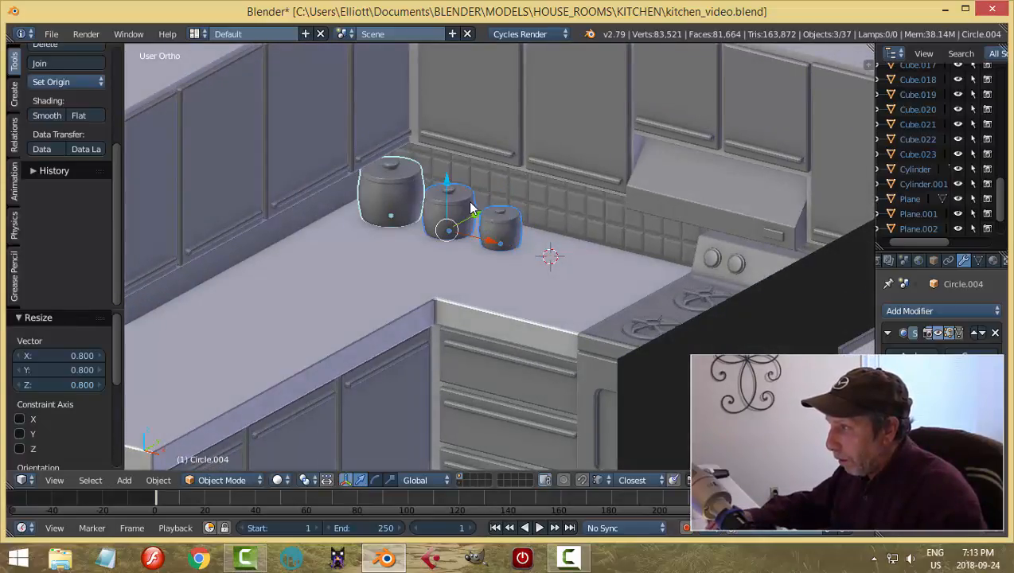
key("g")
key("y")
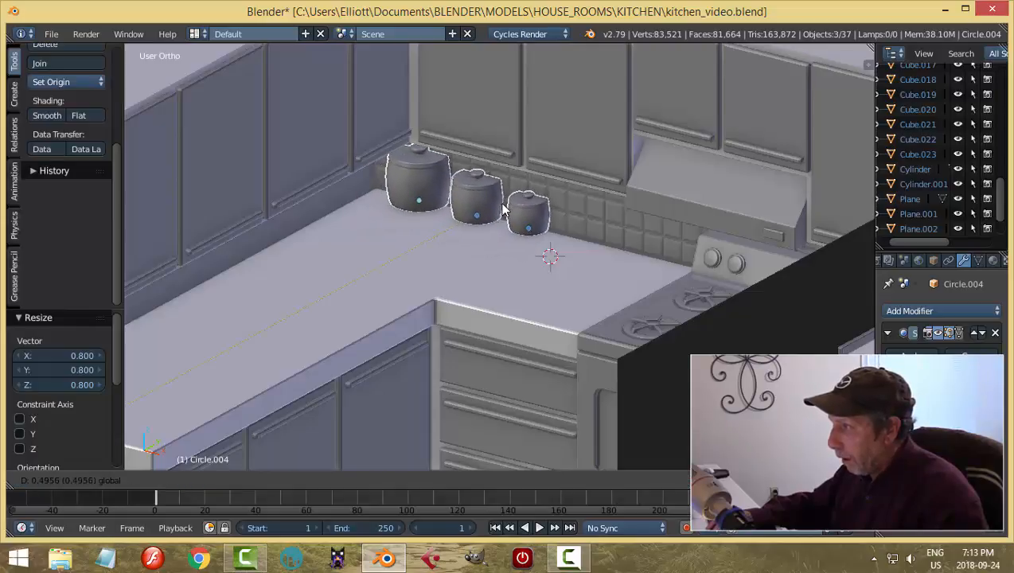
key("Return")
key("a")
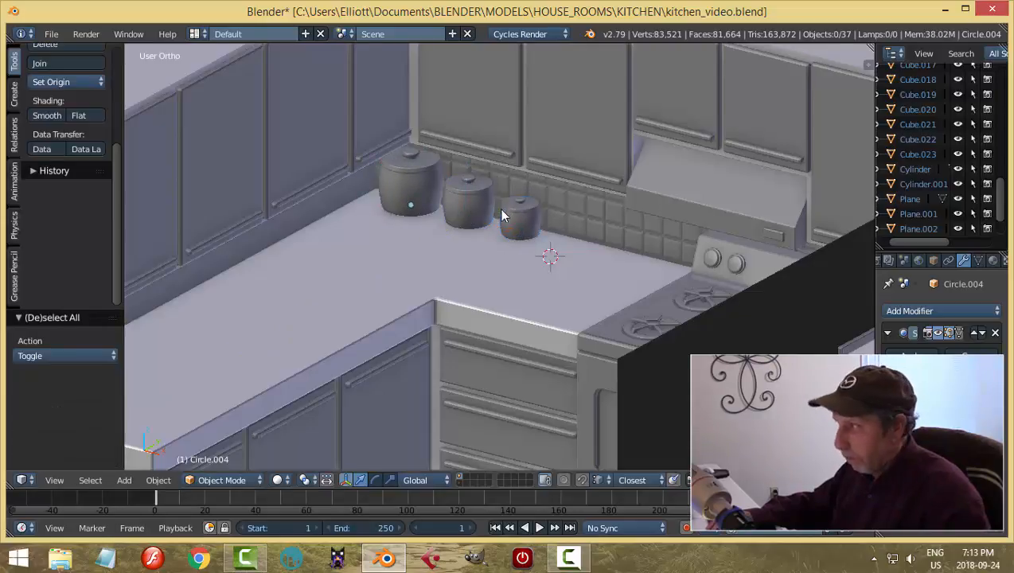
- Save the kitchen scene, overwriting kitchen_video.blend
middle_click_drag(499, 208, 503, 270)
key("ctrl+s")
left_click(486, 253)
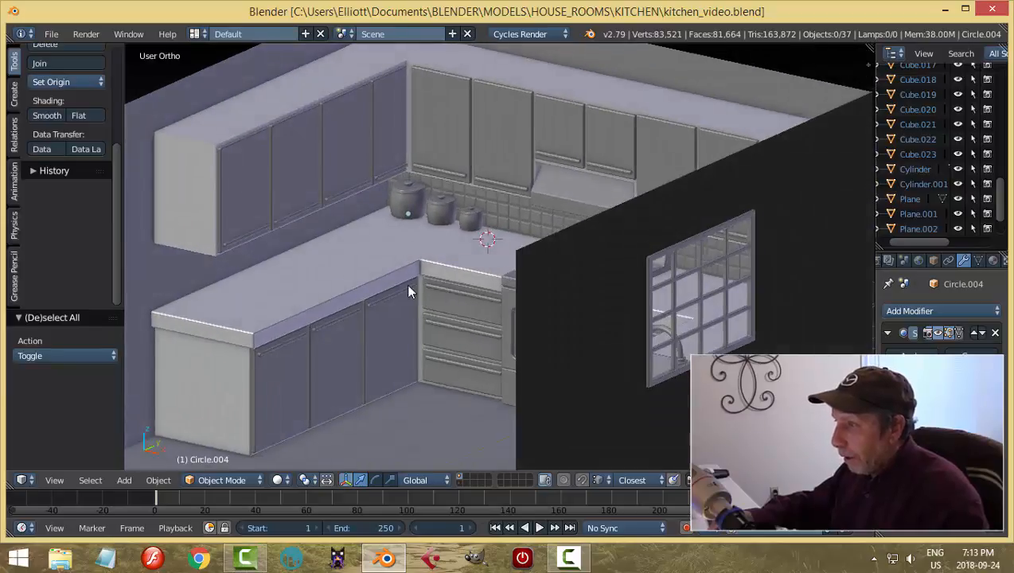
- Place the 3D cursor on the floor by the free end of the base cabinets and add a cube there
middle_click_drag(408, 285, 472, 233, "shift")
middle_click_drag(405, 242, 369, 227, "shift")
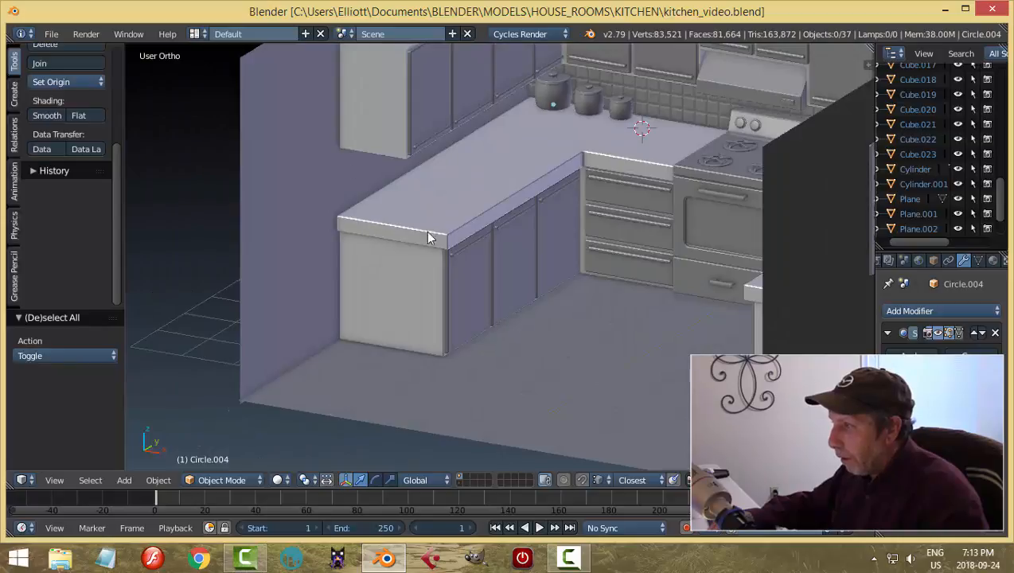
middle_click_drag(428, 237, 465, 239)
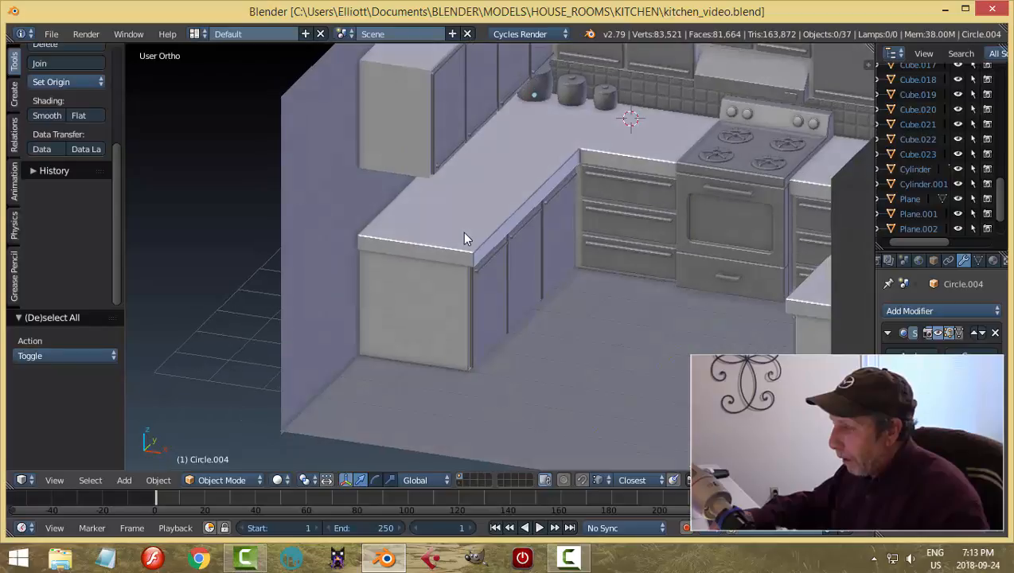
left_click(384, 389)
middle_click_drag(387, 390, 501, 360)
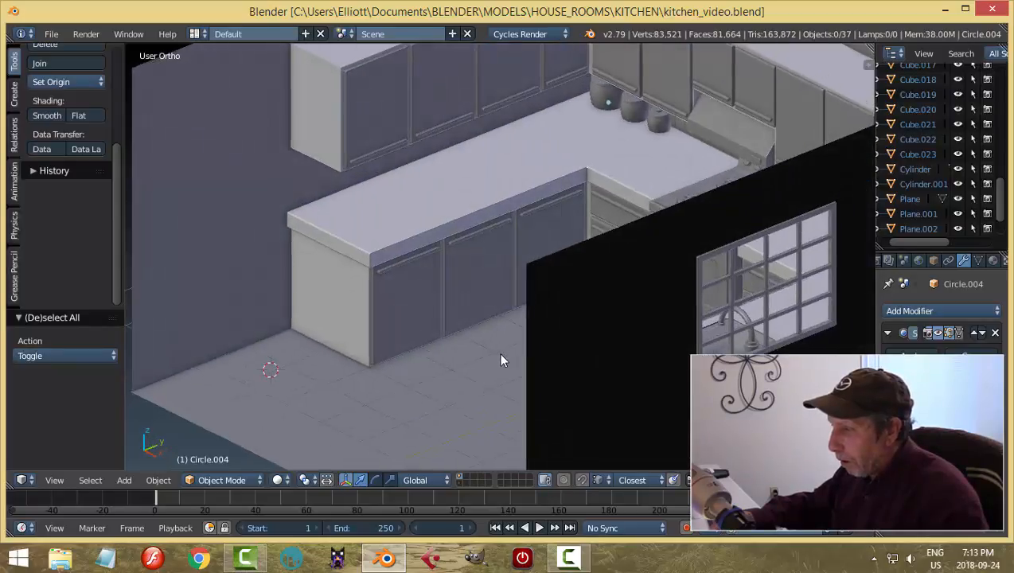
key("shift+a")
mouse_move(477, 306)
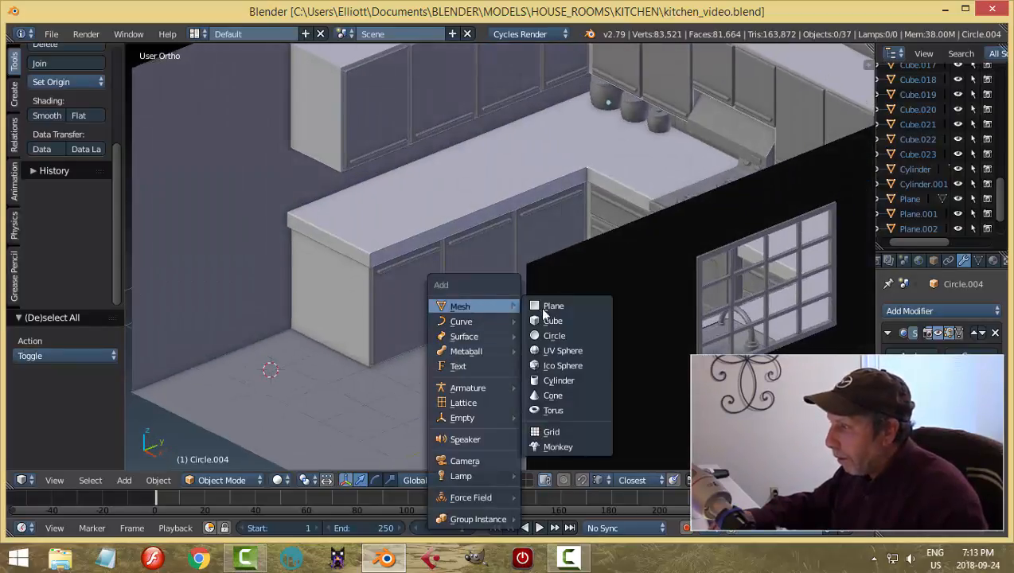
left_click(550, 321)
- Raise the cube about 1.026 along Z to stand on the floor and move it about 0.211 along X away from the wall
middle_click_drag(550, 321, 478, 334)
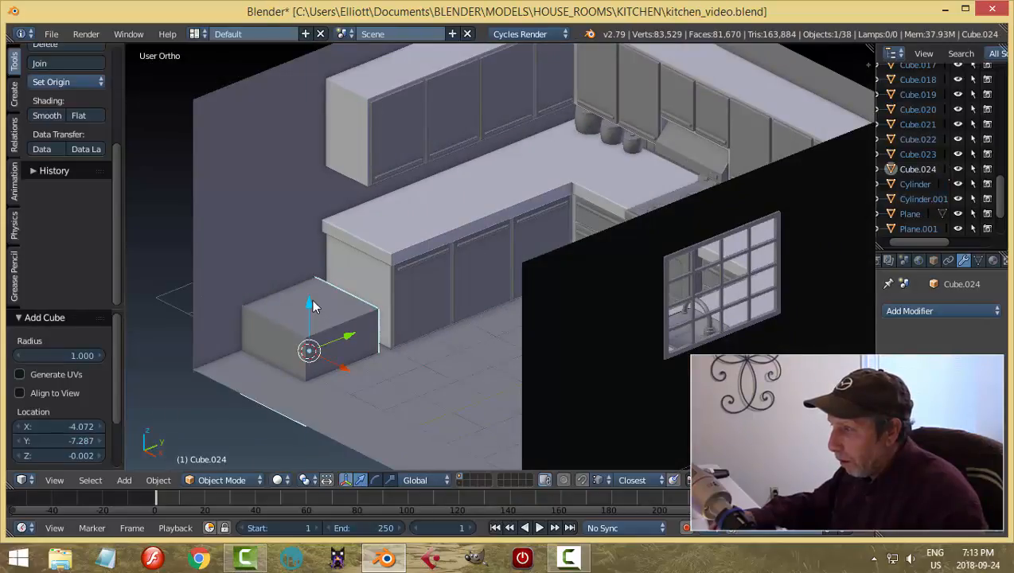
left_click_drag(313, 307, 332, 261)
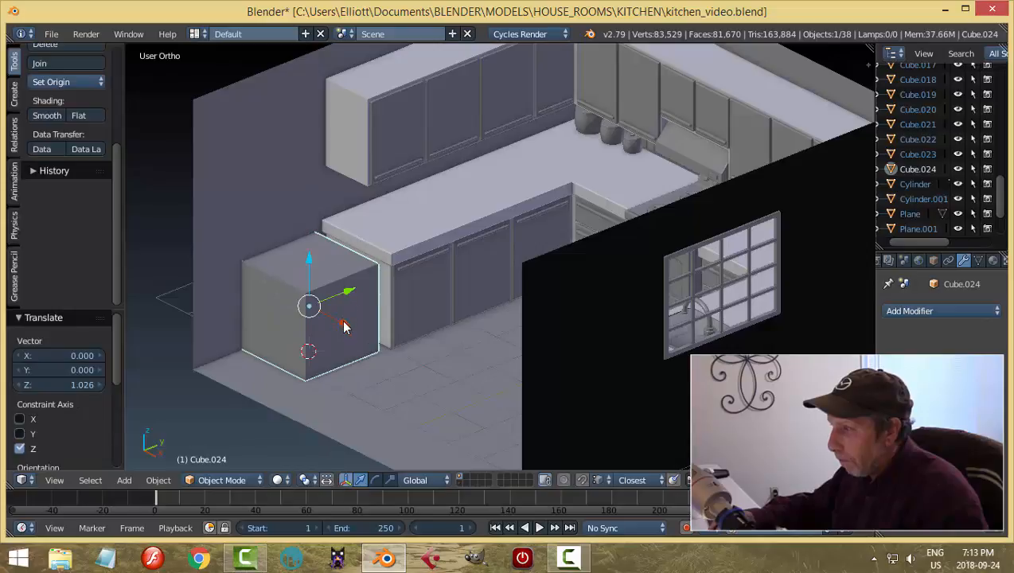
left_click_drag(343, 326, 352, 321)
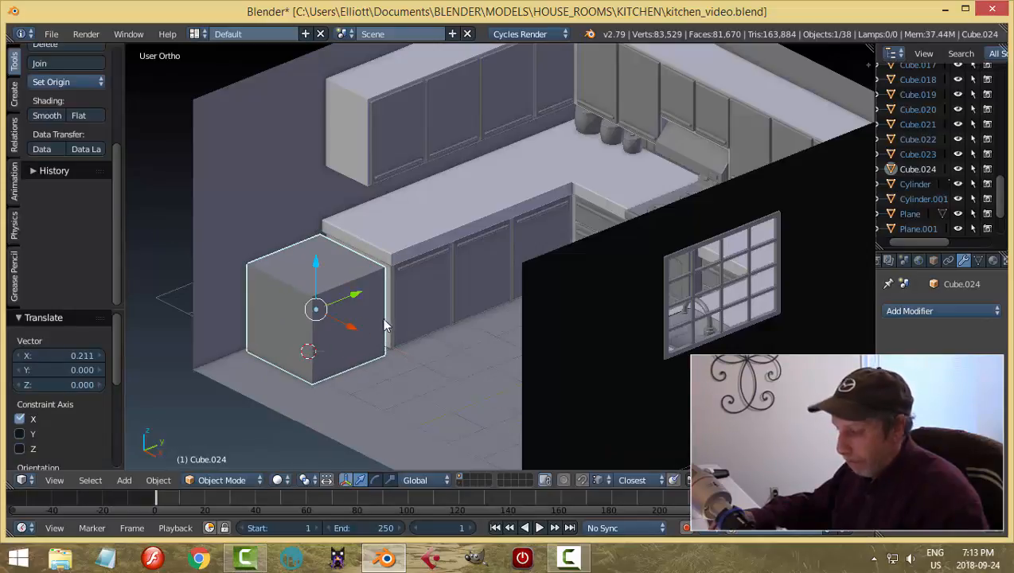
key("a")
middle_click_drag(384, 320, 433, 327)
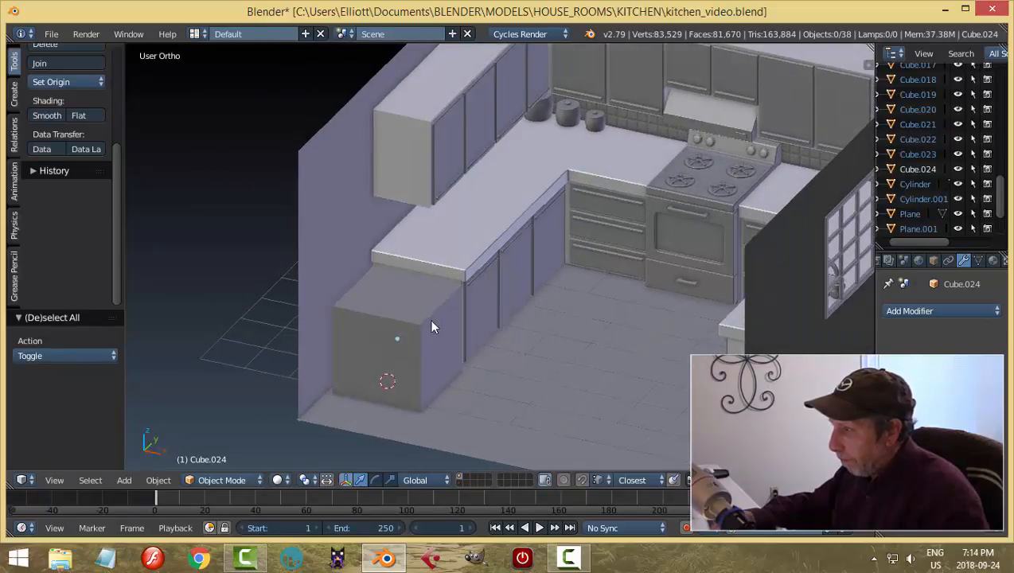
right_click(433, 326)
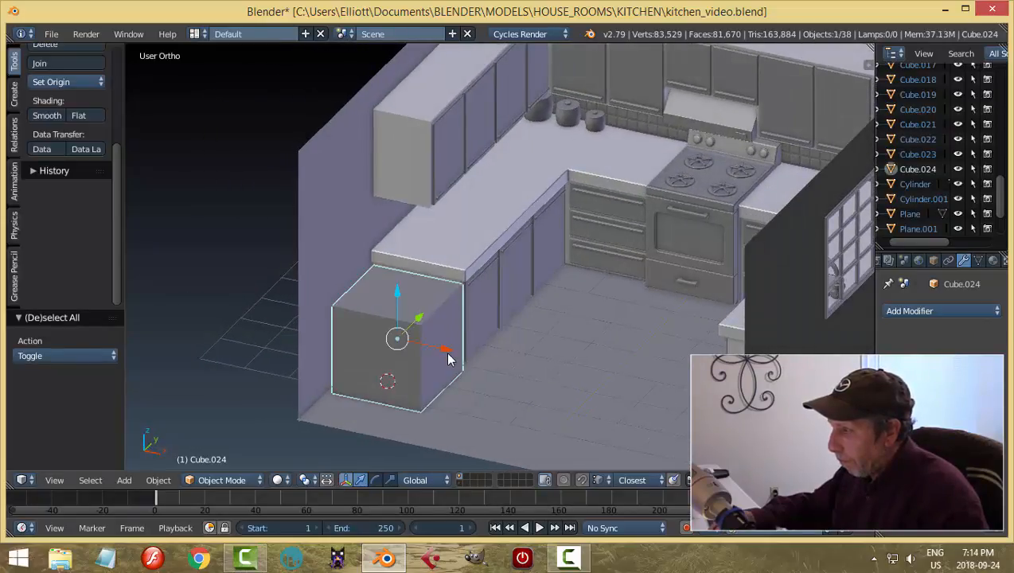
- Move the cube about 0.059 along X and raise its top face about 2.6 along Z to form a tall box
left_click_drag(449, 356, 474, 342)
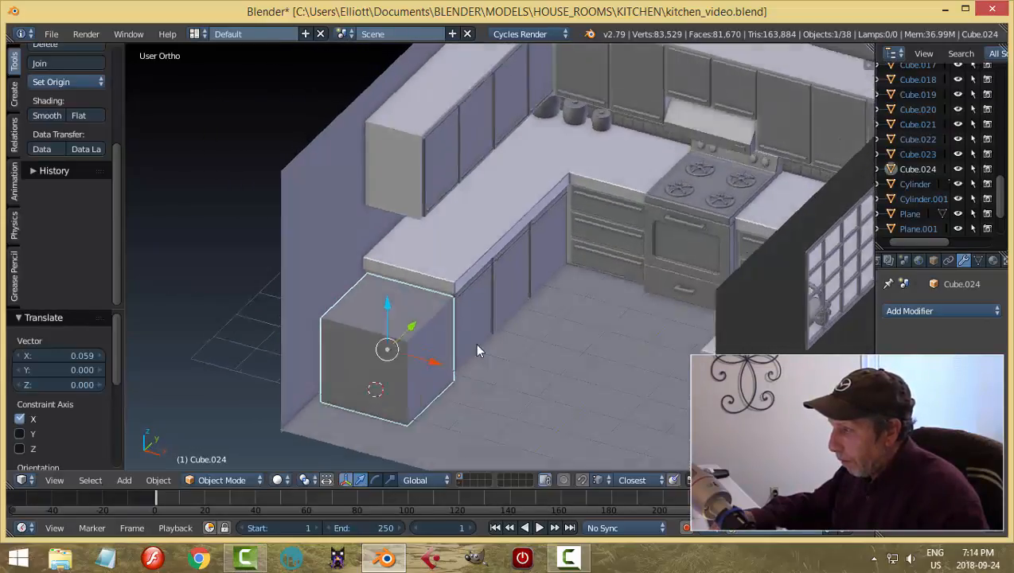
middle_click_drag(474, 342, 424, 334)
key("Tab")
left_click(408, 282)
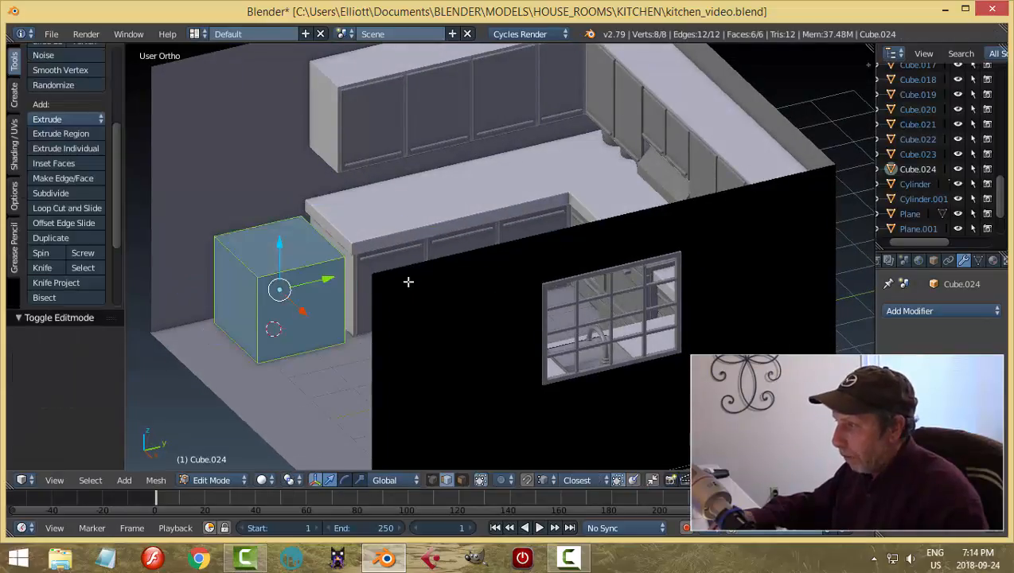
key("ctrl+Tab")
left_click(328, 282)
right_click(298, 245)
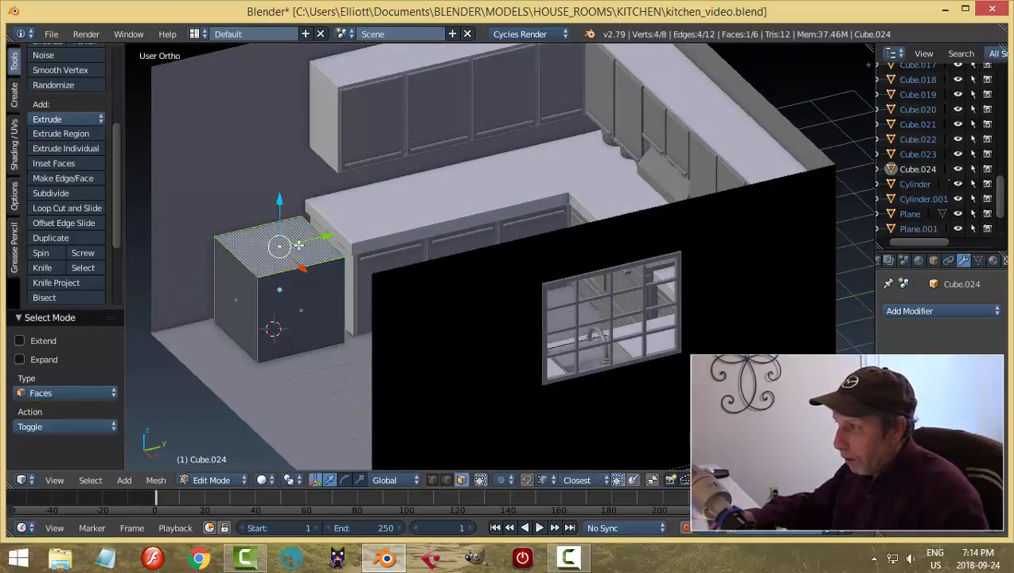
left_click_drag(279, 203, 279, 97)
middle_click_drag(279, 97, 392, 107)
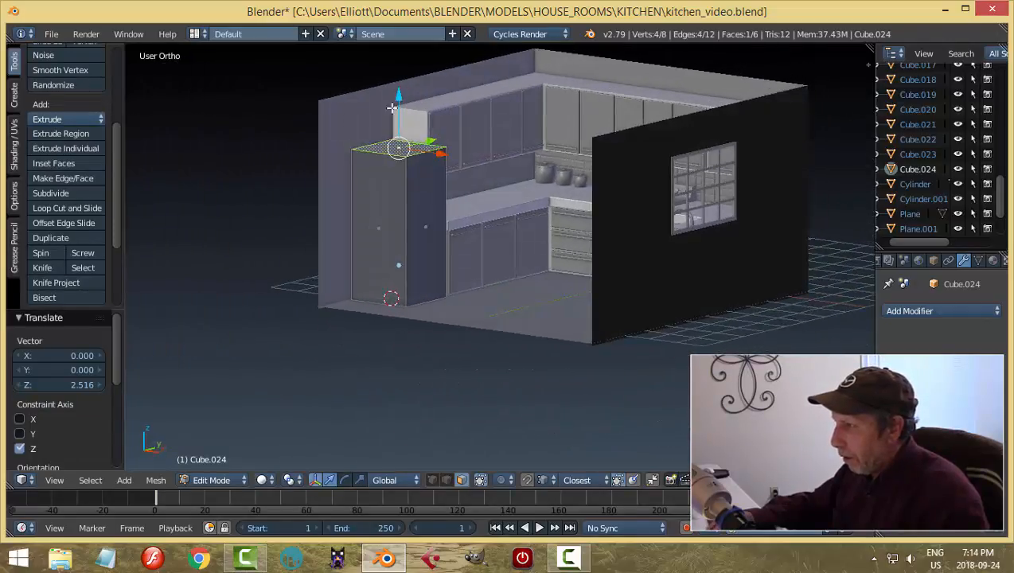
left_click_drag(396, 96, 397, 93)
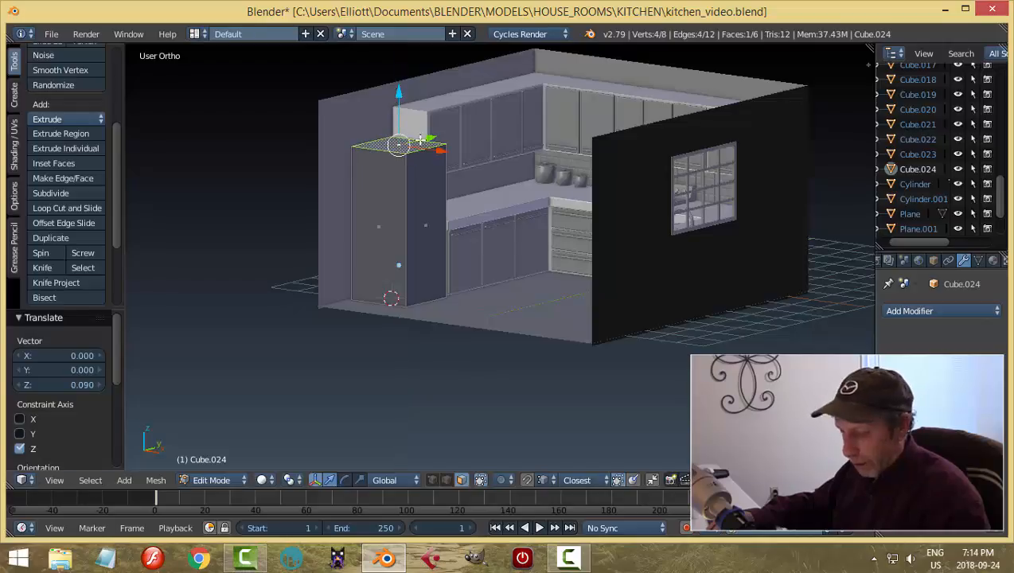
key("a")
- Move the tall box's wall-side face about 0.220 along X and its free-end face about -0.092 along Y
middle_click_drag(398, 222, 476, 251)
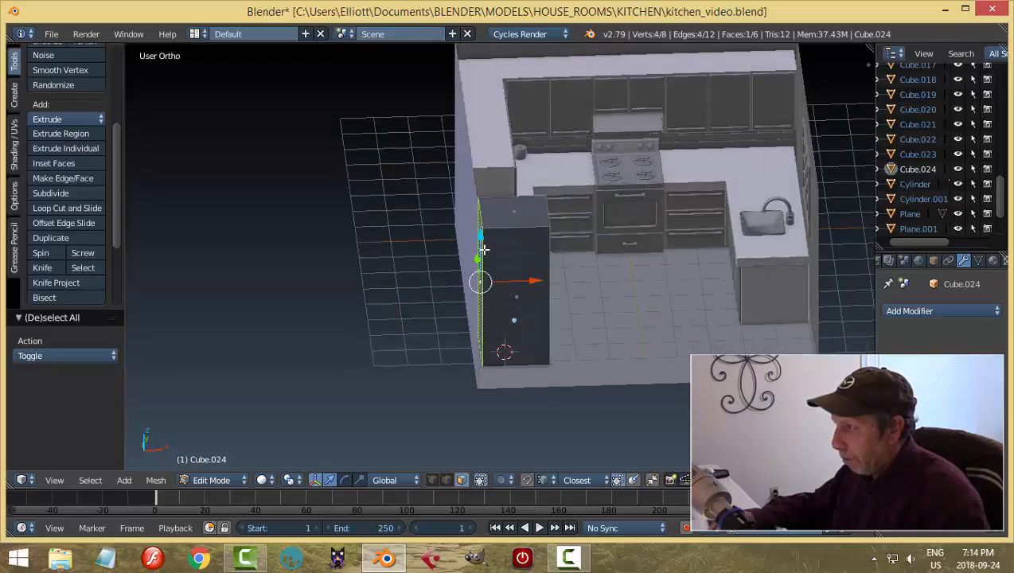
left_click_drag(530, 280, 543, 280)
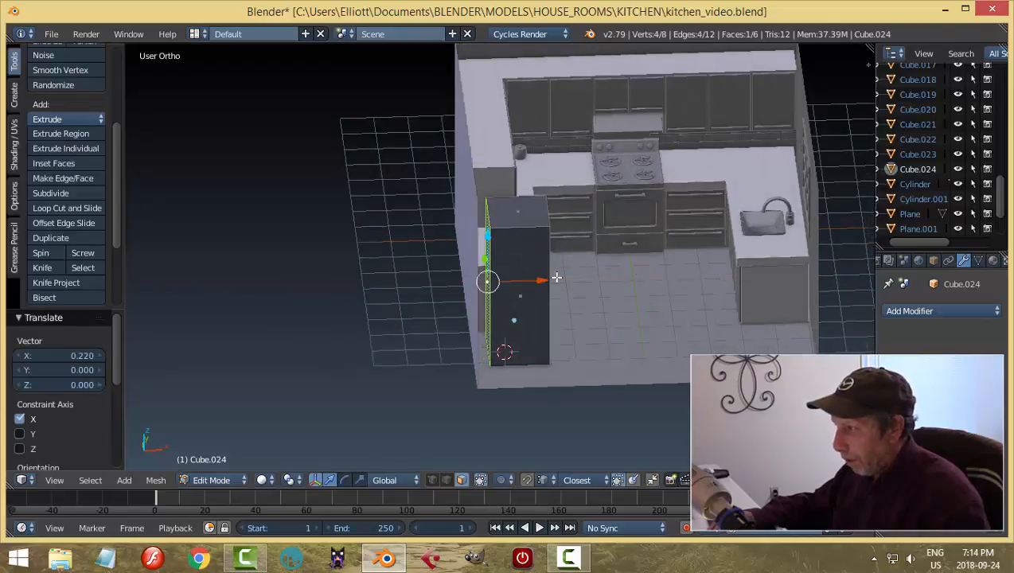
key("a")
middle_click_drag(526, 282, 437, 273)
right_click(343, 240)
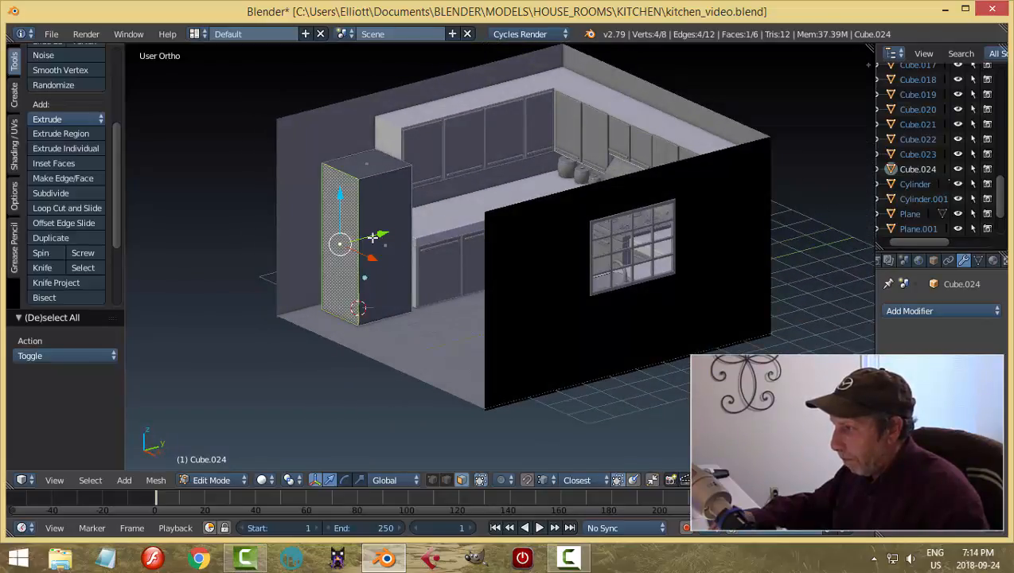
left_click_drag(382, 237, 379, 239)
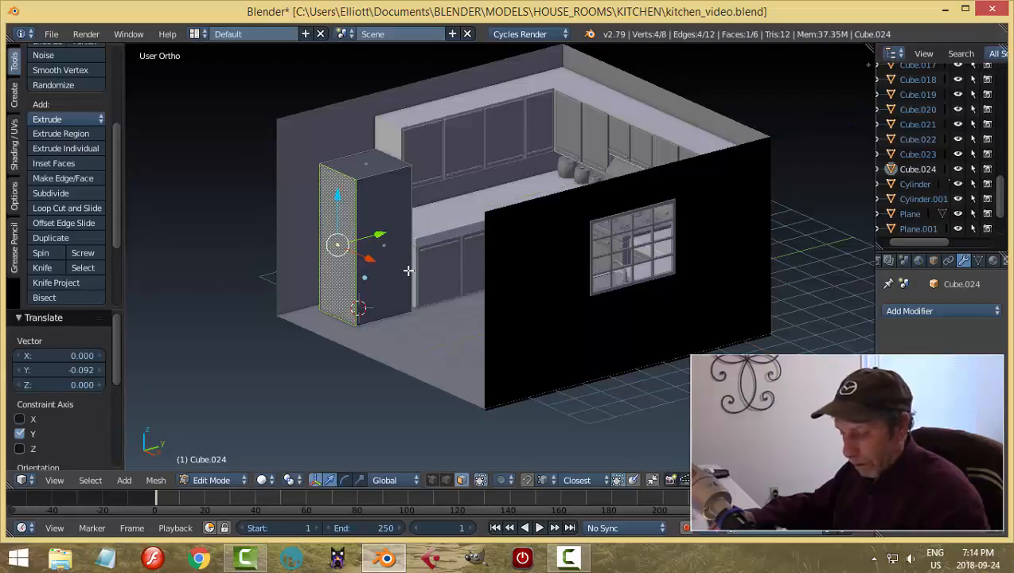
key("a")
- Return to Object Mode and set the tall box's origin to its geometry
mouse_move(408, 271)
middle_mouse_down()
mouse_move(436, 260)
mouse_move(434, 276)
mouse_move(425, 271)
middle_mouse_up()
scroll(419, 269, "up", 3)
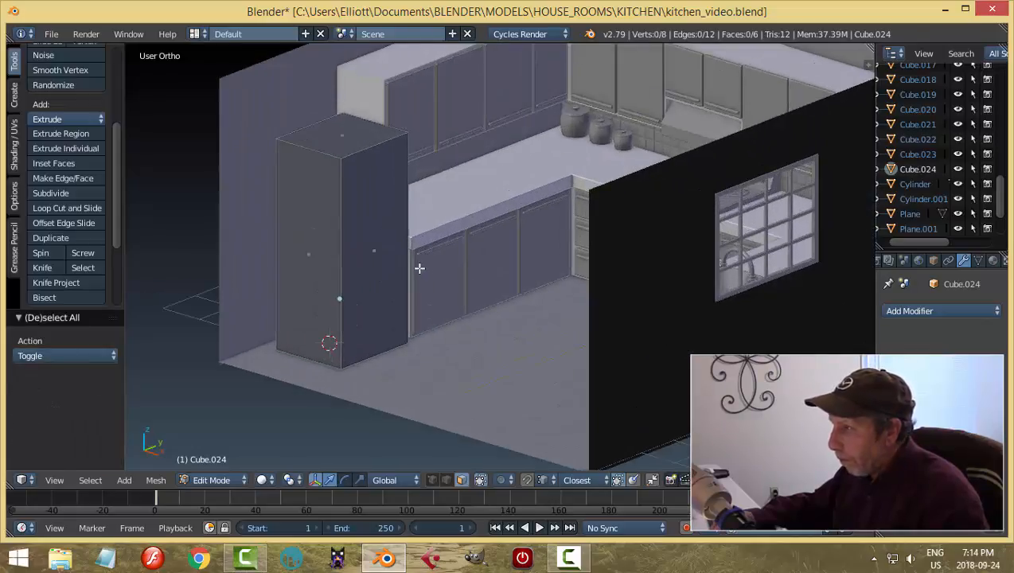
scroll(420, 268, "down", 1)
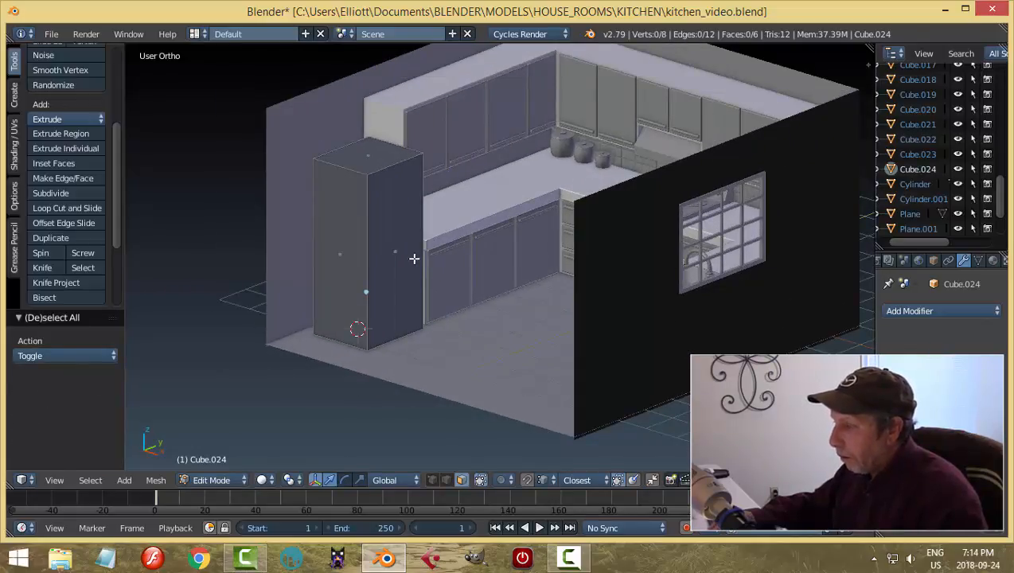
key("Tab")
left_click(330, 260)
middle_click_drag(443, 271, 170, 232)
left_click(53, 82)
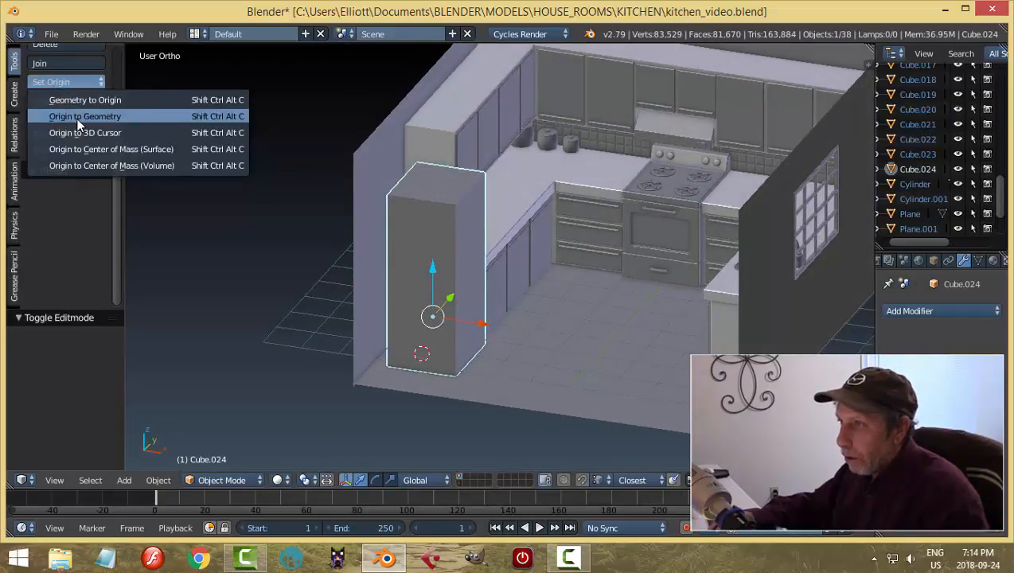
left_click(85, 115)
- Duplicate the tall box and offset the copy about 1.863 along X, in front of the original
middle_click_drag(335, 271, 392, 263)
key("shift+d")
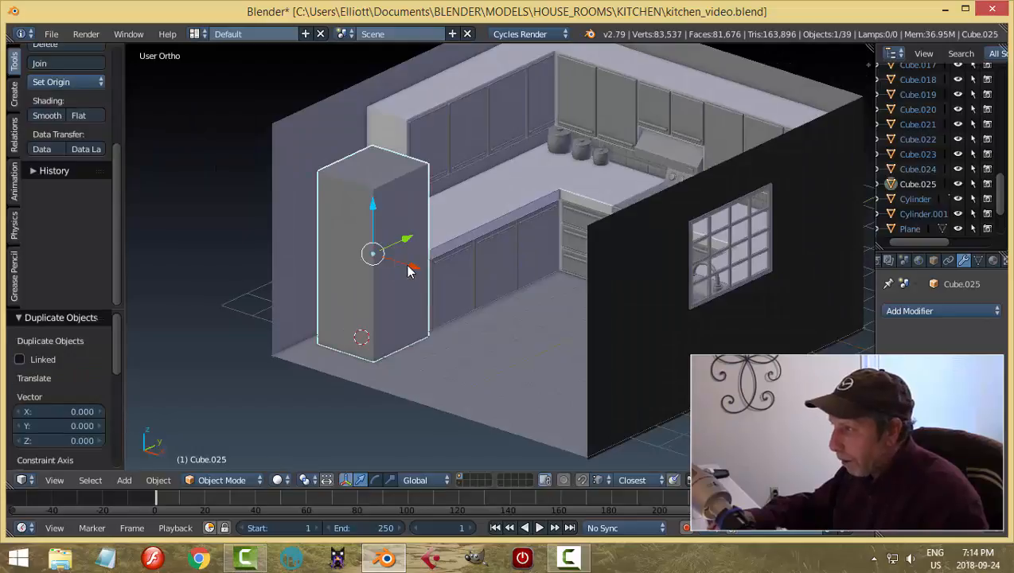
key("x")
left_click(461, 299)
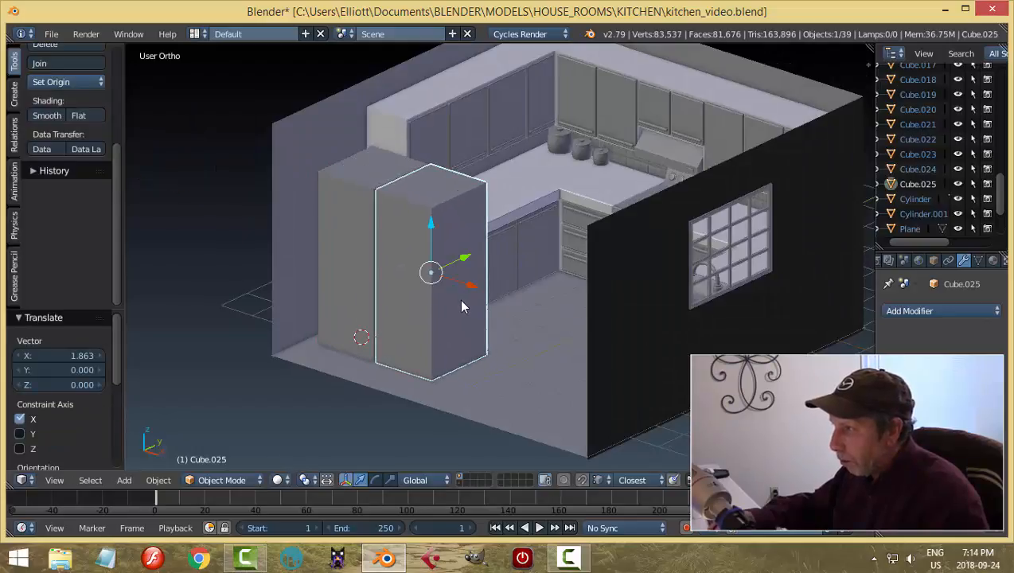
- Move the copy's outer face about -1.533 along X to thin it into a door slab, and return to Object Mode
key("Tab")
left_click(555, 303)
right_click(470, 288)
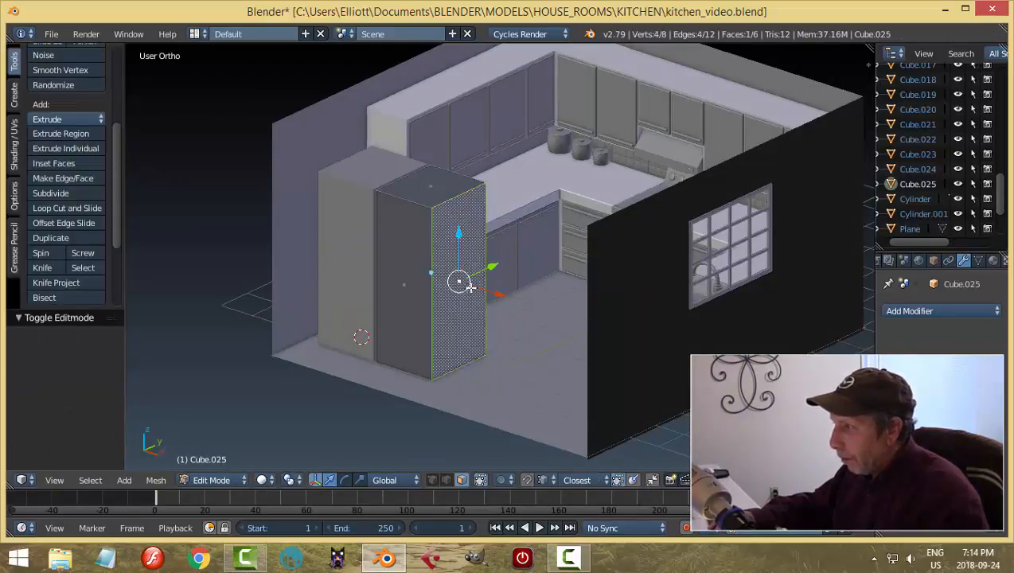
left_click_drag(505, 297, 454, 284)
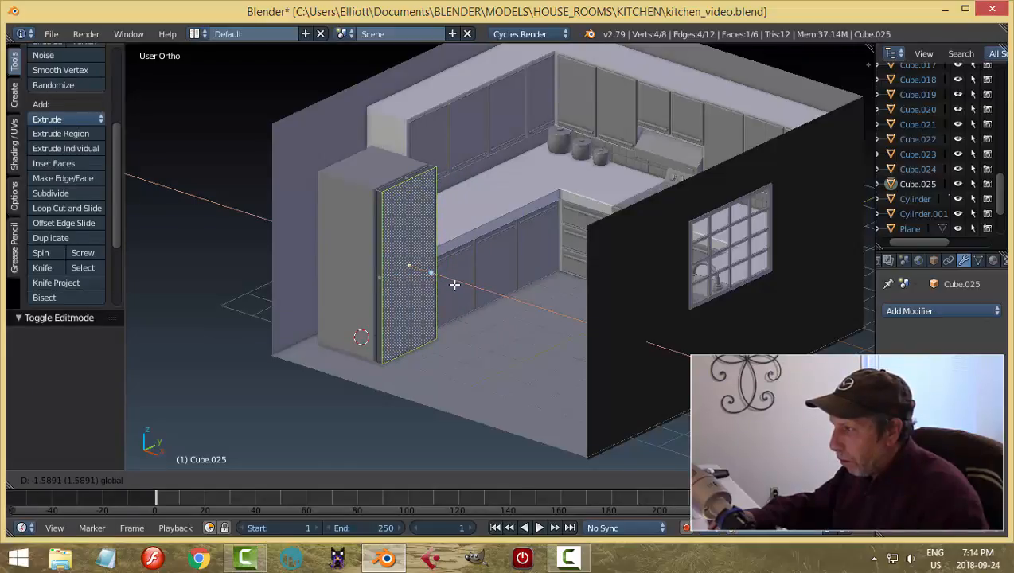
left_click_drag(454, 287, 455, 288)
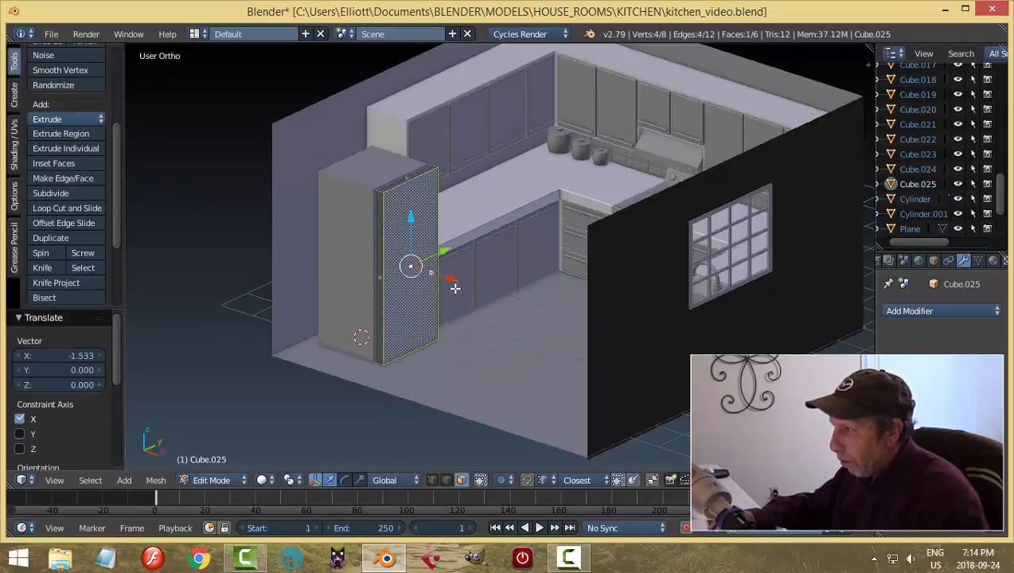
key("a")
middle_click_drag(439, 276, 419, 287)
key("Tab")
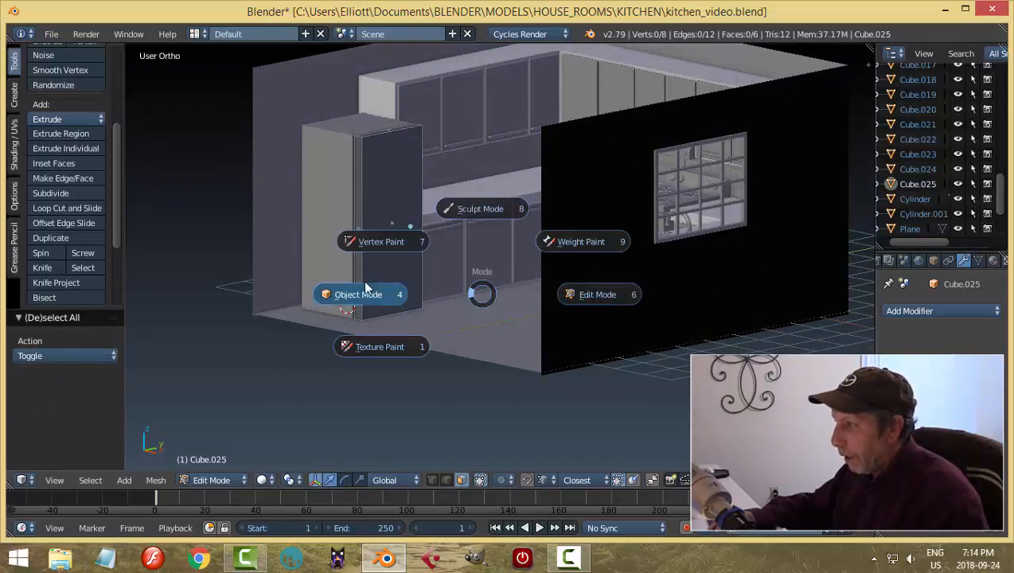
left_click(369, 292)
- Hide the wall with the window so the tall box can be worked on from the right side
right_click(576, 280)
key("h")
middle_click_drag(578, 281, 520, 305)
key("KP_3")
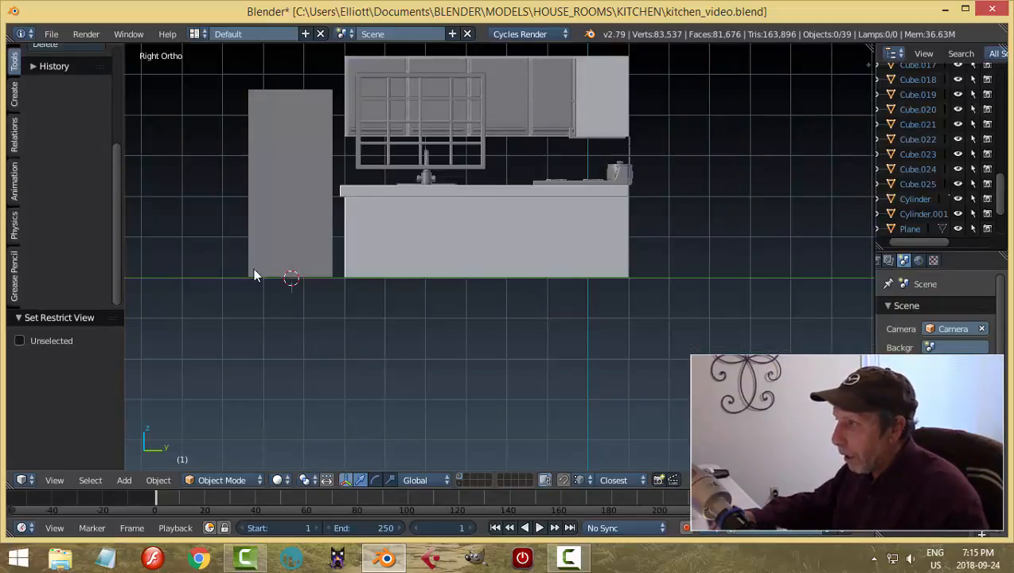
- Open the door slab in Edit Mode and display the scene in wireframe
middle_click_drag(310, 257, 394, 256, "shift")
right_click(398, 259)
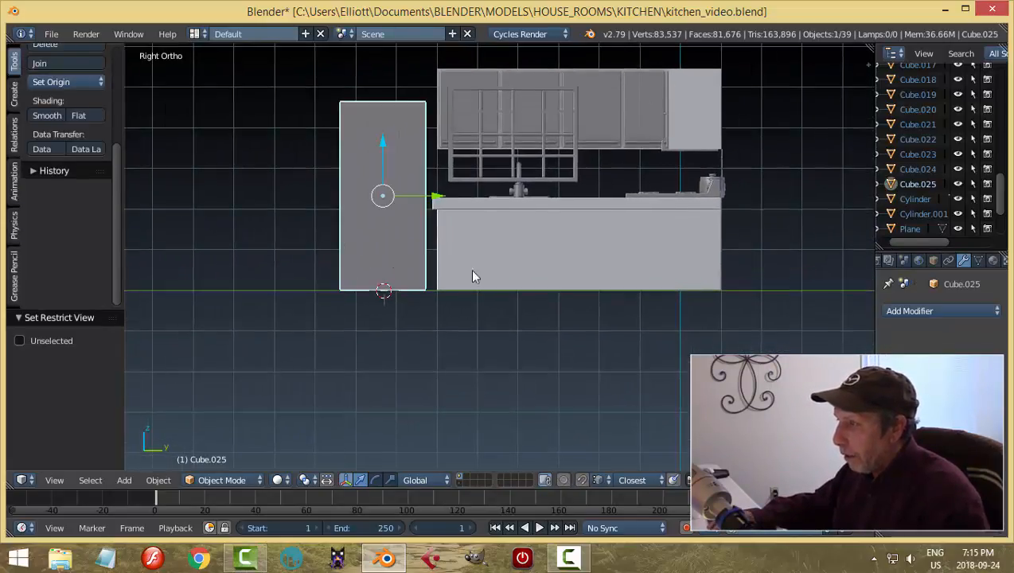
key("Tab")
left_click(489, 319)
scroll(489, 319, "up", 2)
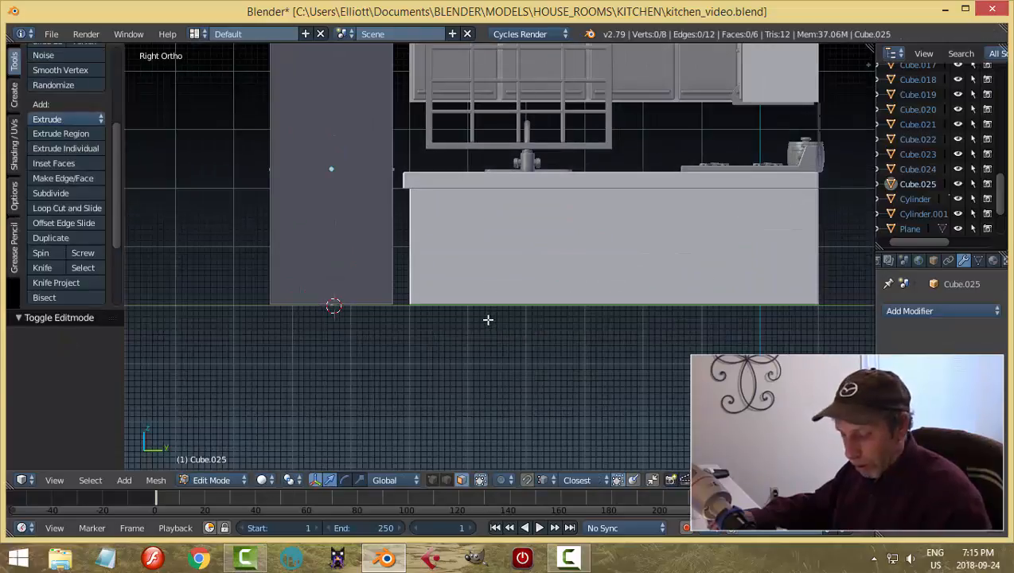
key("z")
left_click(500, 328)
scroll(493, 337, "down", 3)
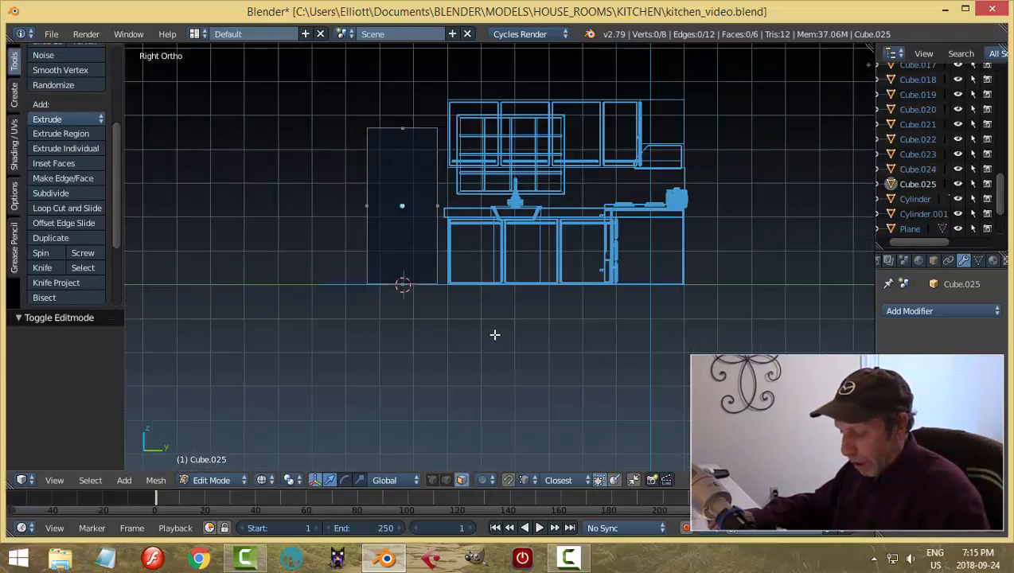
- Raise the door slab's bottom face about 2.491 plus a further 0.753 along Z, leaving a short upper door, and deselect it
left_click_drag(500, 338, 331, 276)
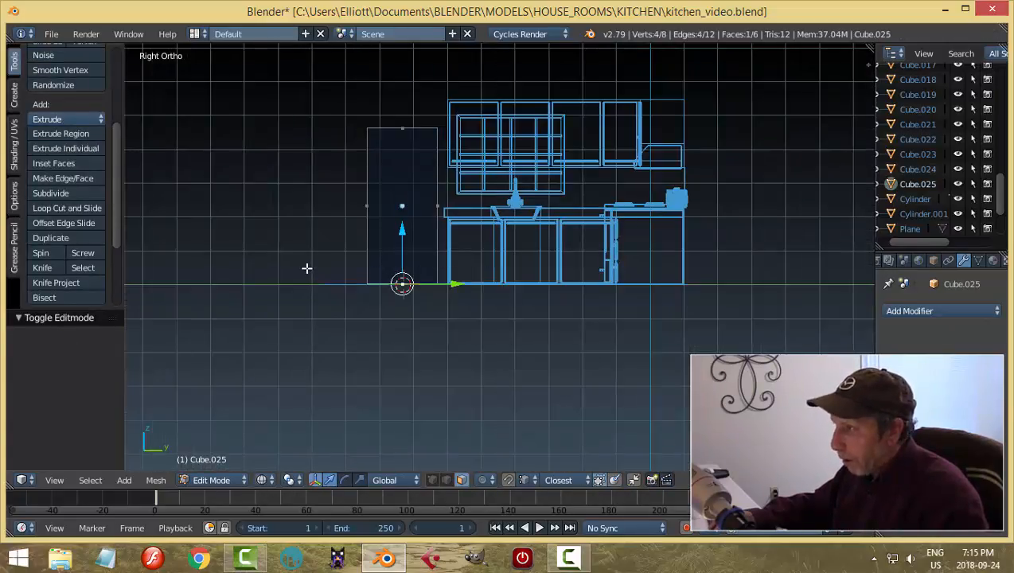
left_click_drag(406, 236, 412, 154)
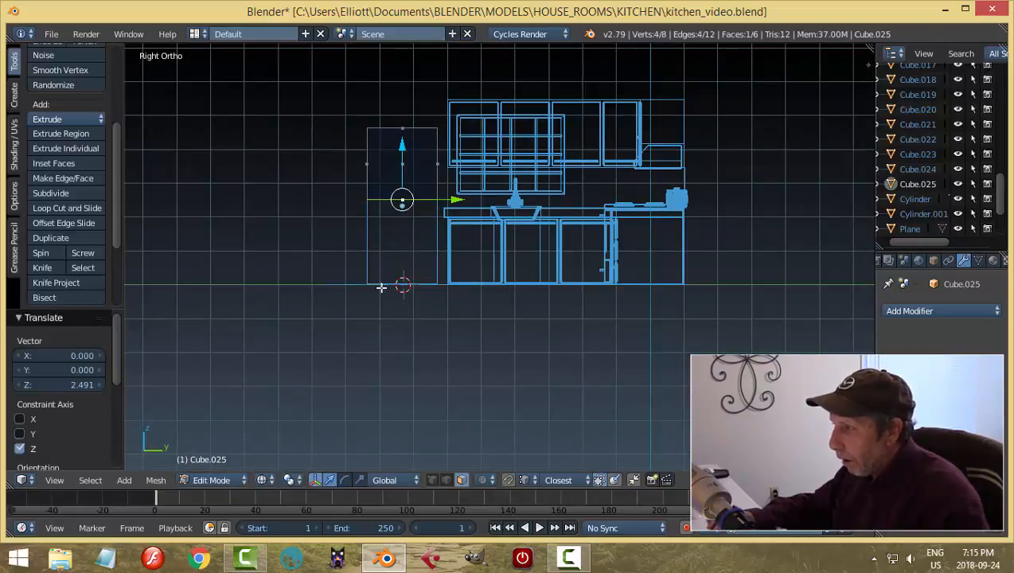
middle_click_drag(475, 239, 497, 322, "shift")
scroll(497, 322, "up", 1)
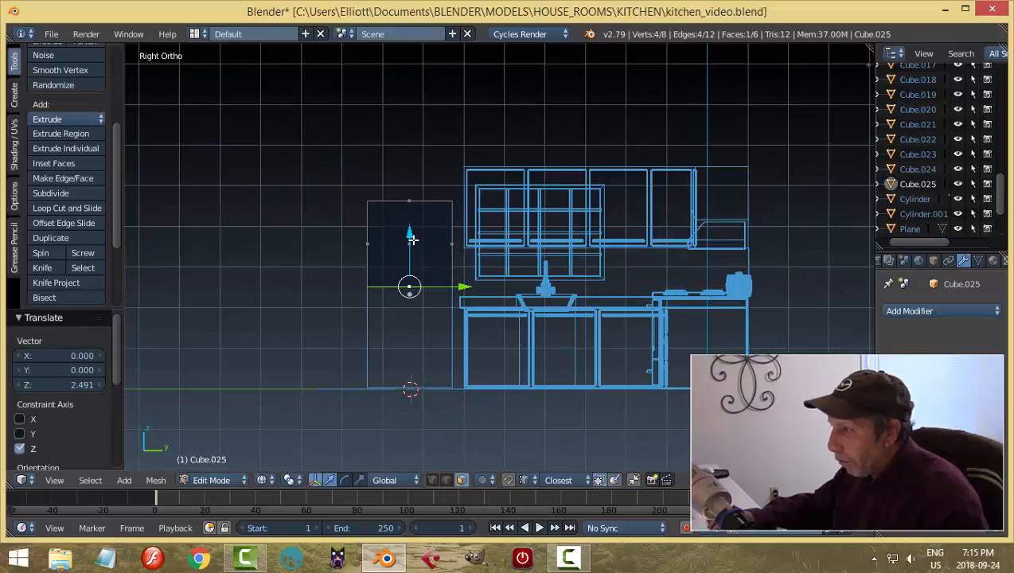
left_click_drag(411, 239, 414, 209)
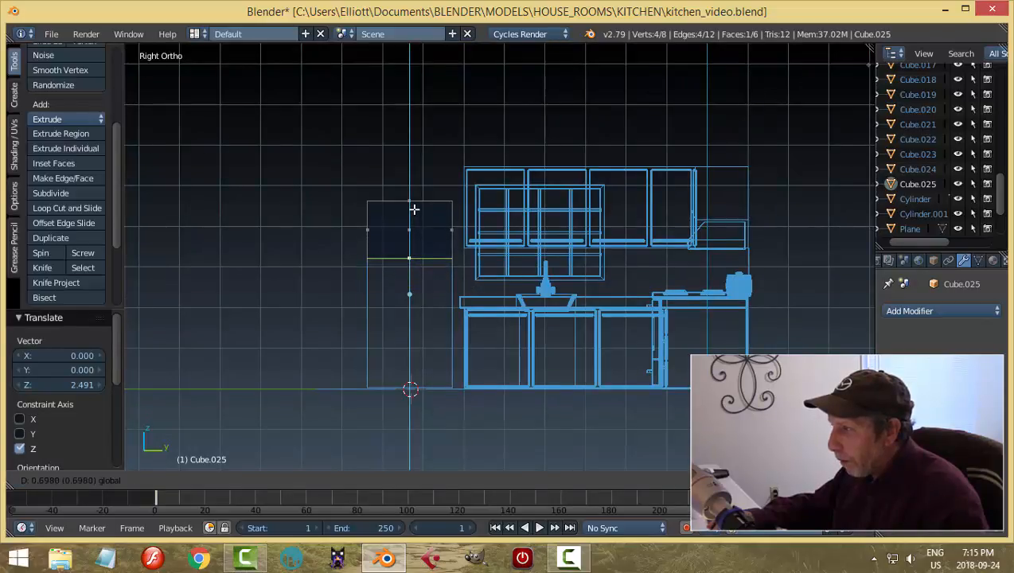
left_click_drag(415, 208, 415, 208)
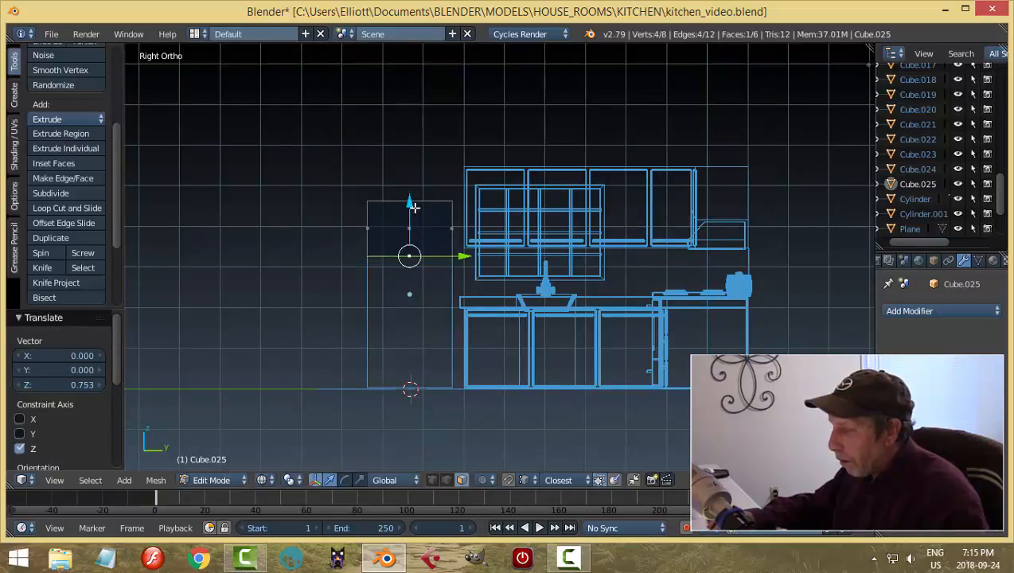
key("a")
- Return to Object Mode and set the short upper door's origin to its geometry
middle_click_drag(400, 271, 463, 313)
key("Tab")
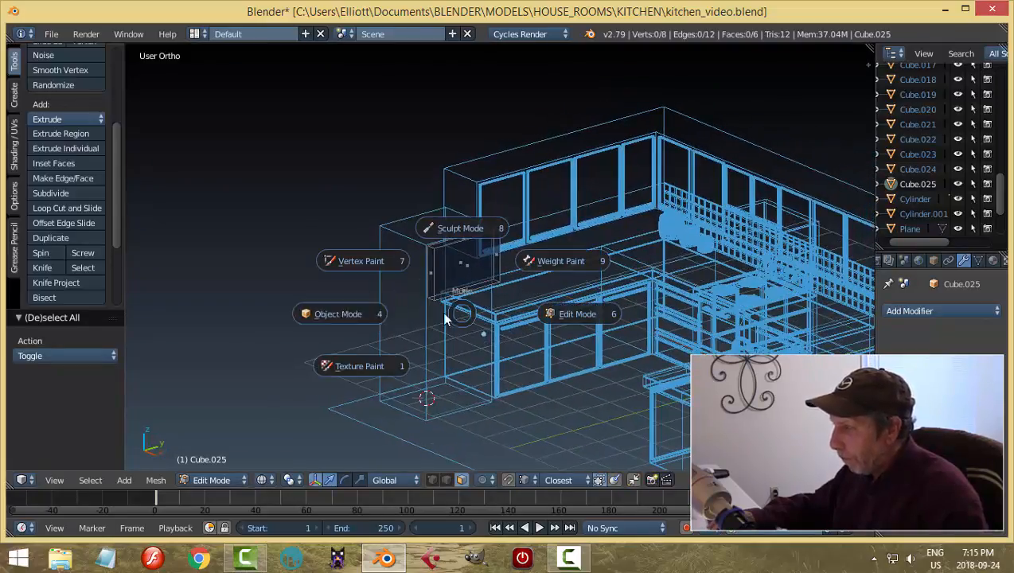
left_click(358, 312)
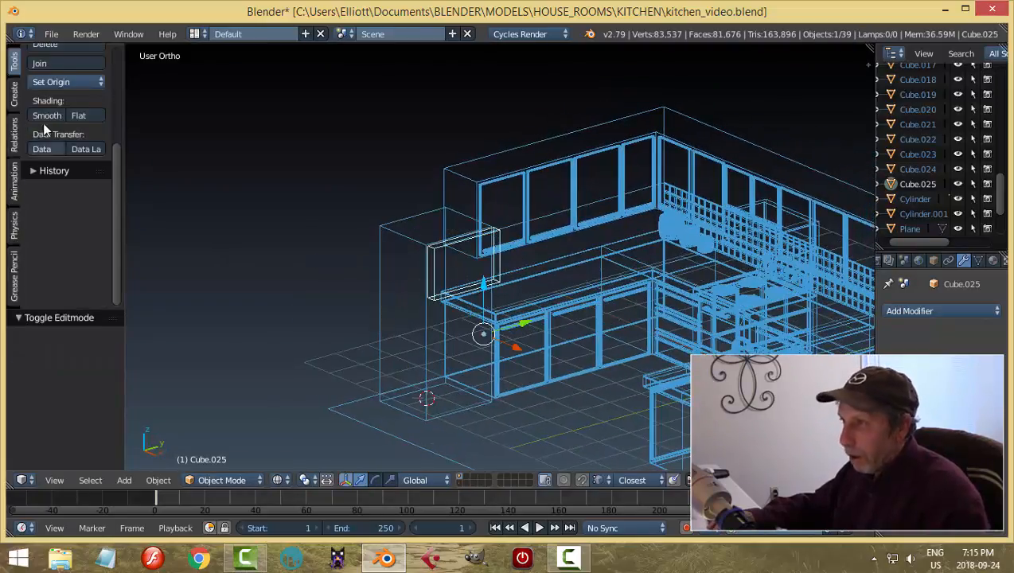
left_click(52, 82)
left_click(81, 115)
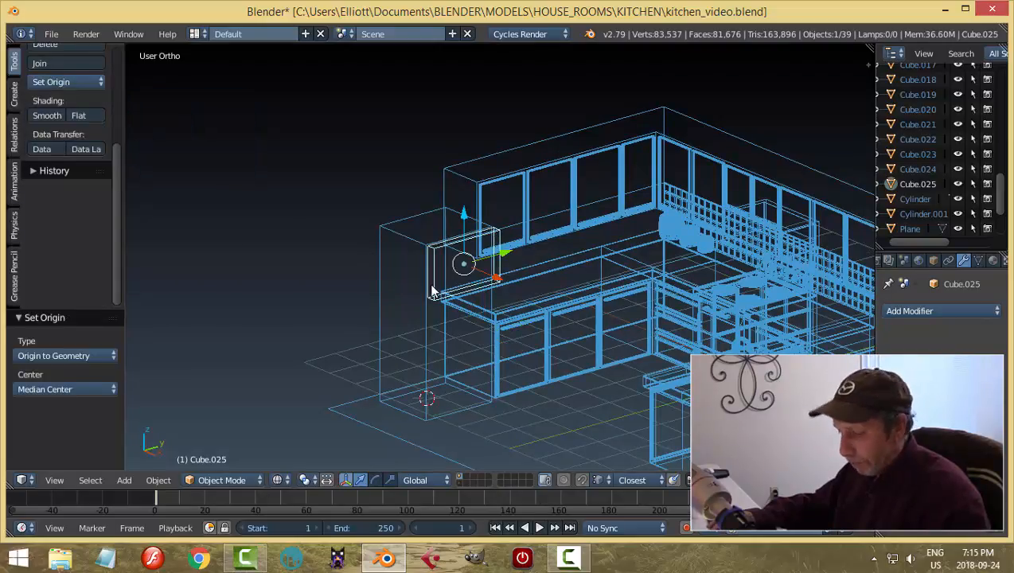
- Duplicate the upper door, lower the copy about 1.427 along Z, and nudge it up about 0.026 to leave a narrow gap
key("shift+d")
right_click(446, 248)
left_click_drag(463, 215, 464, 272)
key("KP_3")
scroll(452, 270, "up", 2)
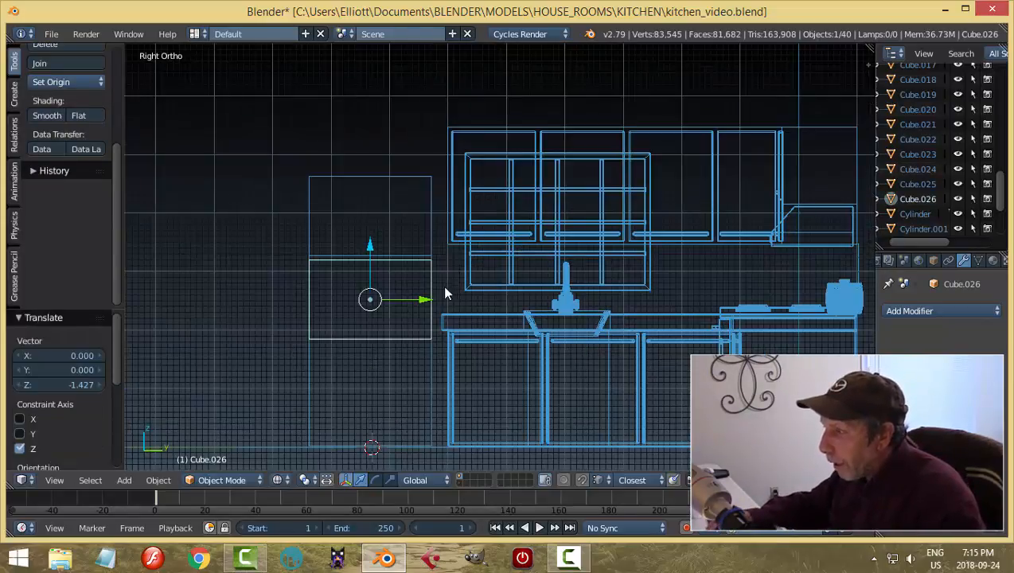
left_click_drag(374, 253, 374, 252)
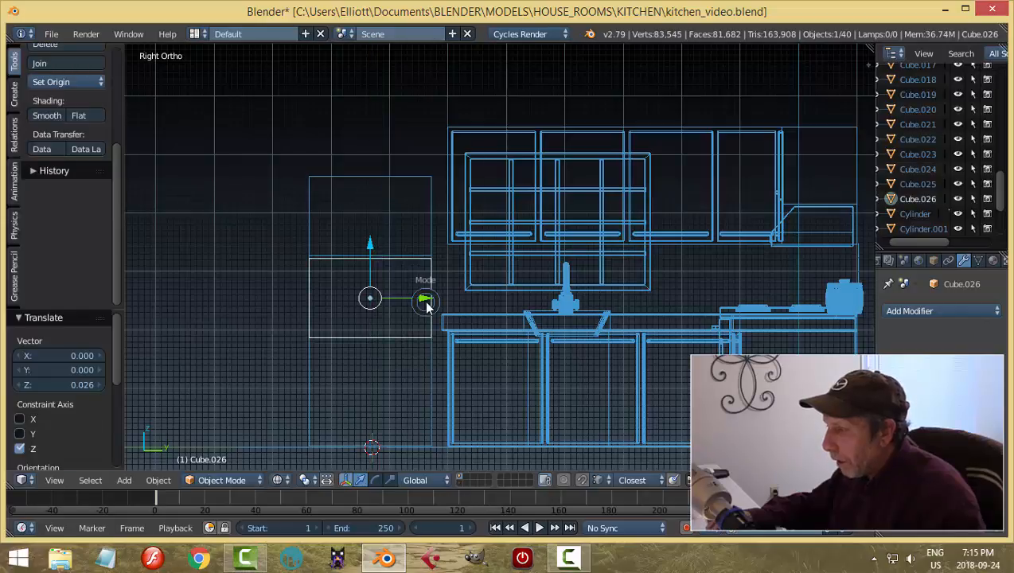
- Lower the second door's bottom face about 1.327 along Z plus a slight further nudge, stopping short of the floor
left_click(512, 305)
left_click_drag(478, 357, 247, 321)
left_click_drag(371, 293, 386, 366)
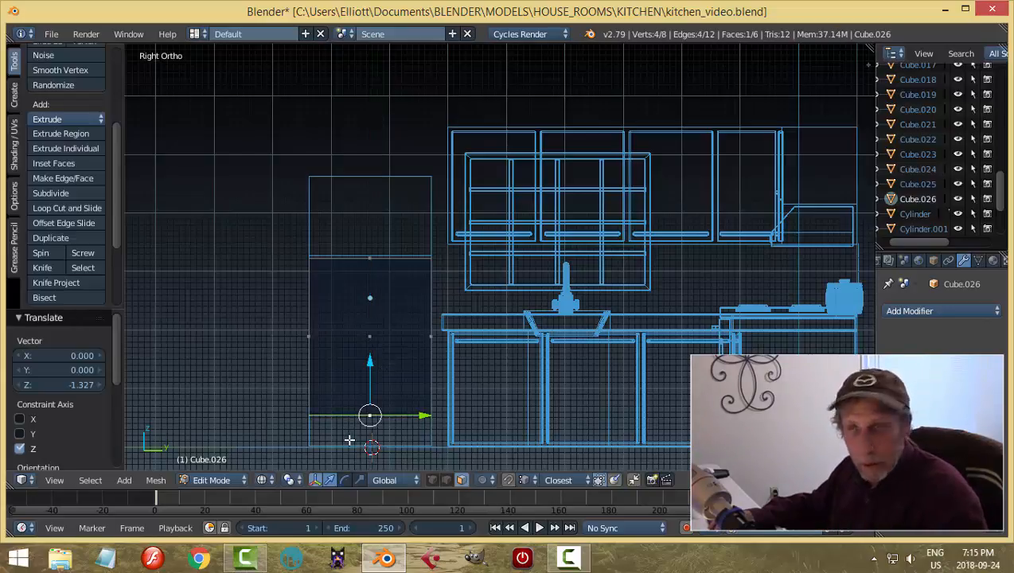
left_click_drag(370, 363, 370, 366)
key("a")
- Restore solid shading and return the lower door to Object Mode
key("z")
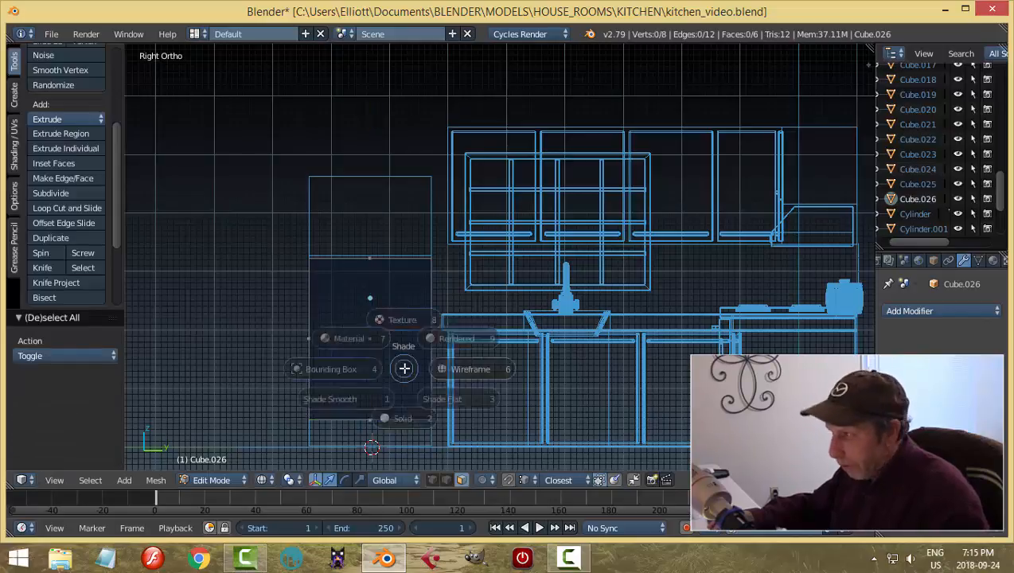
left_click(409, 411)
key("Tab")
left_click(310, 411)
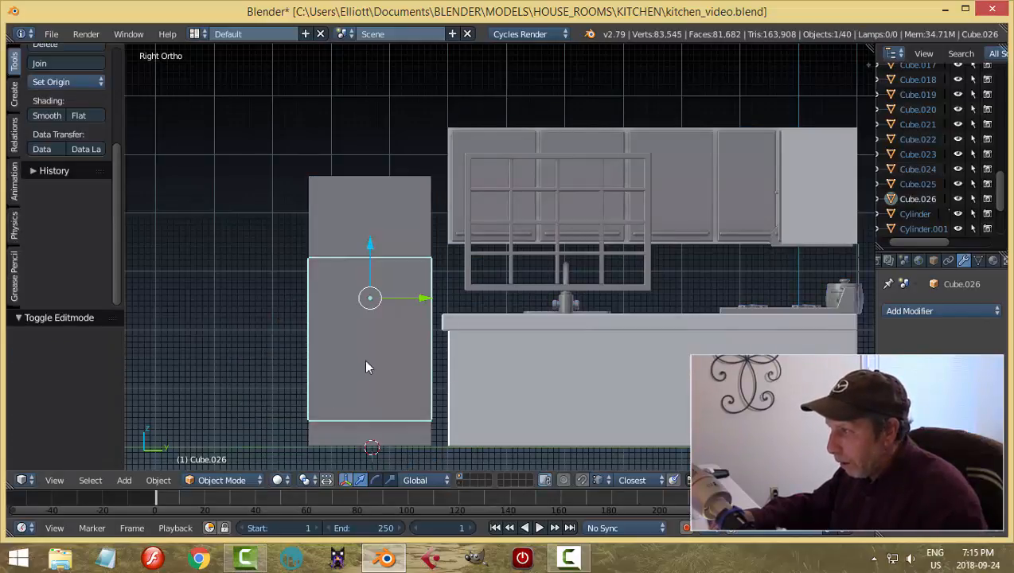
- Select the upper and lower doors together and nudge them slightly along X toward the refrigerator body
middle_click_drag(368, 367, 519, 385)
scroll(518, 385, "up", 8)
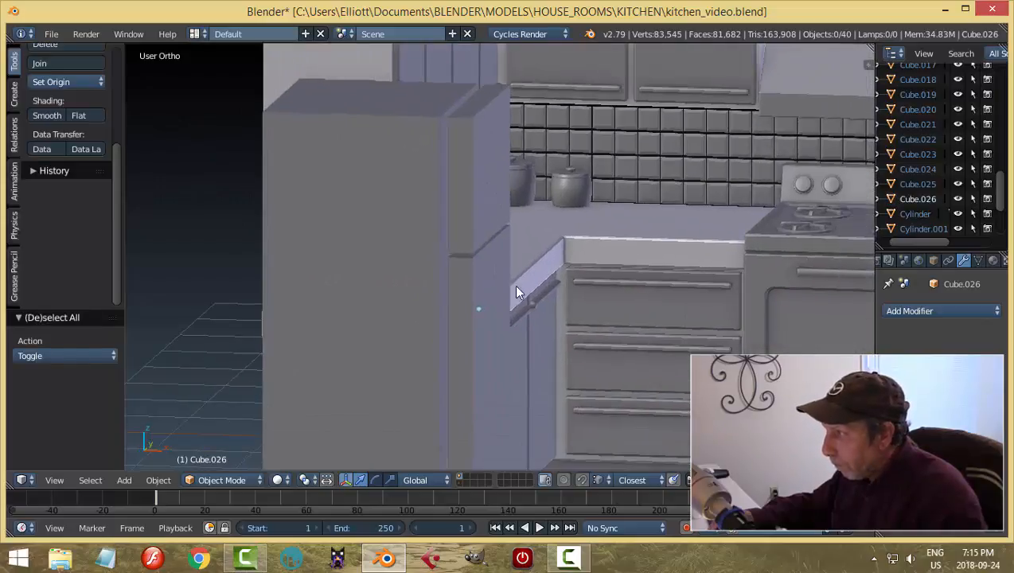
right_click(464, 220)
right_click(460, 298, "shift")
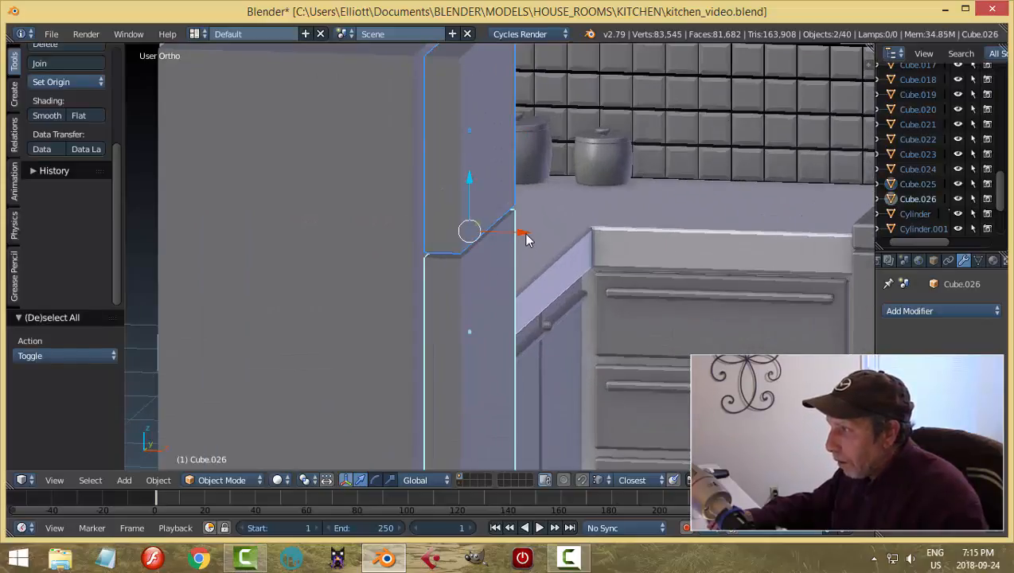
left_click_drag(527, 236, 519, 237)
key("a")
scroll(504, 268, "down", 4)
middle_click_drag(546, 275, 302, 270)
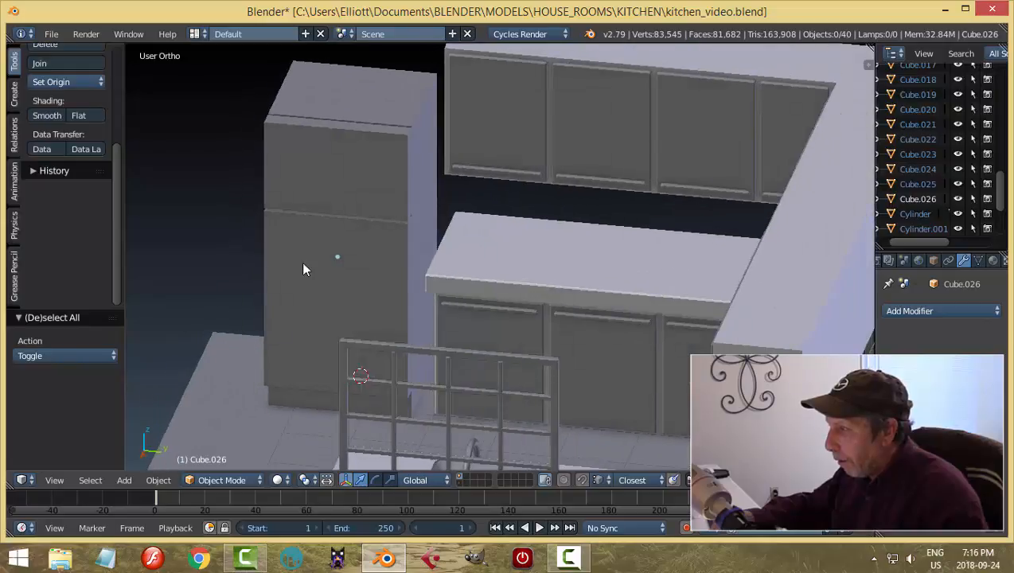
- Duplicate the lower door and lower the copy about 2.845 along Z, just below the original
middle_click_drag(442, 322, 348, 262)
right_click(347, 262)
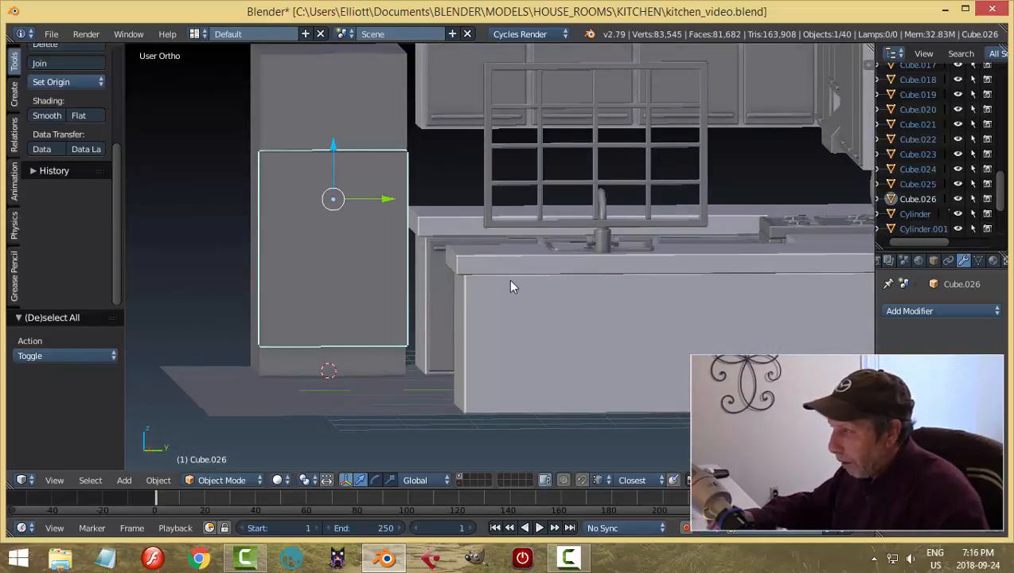
key("shift+d")
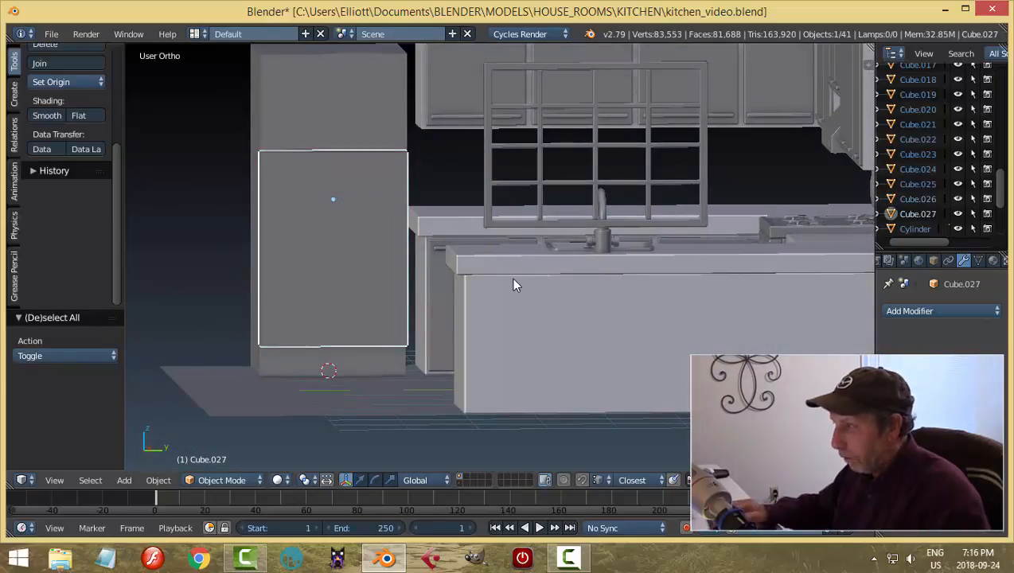
right_click(513, 283)
left_click_drag(334, 154, 371, 348)
- In wireframe Edit Mode, raise the copied door's bottom face about 2.434 along Z to form a short base panel just above the floor
key("KP_3")
key("Tab")
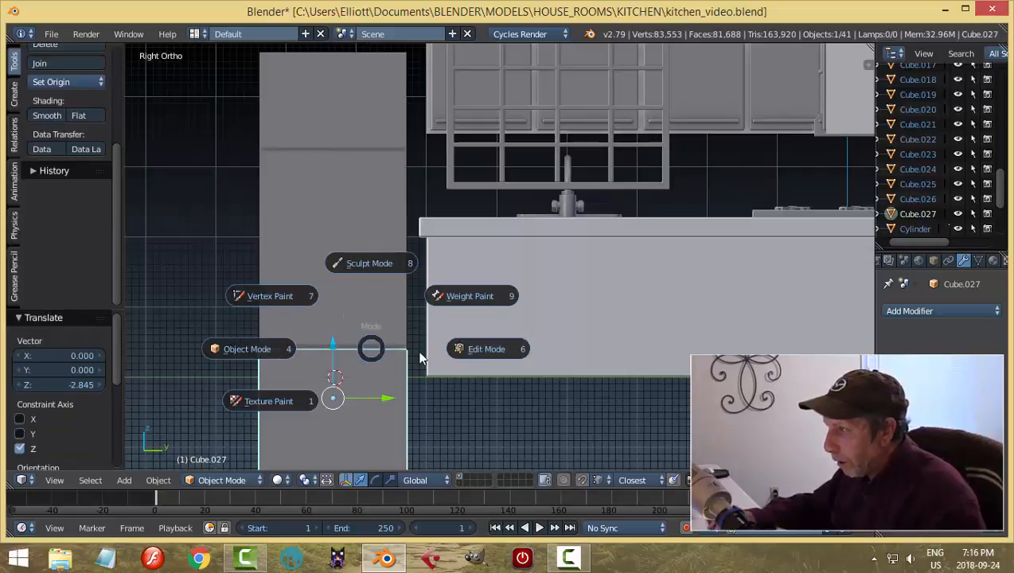
left_click(474, 353)
middle_click_drag(470, 409, 464, 266, "shift")
key("z")
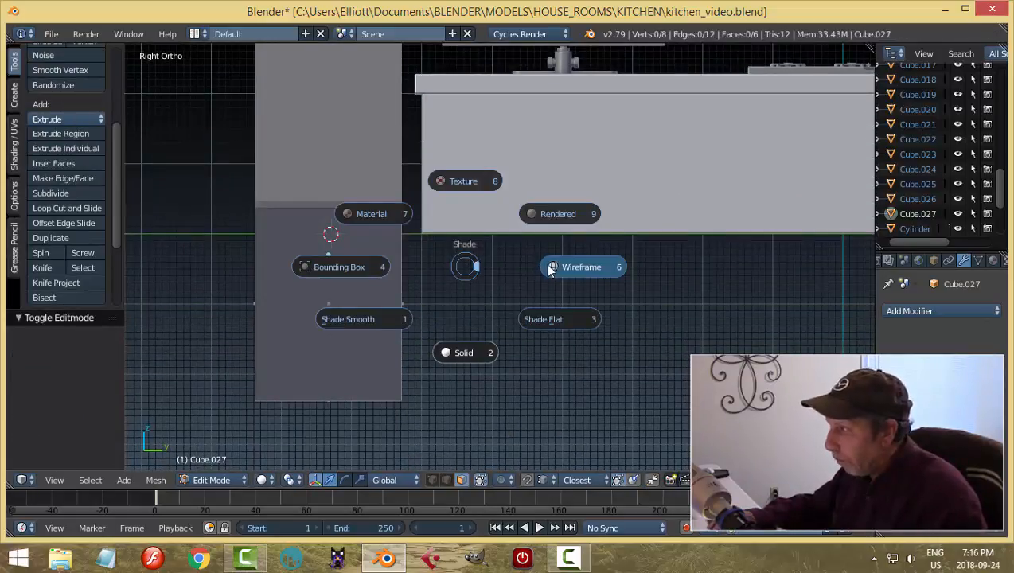
left_click(549, 264)
left_click_drag(481, 425, 177, 357)
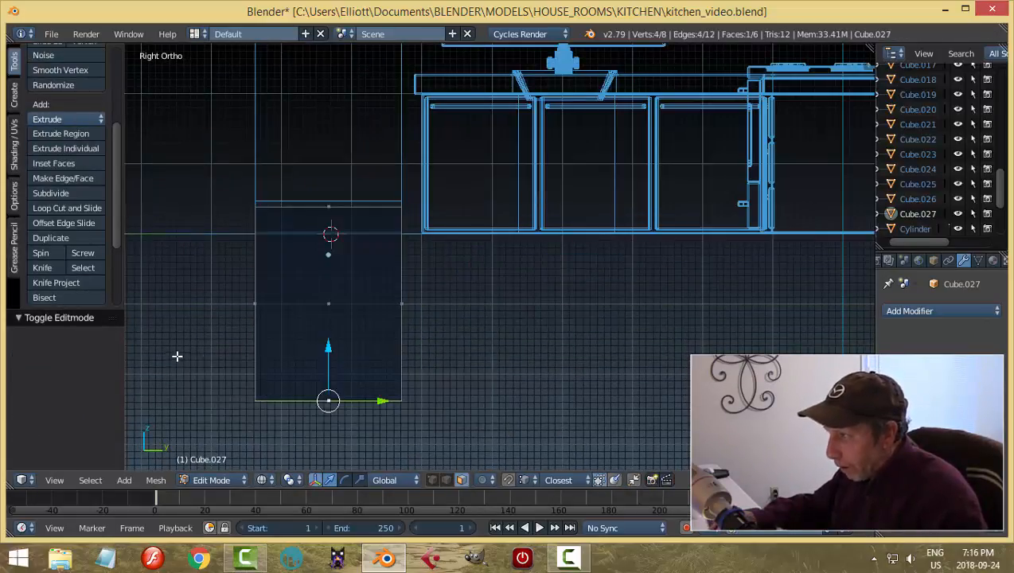
left_click_drag(331, 345, 353, 172)
scroll(356, 249, "up", 4)
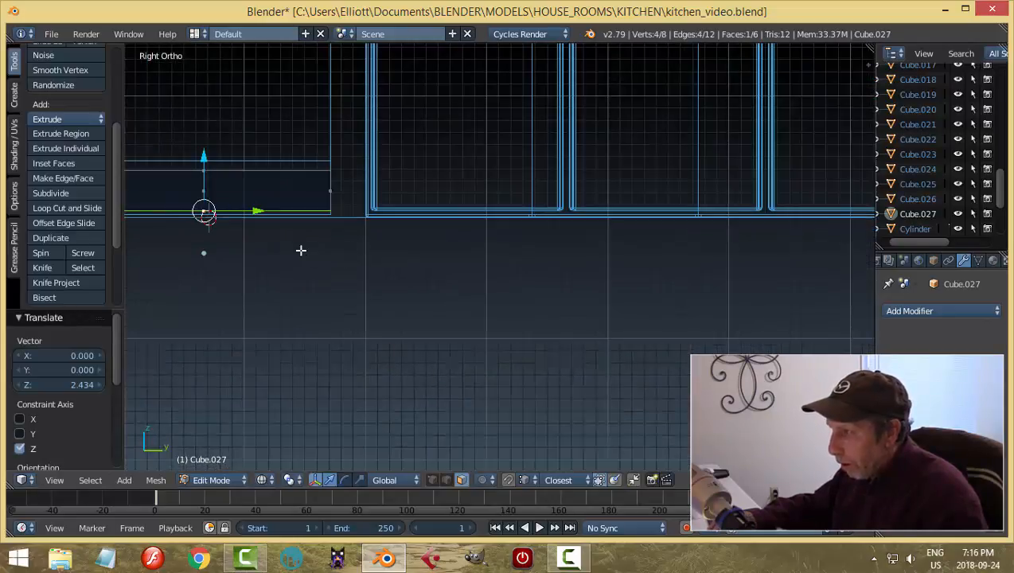
middle_click_drag(505, 305, 512, 308, "shift")
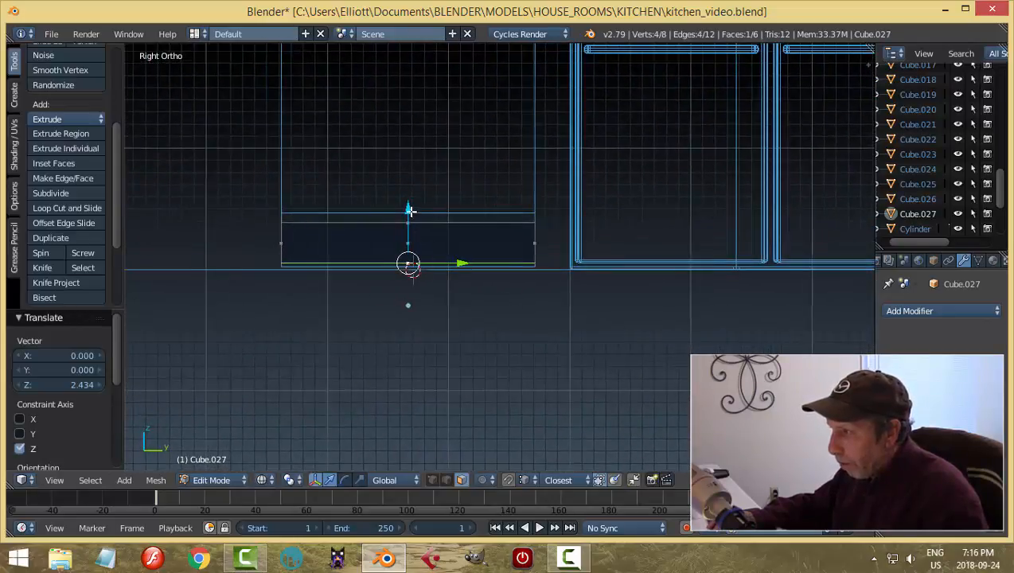
- Nudge the base panel's top face slightly up along Z to narrow the gap under the lower door
key("a")
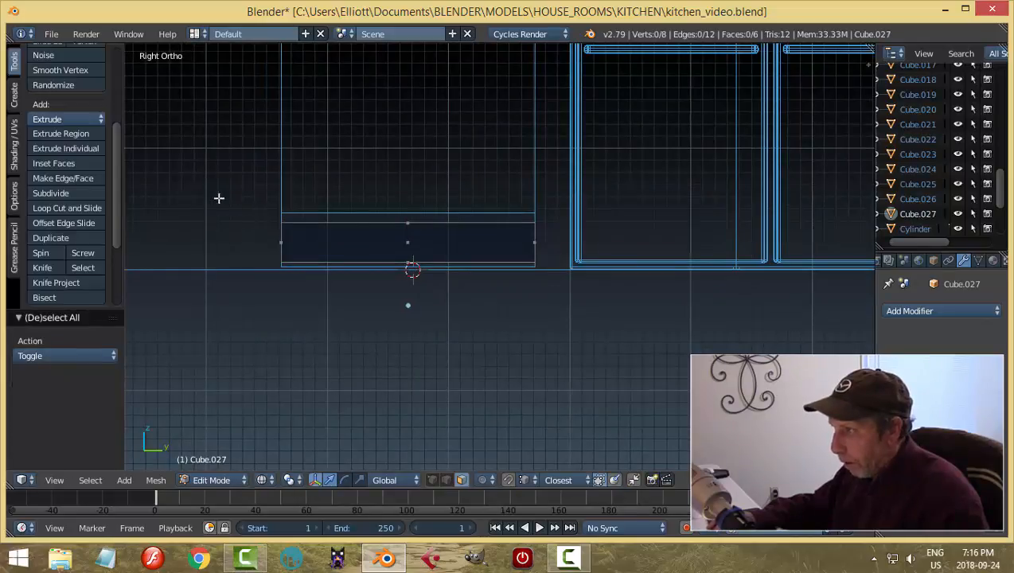
key("b")
left_click_drag(216, 197, 564, 245)
left_click_drag(407, 176, 410, 170)
key("a")
scroll(462, 206, "down", 4)
middle_click_drag(465, 173, 458, 293, "shift")
scroll(457, 281, "up", 2)
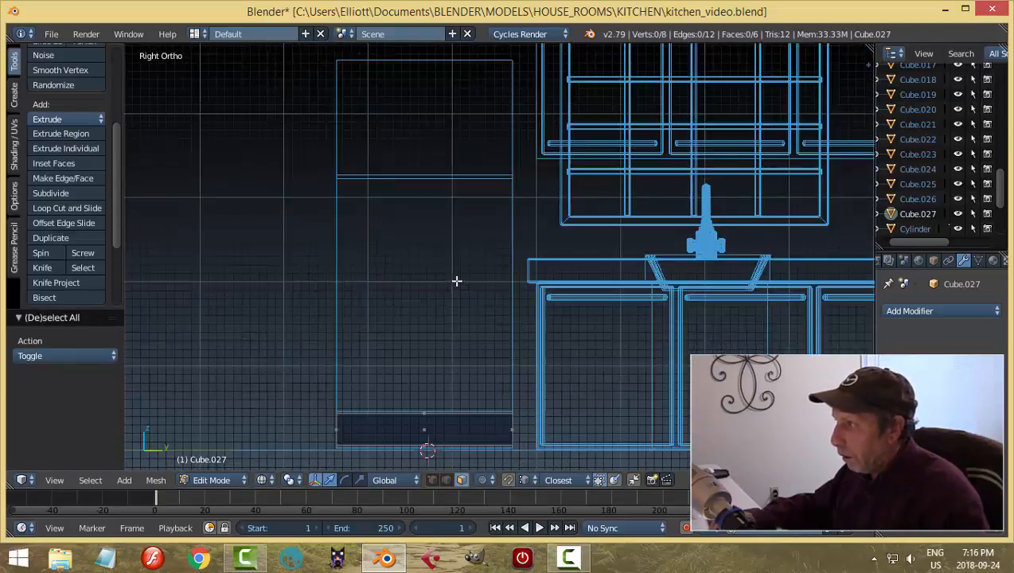
scroll(457, 281, "down", 3)
- Return the base panel to Object Mode, deselect everything, and restore solid shading
key("ctrl+Tab")
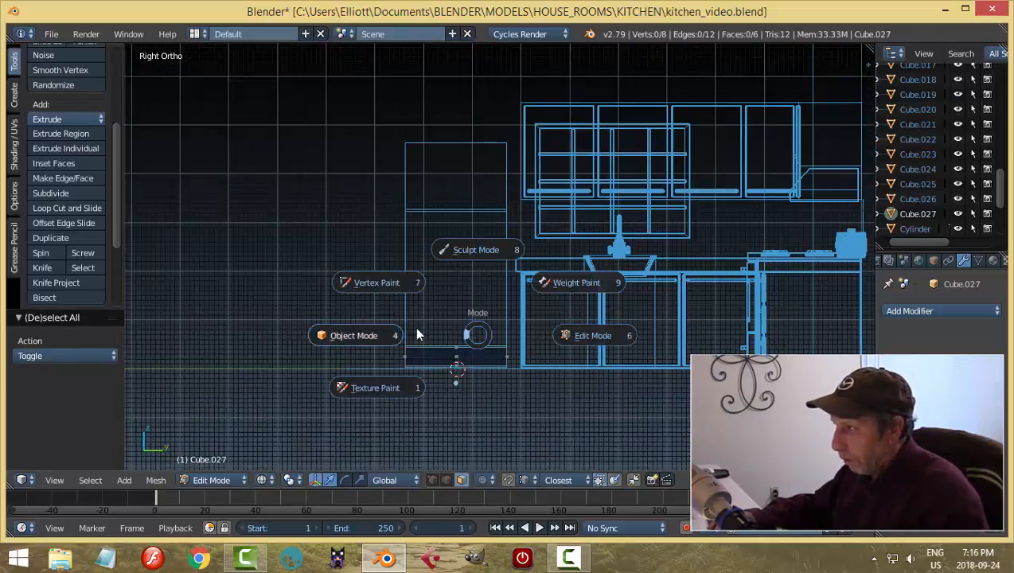
left_click(417, 334)
mouse_move(416, 334)
middle_mouse_down()
mouse_move(525, 317)
mouse_move(539, 352)
mouse_move(555, 322)
mouse_move(536, 363)
mouse_move(569, 354)
mouse_move(526, 335)
mouse_move(542, 351)
mouse_move(535, 344)
middle_mouse_up()
key("a")
key("z")
left_click(539, 441)
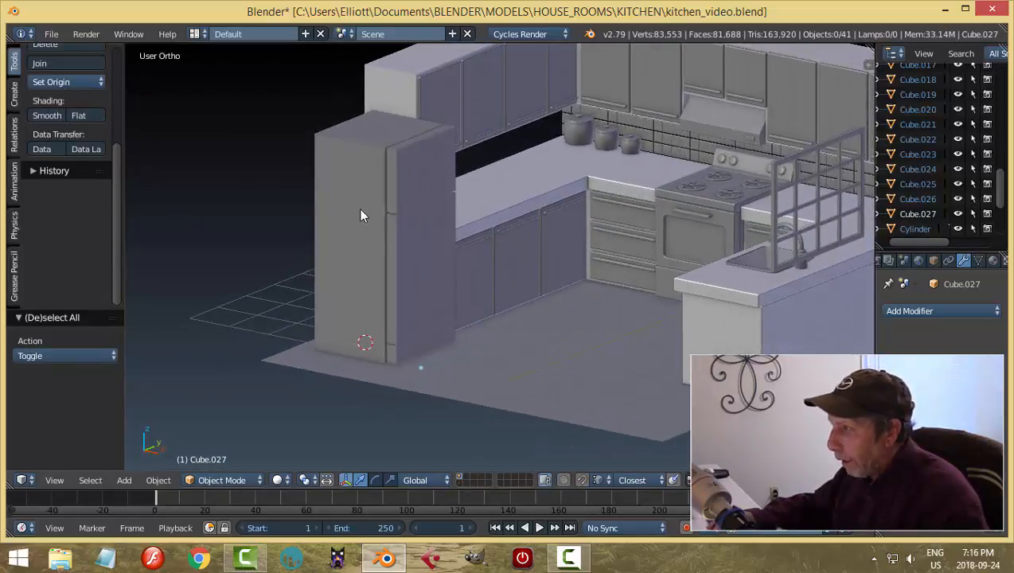
- Try a Bevel modifier on the refrigerator body with 2 segments and a width of 0.0450
right_click(360, 215)
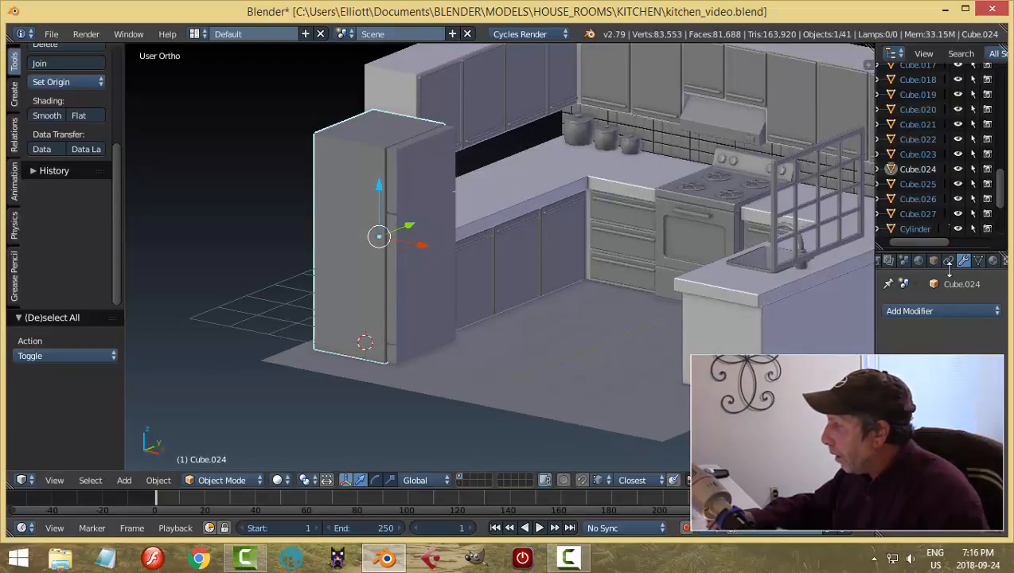
left_click(916, 310)
left_click(703, 71)
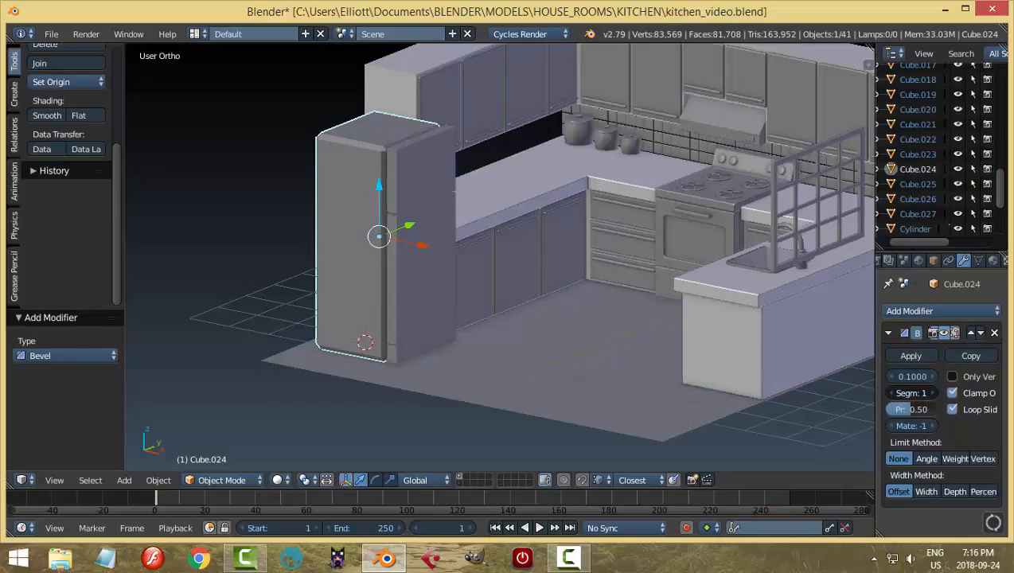
left_click(927, 393)
left_click_drag(913, 376, 891, 377)
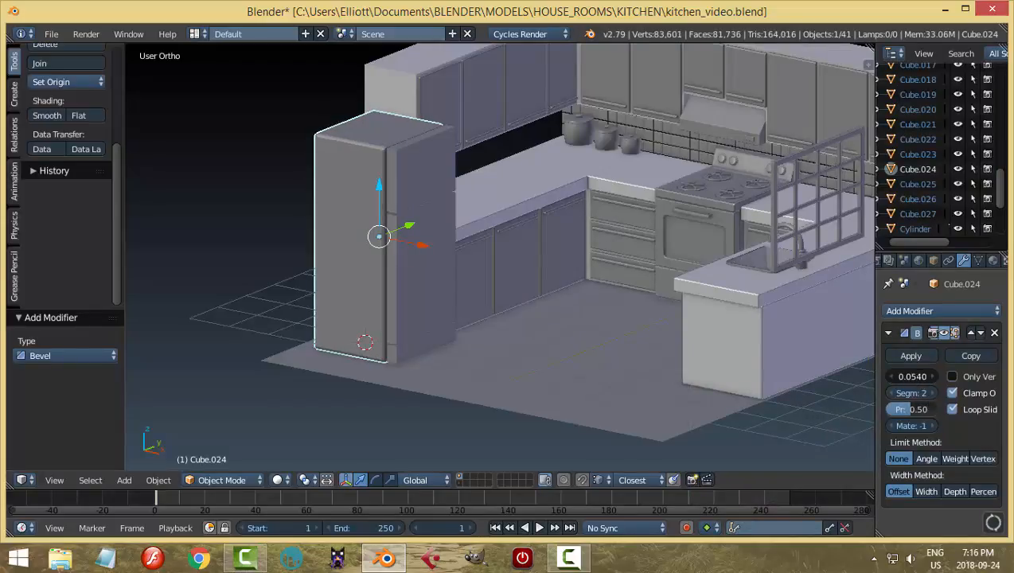
scroll(456, 306, "up", 6)
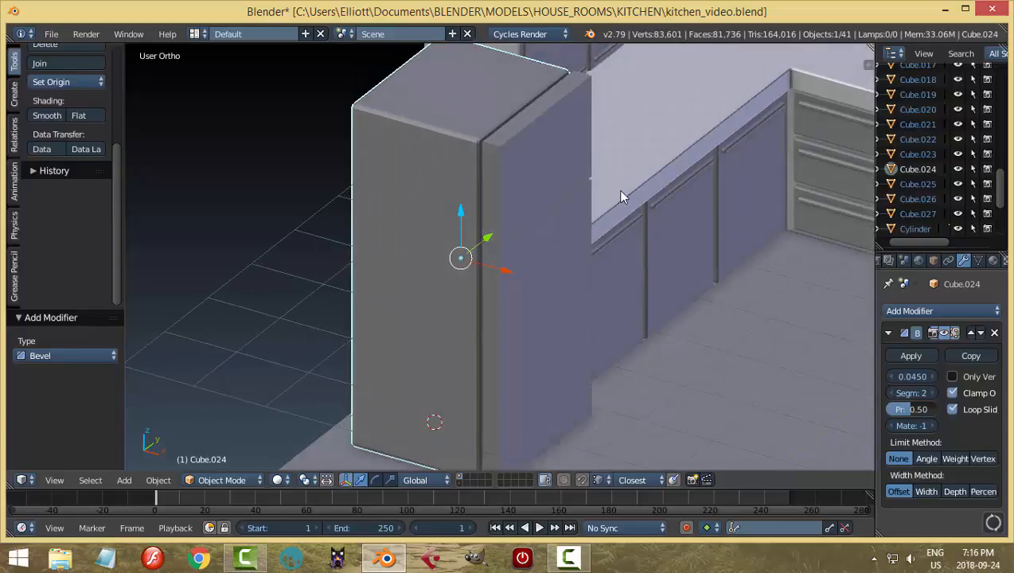
- Check the countertop's modifiers against the refrigerator body's, and remove the Bevel modifier from the body
right_click(623, 190)
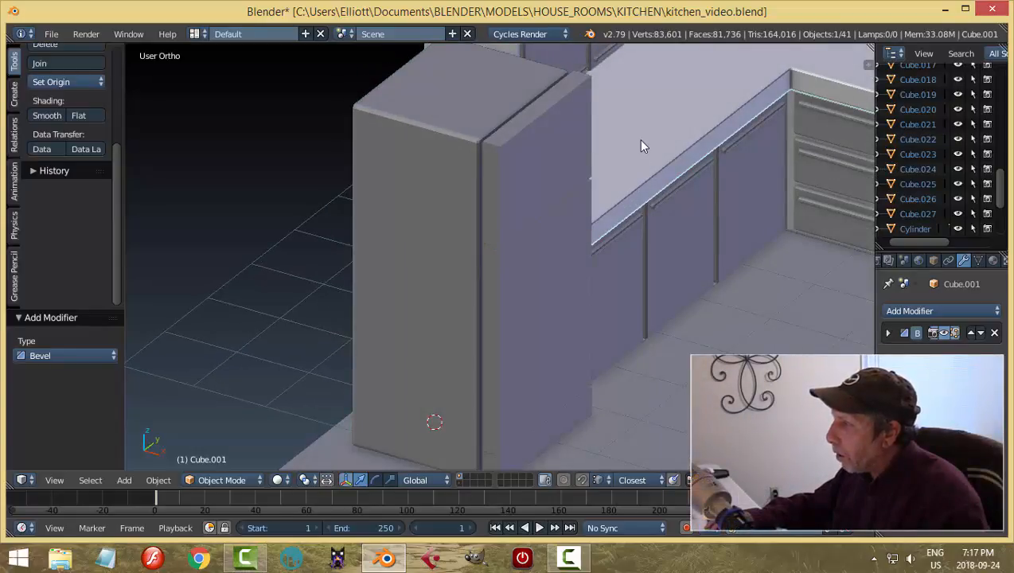
right_click(414, 191)
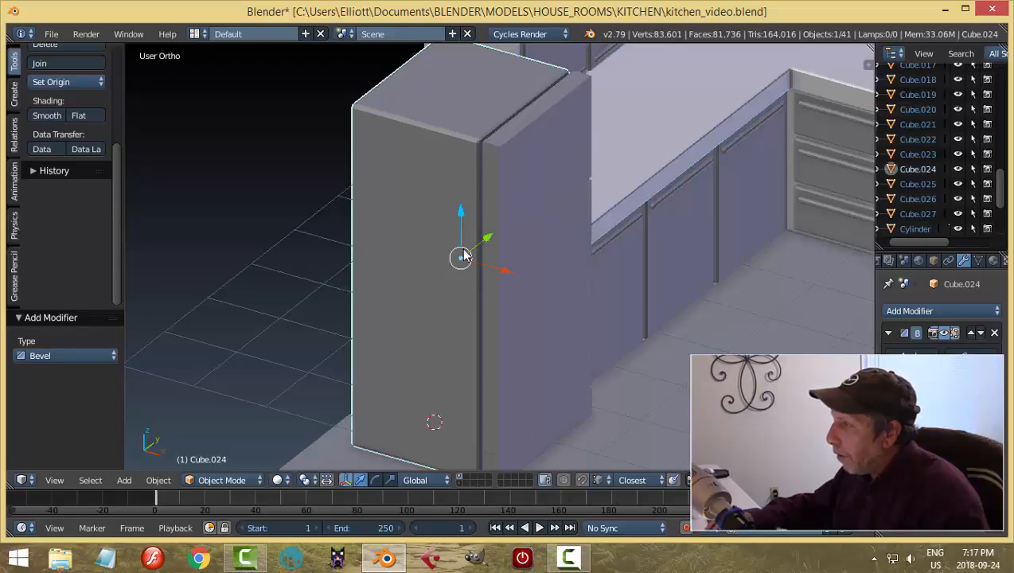
right_click(645, 134)
right_click(475, 212)
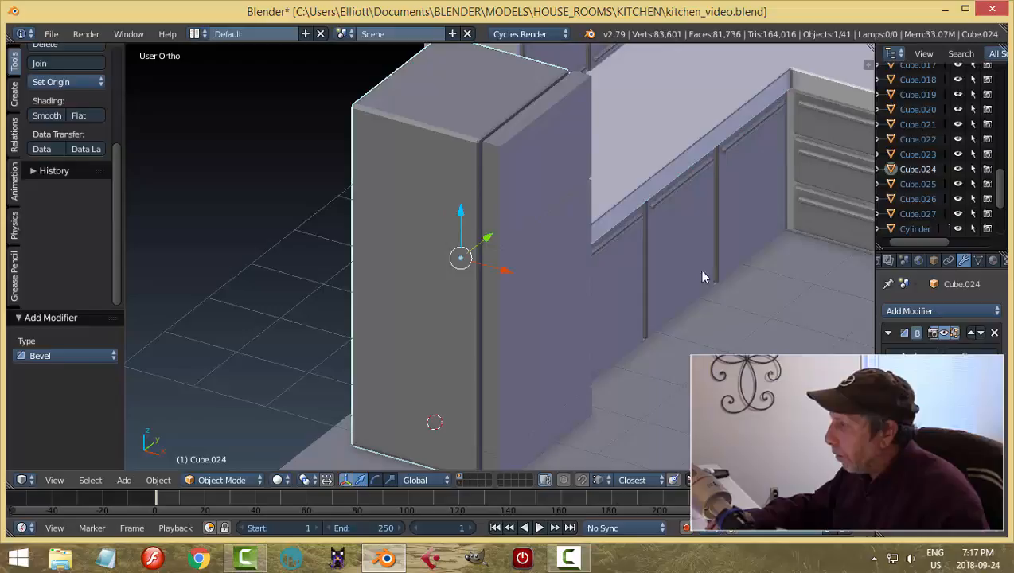
left_click(996, 333)
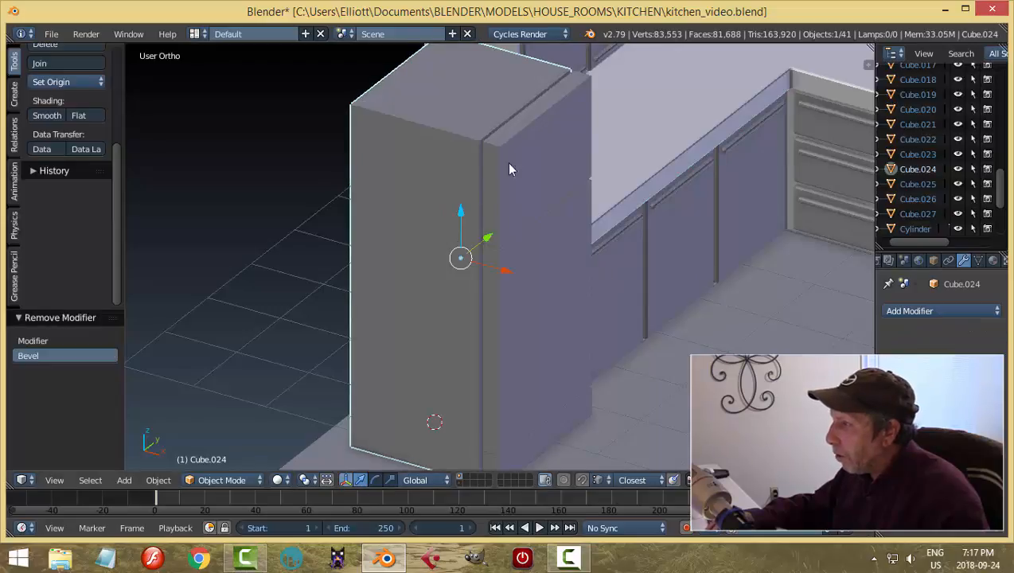
- Link the countertop's modifiers to the refrigerator body so it gets the same bevel
right_click(620, 146, "shift")
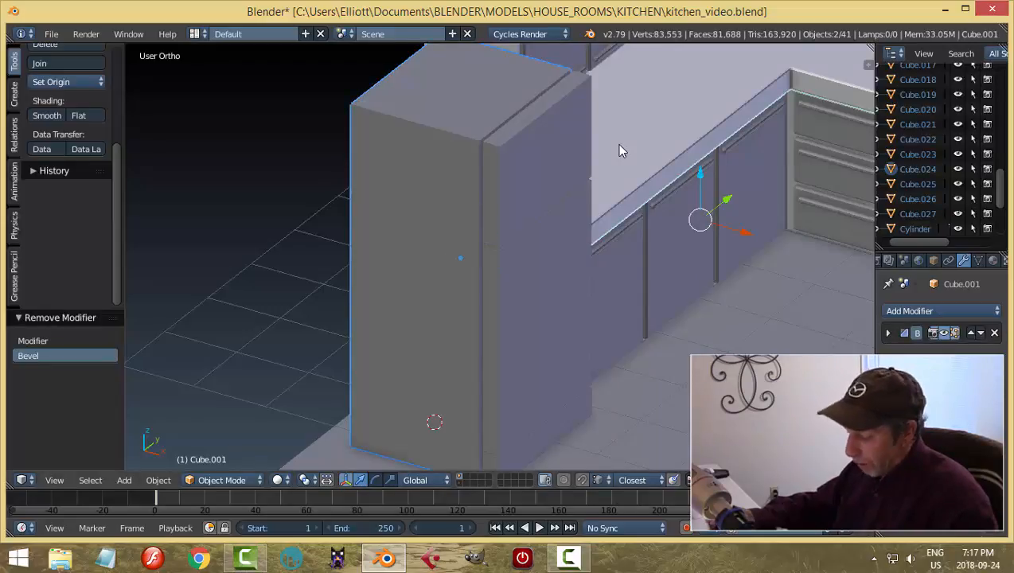
key("ctrl+l")
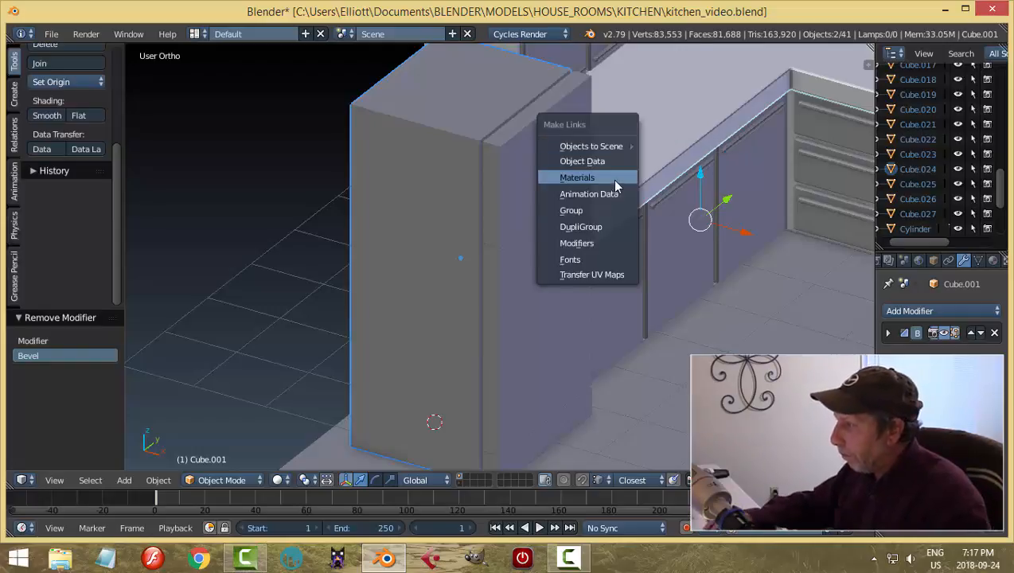
left_click(592, 244)
- Link the countertop's modifiers to the upper door and, separately, to the lower door
right_click(553, 168)
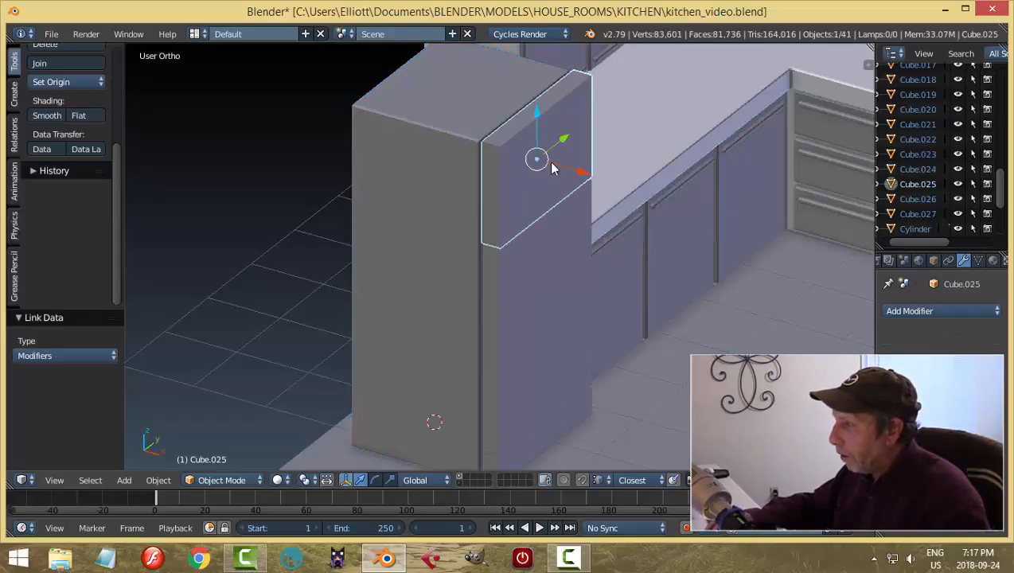
right_click(665, 142, "shift")
key("ctrl+l")
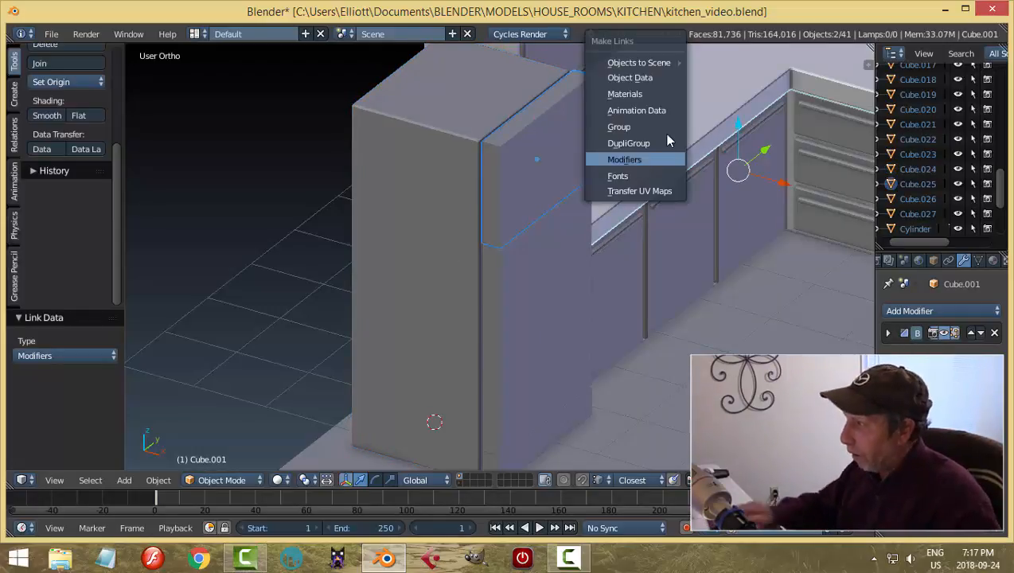
left_click(658, 161)
right_click(584, 256)
right_click(623, 158, "shift")
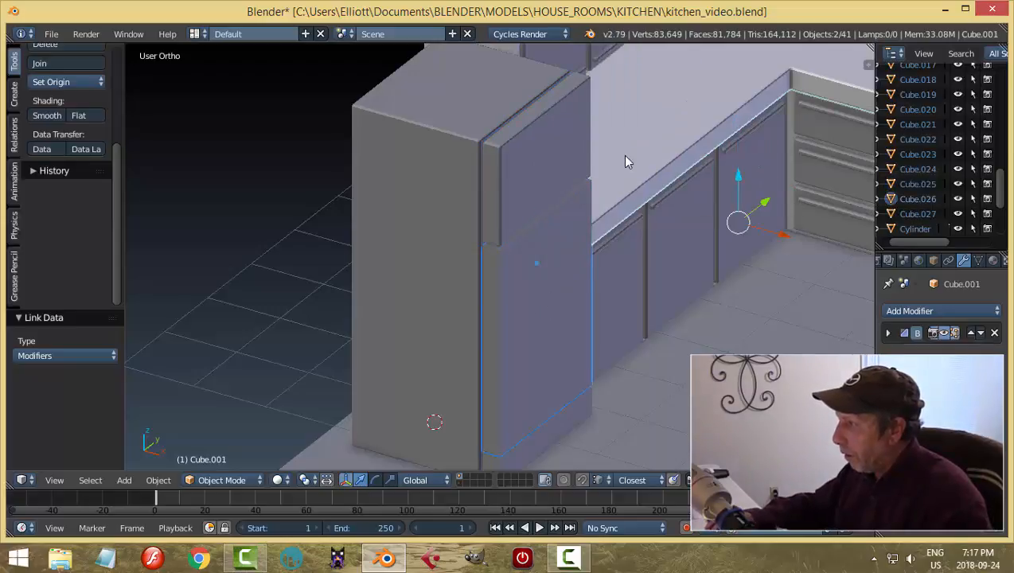
key("ctrl+l")
left_click(625, 160)
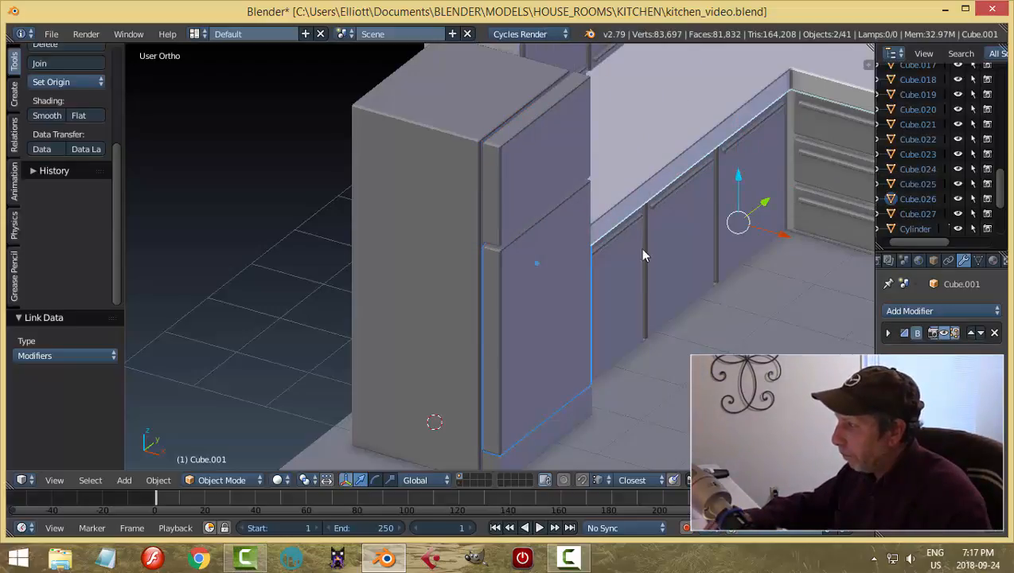
- Link the countertop's modifiers to the base panel below the lower door, and clear the selection
scroll(630, 332, "down", 1)
middle_click_drag(630, 332, 527, 268, "shift")
right_click(504, 268)
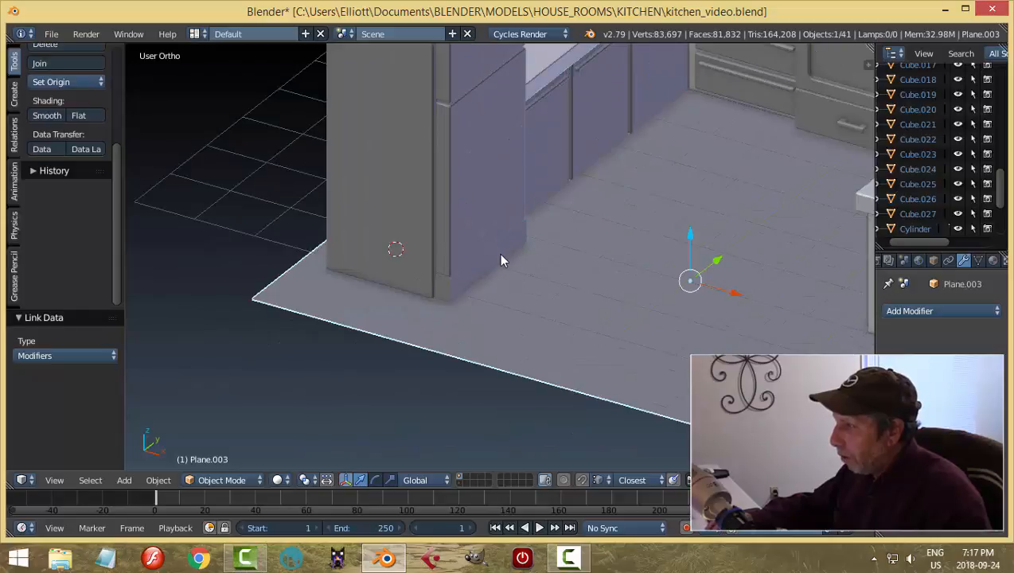
right_click(500, 260)
right_click(535, 64, "shift")
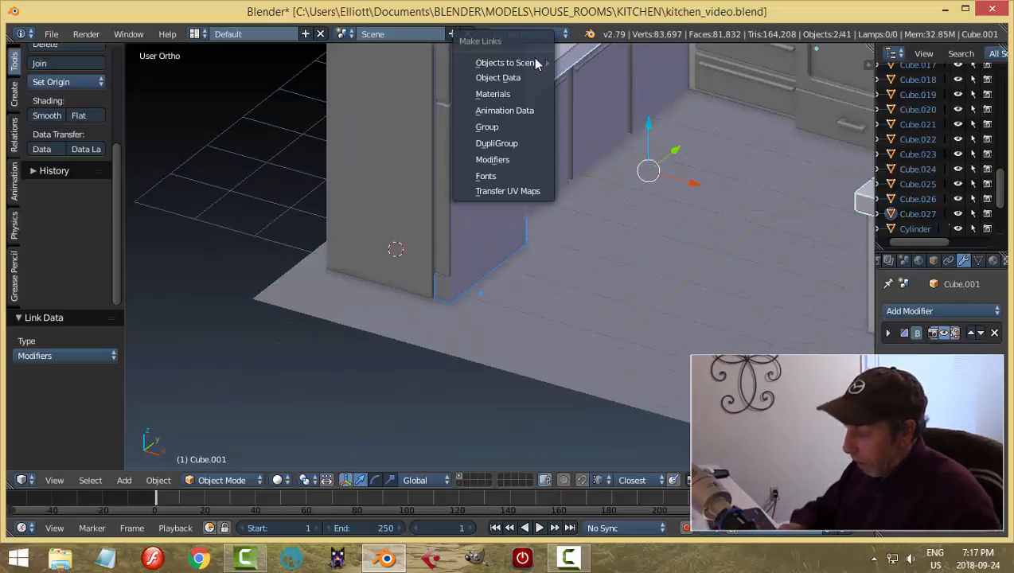
key("ctrl+l")
left_click(505, 160)
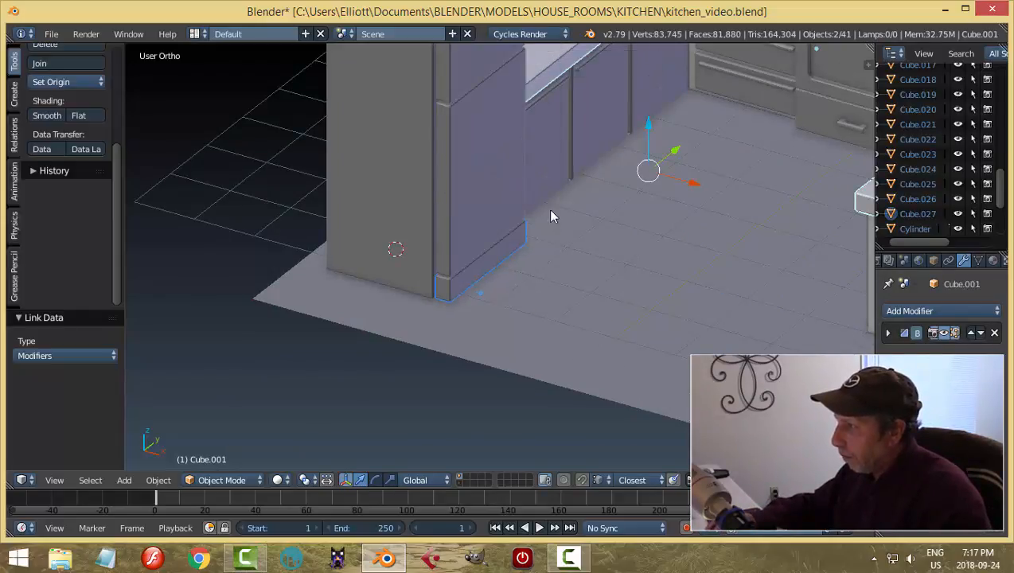
key("a")
- Select both doors and the base panel together and move them about -0.010 along X toward the refrigerator body
scroll(543, 266, "up", 3)
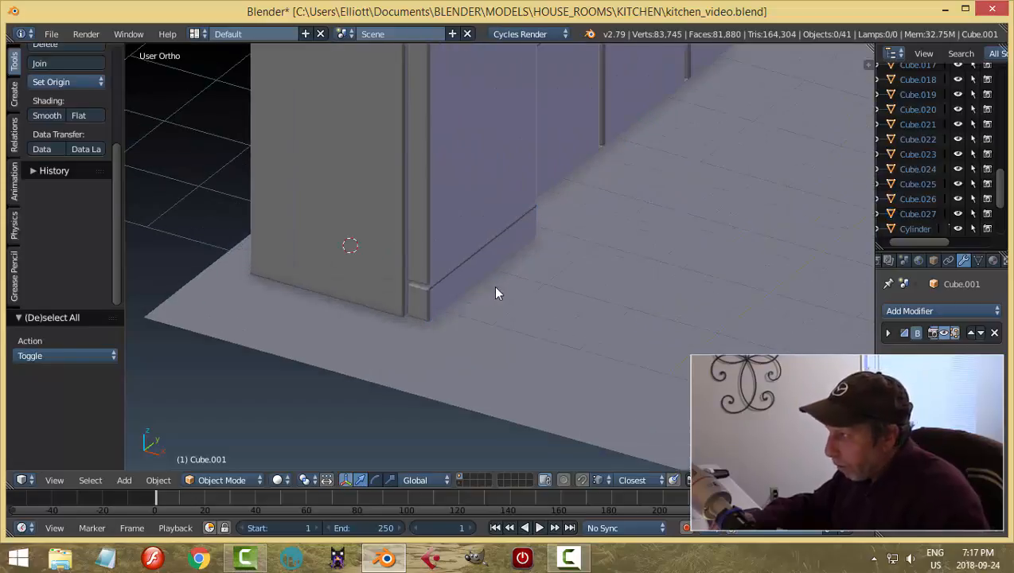
middle_click_drag(536, 295, 542, 293)
scroll(540, 289, "down", 2)
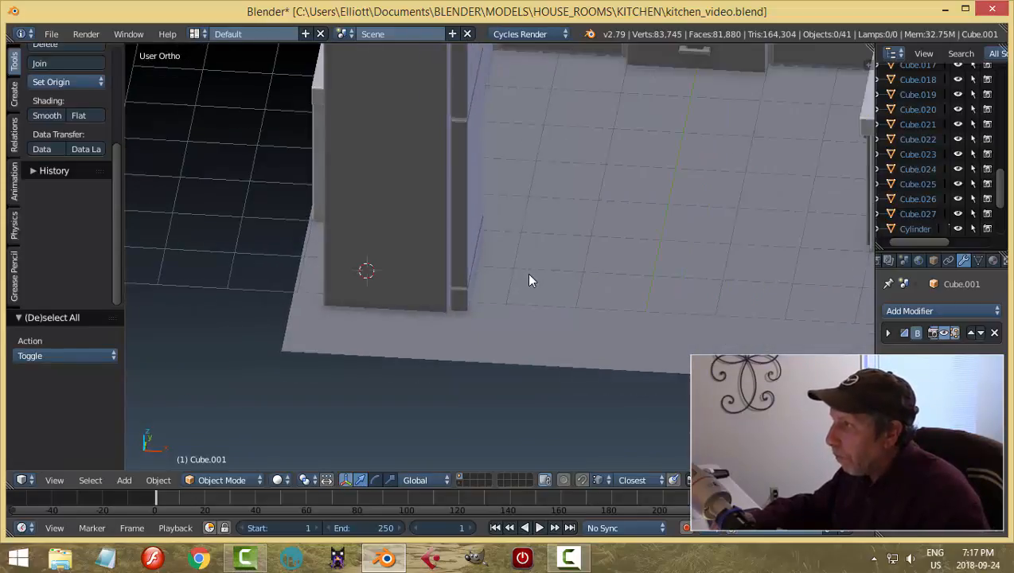
right_click(476, 183, "shift")
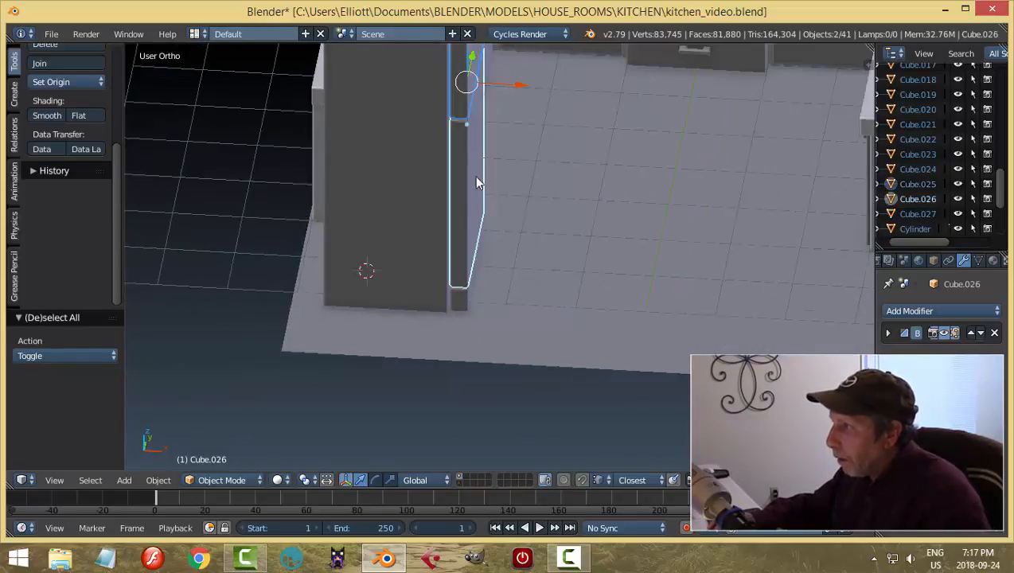
right_click(462, 289, "shift")
left_click_drag(521, 156, 519, 157)
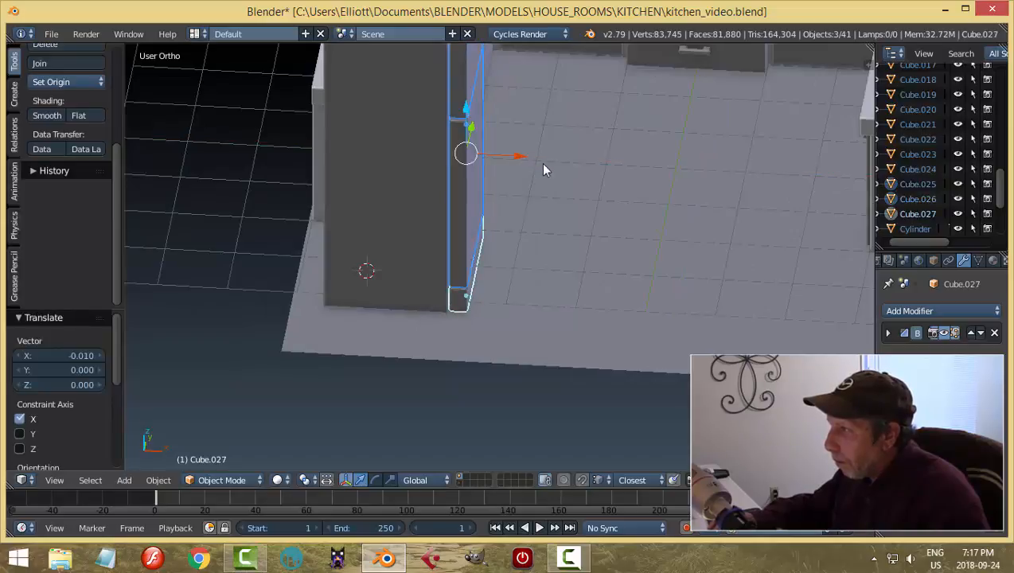
- Select the refrigerator body, both doors and the base panel together and move them along Y toward the adjacent countertop
key("a")
middle_click_drag(564, 181, 463, 234)
scroll(564, 188, "up", 4)
scroll(460, 223, "up", 4)
right_click(566, 113)
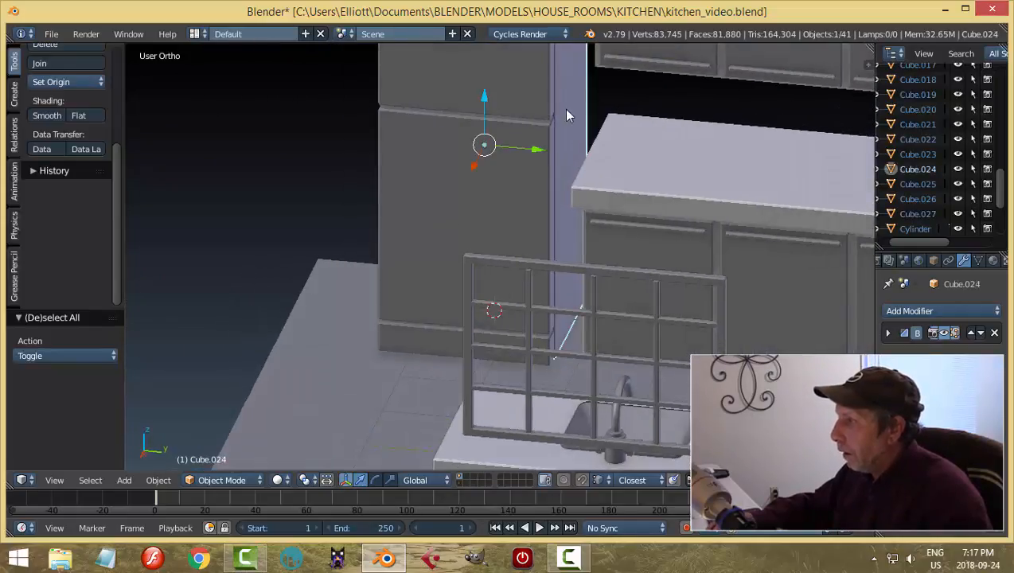
right_click(507, 95, "shift")
right_click(452, 325, "shift")
right_click(456, 338, "shift")
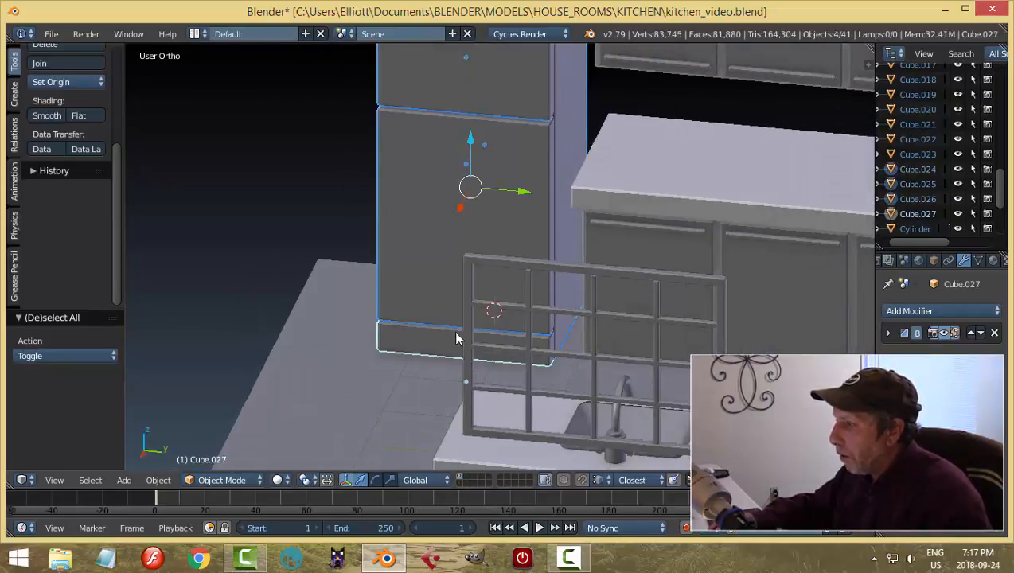
left_click_drag(529, 193, 567, 199)
key("a")
middle_click_drag(568, 197, 549, 206)
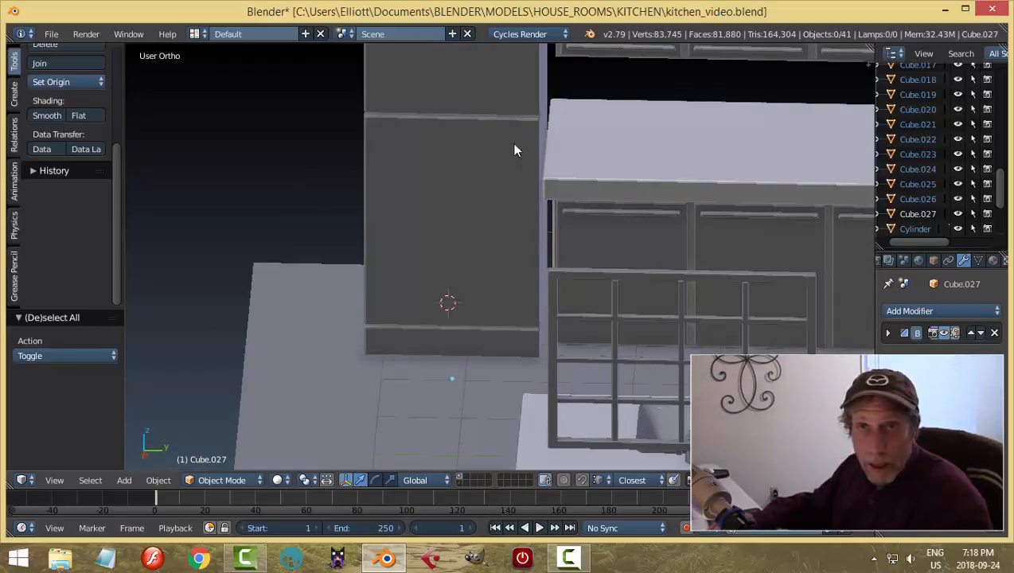
- Save the kitchen_video.blend file over the existing version
middle_click_drag(582, 181, 643, 177)
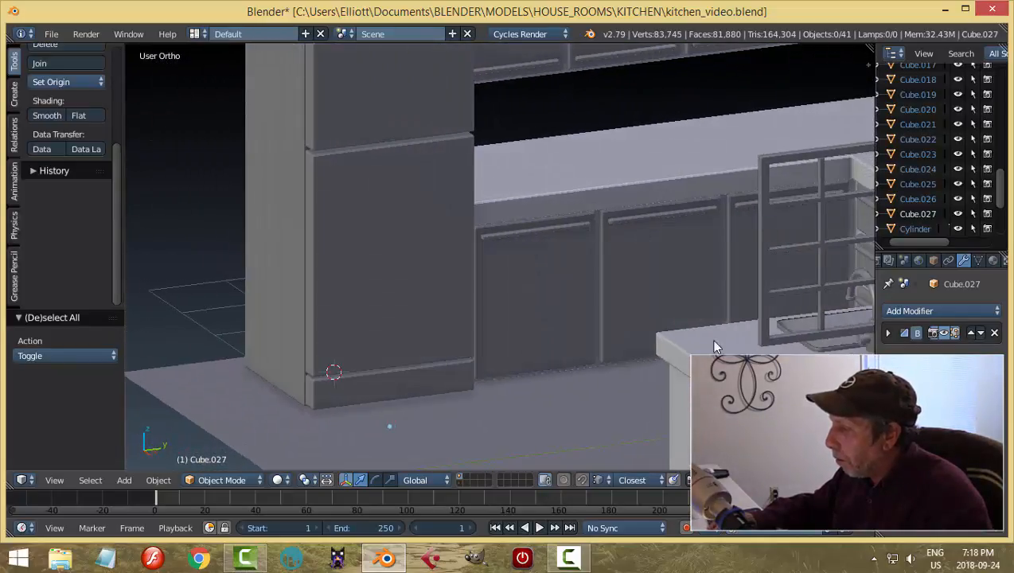
middle_click_drag(714, 347, 647, 276)
middle_click_drag(572, 306, 494, 257)
key("ctrl+s")
left_click(494, 257)
- Select the refrigerator's base panel and set its origin to its geometry
middle_click_drag(479, 291, 439, 285)
scroll(437, 283, "up", 2)
right_click(276, 238)
middle_click_drag(362, 248, 551, 239)
scroll(538, 236, "up", 1)
middle_click_drag(437, 218, 373, 274, "shift")
scroll(508, 294, "up", 2)
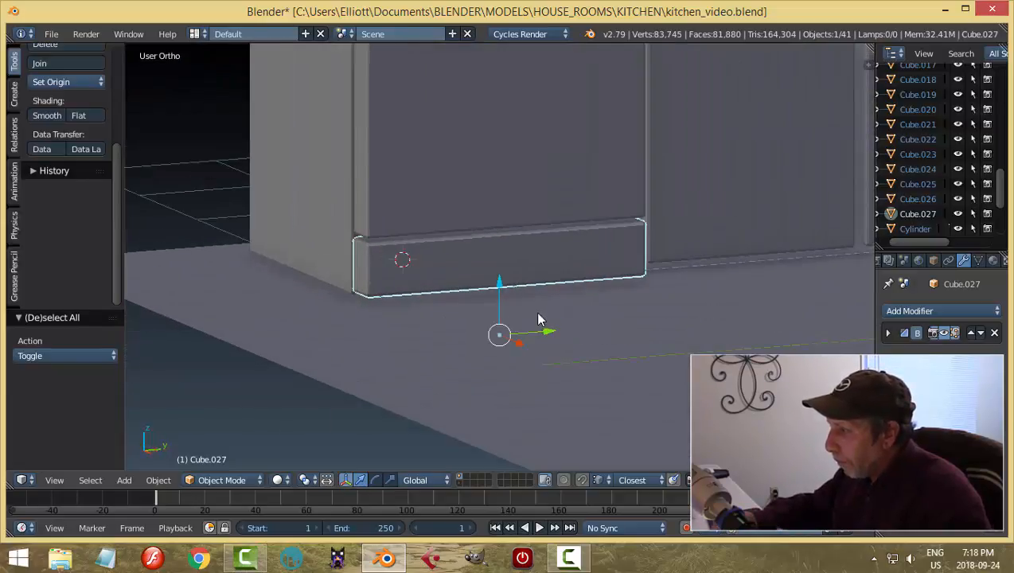
middle_click_drag(534, 316, 566, 310, "shift")
left_click(55, 82)
left_click(80, 115)
- Edit the base panel's mesh, select all of its linked geometry and move it about 0.624 along X, away from the refrigerator
key("Tab")
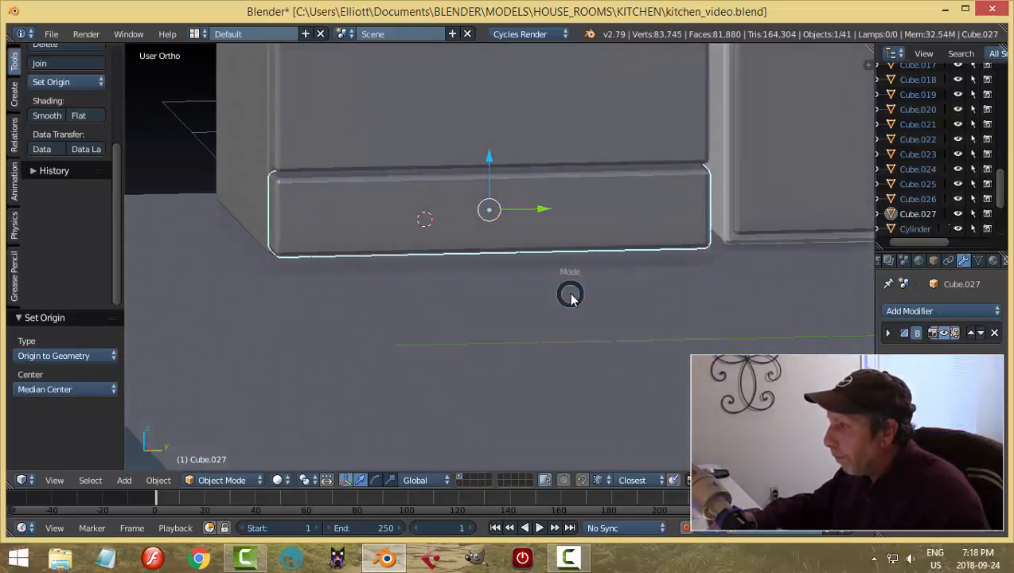
left_click(690, 295)
right_click(599, 230)
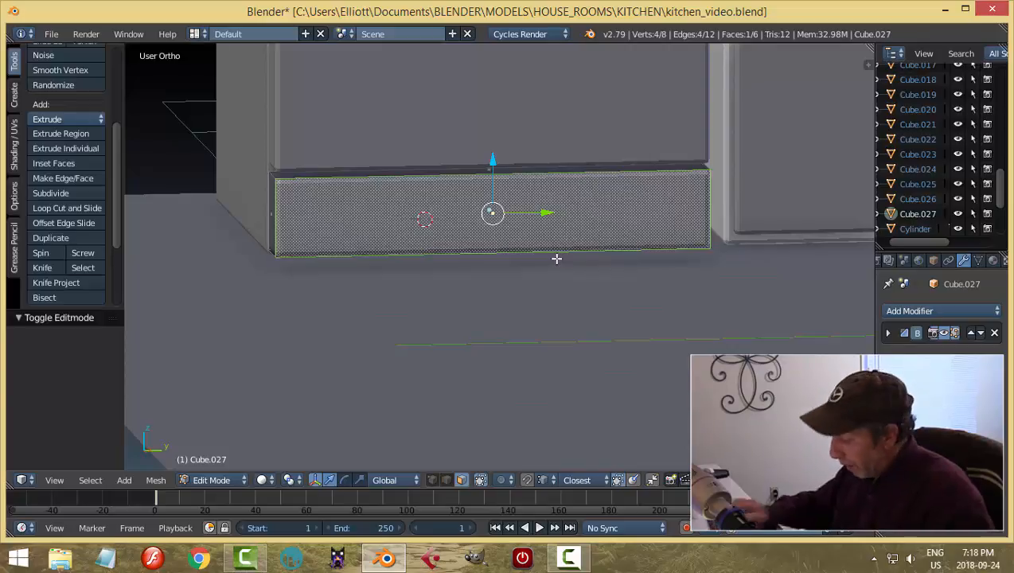
key("ctrl+l")
scroll(517, 240, "down", 2)
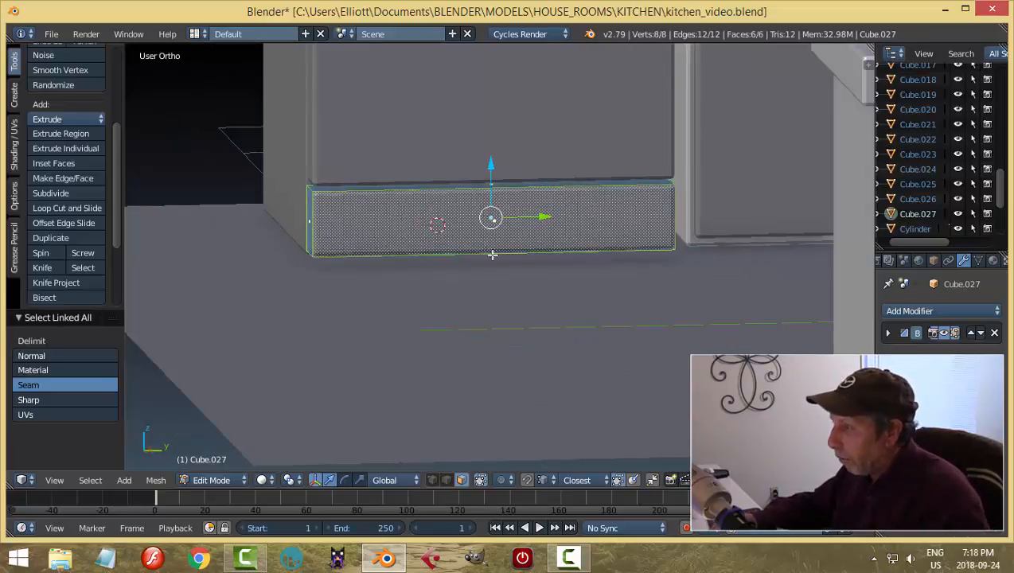
middle_click_drag(491, 253, 508, 231)
left_click_drag(522, 231, 597, 284)
middle_click_drag(555, 299, 613, 263)
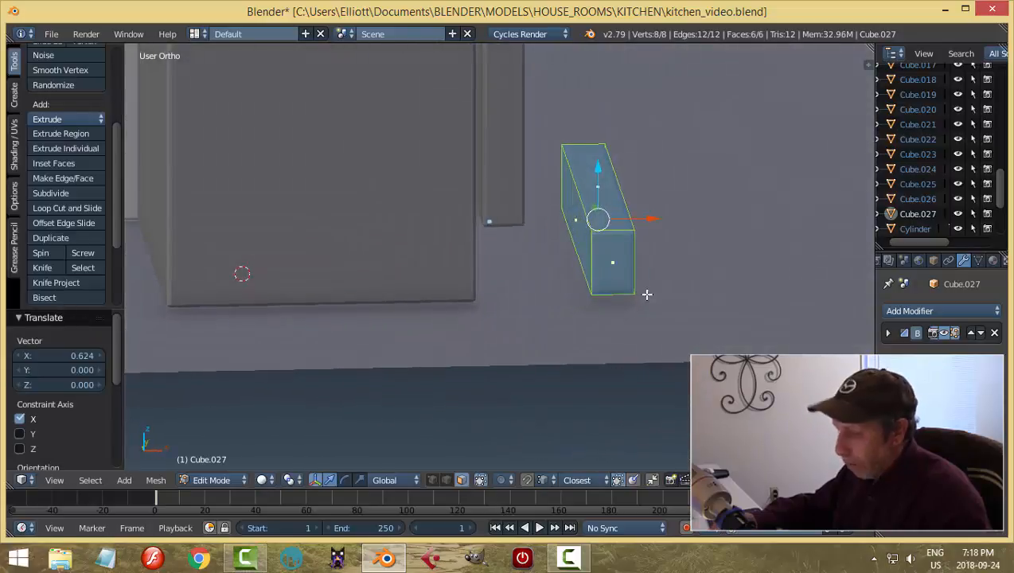
- Select the base panel's large front and back faces and inset them by about 0.055
key("a")
right_click(581, 239)
middle_click_drag(720, 266, 603, 265)
right_click(603, 265, "shift")
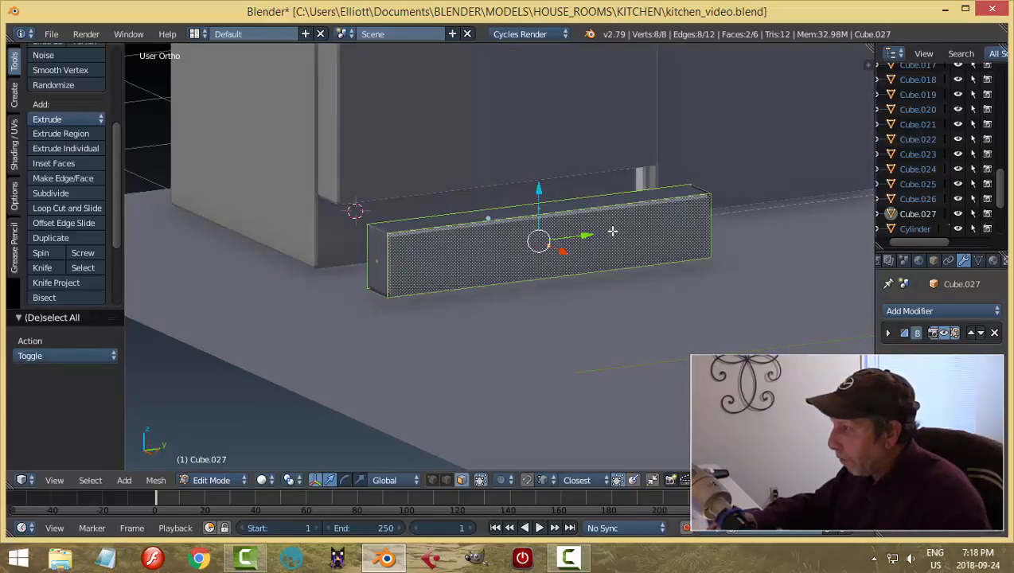
middle_click_drag(709, 256, 649, 263)
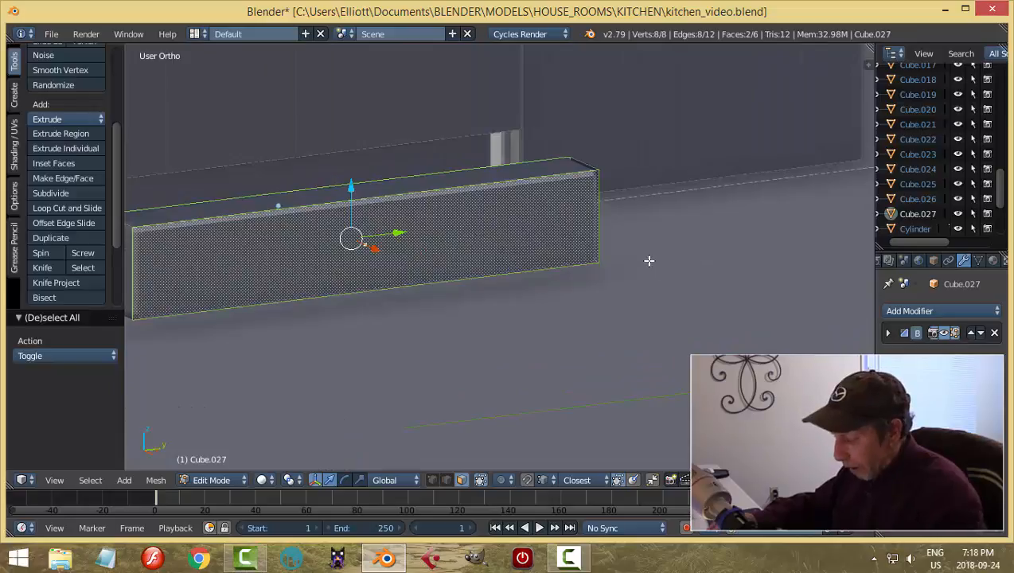
key("i")
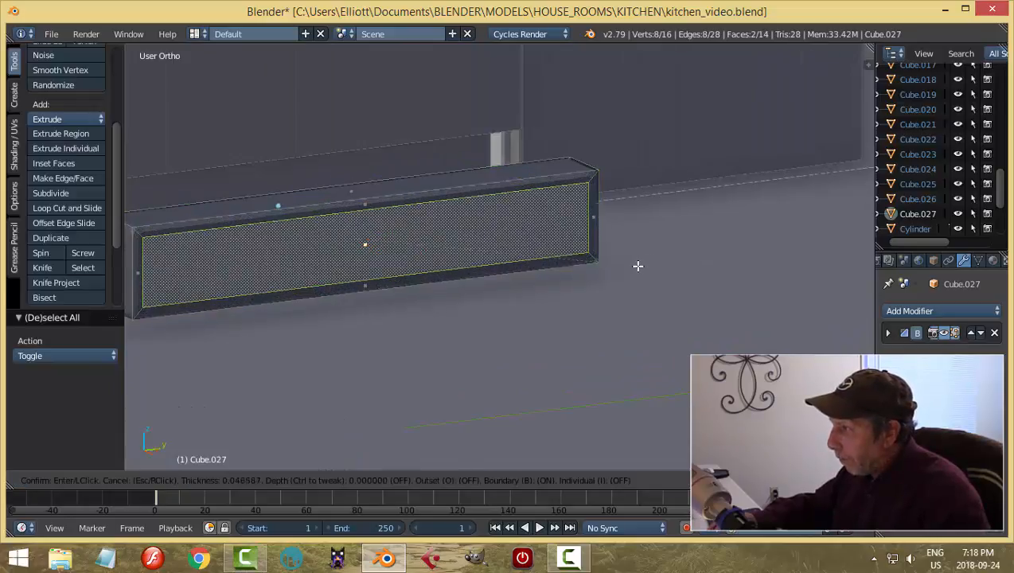
left_click(637, 266)
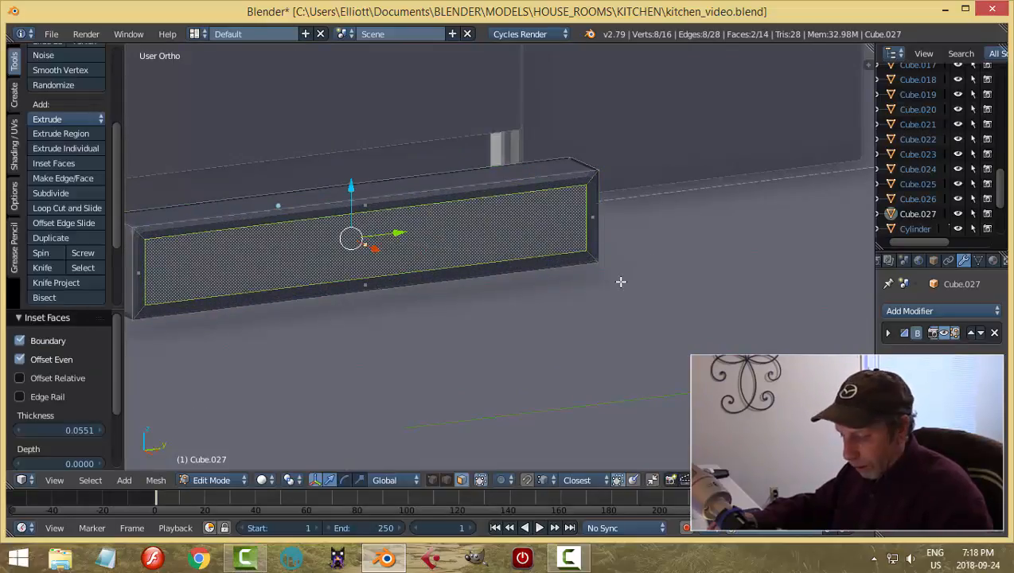
- Bridge the edge loops of the two inset faces into an open frame, recalculate all normals and return to Object Mode
key("ctrl+e")
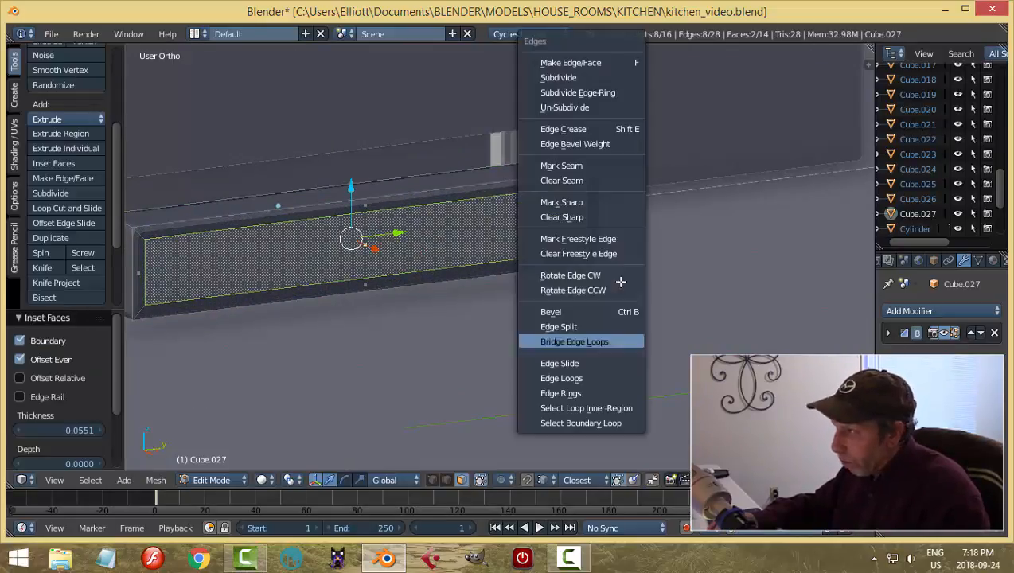
left_click(599, 343)
key("a")
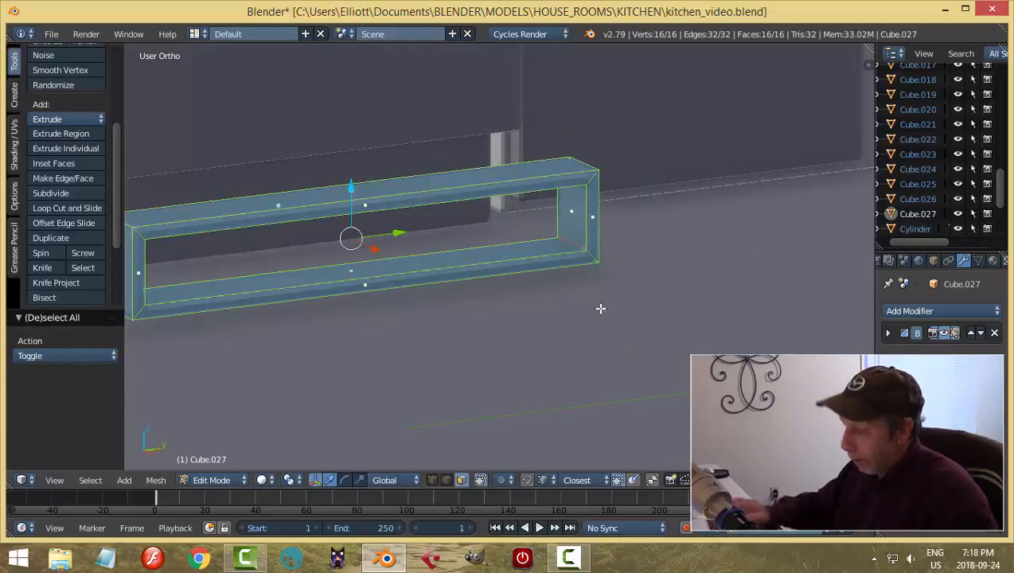
key("ctrl+n")
key("a")
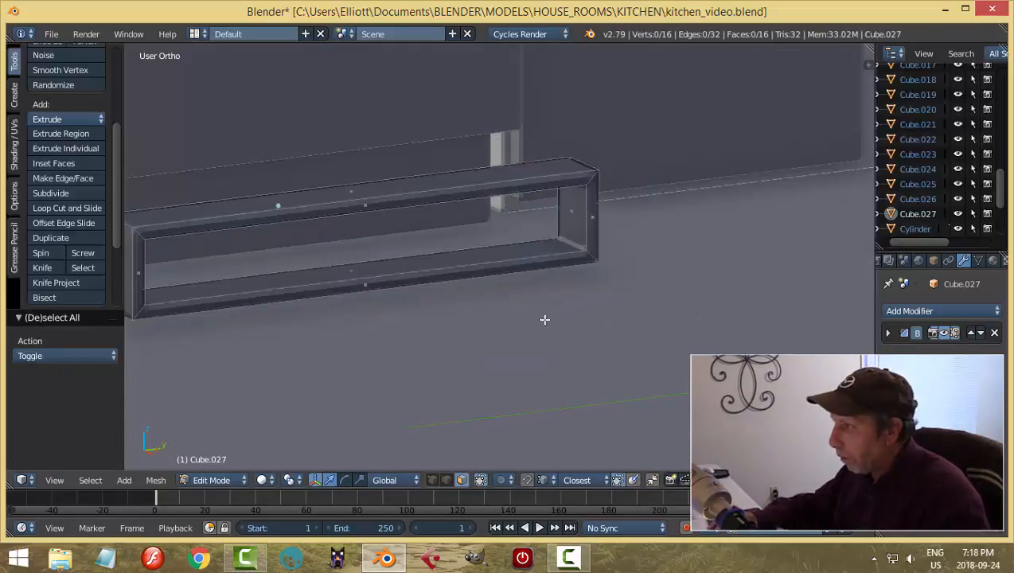
key("Tab")
left_click(382, 314)
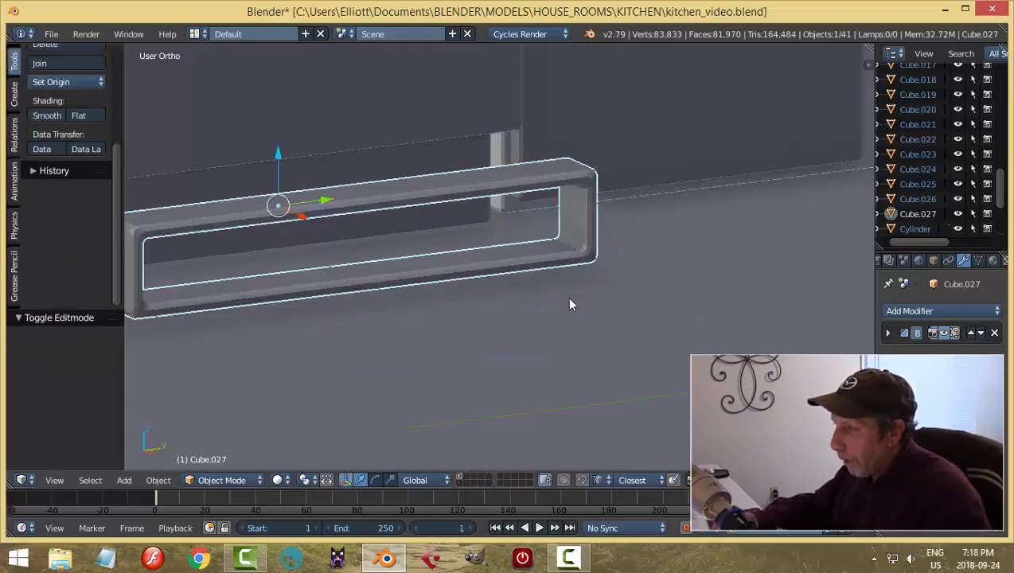
scroll(560, 305, "up", 1)
scroll(589, 282, "up", 2)
middle_click_drag(620, 278, 602, 290)
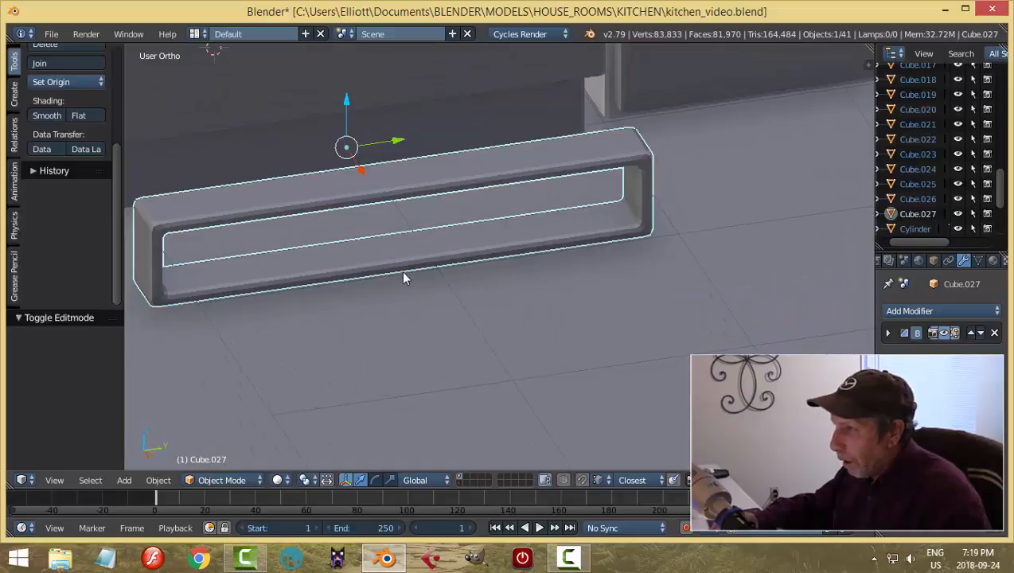
- Add one loop cut around the inside of the base frame's opening, slid close to its front edge
key("Tab")
left_click(548, 256)
middle_click_drag(548, 255, 612, 182)
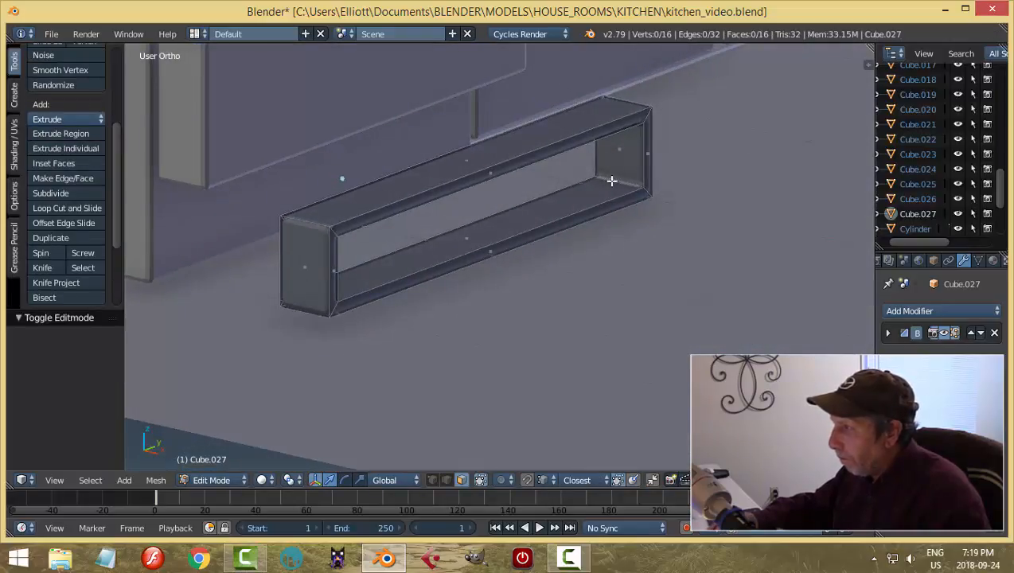
key("ctrl+r")
left_click(616, 183)
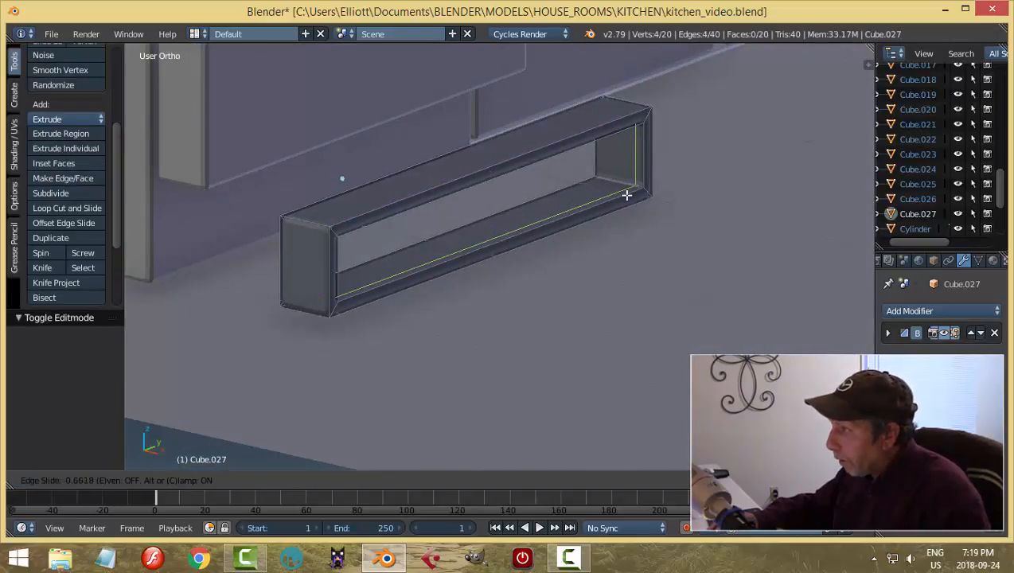
left_click(629, 195)
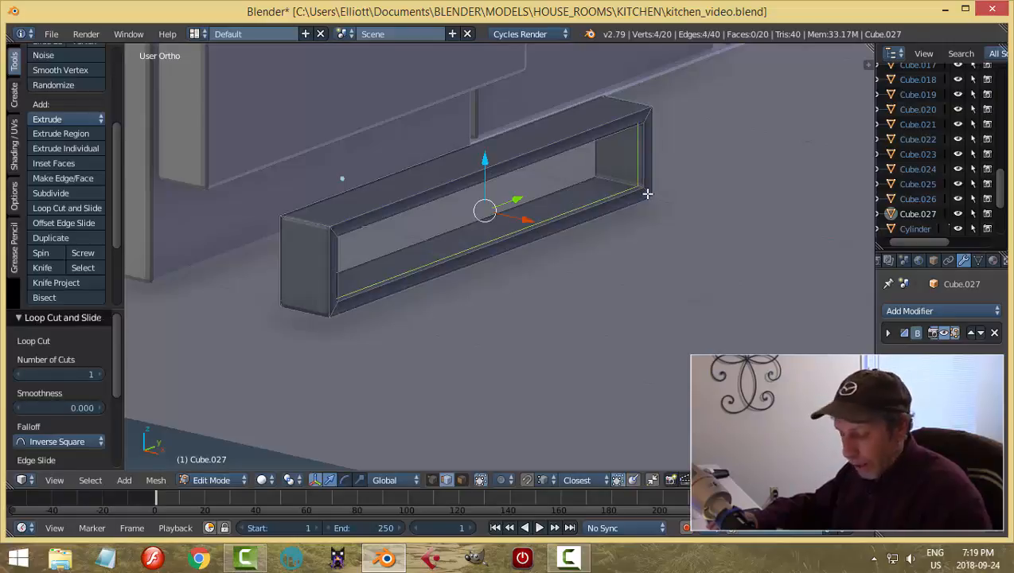
key("a")
key("Tab")
left_click(515, 200)
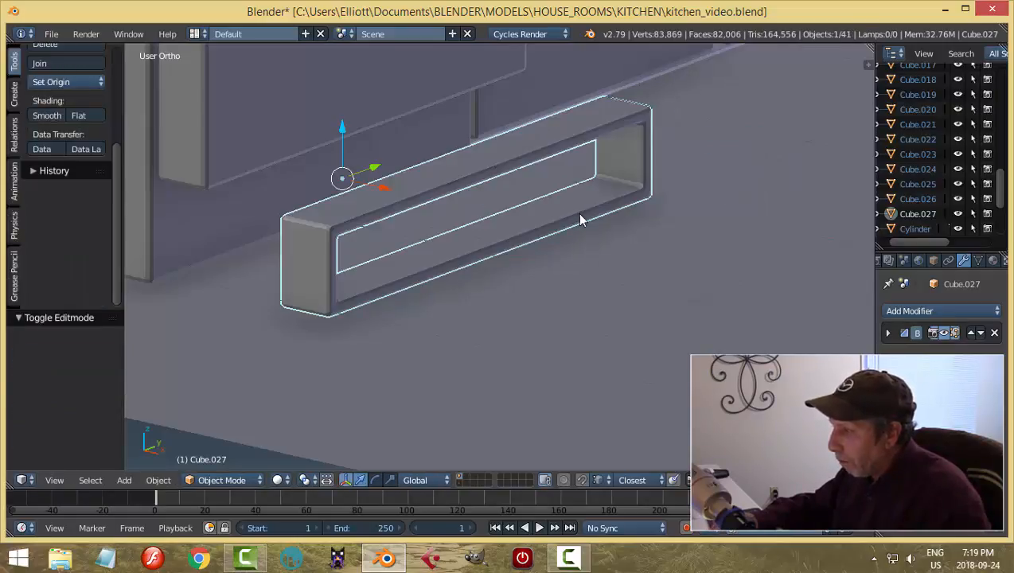
- Reselect the base frame and snap the 3D cursor to it
key("a")
middle_click_drag(615, 223, 571, 216)
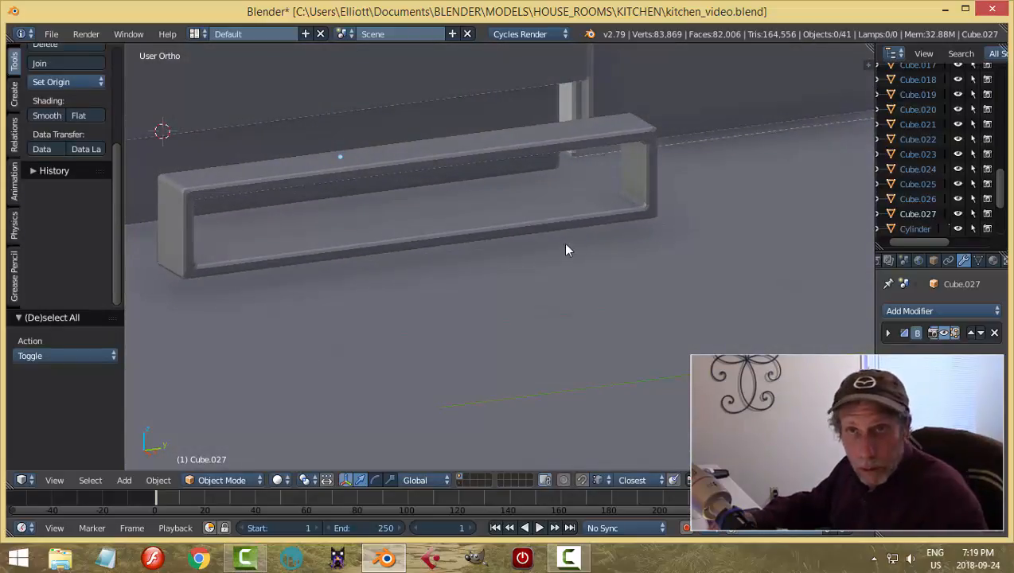
middle_click_drag(587, 264, 607, 261)
right_click(533, 223)
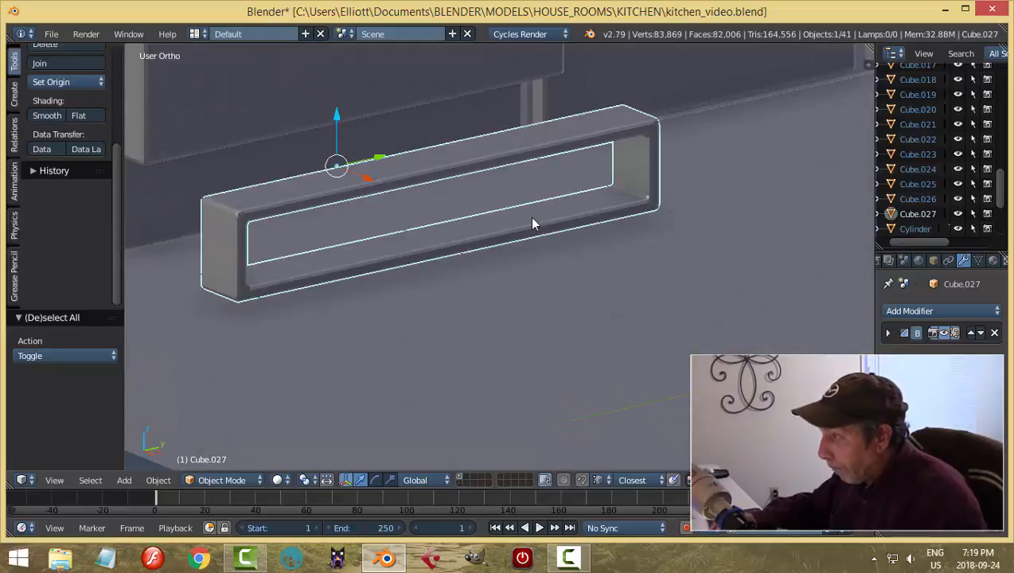
key("shift+s")
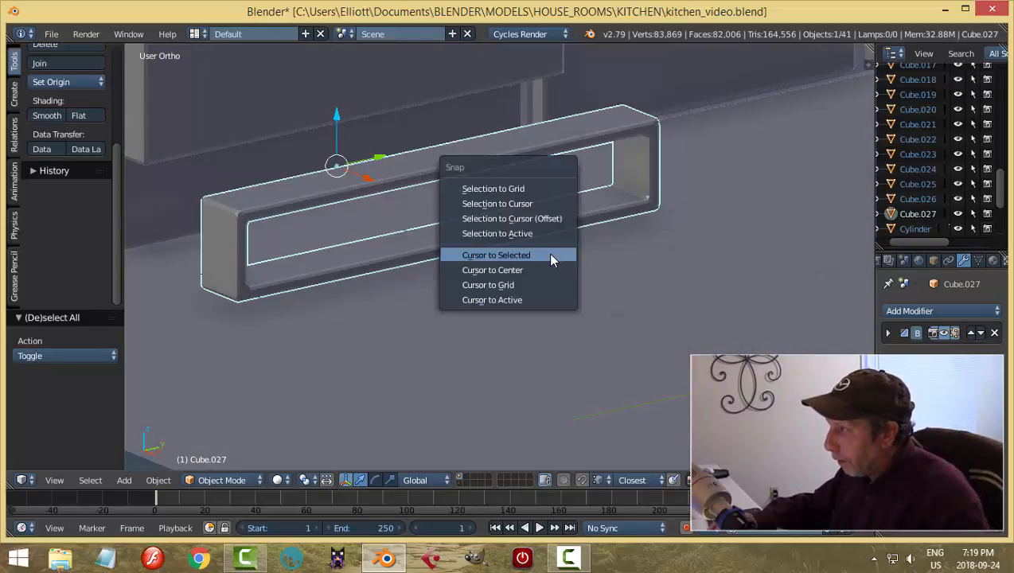
left_click(548, 254)
- Add a cube at the 3D cursor and scale its mesh down to about 0.030 in Edit Mode
scroll(512, 268, "down", 1)
middle_click_drag(514, 275, 488, 263)
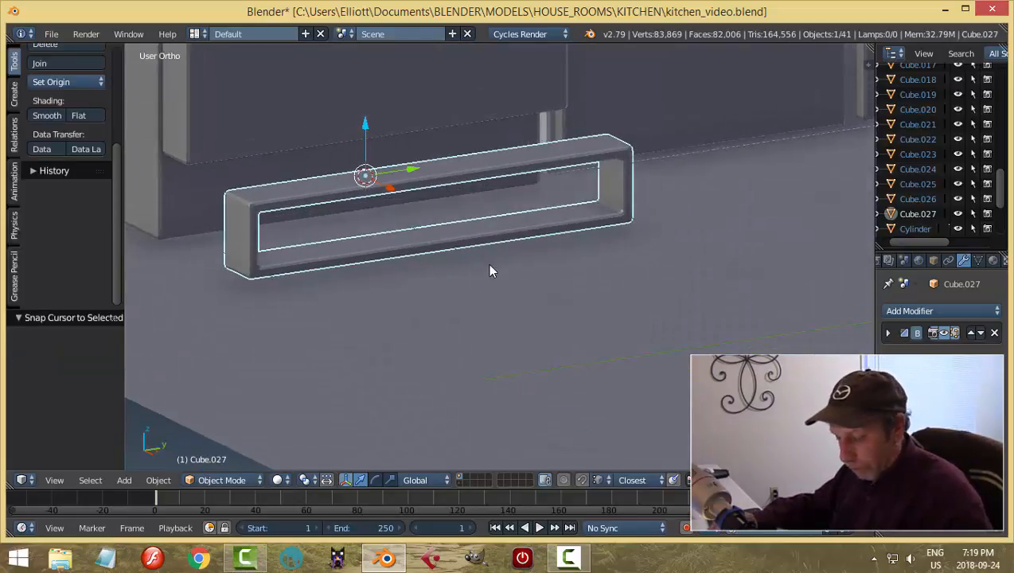
key("shift+a")
mouse_move(488, 265)
left_click(543, 280)
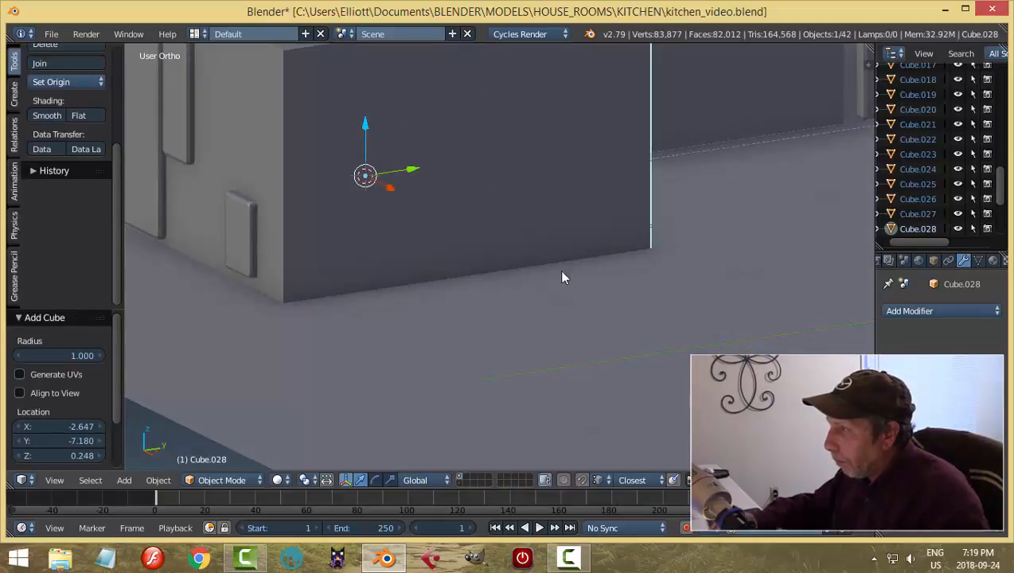
key("Tab")
key("s")
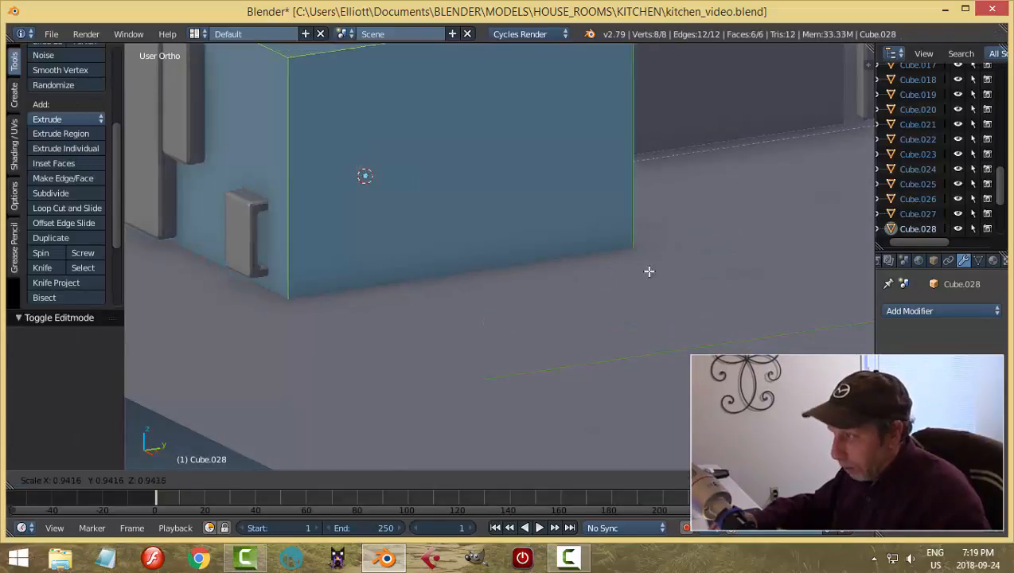
left_click(371, 178)
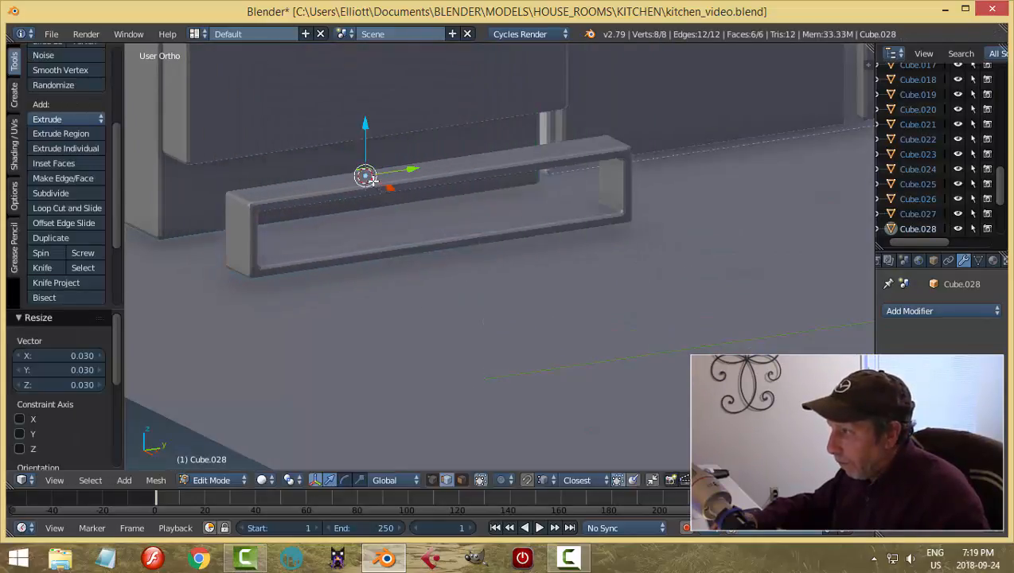
- Move the small cube along X toward the base frame and scale it by about 0.852
left_click_drag(390, 189, 418, 227)
middle_click_drag(453, 210, 464, 177)
middle_click_drag(523, 197, 447, 227)
key("s")
left_click(494, 214)
- Stretch the small cube along Y by about 7.673 and again by about 5.347 to span the frame opening
key("s")
key("y")
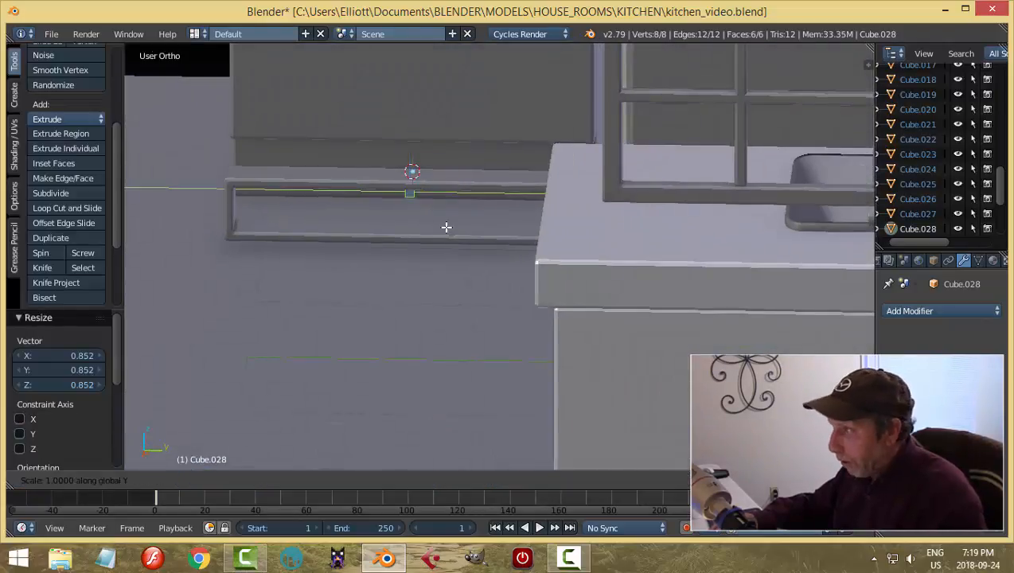
left_click(793, 239)
middle_click_drag(637, 247, 596, 272)
key("s")
key("y")
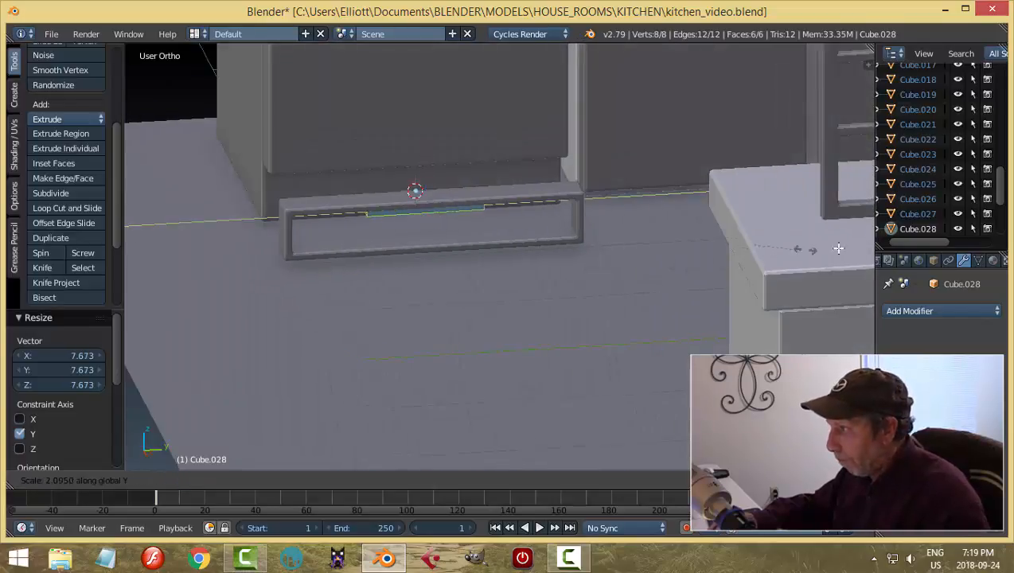
left_click(649, 245)
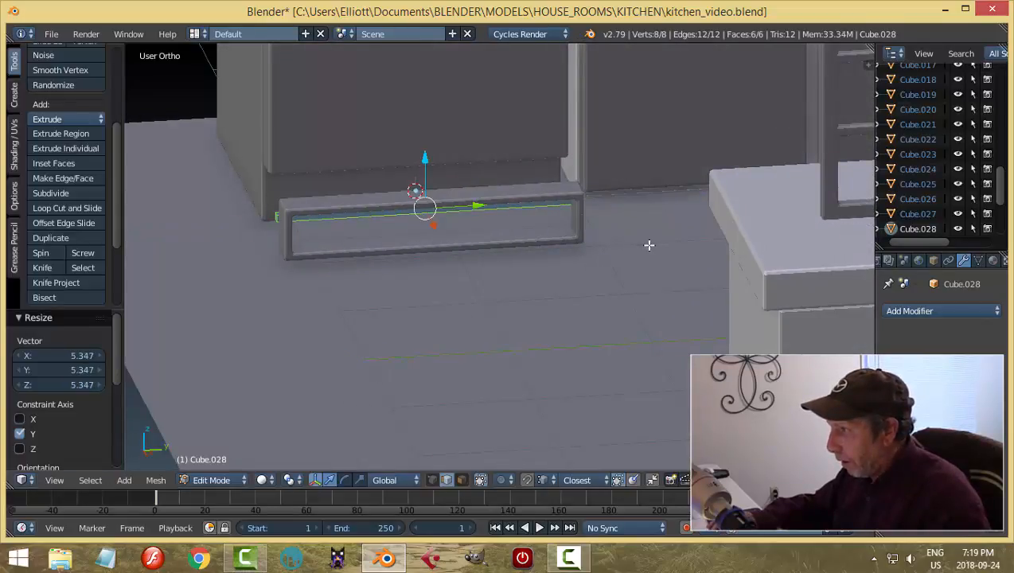
- Move the thin bar about 0.202 along X into the base frame and about 0.025 along Y to centre it
middle_click_drag(503, 258, 546, 282)
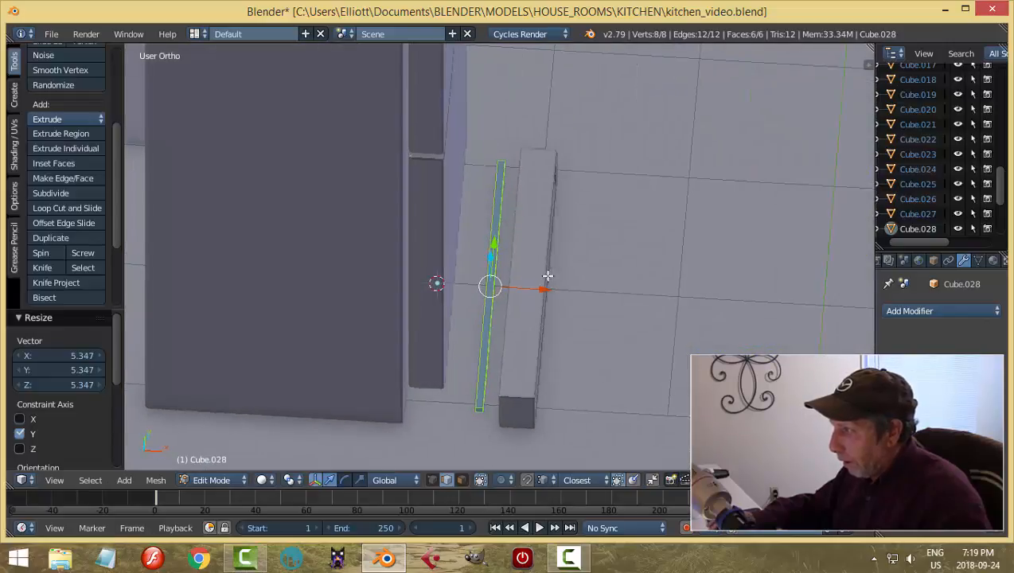
key("g")
key("x")
left_click(575, 297)
middle_click_drag(605, 303, 463, 248)
key("g")
key("y")
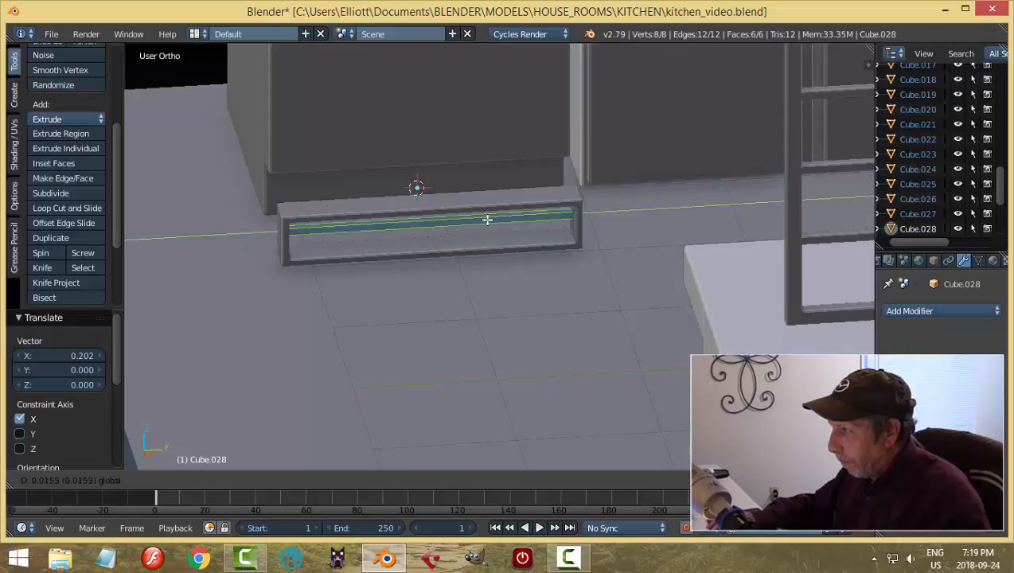
left_click(486, 220)
key("KP_3")
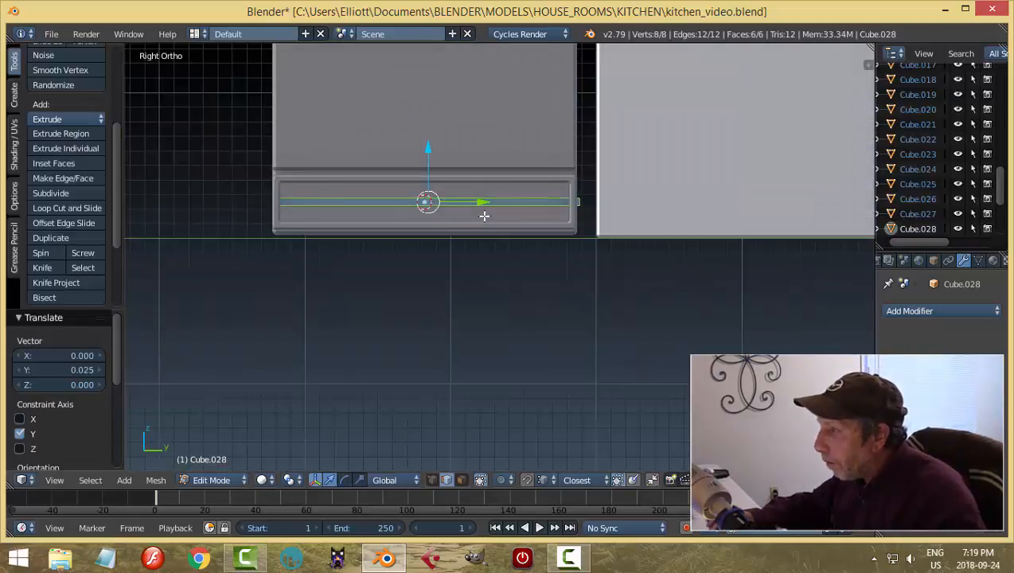
- Move the thin bar about -0.026 along Y and scale it by 0.964 along Y to fit the frame opening
key("g")
key("y")
left_click(478, 202)
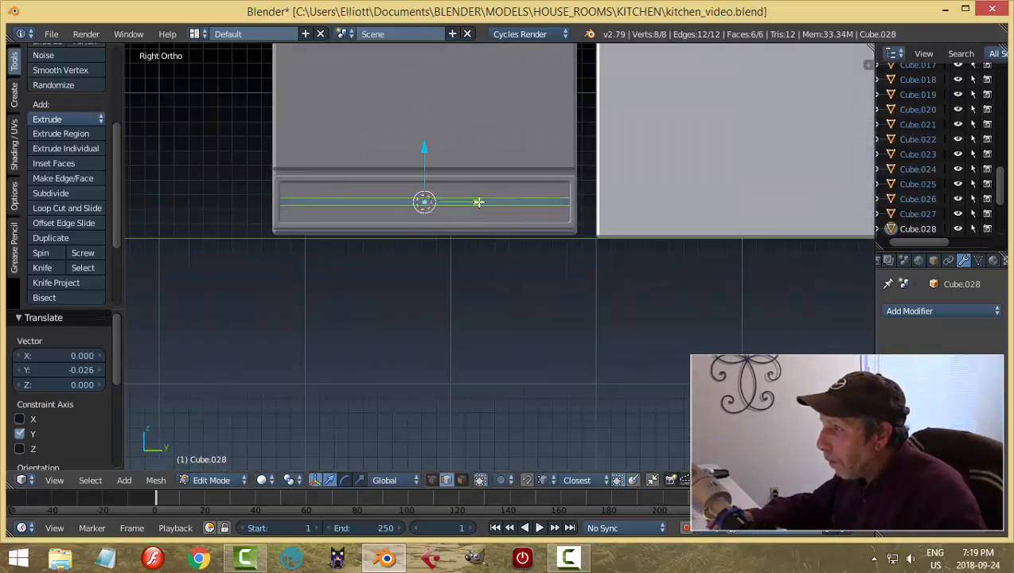
key("s")
left_click(551, 228)
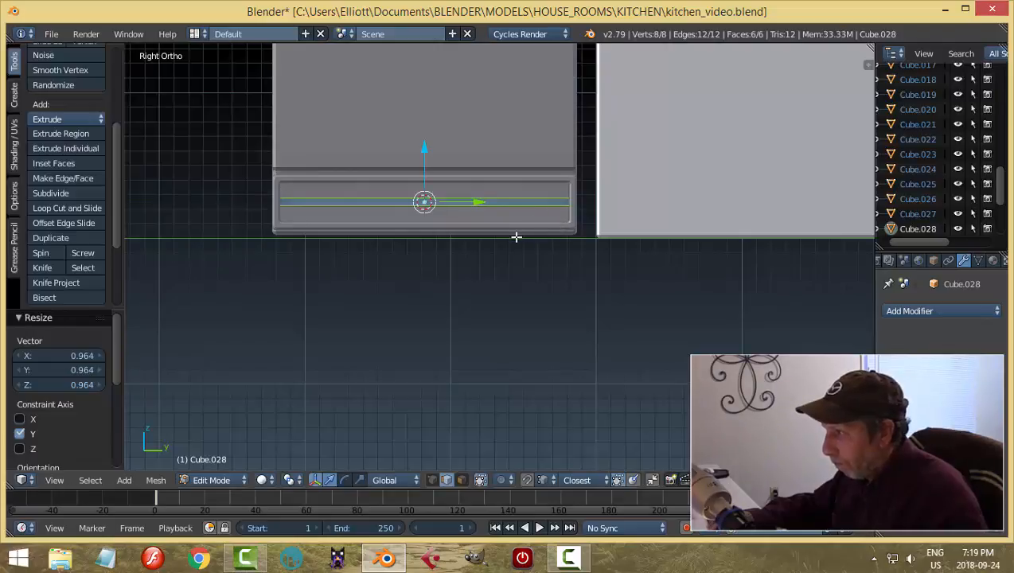
- Scale the thin bar along Z by about 0.86 to make it slimmer
mouse_move(516, 237)
middle_mouse_down()
mouse_move(571, 254)
mouse_move(539, 268)
mouse_move(500, 242)
mouse_move(509, 244)
middle_mouse_up()
key("s")
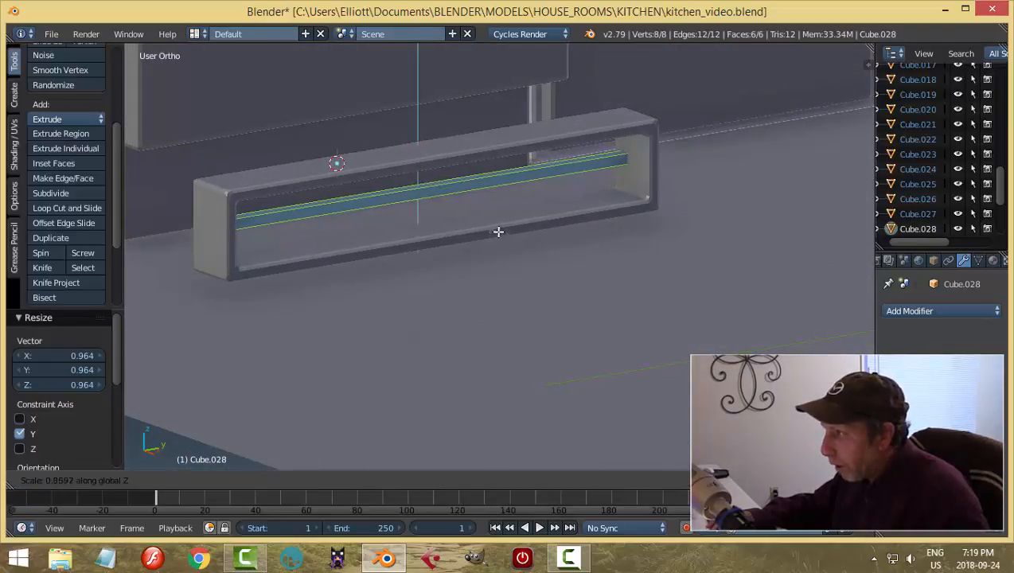
left_click(497, 229)
- Delete the long rear face of the thin bar in face select mode
key("a")
middle_click_drag(435, 224, 583, 225)
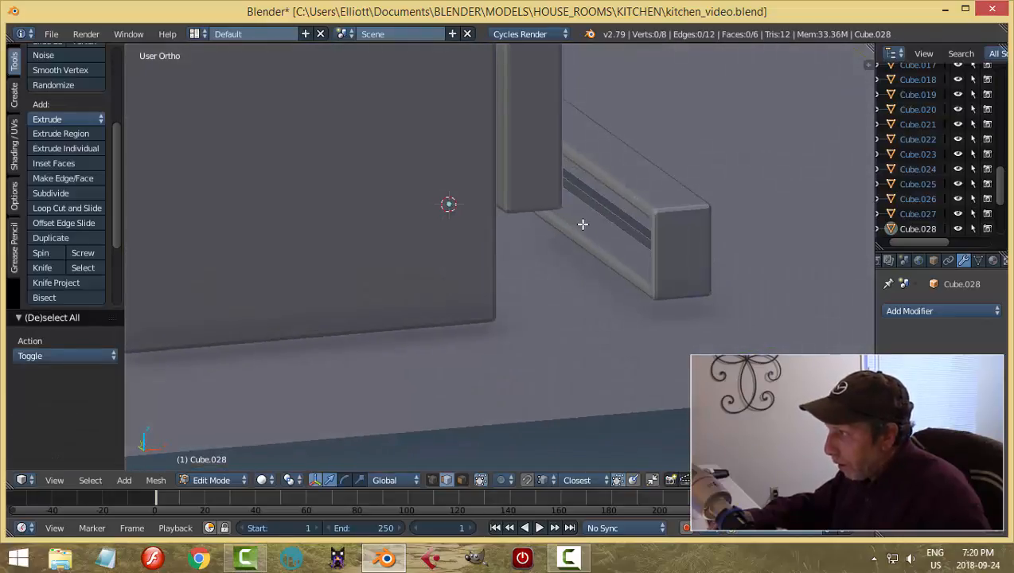
key("ctrl+Tab")
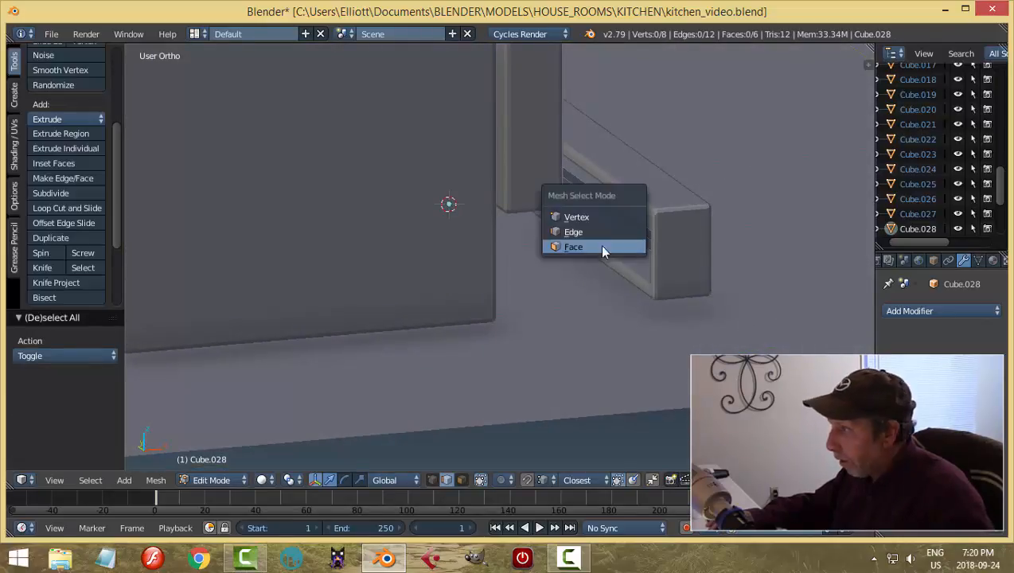
left_click(578, 247)
right_click(597, 208)
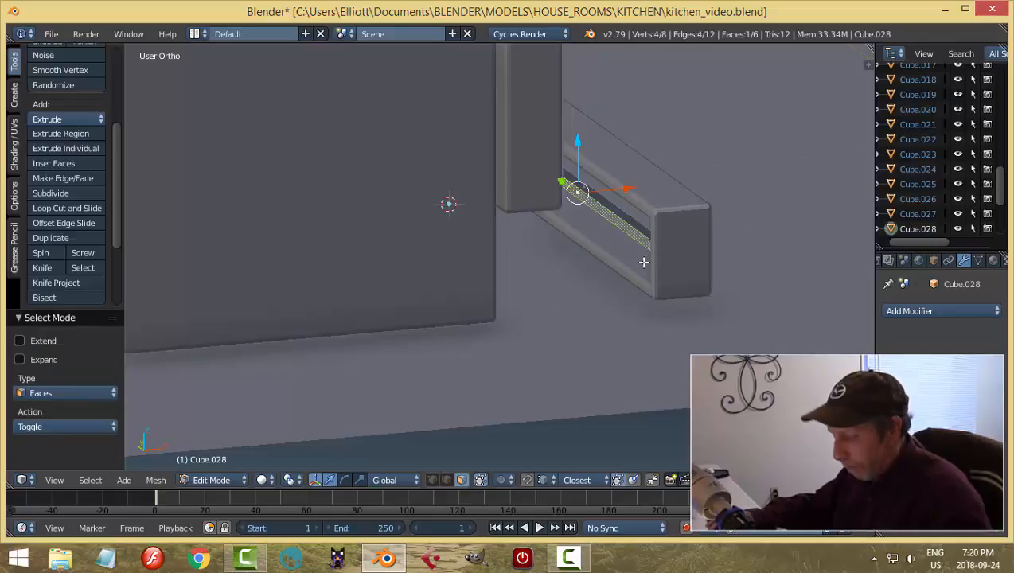
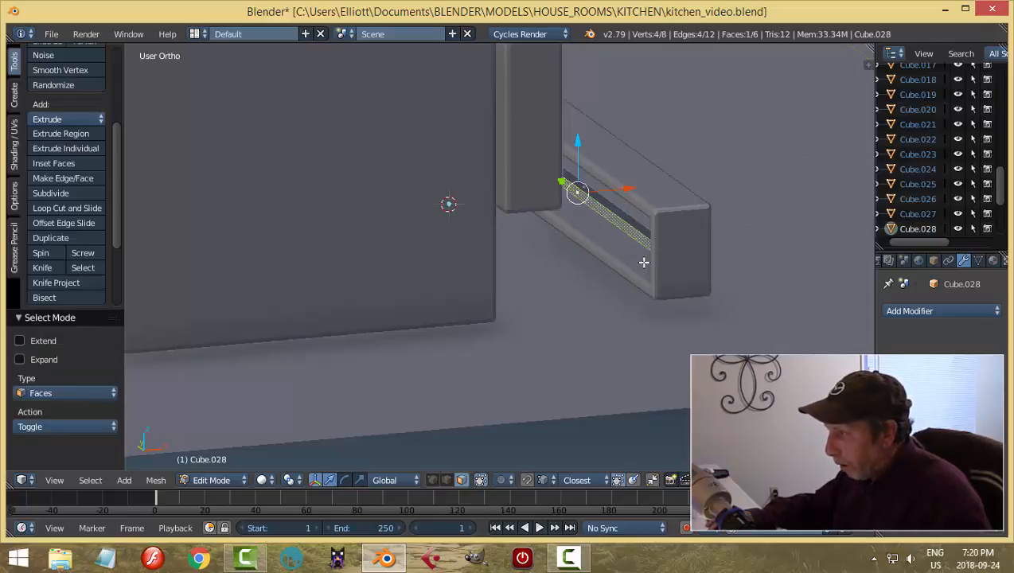
key("x")
left_click(645, 268)
- Bevel the two long front edges of the bar by 0.012 in edge select mode
middle_click_drag(688, 275, 530, 281)
key("ctrl+Tab")
left_click(476, 267)
scroll(428, 228, "up", 3)
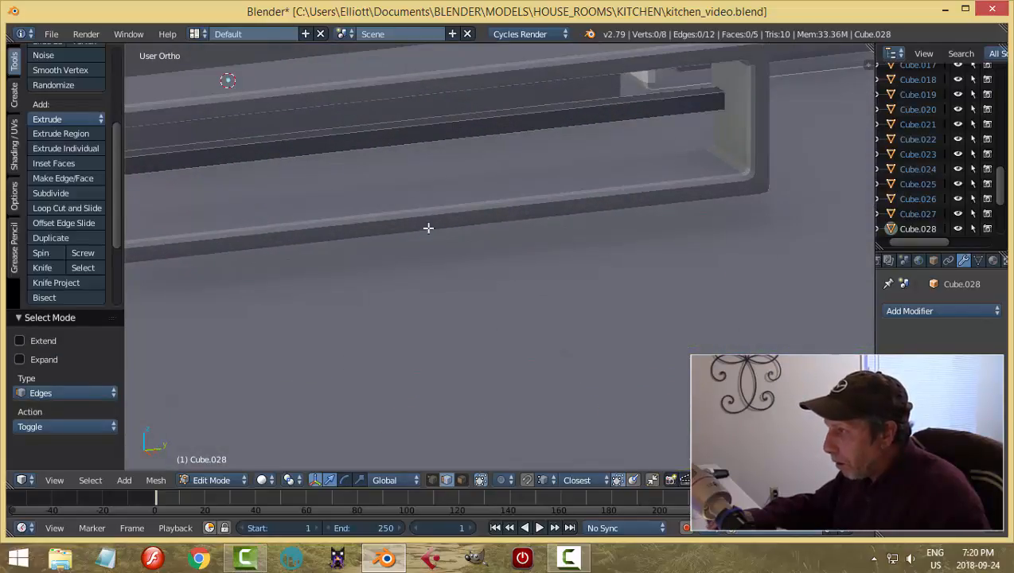
middle_click_drag(468, 223, 491, 229)
right_click(481, 175)
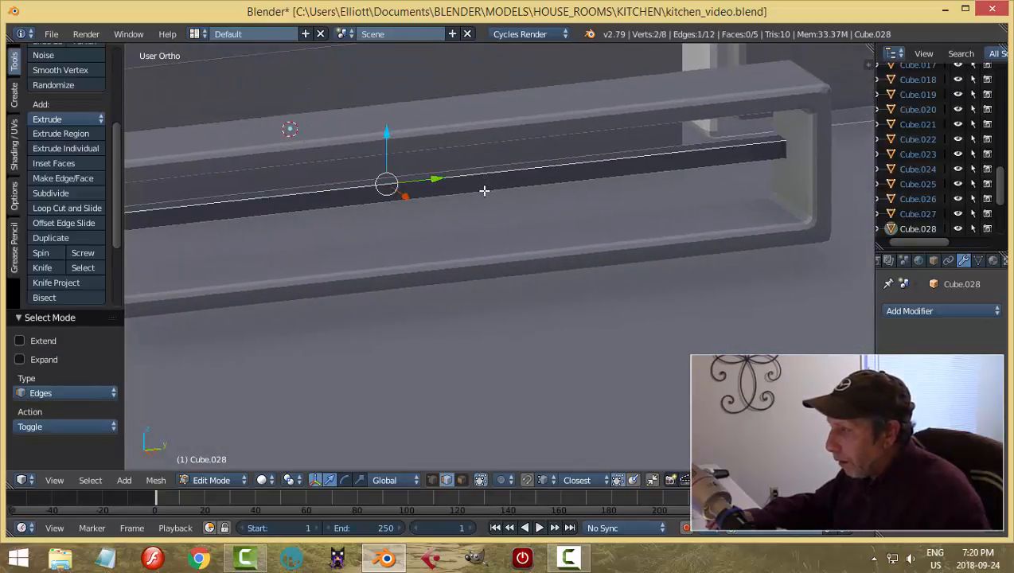
right_click(495, 198, "shift")
key("ctrl+b")
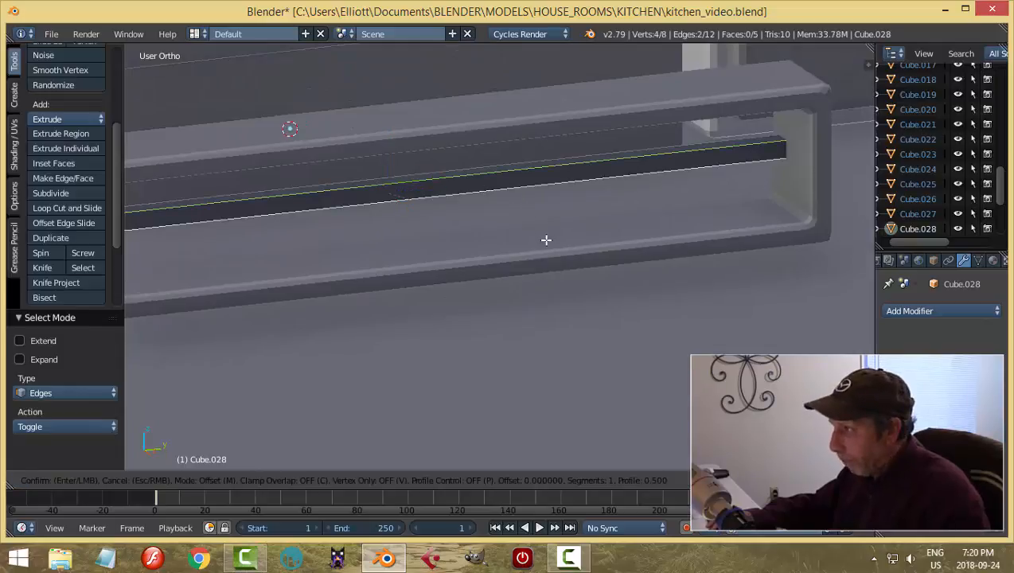
left_click(553, 246)
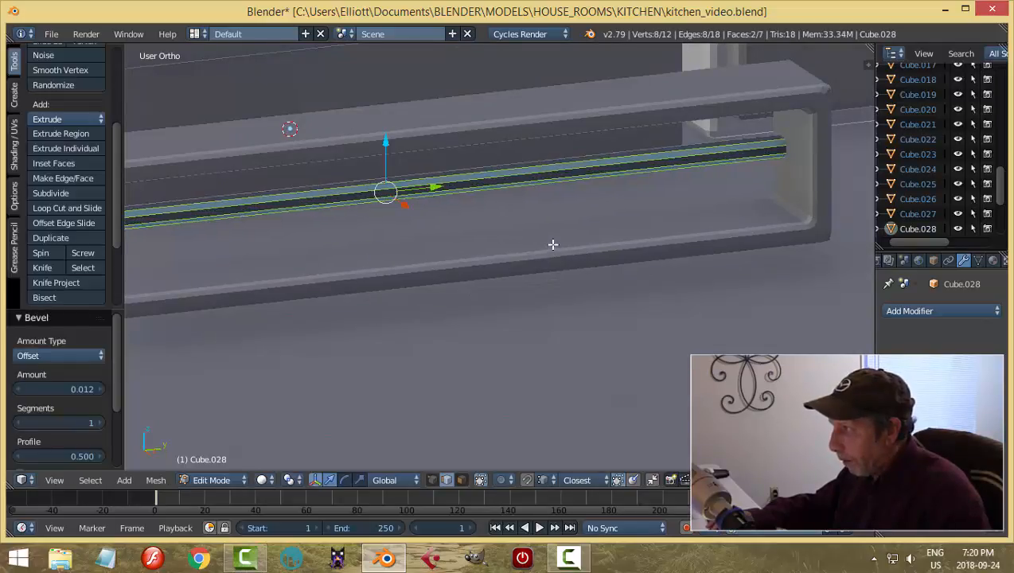
- Return to Object Mode and set the bar's origin to its geometry
key("Tab")
scroll(580, 233, "down", 2)
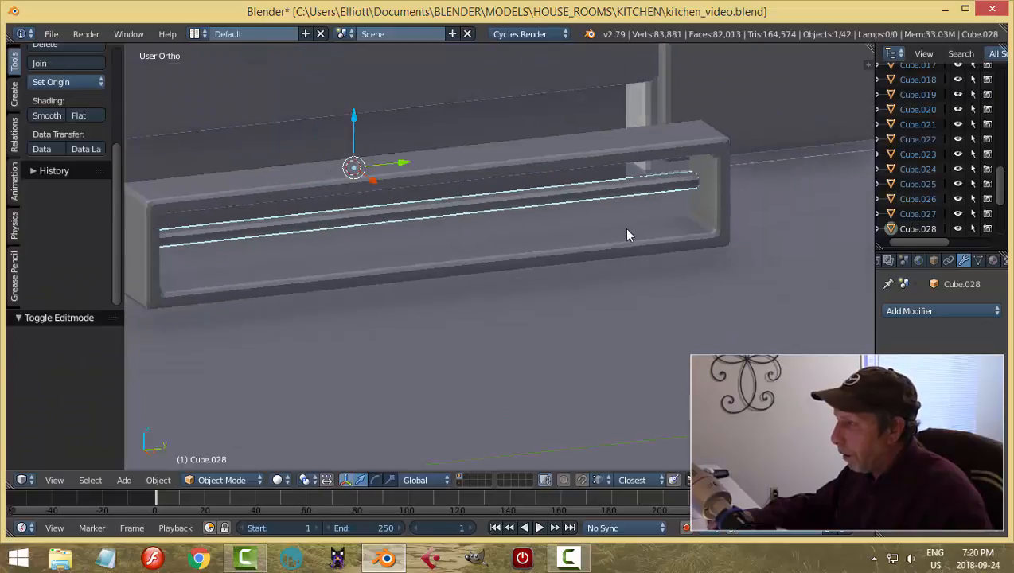
scroll(609, 231, "up", 3)
right_click(502, 207)
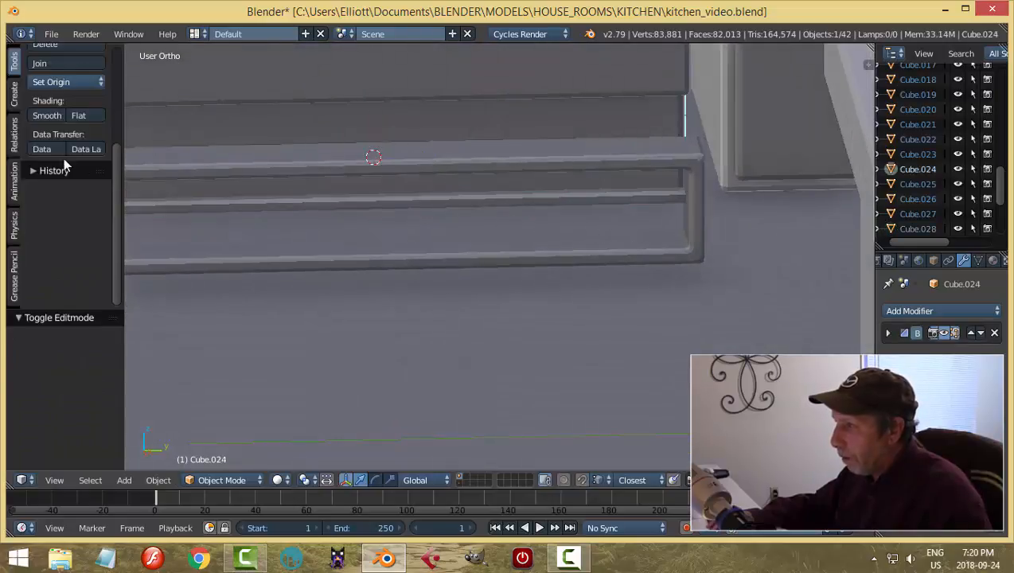
right_click(302, 207)
left_click(51, 82)
left_click(88, 118)
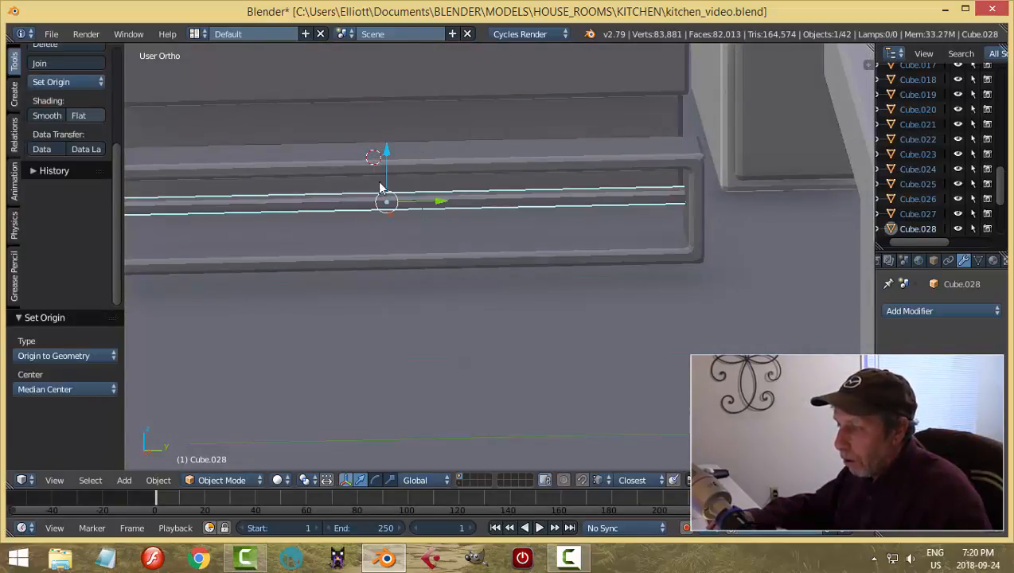
- Rotate the bar about 18° around the Y axis
scroll(502, 231, "down", 2)
middle_click_drag(502, 231, 457, 244)
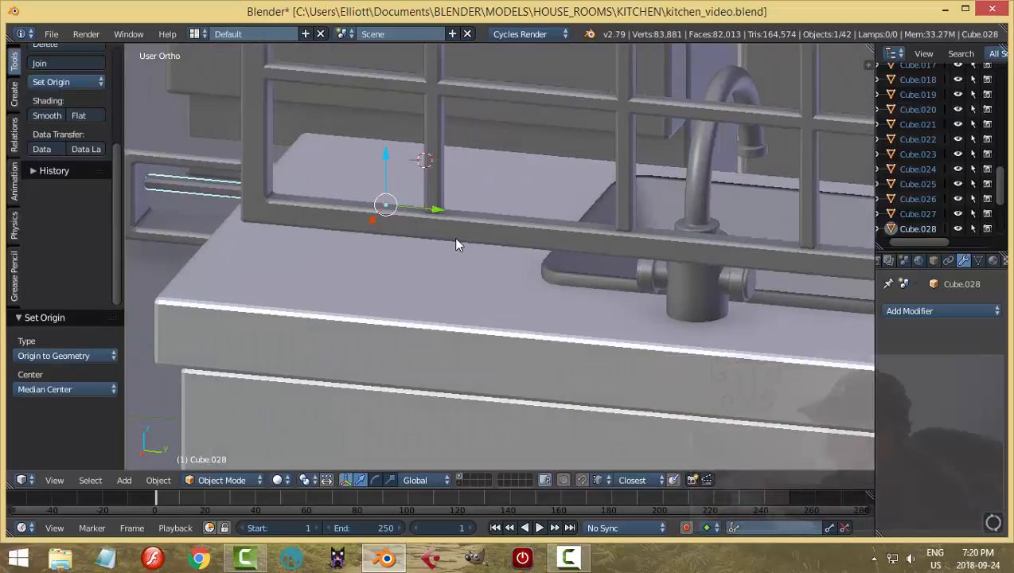
key("r")
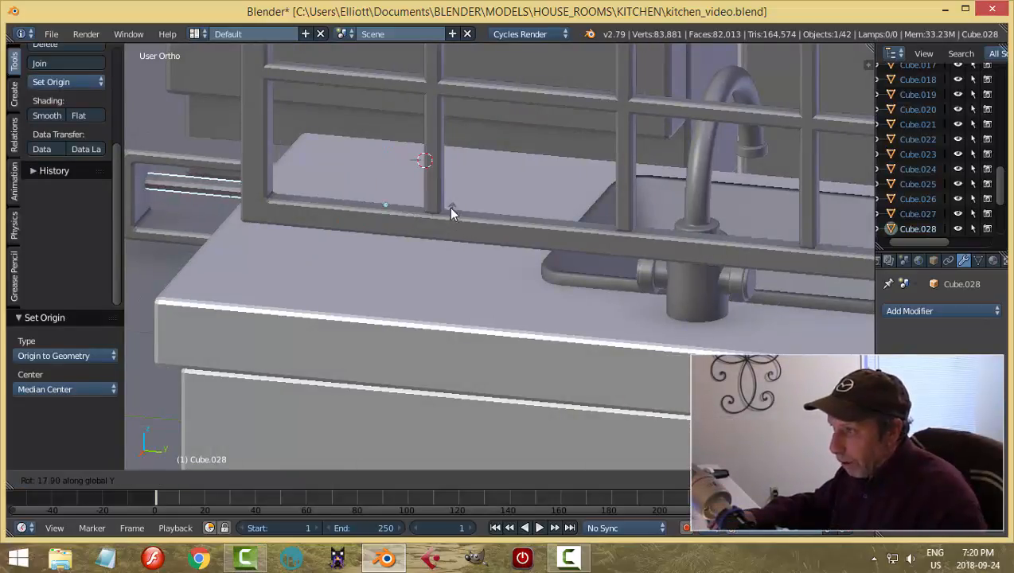
left_click(447, 211)
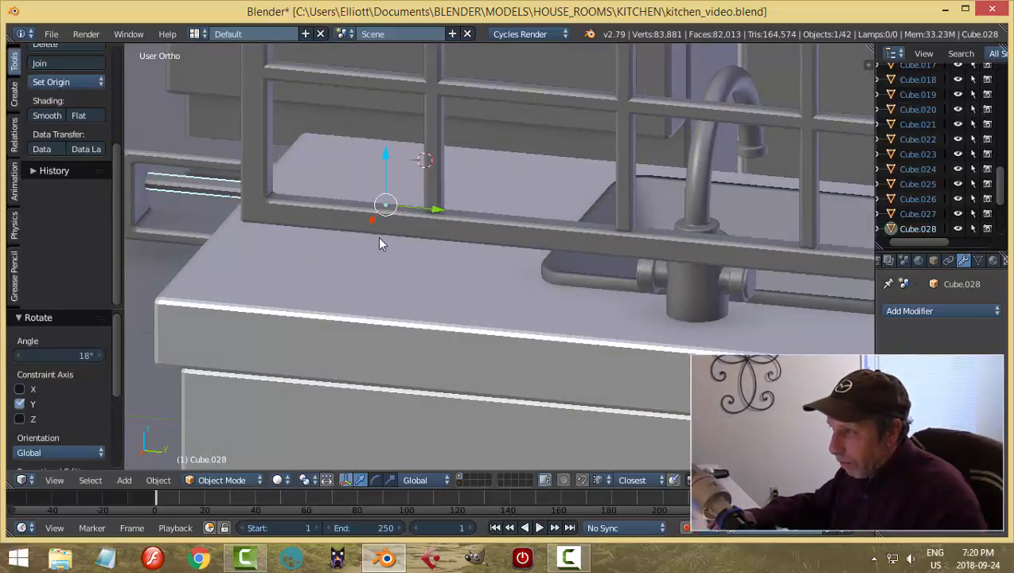
- Raise the bar along Z by about 0.071 and another 0.030 to the upper edge of the frame opening
middle_click_drag(379, 237, 401, 185)
left_click_drag(403, 163, 409, 154)
middle_click_drag(419, 163, 496, 211)
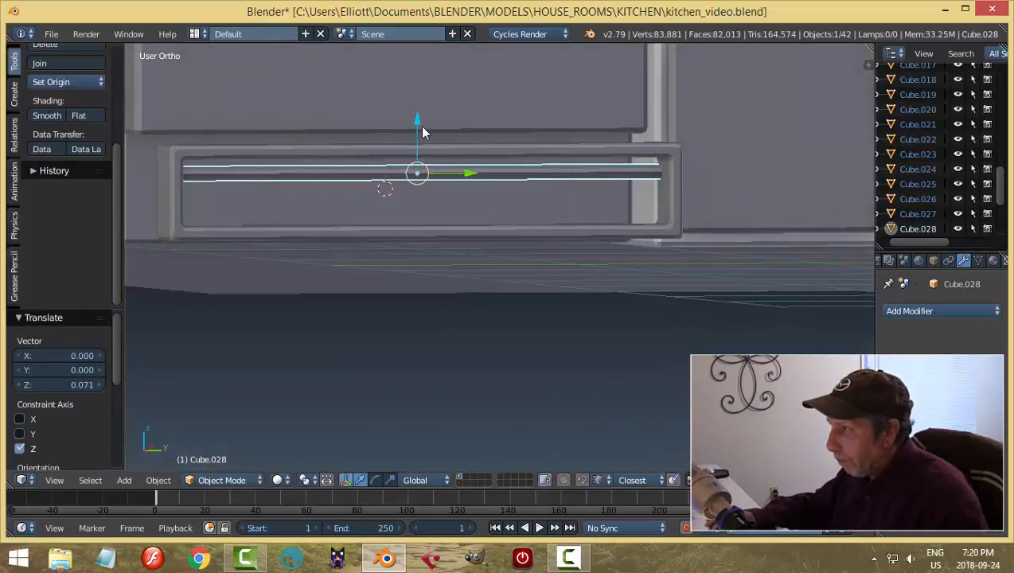
left_click_drag(423, 132, 417, 114)
middle_click_drag(636, 207, 669, 256)
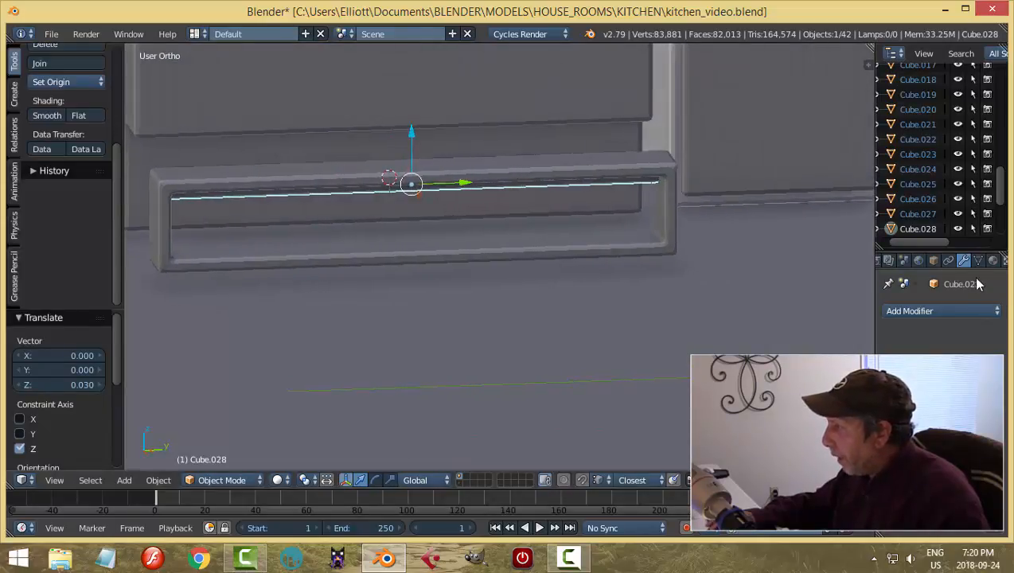
- Add an Array modifier to the bar with a relative Z offset of -1.000
left_click(923, 310)
left_click(703, 45)
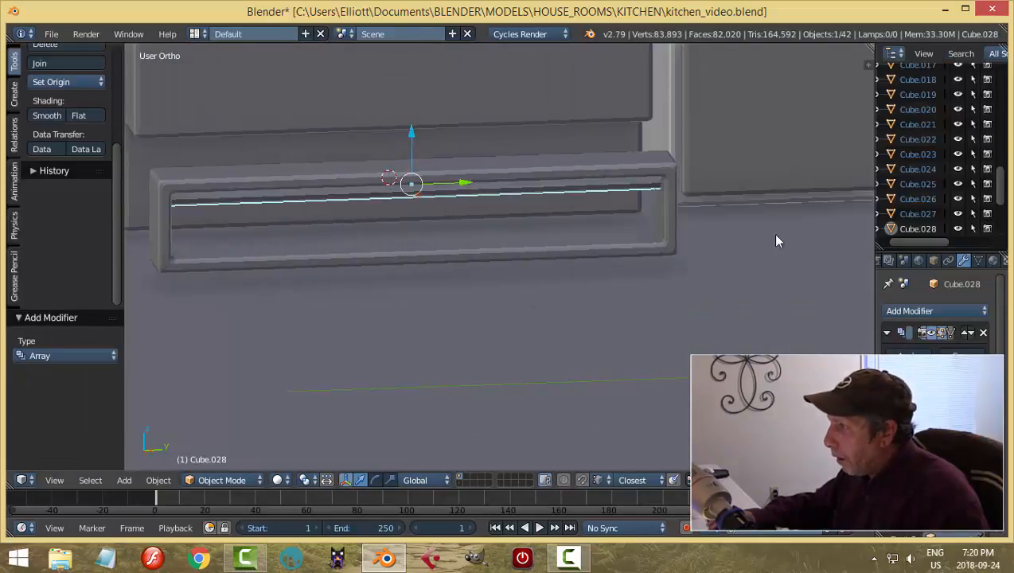
left_click_drag(965, 463, 944, 464)
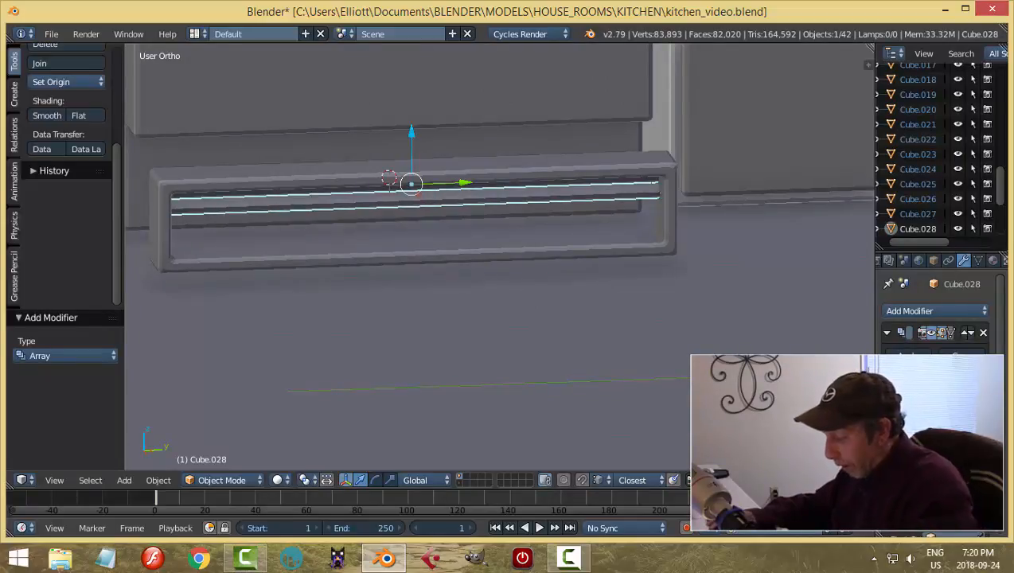
key("Return")
- Raise the array count to 6 so the bars fill the frame opening
left_click(980, 393)
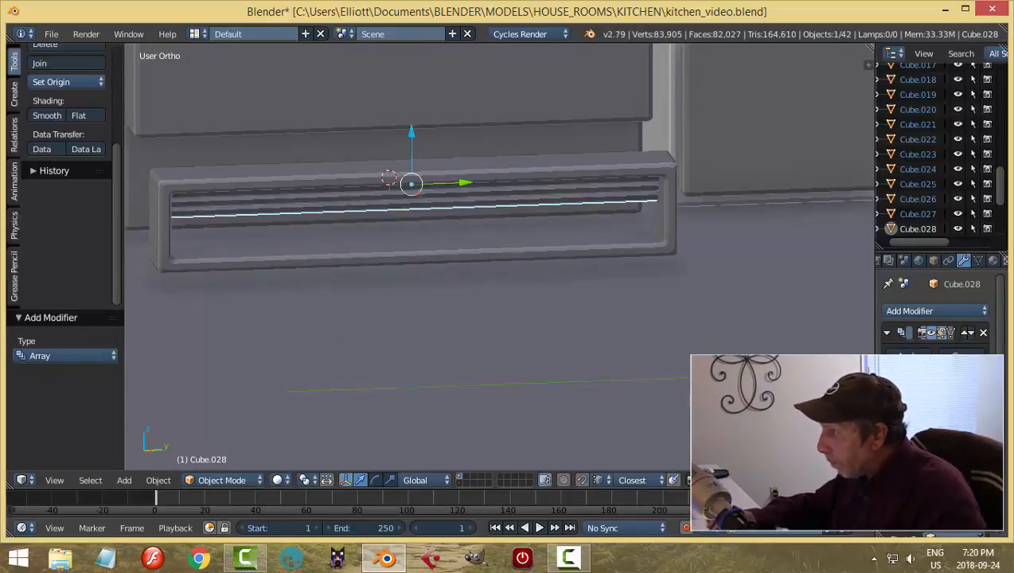
left_click(981, 394)
left_click(981, 394)
left_click(981, 394)
left_click(980, 394)
middle_click_drag(638, 338, 697, 362)
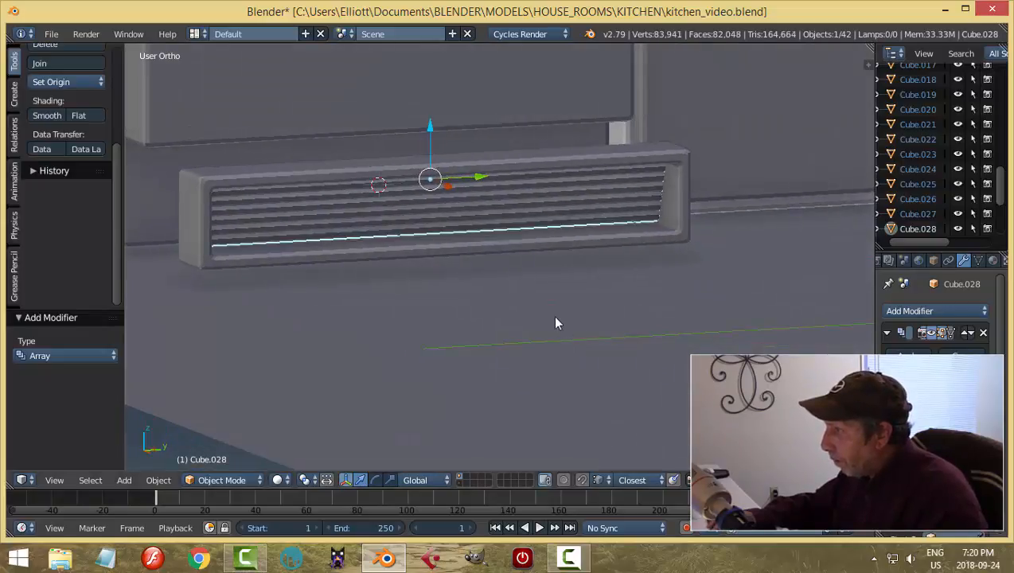
- Apply rotation and scale to the arrayed bars and move them into place within the frame
key("a")
middle_click_drag(571, 320, 577, 220)
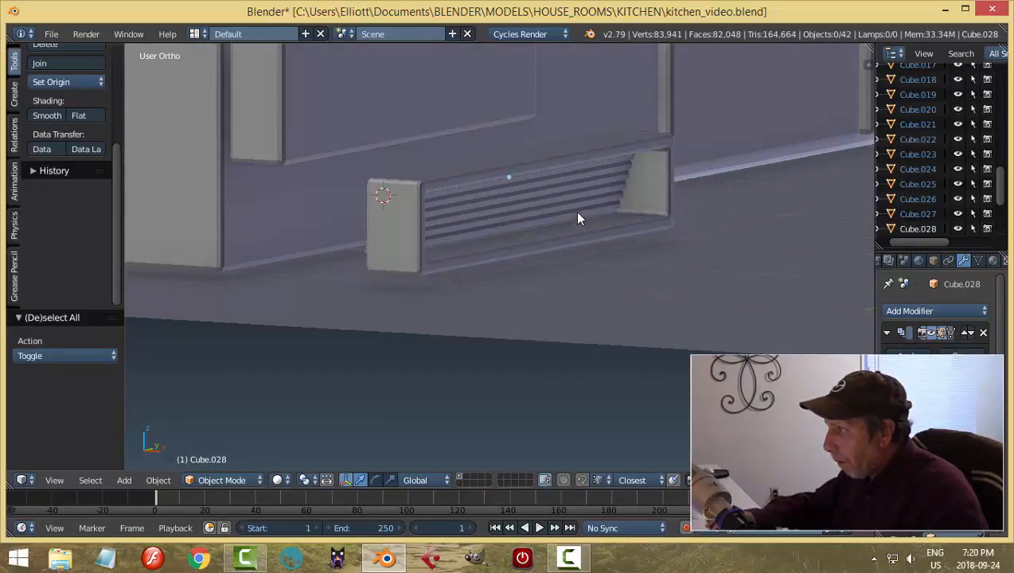
right_click(577, 219)
middle_click_drag(589, 281, 629, 277)
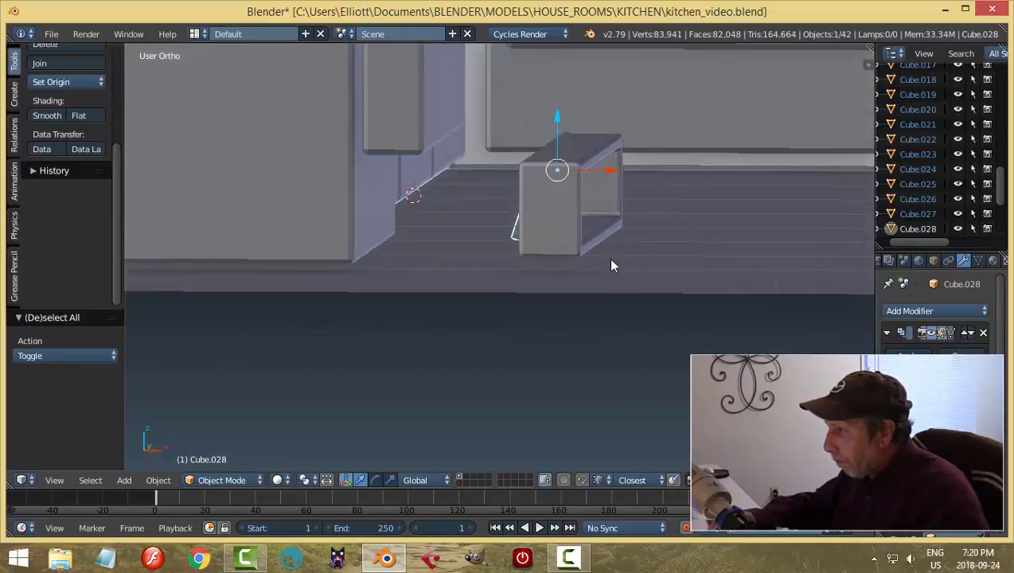
key("ctrl+a")
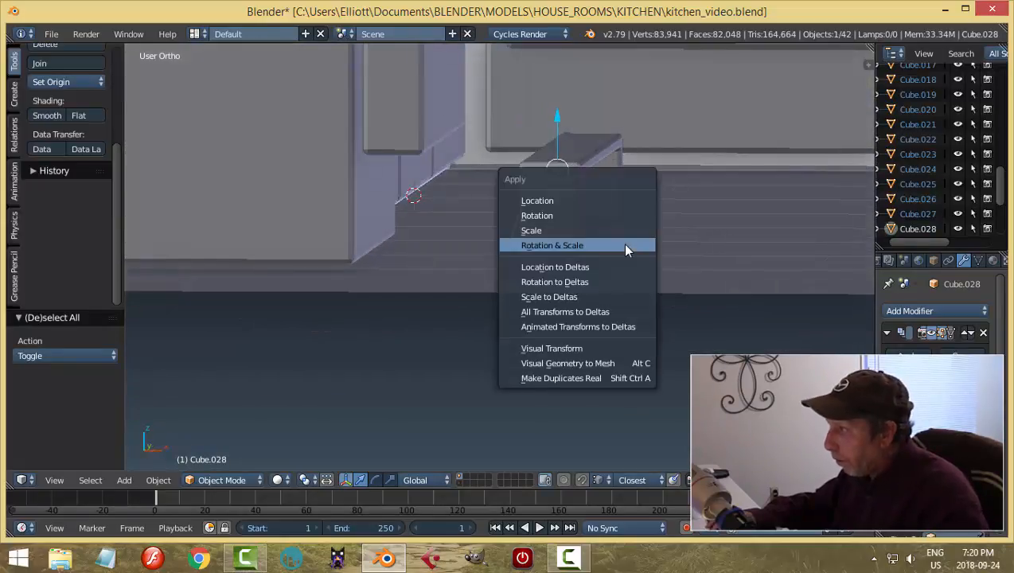
left_click(623, 244)
mouse_move(635, 284)
middle_mouse_down()
mouse_move(595, 283)
mouse_move(645, 277)
mouse_move(564, 245)
mouse_move(536, 254)
mouse_move(575, 277)
mouse_move(642, 280)
mouse_move(650, 256)
mouse_move(641, 219)
mouse_move(626, 239)
mouse_move(632, 268)
middle_mouse_up()
key("g")
left_click(620, 188)
- Apply the Array modifier on the grille bars and the Bevel modifier on the base frame
key("a")
right_click(593, 214)
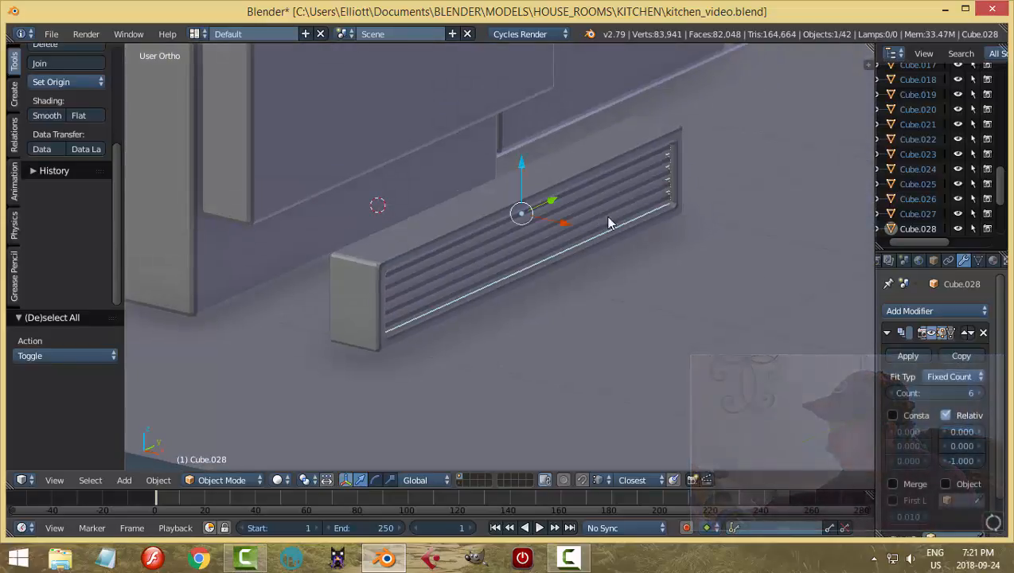
left_click(908, 356)
right_click(592, 171)
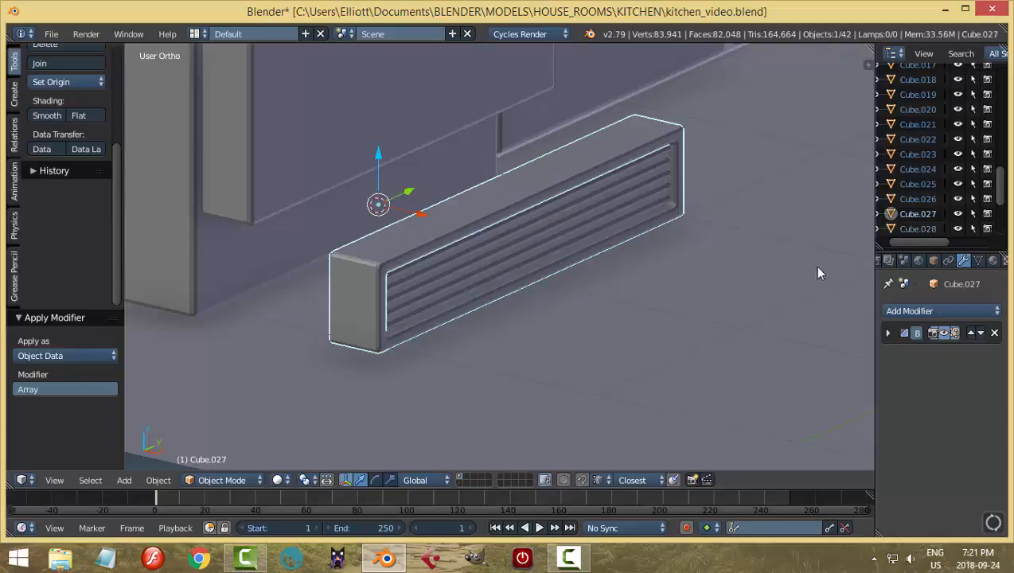
left_click(888, 333)
left_click(895, 348)
- Join the grille bars with the base frame and move the grille -0.640 along X to the refrigerator's front
right_click(632, 205)
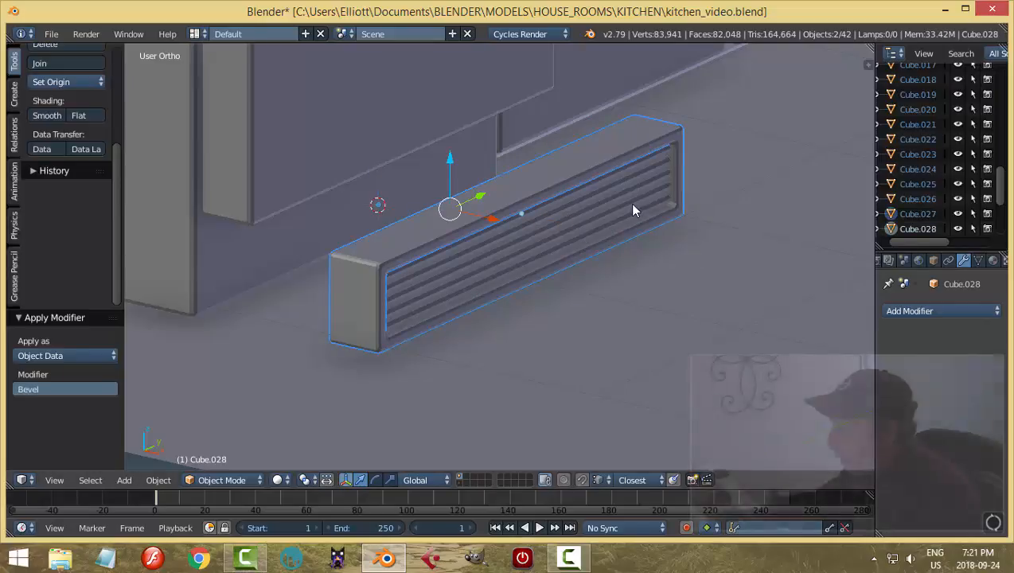
key("ctrl+j")
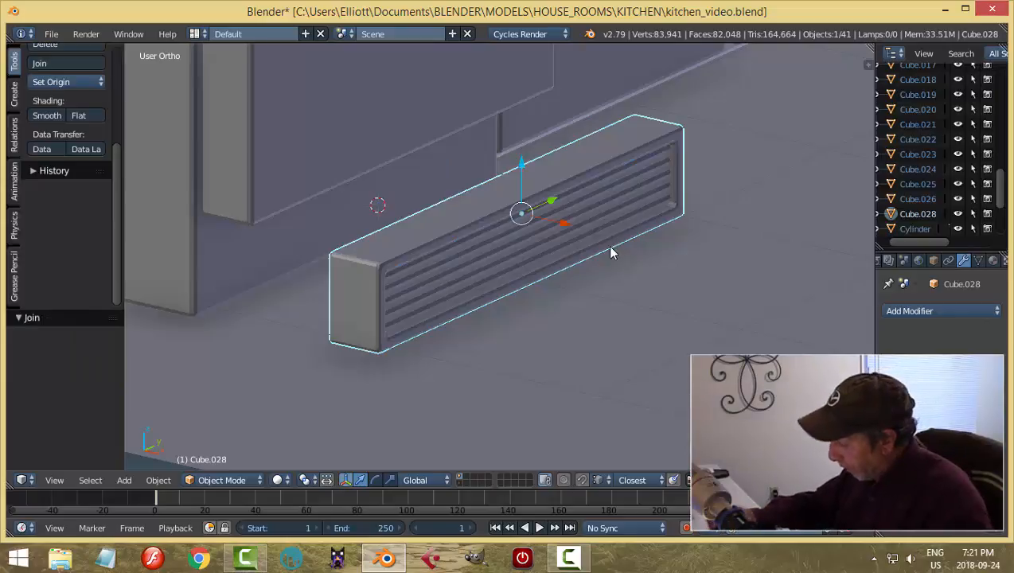
key("KP_1")
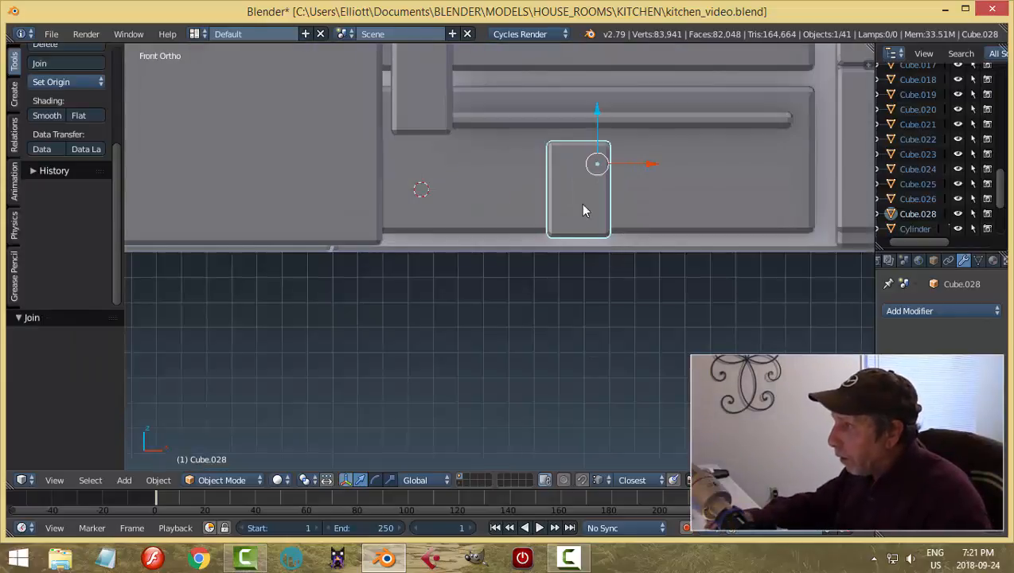
left_click_drag(650, 166, 494, 193)
scroll(550, 184, "down", 5)
middle_click_drag(562, 162, 523, 250, "shift")
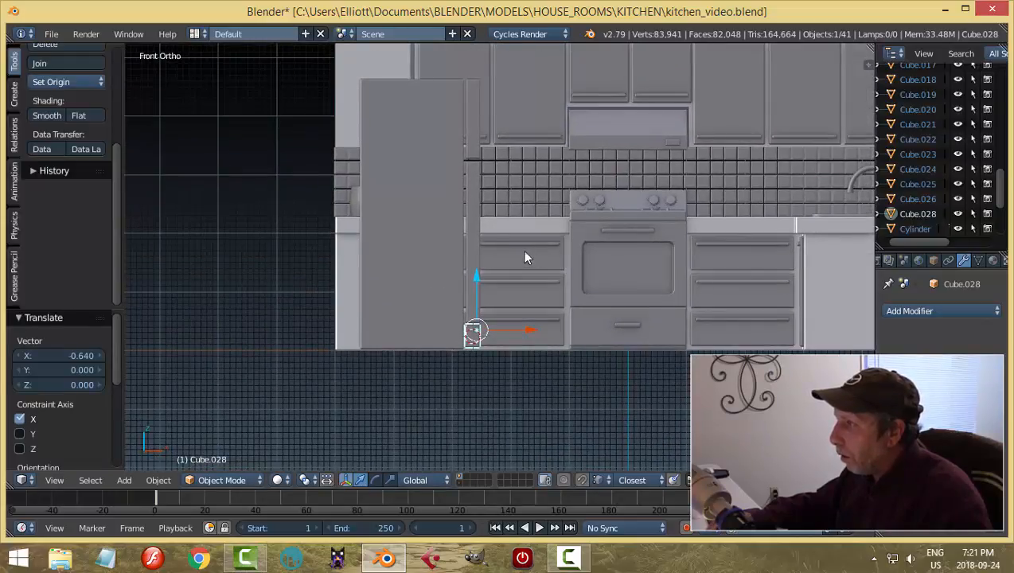
- Select both refrigerator doors and move them -0.013 along X toward the refrigerator body
right_click(476, 215)
right_click(474, 124, "shift")
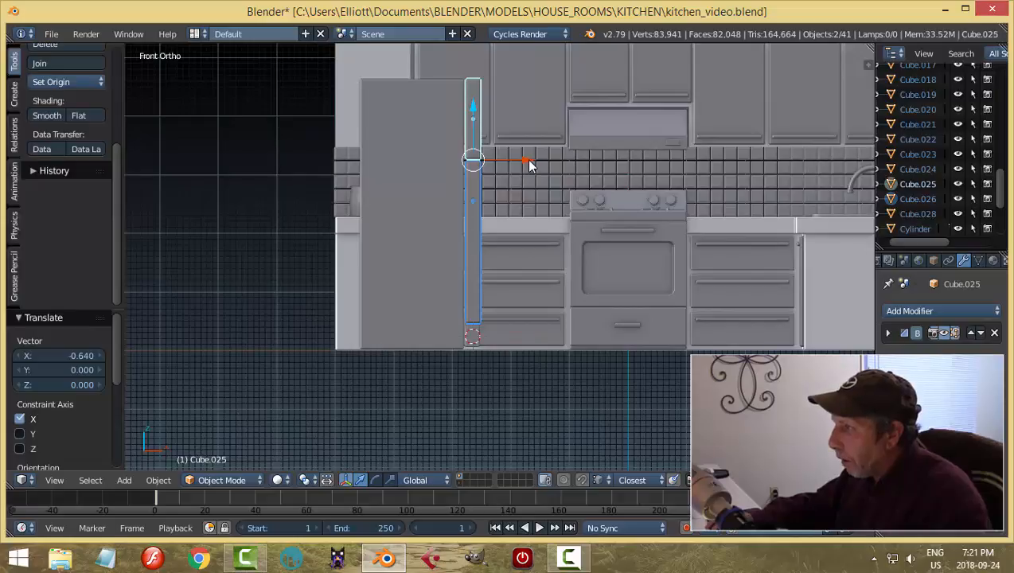
left_click_drag(529, 159, 525, 160)
scroll(568, 273, "up", 5)
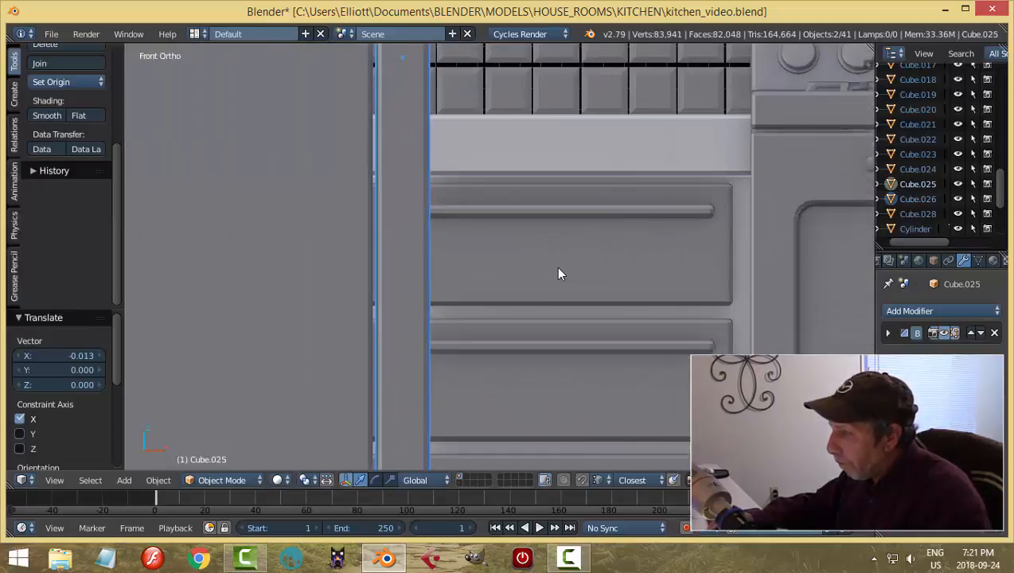
scroll(560, 272, "down", 1)
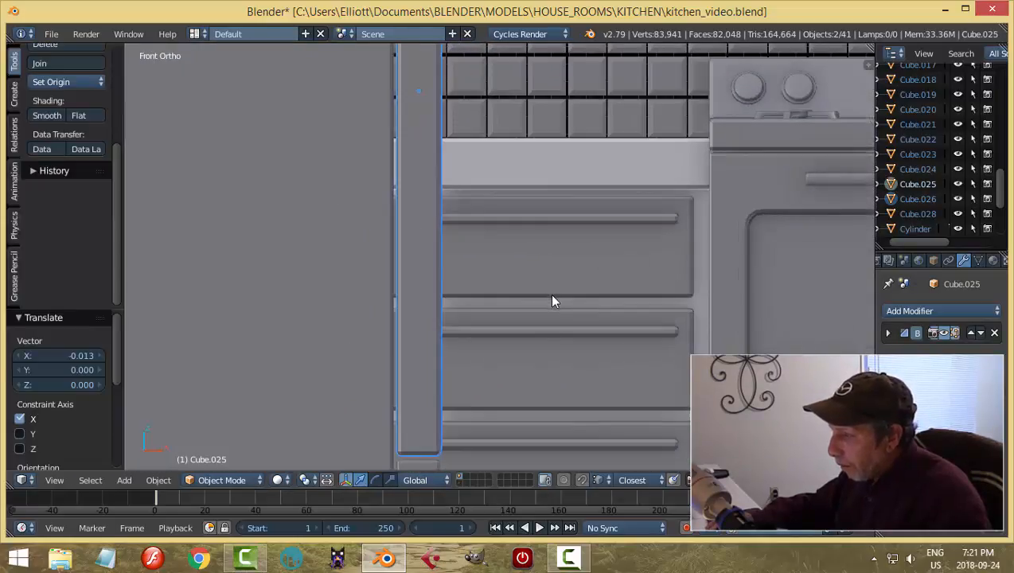
- Snap the 3D cursor to the lower refrigerator door and add a cube there
key("a")
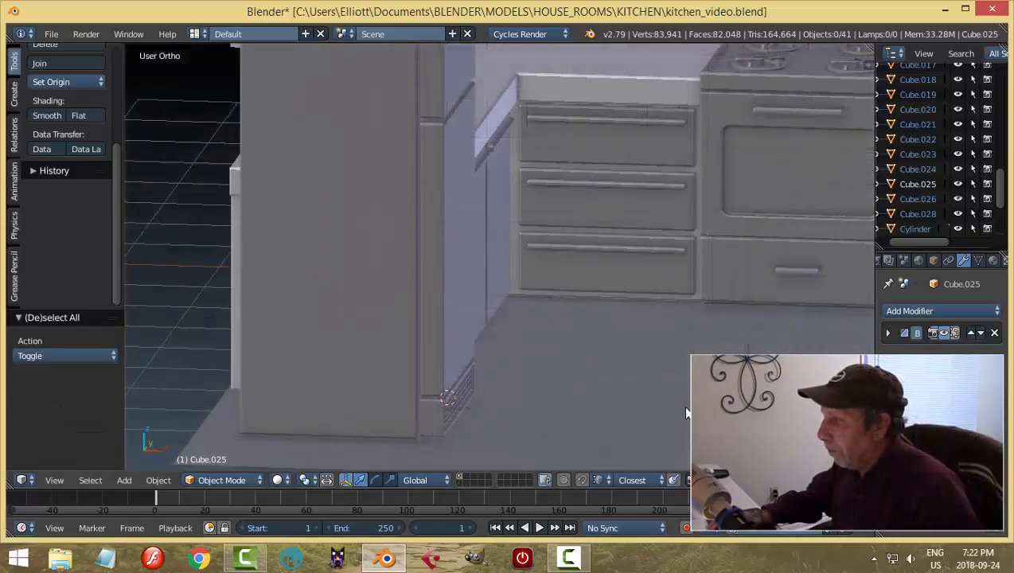
middle_click_drag(670, 410, 522, 351)
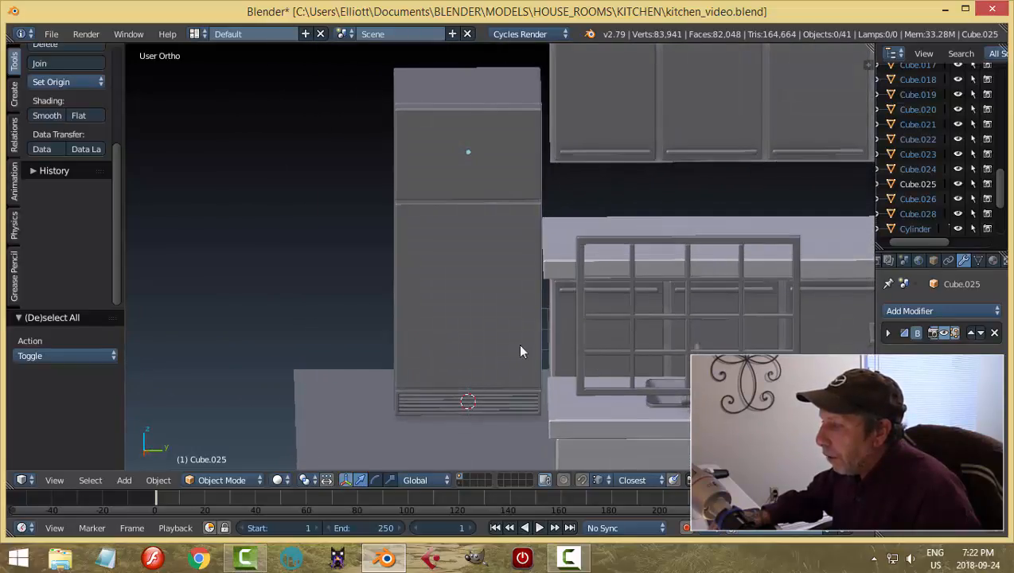
right_click(439, 298)
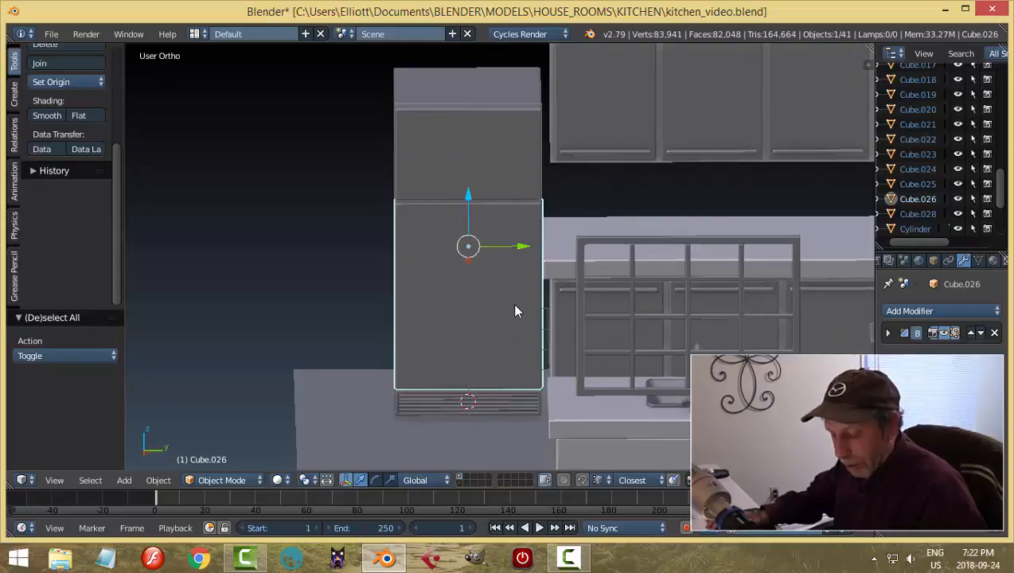
key("shift+s")
left_click(514, 310)
key("shift+a")
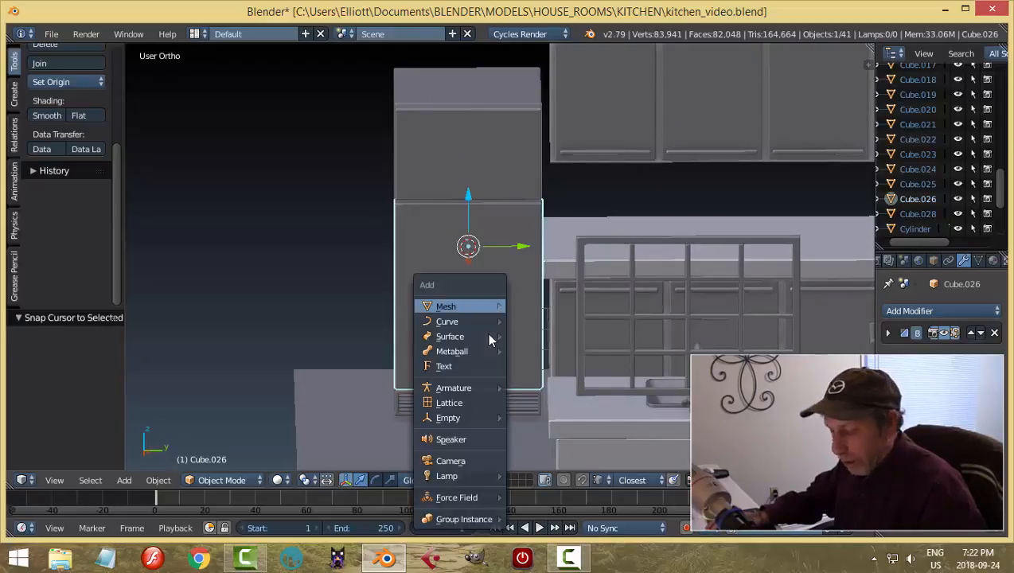
mouse_move(477, 306)
left_click(539, 321)
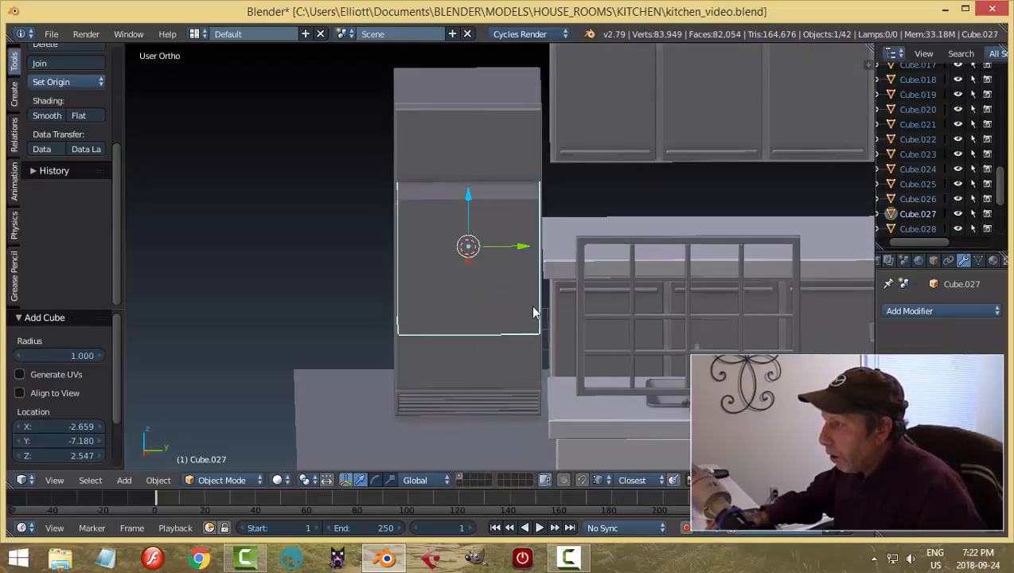
- Scale the new cube's mesh by 0.082 along Y and narrow it along X into a slim upright bar
left_click(645, 303)
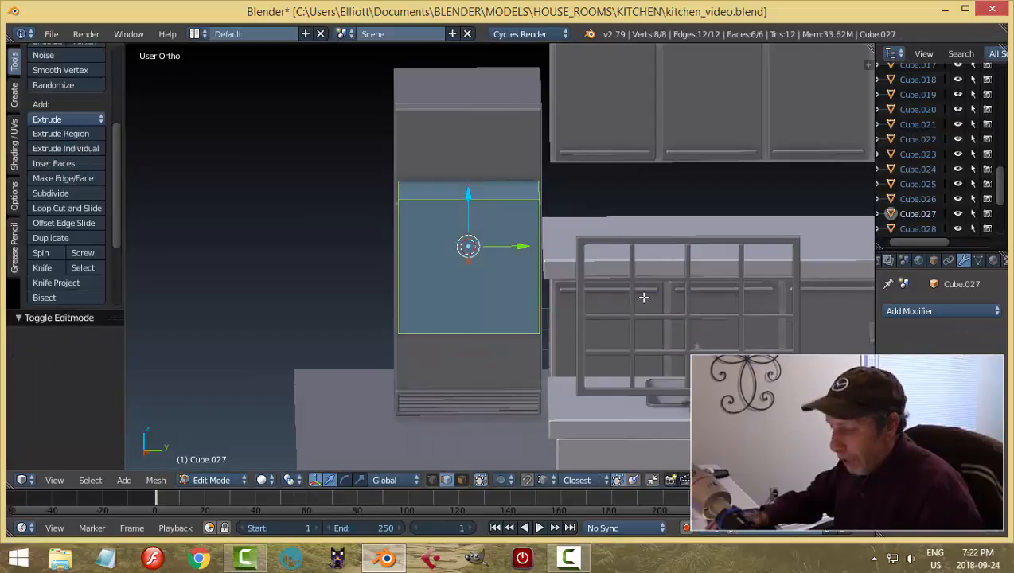
key("s")
key("y")
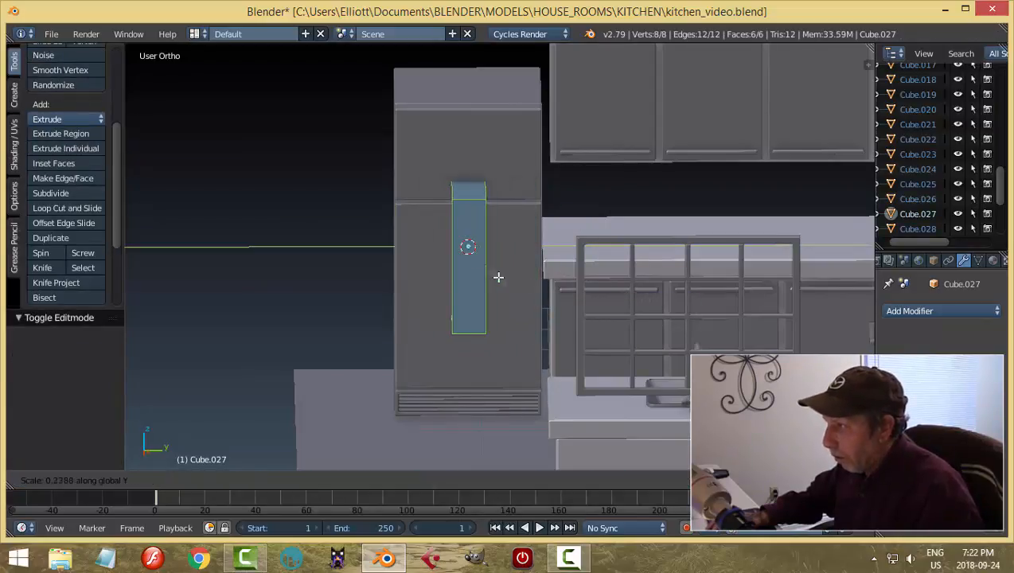
left_click(471, 260)
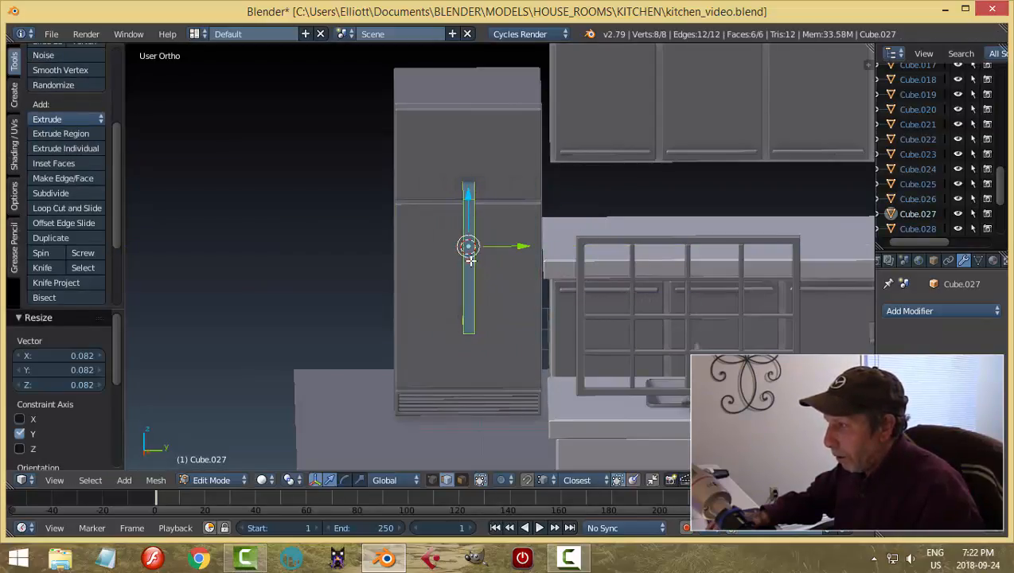
middle_click_drag(516, 279, 643, 281)
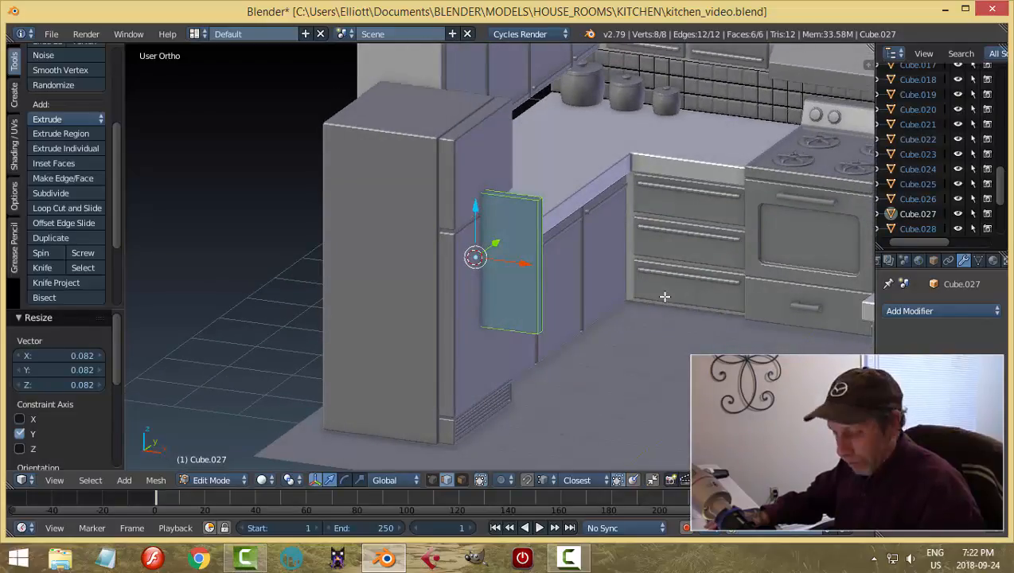
key("s")
key("x")
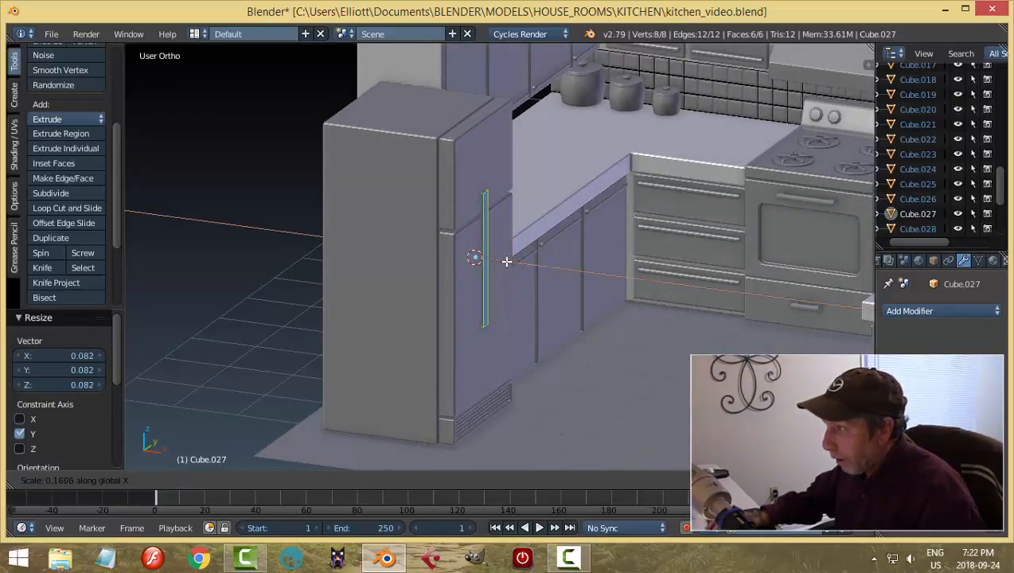
left_click(502, 258)
- Move the bar 0.593 along X out in front of the refrigerator door and scale it by 0.562 along X
left_click_drag(514, 266, 549, 284)
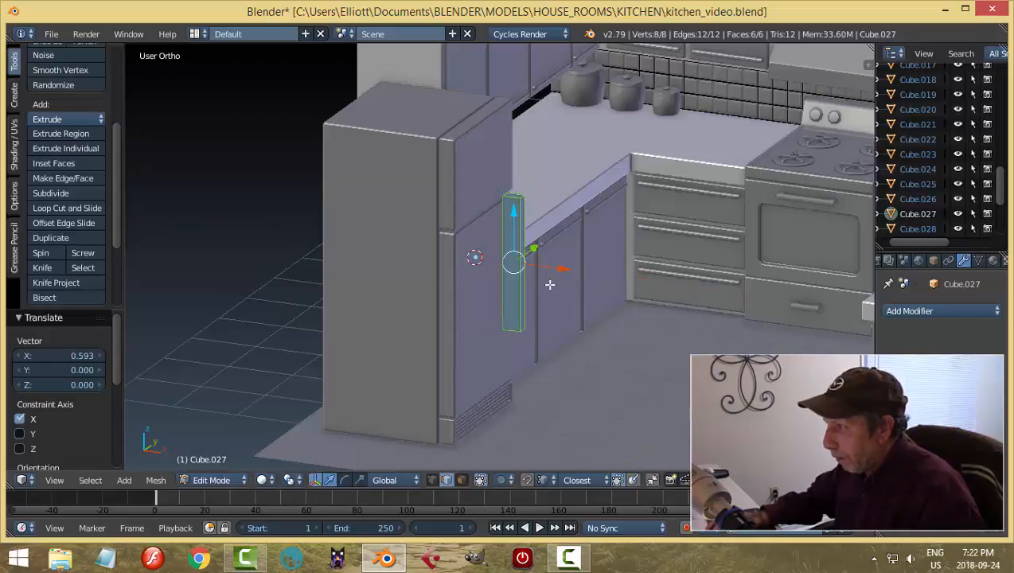
key("s")
left_click(613, 308)
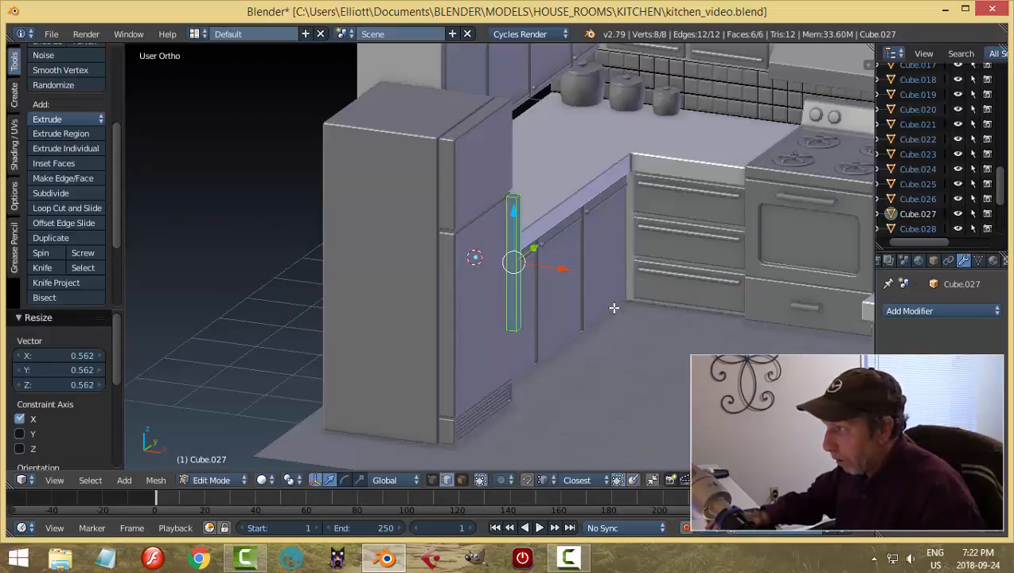
- Slim the bar further along X and scale it by 0.850 along Y
middle_click_drag(567, 314, 586, 288)
key("s")
key("x")
left_click(608, 319)
scroll(485, 318, "up", 3)
key("s")
key("x")
left_click(603, 317)
key("s")
key("y")
left_click(559, 295)
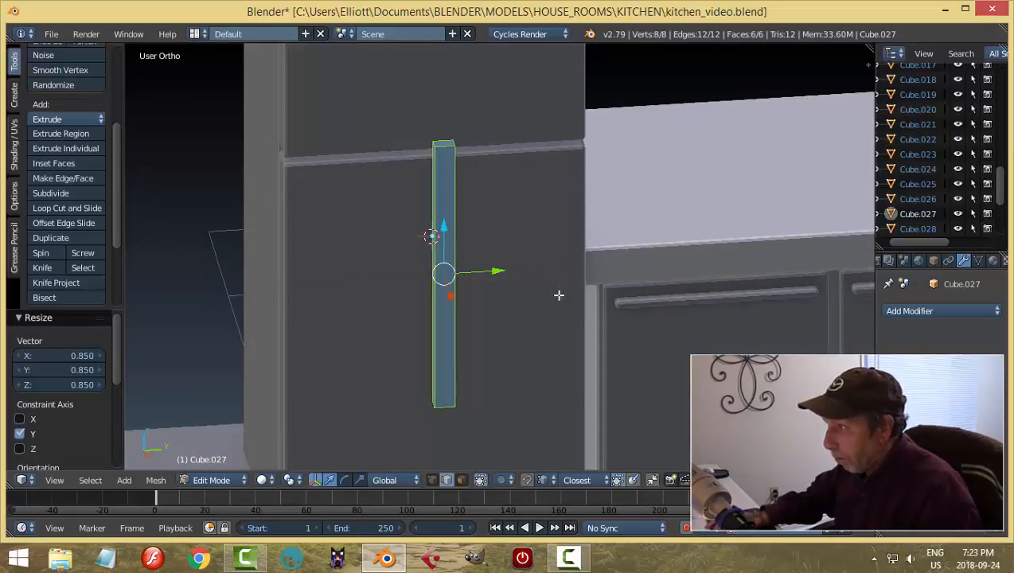
- Move the bar -0.862 along Y to the lower door's outer edge and lower it about 0.32 along Z
key("a")
middle_click_drag(532, 306, 500, 321)
scroll(529, 325, "down", 3)
key("a")
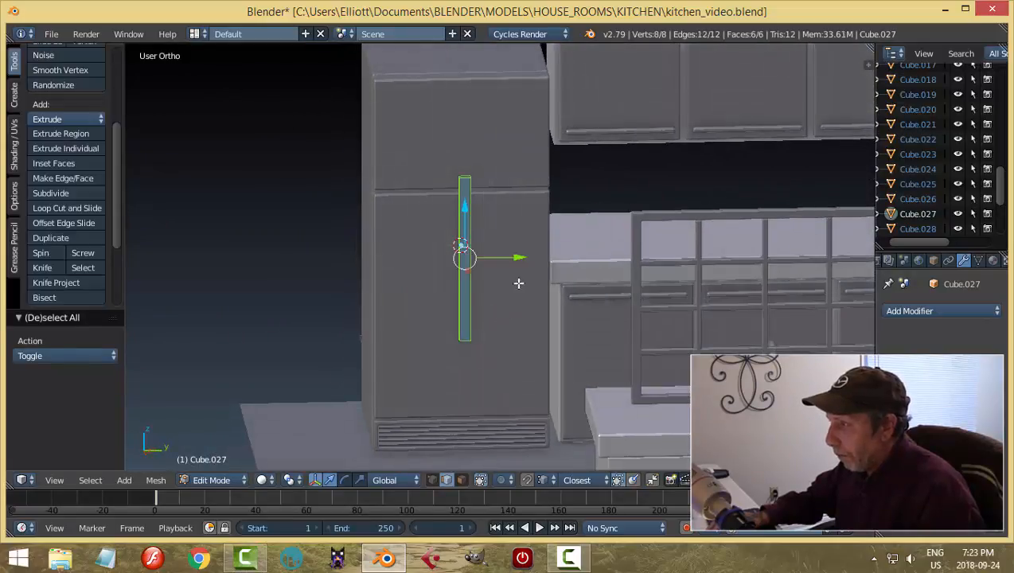
key("g")
key("y")
left_click(448, 272)
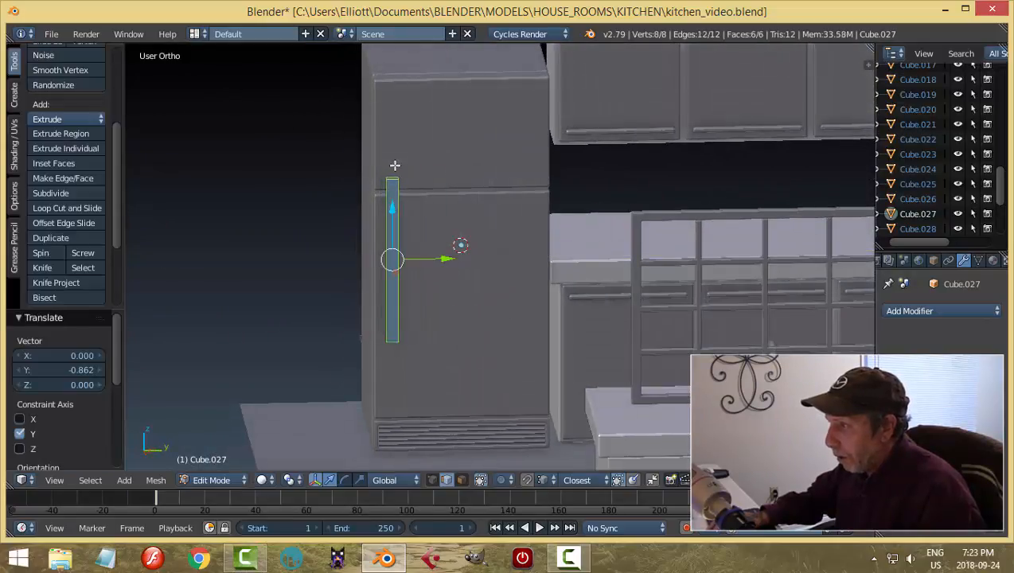
left_click_drag(396, 220, 395, 243)
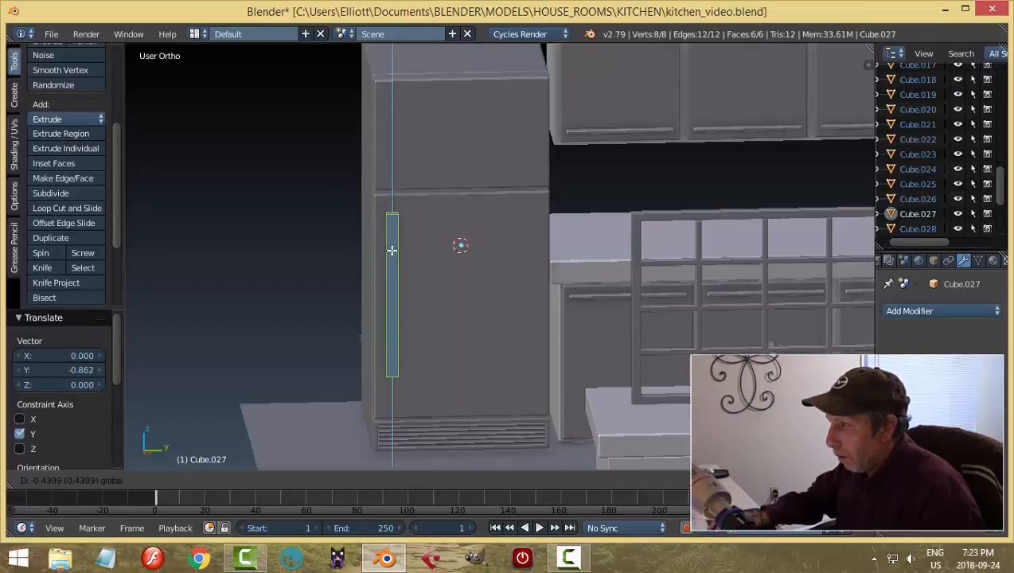
left_click_drag(392, 242, 392, 244)
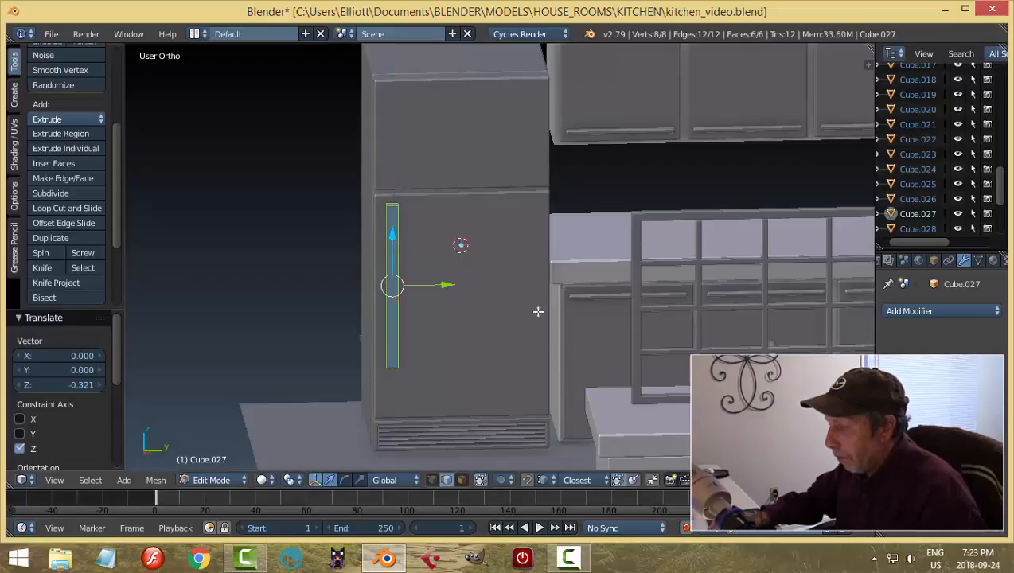
- Move the bar along X closer to the lower door's front and shift it -0.138 along Z
middle_click_drag(537, 311, 640, 333)
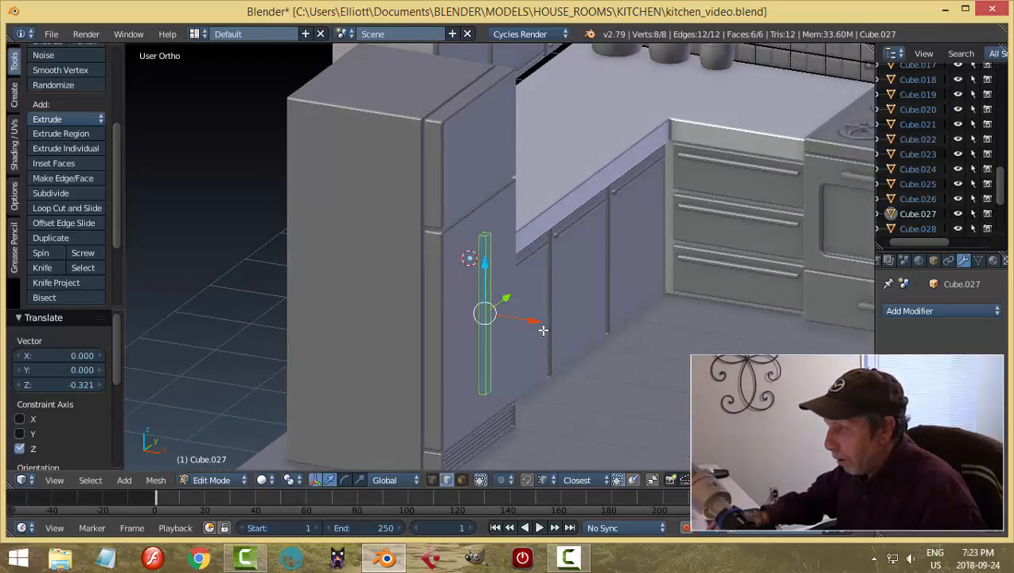
left_click_drag(543, 330, 512, 324)
middle_click_drag(518, 324, 518, 301)
left_click_drag(399, 237, 399, 245)
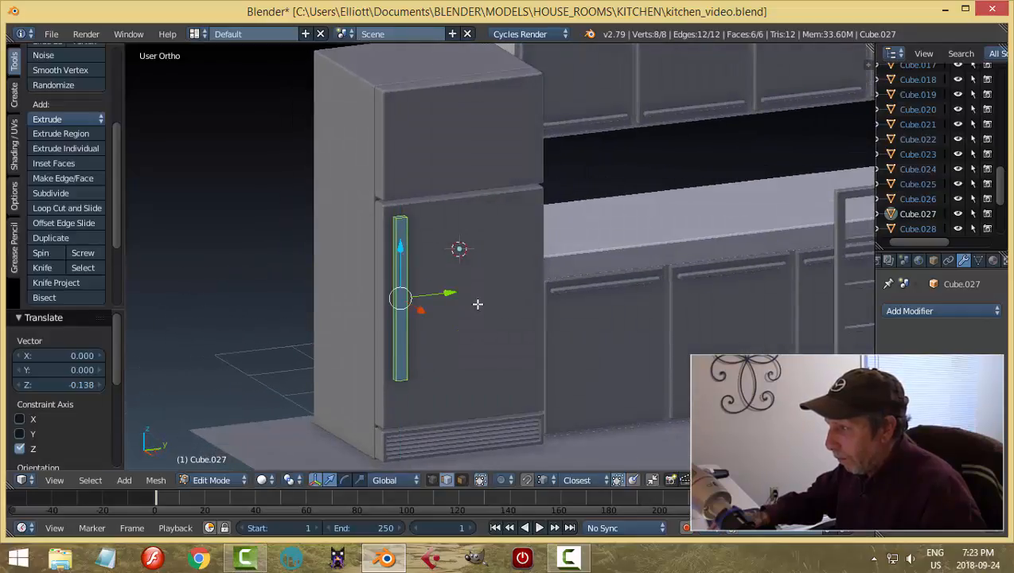
- Select the bar's top face in face selection mode and scale it by about 1.48 along Y
key("a")
scroll(462, 350, "up", 4)
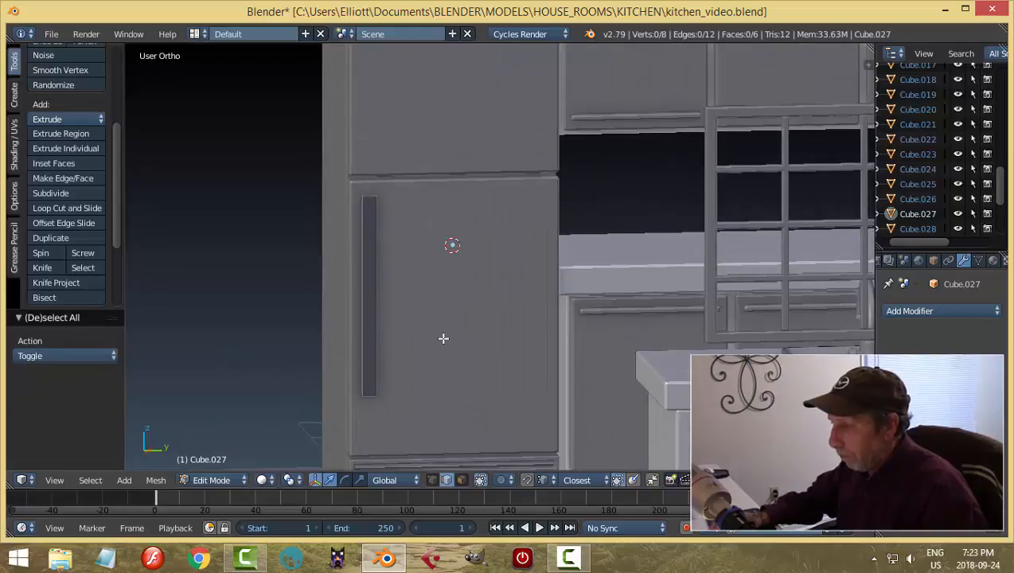
scroll(458, 342, "down", 3)
scroll(500, 286, "up", 3)
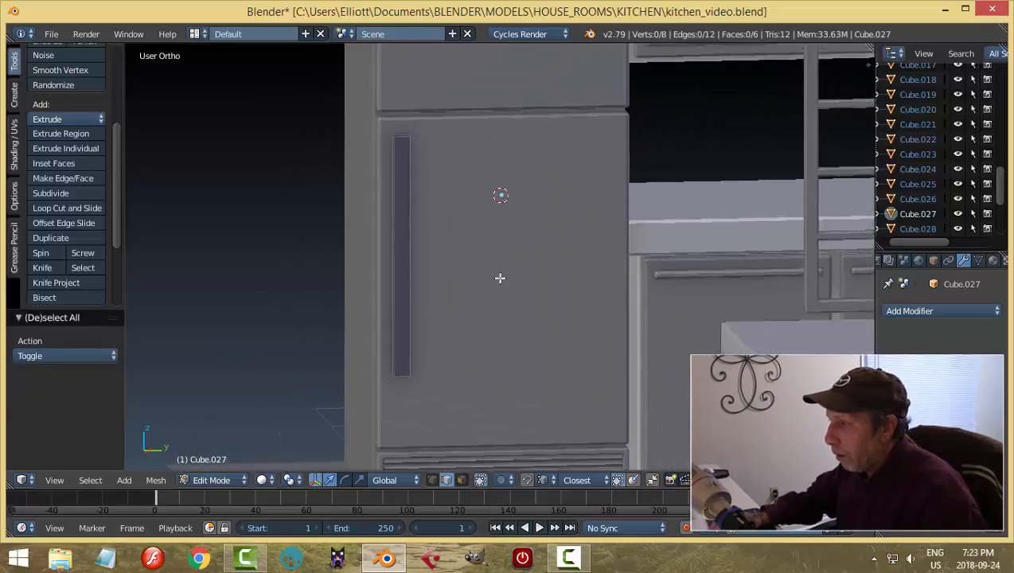
scroll(530, 344, "up", 1)
scroll(529, 343, "down", 2)
mouse_move(523, 362)
middle_mouse_down("shift")
mouse_move(518, 324)
mouse_move(519, 346)
middle_mouse_up("shift")
key("ctrl+Tab")
left_click(489, 362)
scroll(478, 255, "up", 1)
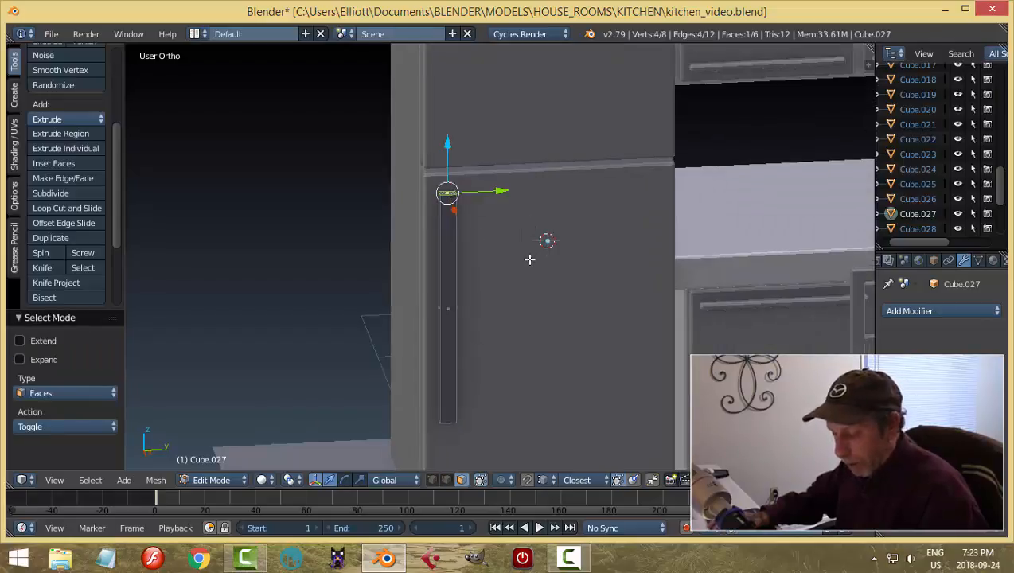
key("s")
key("y")
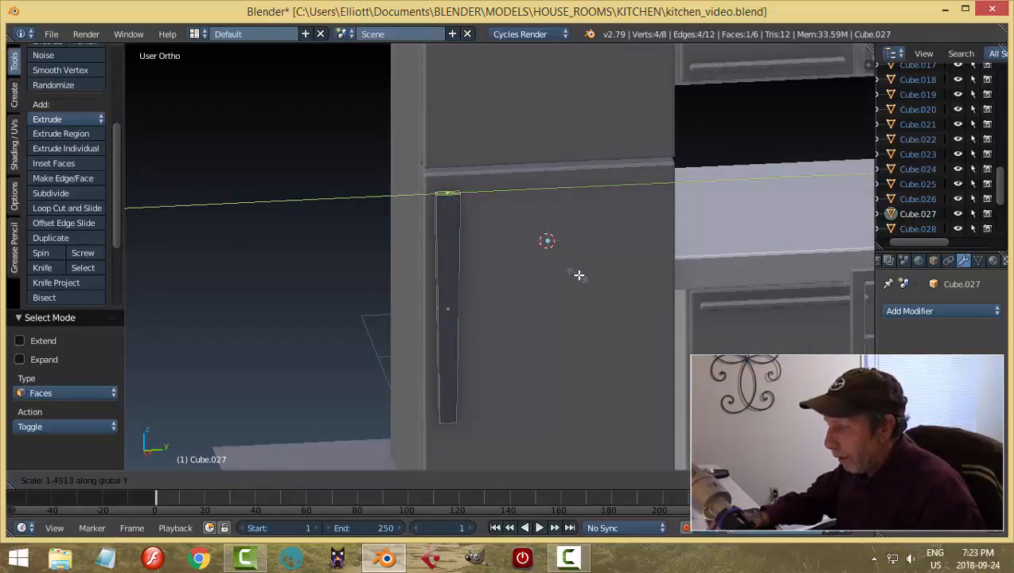
left_click(579, 275)
- Select the bar's bottom face and scale it by 0.881 along Y
key("a")
middle_click_drag(511, 355, 518, 249)
scroll(511, 285, "down", 1)
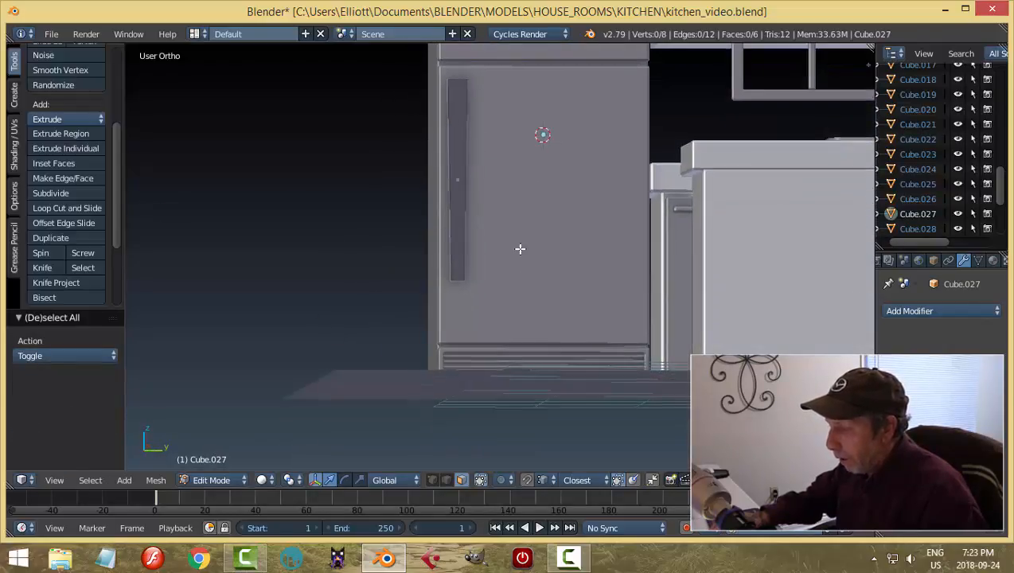
scroll(490, 319, "up", 3)
middle_click_drag(485, 326, 502, 309)
right_click(450, 289)
middle_click_drag(450, 289, 600, 281)
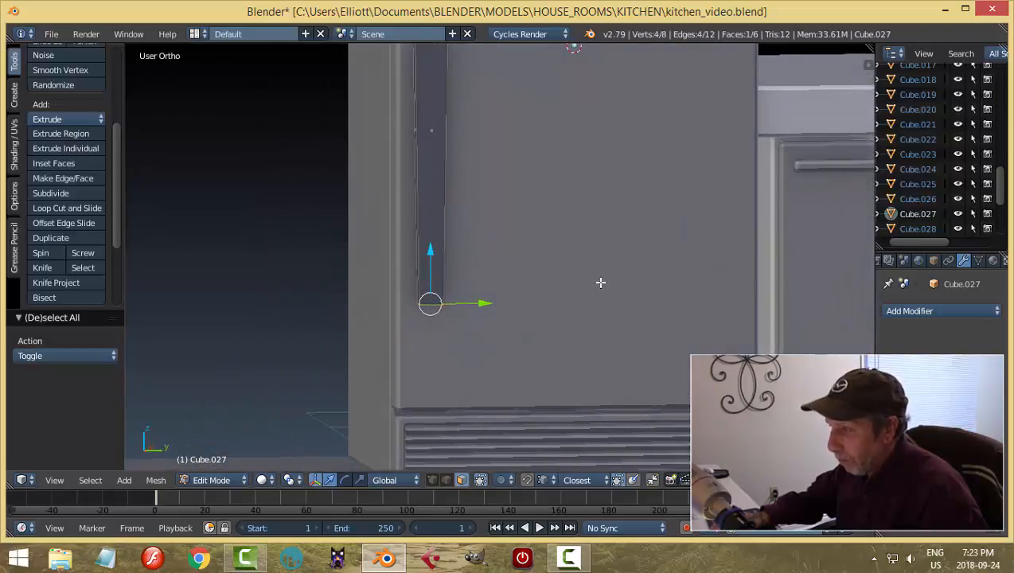
key("s")
key("y")
left_click(582, 285)
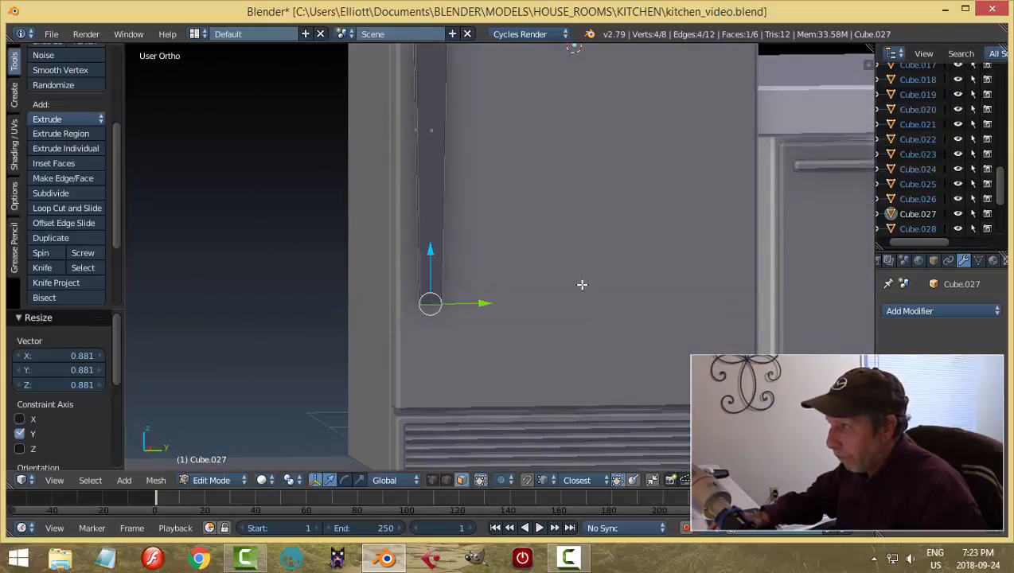
- Select the whole tapered bar, move it -0.030 along Z and scale it by 0.865 along Y
key("a")
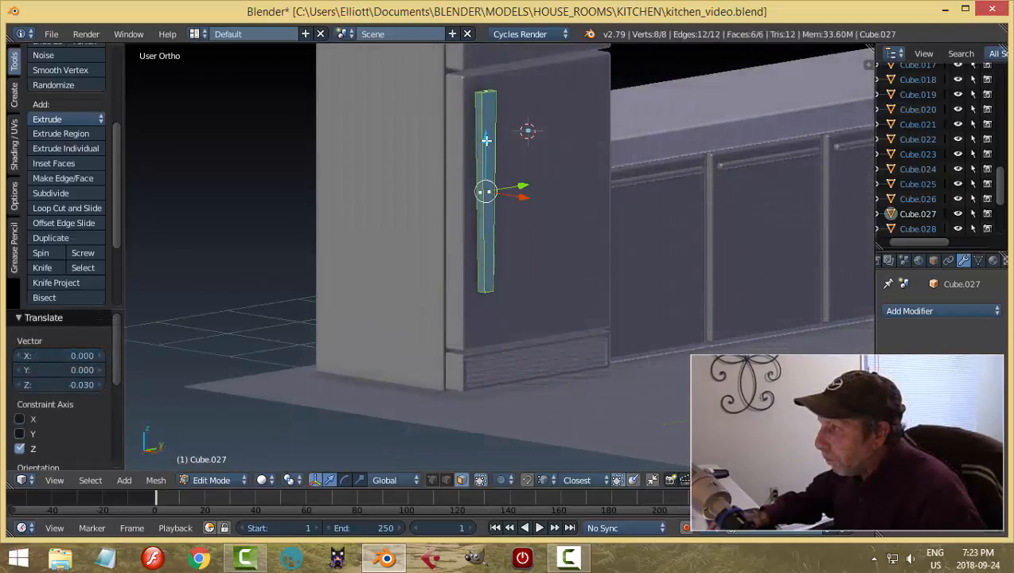
middle_click_drag(485, 140, 595, 155)
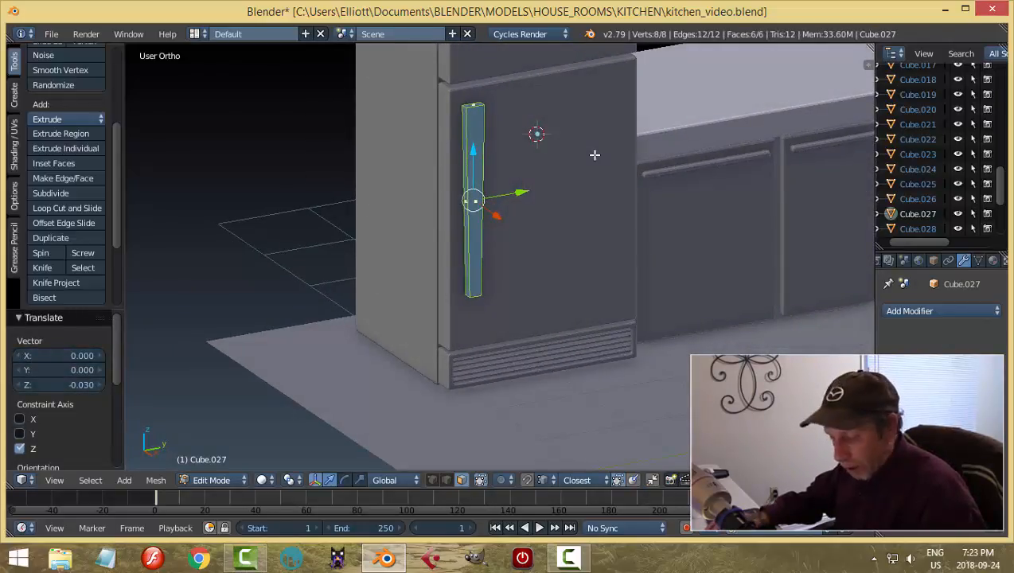
key("s")
key("y")
left_click(578, 161)
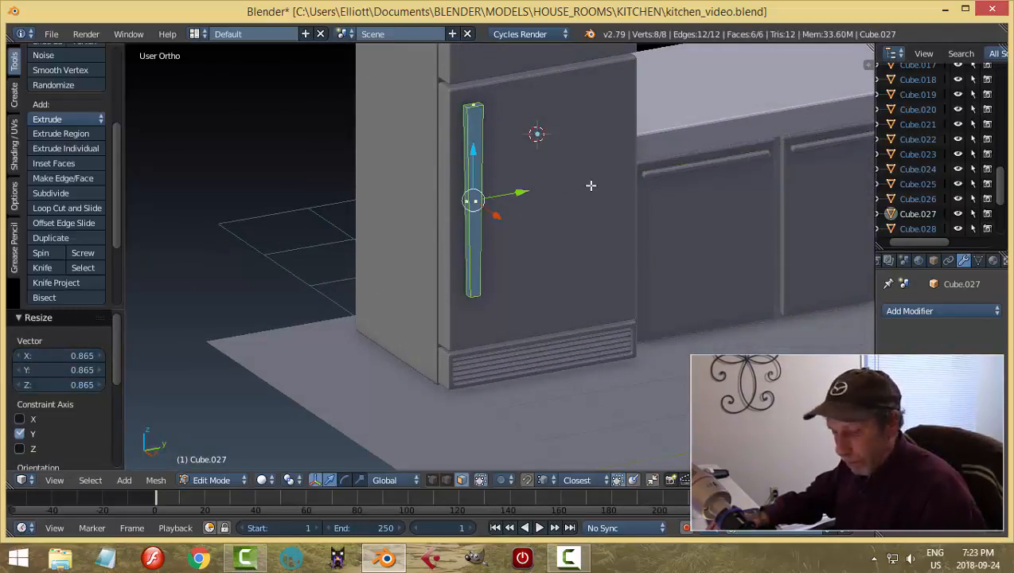
- Add one loop cut close to the handle bar's top end and another close to its bottom end
key("a")
middle_click_drag(548, 207, 527, 208)
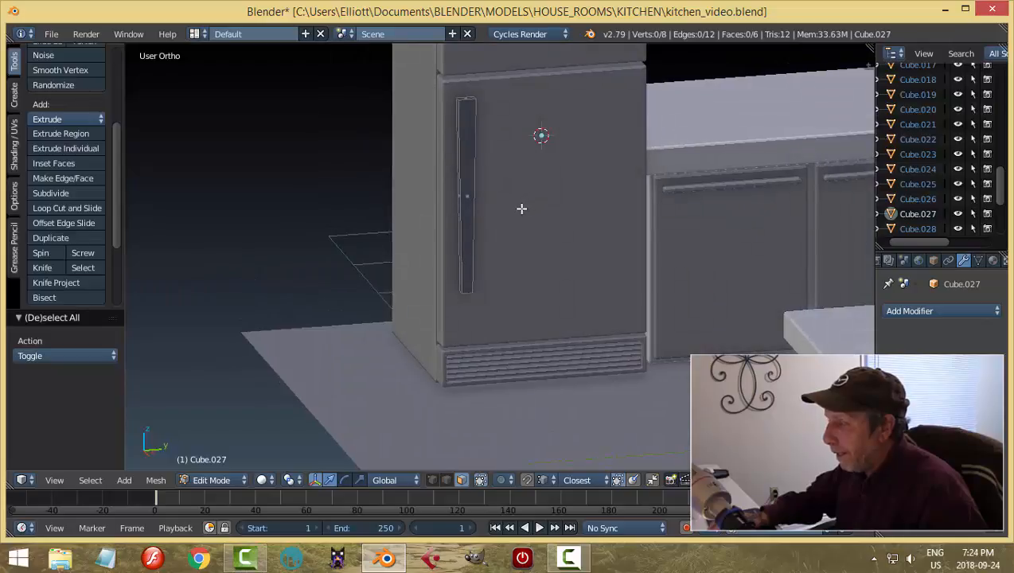
key("ctrl+r")
left_click(478, 183)
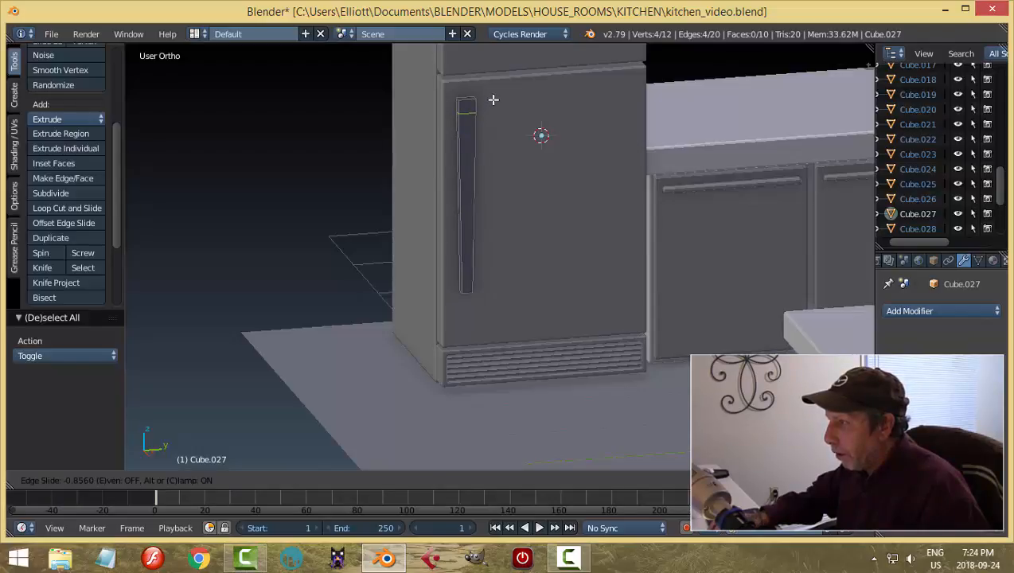
left_click(494, 99)
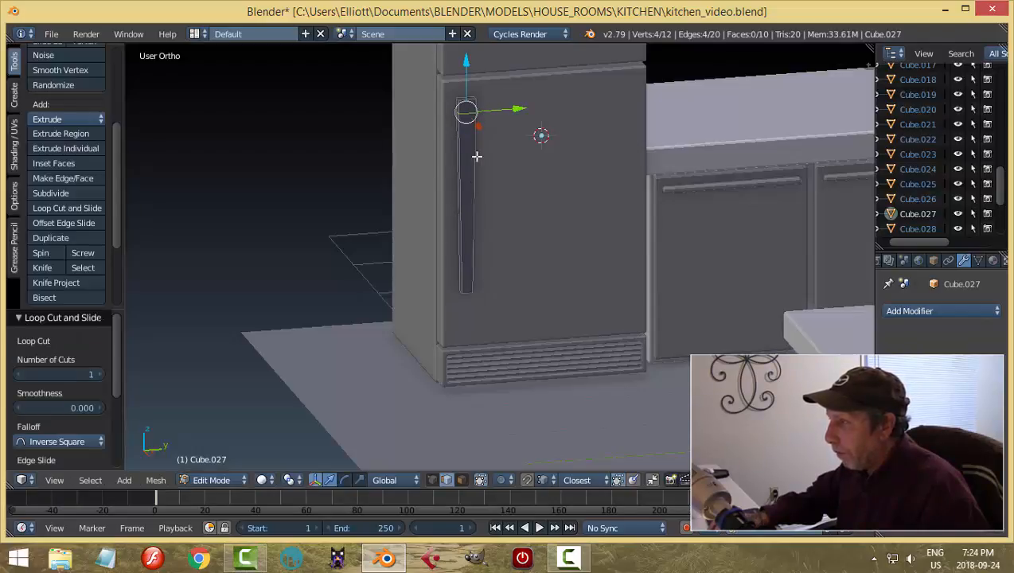
key("ctrl+r")
left_click(469, 279)
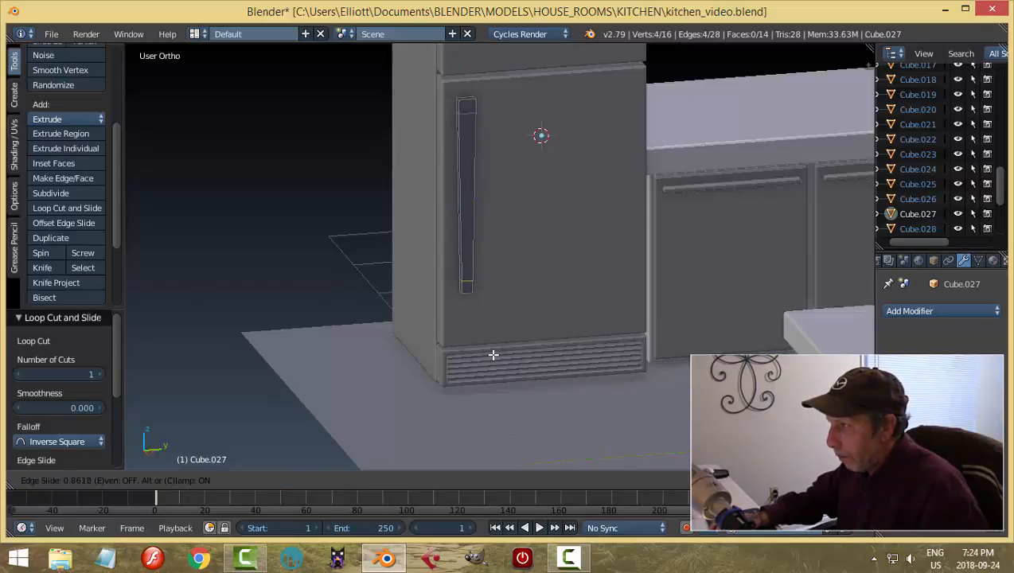
left_click(494, 355)
- Switch to face selection and select the short face at the handle bar's upper end
key("a")
key("ctrl+Tab")
left_click(510, 315)
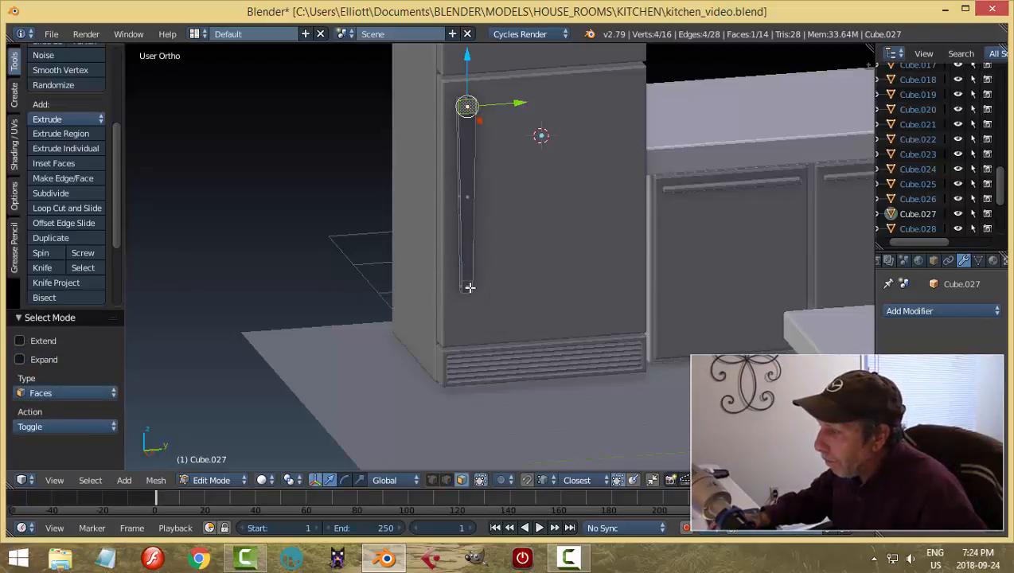
- Extrude both end faces of the refrigerator handle about 0.114 outward, delete the selected cap faces and return to Object Mode
right_click(470, 287, "shift")
middle_click_drag(534, 268, 632, 260)
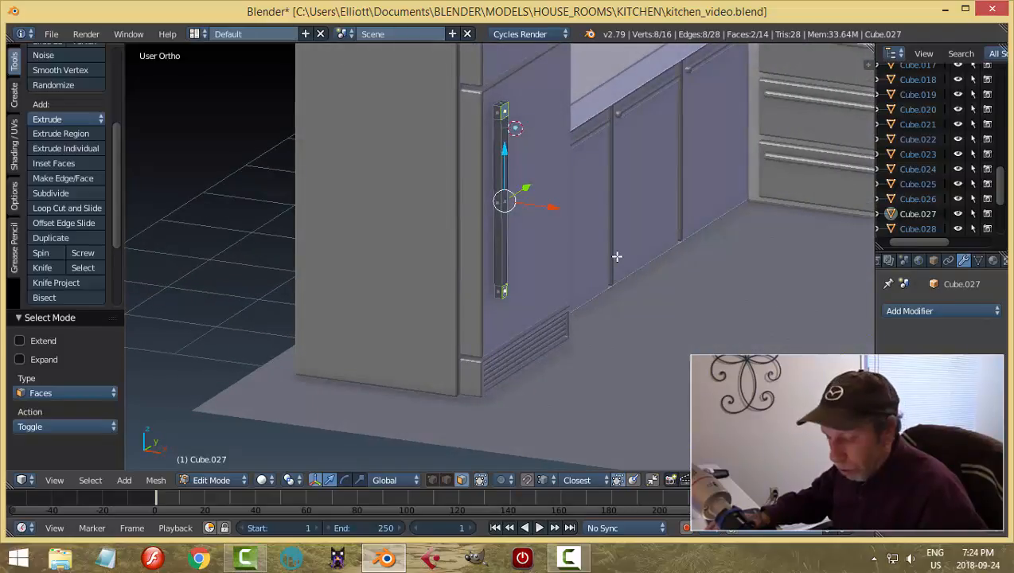
key("e")
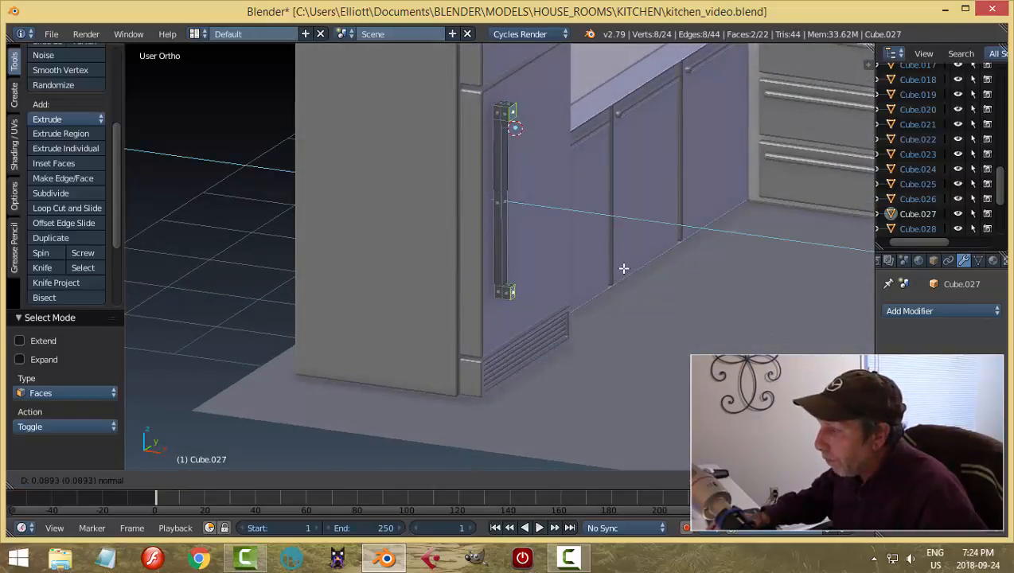
left_click(625, 274)
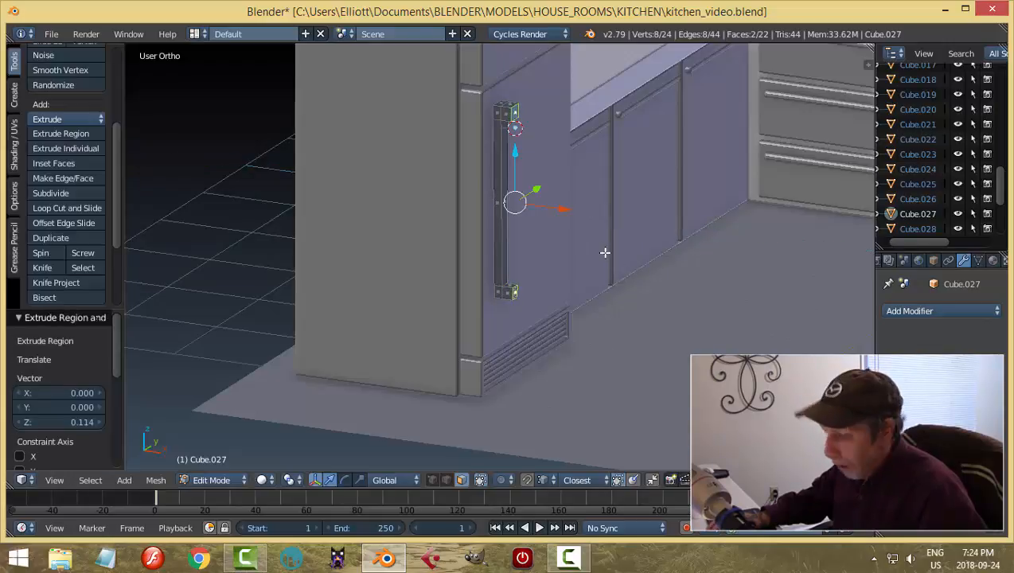
key("x")
left_click(605, 257)
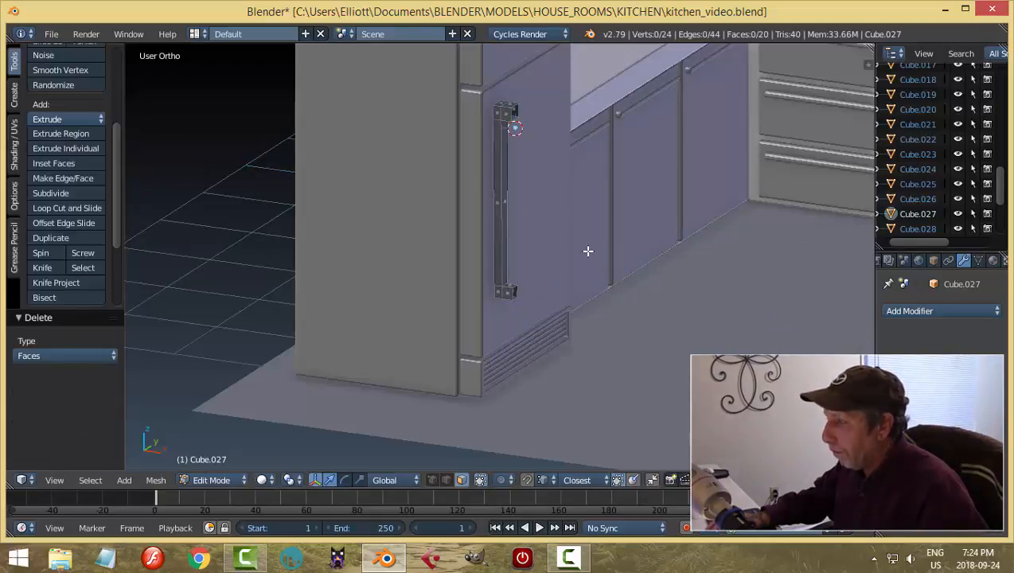
key("Tab")
left_click(527, 257)
- Set the handle's origin to its geometry and rotate the handle 180° around the global Z axis
middle_click_drag(625, 233, 556, 262)
left_click(56, 82)
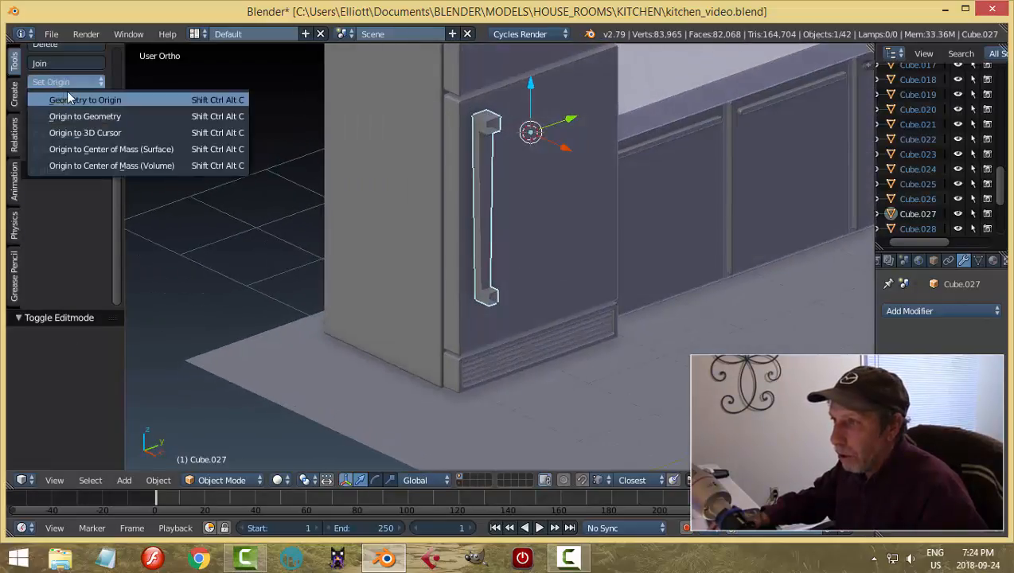
left_click(84, 115)
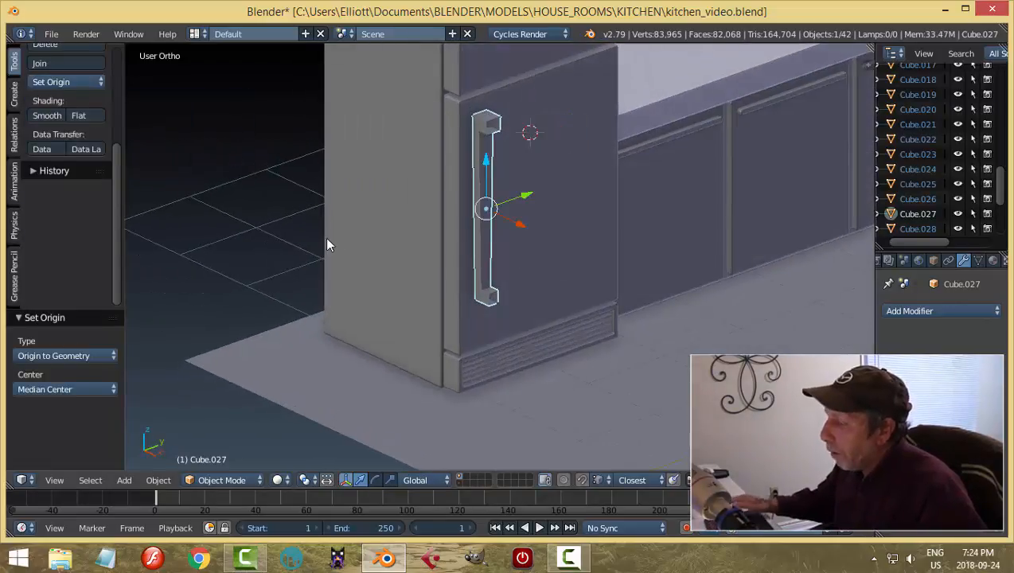
type("r")
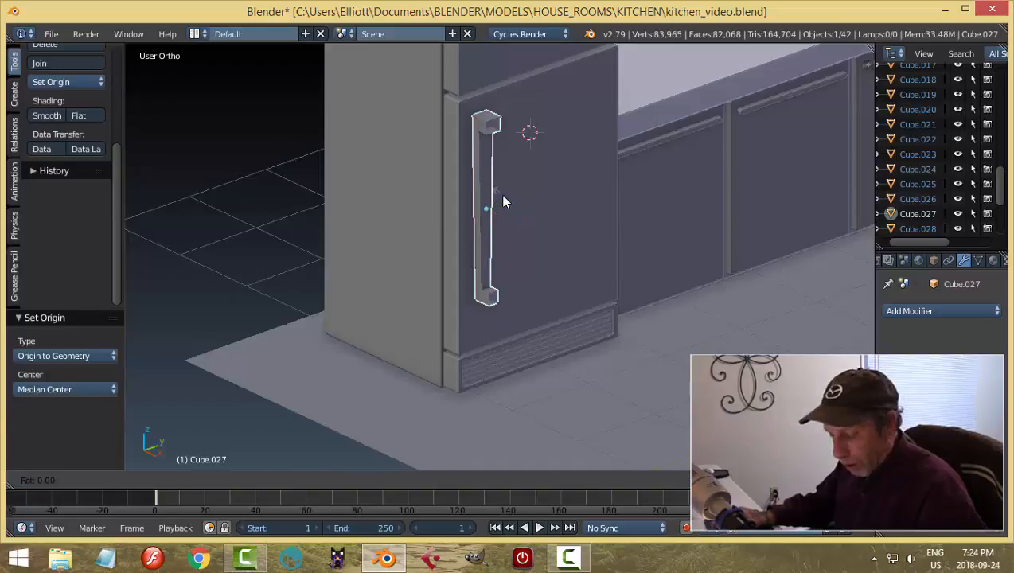
type("z180")
key("Return")
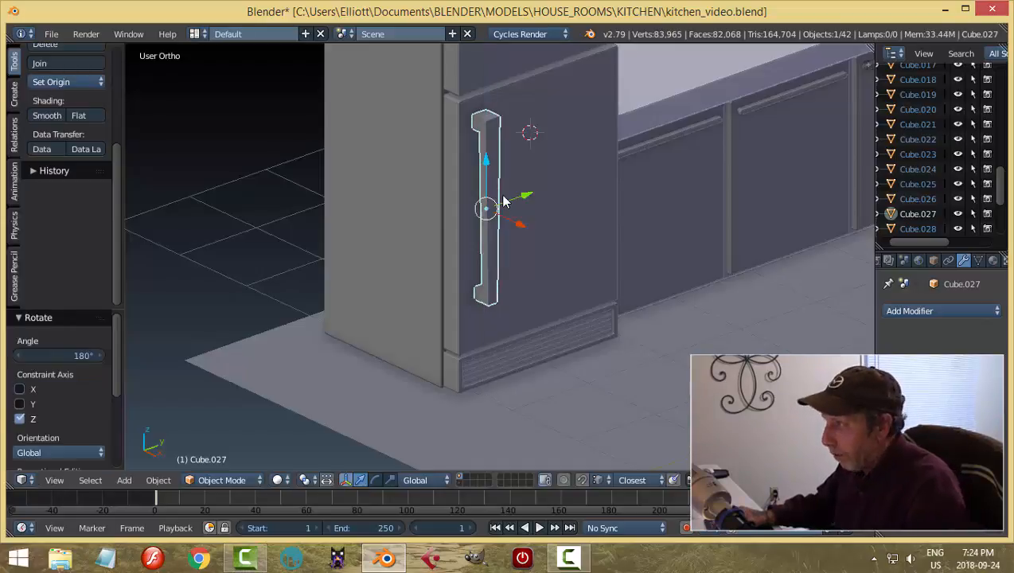
- Nudge the handle slightly along the X axis toward the refrigerator door
left_click_drag(517, 222, 512, 220)
key("a")
middle_click_drag(603, 195, 561, 179)
scroll(516, 186, "up", 1)
- Add a Bevel modifier with 2 segments and a width of about 0.014 to the handle and shade it smooth
right_click(472, 152)
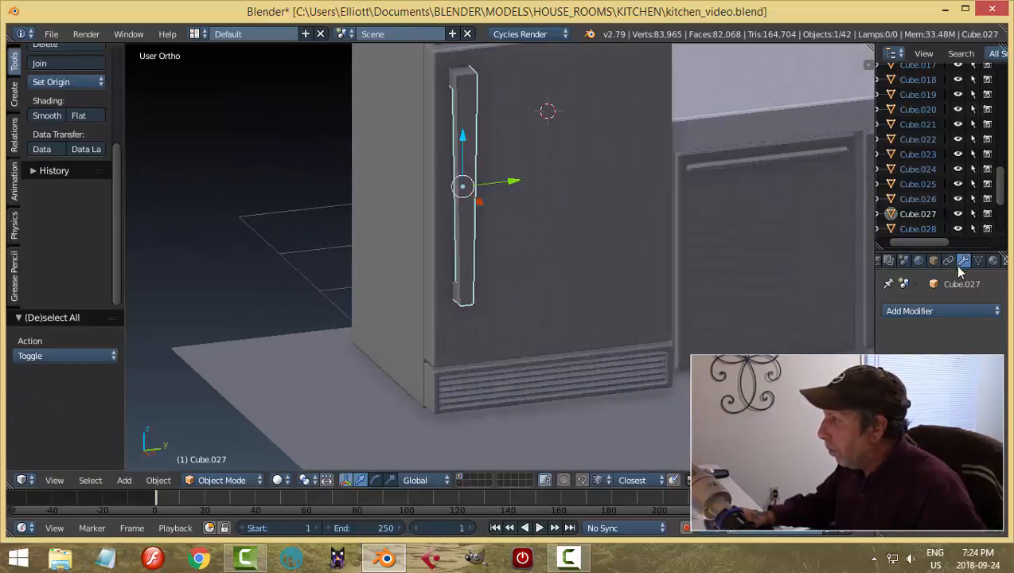
left_click(912, 310)
left_click(718, 66)
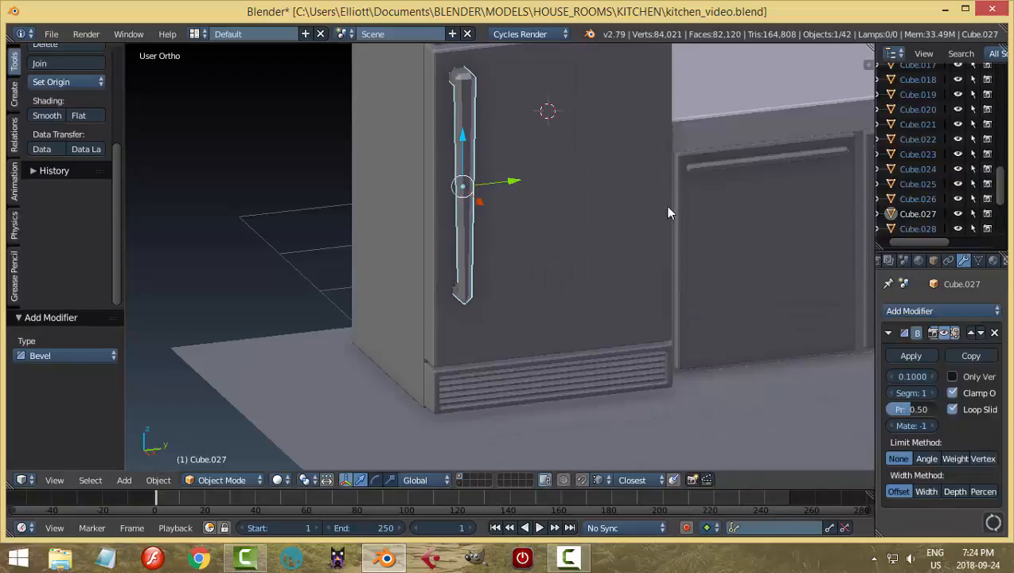
scroll(664, 205, "up", 1)
left_click(932, 393)
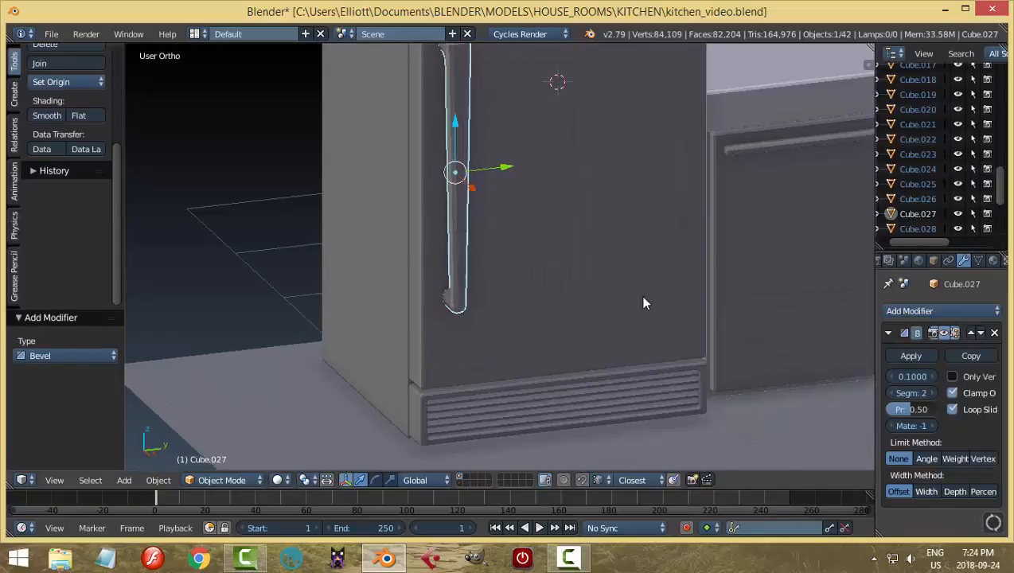
key("KP_Decimal")
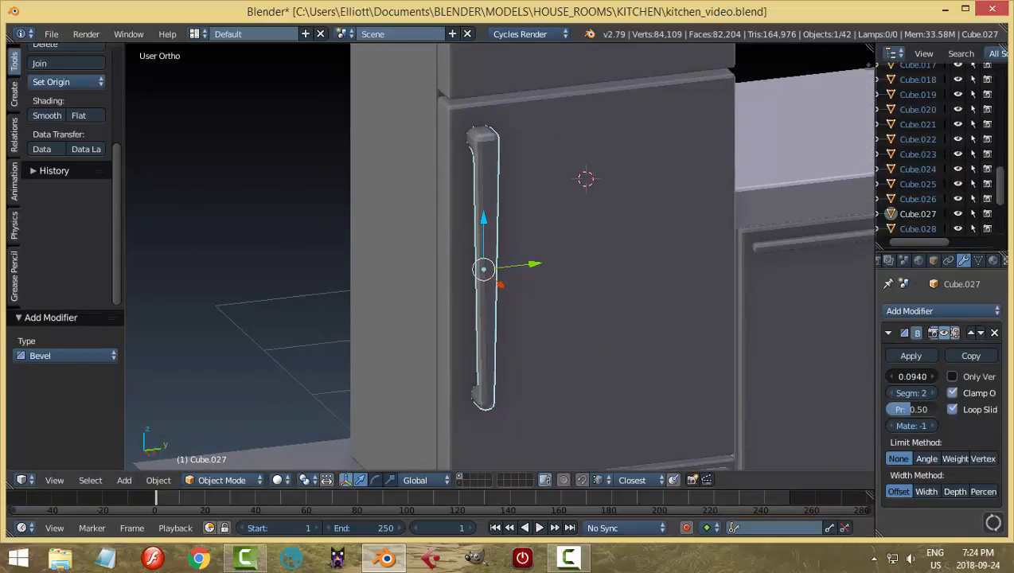
left_click_drag(912, 377, 896, 376)
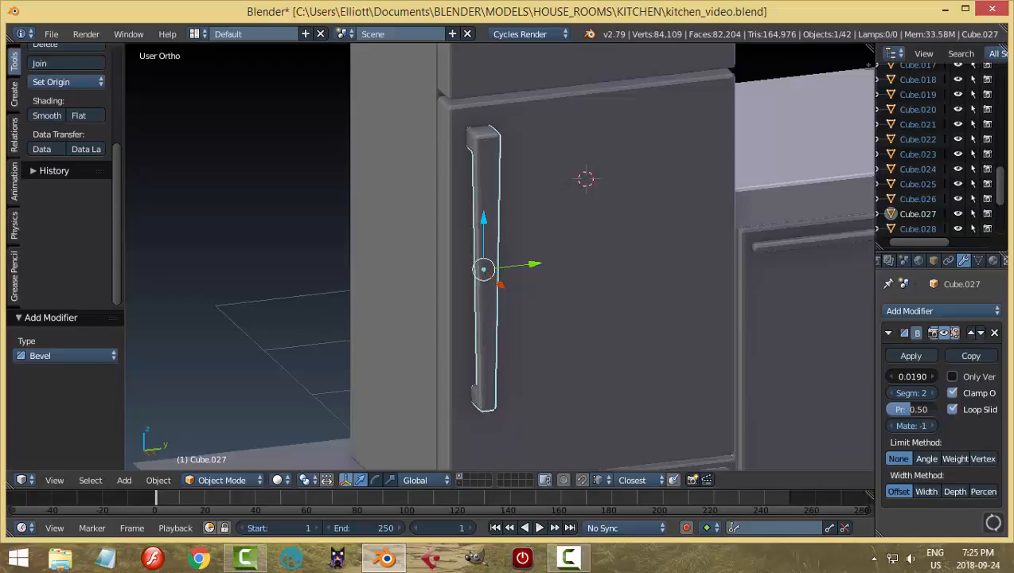
left_click(48, 115)
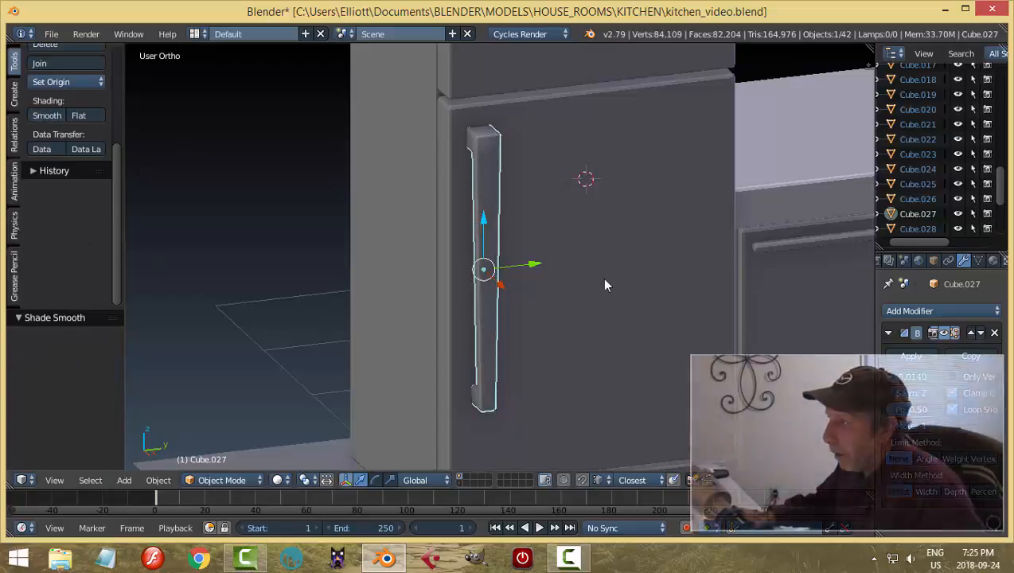
key("a")
scroll(613, 287, "down", 3)
middle_click_drag(586, 276, 494, 277)
- Shorten the handle in Edit Mode by raising its lower end faces about 0.186 along Z in the right orthographic view
right_click(488, 276)
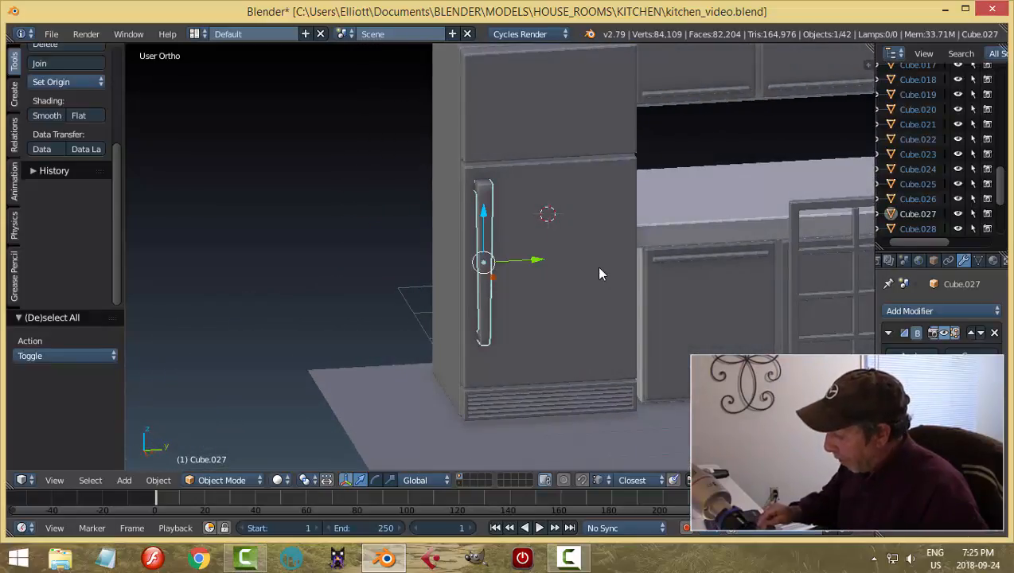
middle_click_drag(599, 272, 601, 274)
key("KP_3")
key("Tab")
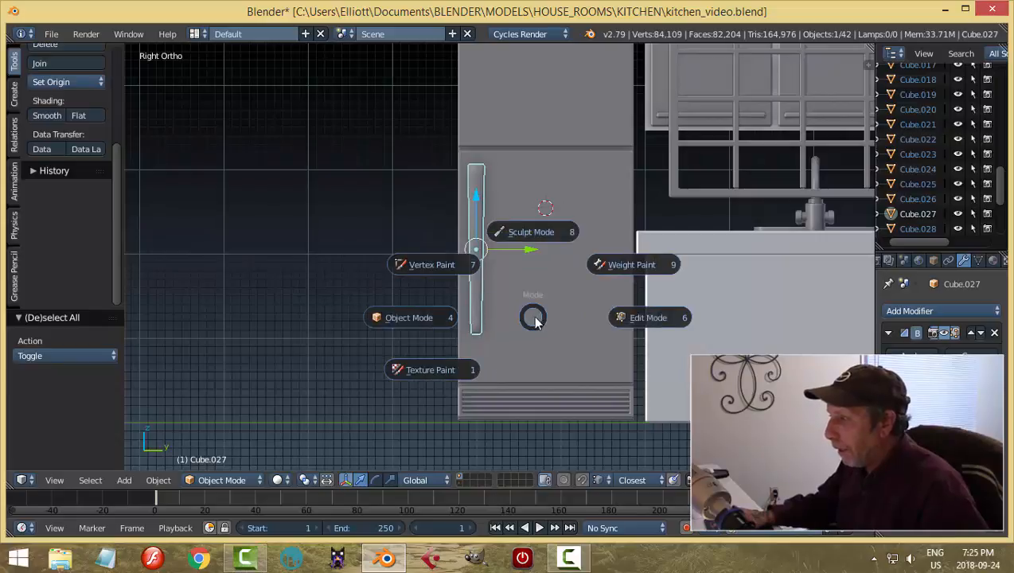
left_click(610, 317)
key("z")
left_click(625, 323)
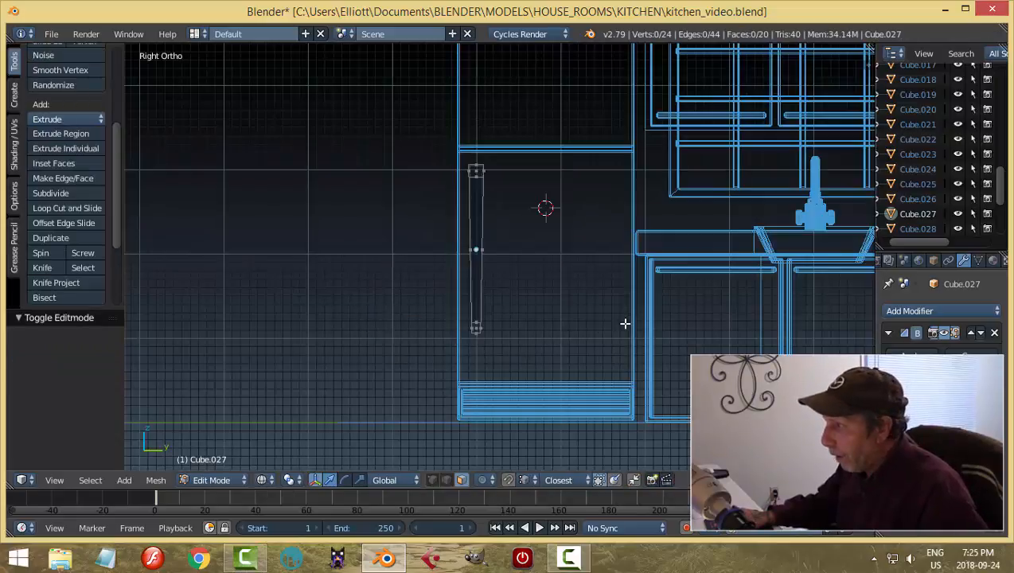
key("b")
left_click_drag(559, 367, 422, 304)
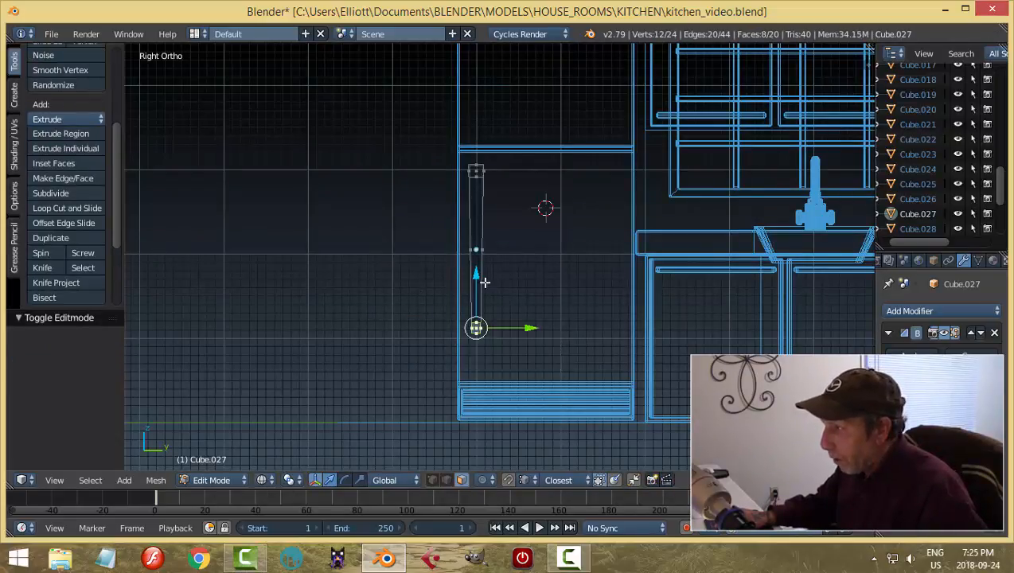
left_click_drag(481, 276, 482, 260)
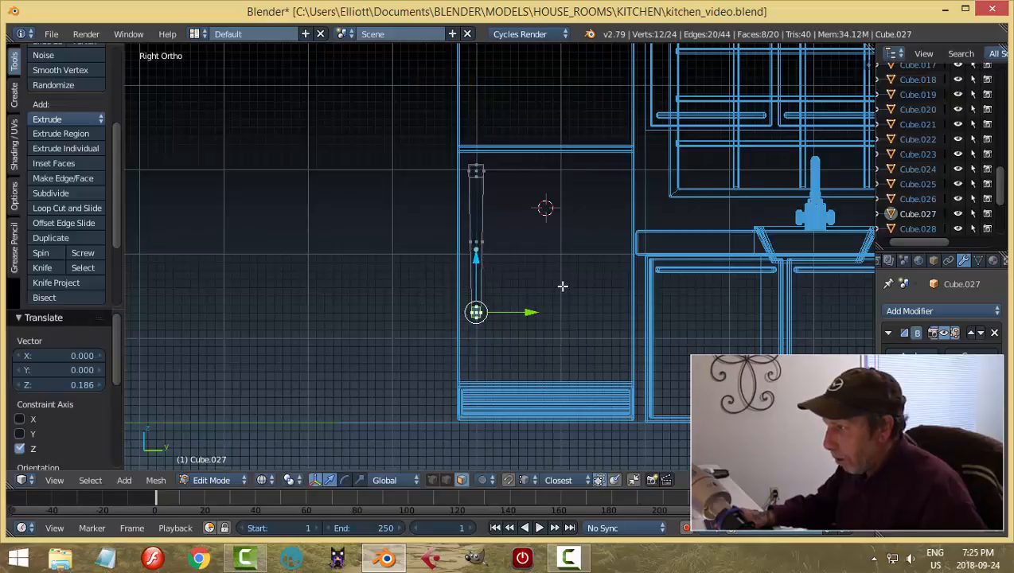
key("a")
key("z")
left_click(549, 374)
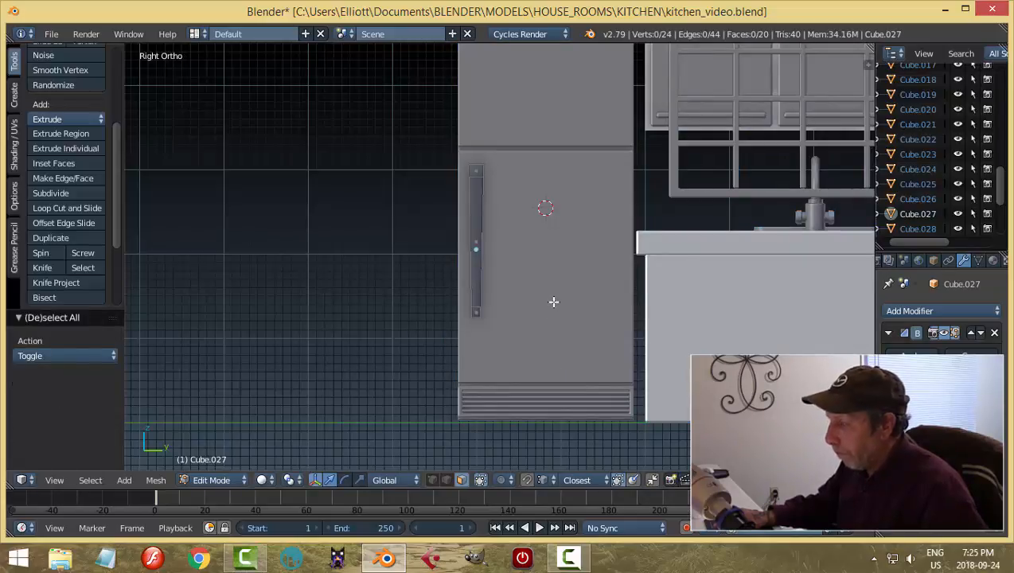
key("Tab")
left_click(464, 309)
- Raise the whole handle slightly along the Z axis on the lower refrigerator door
middle_click_drag(584, 293, 606, 294)
key("a")
right_click(519, 211)
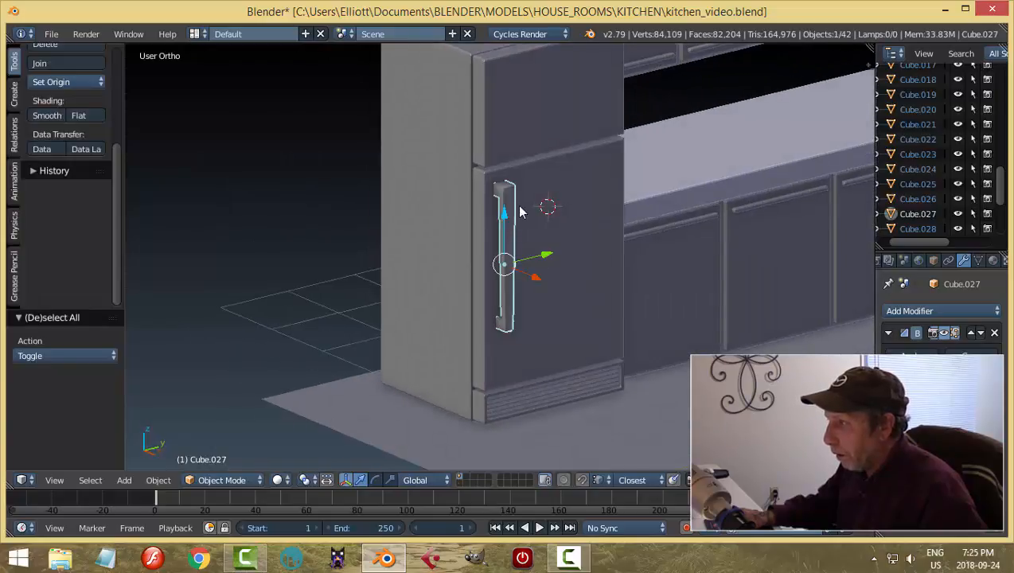
left_click_drag(502, 218, 503, 213)
key("a")
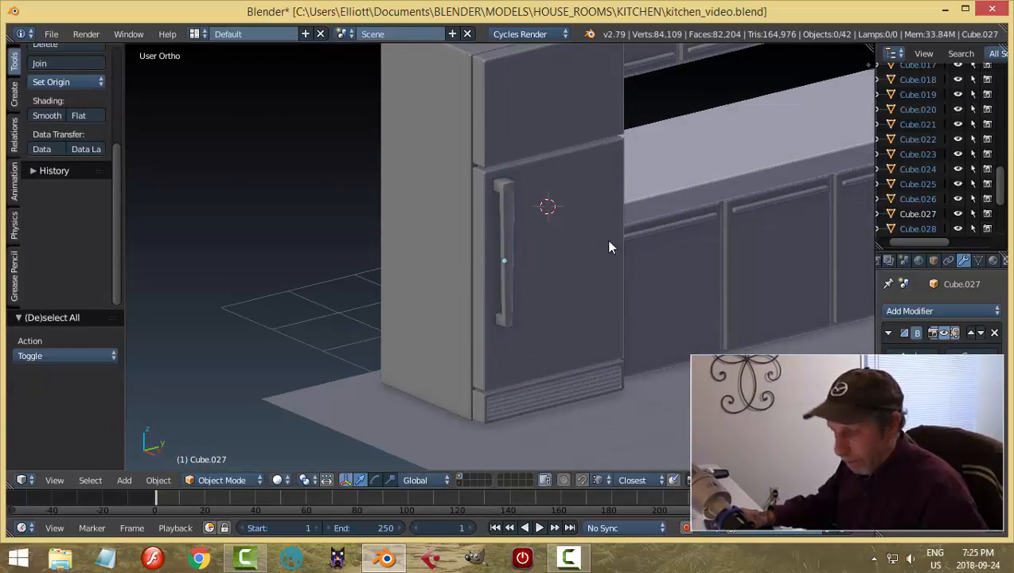
- Move the handle along the Y axis to the opposite edge of the lower refrigerator door, nearest the counter
middle_click_drag(610, 242, 569, 254)
right_click(480, 218)
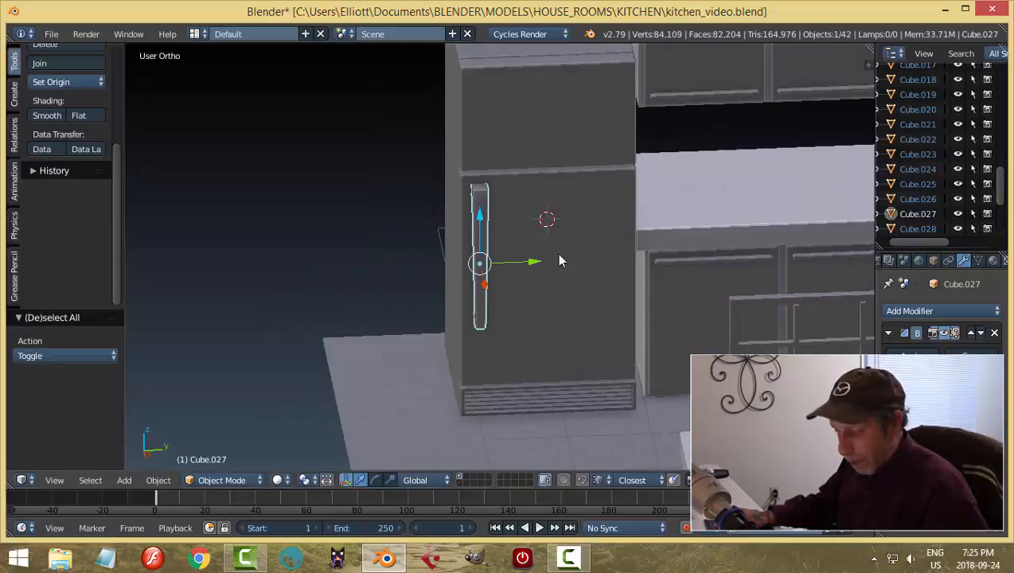
left_click_drag(532, 265, 674, 282)
key("a")
mouse_move(674, 282)
middle_mouse_down()
mouse_move(664, 290)
mouse_move(711, 280)
mouse_move(684, 294)
mouse_move(639, 280)
mouse_move(665, 291)
middle_mouse_up()
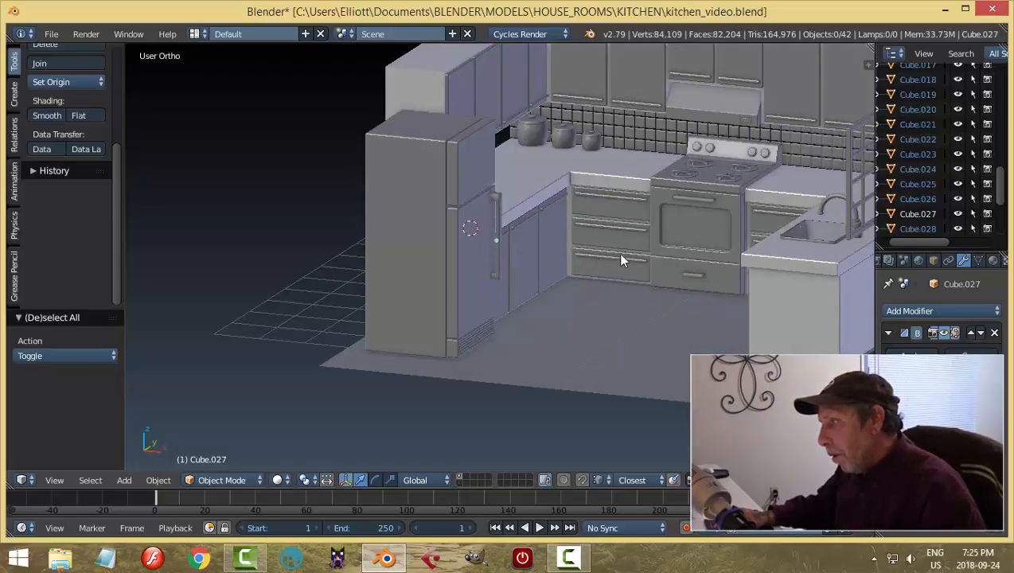
- Duplicate the lower door handle in place and move the copy about 2.055 up along Z to the upper freezer door
middle_click_drag(660, 226, 491, 236)
right_click(491, 237)
key("shift+d")
right_click(550, 242)
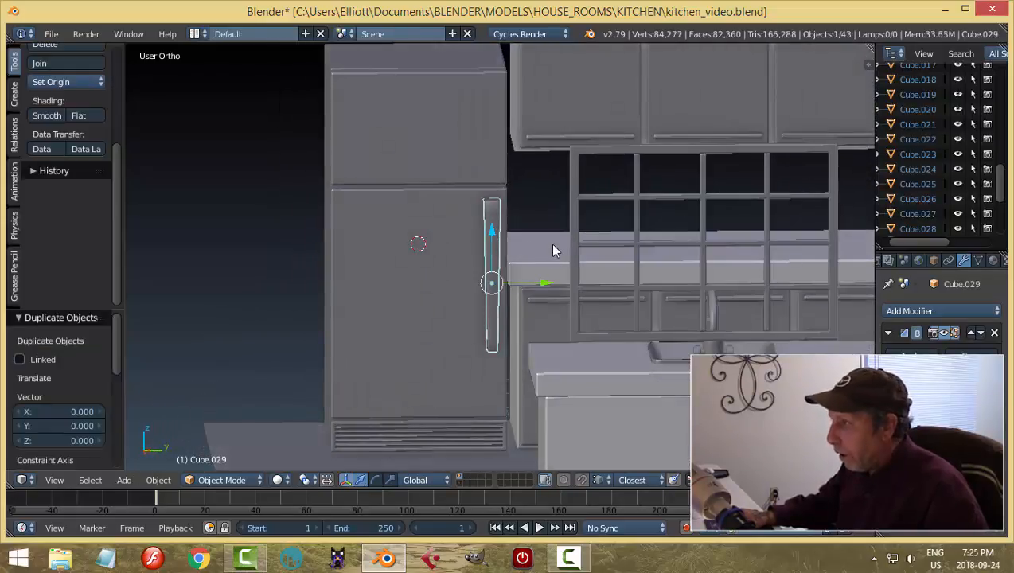
left_click_drag(491, 236, 488, 66)
scroll(605, 140, "down", 2)
- Rotate the copied handle 180° around the global X axis and raise it about 0.22 along Z
type("r")
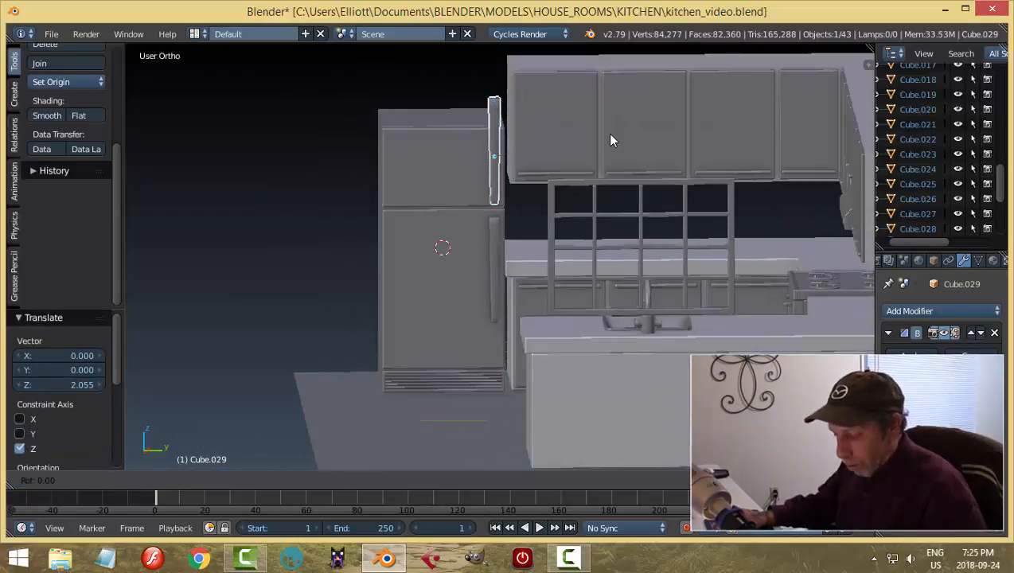
type("x180")
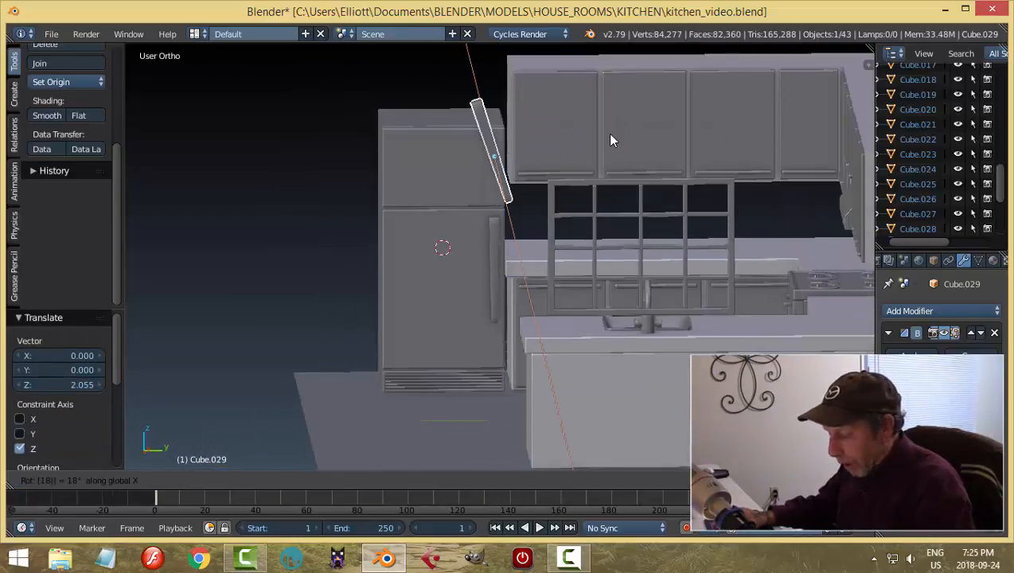
key("Return")
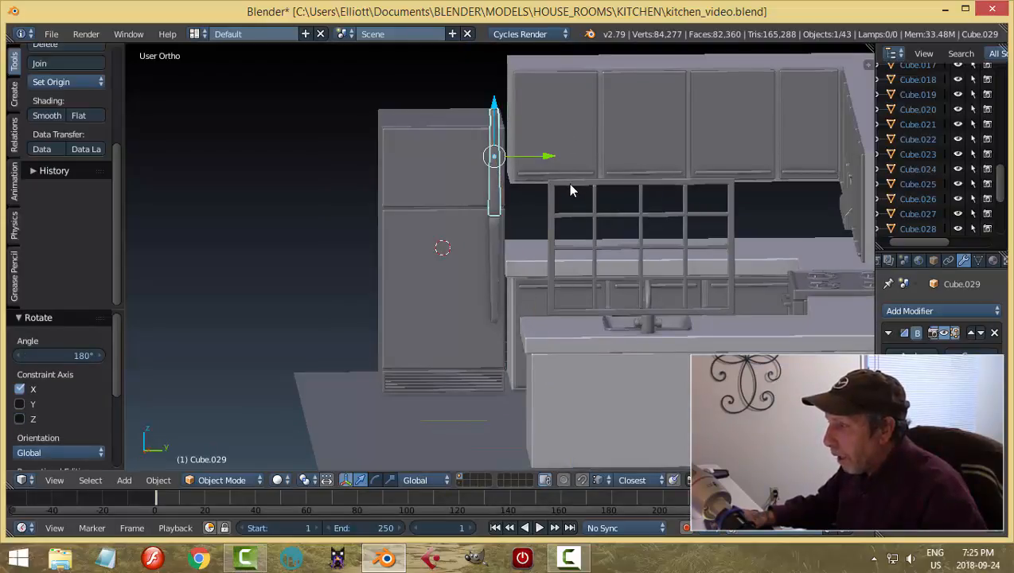
left_click_drag(495, 104, 495, 93)
key("KP_3")
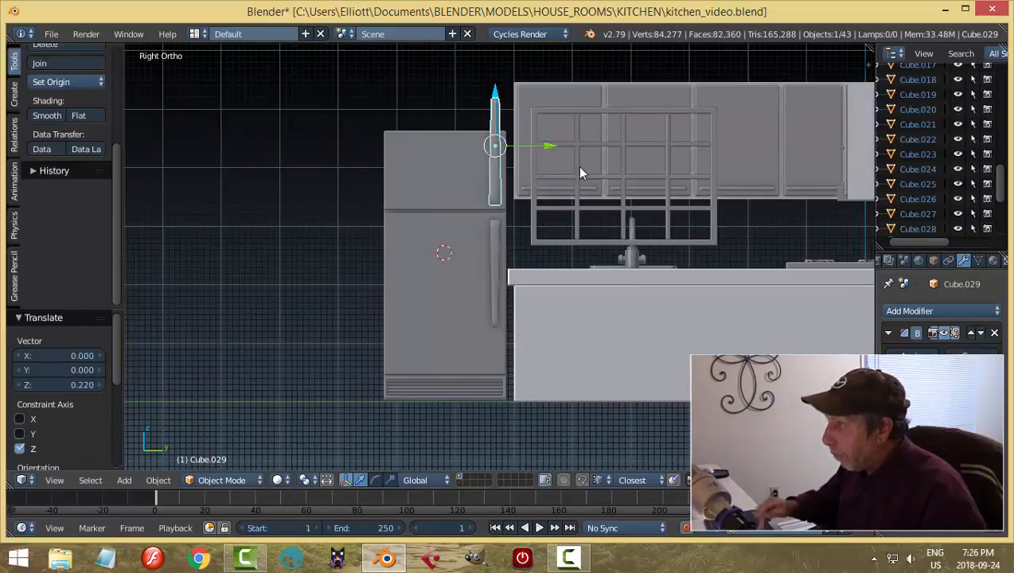
- Shorten the copied handle in Edit Mode by lowering its upper end faces along Z until it fits within the freezer door's height
key("Tab")
left_click(692, 174)
middle_click_drag(609, 181, 592, 229, "shift")
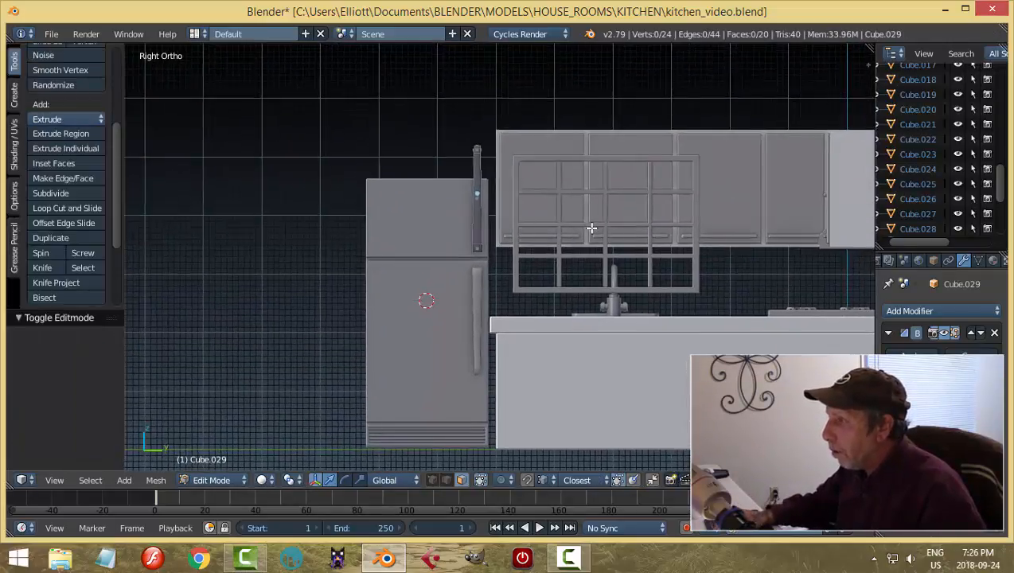
scroll(592, 229, "up", 3)
key("z")
left_click(625, 209)
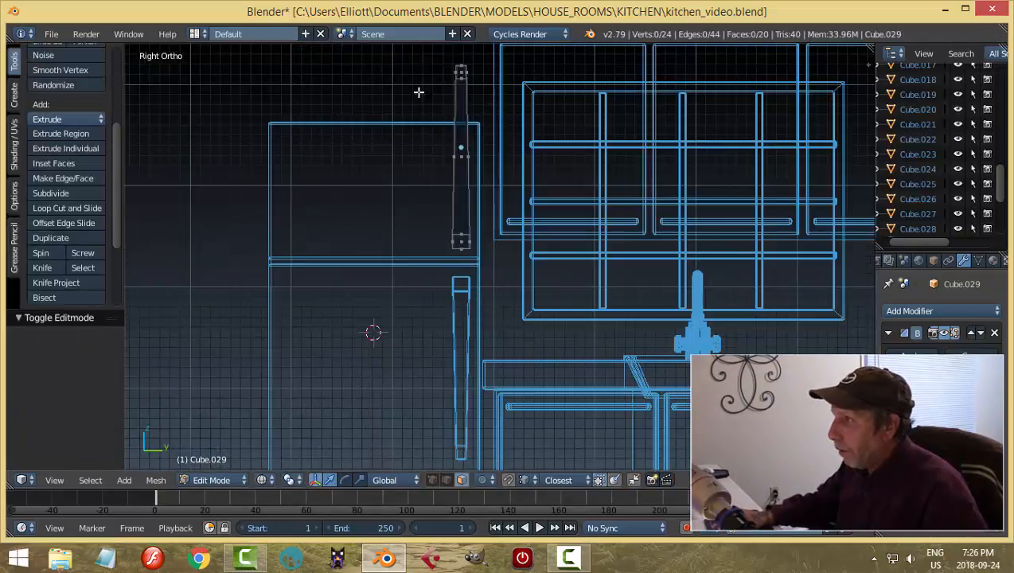
key("b")
left_click_drag(407, 47, 499, 119)
scroll(493, 118, "down", 1)
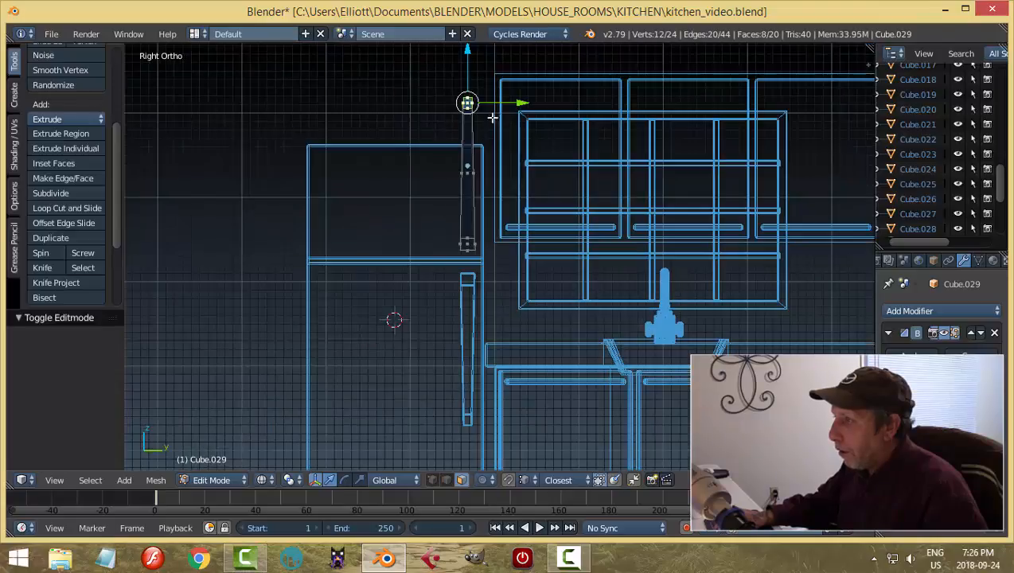
left_click_drag(467, 55, 472, 102)
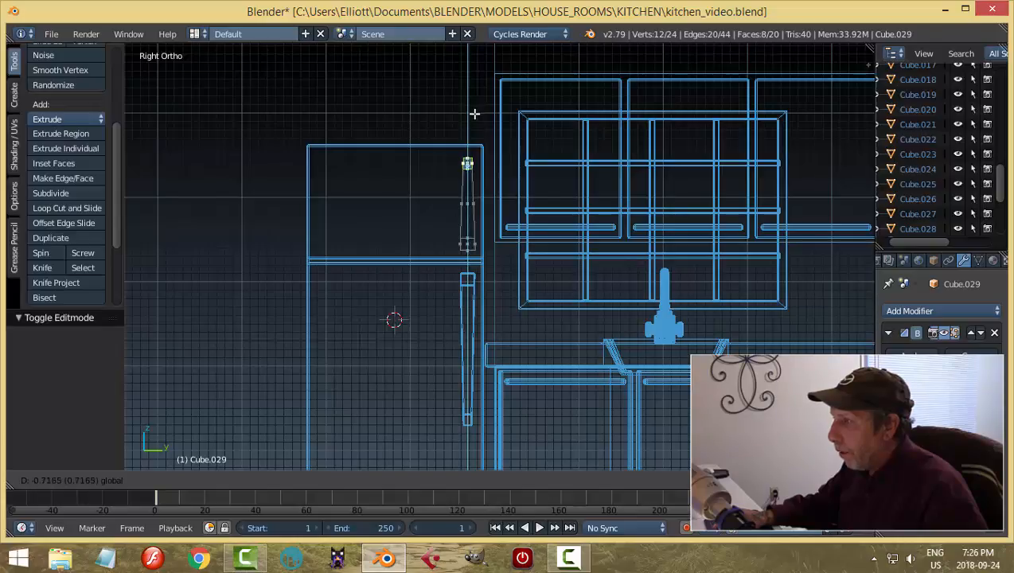
left_click_drag(474, 113, 474, 115)
key("a")
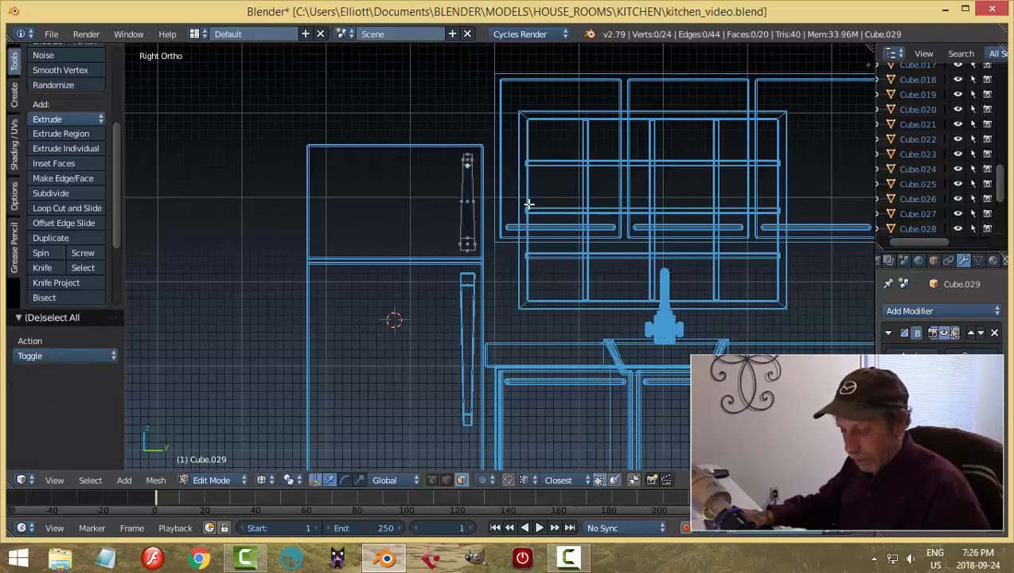
key("z")
left_click(535, 282)
key("Tab")
left_click(538, 271)
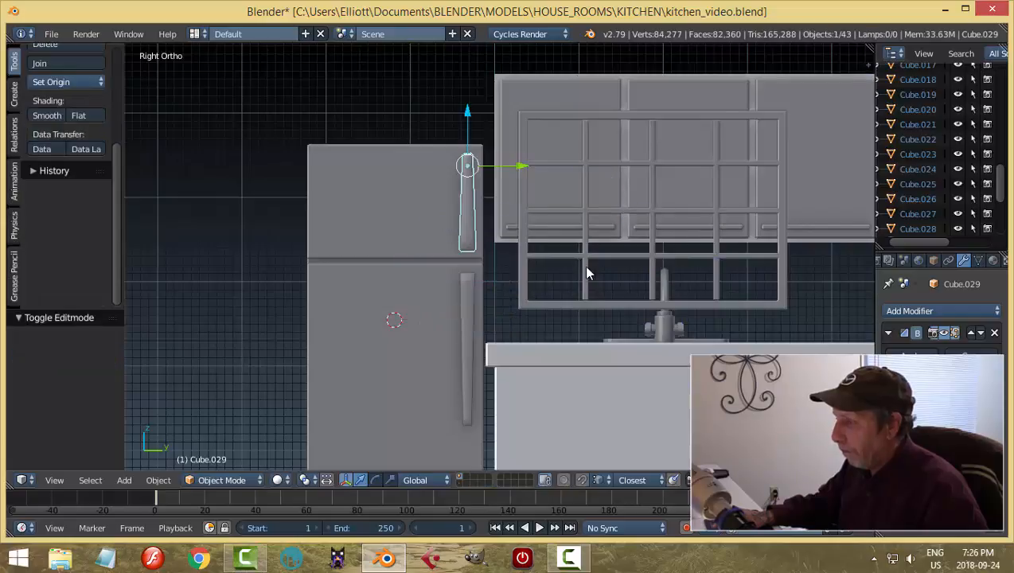
- Select both door handles and move them together about 1.68 along negative Y to the door edge farthest from the counter
middle_click_drag(587, 267, 543, 299)
key("a")
scroll(573, 278, "down", 3)
scroll(525, 294, "up", 1)
right_click(480, 248)
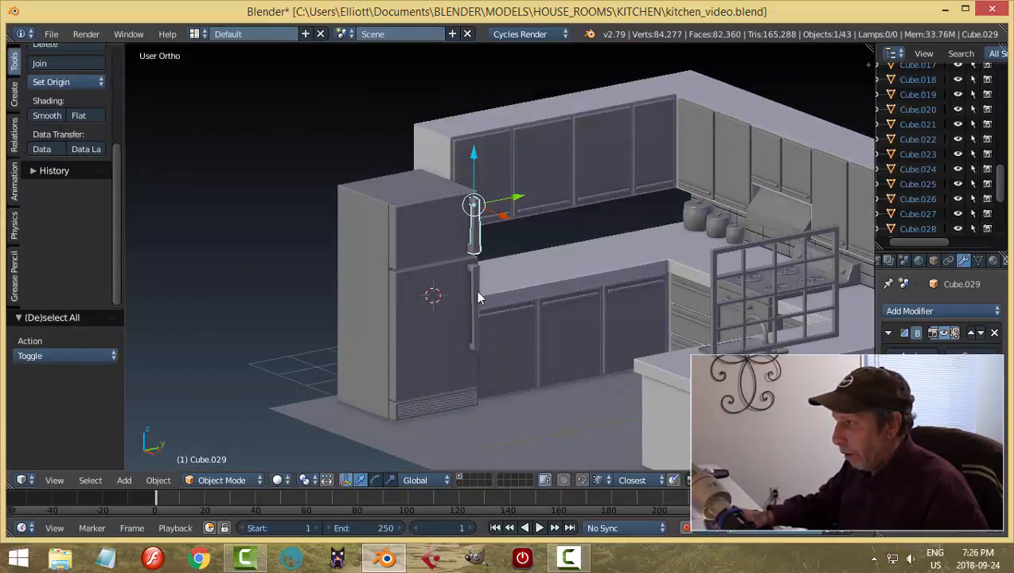
right_click(480, 294, "shift")
key("g")
key("y")
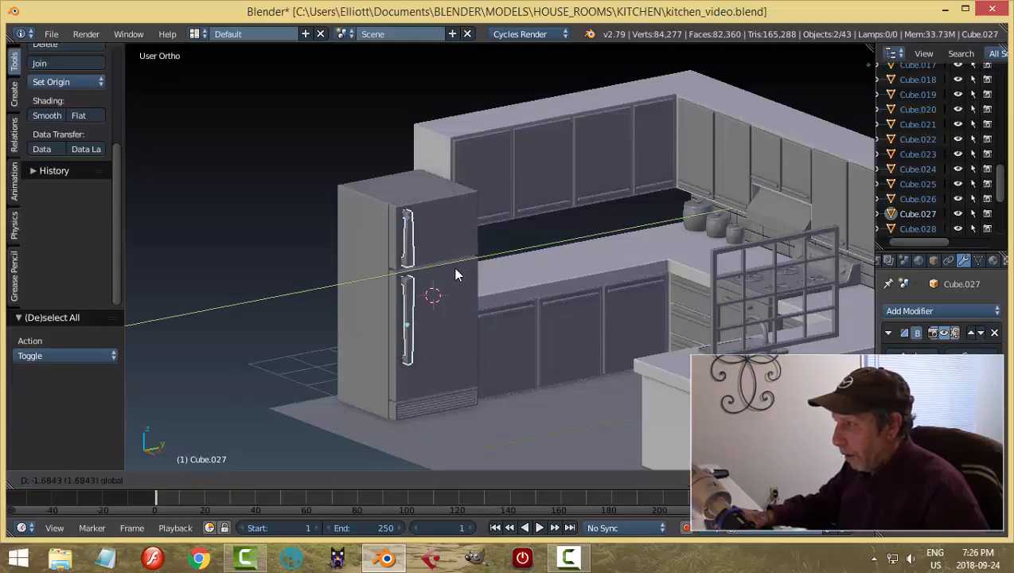
left_click(454, 273)
key("a")
- Raise the lower door handle by 0.006 along Z in the right orthographic view and deselect it
middle_click_drag(550, 273, 451, 315)
scroll(577, 286, "up", 2)
scroll(422, 323, "down", 2)
scroll(402, 316, "up", 2)
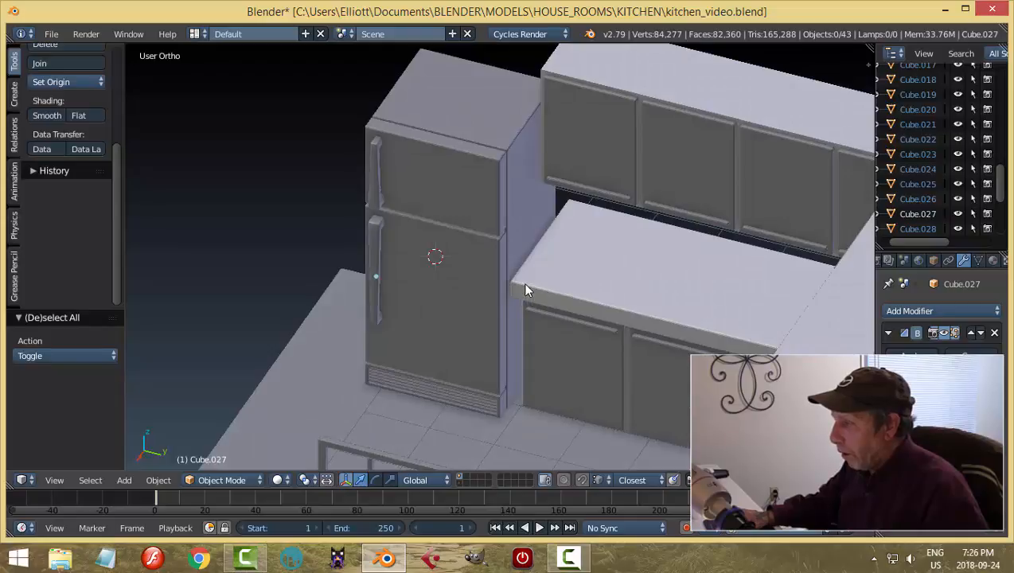
middle_click_drag(525, 291, 346, 269)
key("KP_3")
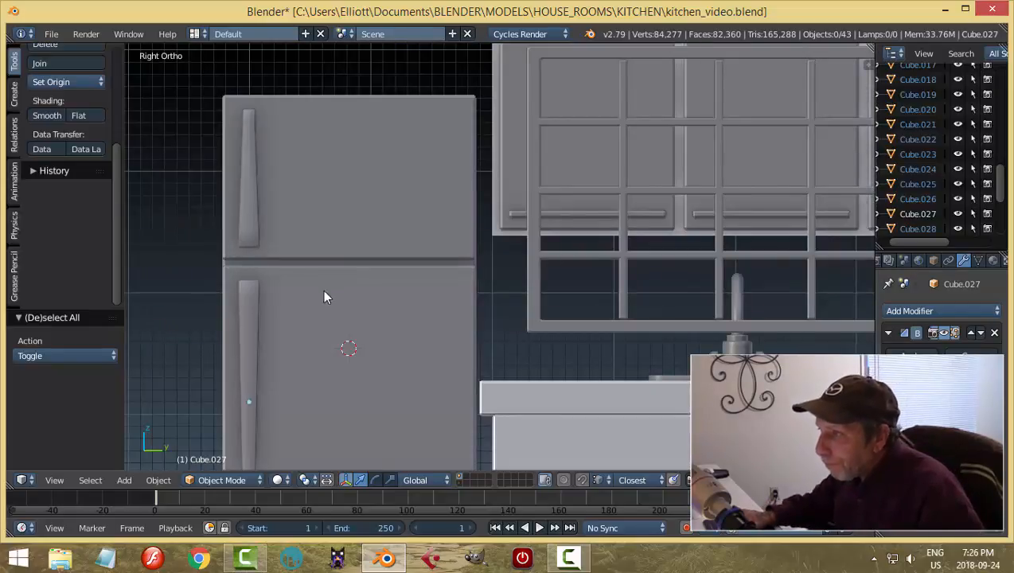
right_click(245, 294)
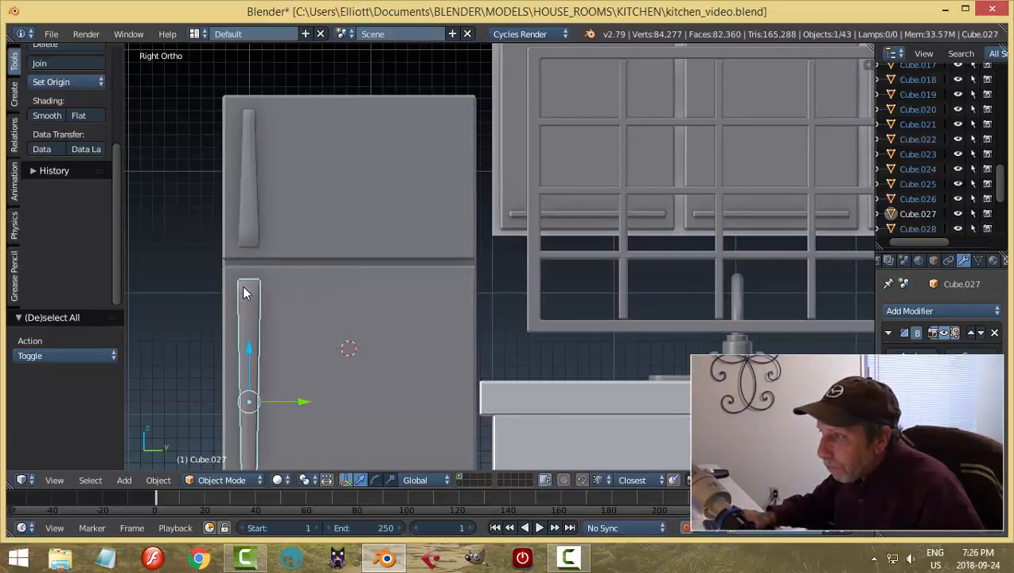
left_click(251, 350)
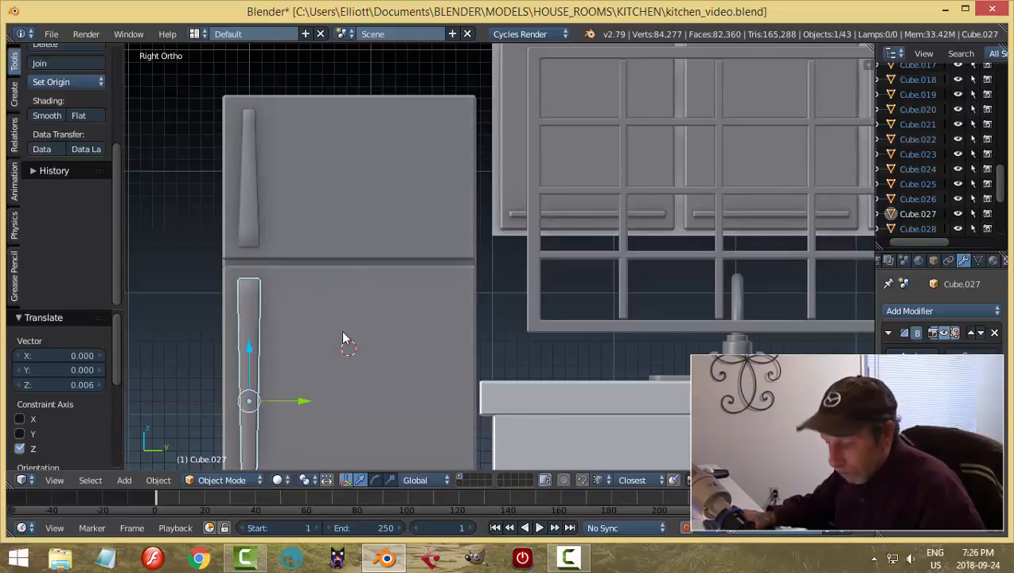
key("a")
- Inset the refrigerator body's back face by about 0.106, extrude it outward about 0.06, and return to Object Mode
scroll(363, 323, "down", 1)
middle_click_drag(362, 328, 517, 332)
right_click(517, 331)
key("Tab")
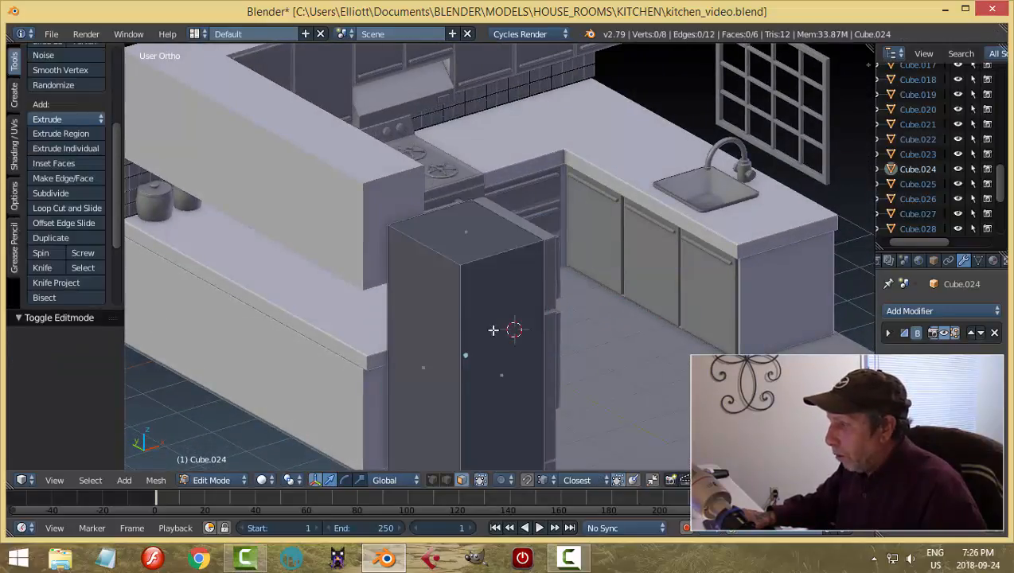
right_click(460, 308)
key("i")
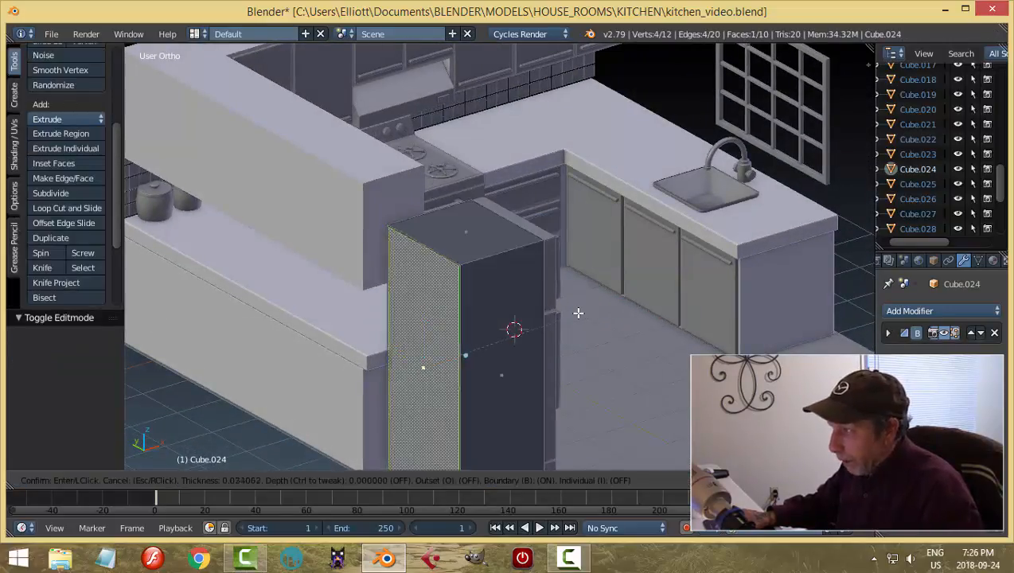
left_click(577, 313)
key("e")
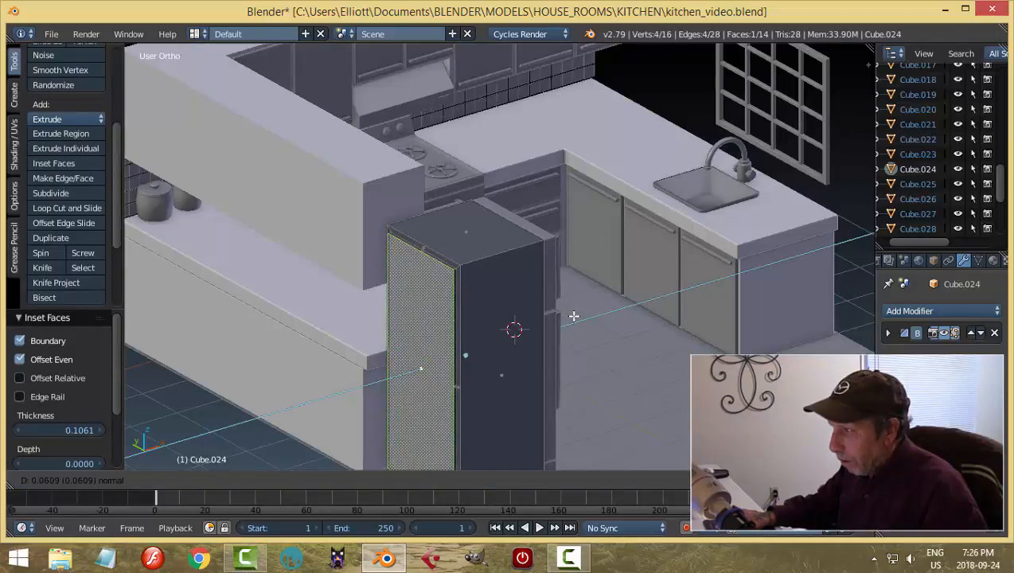
left_click(572, 315)
key("a")
key("Tab")
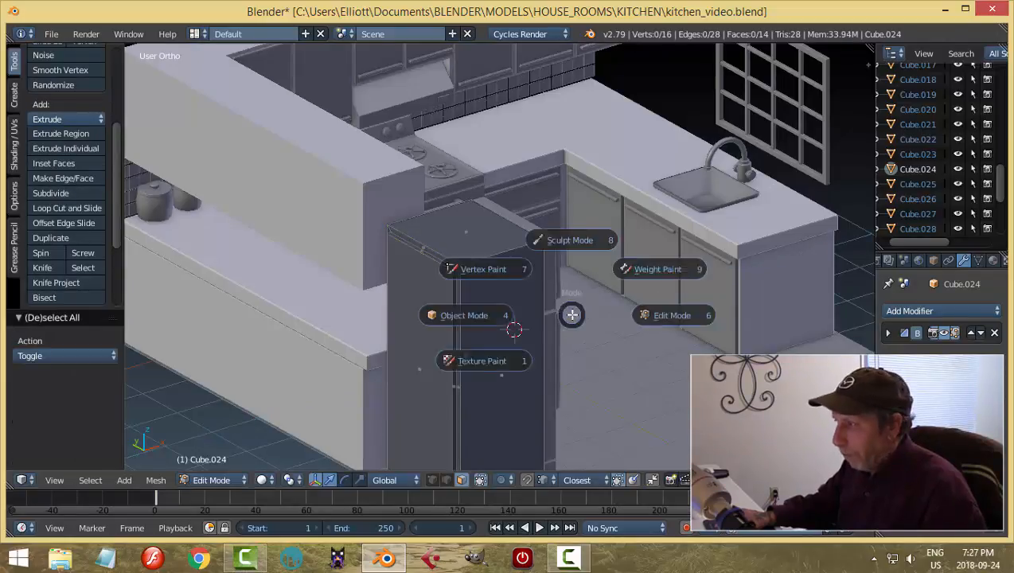
left_click(483, 313)
key("a")
- Save the scene over the existing kitchen_video.blend file
scroll(572, 306, "down", 2)
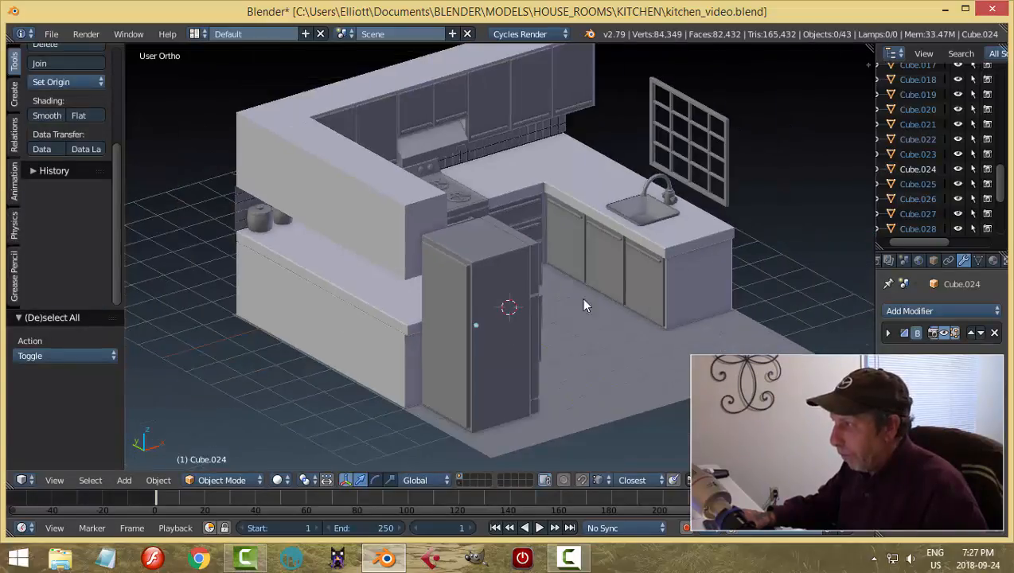
middle_click_drag(584, 302, 518, 277)
key("ctrl+s")
left_click(565, 271)
- Apply the Bevel modifiers on the freezer handle and freezer door, and join the two into one object
scroll(503, 321, "up", 3)
scroll(472, 309, "down", 2)
middle_click_drag(546, 325, 534, 267)
scroll(506, 223, "up", 3)
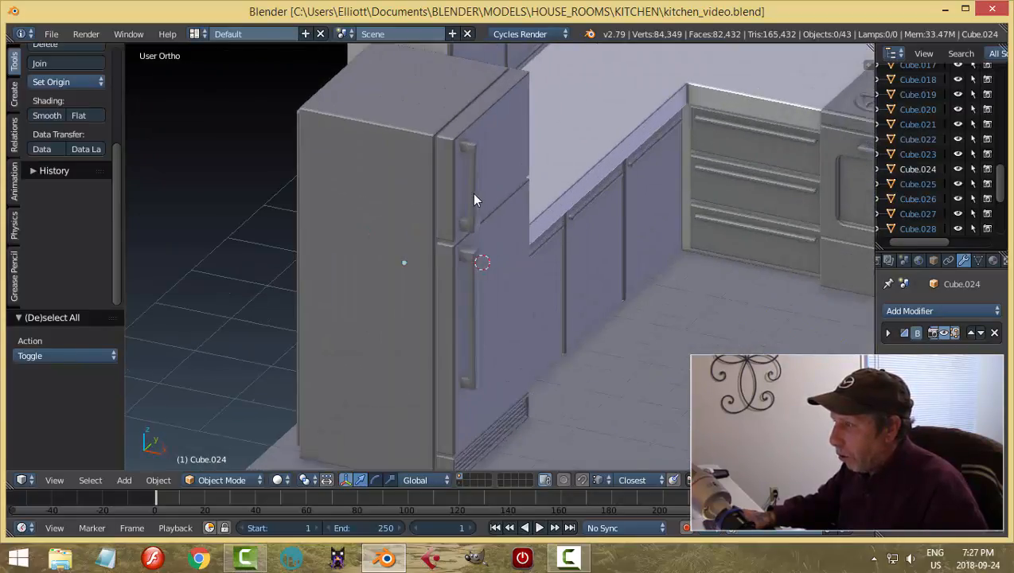
left_click(471, 192)
scroll(470, 192, "up", 1)
left_click(909, 360)
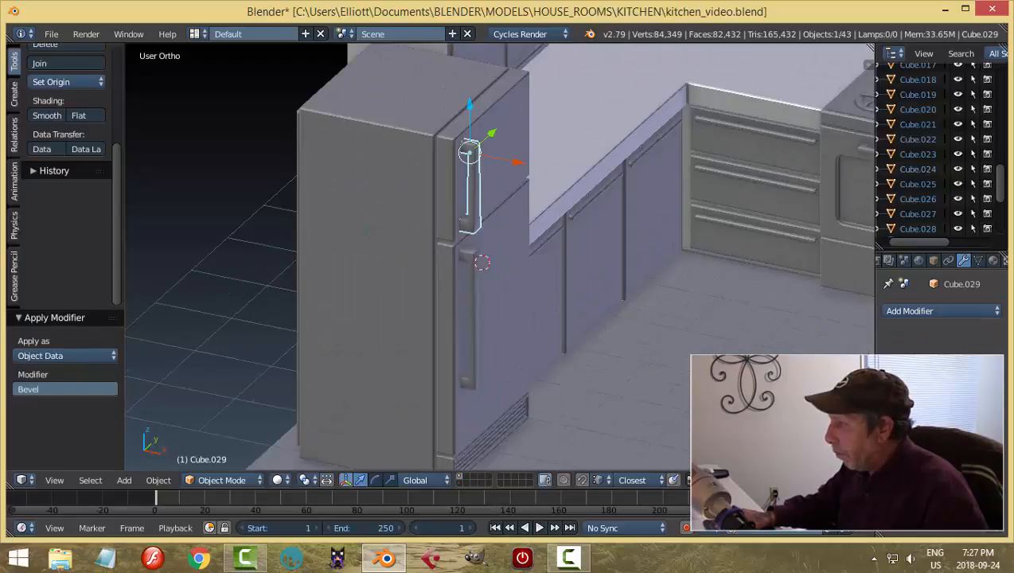
right_click(523, 154)
left_click(889, 334)
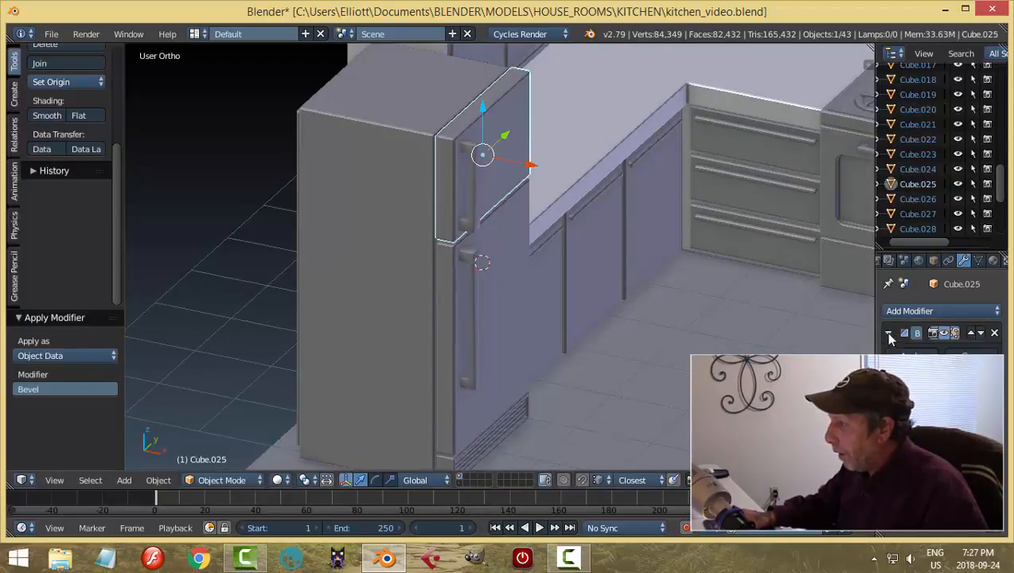
right_click(477, 191, "shift")
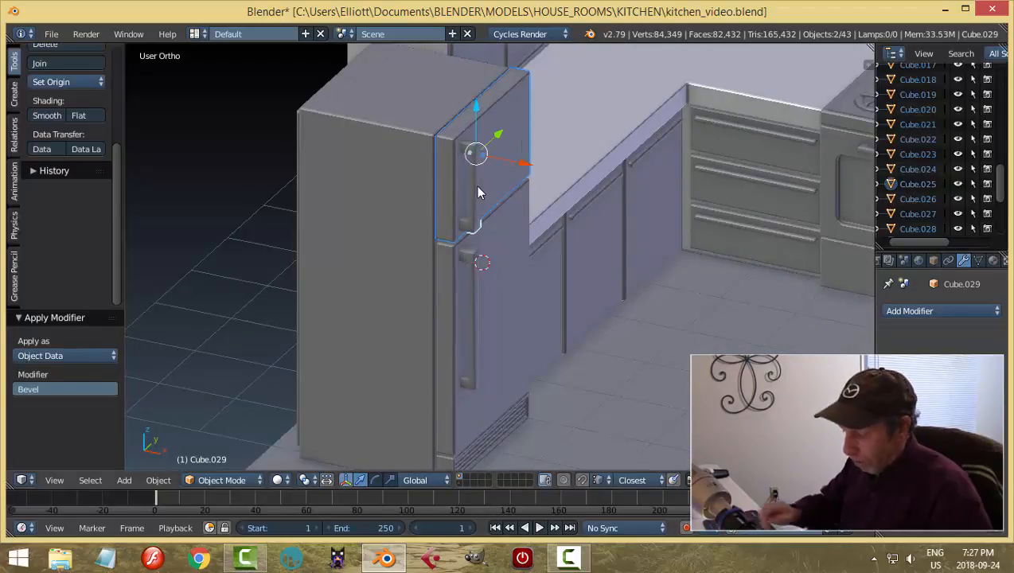
key("ctrl+j")
- Apply the Bevel modifiers on the lower door handle and the lower refrigerator door
right_click(479, 286)
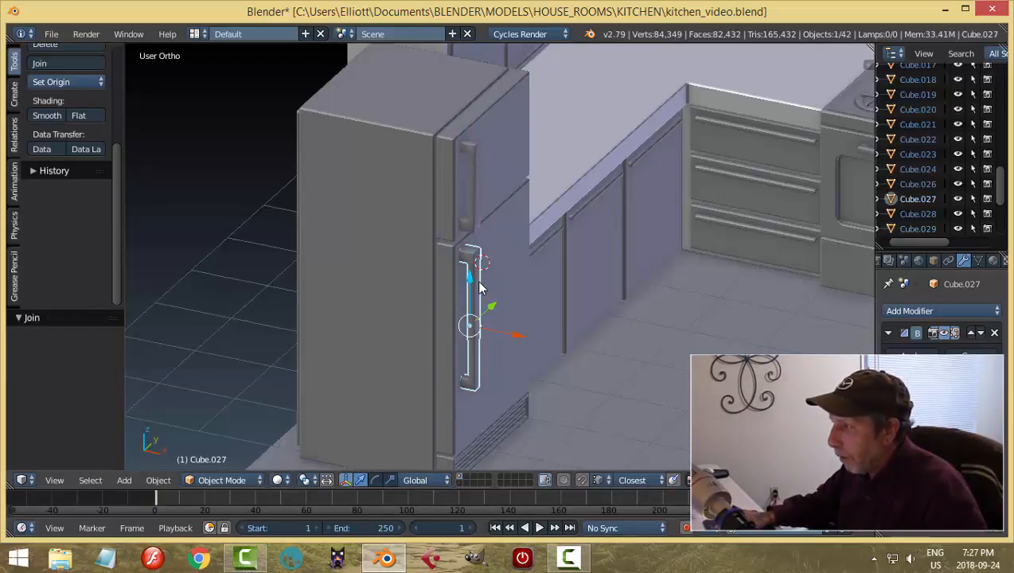
left_click(909, 353)
right_click(488, 244)
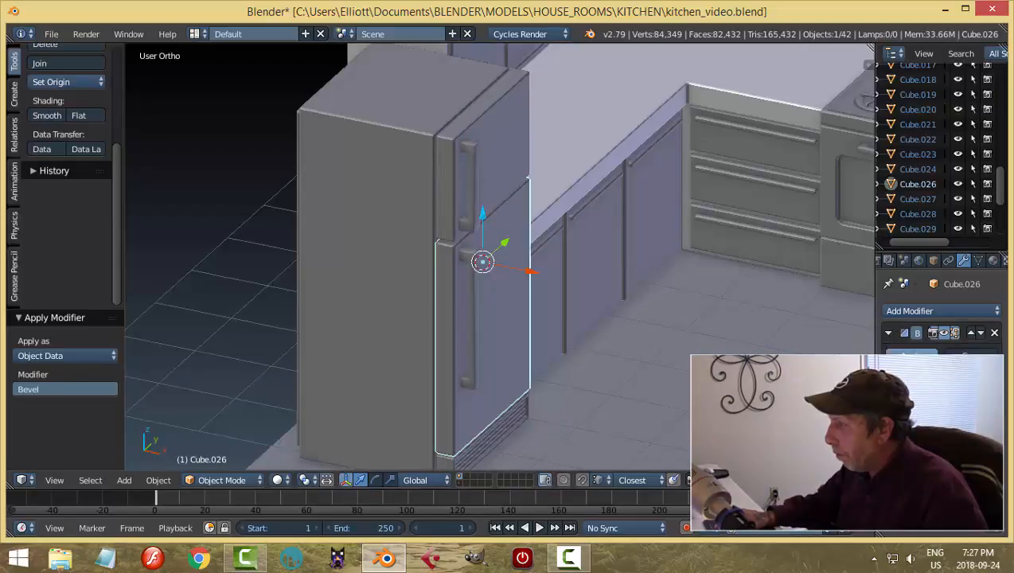
key("ctrl+a")
right_click(516, 221, "shift")
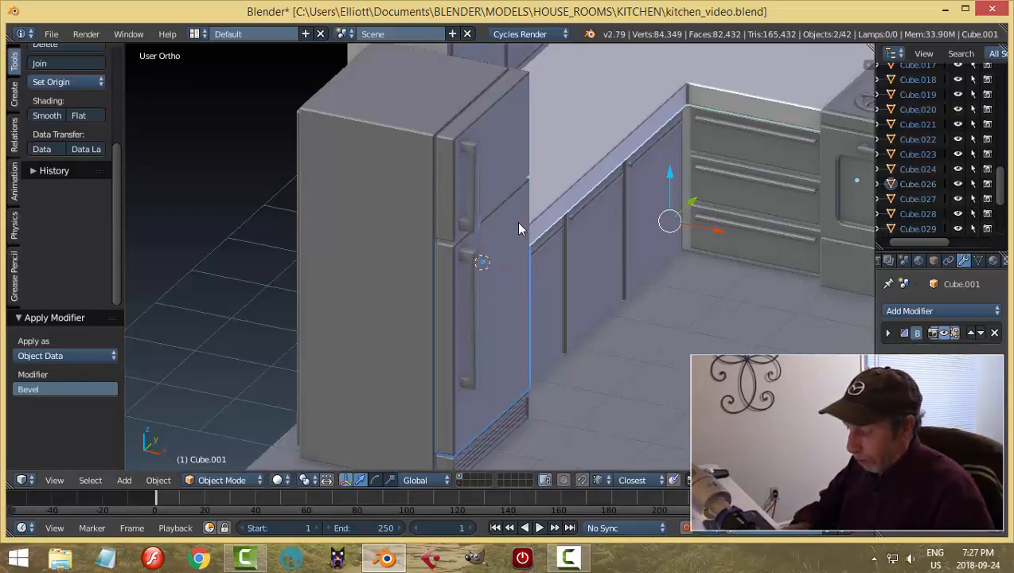
key("ctrl+j")
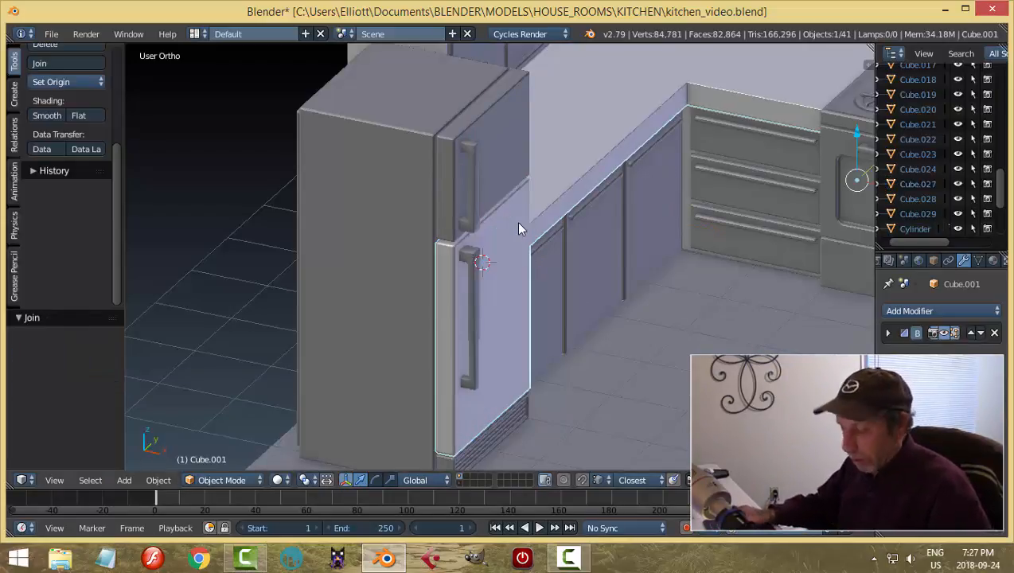
key("ctrl+z")
- Join the lower handle to the lower refrigerator door, and join the vent grille beneath it to that door
right_click(471, 290)
right_click(500, 235, "shift")
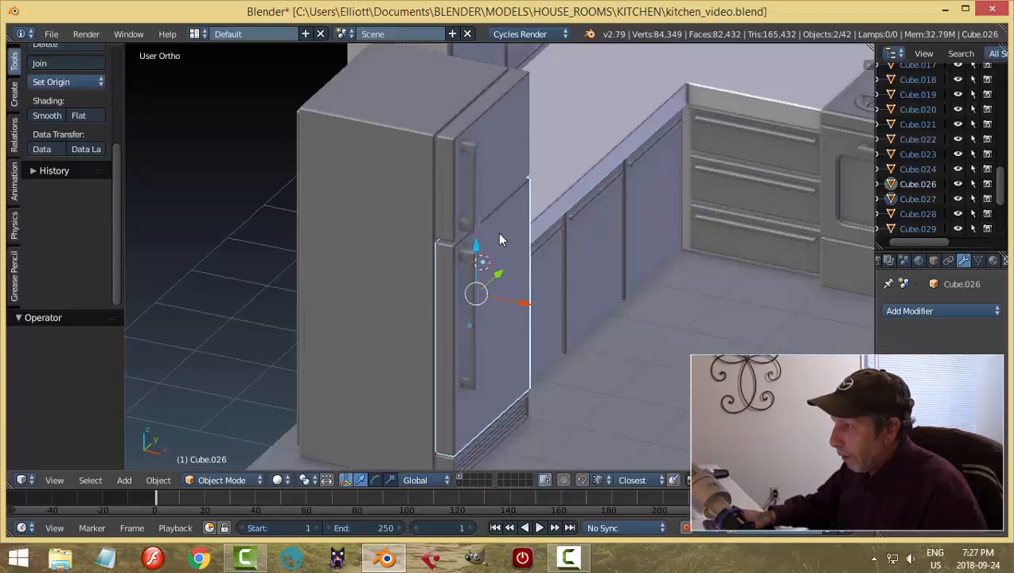
key("ctrl+j")
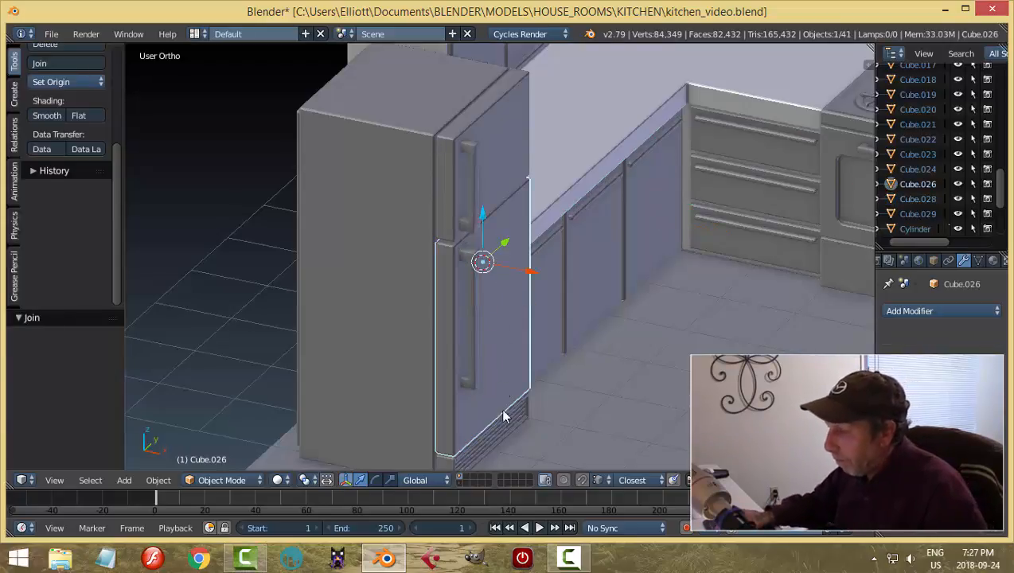
right_click(488, 450)
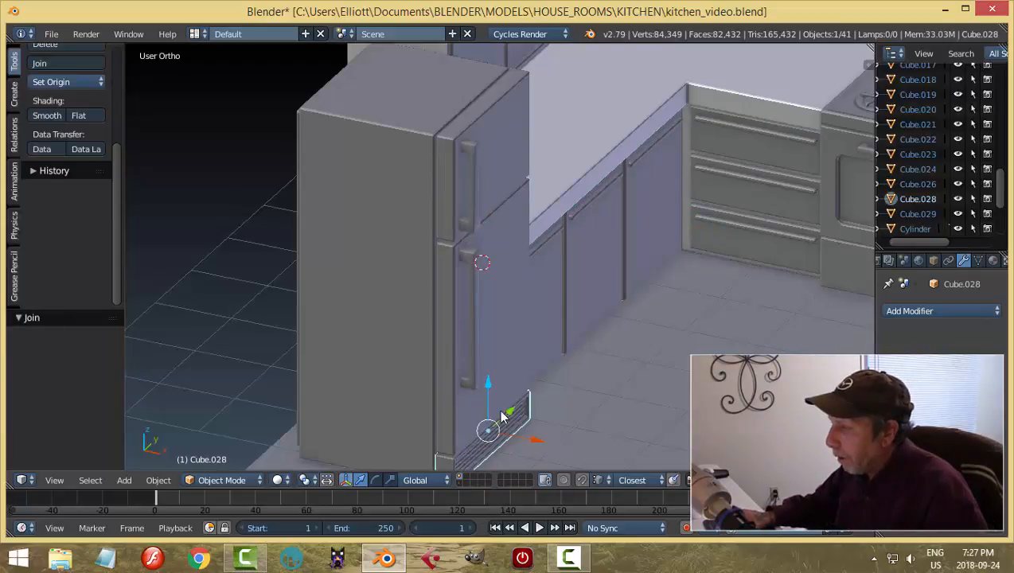
right_click(511, 328, "shift")
key("ctrl+j")
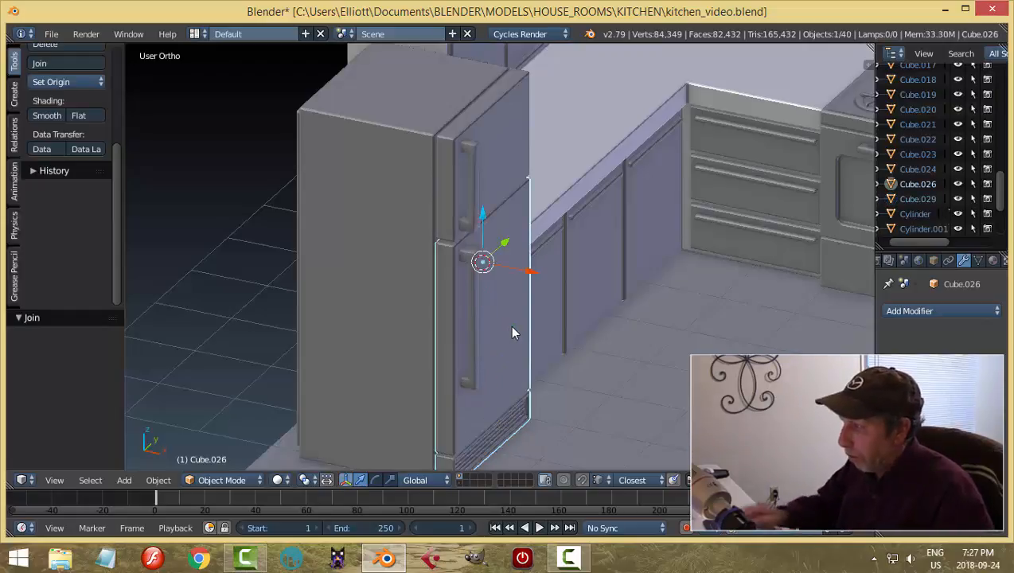
- Join the lower door assembly with the freezer door and combine them with the refrigerator body
right_click(500, 165, "shift")
key("ctrl+j")
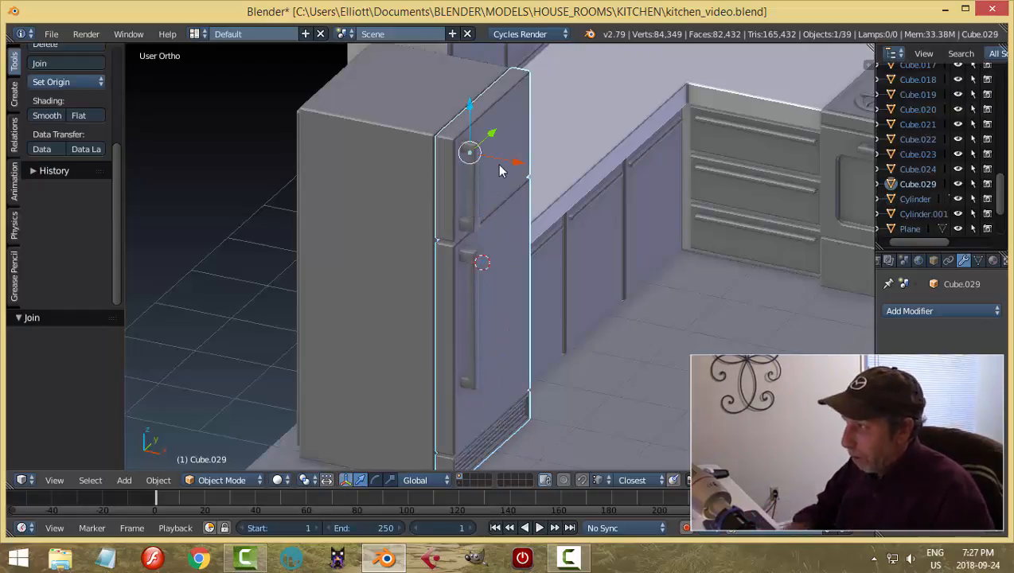
right_click(330, 185)
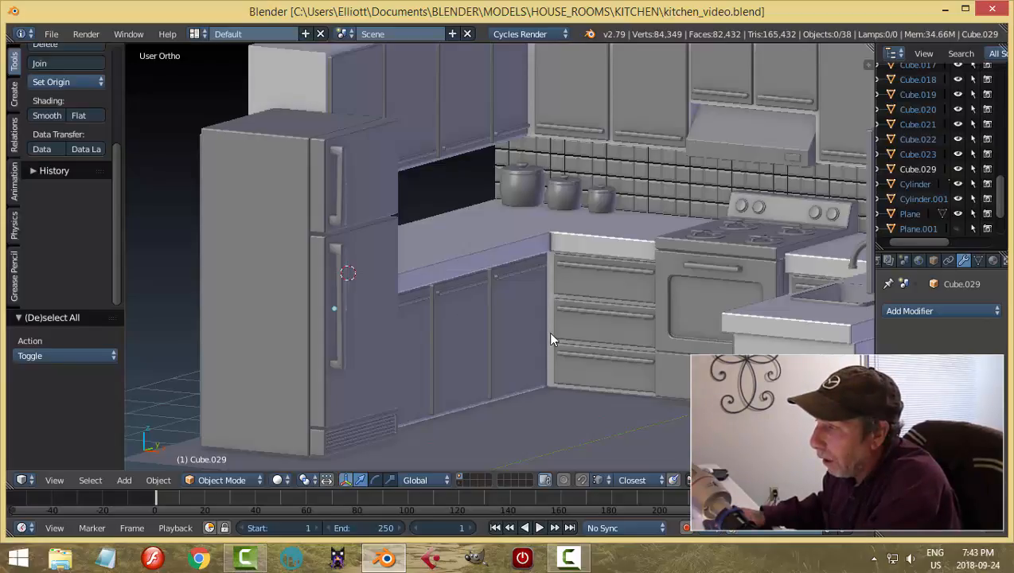
- Reset the 3D cursor to the scene origin and switch to the empty second scene layer
mouse_move(536, 356)
middle_mouse_down()
mouse_move(515, 336)
mouse_move(562, 354)
mouse_move(498, 344)
mouse_move(555, 355)
middle_mouse_up()
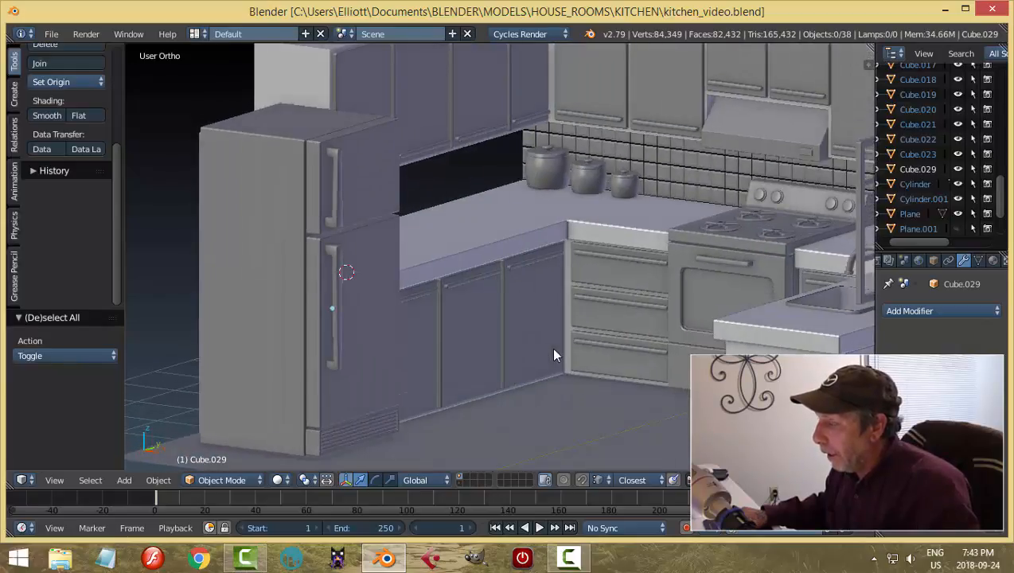
middle_click_drag(580, 308, 516, 332)
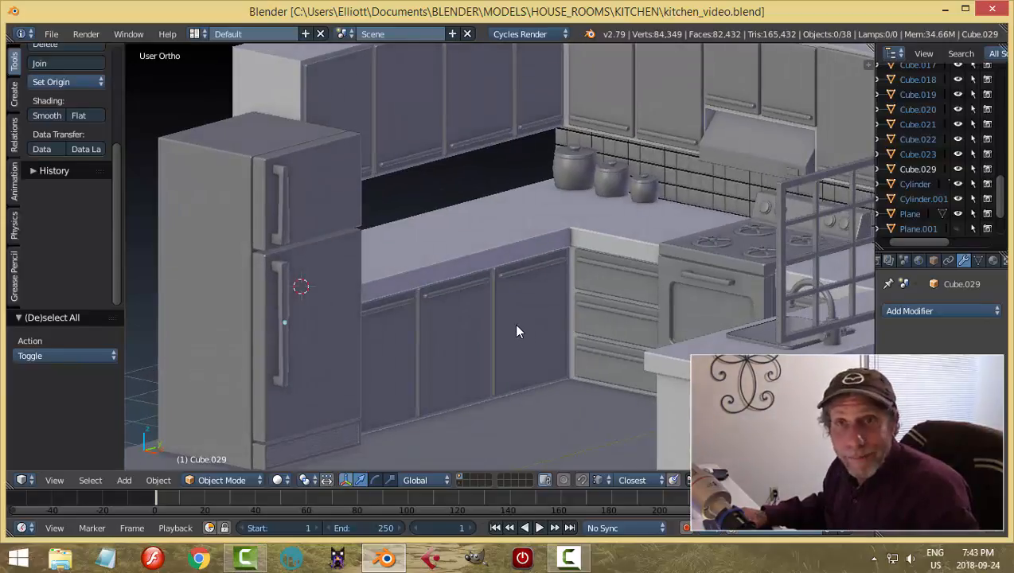
scroll(490, 377, "down", 3)
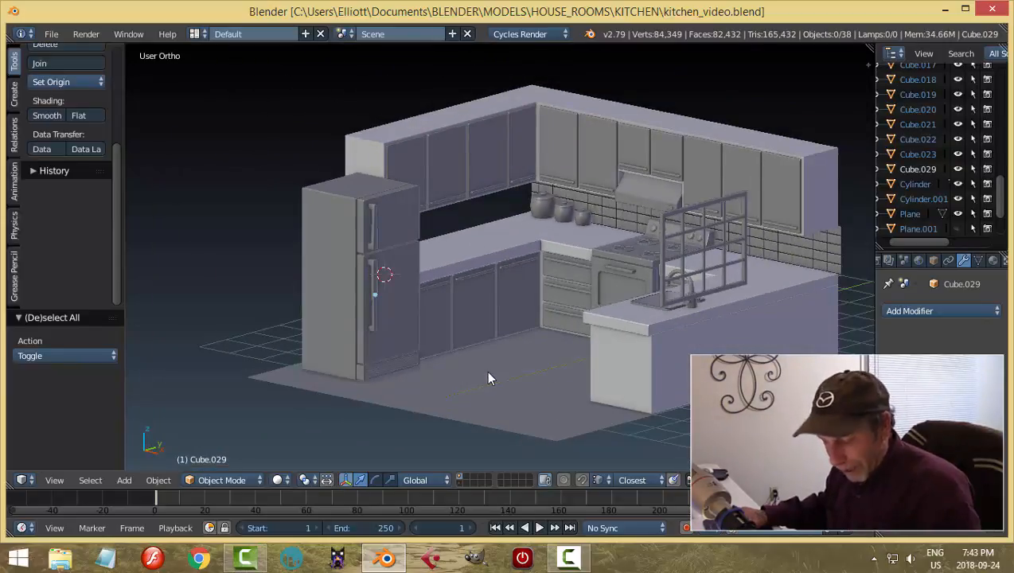
key("shift+c")
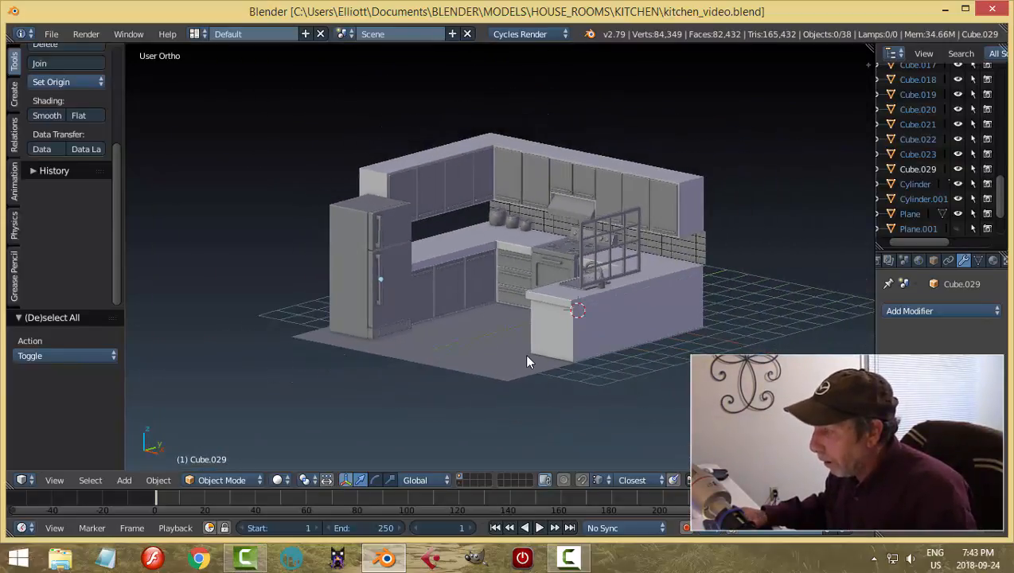
left_click(469, 477)
scroll(632, 372, "up", 3)
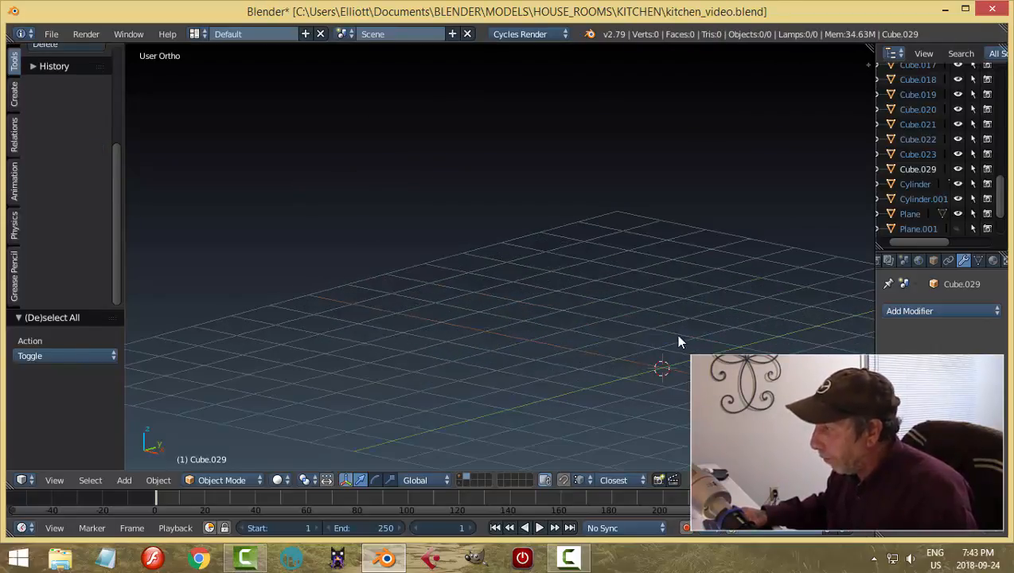
middle_click_drag(679, 342, 579, 323)
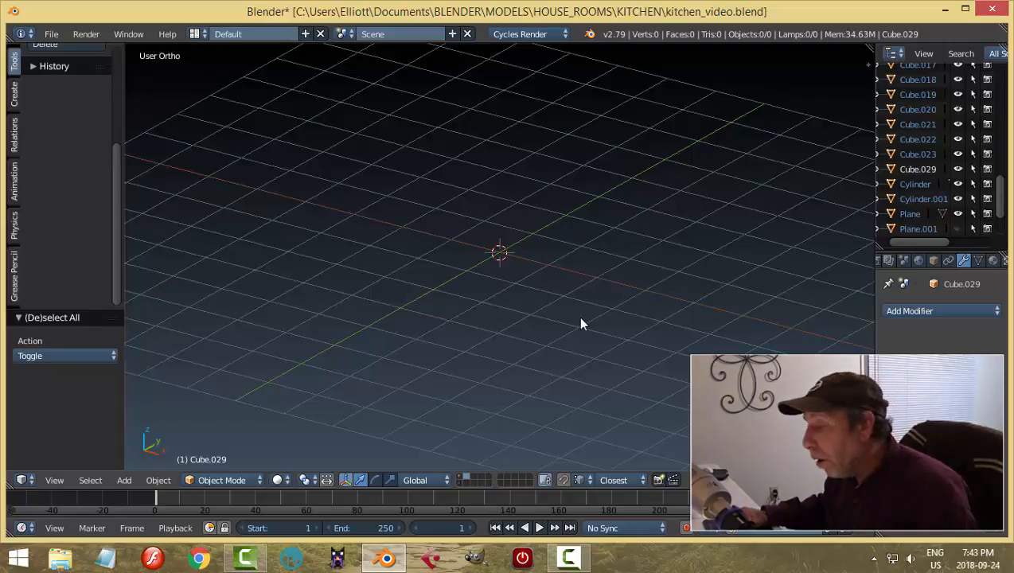
middle_click_drag(572, 316, 571, 315)
- Add a mesh cylinder at the origin and set its vertex count to 22
key("shift+a")
mouse_move(576, 322)
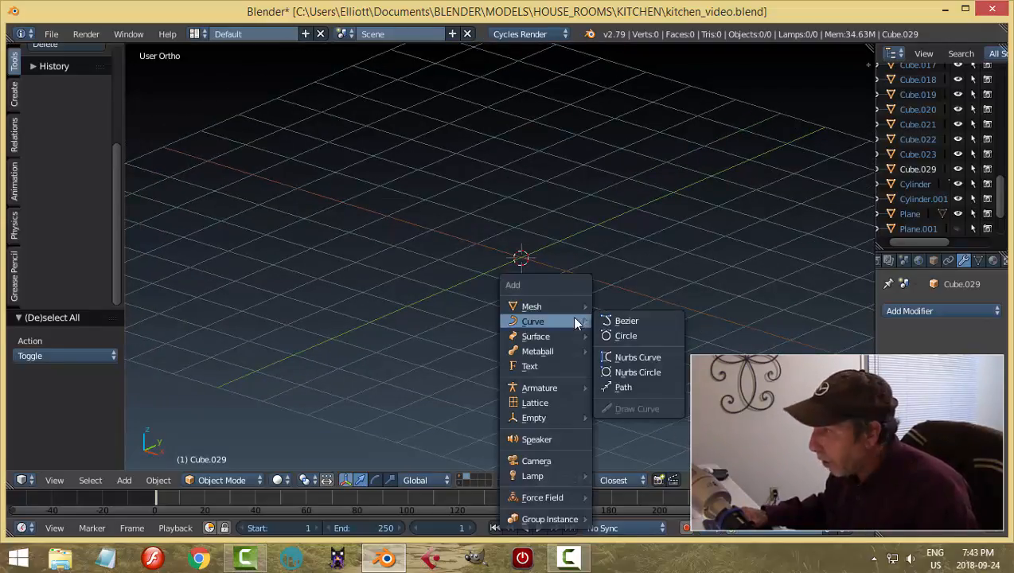
left_click(627, 381)
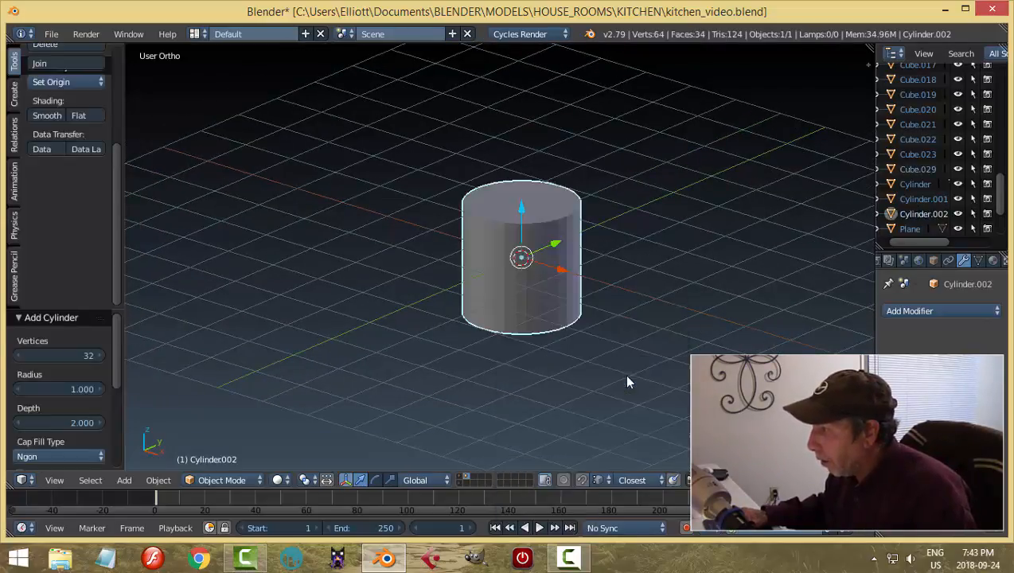
left_click(71, 356)
type("22")
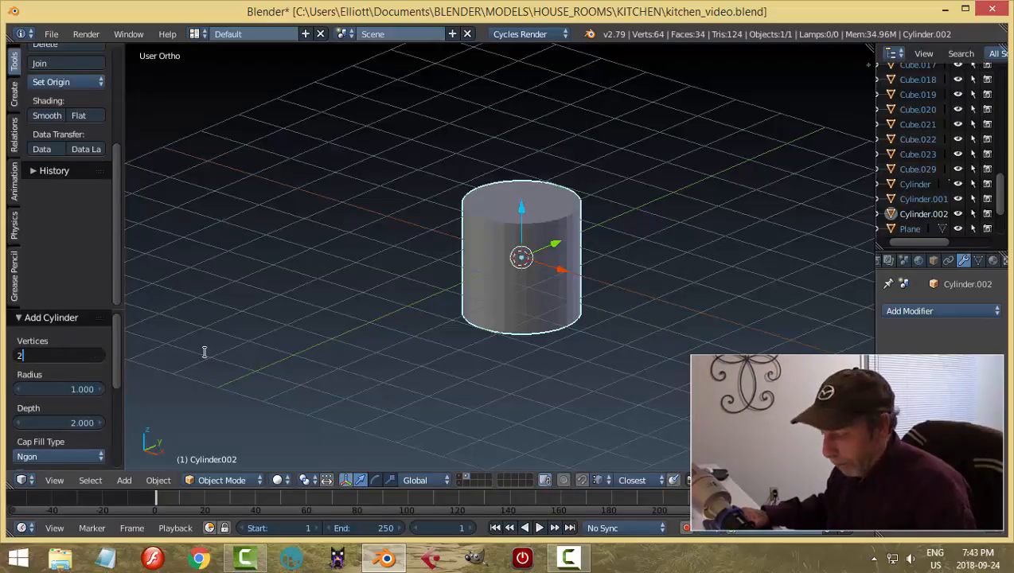
key("Return")
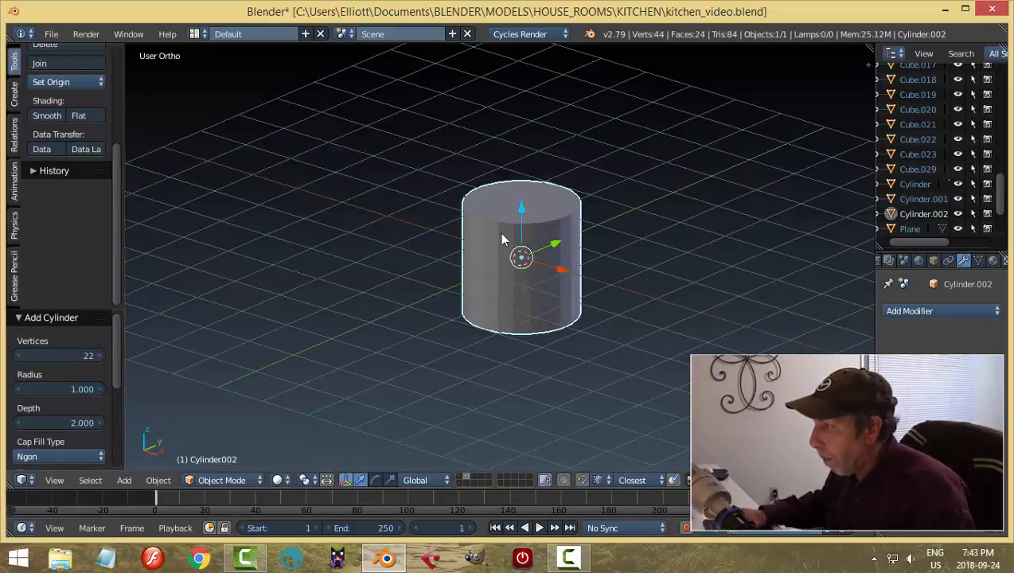
- Raise the cylinder along Z above the grid and scale its whole mesh by about 0.544 in edit mode
left_click_drag(522, 211, 524, 173)
middle_click_drag(523, 173, 581, 254)
key("Tab")
left_click(666, 249)
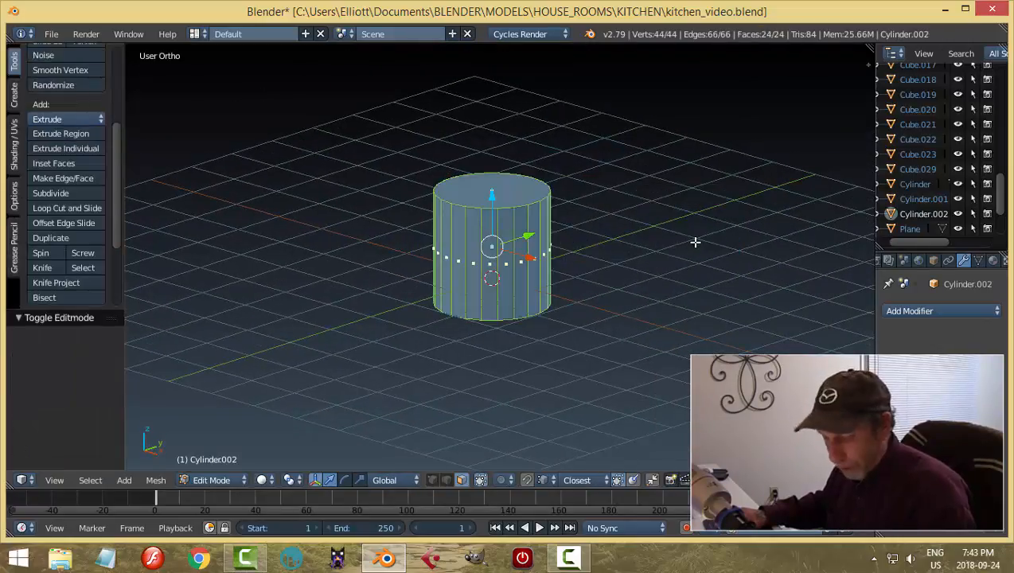
key("s")
left_click(603, 249)
- Add one horizontal loop cut around the cylinder and slide it down close to the base
middle_click_drag(603, 250, 611, 296)
scroll(542, 283, "up", 3)
key("ctrl+r")
left_click(544, 241)
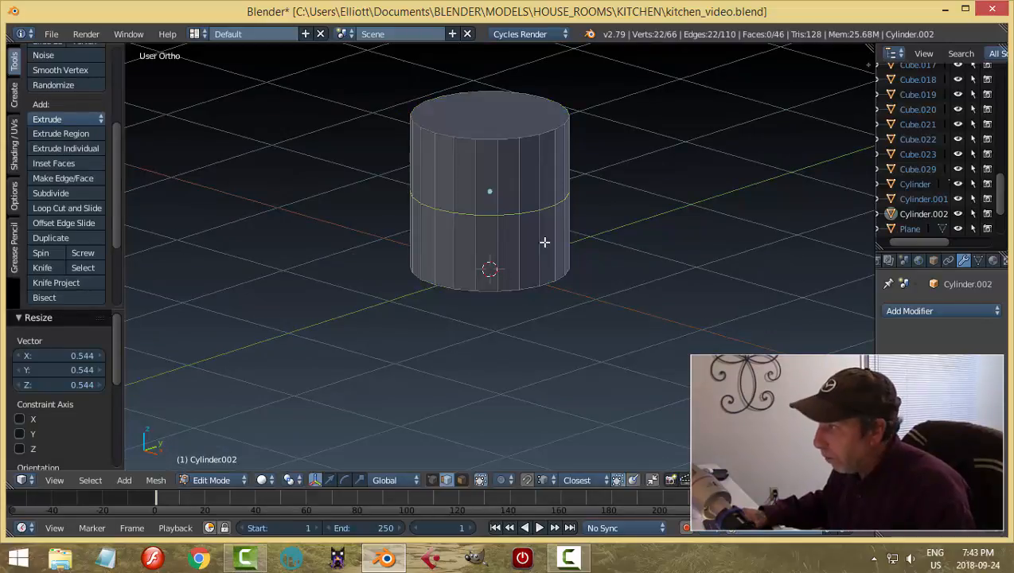
left_click(555, 297)
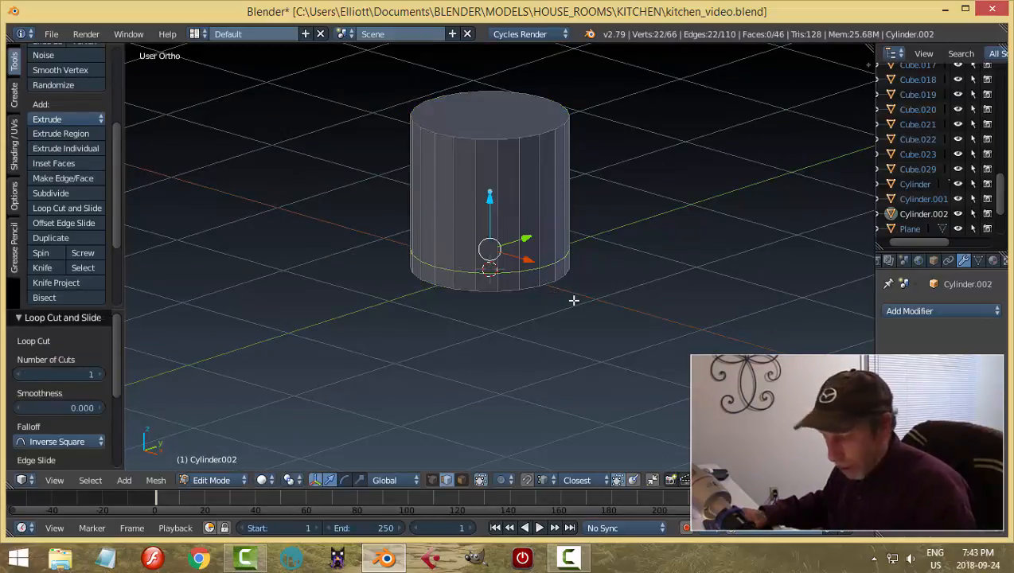
- Bevel the edge loop near the base into a narrow band with an offset of about 0.011
key("a")
key("ctrl+Tab")
left_click(559, 287)
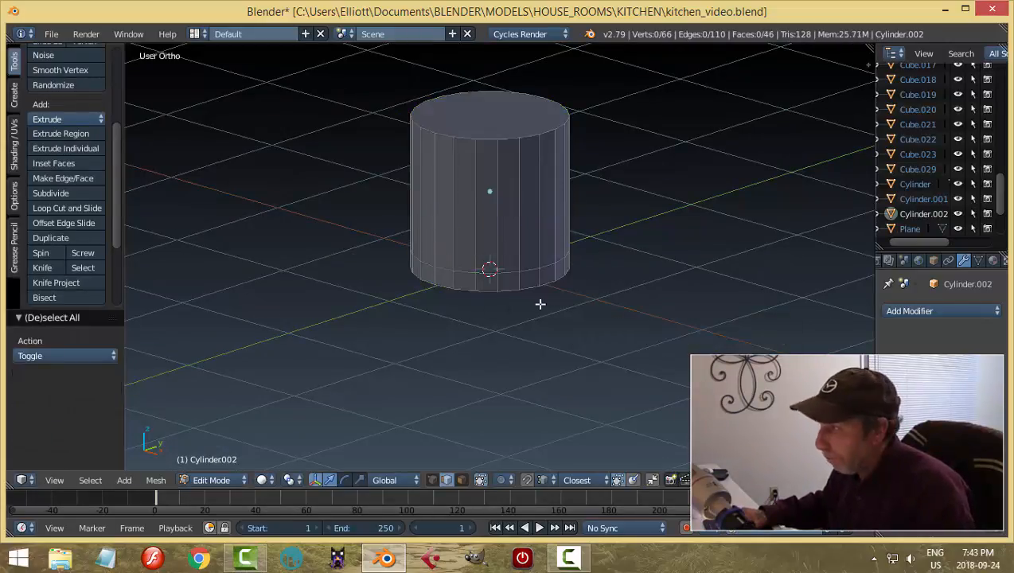
scroll(539, 304, "up", 2)
right_click(515, 280, "alt")
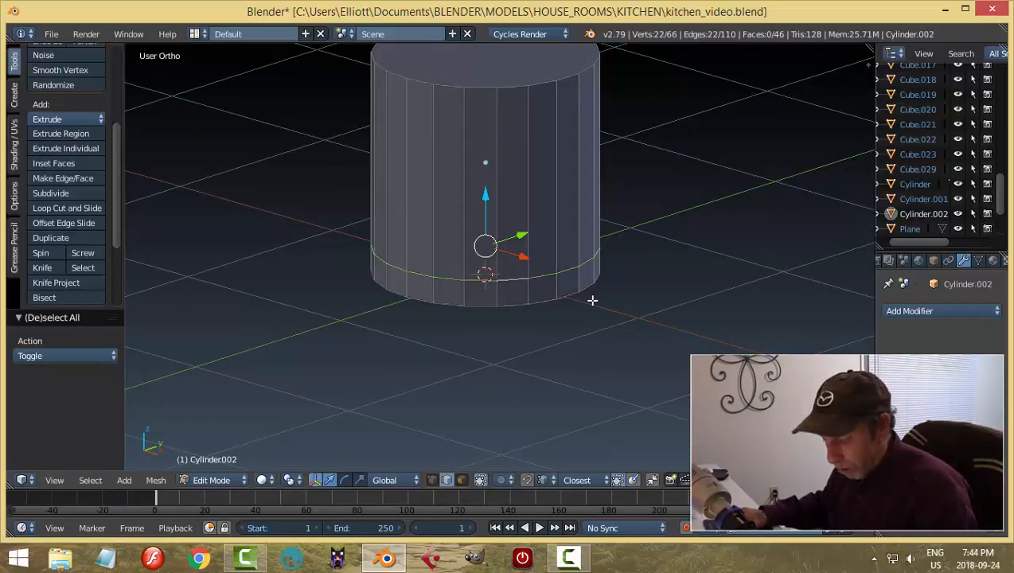
key("ctrl+b")
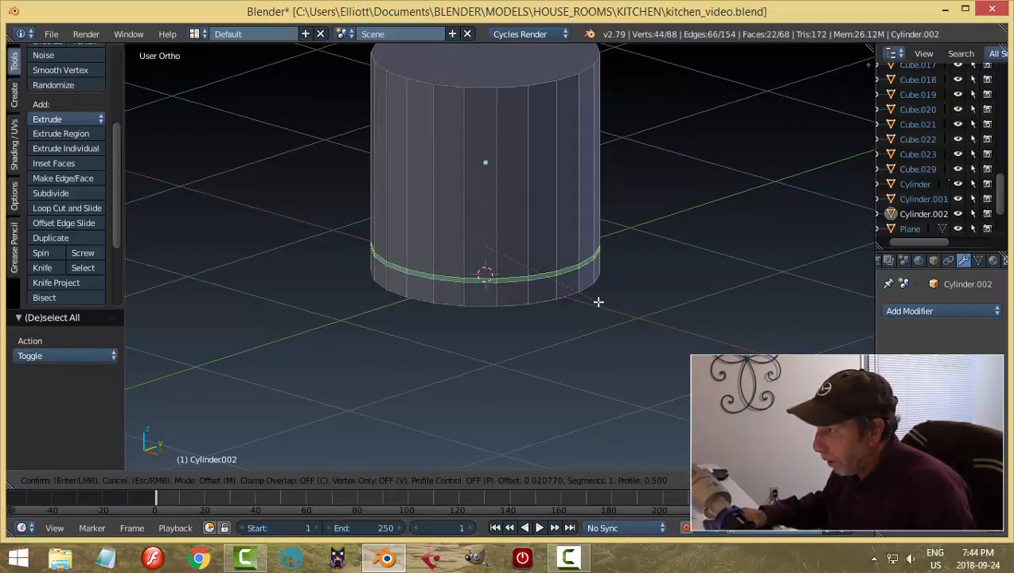
left_click(598, 302)
- Extrude the narrow band and scale it inward to about 0.98 with Z locked to form a groove
key("e")
left_click(645, 310)
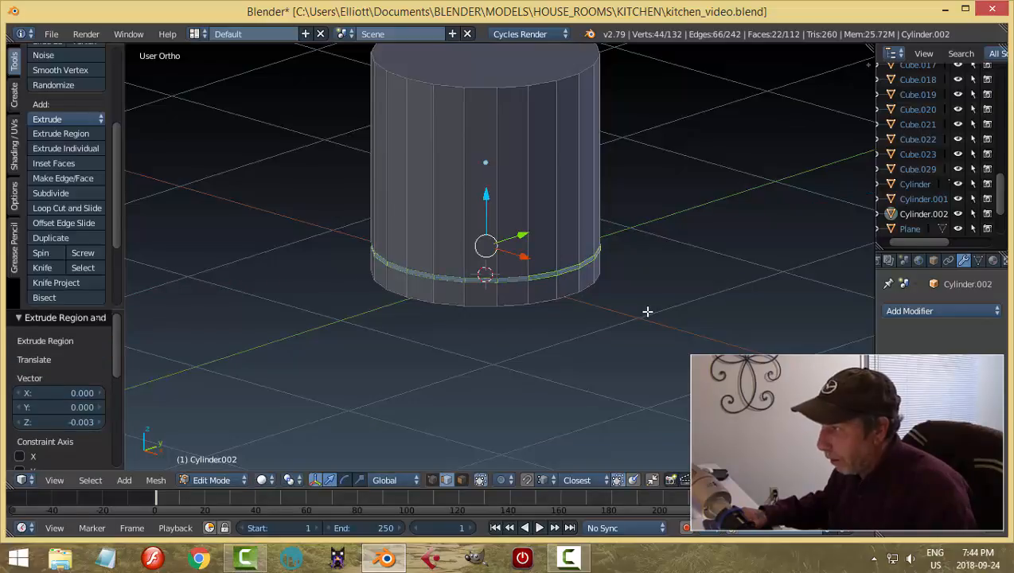
key("s")
key("shift+z")
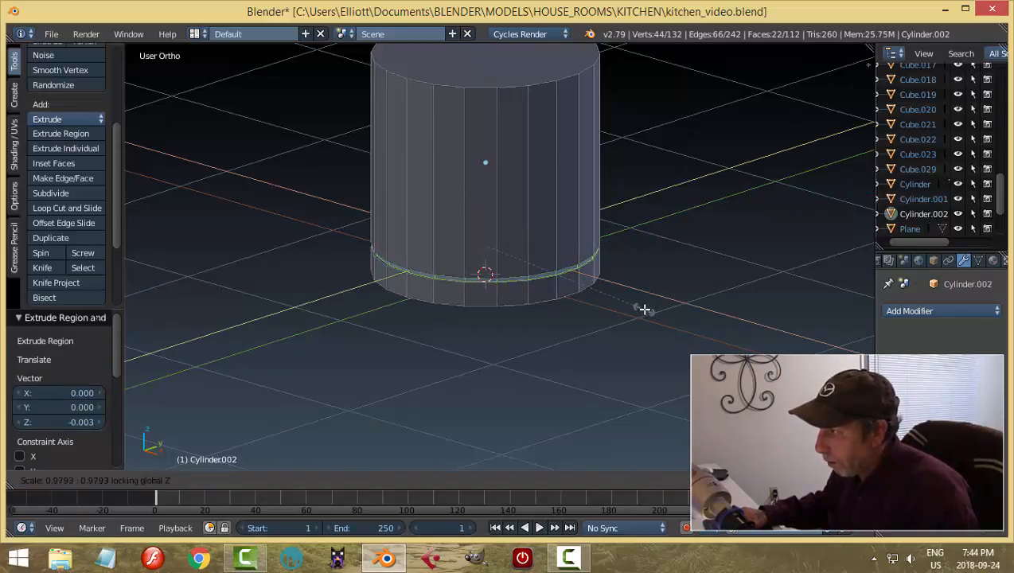
left_click(644, 308)
key("a")
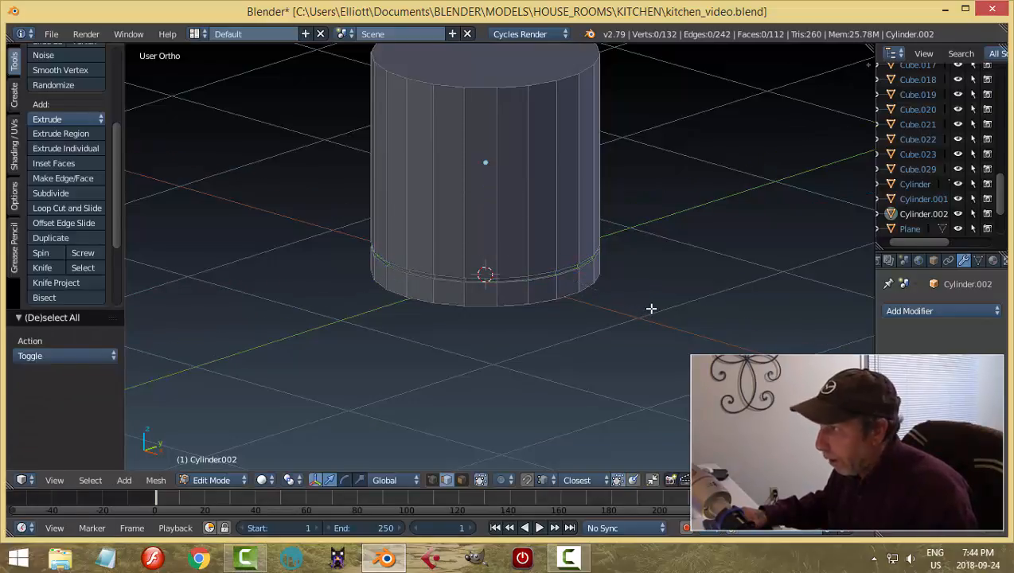
- Taper the body by scaling the cylinder's top edge loop to about 0.896
middle_click_drag(660, 270, 646, 312)
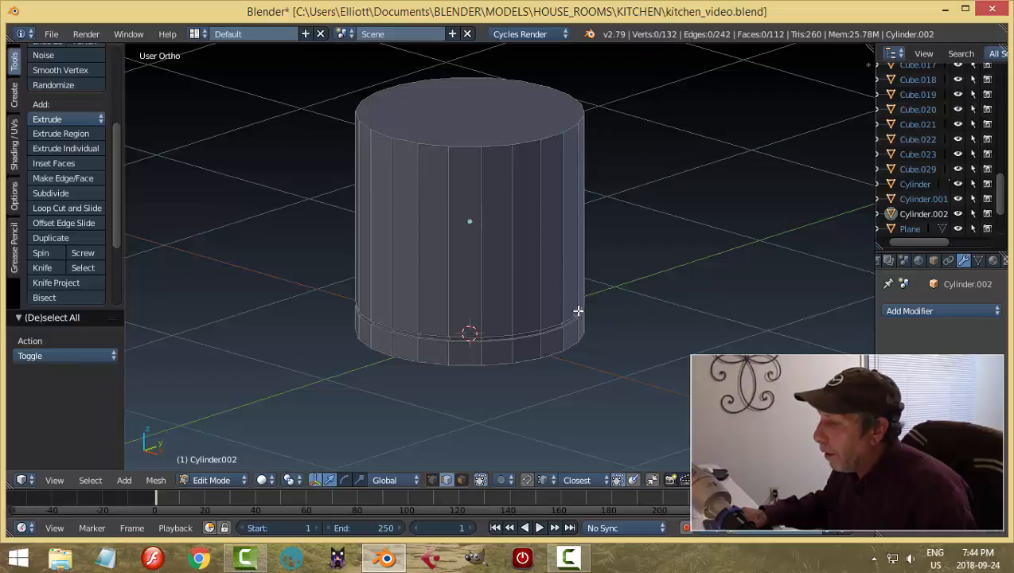
right_click(525, 142, "alt")
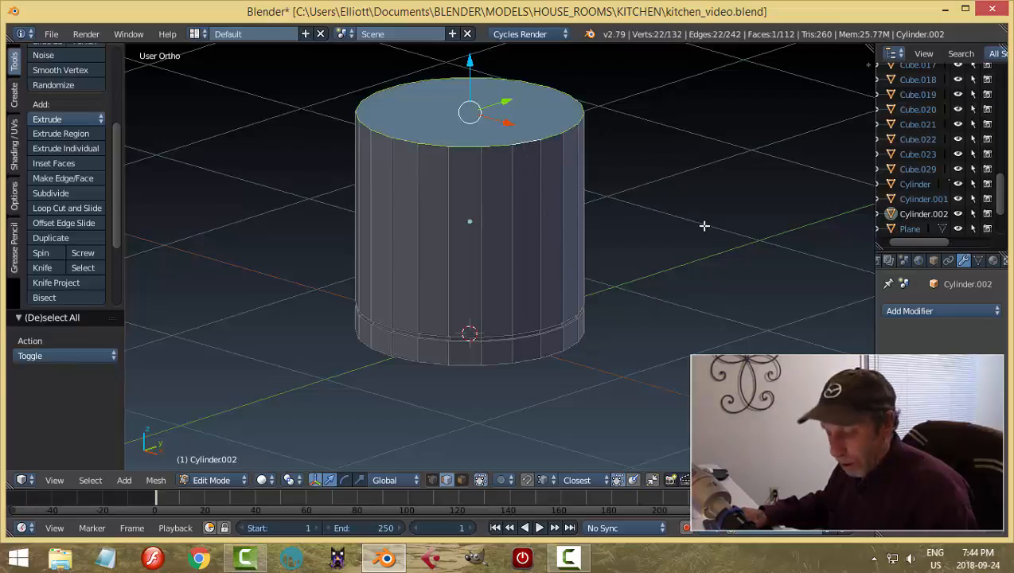
key("s")
left_click(675, 224)
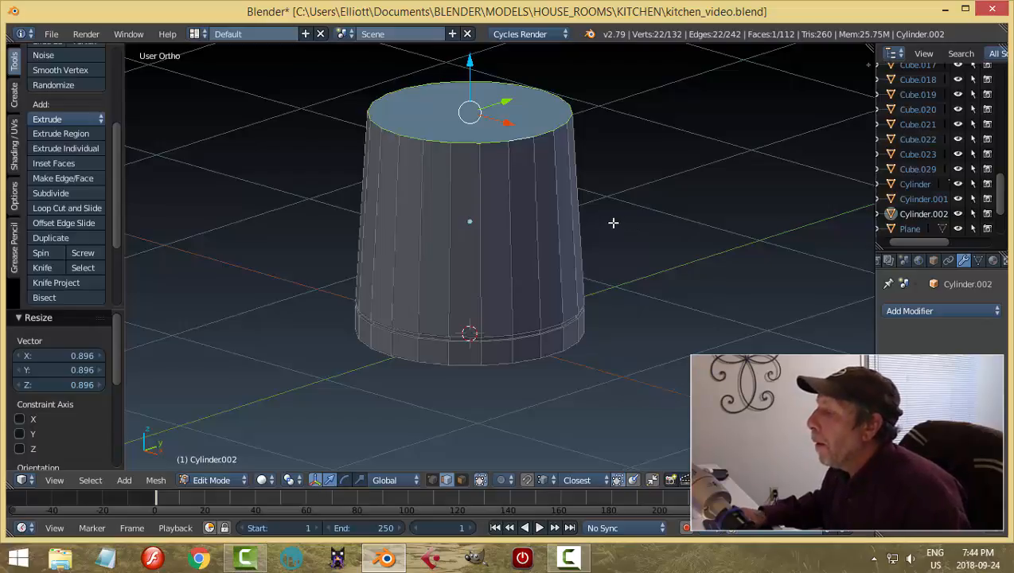
- Inset the top face by about 0.023 and extrude it upward about 0.011
middle_click_drag(570, 175, 594, 249, "shift")
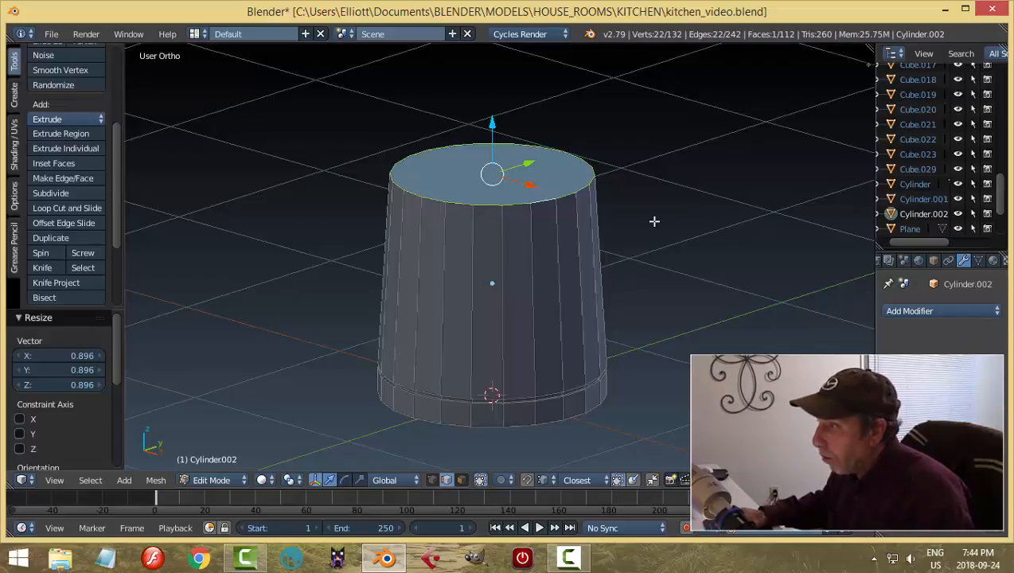
key("i")
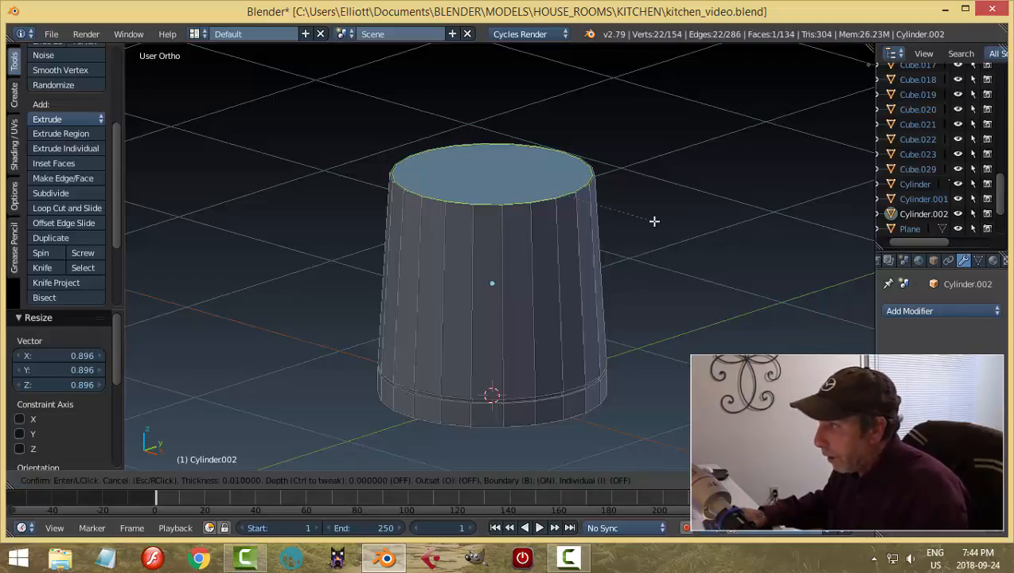
left_click(651, 222)
key("e")
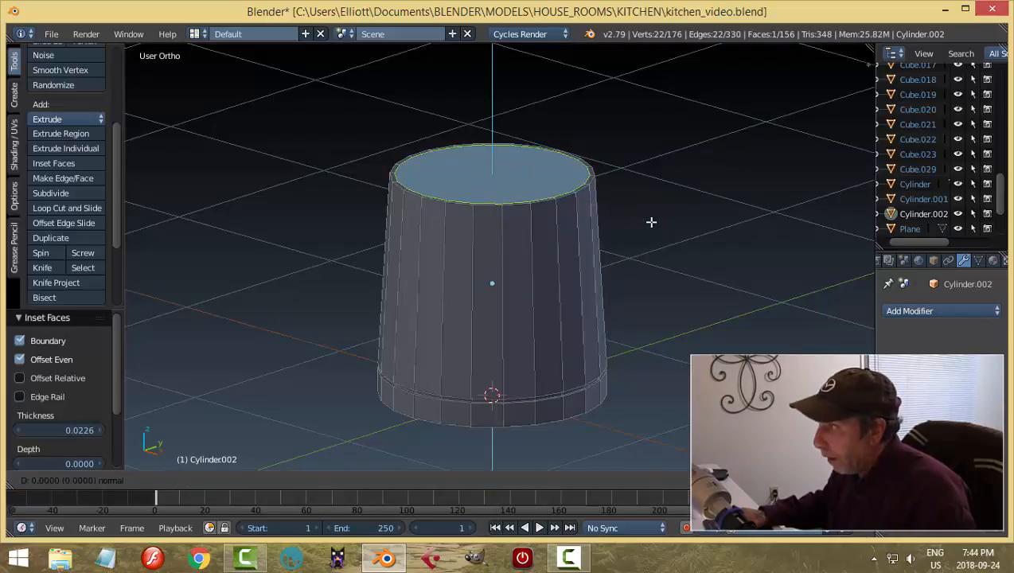
left_click(650, 219)
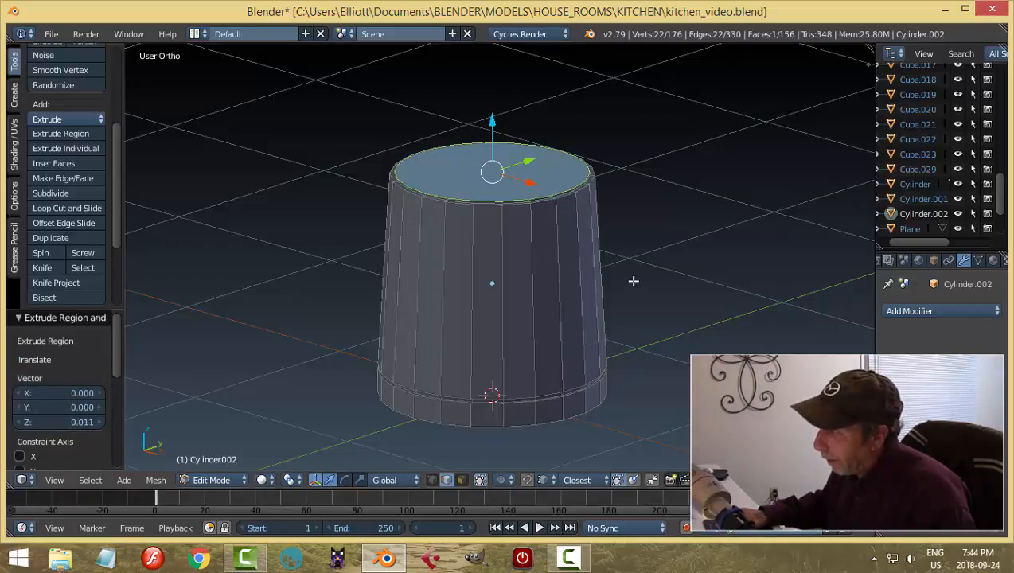
- Extrude the top face outward by scaling it to about 1.07, and extrude it up about 0.137 to form a lid
key("s")
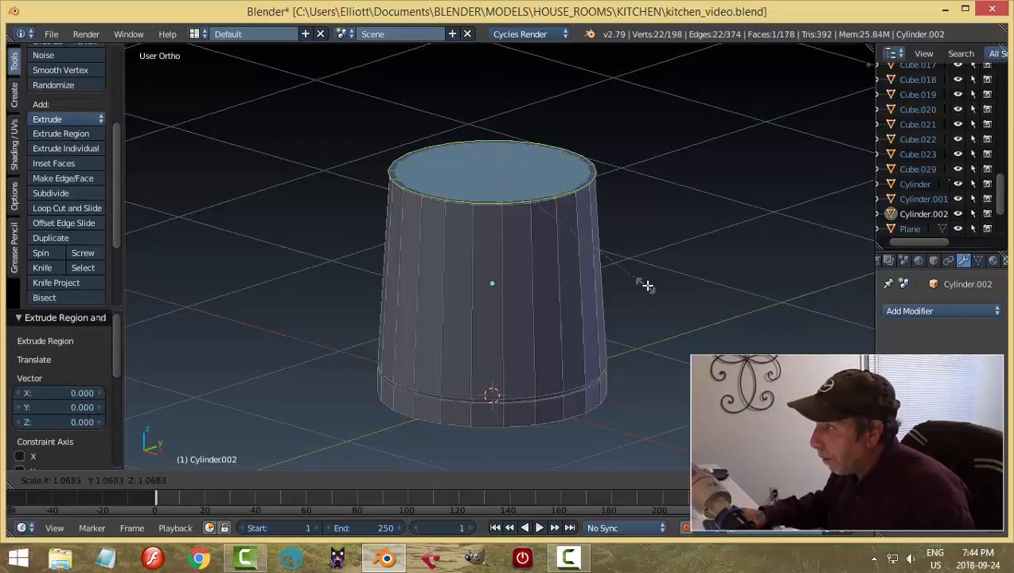
left_click(648, 286)
key("e")
right_click(647, 286)
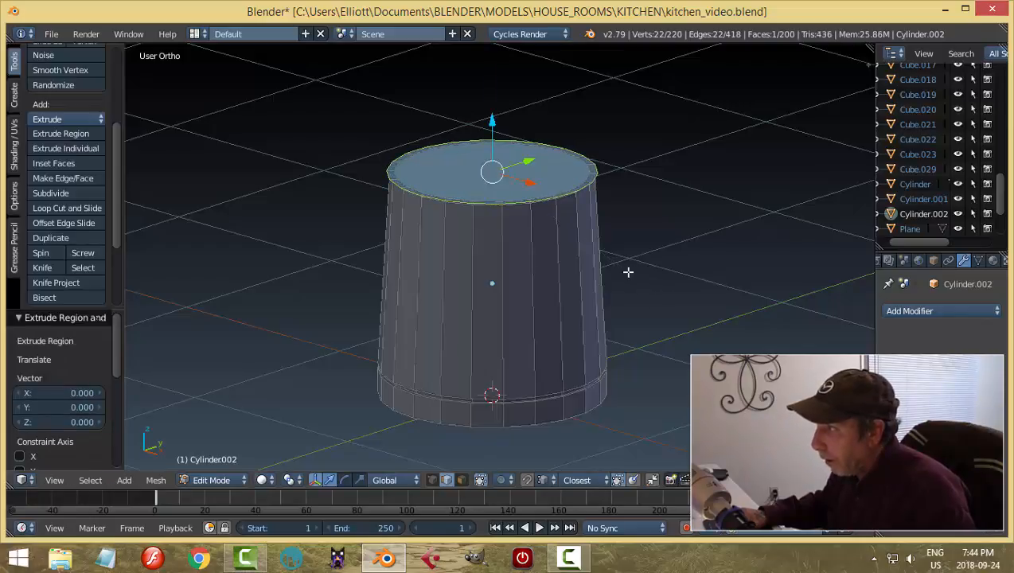
left_click_drag(494, 119, 505, 97)
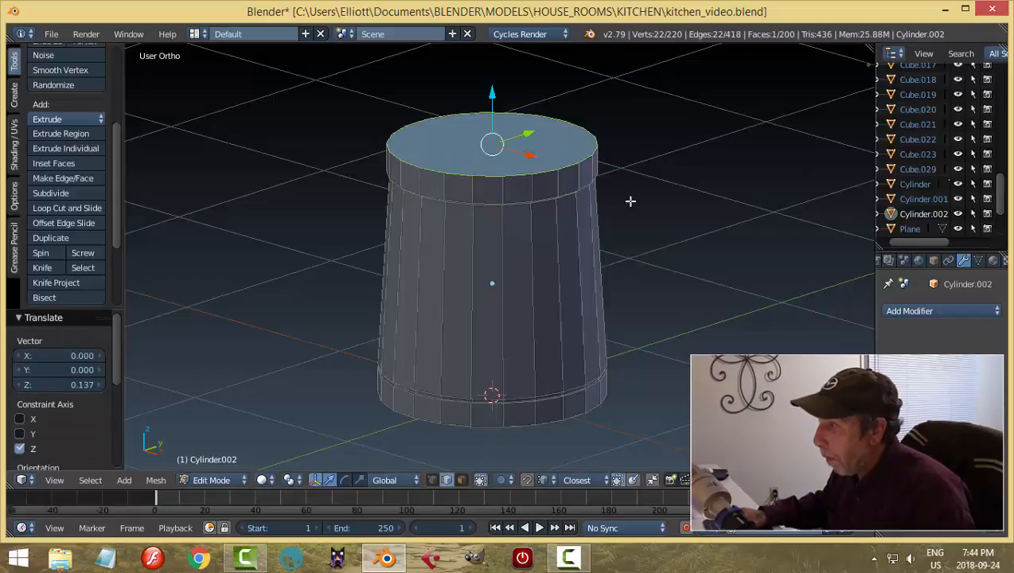
- Add a Subdivision Surface modifier to the tapered cylinder in object mode and raise its view subdivisions by one level
middle_click_drag(630, 201, 634, 193)
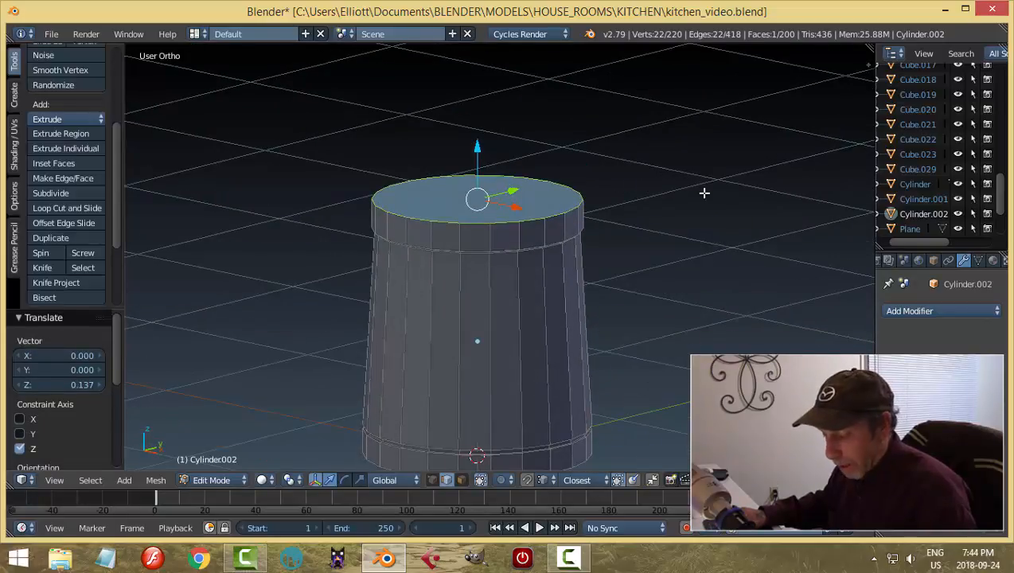
middle_click_drag(704, 217, 661, 260)
scroll(657, 247, "down", 2)
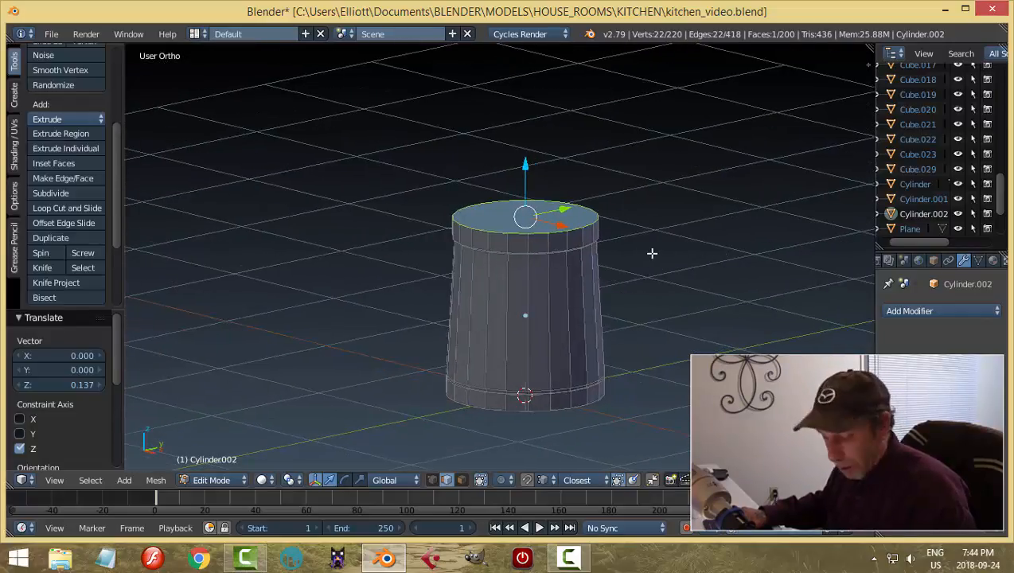
key("Tab")
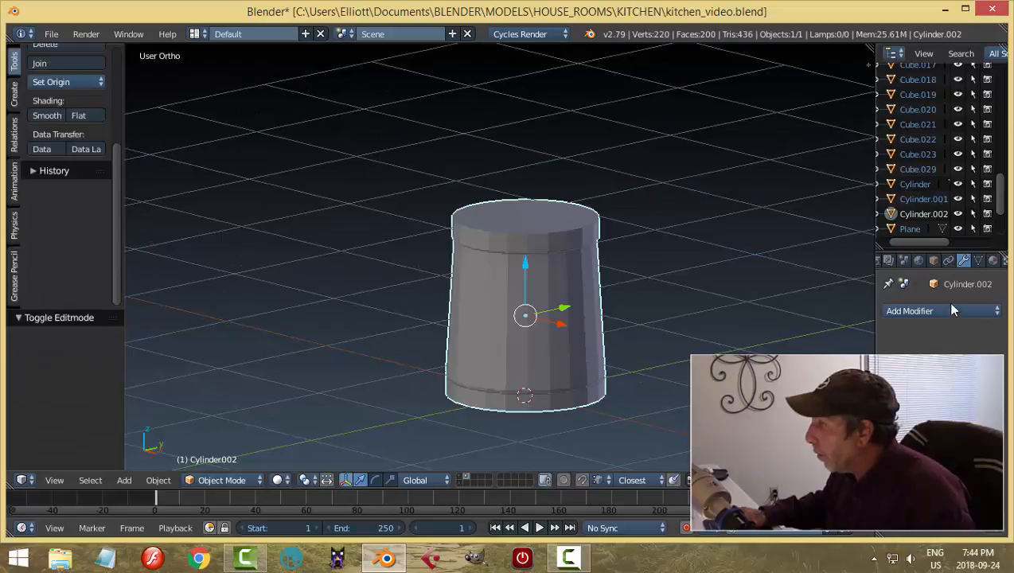
left_click(948, 310)
left_click(704, 261)
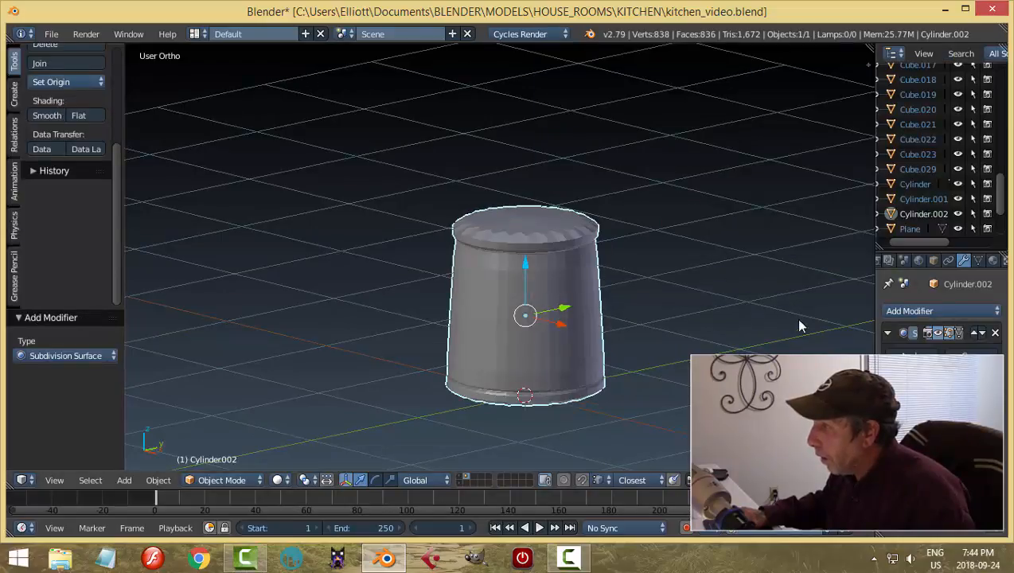
left_click(937, 411)
middle_click_drag(625, 304, 577, 303, "shift")
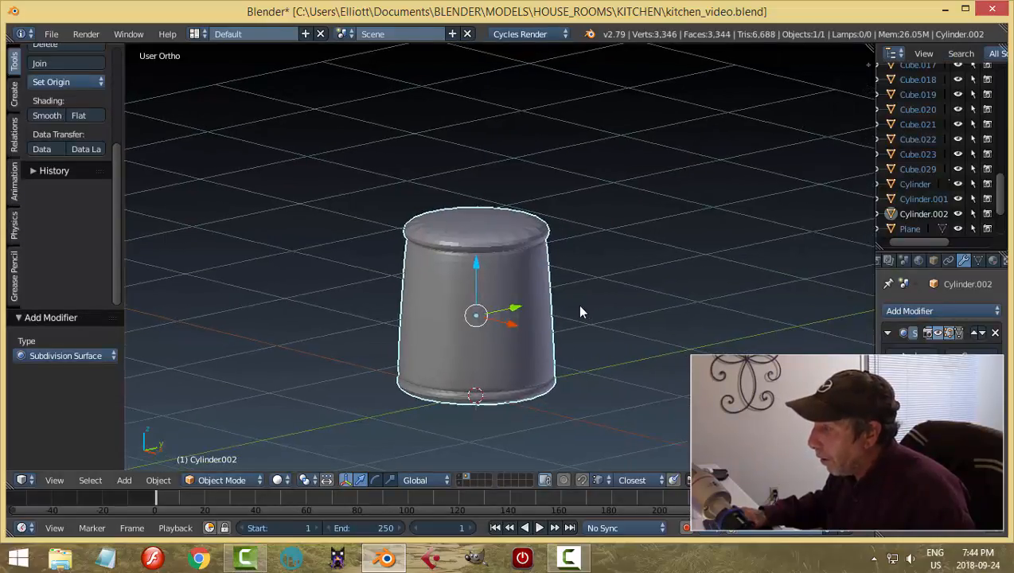
- Add two loop cuts to the tapered body, one slid up beneath the lid and one down just above the groove
scroll(578, 303, "up", 1)
key("Tab")
left_click(537, 287)
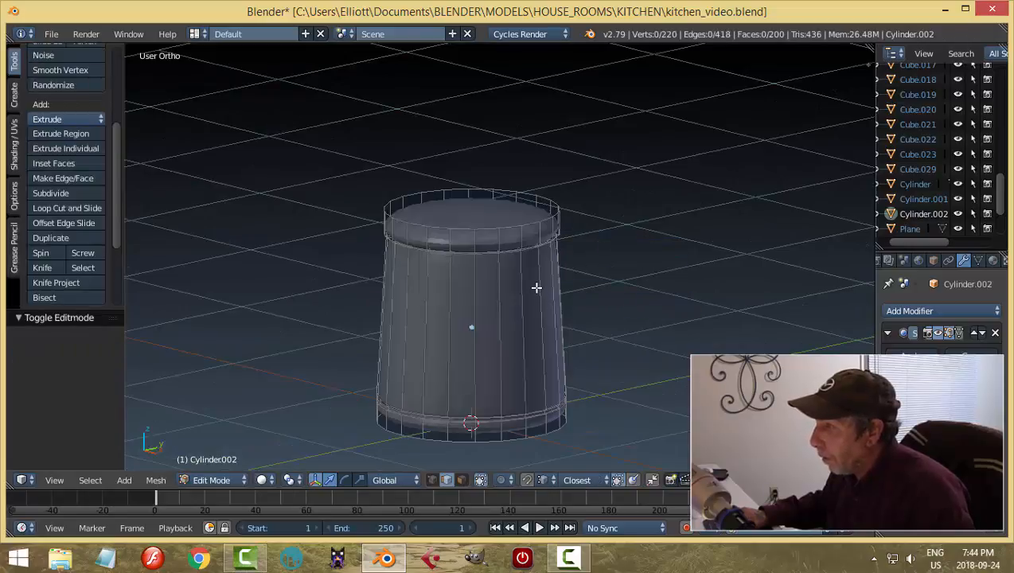
key("ctrl+r")
left_click(537, 288)
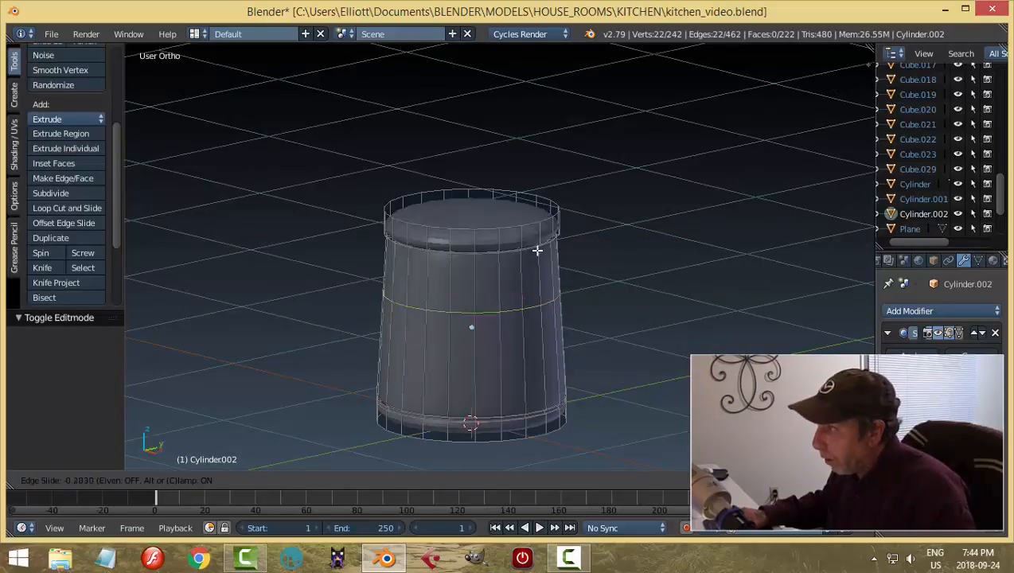
left_click(549, 209)
key("ctrl+r")
left_click(557, 341)
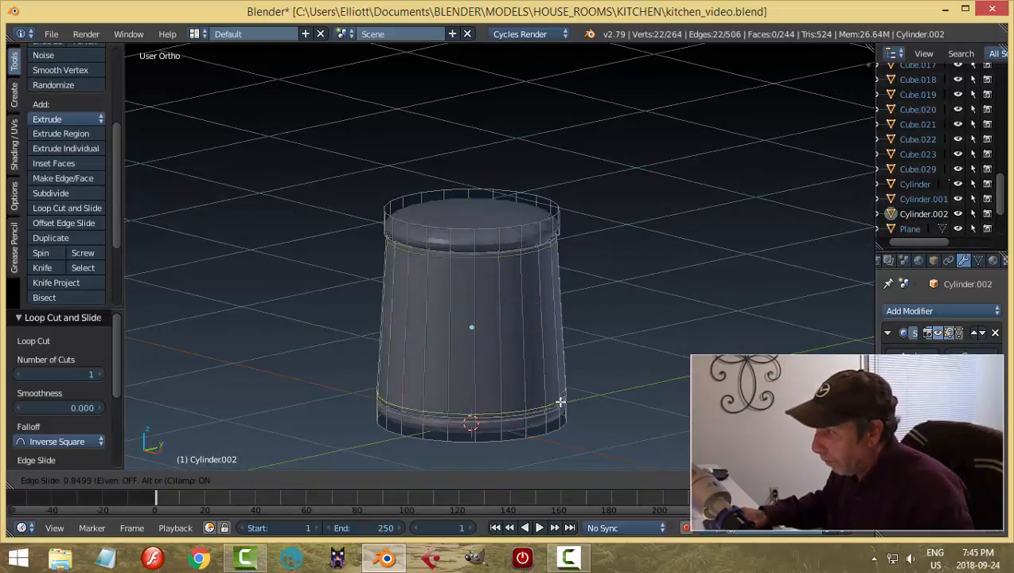
left_click(560, 402)
- Add two loop cuts to the base band, one just below the groove and one near the bottom edge
middle_click_drag(605, 429, 607, 312, "shift")
scroll(604, 342, "up", 4)
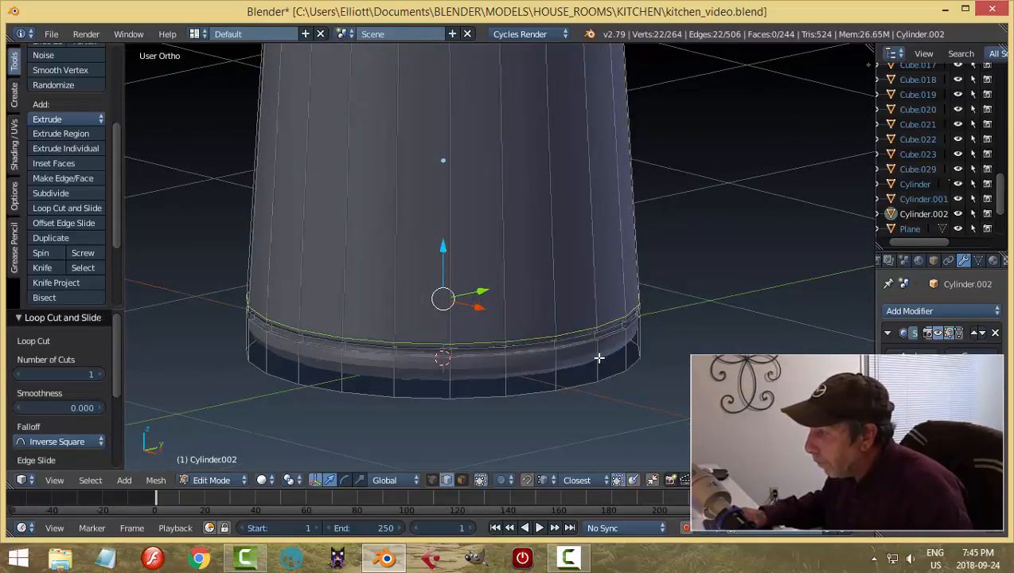
key("ctrl+r")
left_click(598, 358)
left_click(592, 342)
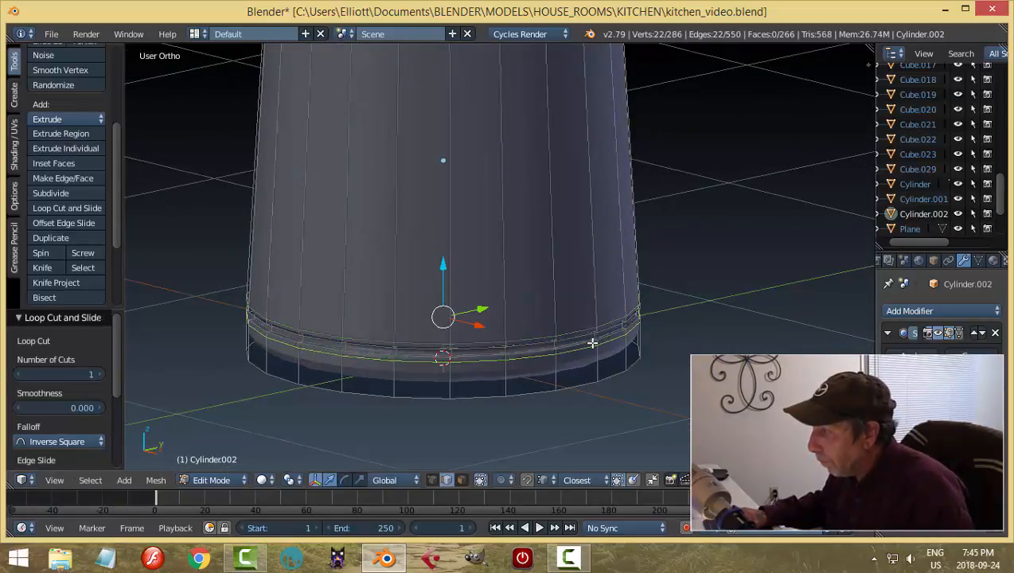
key("ctrl+r")
left_click(596, 357)
left_click(598, 363)
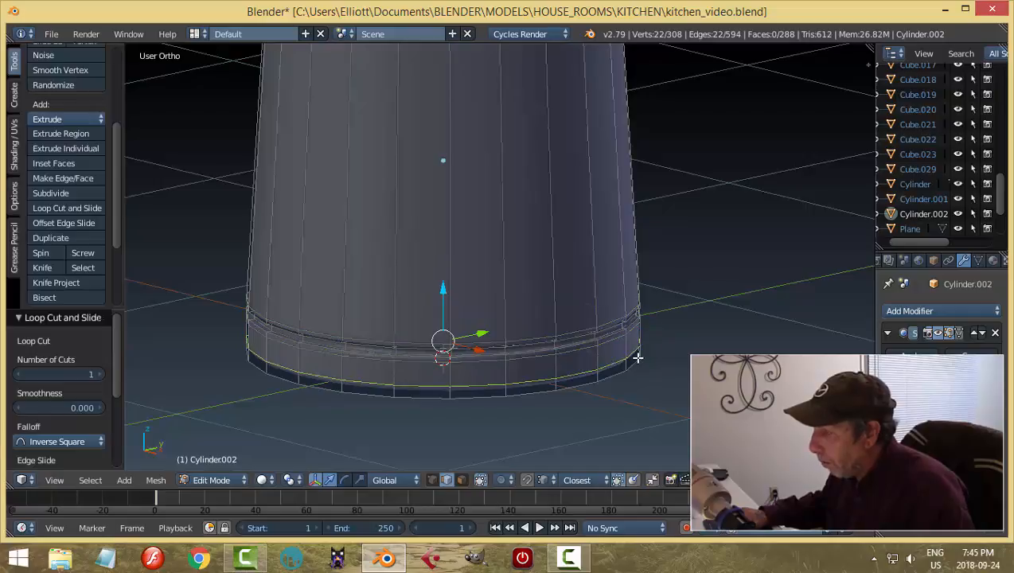
- Deselect the mesh, return to object mode and apply smooth shading to the object
key("a")
key("Tab")
left_click(540, 364)
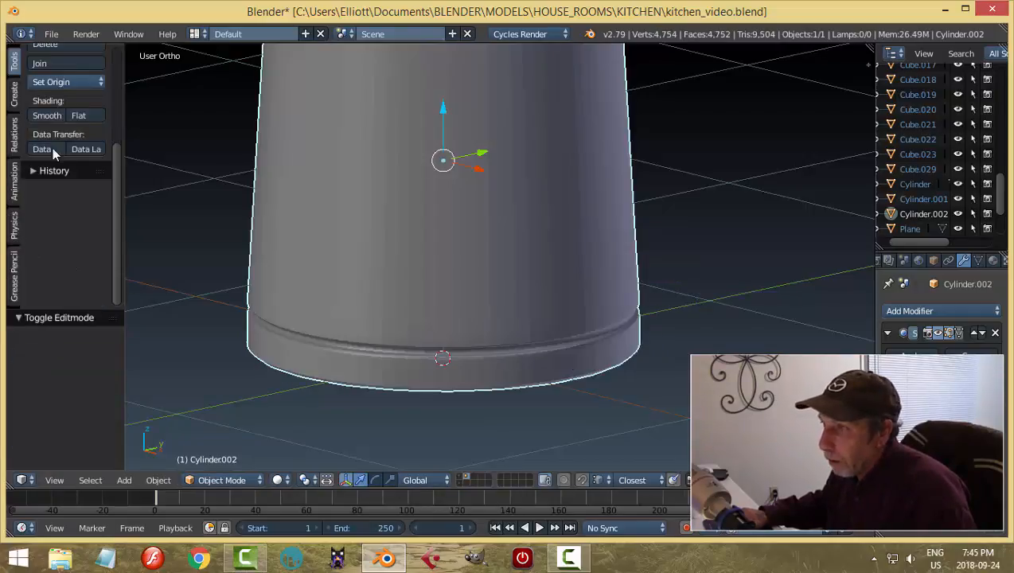
left_click(47, 116)
- Sharpen the base groove with two added edge loops, sliding one against its lower edge, and return to object mode
mouse_move(602, 359)
middle_mouse_down()
mouse_move(612, 349)
mouse_move(518, 266)
mouse_move(518, 295)
mouse_move(575, 279)
mouse_move(570, 232)
middle_mouse_up()
key("Tab")
left_click(649, 287)
scroll(597, 344, "up", 3)
scroll(589, 328, "up", 1)
scroll(580, 310, "up", 1)
middle_click_drag(580, 313, 556, 268)
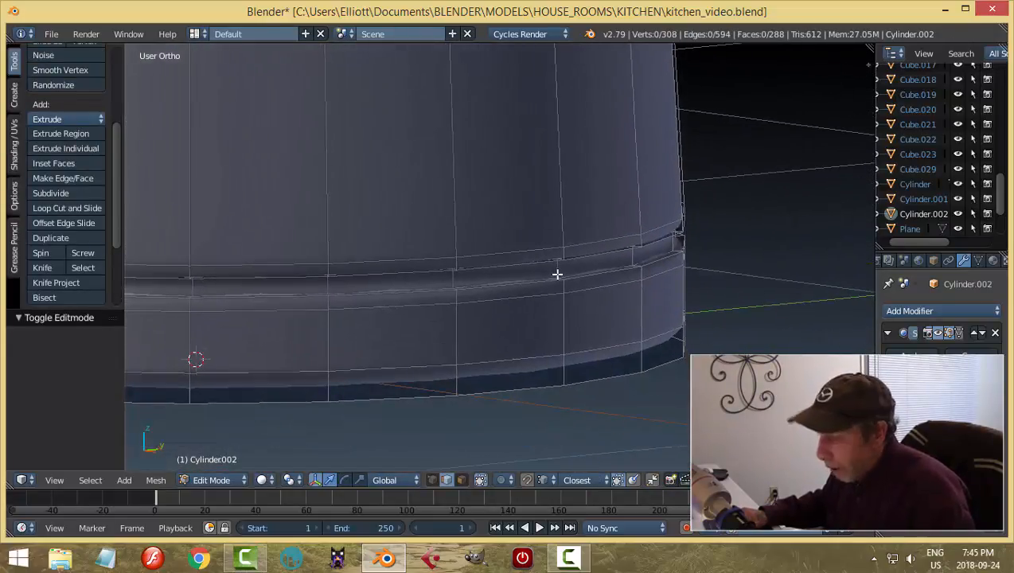
key("ctrl+r")
left_click(557, 274)
right_click(556, 272)
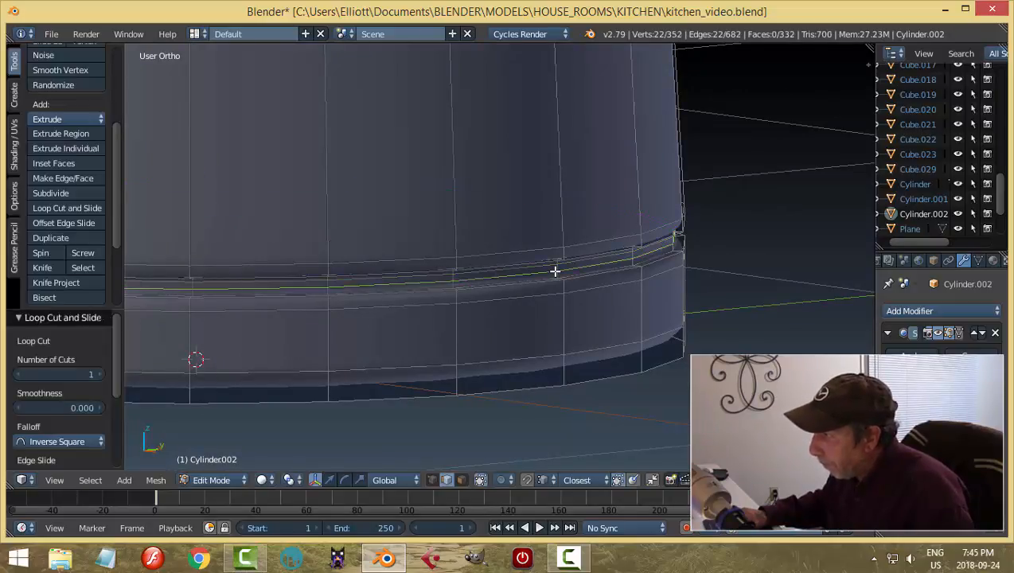
key("g")
key("g")
left_click(558, 276)
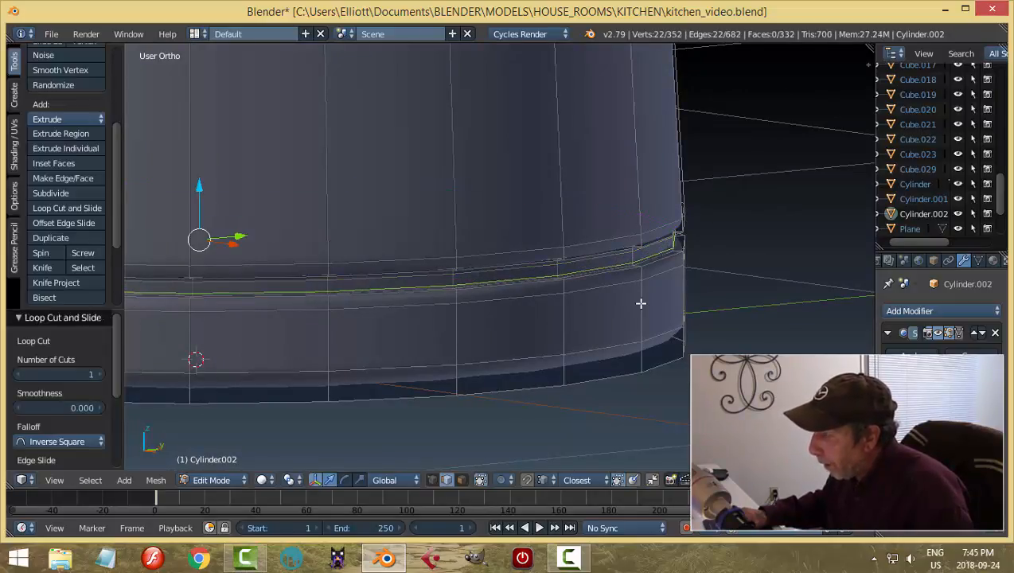
key("Tab")
left_click(579, 311)
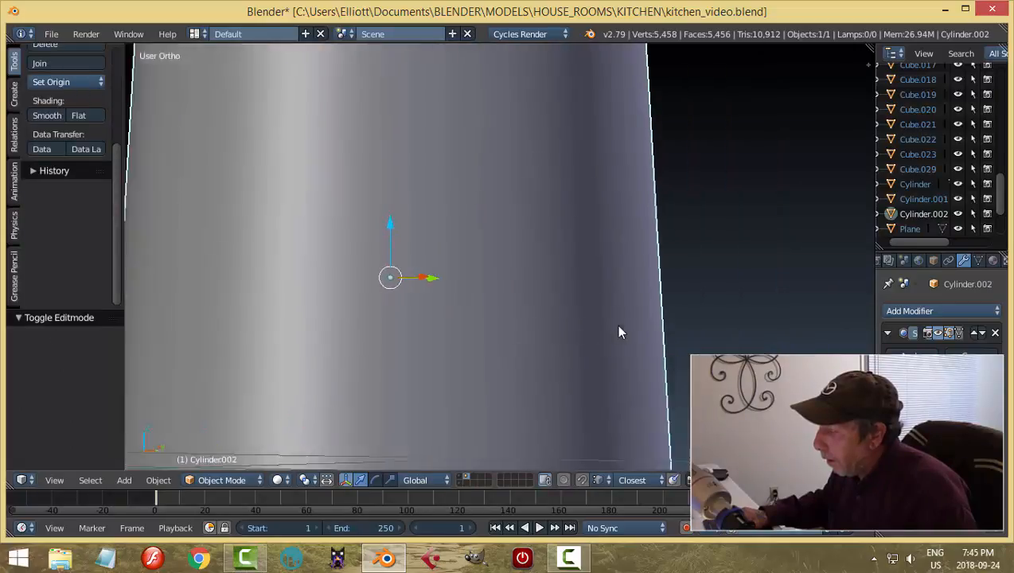
- In edit mode, inset the body's bottom face by about 0.0335 and clear the selection
scroll(619, 326, "down", 1)
middle_click_drag(618, 327, 530, 138)
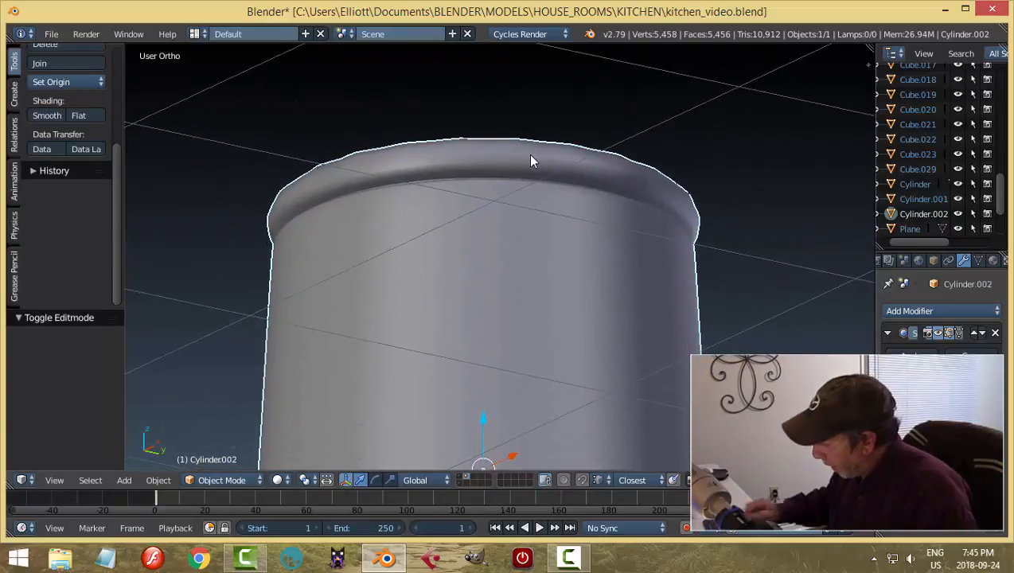
scroll(532, 159, "down", 5)
key("Tab")
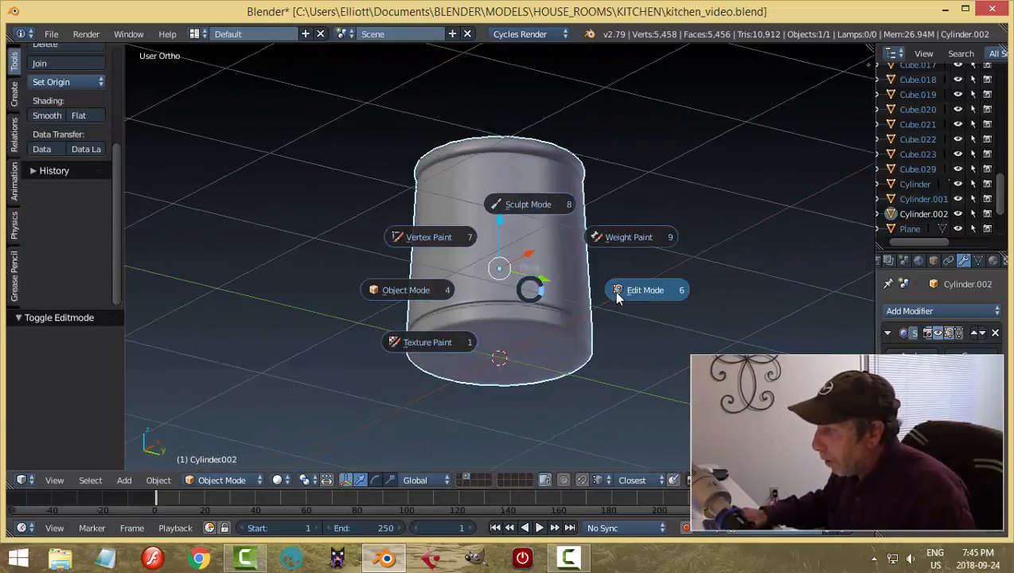
left_click(618, 293)
key("ctrl+Tab")
left_click(548, 344)
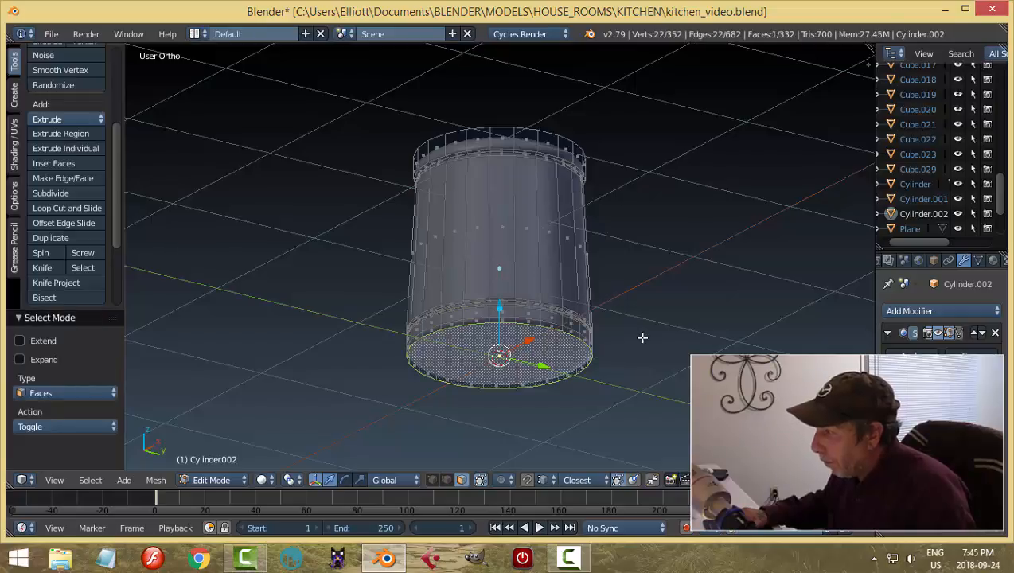
key("i")
left_click(637, 335)
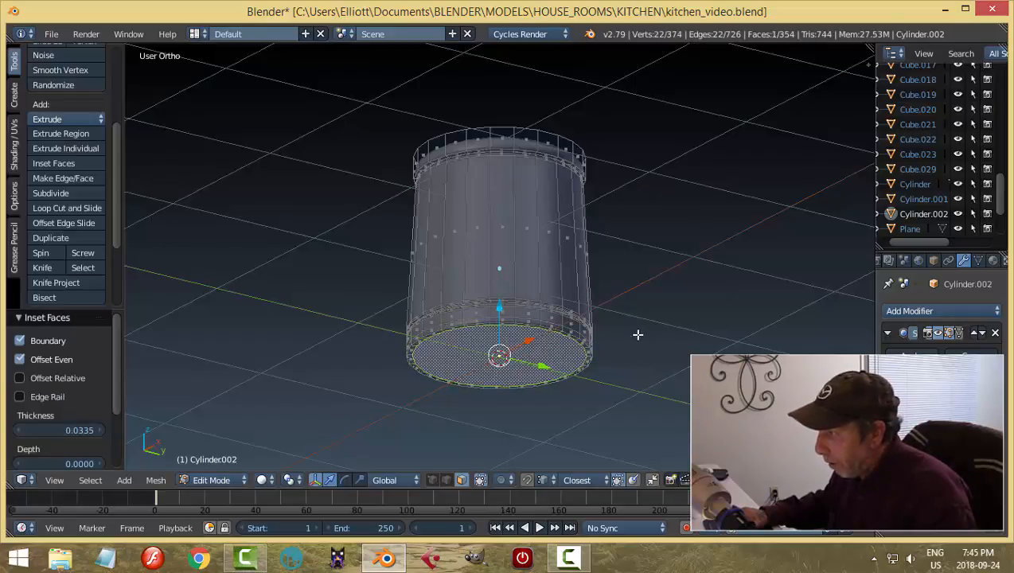
key("a")
- Inset the lid's top face by about 0.034 and return to object mode
middle_click_drag(682, 286, 662, 339)
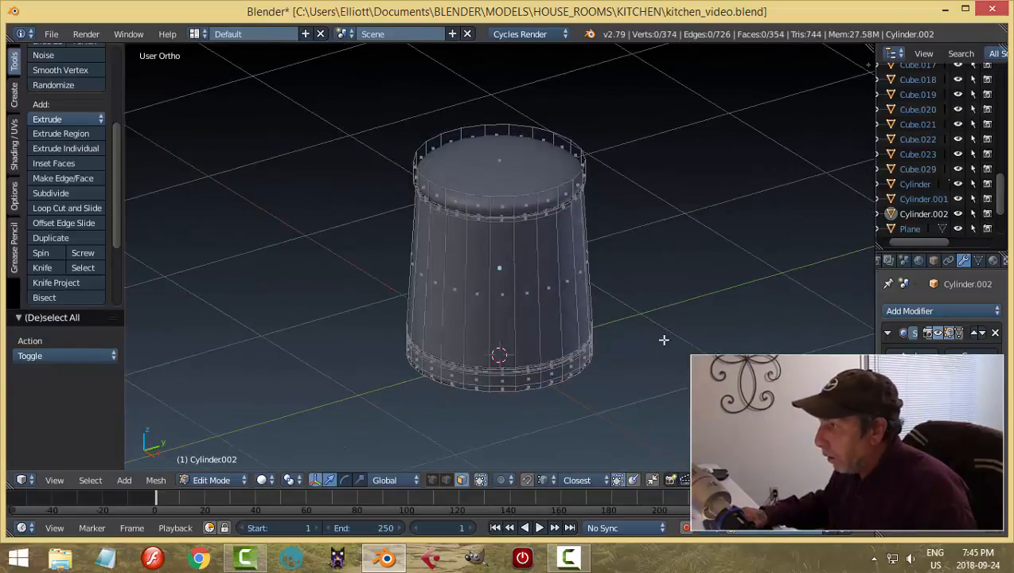
right_click(566, 168)
key("i")
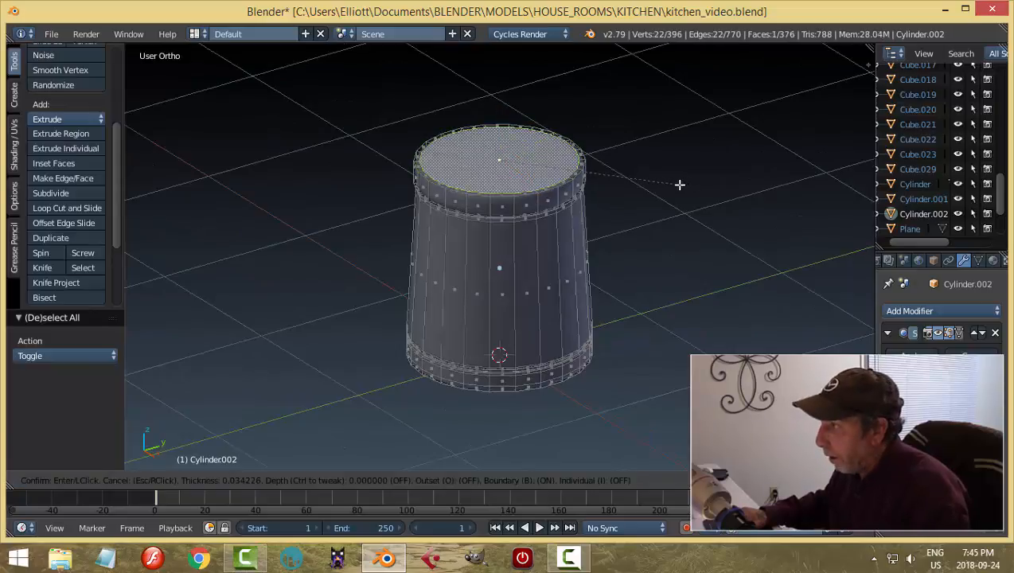
left_click(680, 181)
key("Tab")
left_click(570, 185)
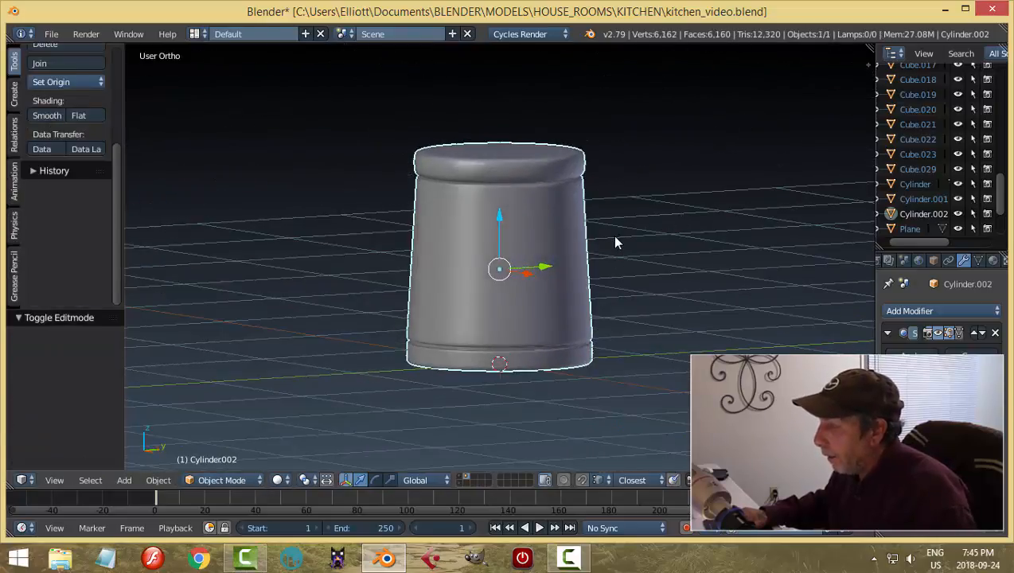
- Add two loop cuts around the lid's side, one near its upper edge and one near its lower edge, and deselect the object in object mode
scroll(613, 238, "up", 3)
key("Tab")
left_click(707, 240)
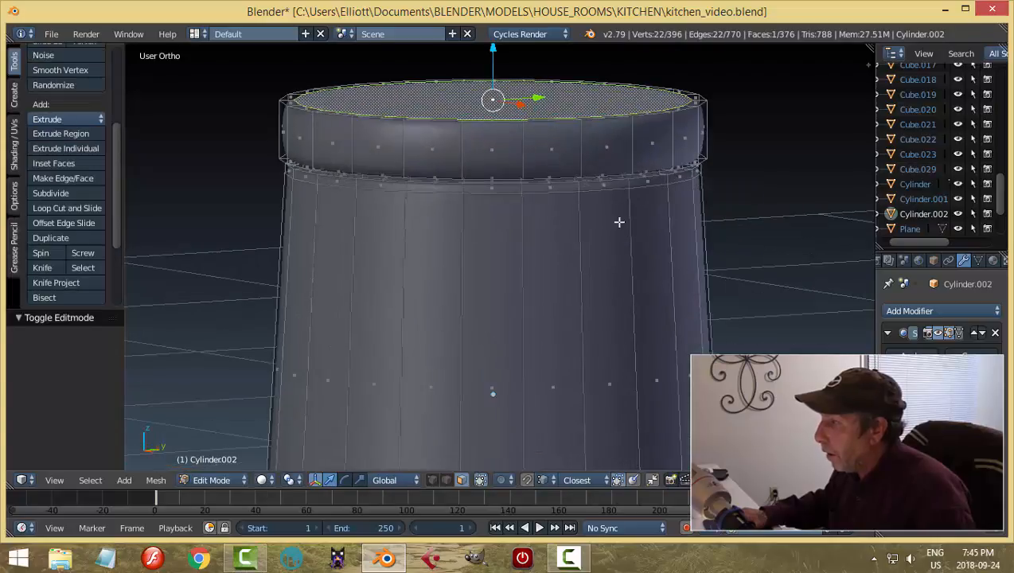
key("ctrl+r")
left_click(634, 127)
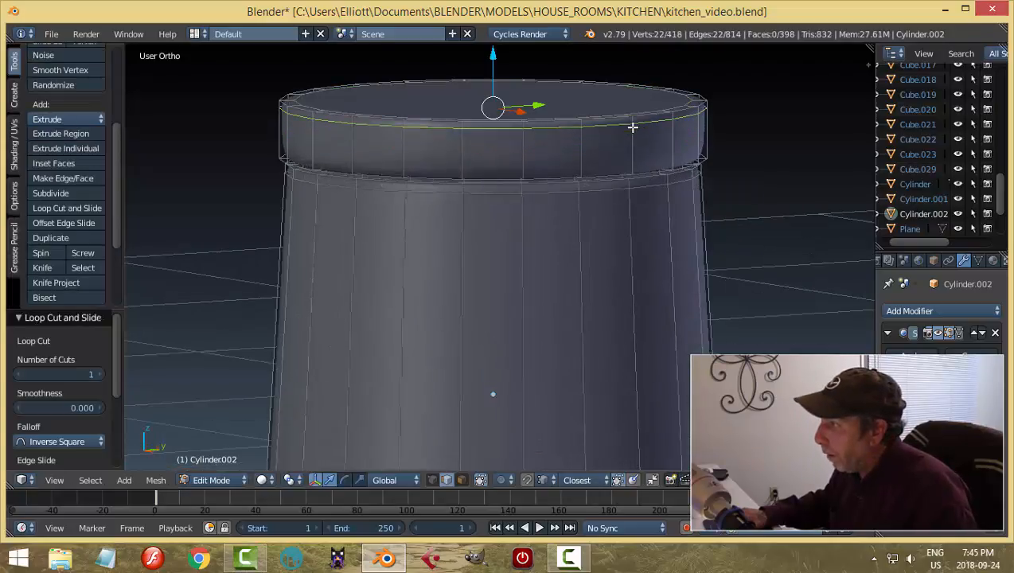
left_click(651, 171)
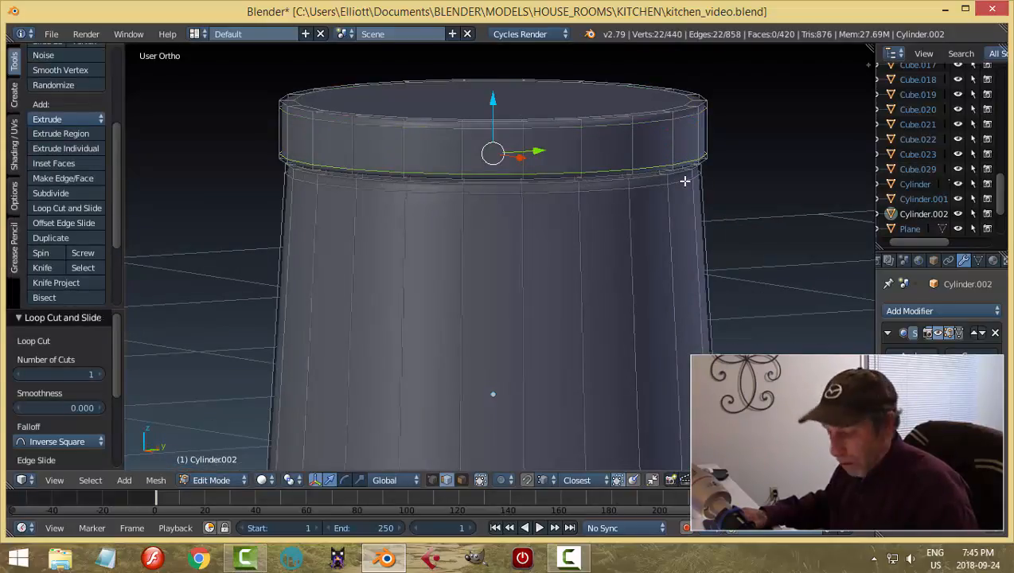
key("Tab")
scroll(637, 207, "down", 2)
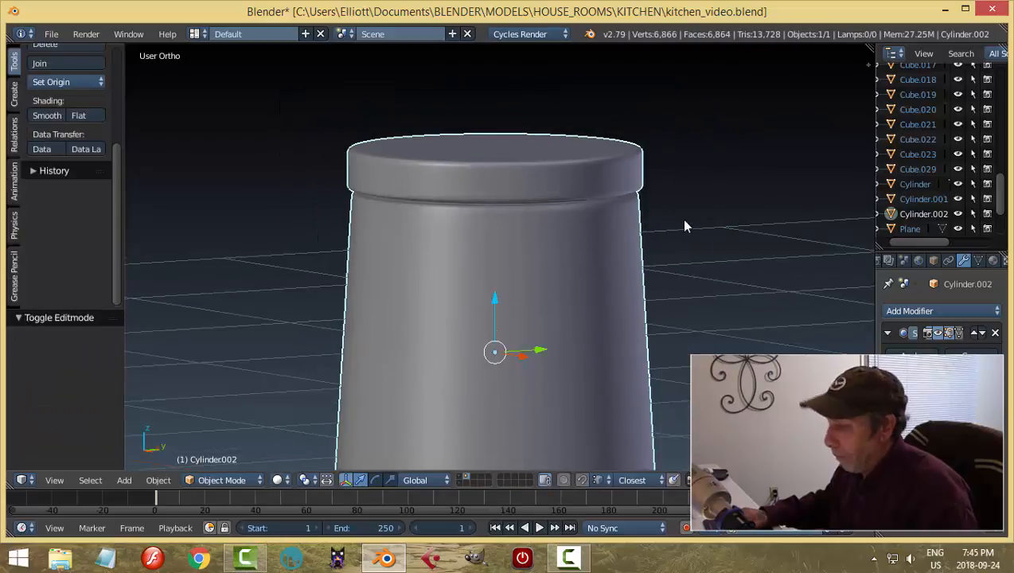
key("a")
scroll(690, 221, "down", 4)
middle_click_drag(690, 220, 625, 241)
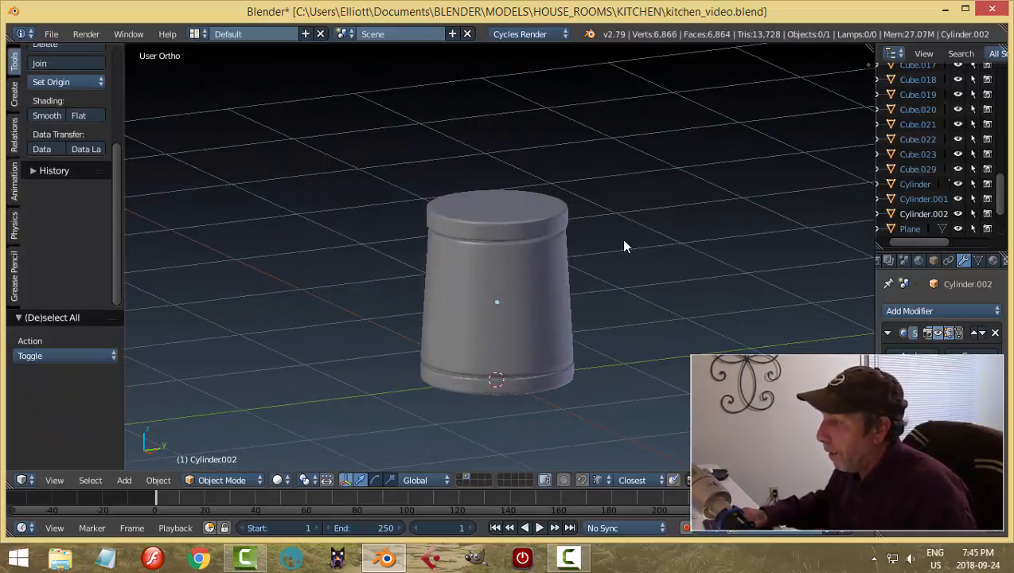
- Reselect the object and, in edit mode, inset the lid's top face by about 0.3745 to leave a small central face
middle_click_drag(575, 263, 639, 305, "shift")
right_click(582, 264)
middle_click_drag(618, 245, 621, 261)
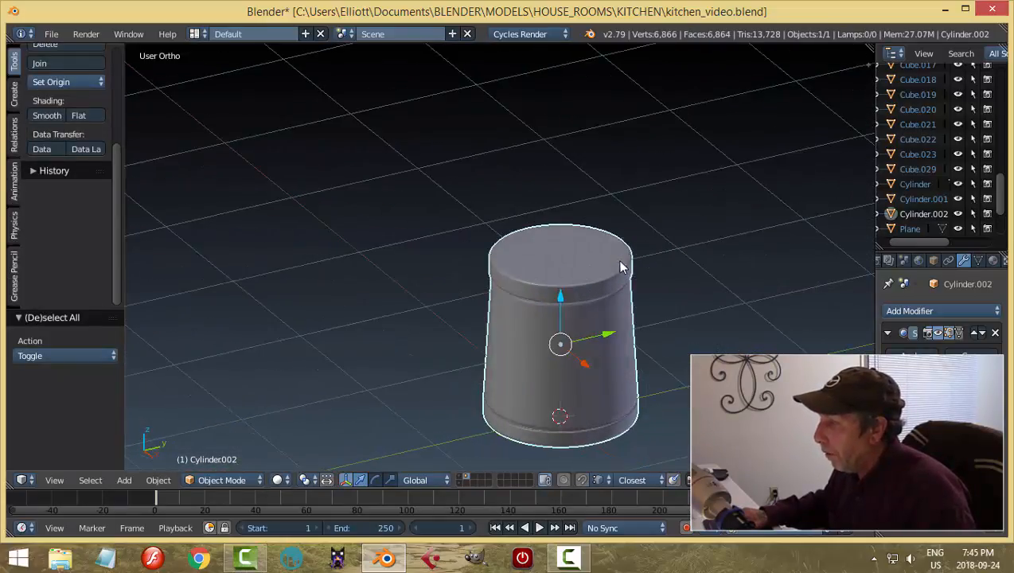
left_click(656, 270)
scroll(656, 271, "up", 3)
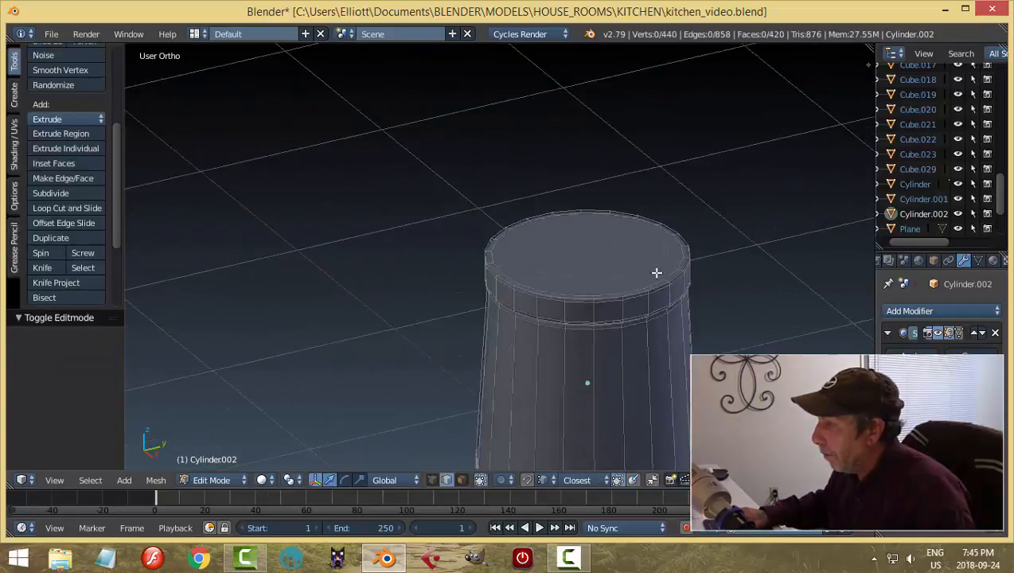
middle_click_drag(653, 258, 624, 241, "shift")
key("ctrl+Tab")
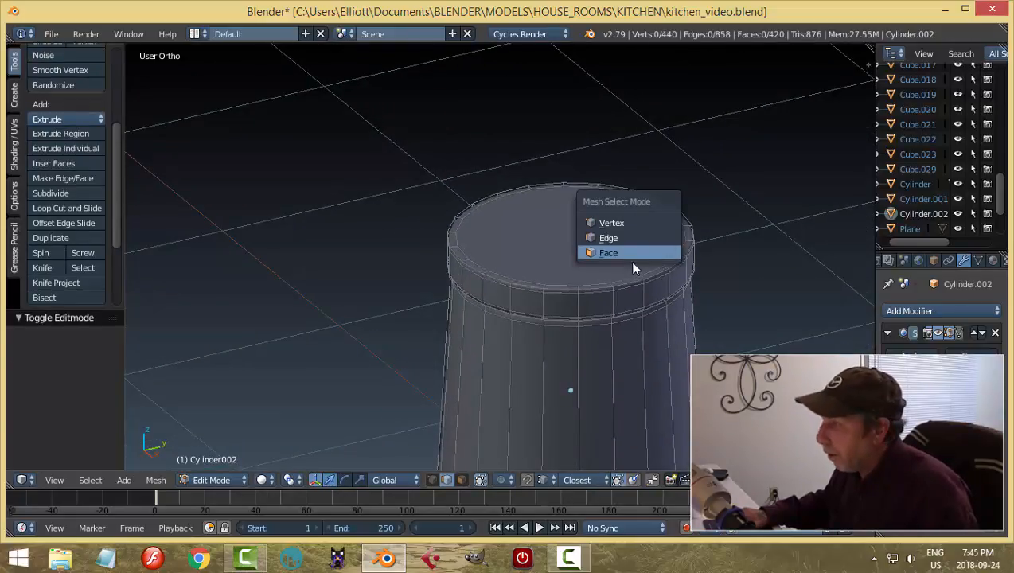
left_click(628, 247)
right_click(637, 237)
scroll(637, 252, "down", 2)
middle_click_drag(629, 268, 620, 255)
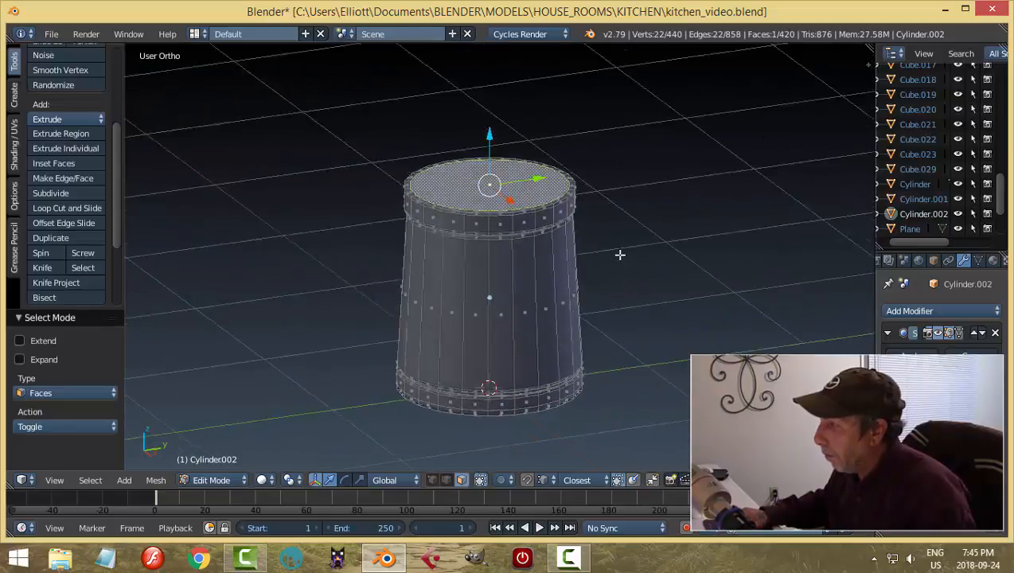
key("i")
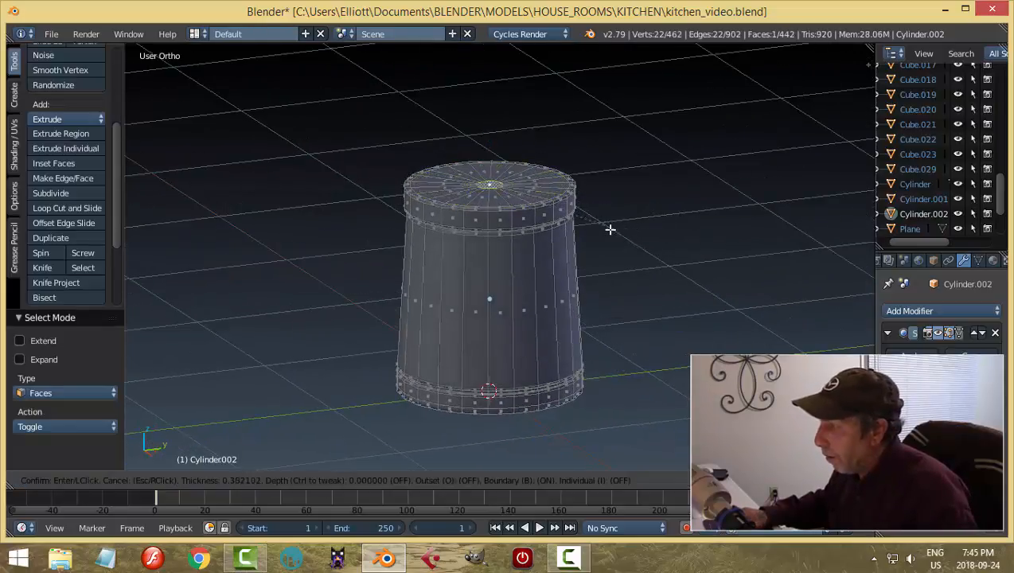
left_click(617, 233)
- Extrude the small central face up about 0.038 as a knob stem, and extrude it again in place scaled to about 1.213
scroll(574, 253, "up", 4)
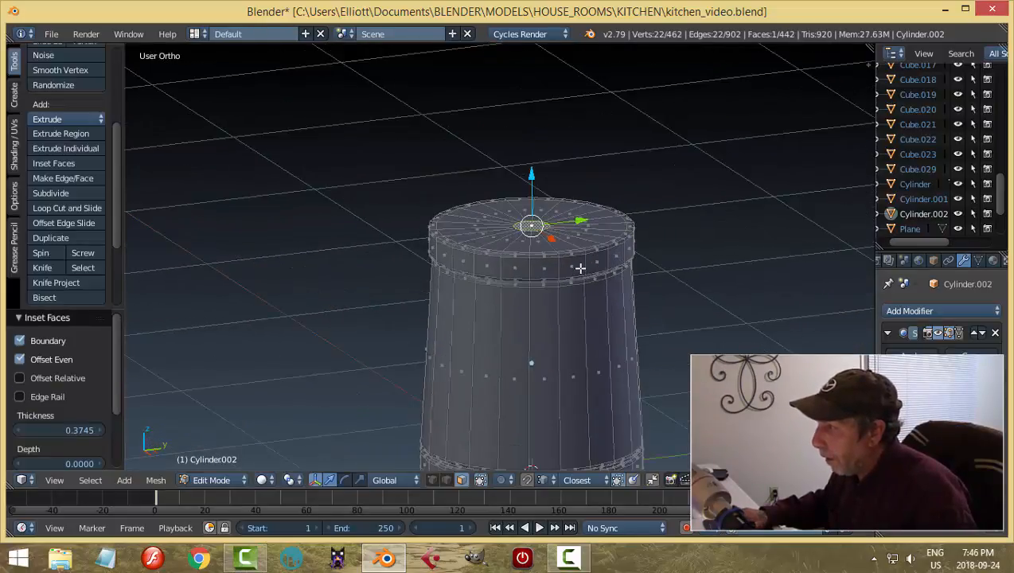
key("e")
right_click(578, 253)
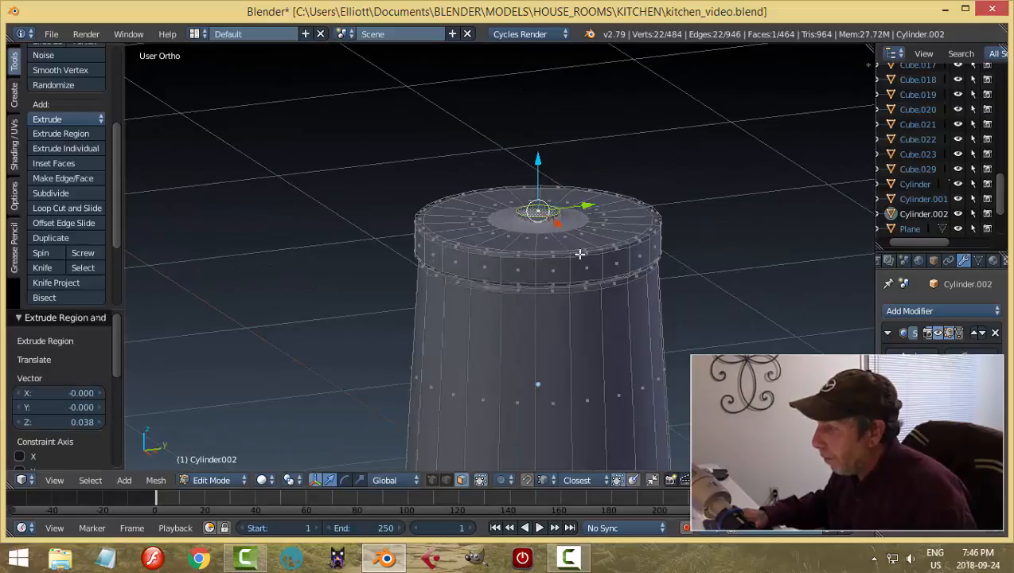
key("s")
left_click(596, 259)
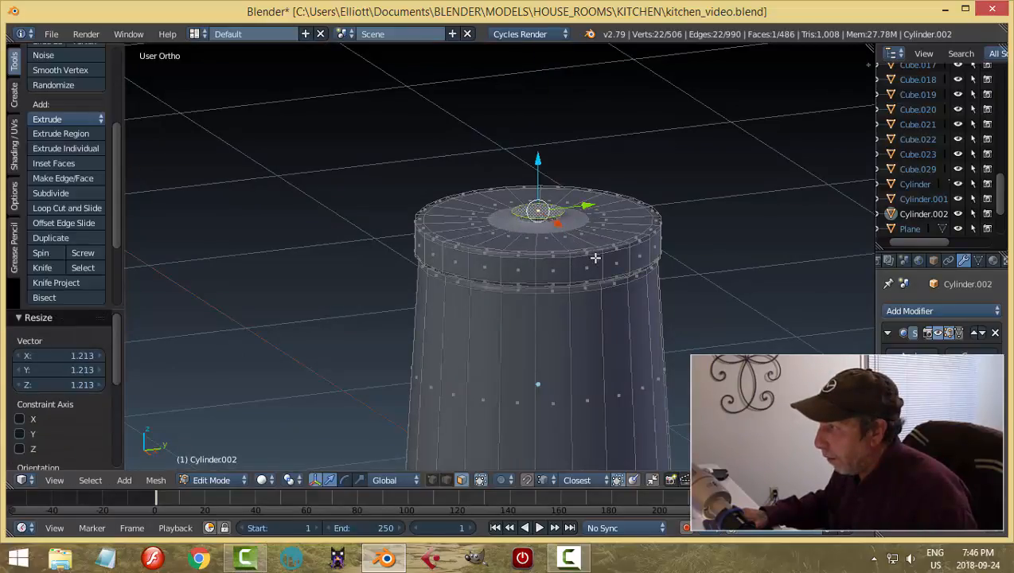
- Extrude the widened face up about 0.101 to form the knob and scale its top to about 0.85
key("e")
left_click(601, 236)
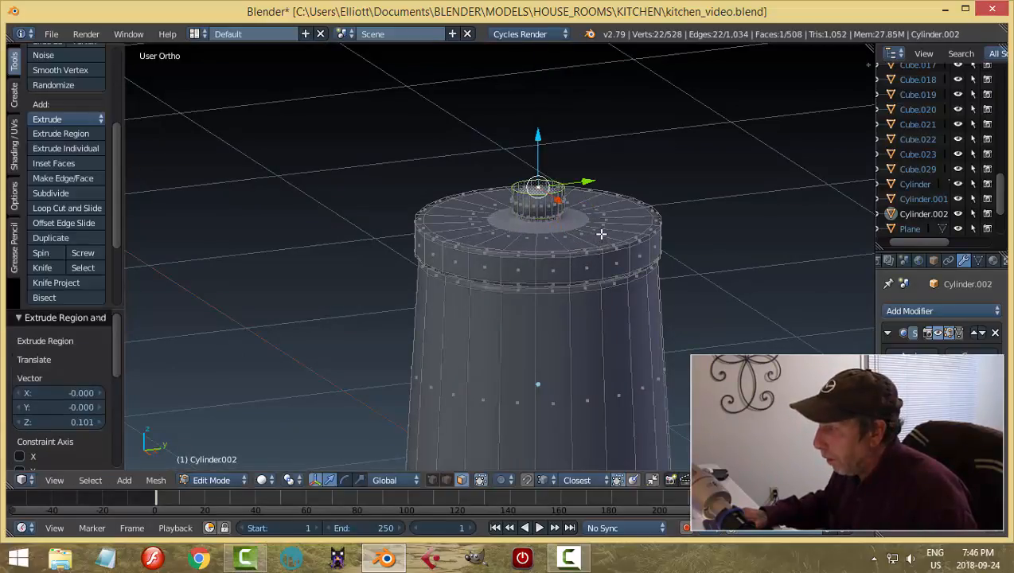
key("s")
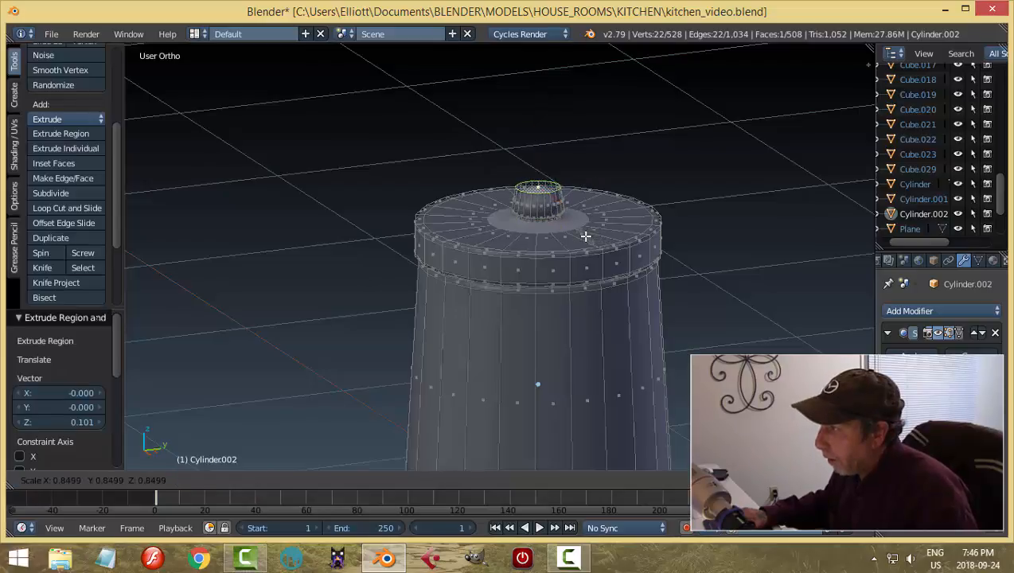
left_click(585, 236)
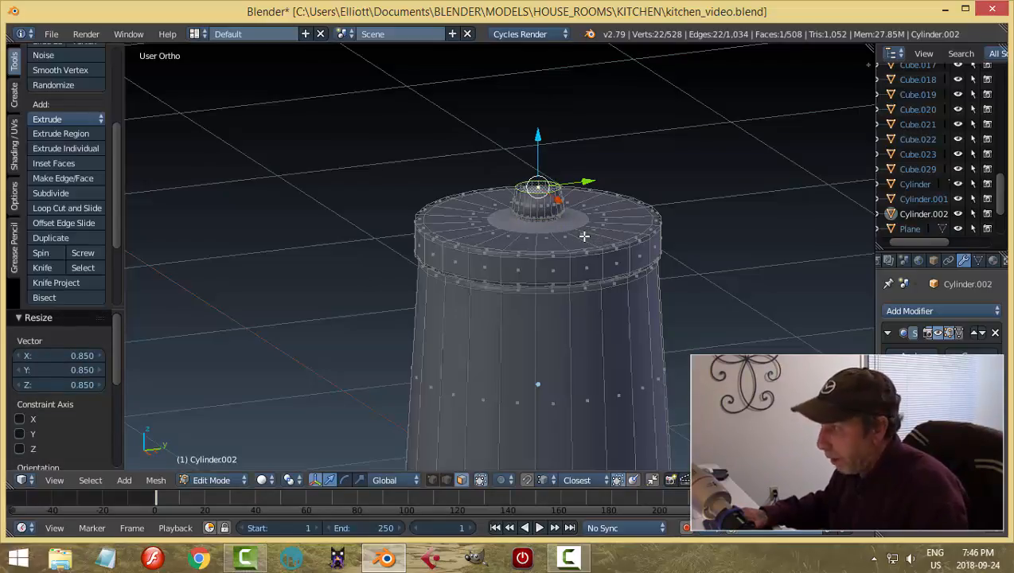
- Inset the knob's top face and return to object mode to check the smoothed knob
key("i")
left_click(570, 233)
key("Tab")
left_click(482, 228)
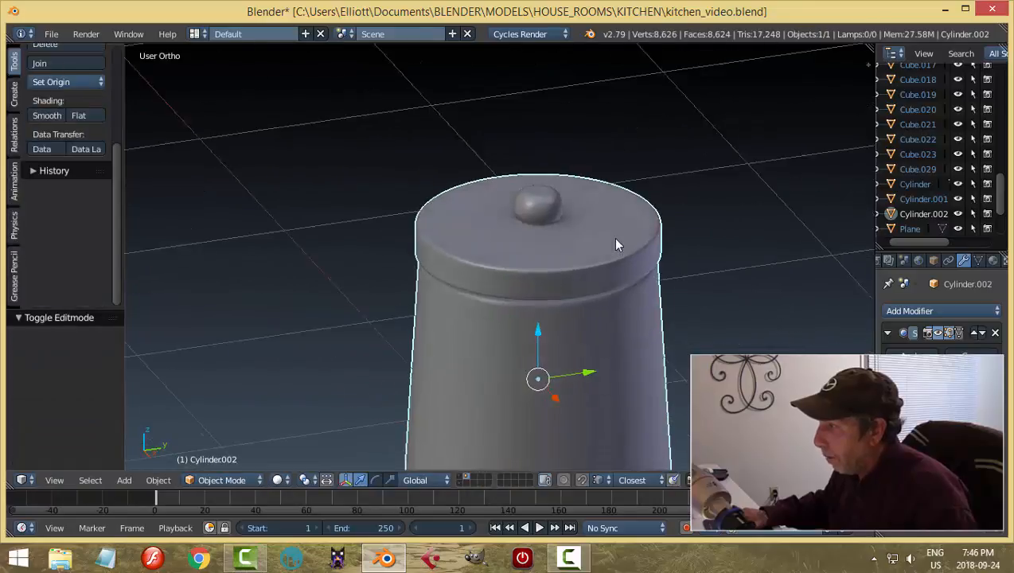
scroll(597, 247, "up", 3)
mouse_move(597, 235)
middle_mouse_down()
mouse_move(644, 211)
mouse_move(594, 231)
middle_mouse_up()
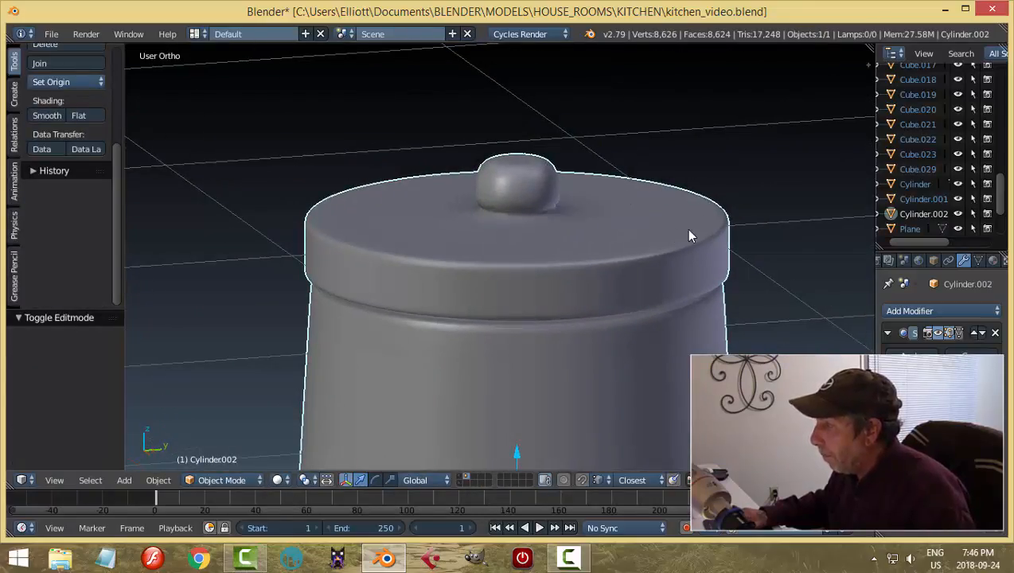
- In edit mode, add a loop cut around the knob and slide it down near the knob's lower edge
key("Tab")
left_click(742, 229)
middle_click_drag(630, 248, 625, 219)
scroll(625, 220, "up", 1)
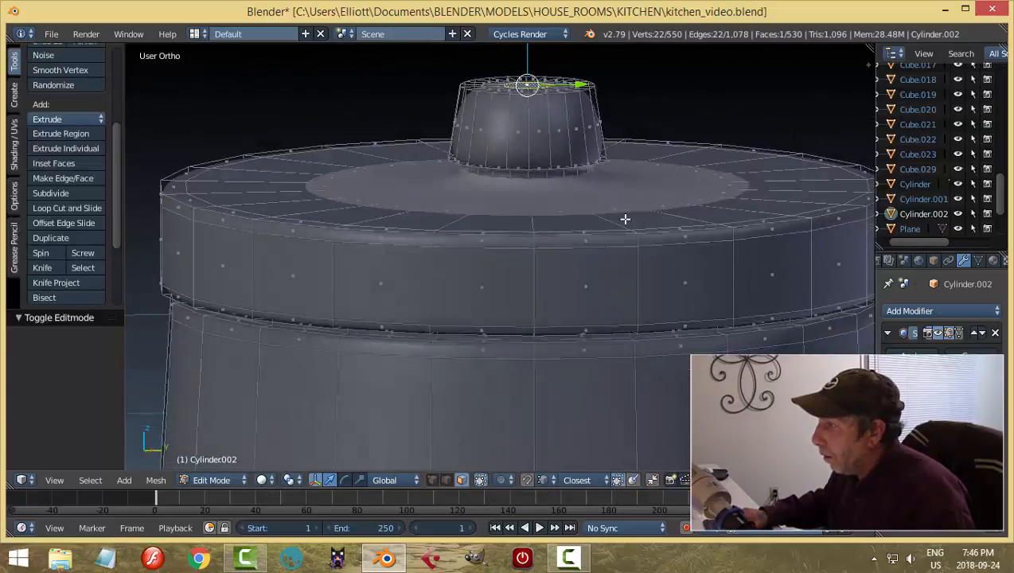
key("ctrl+r")
left_click(572, 146)
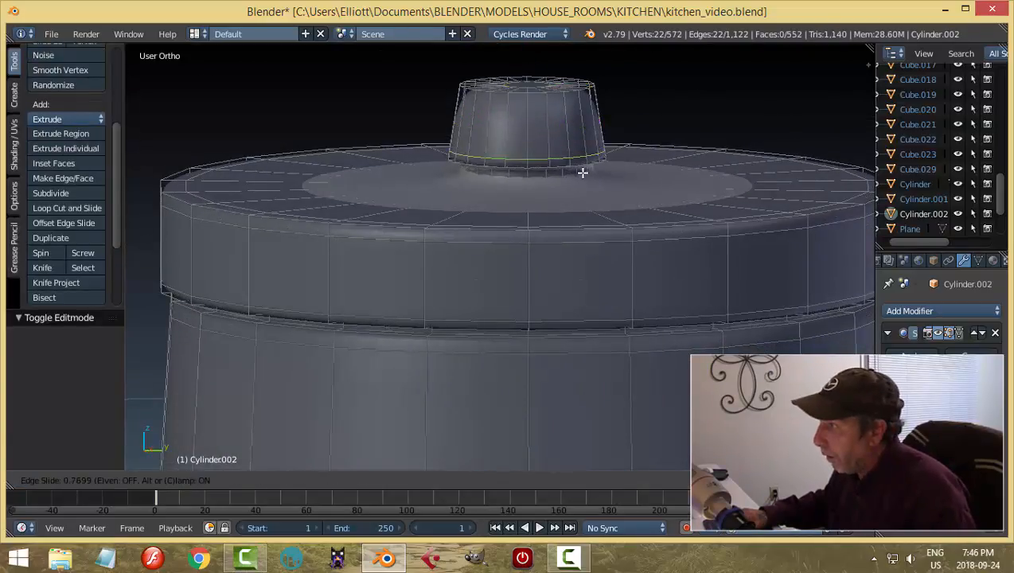
left_click(583, 173)
- Add support loops where the knob stem meets the lid, one on the lid top and one at the stem's base
key("ctrl+r")
left_click(575, 185)
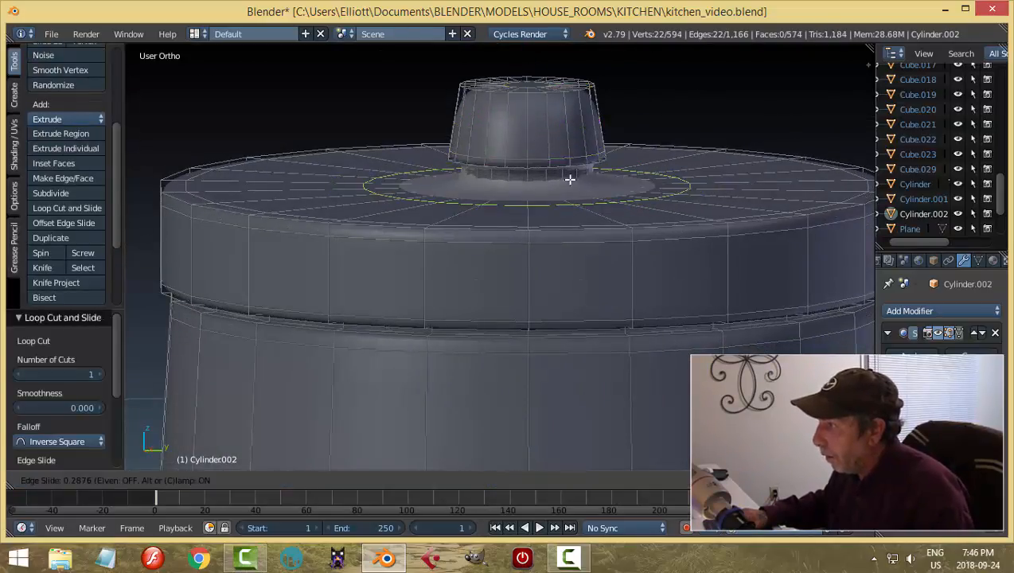
left_click(521, 187)
key("g")
key("g")
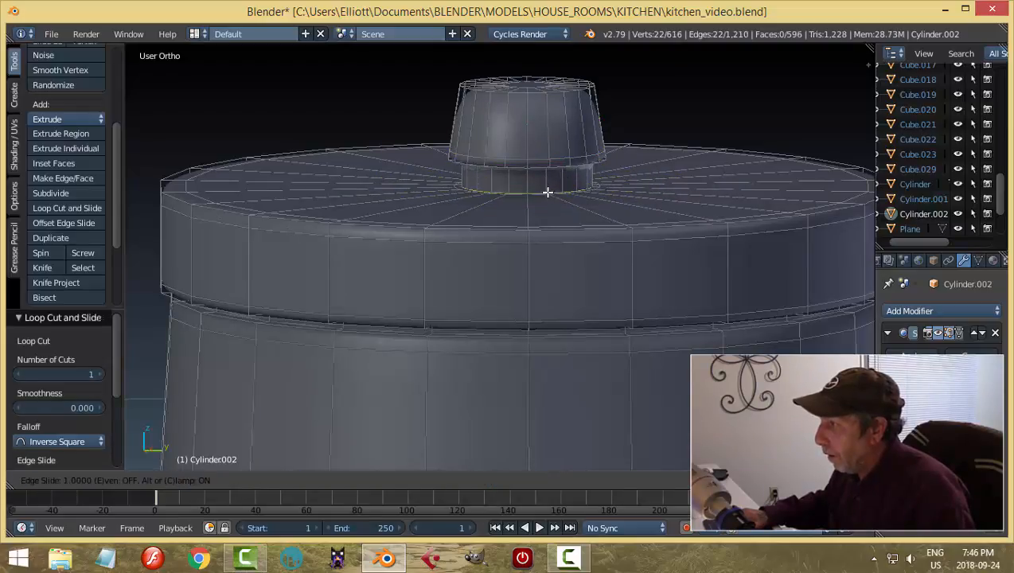
left_click(548, 192)
- Add a loop cut high on the stem and another near the knob's upper edge, and return to object mode
key("ctrl+r")
left_click(545, 176)
left_click(546, 177)
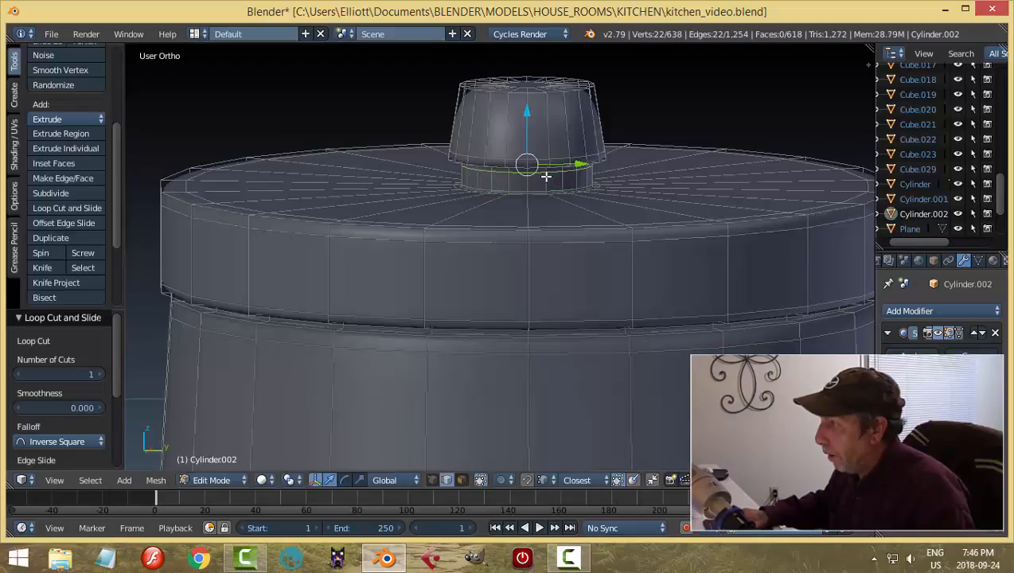
key("ctrl+r")
left_click(555, 131)
left_click(558, 114)
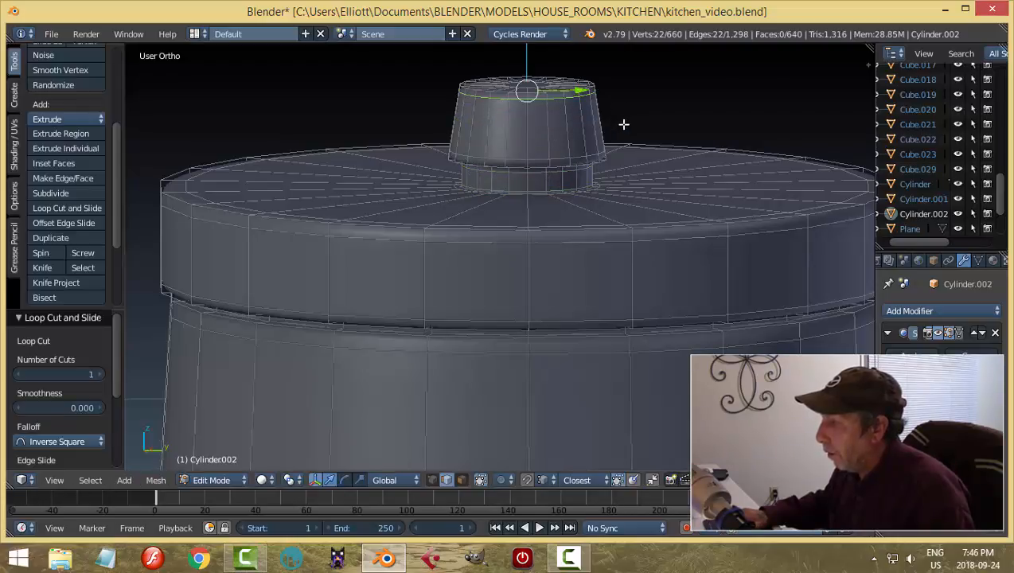
key("Tab")
left_click(546, 128)
scroll(635, 158, "down", 4)
middle_click_drag(635, 157, 607, 220)
scroll(627, 203, "down", 4)
scroll(620, 209, "up", 1)
- Put the canister back in edit mode to rework the groove near its base
middle_click_drag(607, 274, 600, 234)
middle_click_drag(595, 356, 561, 221, "shift")
scroll(561, 269, "up", 1)
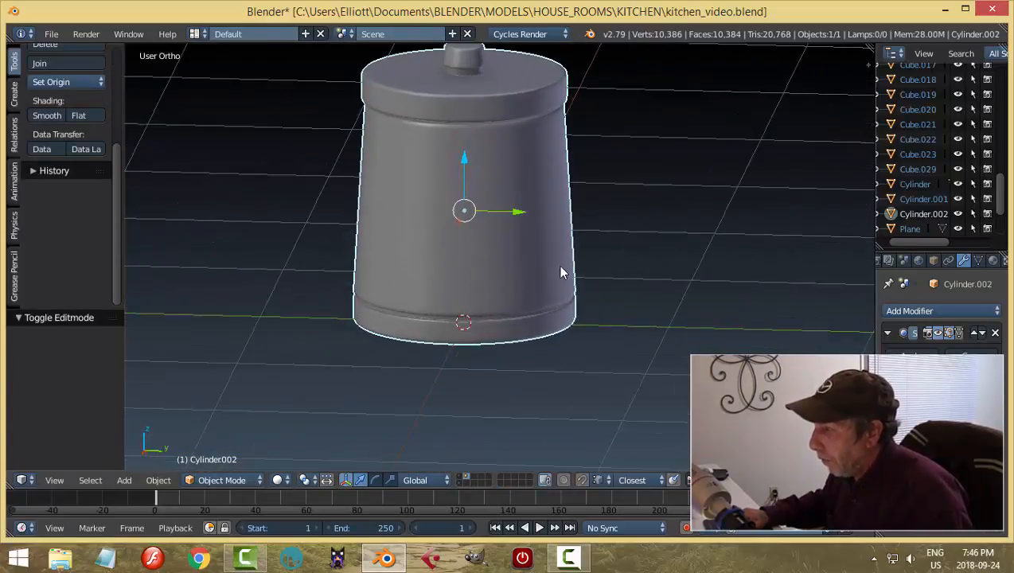
scroll(560, 272, "up", 1)
key("Tab")
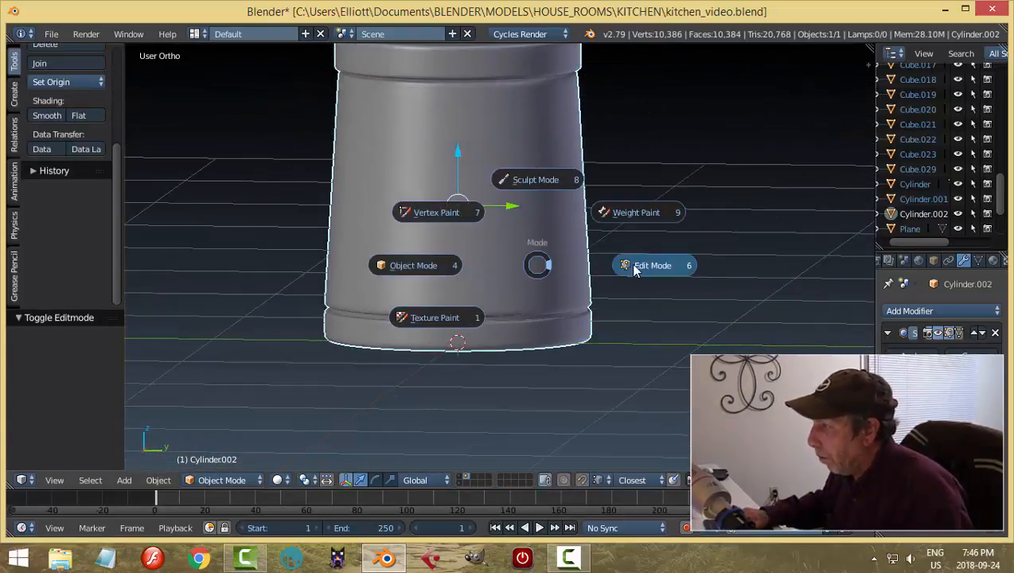
left_click(635, 267)
scroll(597, 307, "up", 3)
middle_click_drag(575, 358, 548, 248, "shift")
scroll(510, 266, "up", 4)
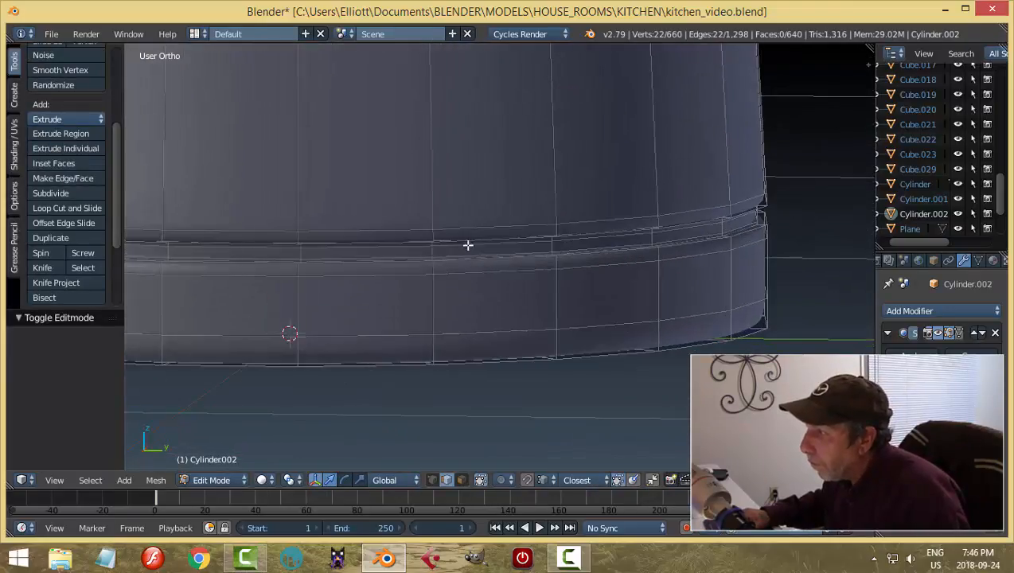
left_click(459, 238, "alt+shift")
scroll(408, 231, "down", 4)
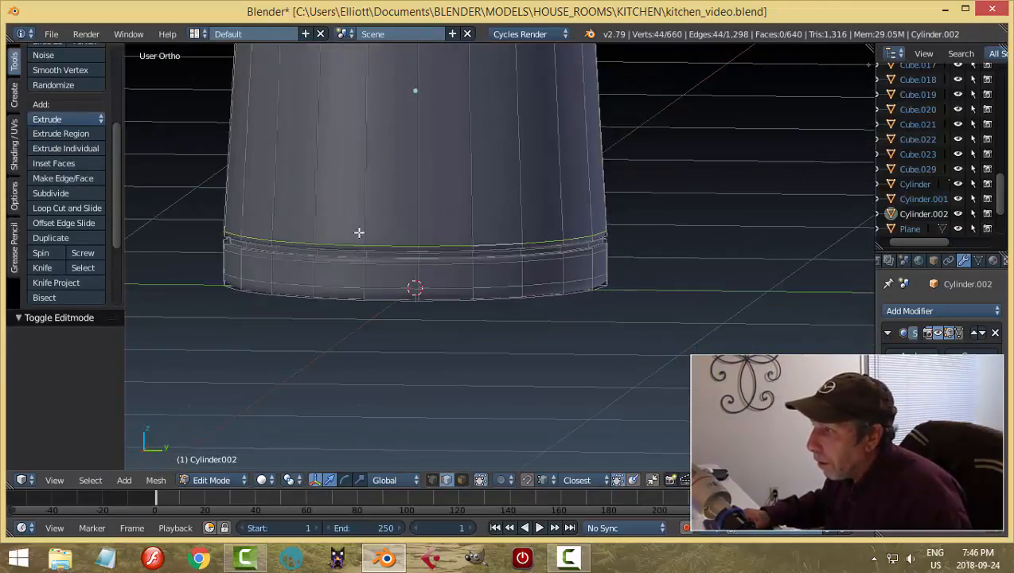
scroll(478, 231, "down", 5)
key("a")
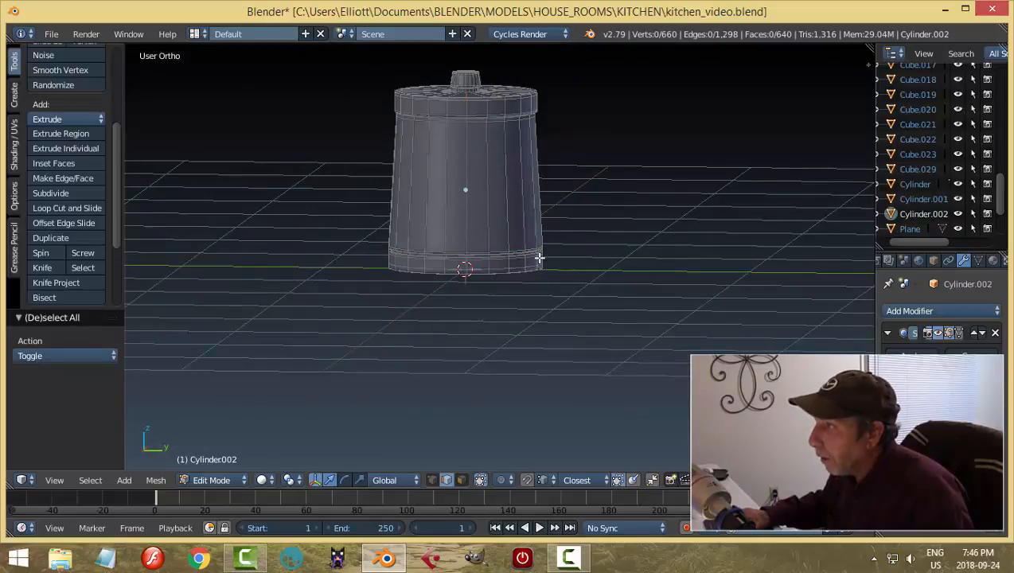
- Move the edge loop bordering the top of the base groove down slightly, and add a support loop just above it
scroll(534, 255, "up", 3)
left_click(494, 239, "alt")
scroll(478, 247, "up", 2)
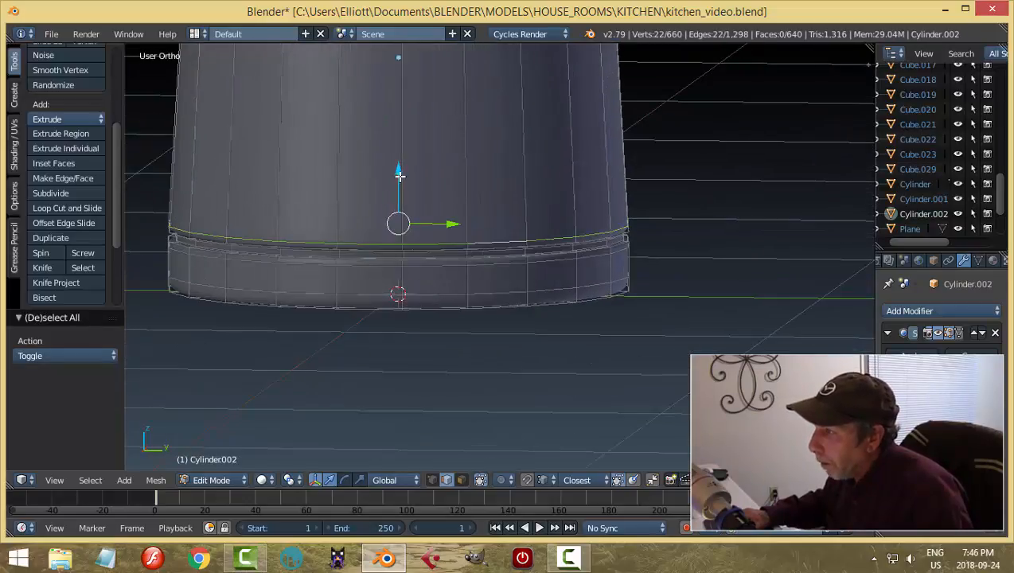
left_click_drag(400, 176, 400, 181)
key("a")
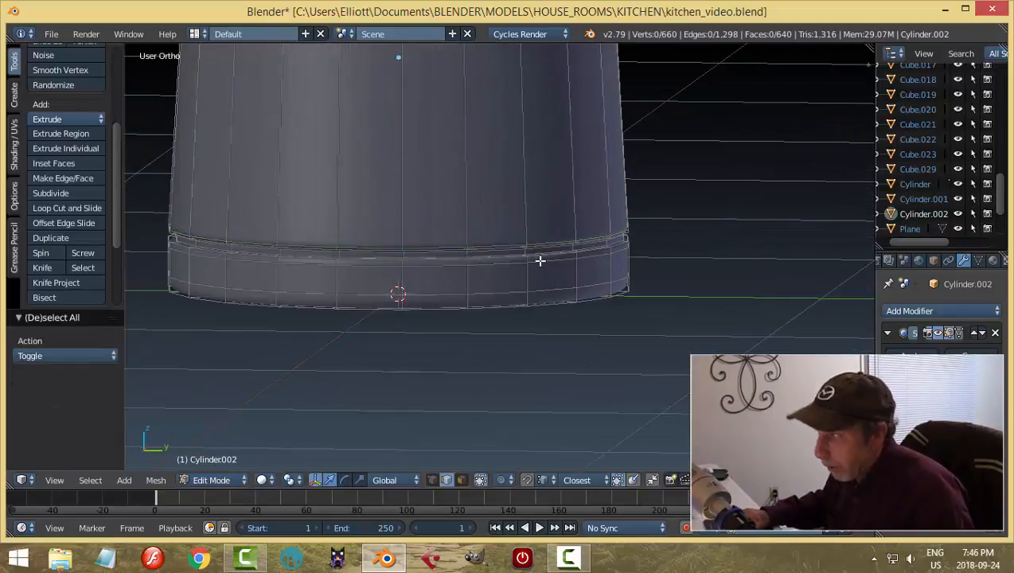
key("ctrl+r")
left_click(528, 217)
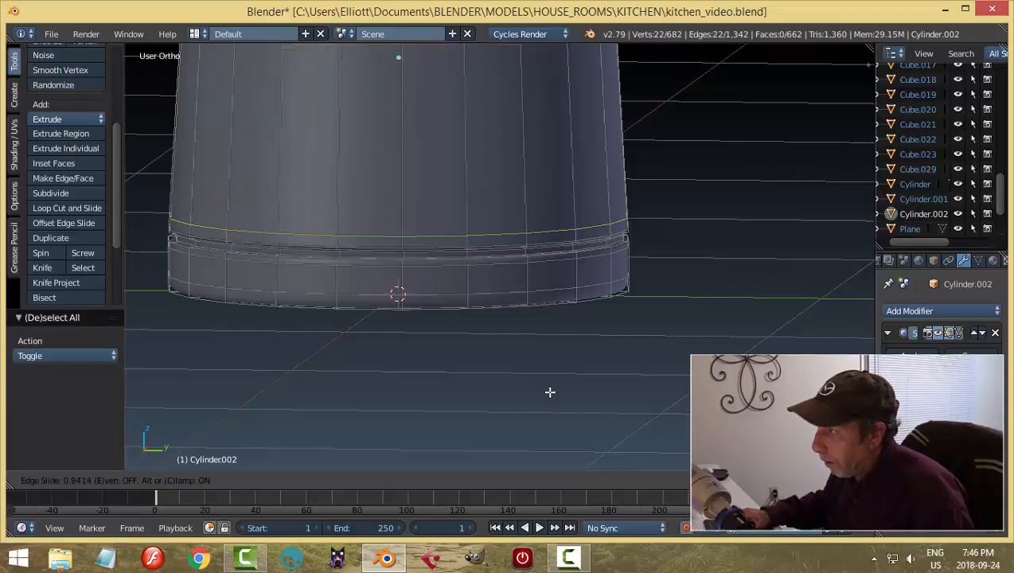
left_click(551, 396)
key("a")
- Raise the edge loop below the base groove by 0.008 on Z, add a support loop beneath it, and return to object mode
scroll(426, 323, "up", 3)
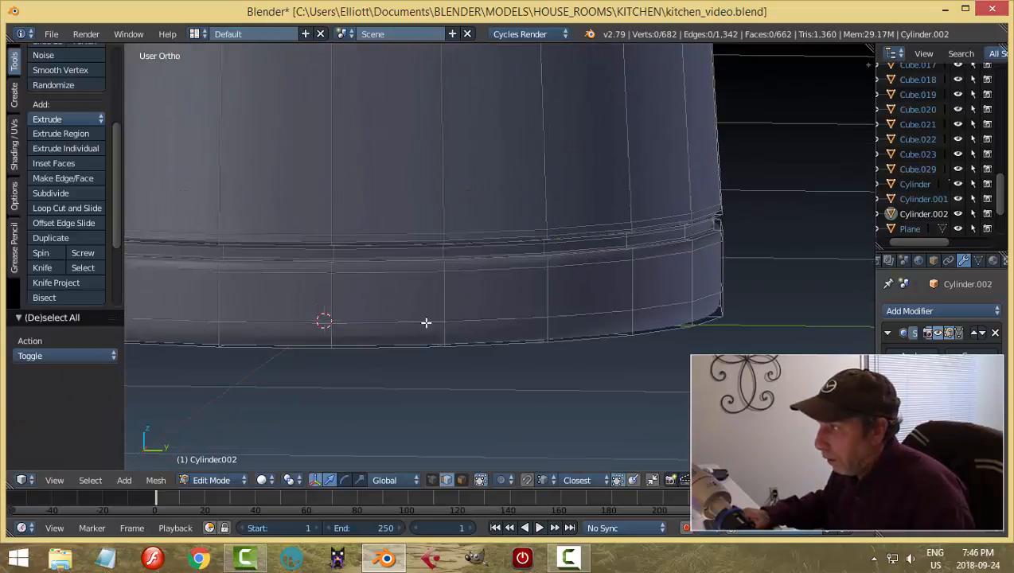
right_click(395, 273, "alt")
left_click_drag(326, 182, 329, 178)
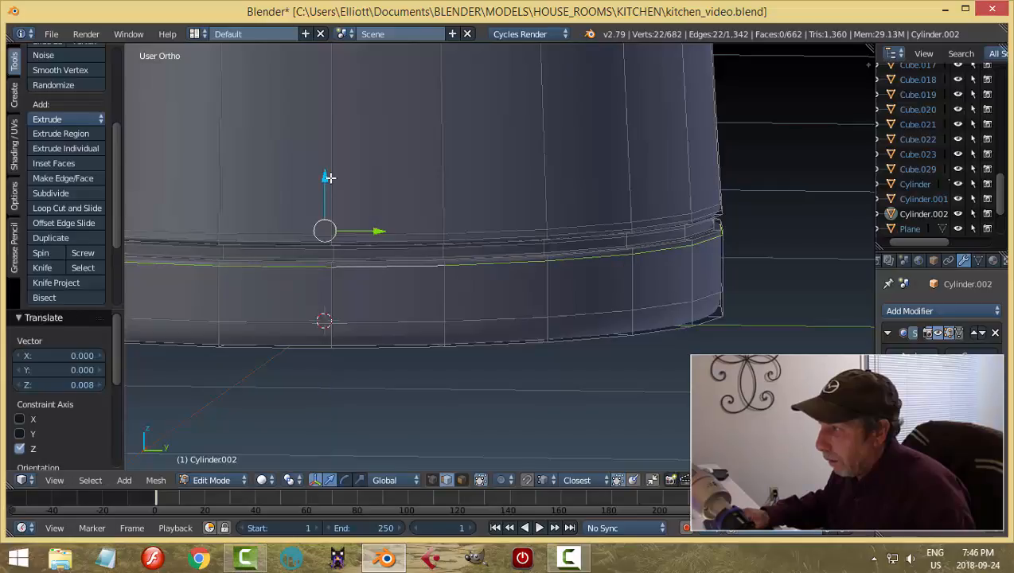
key("ctrl+r")
left_click(448, 298)
left_click(451, 276)
key("Tab")
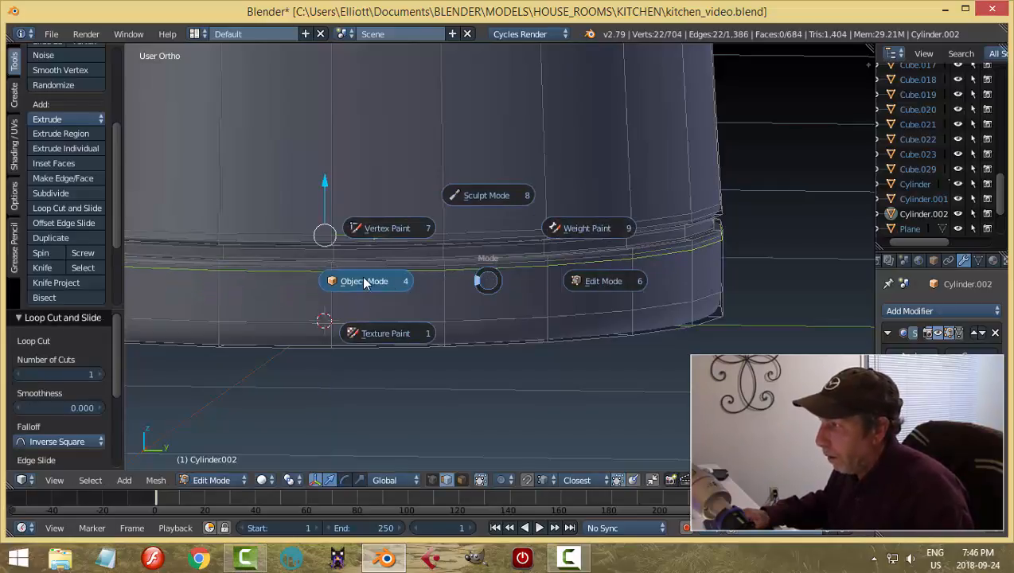
left_click(364, 282)
- Deselect the canister and save the file over the existing kitchen_video.blend
scroll(571, 297, "down", 3)
key("a")
middle_click_drag(598, 312, 571, 284)
scroll(576, 311, "up", 1)
scroll(577, 311, "down", 4)
key("ctrl+s")
left_click(571, 283)
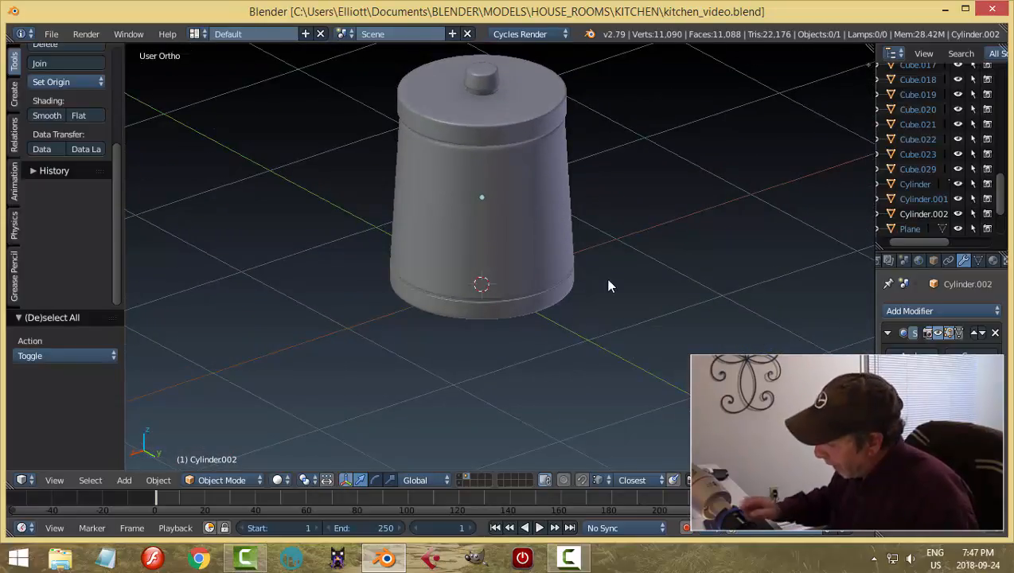
- From the top view, add a mesh plane and move it -1.586 along Y, clear of the canister
key("KP_7")
scroll(609, 279, "down", 2)
middle_click_drag(583, 337, 574, 269, "shift")
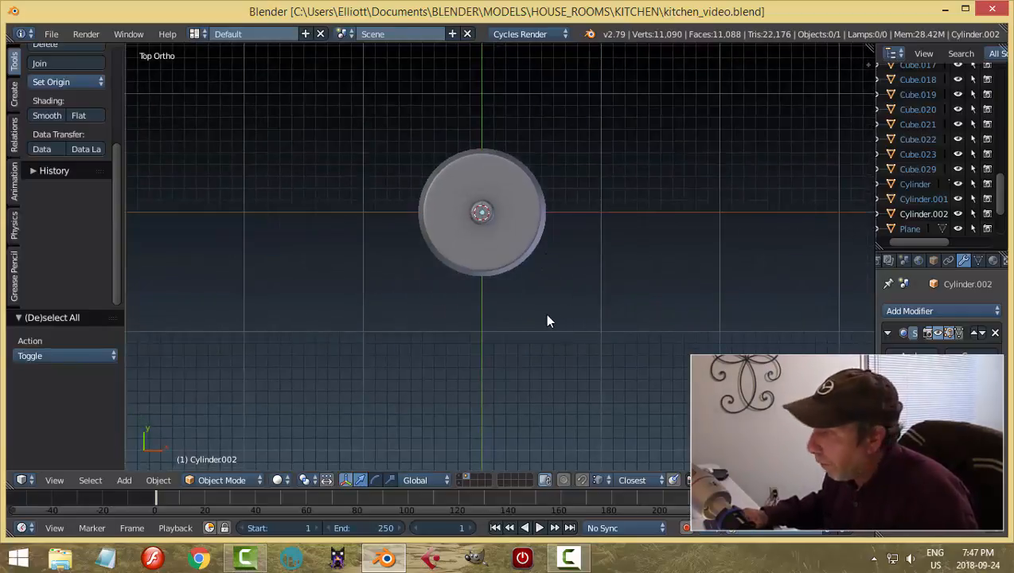
middle_click_drag(547, 316, 546, 264, "shift")
key("shift+a")
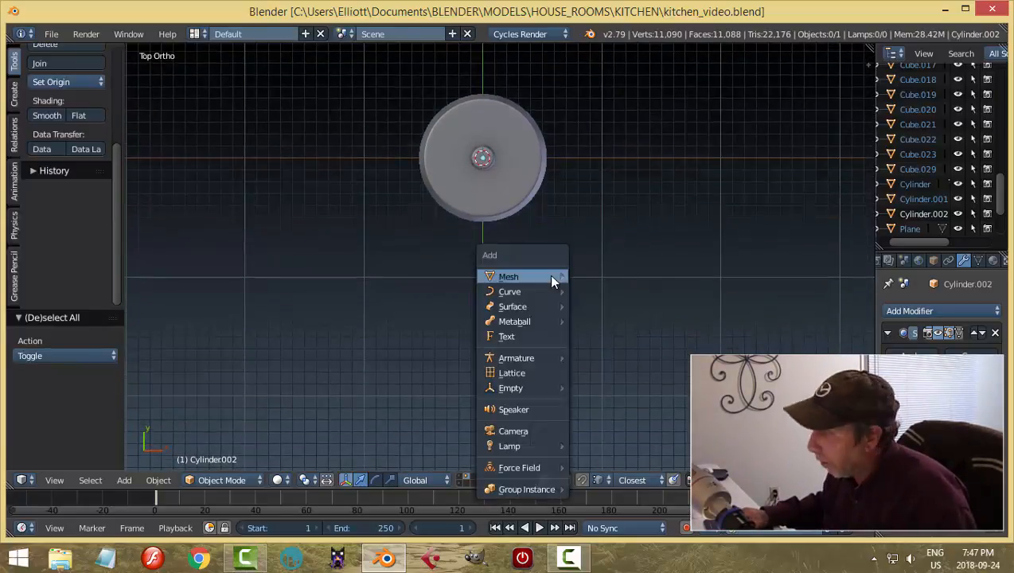
mouse_move(555, 277)
left_click(601, 279)
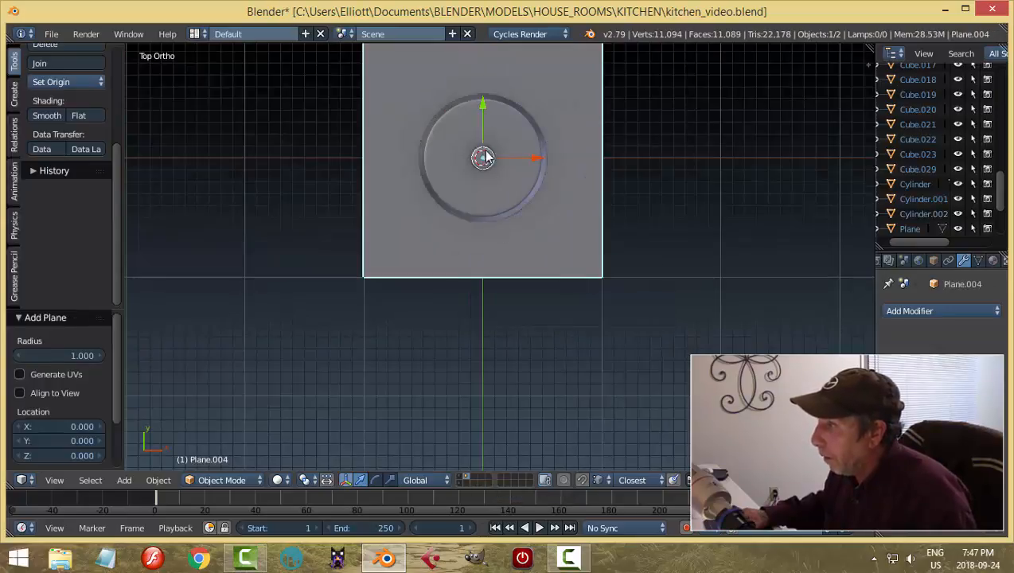
key("g")
key("y")
left_click(503, 293)
- In edit mode, scale the plane to 0.14, move it about 0.65 along Y toward the canister, and scale it by 1.503
key("Tab")
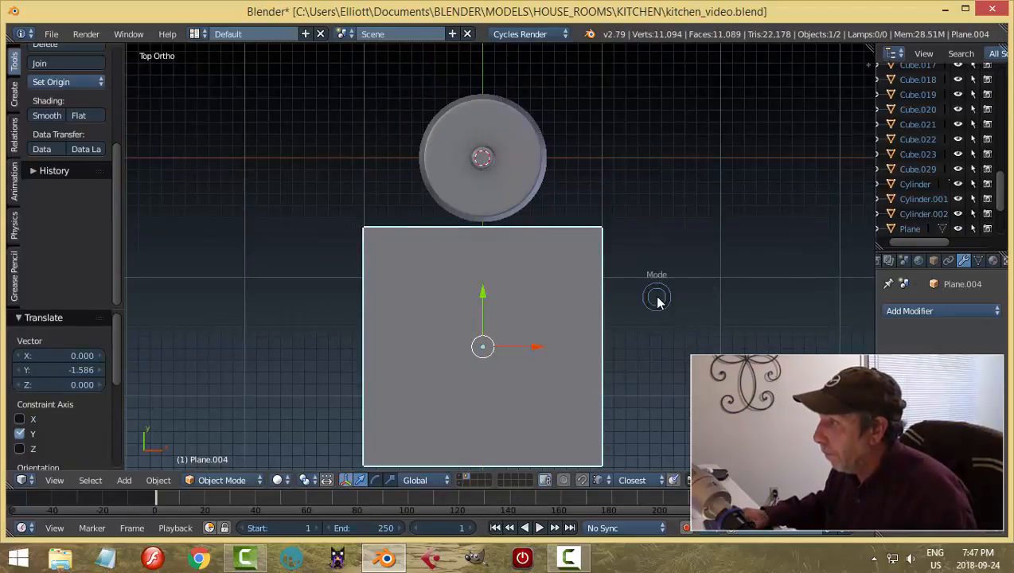
left_click(785, 298)
key("s")
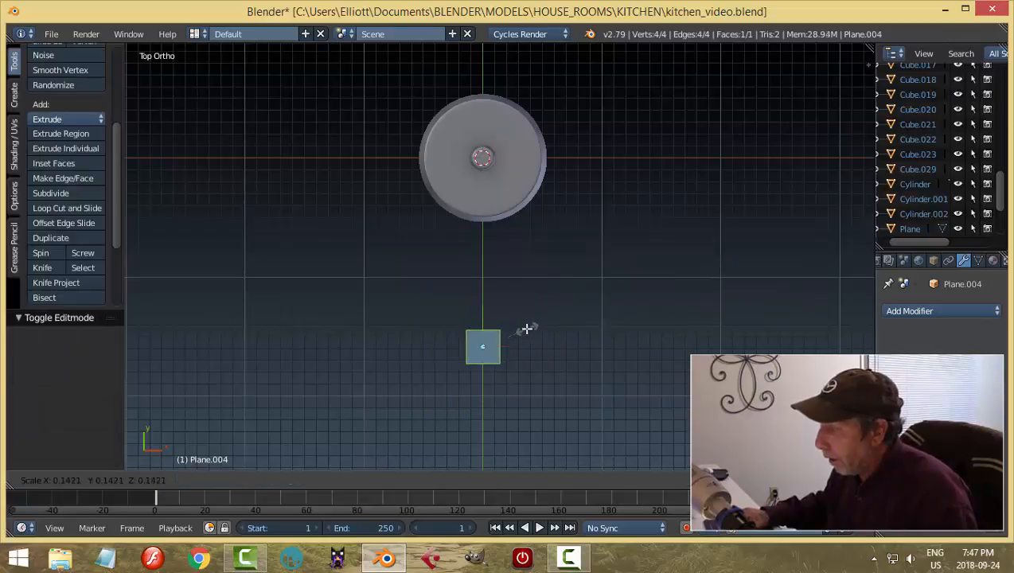
left_click(524, 326)
key("g")
key("y")
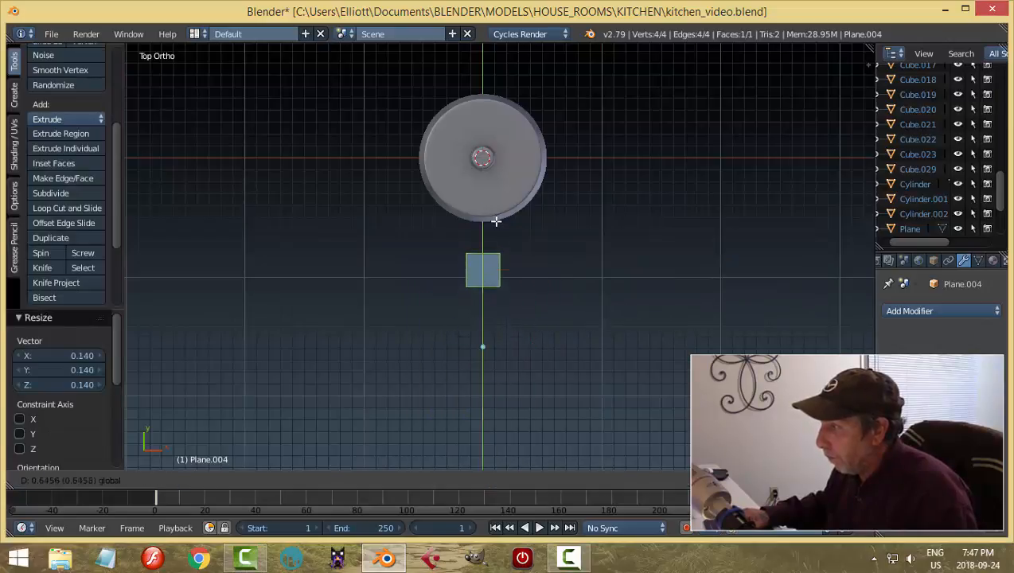
left_click(496, 220)
key("s")
left_click(571, 330)
scroll(584, 314, "up", 4)
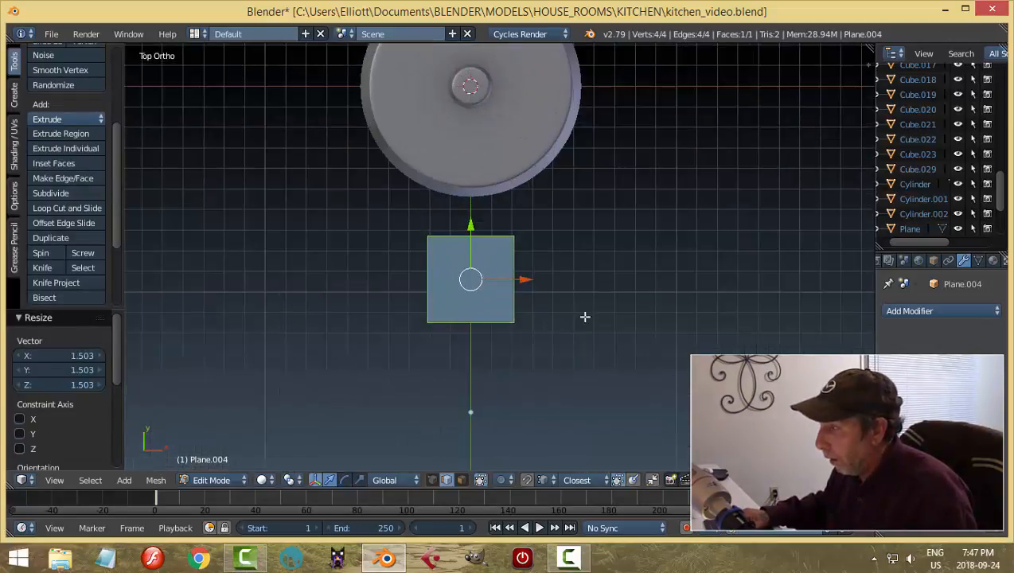
- Add a centred loop cut splitting the plane into two halves, and rotate the whole plane 90° about X so it stands upright
key("ctrl+r")
left_click(484, 334)
right_click(483, 334)
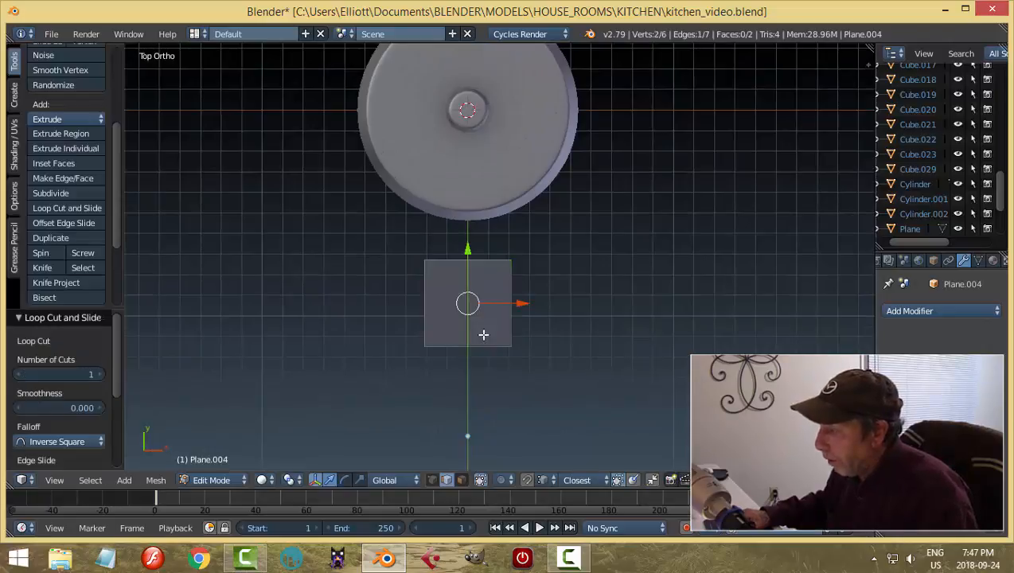
middle_click_drag(651, 355, 573, 301)
key("a")
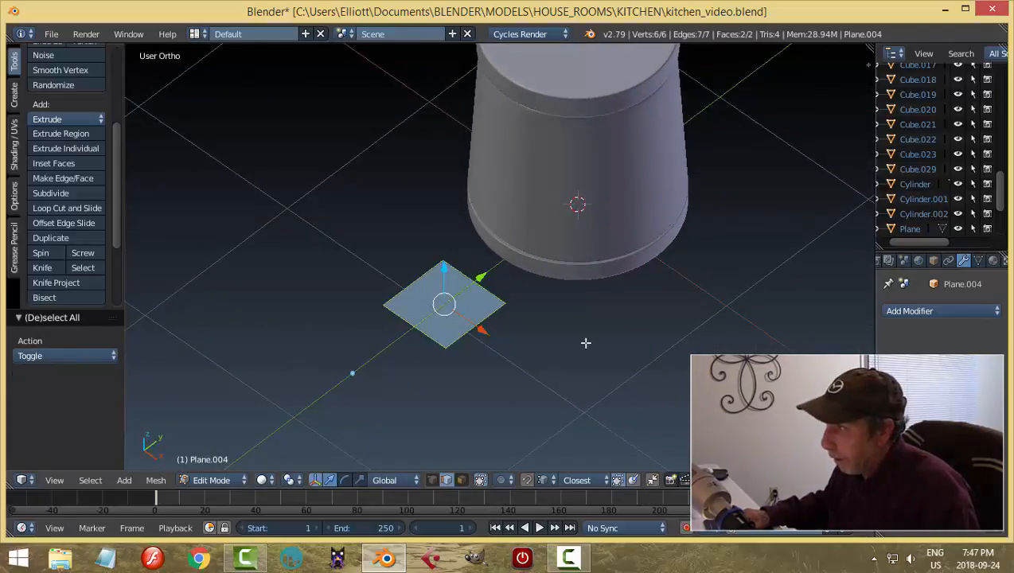
scroll(586, 344, "up", 2)
type("rx90")
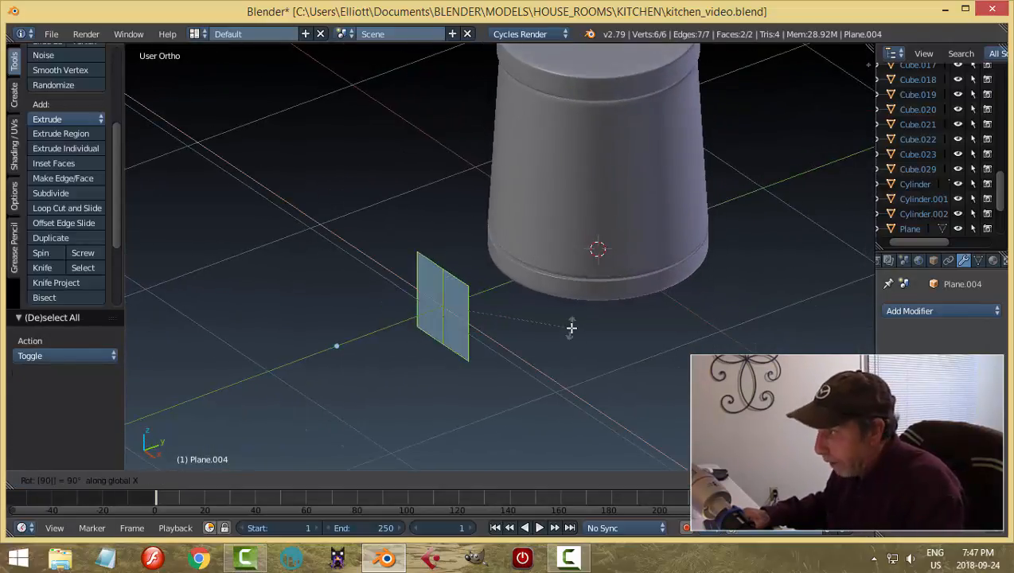
key("Return")
middle_click_drag(516, 351, 500, 358)
scroll(525, 344, "up", 2)
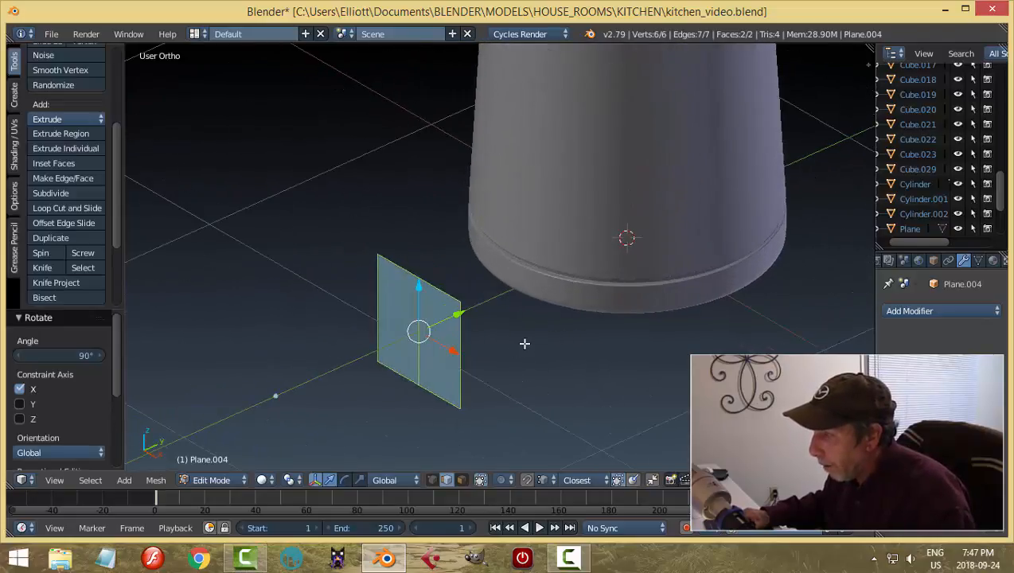
- In vertex select mode, select the four outer corner vertices and move them 0.193 along Y to fold the plane into a V
key("a")
key("ctrl+Tab")
left_click(484, 312)
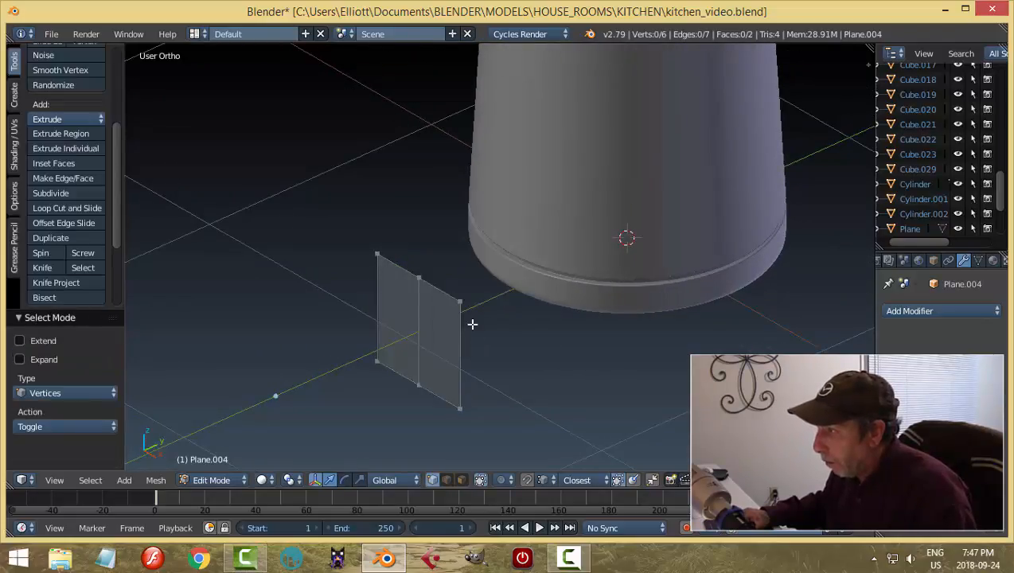
right_click(457, 410, "shift")
right_click(379, 362, "shift")
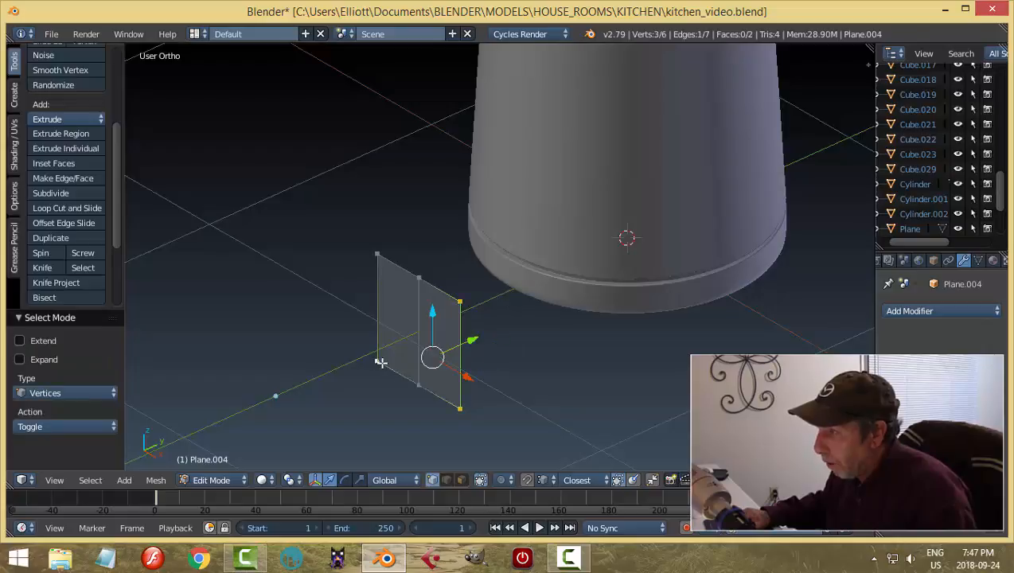
right_click(378, 259, "shift")
middle_click_drag(591, 369, 552, 340)
key("g")
left_click(535, 298)
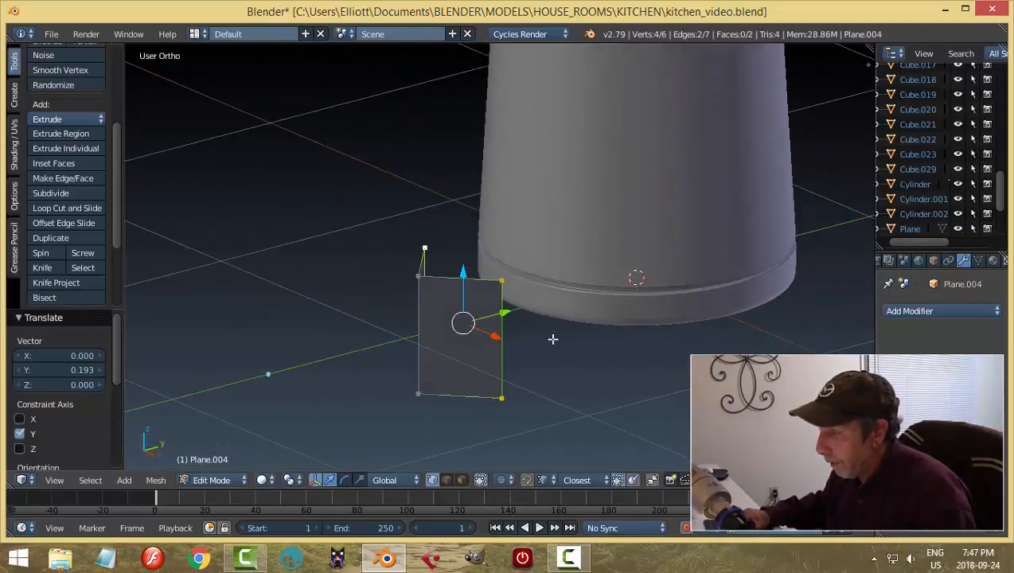
- Add two evenly spaced horizontal loop cuts across both wings of the folded plane
key("a")
key("ctrl+r")
scroll(503, 347, "up", 1)
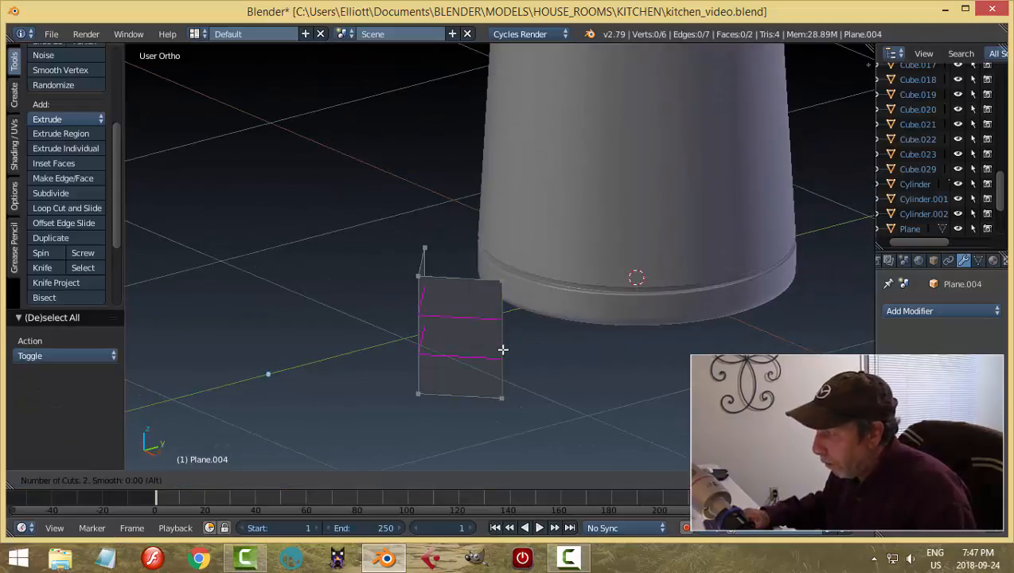
left_click(503, 349)
right_click(504, 353)
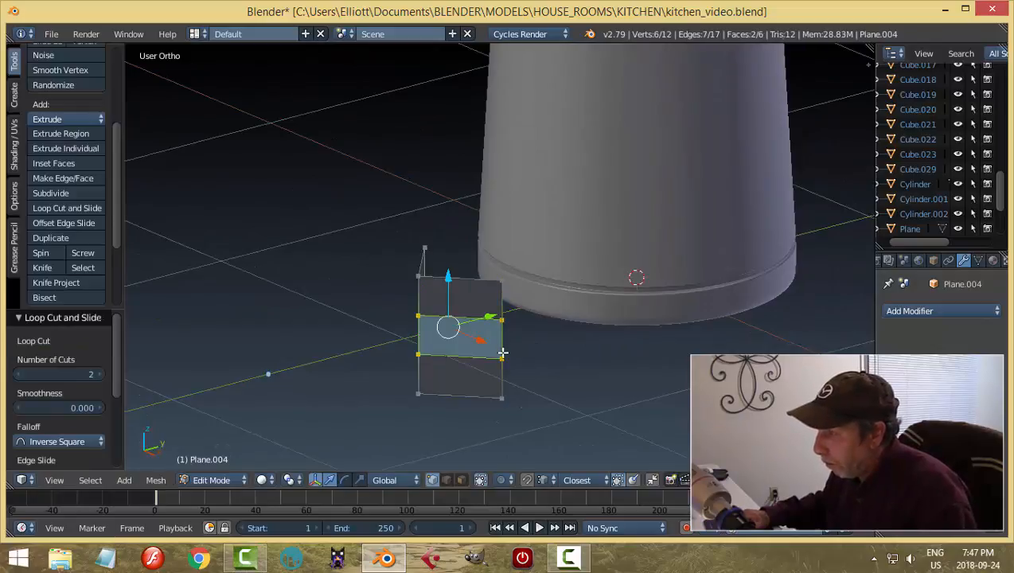
- Add two evenly spaced vertical loop cuts to each wing of the folded plane, and return to object mode
left_click(455, 370)
right_click(454, 369)
middle_click_drag(433, 400, 469, 400)
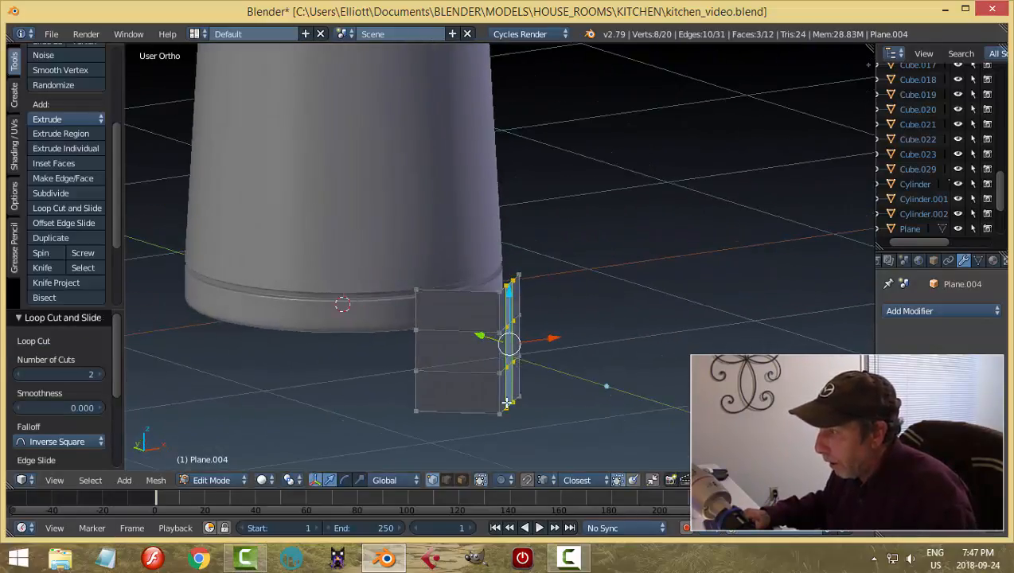
key("ctrl+r")
scroll(469, 400, "up", 1)
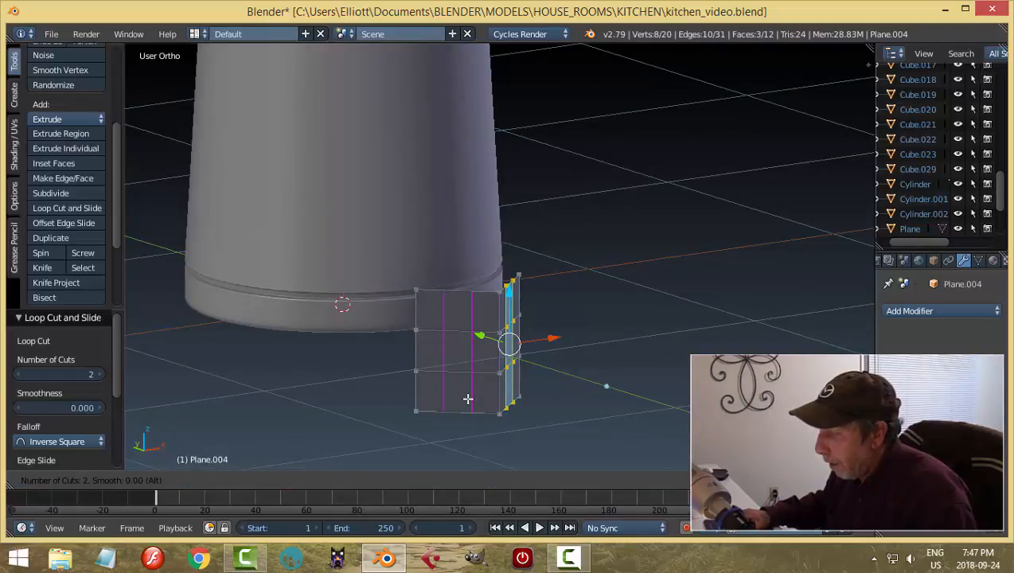
left_click(469, 399)
right_click(467, 398)
key("a")
middle_click_drag(562, 393, 502, 388)
key("Tab")
- Set the folded plane's origin to its geometry and snap the 3D cursor to it
scroll(492, 386, "down", 2)
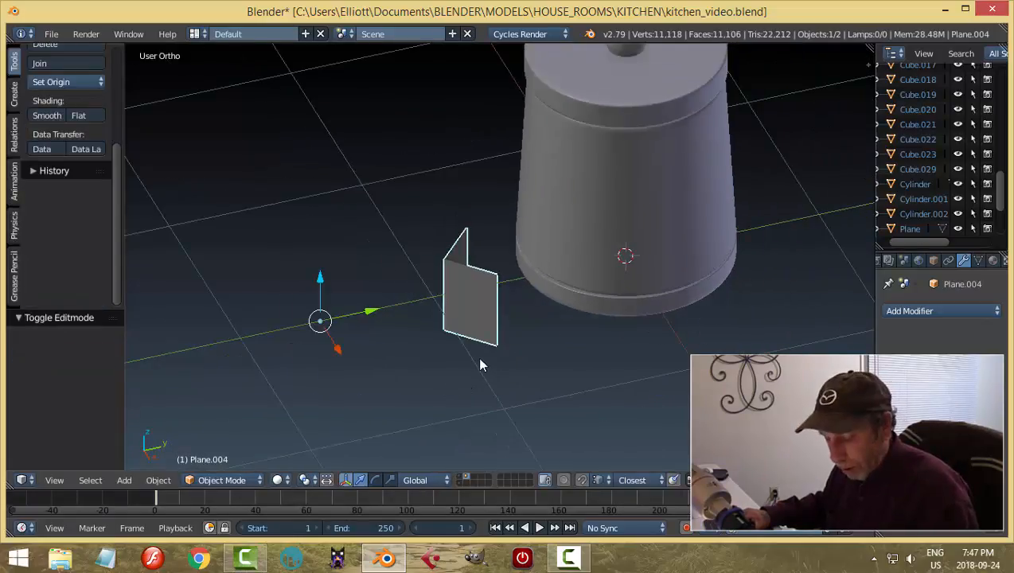
key("shift+s")
left_click(480, 366)
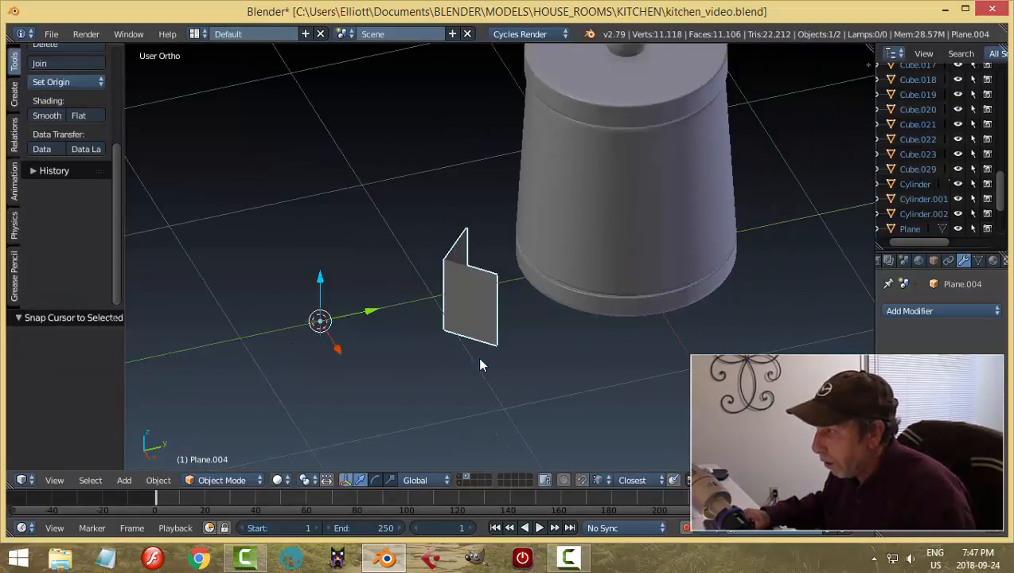
left_click(71, 81)
left_click(81, 112)
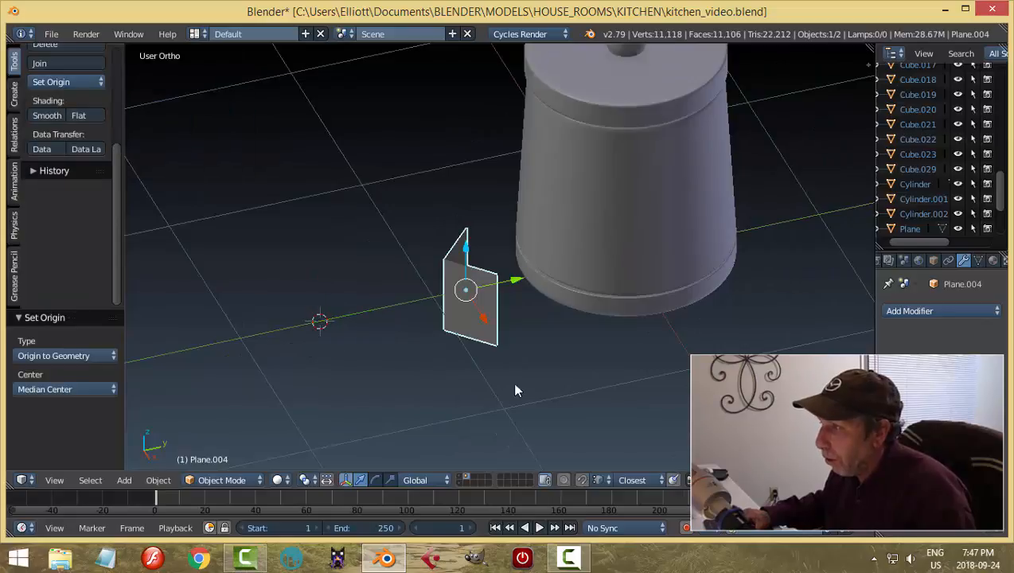
key("shift+s")
left_click(570, 391)
middle_click_drag(591, 421, 578, 407)
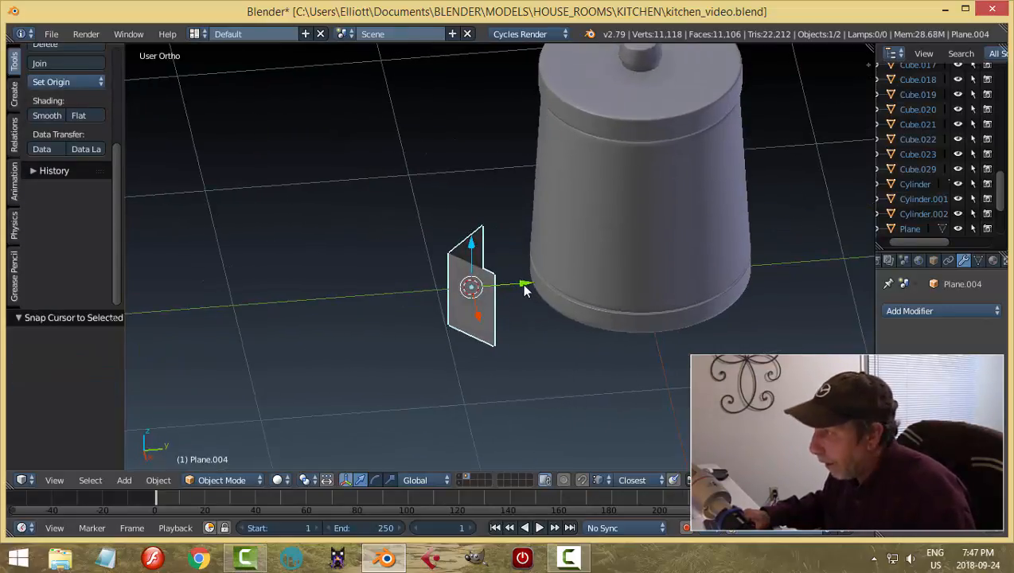
- Move the folded plane -0.455 along Y, away from the canister, and snap the 3D cursor to it
left_click_drag(525, 290, 451, 310)
key("shift+s")
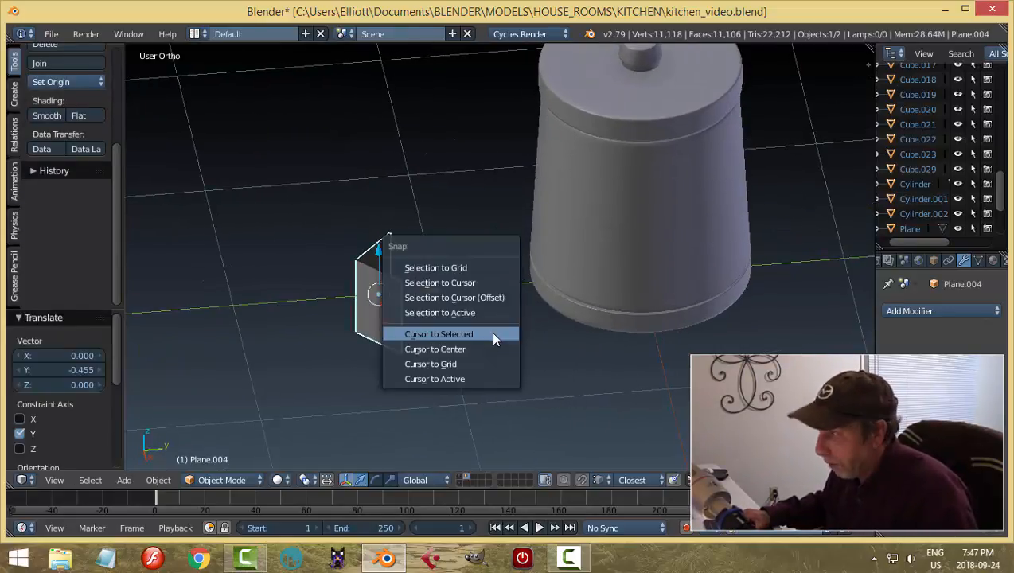
left_click(493, 334)
- Add a lattice at the 3D cursor around the folded plane and scale it uniformly to 0.442
scroll(480, 402, "up", 2)
middle_click_drag(481, 402, 508, 322)
scroll(521, 359, "up", 3)
scroll(523, 357, "down", 3)
key("shift+a")
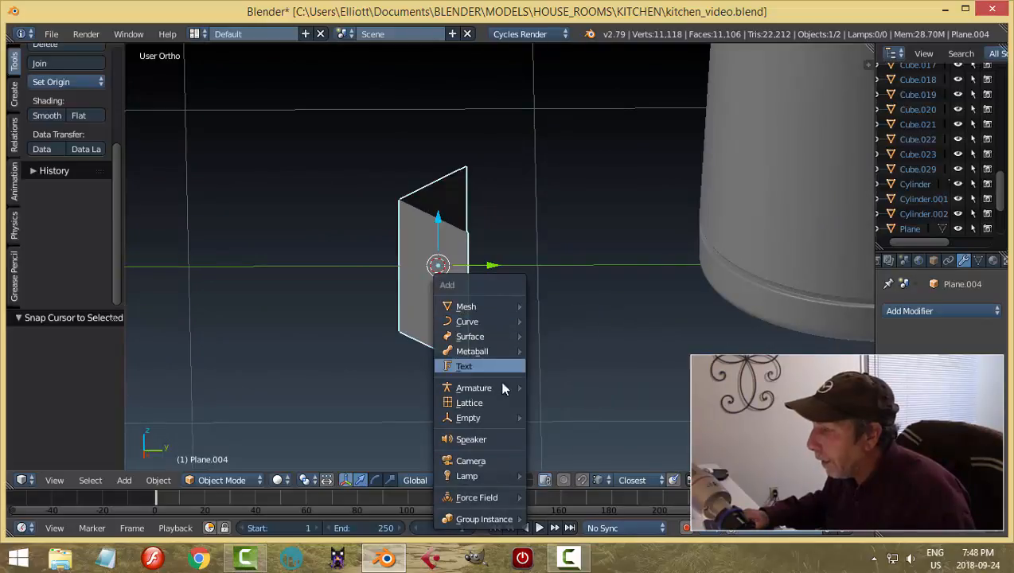
left_click(488, 403)
scroll(549, 373, "down", 4)
middle_click_drag(564, 367, 671, 339)
key("s")
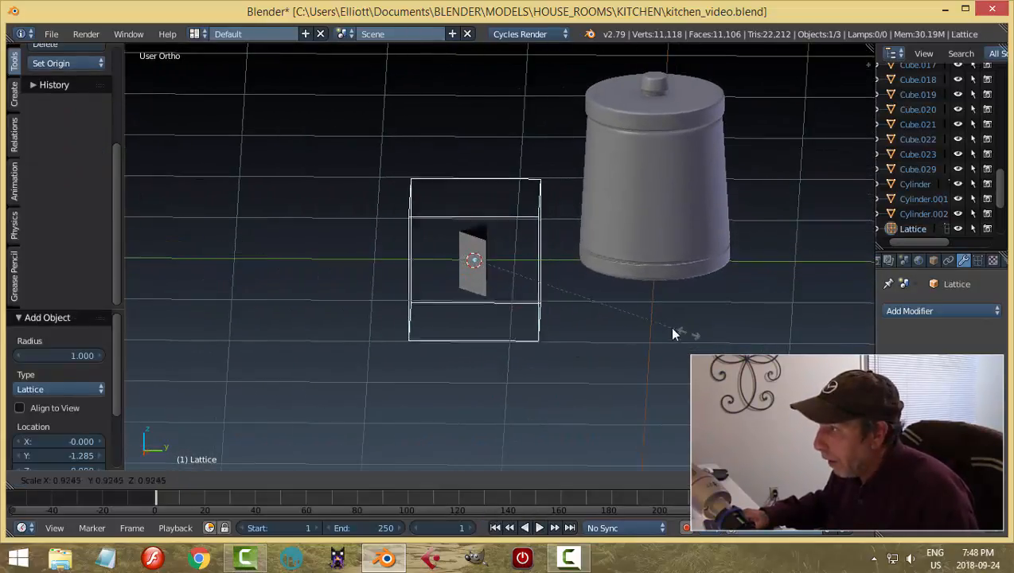
left_click(573, 309)
middle_click_drag(572, 310, 574, 311)
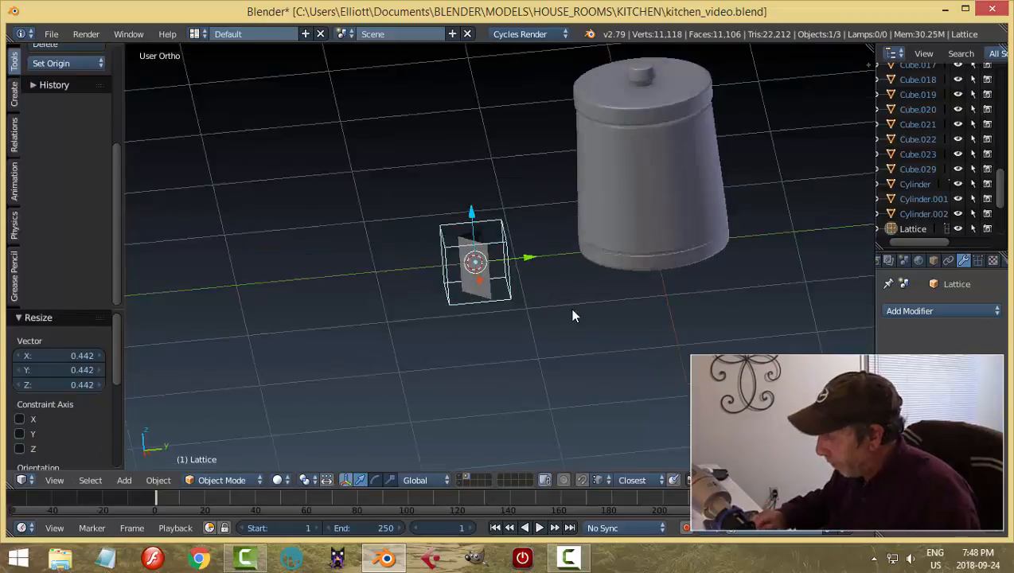
- Scale the lattice to 0.593 along Y so it fits the folded plane more closely
key("KP_7")
scroll(573, 314, "up", 4)
middle_click_drag(595, 364, 460, 259)
middle_click_drag(533, 279, 559, 270)
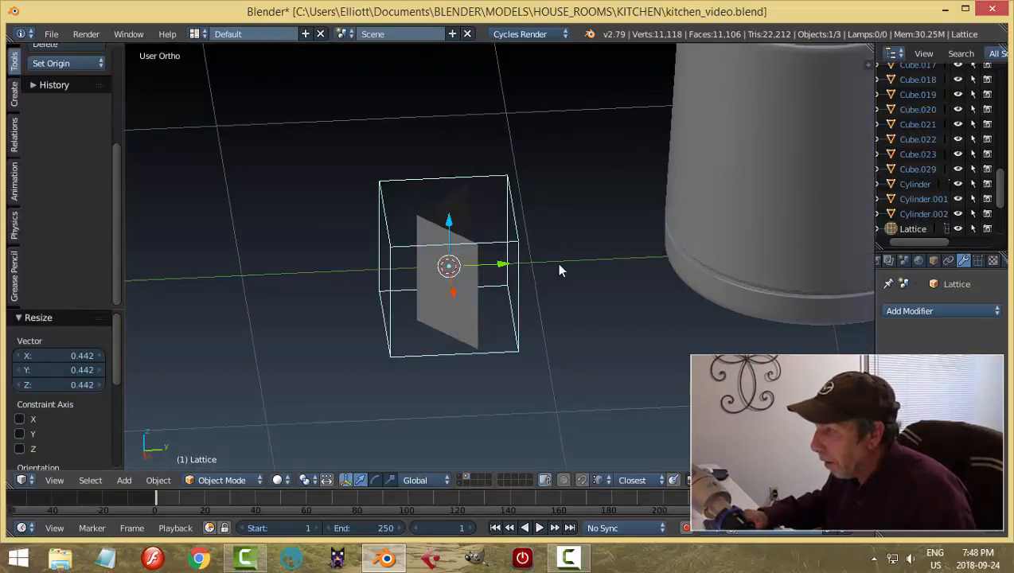
key("s")
key("y")
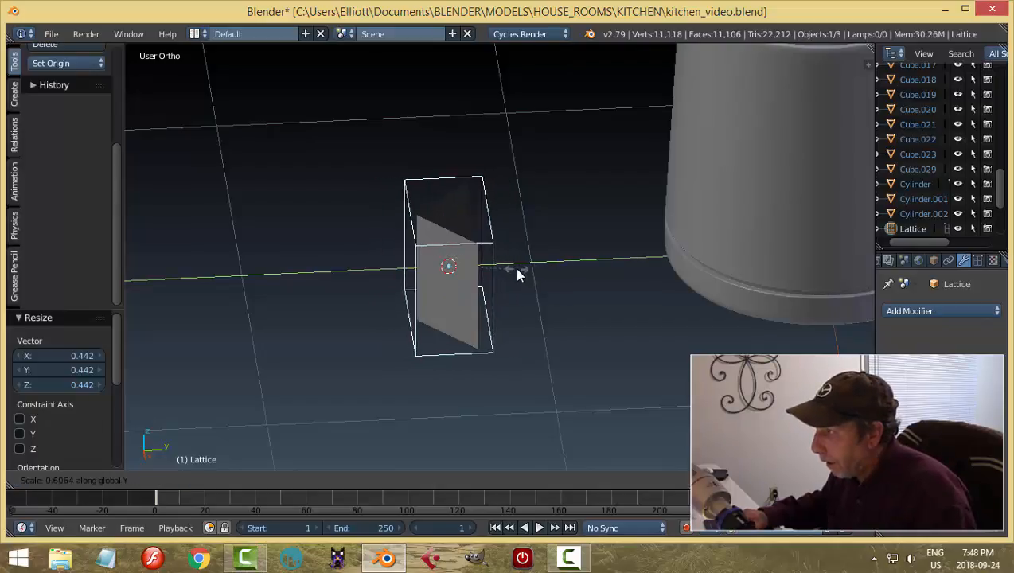
left_click(516, 273)
mouse_move(511, 319)
middle_mouse_down()
mouse_move(607, 274)
mouse_move(634, 293)
mouse_move(591, 352)
mouse_move(520, 333)
mouse_move(459, 244)
mouse_move(470, 190)
mouse_move(502, 335)
mouse_move(505, 326)
middle_mouse_up()
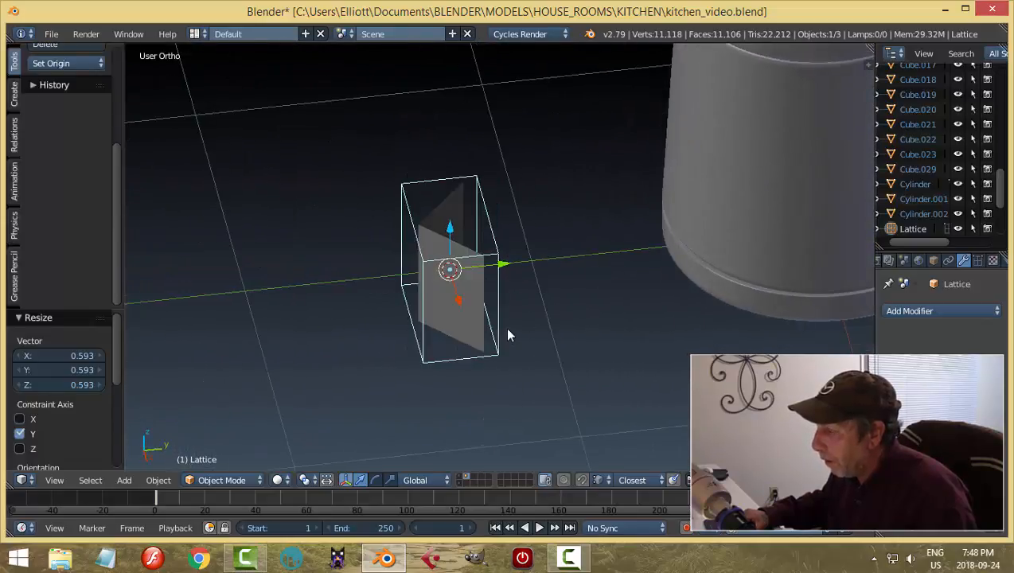
- Add a Lattice modifier to the folded plane and set the new lattice as its object
right_click(476, 301)
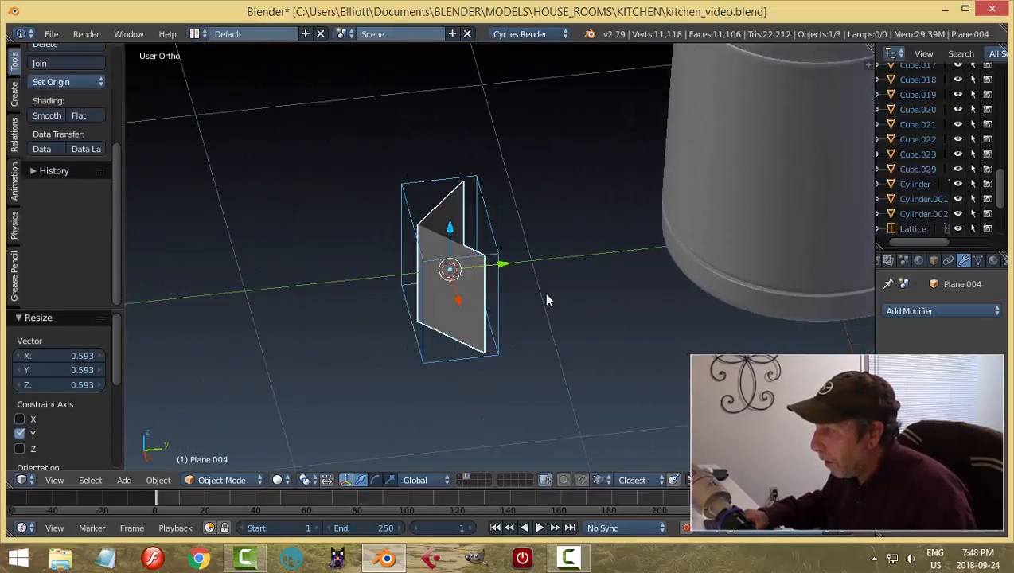
left_click(912, 311)
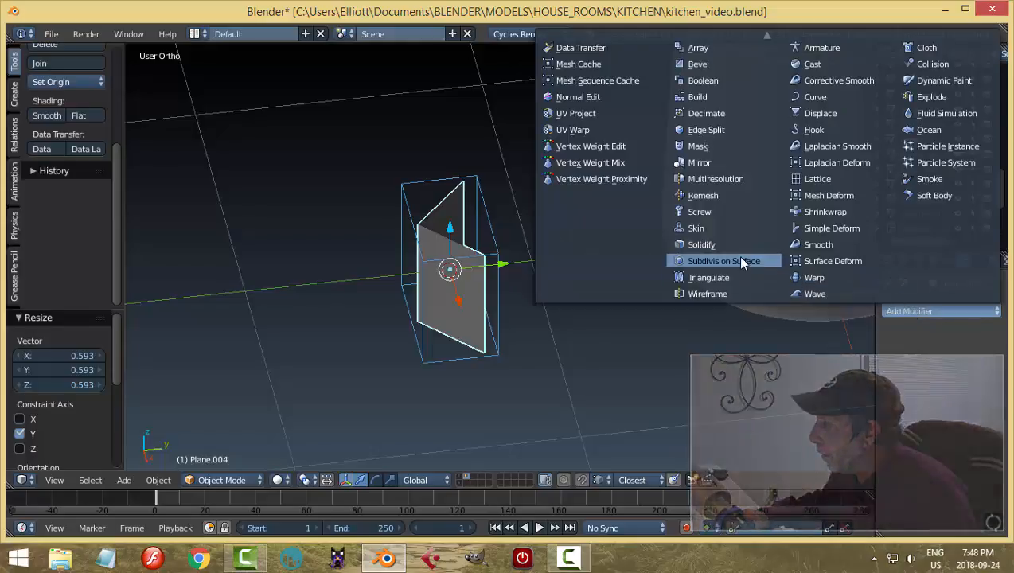
left_click(816, 180)
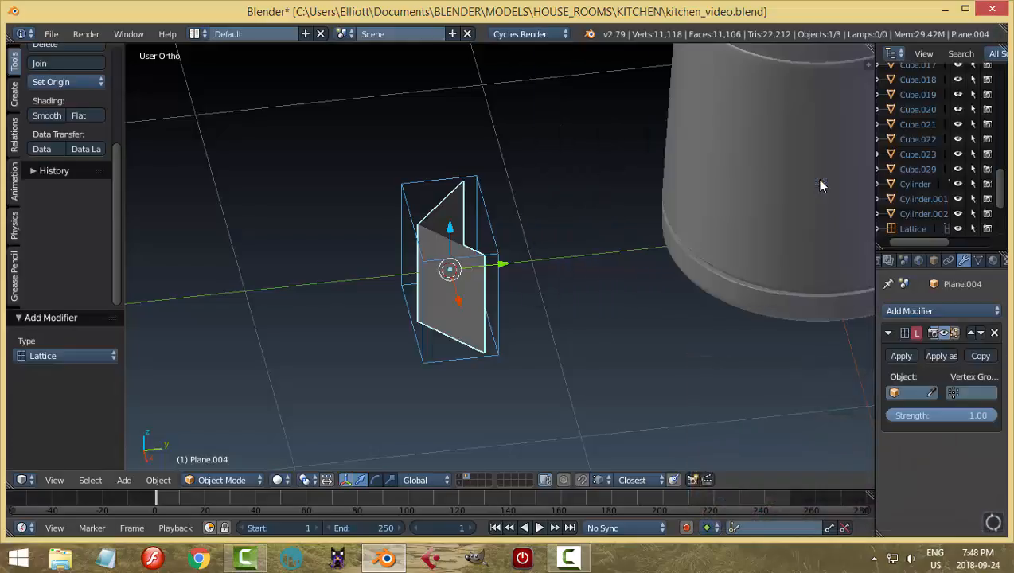
left_click(910, 391)
left_click(854, 239)
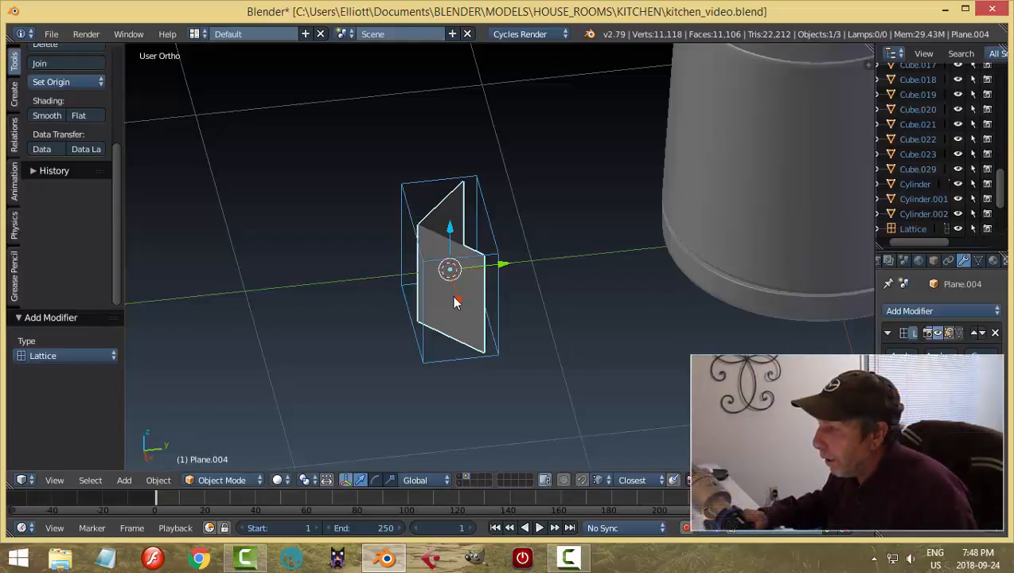
- In the lattice's edit mode, move the two upper vertices on the fold side outward along negative Y, then deselect all
scroll(450, 297, "up", 2)
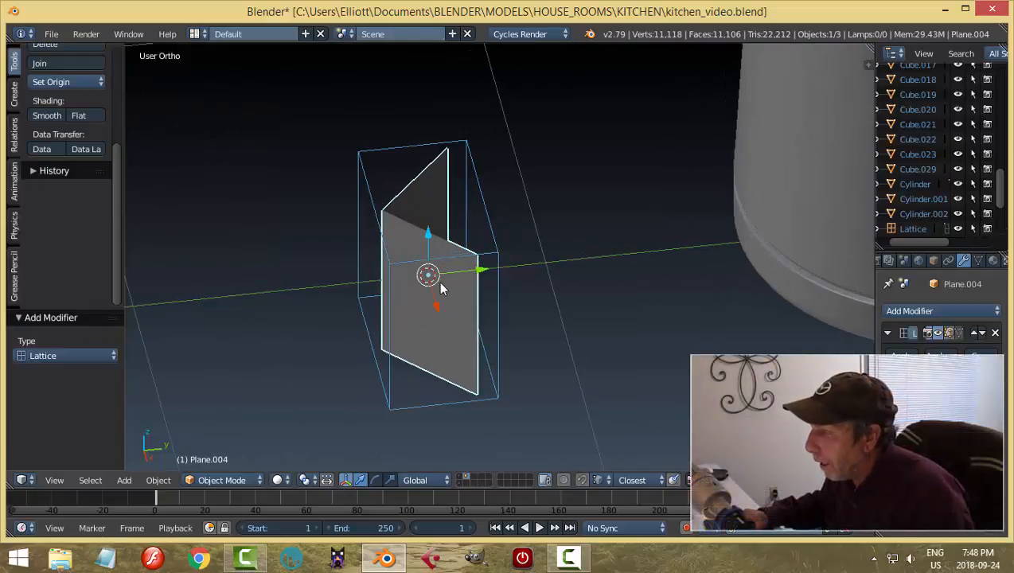
right_click(395, 265)
key("Tab")
left_click(505, 265)
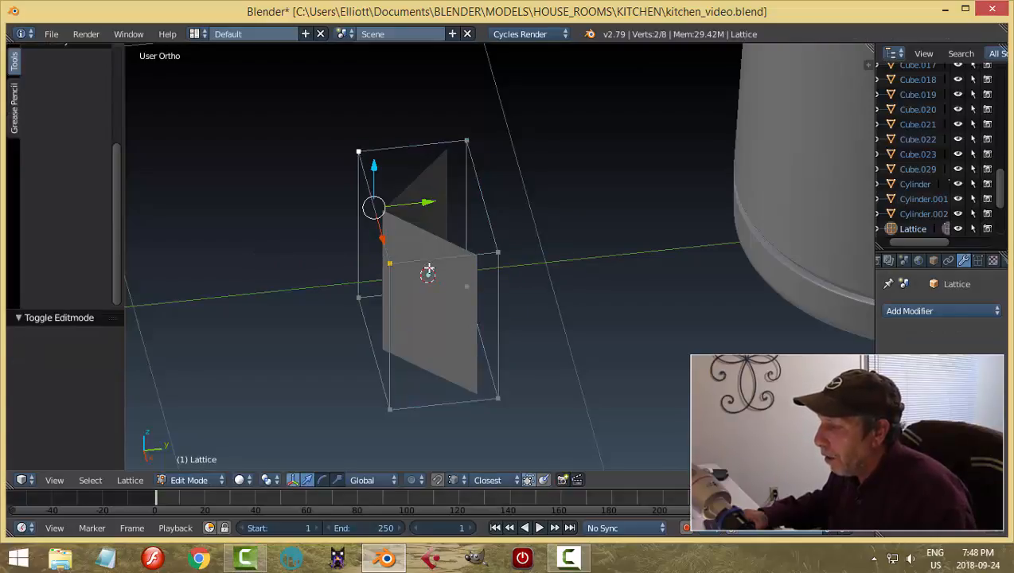
left_click_drag(429, 202, 329, 223)
key("a")
- Move the lattice's two lower fold-side vertices 0.101 along Y towards the canister, and deselect them
middle_click_drag(352, 367, 452, 356)
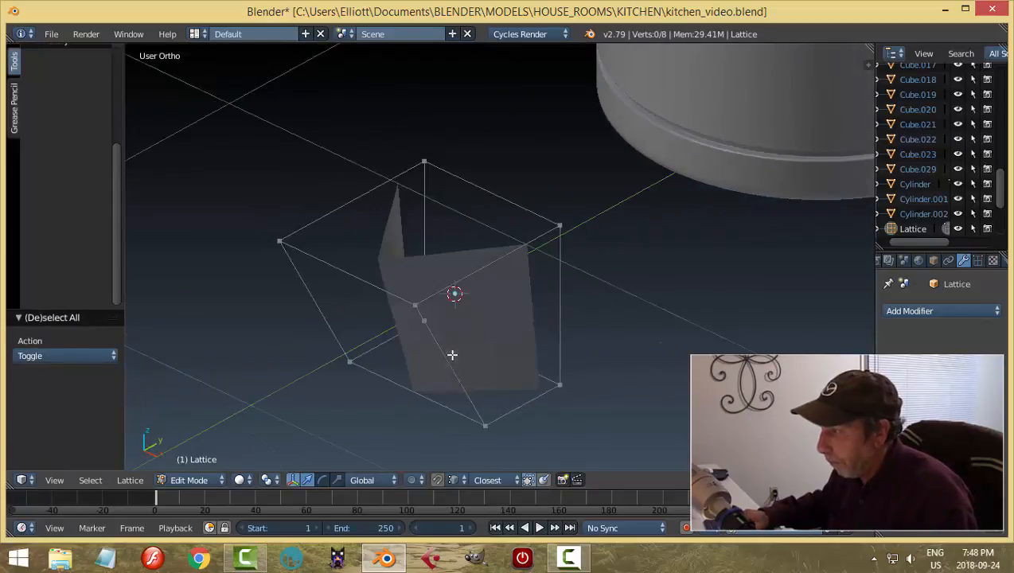
middle_click_drag(506, 374, 431, 358)
left_click_drag(431, 358, 482, 351)
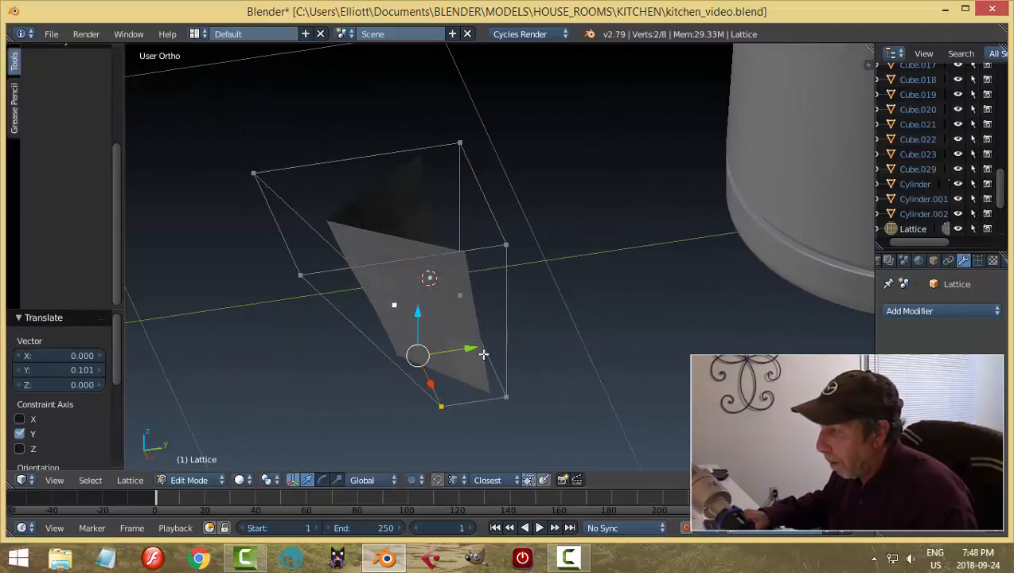
key("a")
- Select the lattice's four vertices nearest the canister, move them slightly along positive Y, and deselect them
middle_click_drag(602, 330, 467, 370)
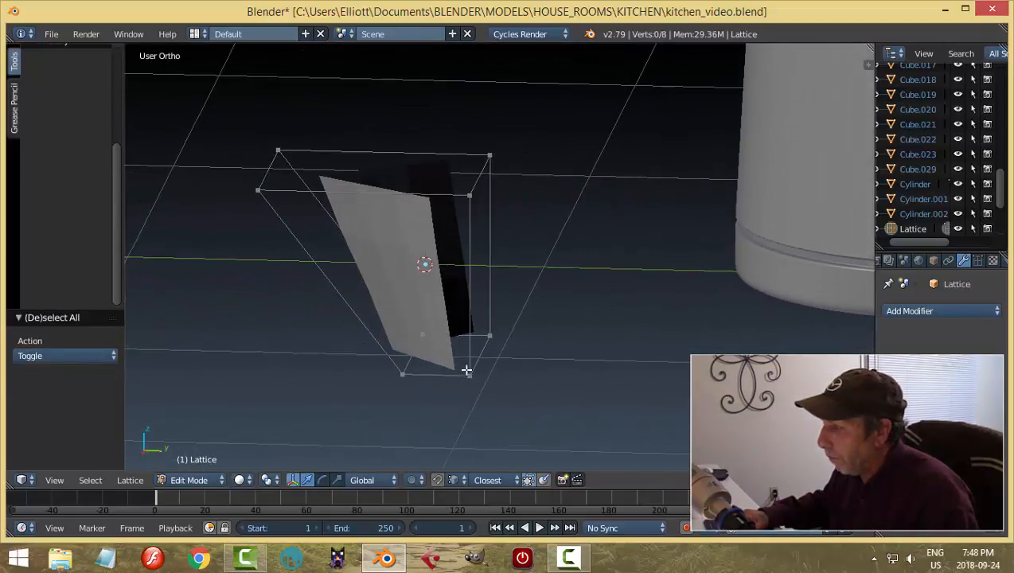
right_click(491, 333, "shift")
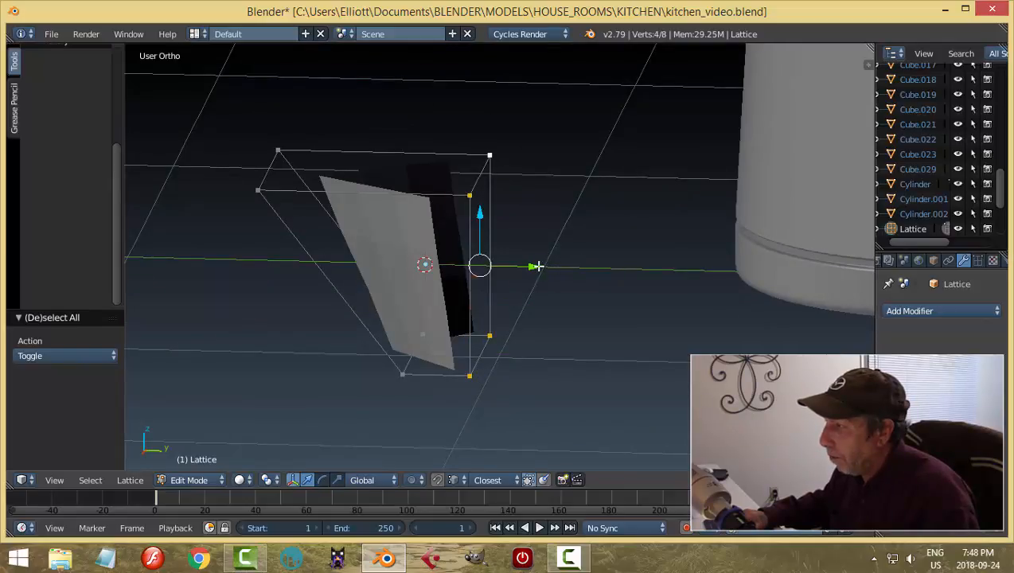
left_click_drag(536, 266, 556, 271)
key("a")
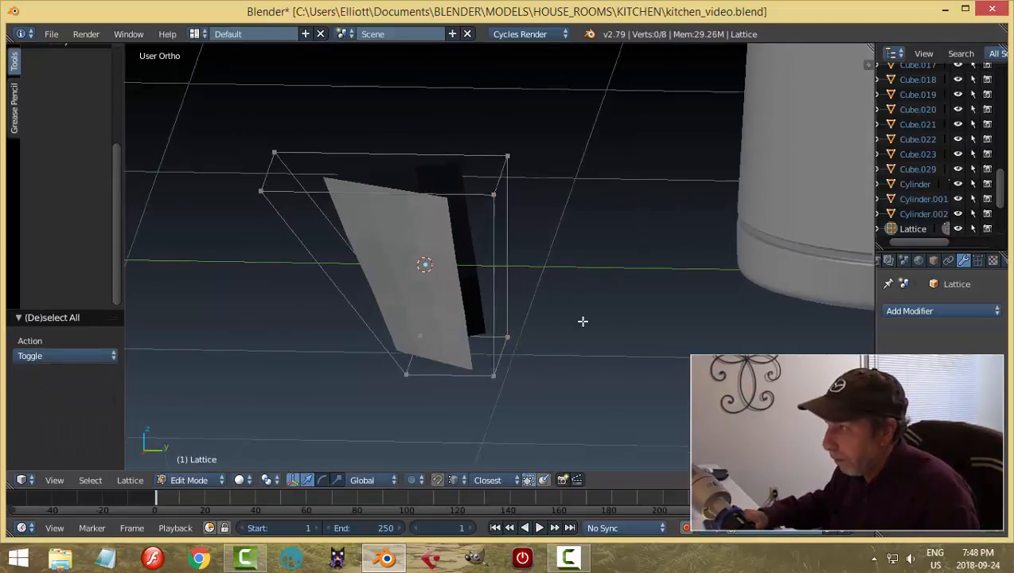
- Move the lattice's two upper fold-side vertices slightly farther outward along negative Y, and deselect them
middle_click_drag(583, 321, 579, 344)
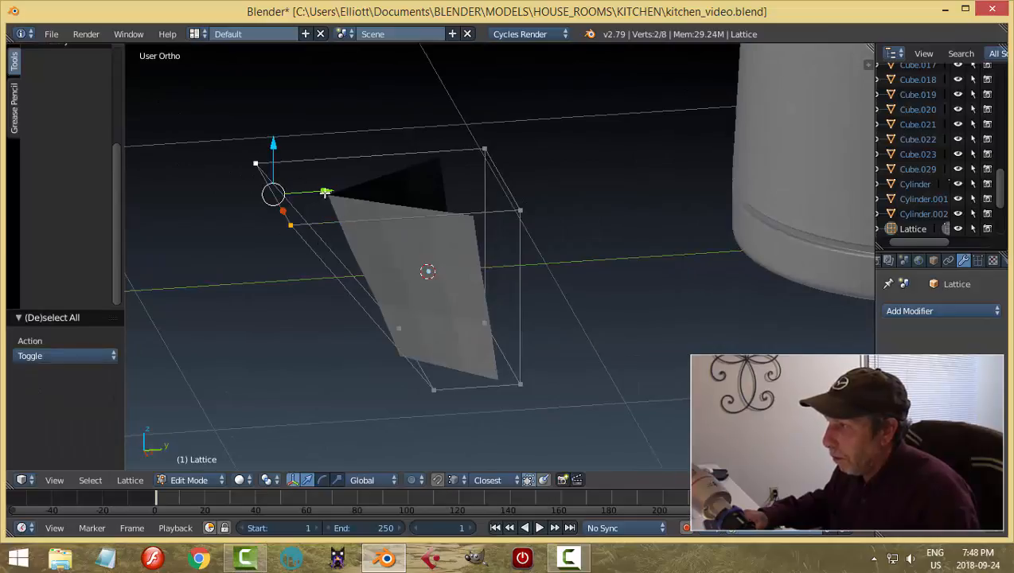
left_click_drag(325, 193, 301, 196)
key("a")
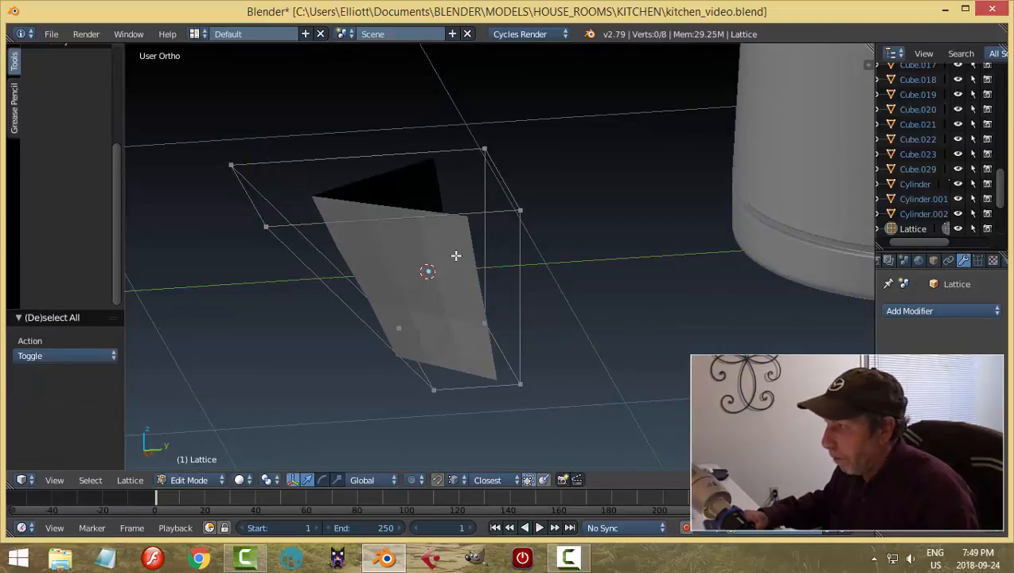
- Return to object mode, apply the Lattice modifier on the folded plane, and delete the lattice
key("Tab")
left_click(389, 268)
middle_click_drag(389, 268, 487, 298)
right_click(497, 296)
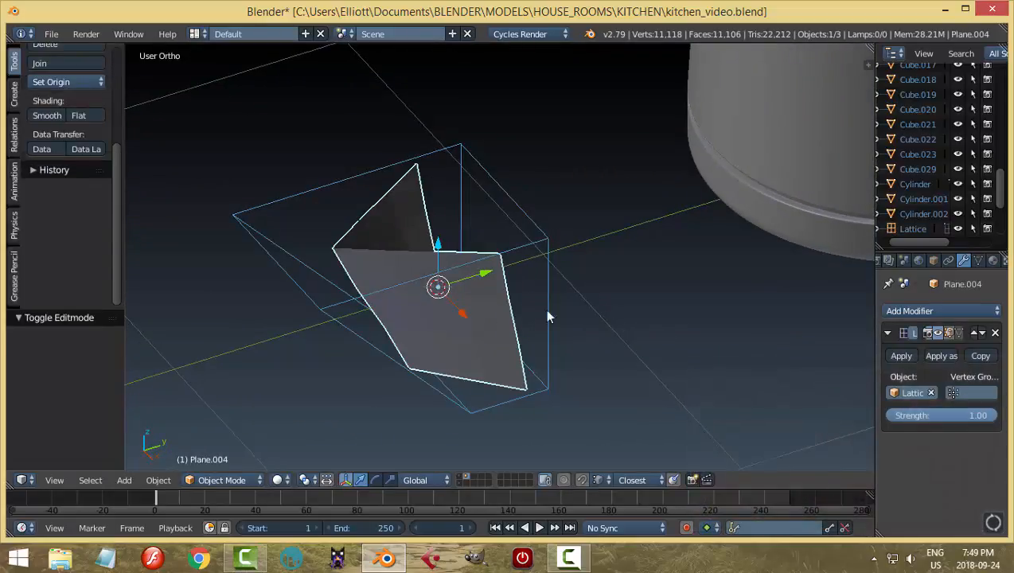
left_click(901, 357)
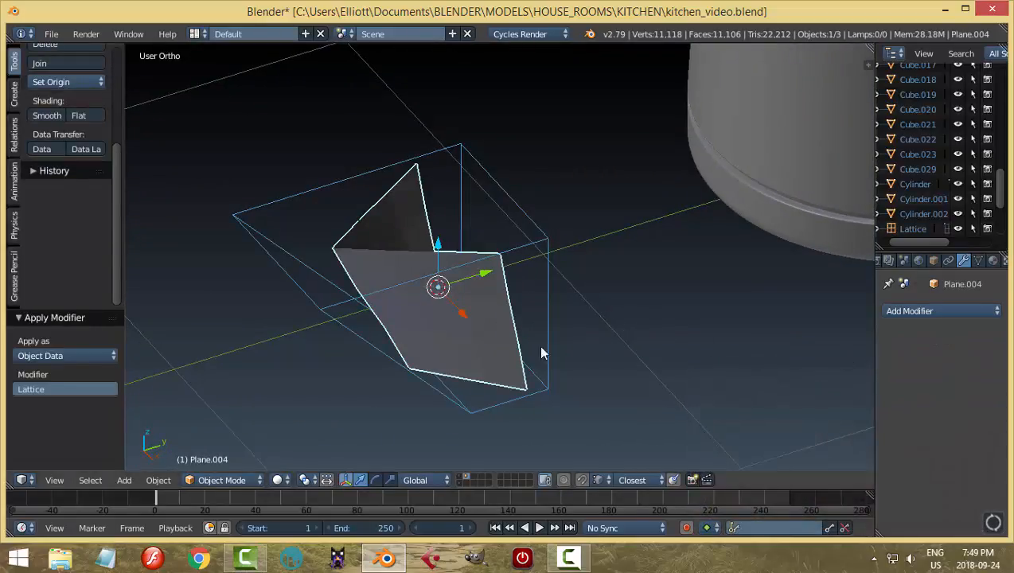
right_click(532, 243)
key("x")
left_click(529, 242)
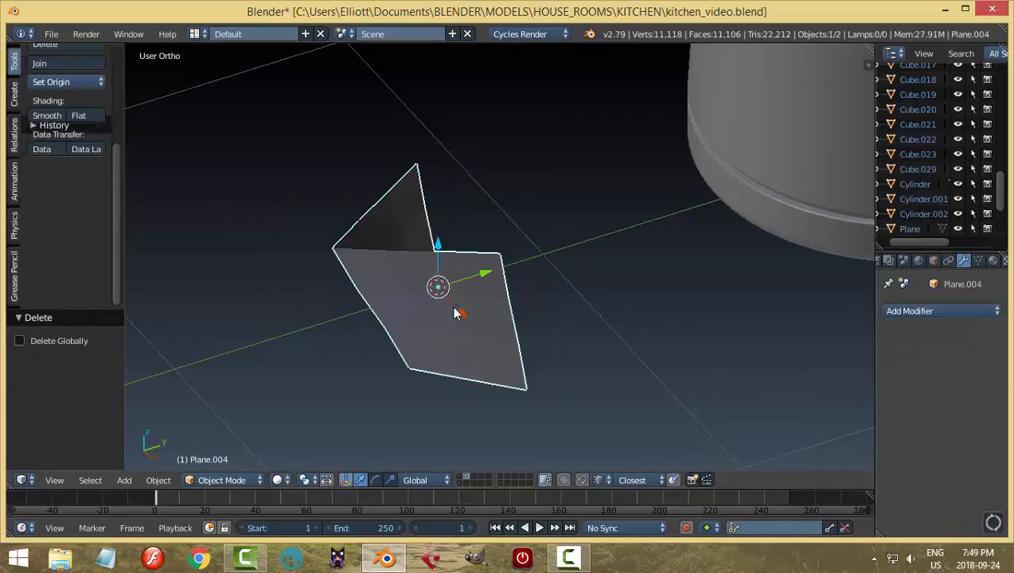
- Add a Solidify modifier to the folded plane with thickness 0.0160 and even thickness enabled, and apply it
scroll(701, 315, "down", 2)
left_click(924, 312)
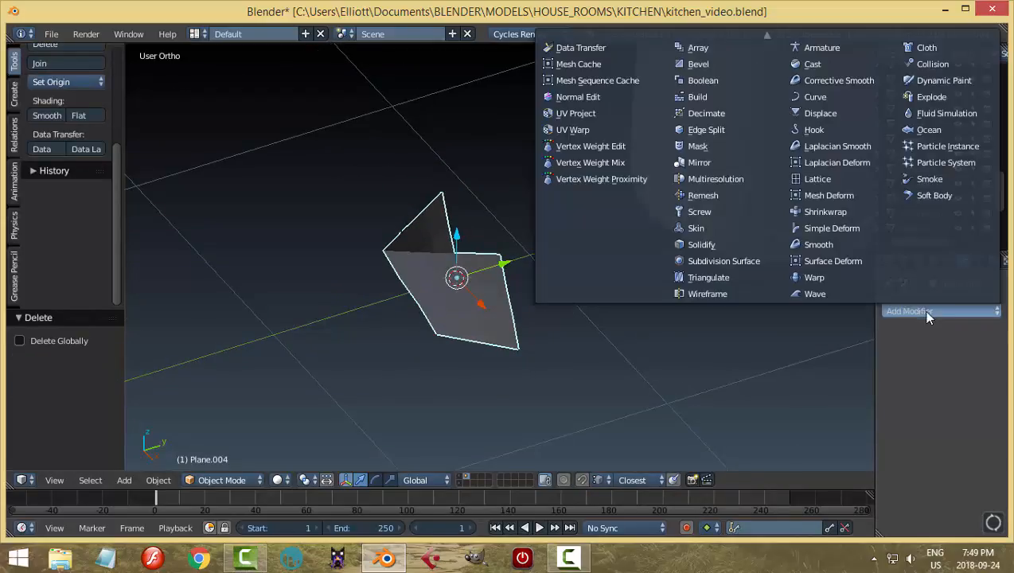
left_click(722, 243)
scroll(662, 303, "up", 1)
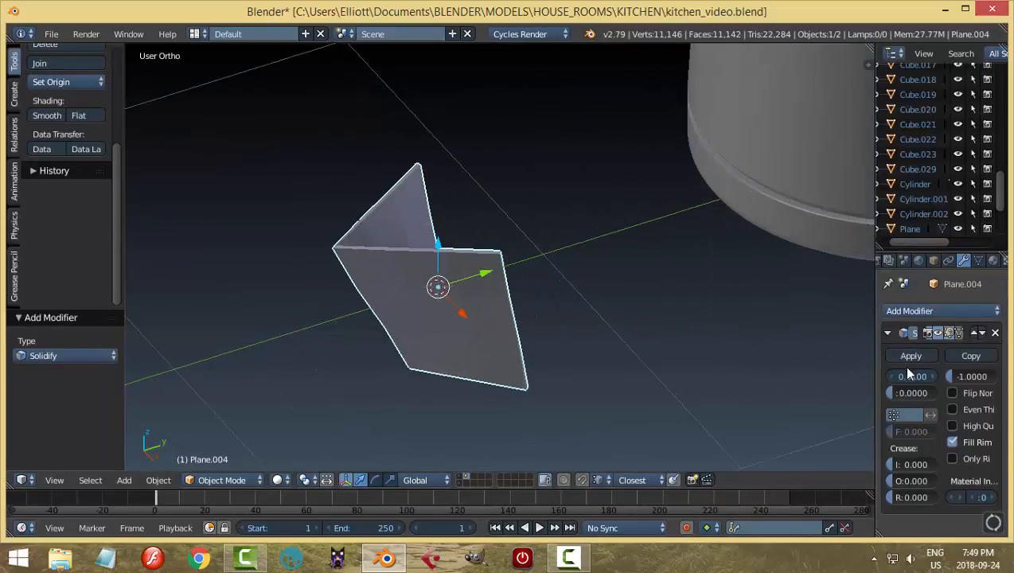
left_click_drag(913, 377, 924, 377)
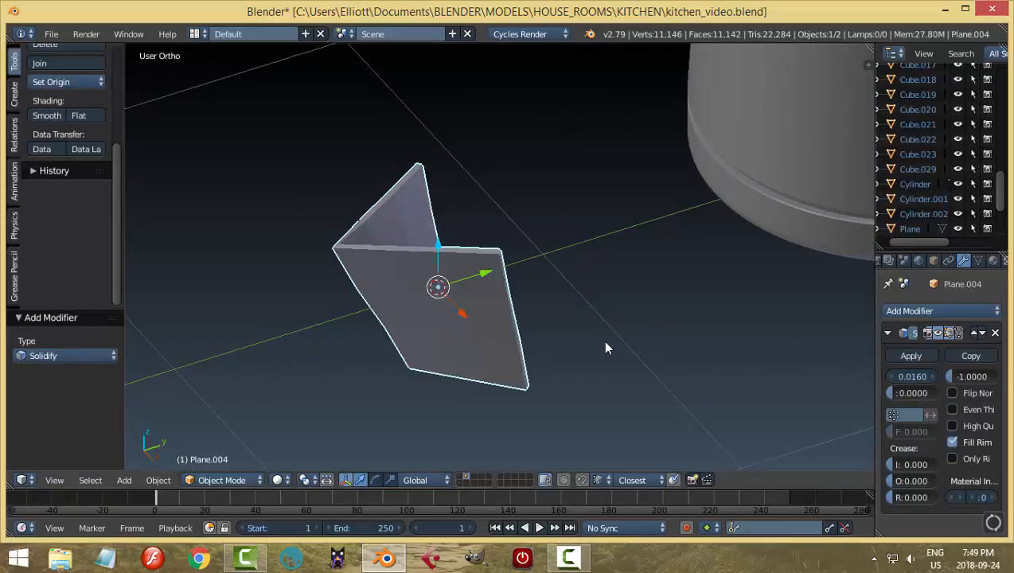
left_click(953, 410)
middle_click_drag(605, 347, 566, 307)
left_click(911, 356)
- Add a Subdivision Surface modifier to the folded part and sharpen its upper rim with one loop cut just below the edge
left_click(889, 312)
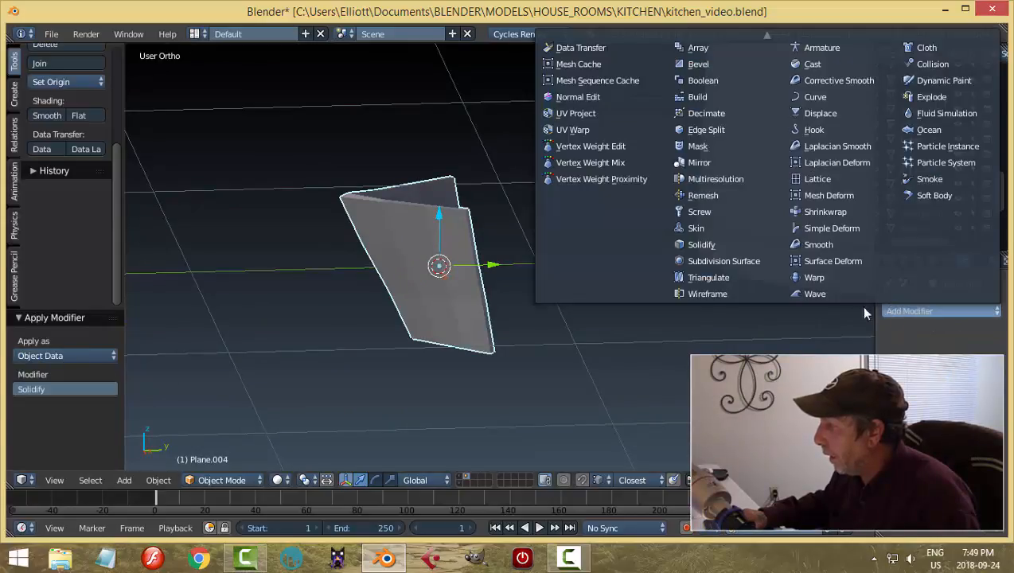
left_click(759, 260)
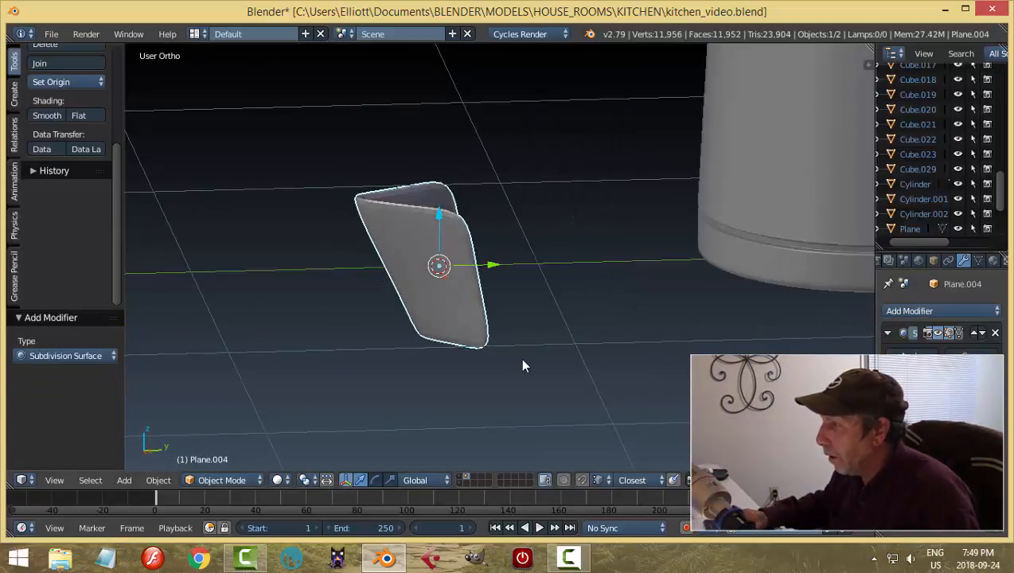
key("Tab")
left_click(471, 333)
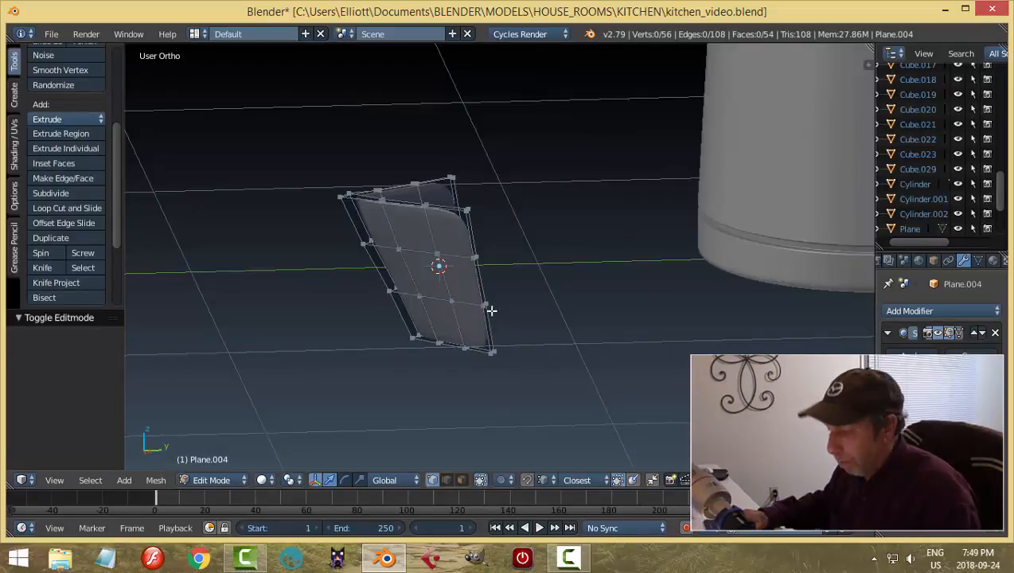
key("ctrl+r")
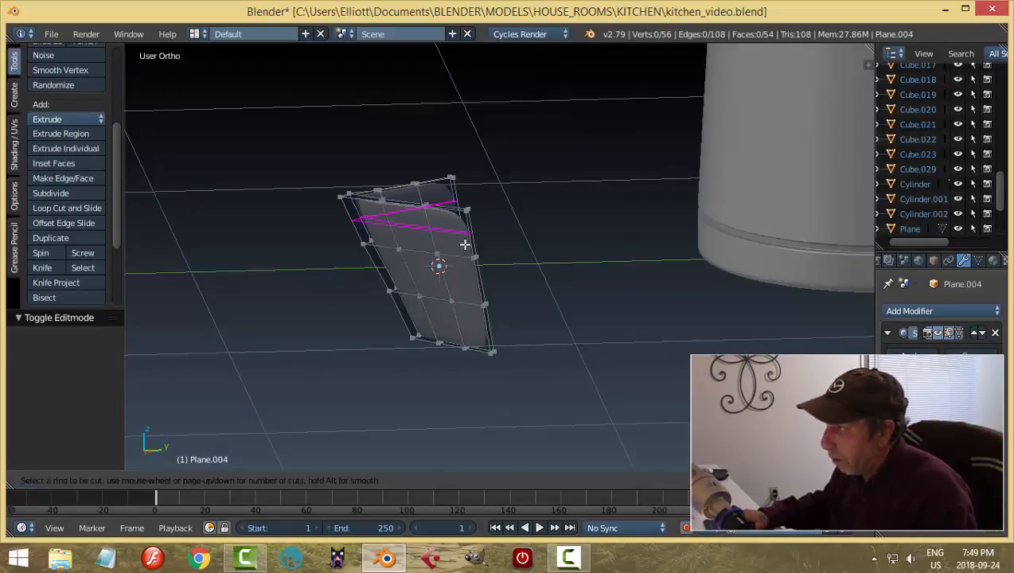
left_click(465, 236)
left_click(463, 228)
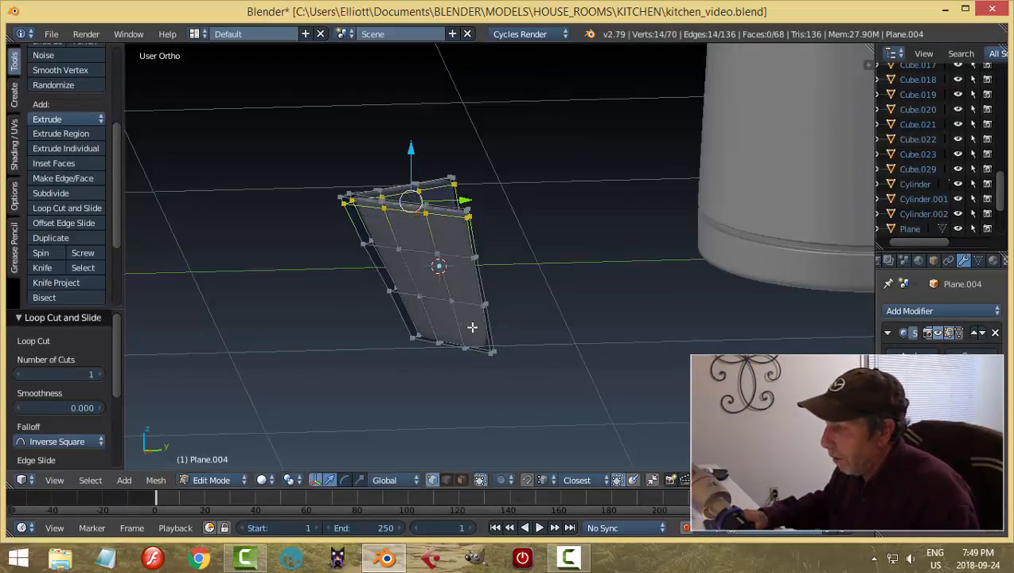
key("a")
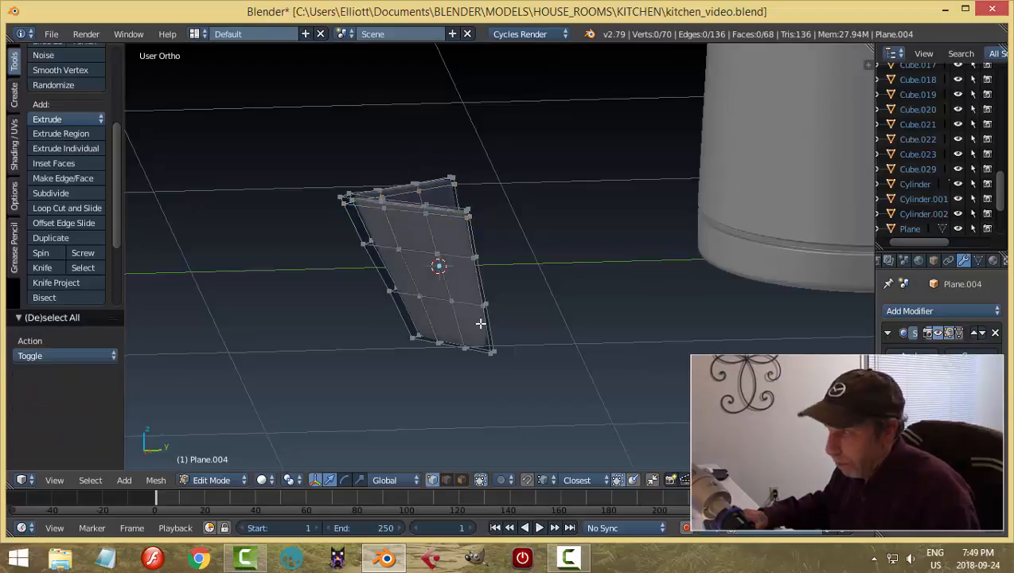
middle_click_drag(511, 265, 535, 305)
key("Tab")
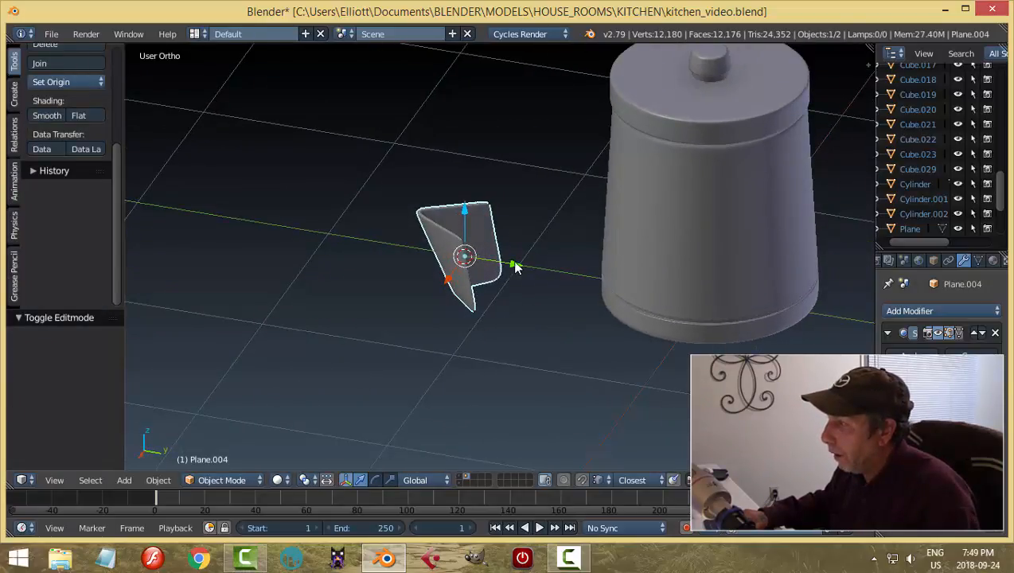
- From the top view, move the folded part 0.713 along Y up against the canister's side
key("KP_7")
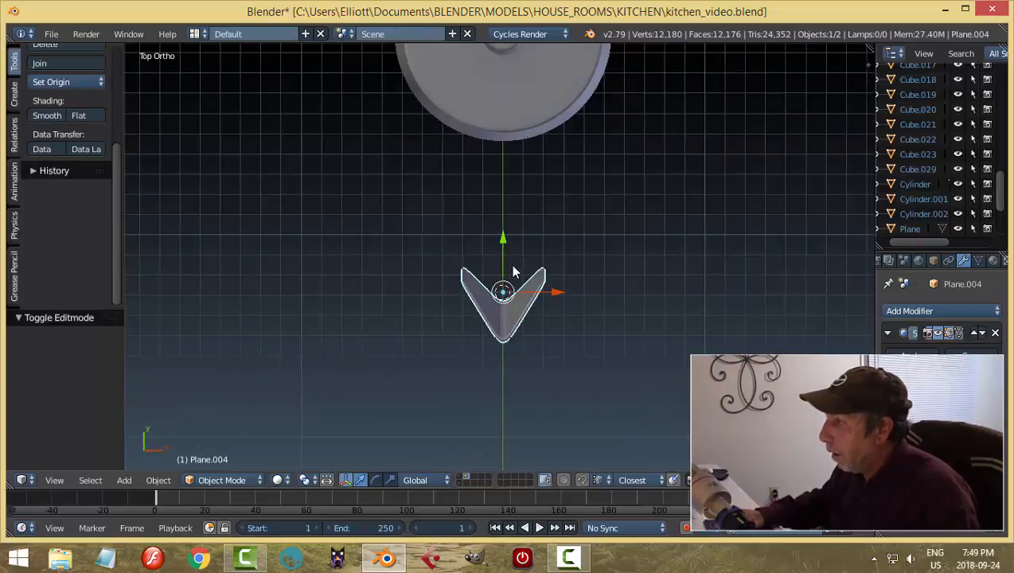
left_click_drag(502, 232, 507, 132)
middle_click_drag(564, 218, 487, 141)
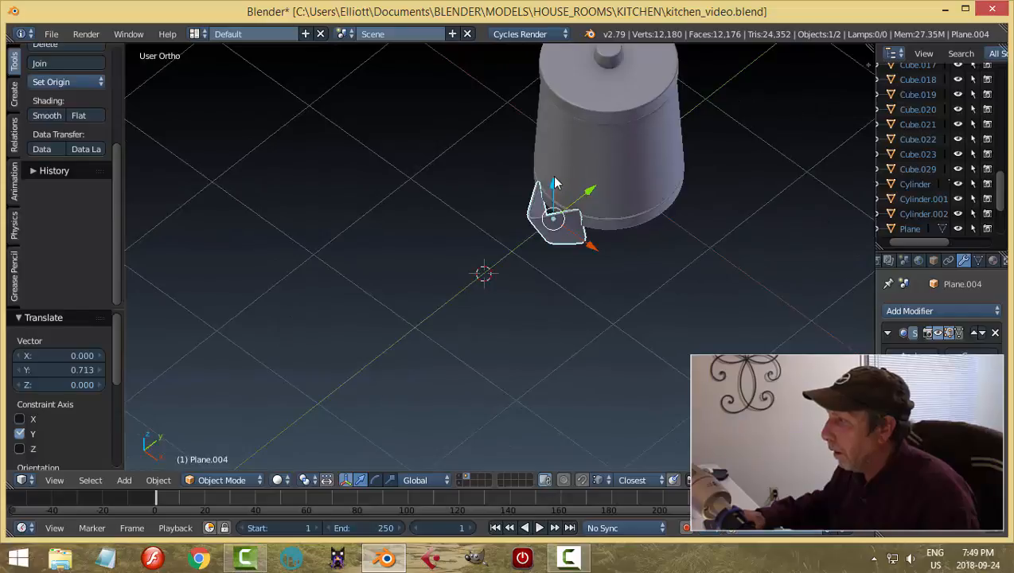
- Raise the spout 0.789 along Z beside the canister and scale it uniformly to 0.604
left_click_drag(555, 183, 557, 95)
middle_click_drag(557, 95, 640, 121)
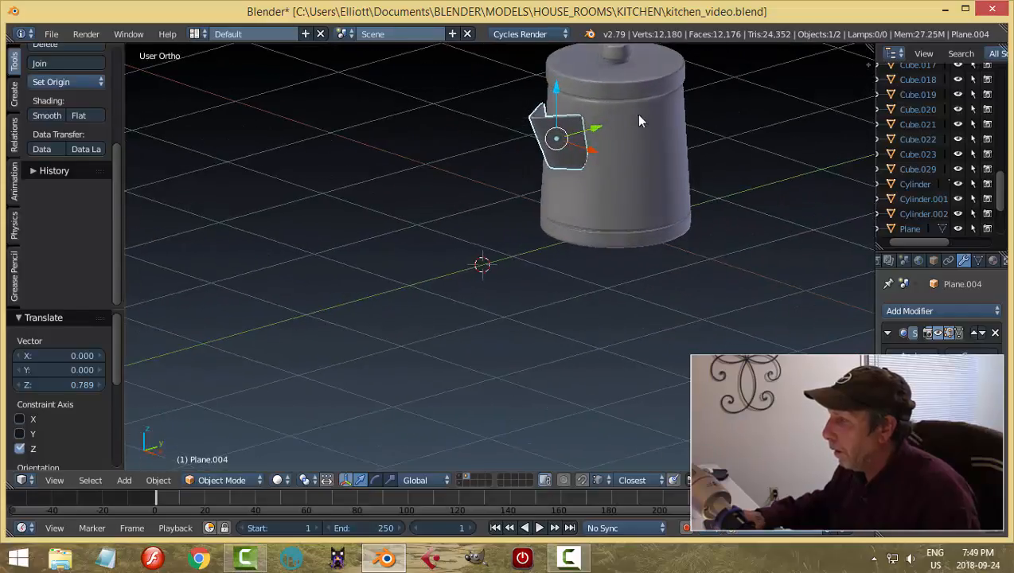
key("s")
left_click(614, 130)
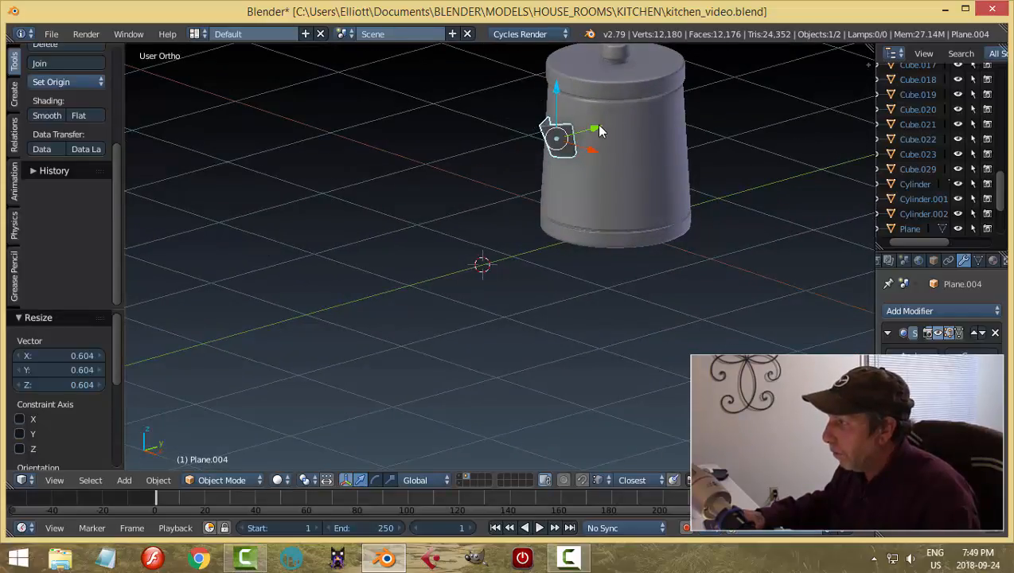
- Move the spout 0.097 along Y into the canister's side and raise it along Z toward the lid
left_click_drag(599, 132, 610, 129)
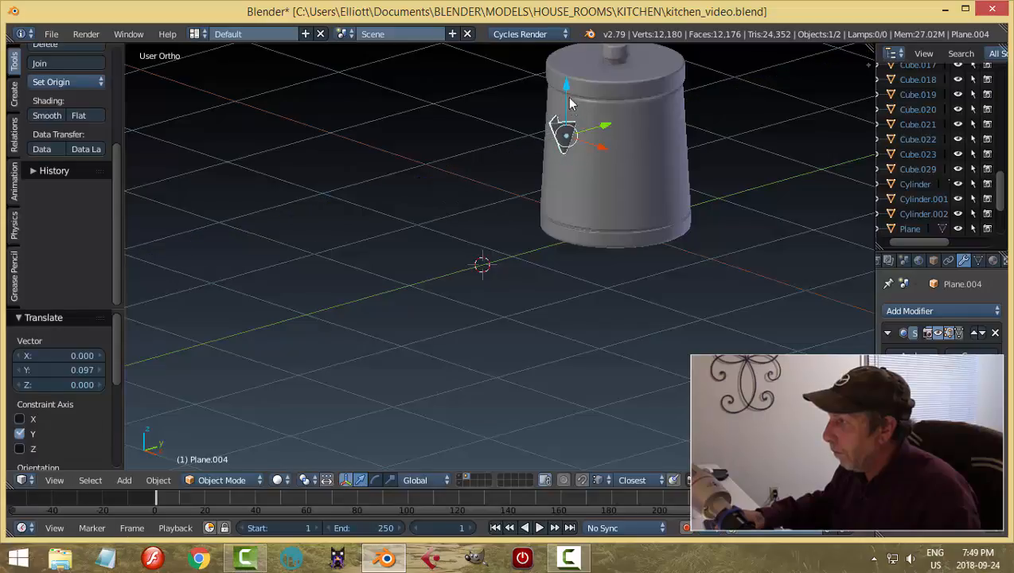
left_click_drag(569, 102, 571, 74)
key("a")
- Stretch the spout along the Y axis by a factor of about 1.3 so it projects farther from the canister
middle_click_drag(663, 129, 526, 205)
scroll(617, 152, "up", 2)
scroll(567, 167, "up", 2)
scroll(563, 157, "down", 3)
key("s")
key("y")
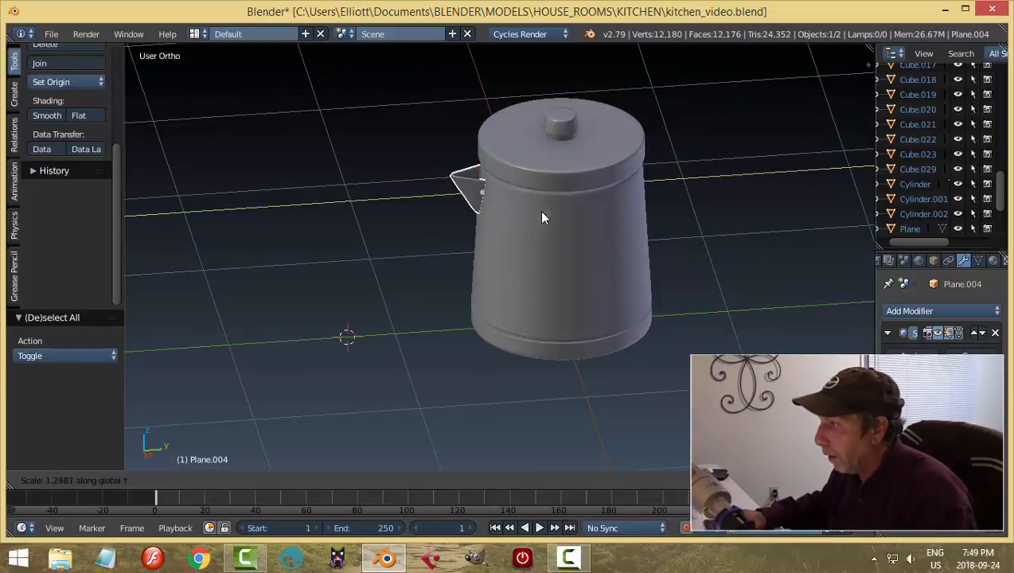
left_click(539, 211)
key("a")
- Nudge the spout 0.014 along Y into the canister wall and give it smooth shading
middle_click_drag(520, 223, 550, 228)
scroll(517, 191, "up", 3)
right_click(485, 163)
middle_click_drag(485, 163, 528, 179)
left_click_drag(527, 137, 528, 139)
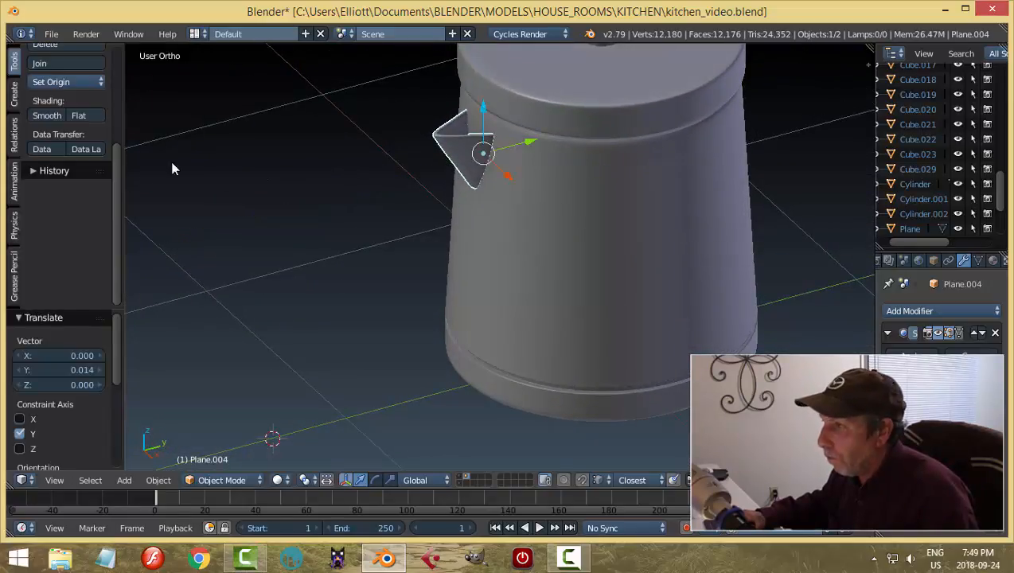
left_click(51, 116)
key("a")
- Raise the spout 0.022 along Z toward the lid
scroll(475, 227, "down", 4)
mouse_move(475, 227)
middle_mouse_down()
mouse_move(598, 183)
mouse_move(601, 166)
mouse_move(493, 227)
middle_mouse_up()
scroll(490, 227, "up", 4)
right_click(494, 163)
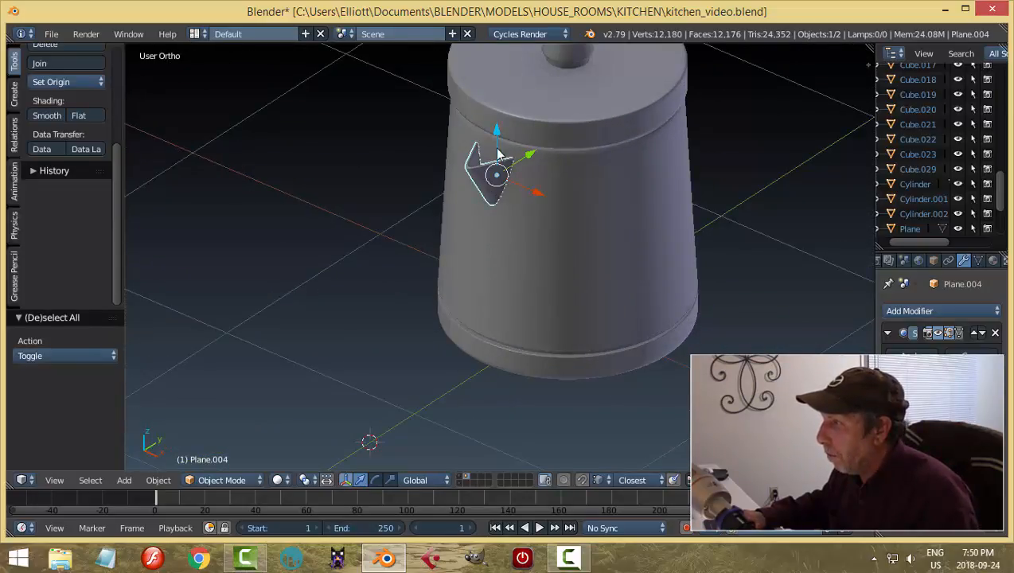
left_click(497, 127)
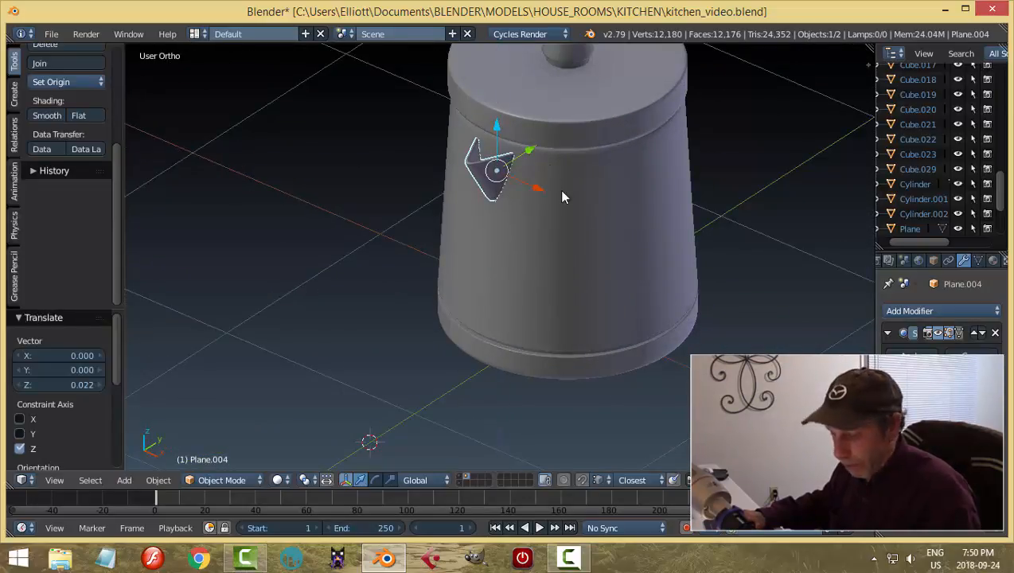
key("a")
- Widen the spout along the X axis by a factor of about 1.27
scroll(591, 239, "down", 4)
middle_click_drag(591, 239, 496, 227)
scroll(500, 229, "up", 5)
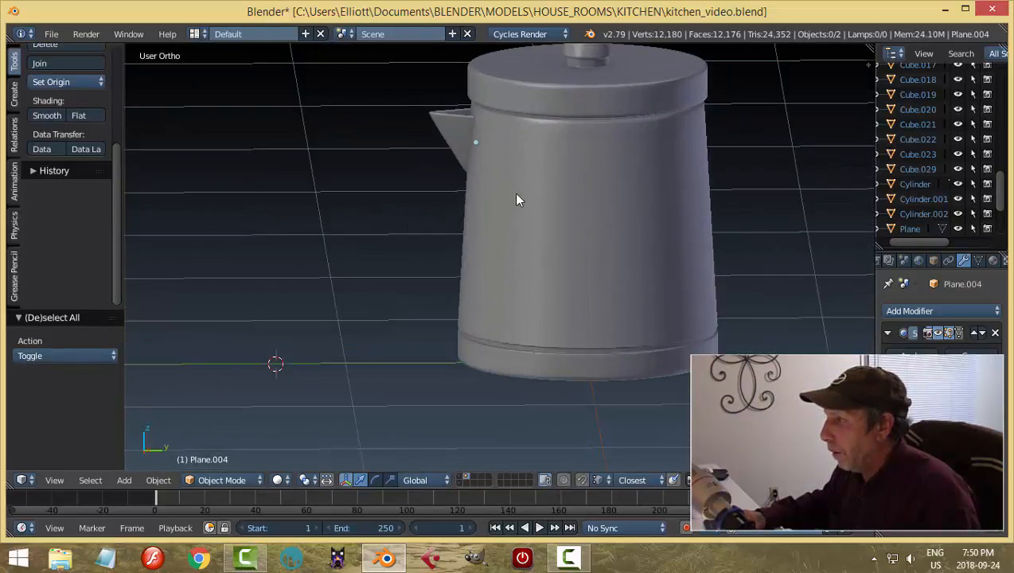
middle_click_drag(568, 271, 544, 211)
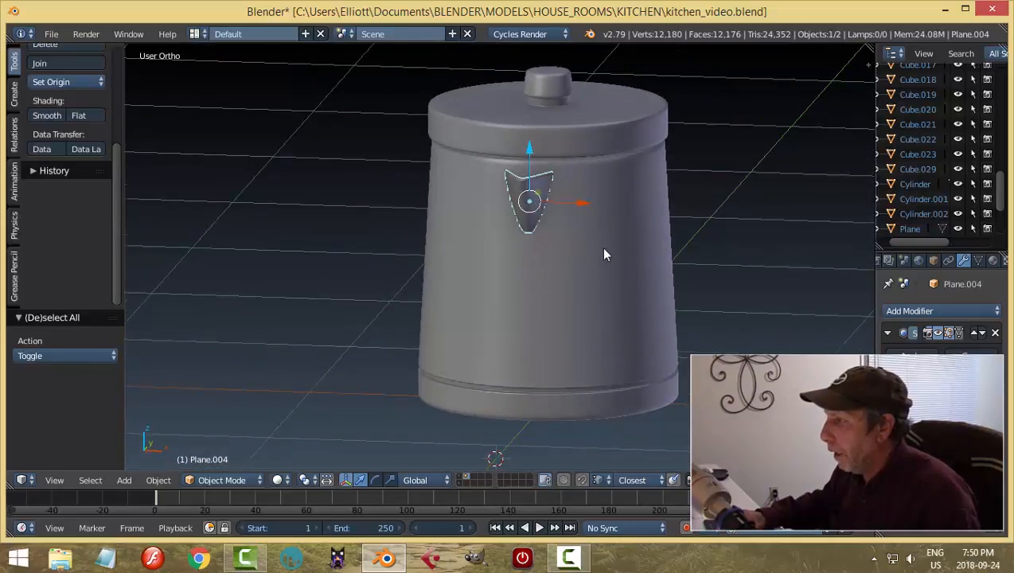
key("s")
key("x")
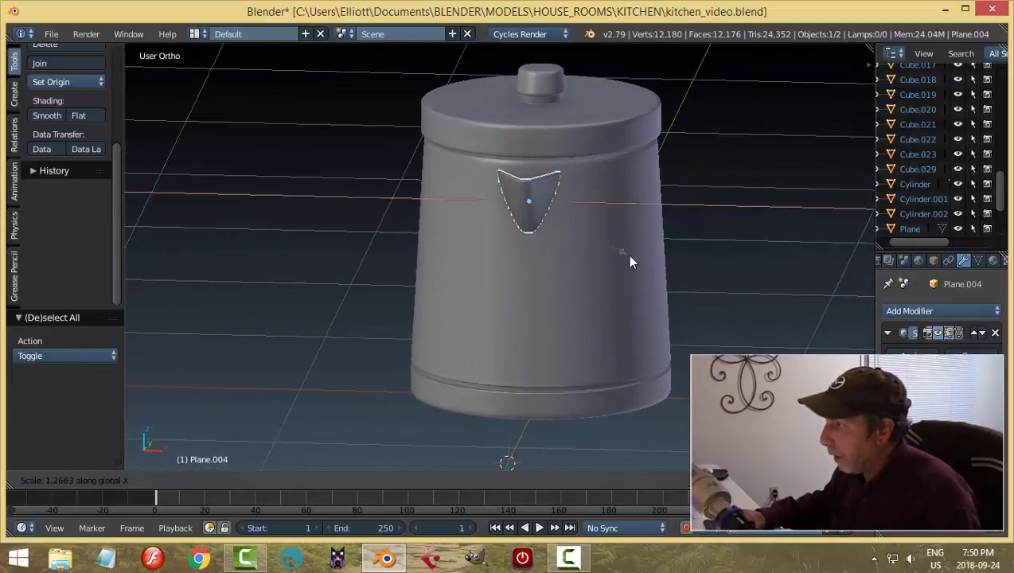
left_click(630, 255)
key("a")
- Save the scene over the existing kitchen_video.blend file
scroll(687, 231, "down", 3)
middle_click_drag(687, 231, 522, 252)
key("ctrl+s")
left_click(574, 247)
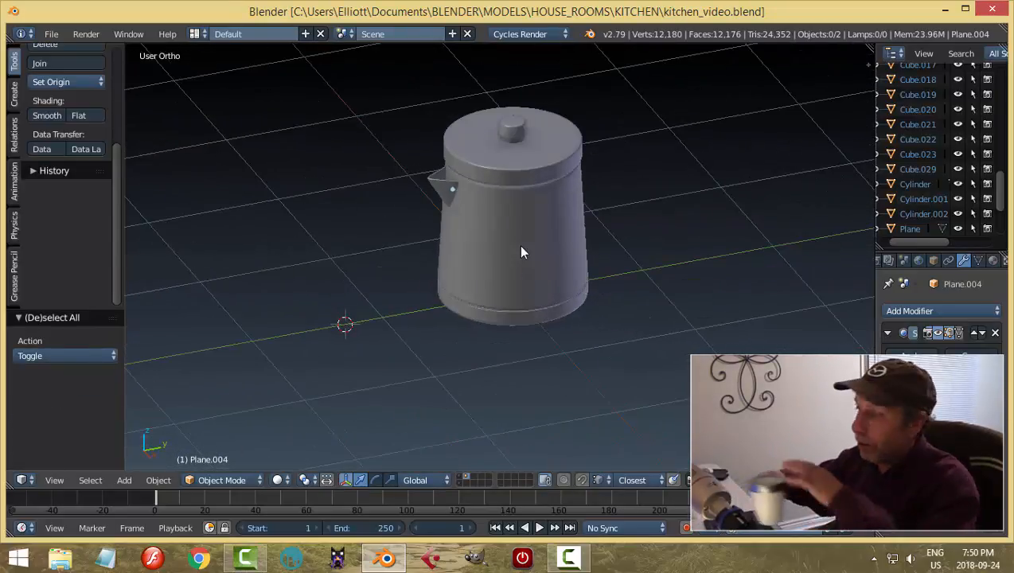
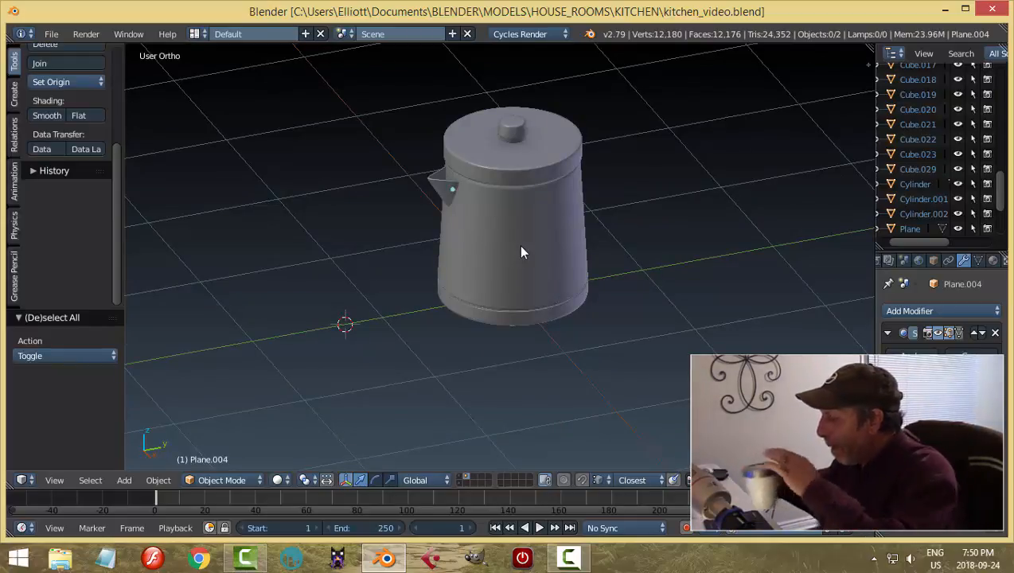
- Snap the 3D cursor to the spout and scale the spout by 1.246 along Z
right_click(449, 187)
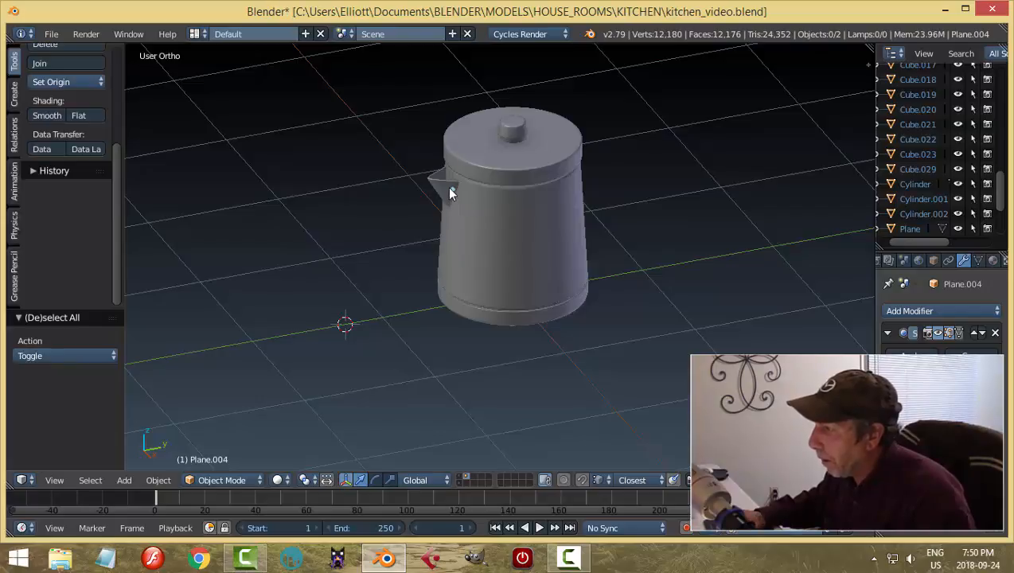
key("shift+s")
left_click(472, 263)
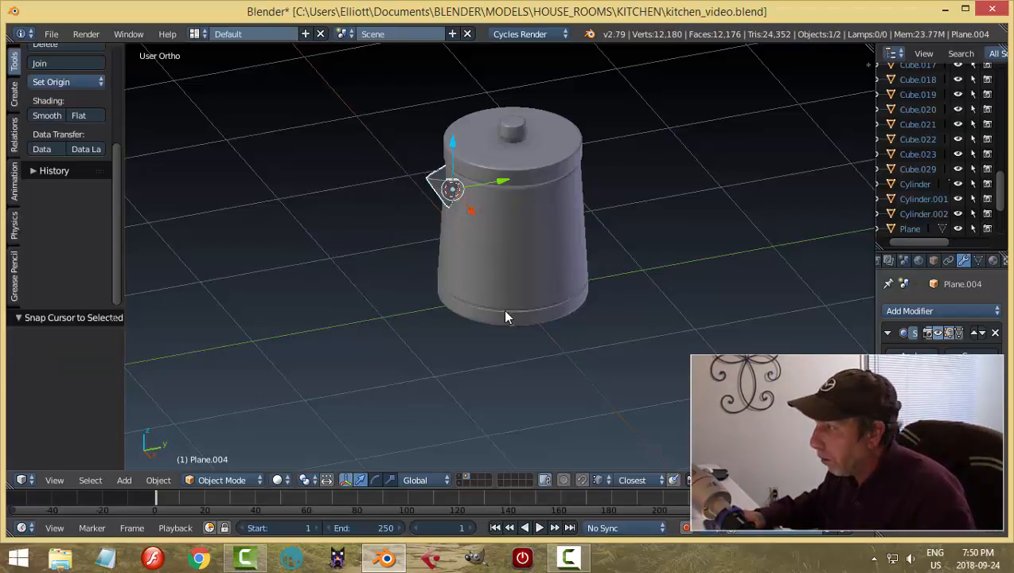
middle_click_drag(505, 311, 526, 302)
key("s")
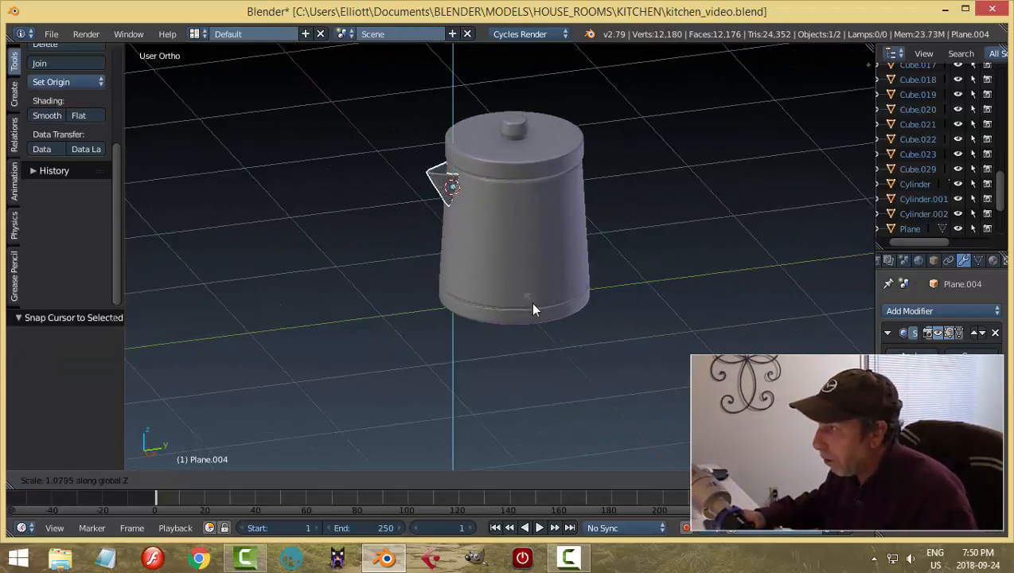
left_click(539, 321)
- Lower the stretched spout slightly along Z so its rim clears the lid
key("g")
key("z")
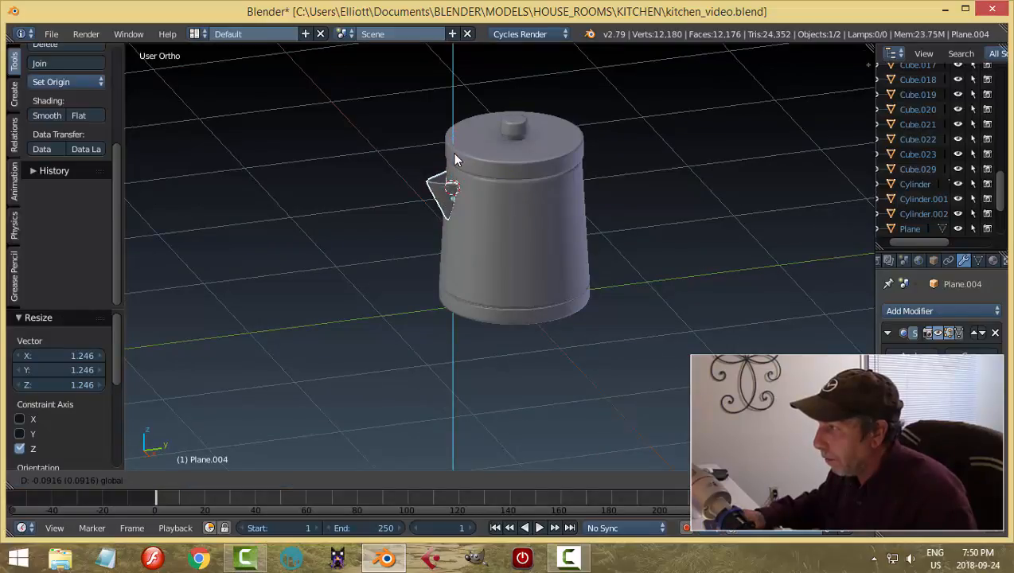
left_click(456, 151)
key("a")
- Raise the spout about 0.07 along Z so its rim sits right under the lid
middle_click_drag(532, 226, 472, 307)
scroll(600, 215, "up", 2)
scroll(473, 263, "down", 2)
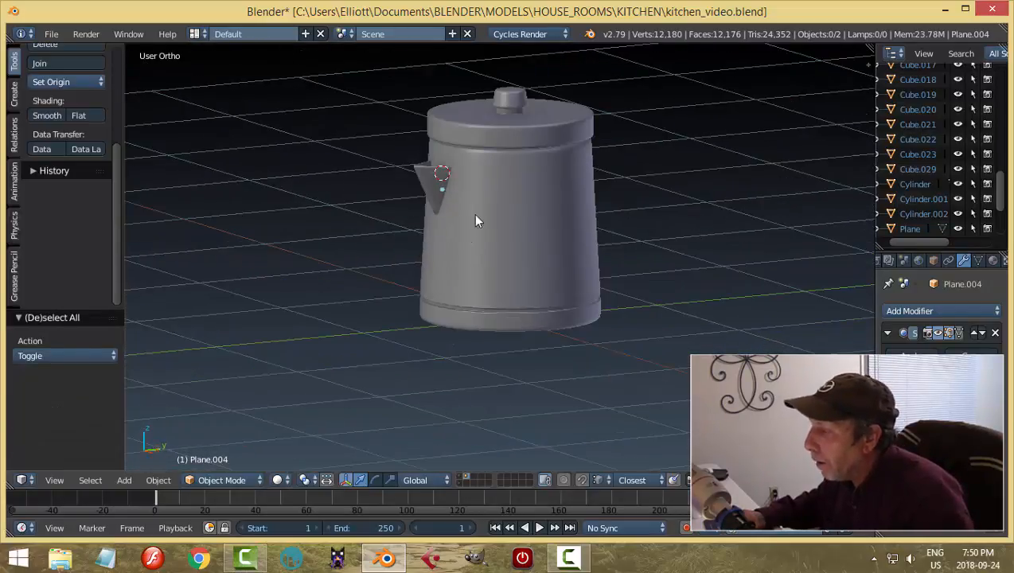
middle_click_drag(477, 219, 439, 202)
key("g")
key("z")
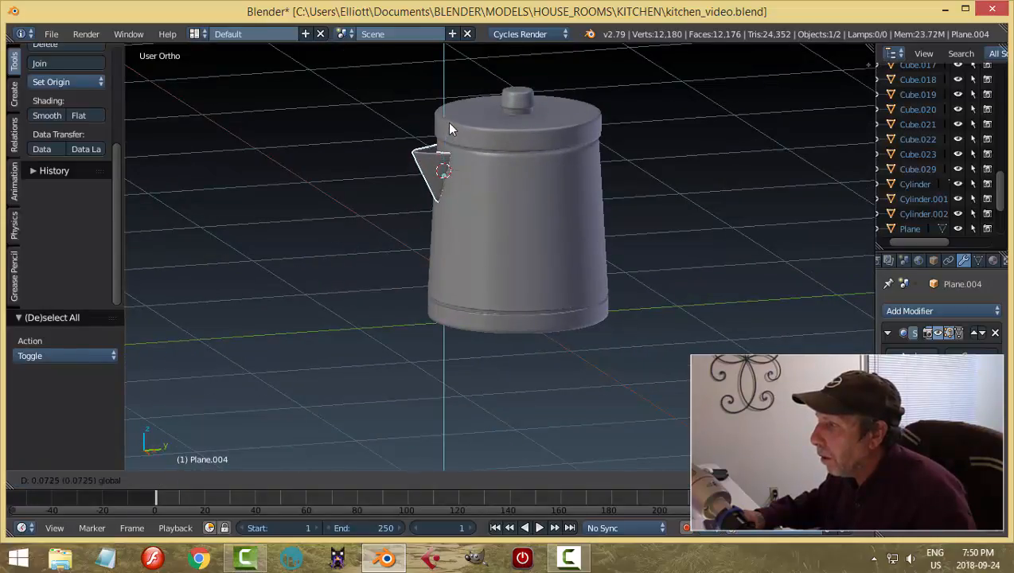
left_click(446, 122)
key("a")
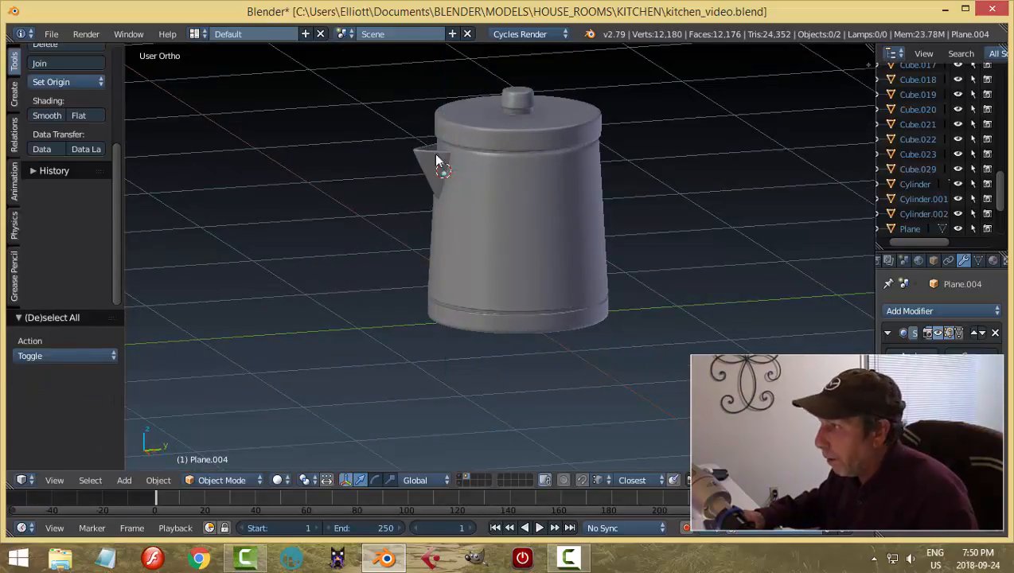
- From the top view, add a cube at the 3D cursor and shrink it in Edit Mode to about the lid knob's width
scroll(500, 194, "down", 2)
scroll(493, 221, "up", 1)
middle_click_drag(499, 193, 539, 253)
key("KP_7")
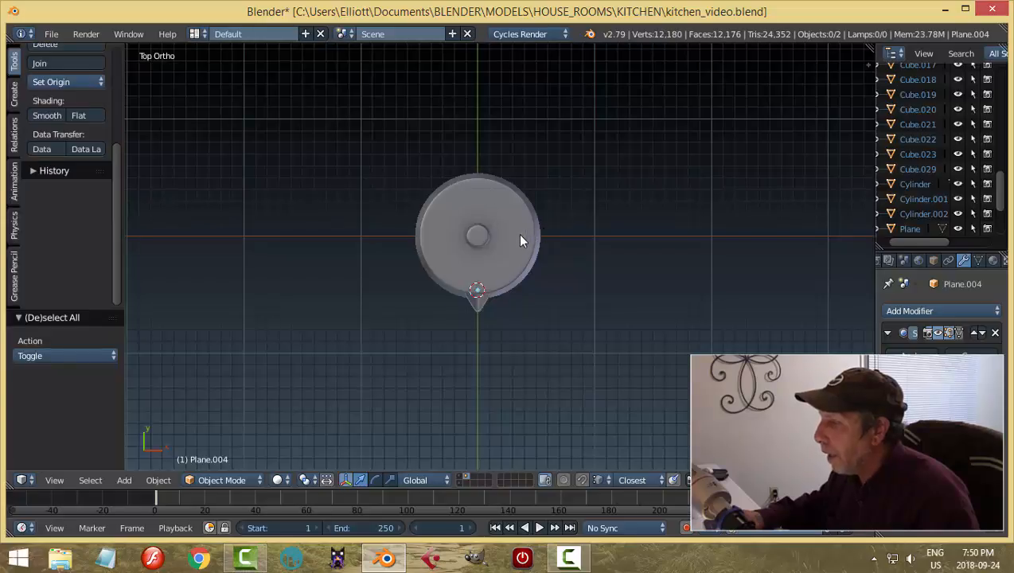
key("shift+a")
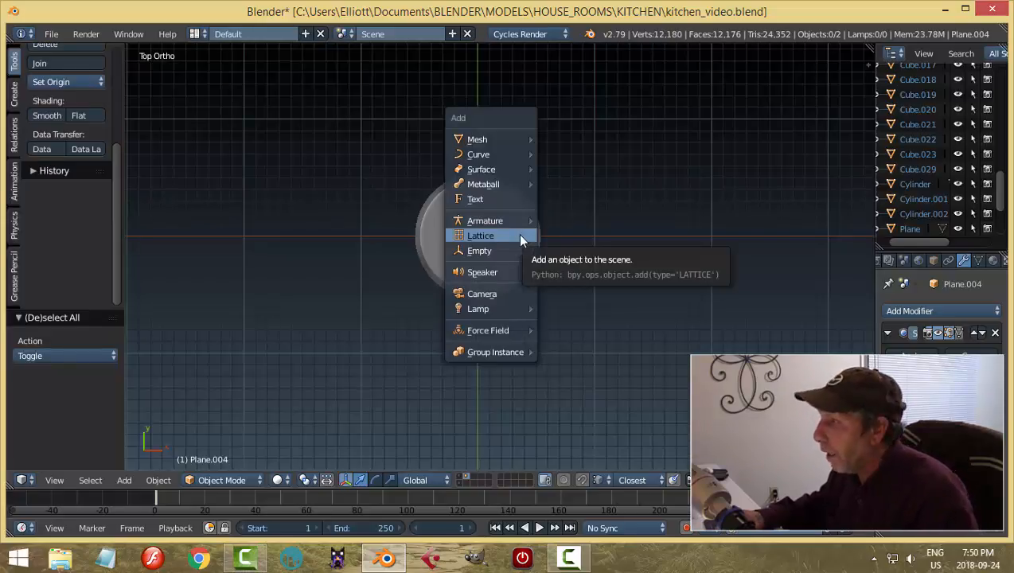
mouse_move(510, 142)
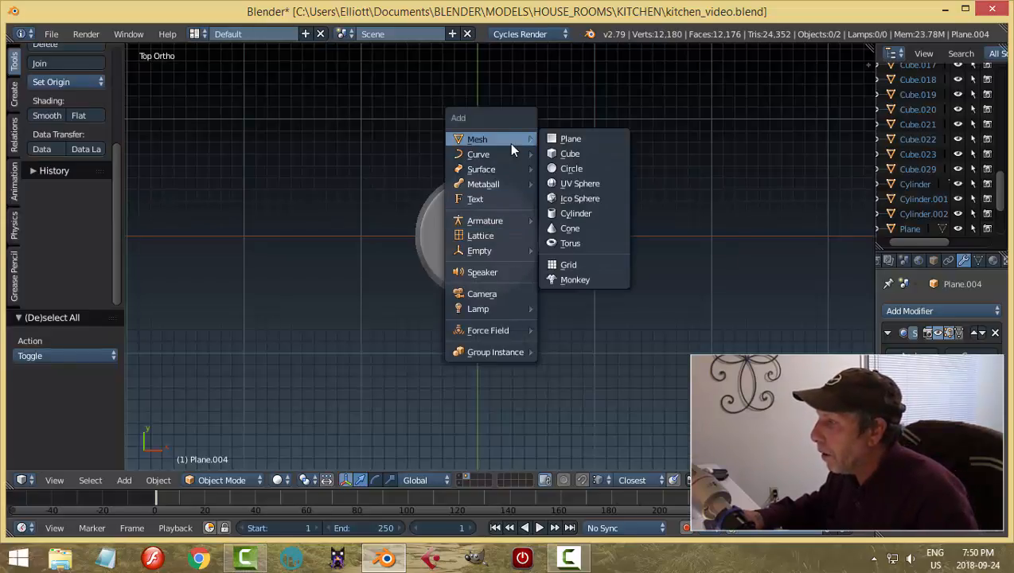
left_click(562, 156)
key("Tab")
left_click(731, 260)
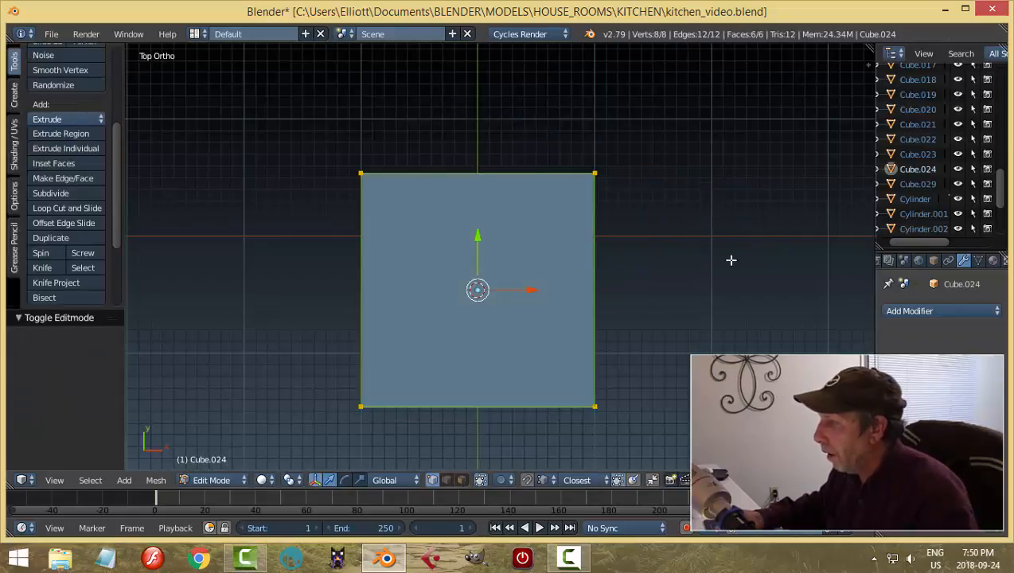
key("s")
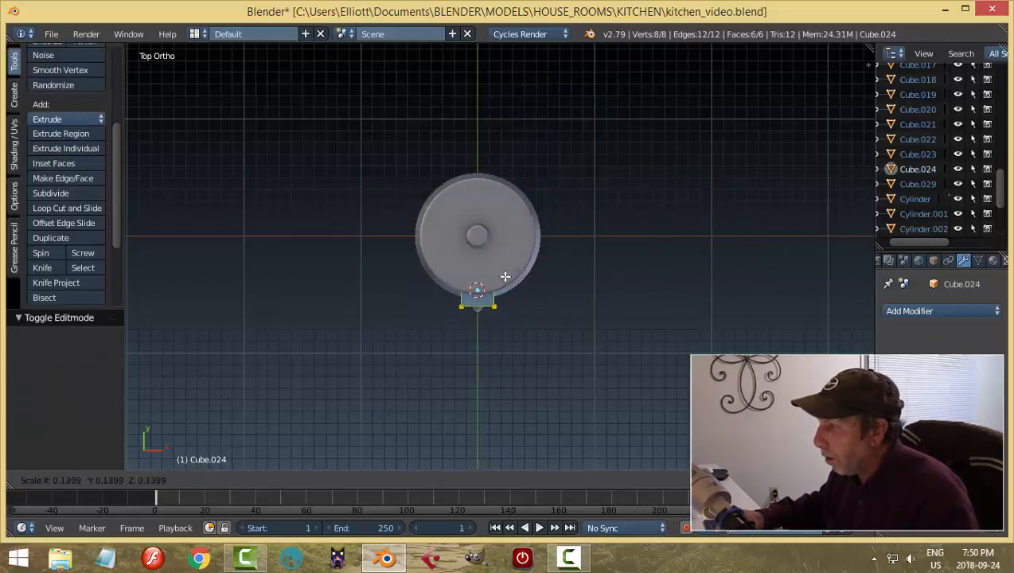
left_click(485, 278)
- Move the small cube 1.142 along Y to the canister's side opposite the spout
left_click_drag(479, 237, 504, 106)
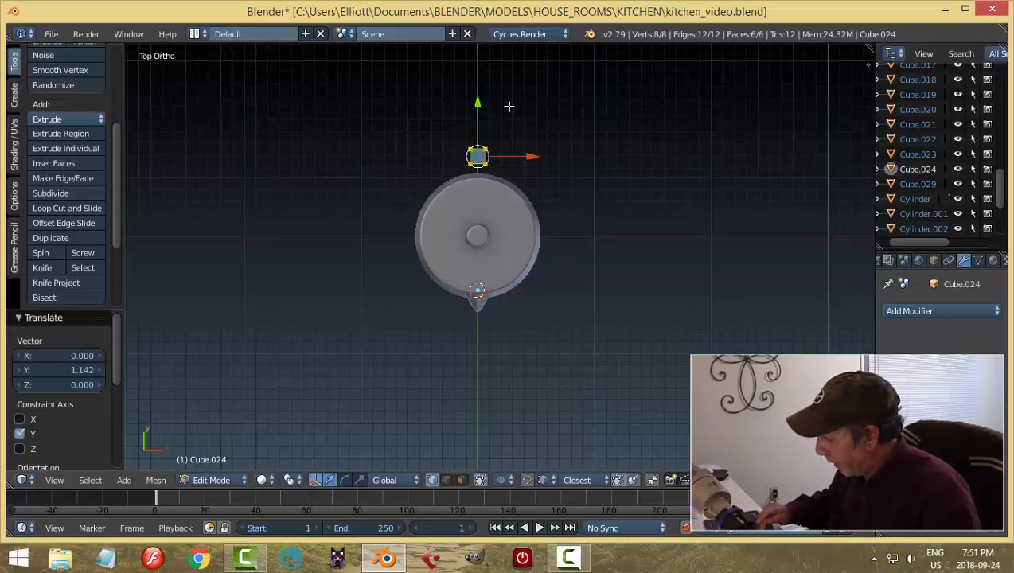
key("KP_1")
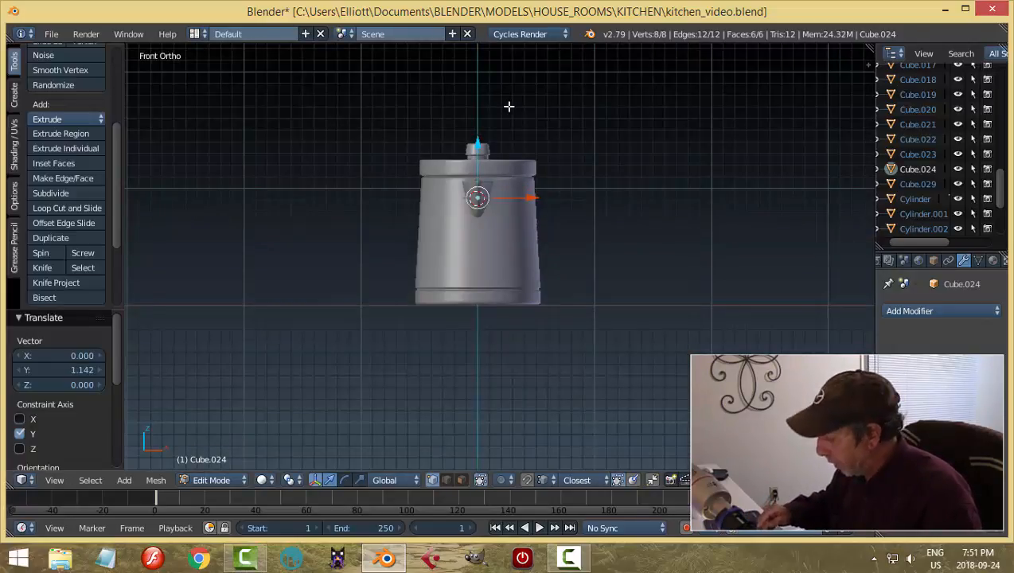
key("ctrl+KP_1")
scroll(551, 274, "up", 3)
middle_click_drag(555, 226, 576, 213)
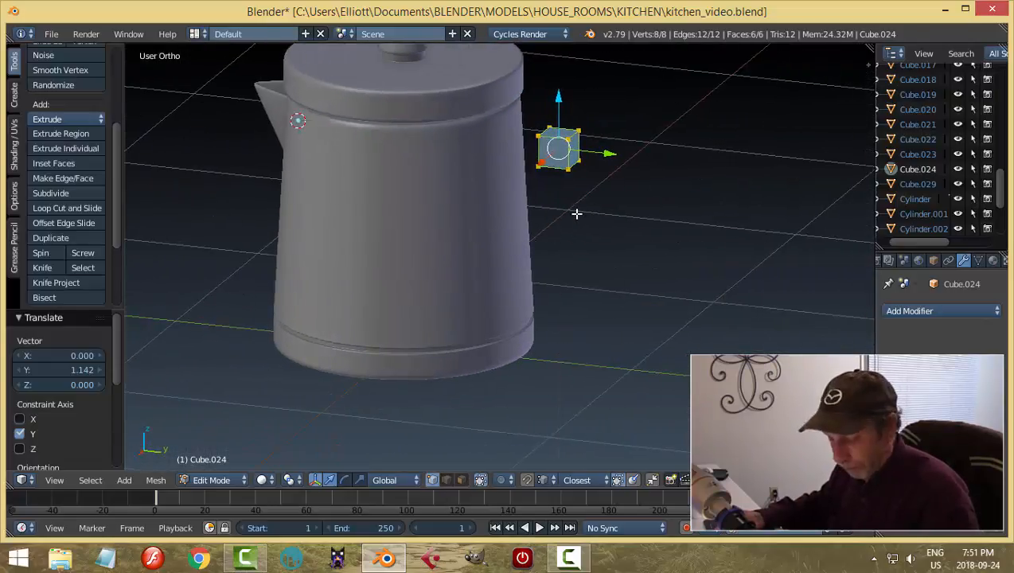
- Switch to face selection and pull the cube's bottom face down along Z to form a tall handle bar
key("a")
key("ctrl+Tab")
left_click(549, 242)
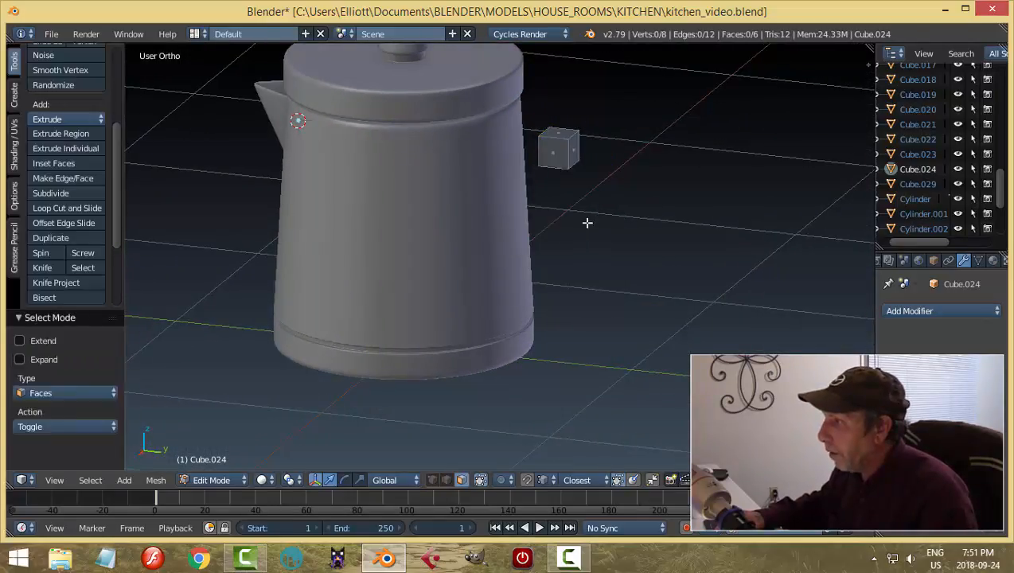
middle_click_drag(587, 222, 612, 149)
right_click(570, 153)
scroll(600, 185, "down", 3)
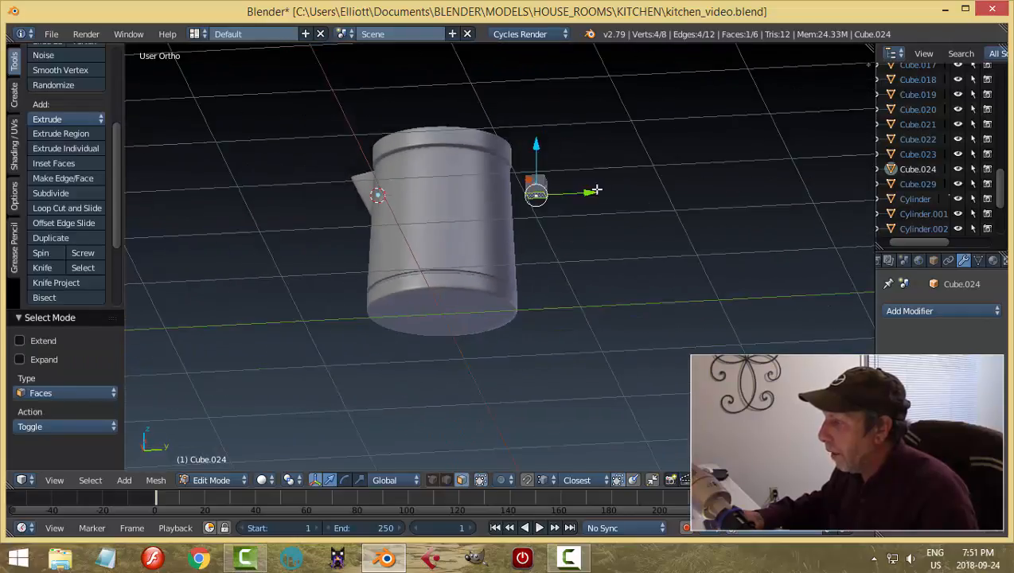
middle_click_drag(596, 189, 608, 230)
left_click_drag(542, 149, 552, 204)
key("a")
- Add one horizontal loop cut around the handle bar and slide it up toward its upper end
middle_click_drag(614, 218, 559, 224)
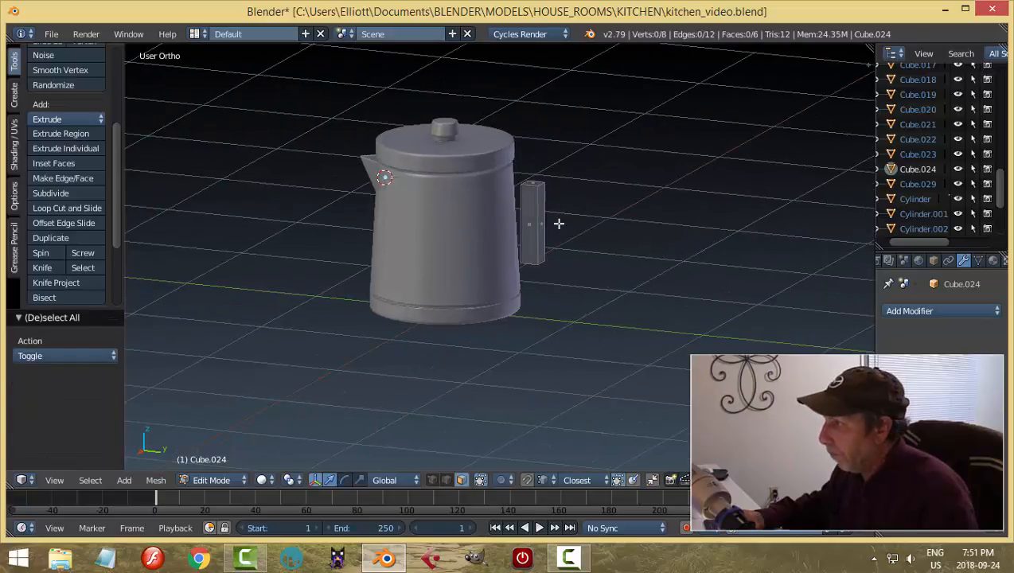
key("ctrl+r")
left_click(535, 203)
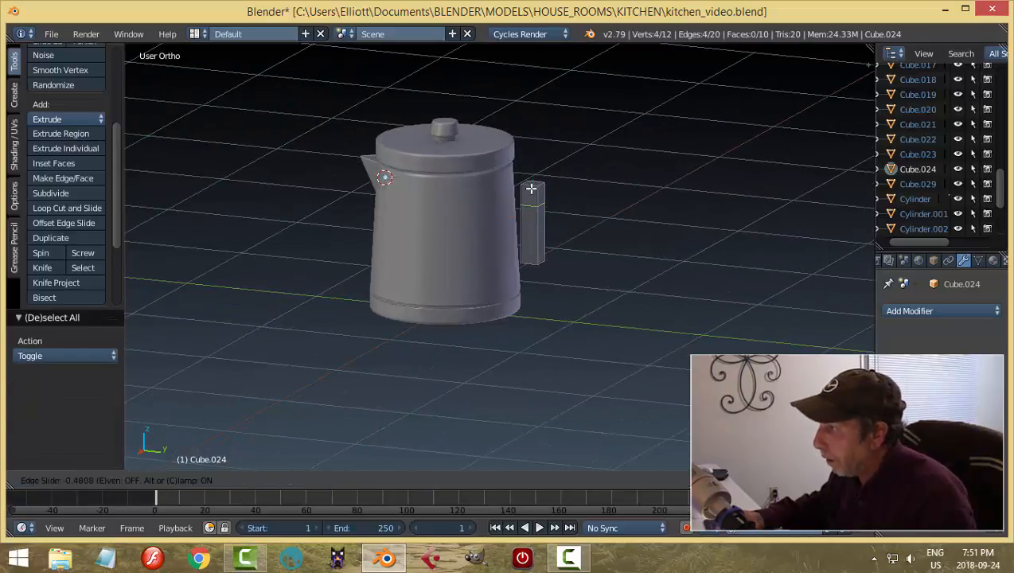
left_click(549, 194)
key("a")
- Extrude the handle bar's upper inner face toward the canister so that it meets the wall
middle_click_drag(578, 199, 586, 240)
key("ctrl+Tab")
left_click(590, 211)
key("e")
left_click(566, 219)
key("a")
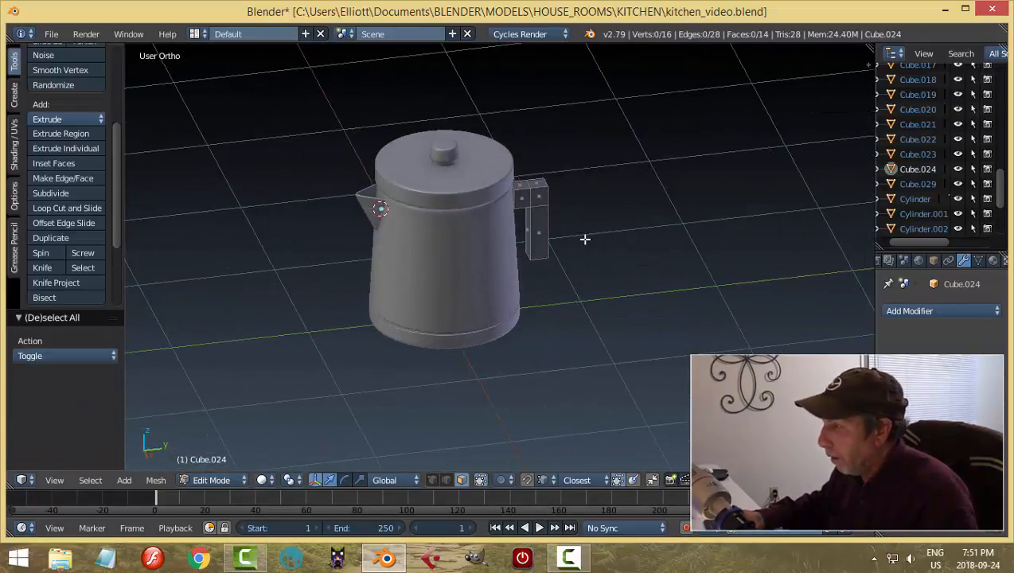
- Delete the handle's end face that sits against the canister wall
right_click(572, 237)
scroll(572, 238, "up", 4)
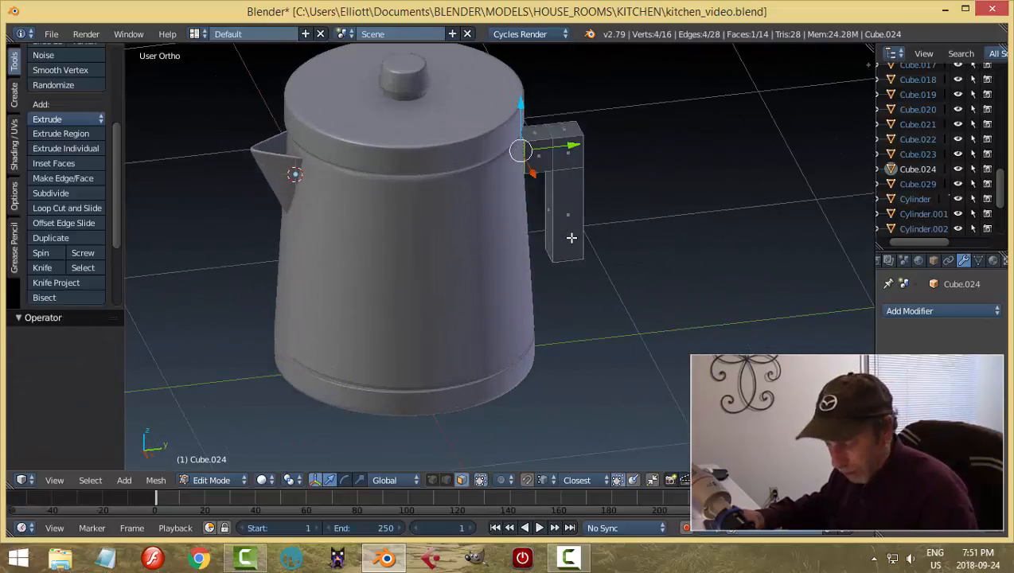
key("x")
left_click(572, 238)
- Return to Object Mode and add a Subdivision Surface modifier to the handle
middle_click_drag(606, 235, 570, 239)
key("Tab")
left_click(648, 258)
middle_click_drag(646, 258, 610, 235)
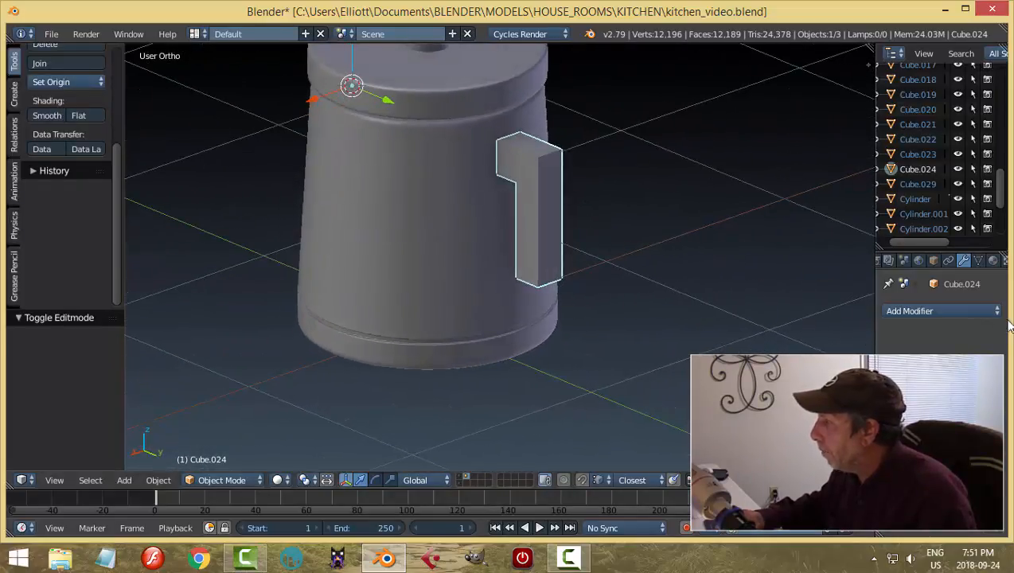
left_click(944, 311)
left_click(760, 263)
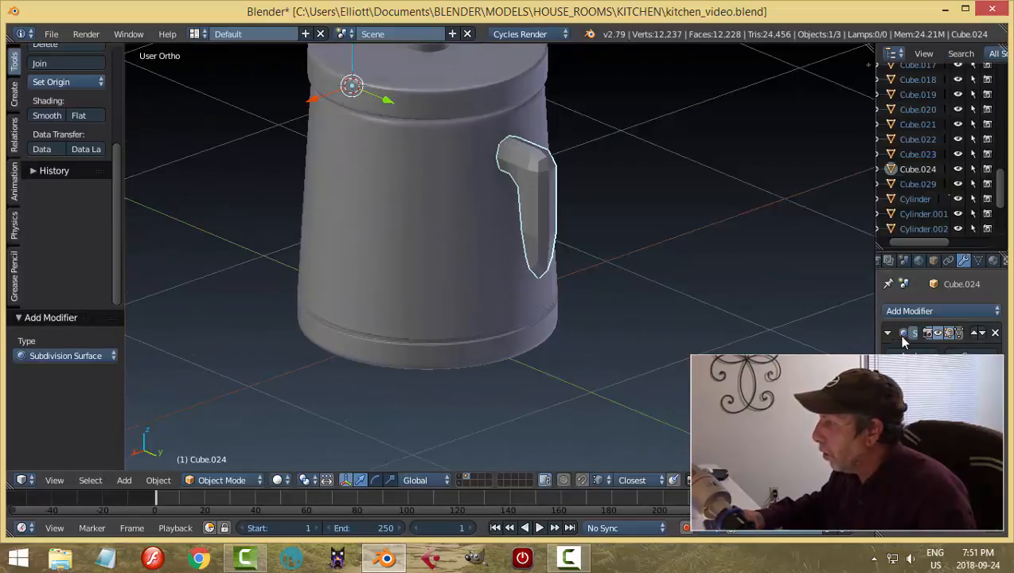
- Enter Edit Mode on the handle and add a loop cut around its bar, slid down close to the lower end
middle_click_drag(716, 280, 680, 282)
key("Tab")
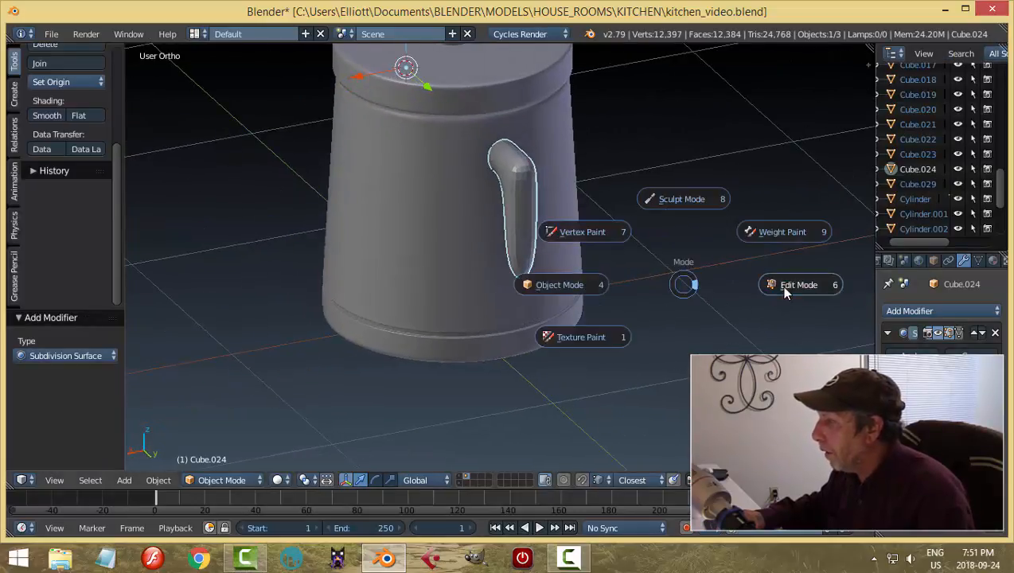
left_click(780, 285)
scroll(574, 271, "up", 5)
key("ctrl+r")
left_click(574, 286)
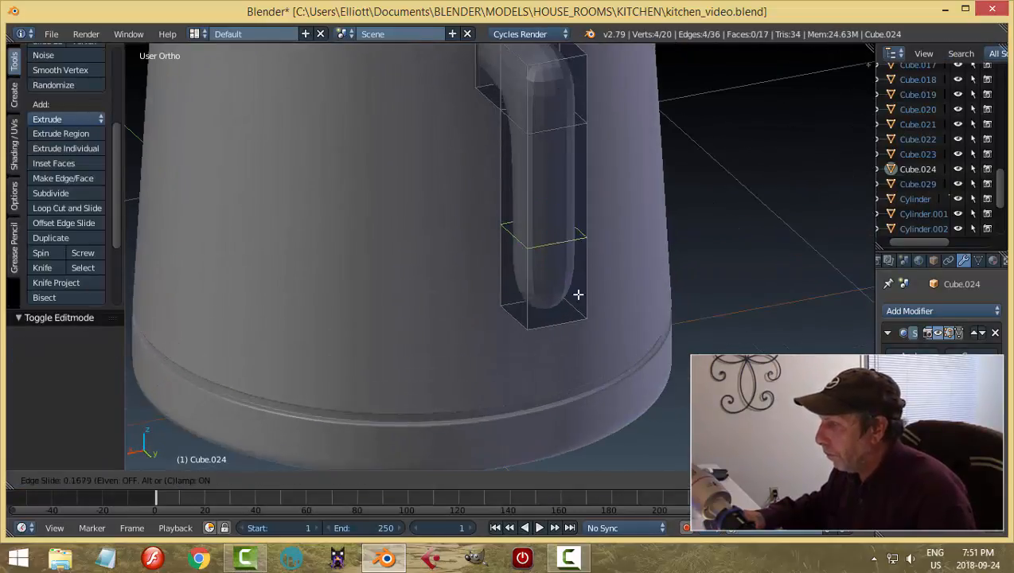
left_click(598, 343)
- Add a loop cut around the handle's upper arm and slide it close to the end against the canister wall
middle_click_drag(684, 272, 665, 85)
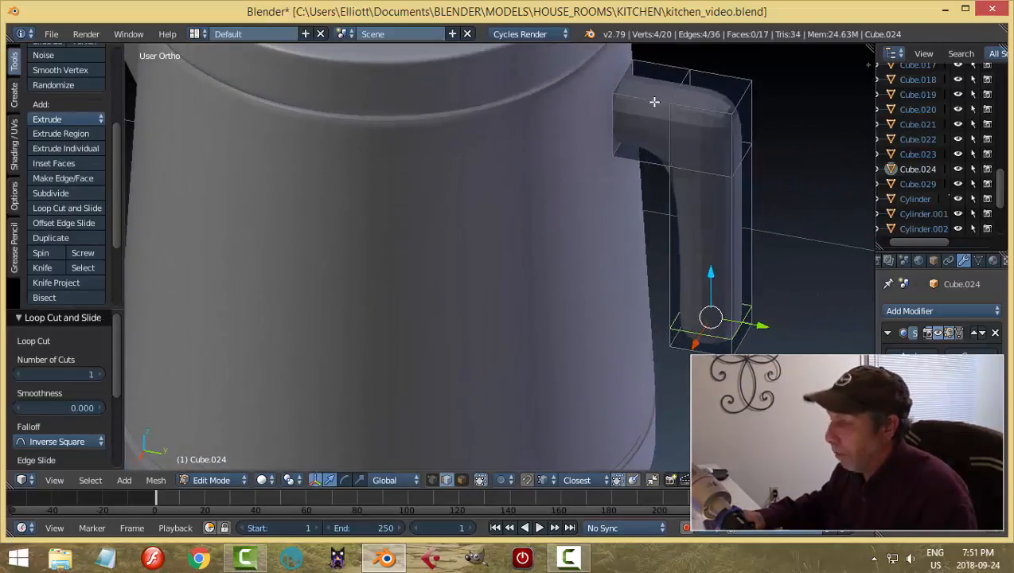
key("ctrl+r")
left_click(653, 102)
left_click(628, 103)
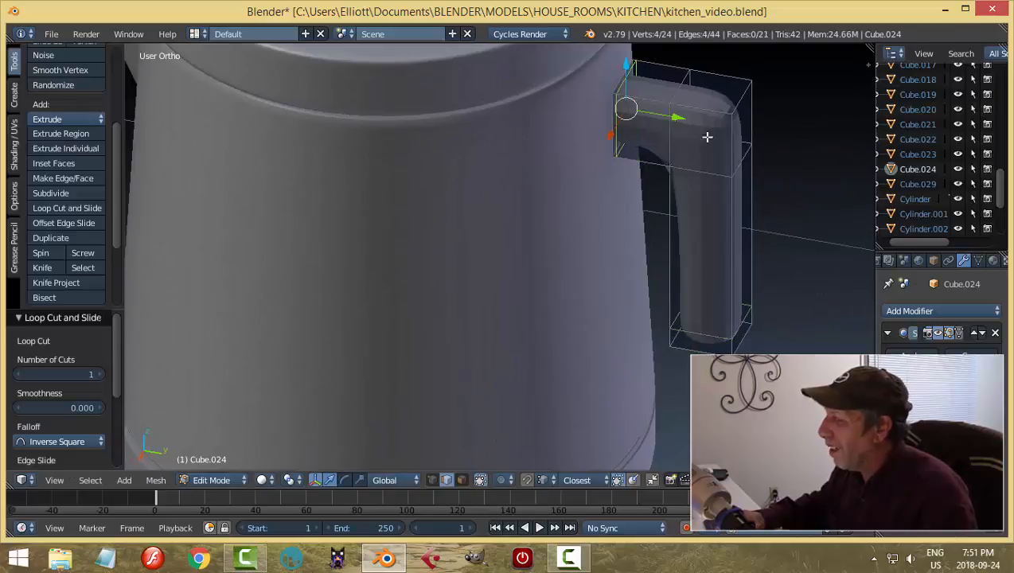
key("a")
- Add two lengthwise loop cuts along the handle, one slid close to each of its side edges
middle_click_drag(752, 170, 598, 208)
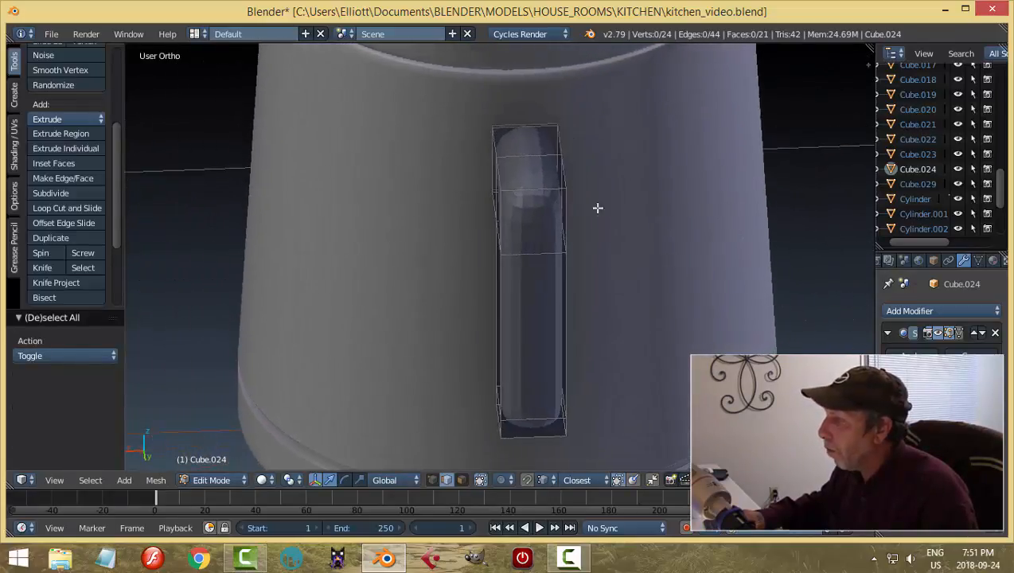
key("ctrl+r")
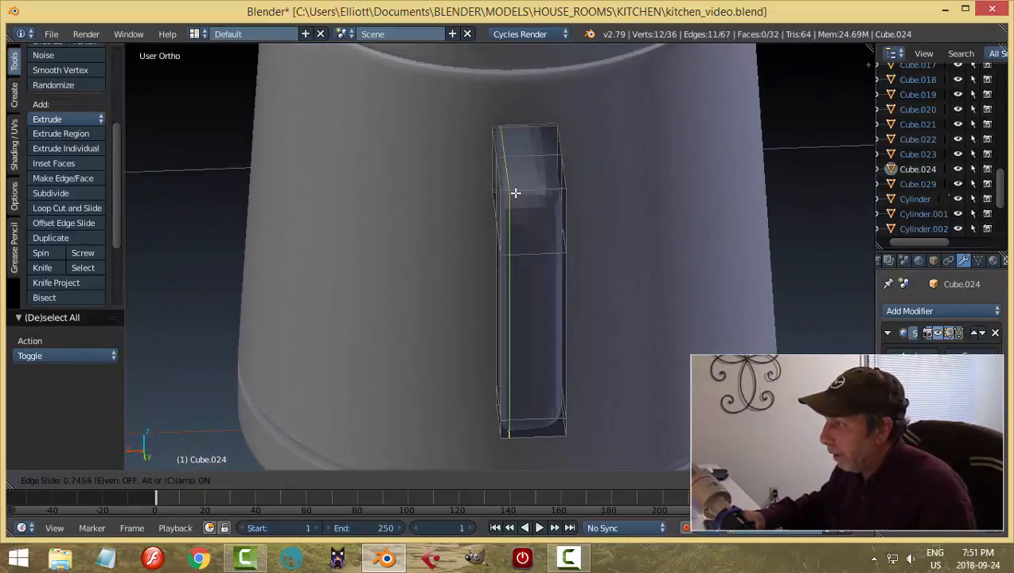
left_click(516, 193)
left_click(555, 204)
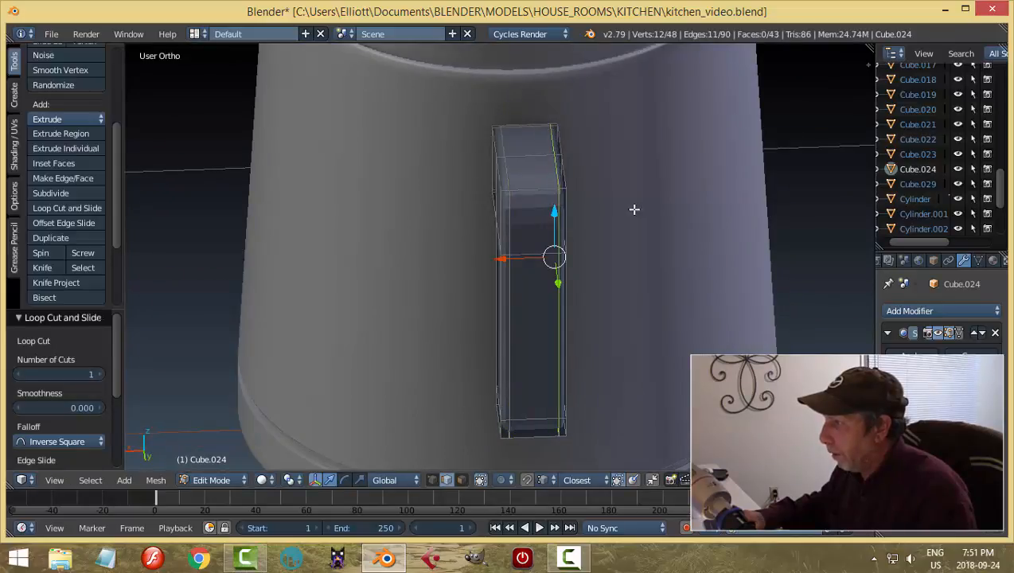
key("a")
- Add loop cuts just below and just beside the handle's inner corner to sharpen the bend, and return to Object Mode
key("ctrl+Tab")
left_click(534, 219)
middle_click_drag(535, 220, 690, 193)
key("ctrl+Tab")
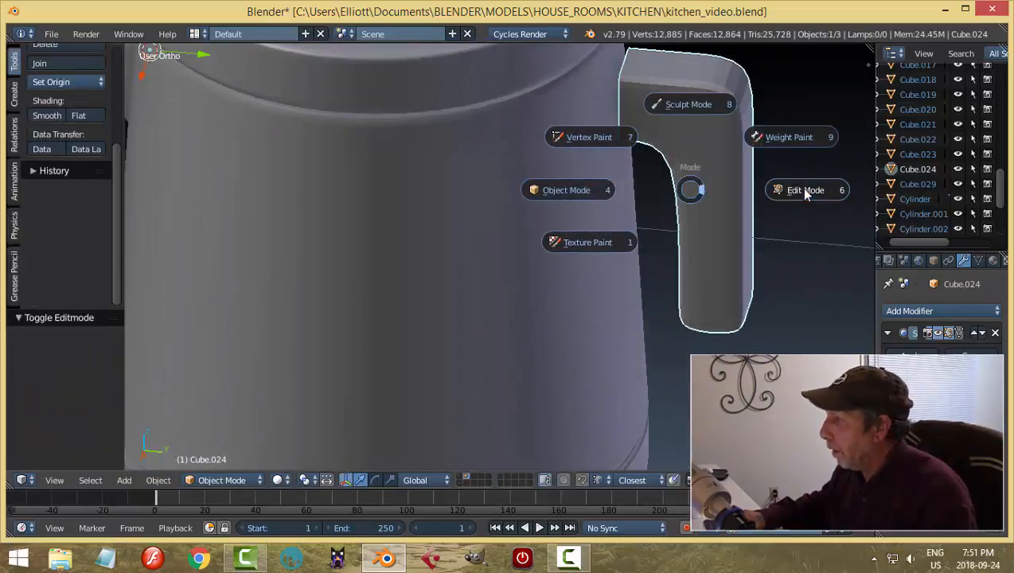
left_click(805, 190)
left_click(722, 205)
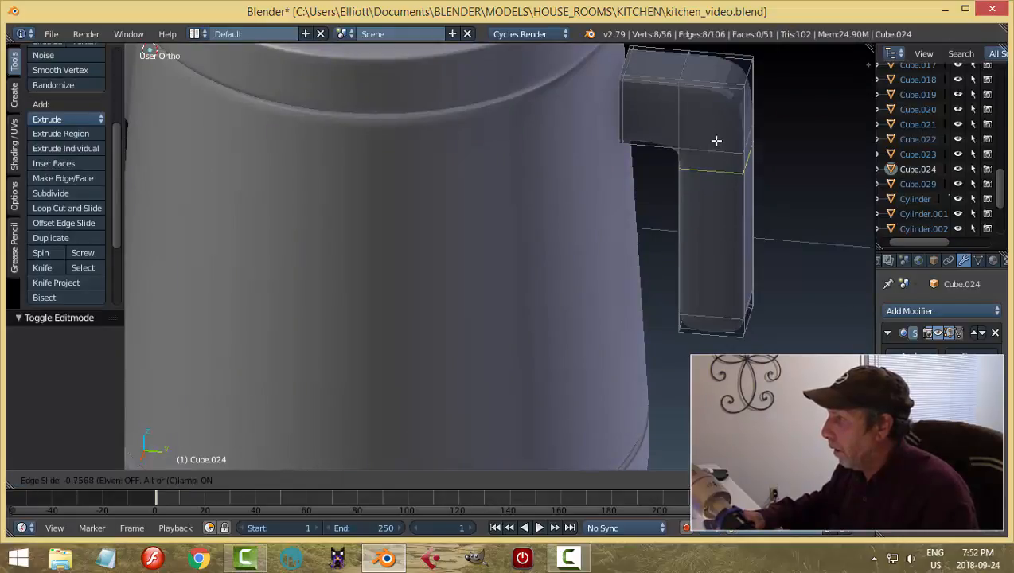
left_click(716, 141)
left_click(669, 97)
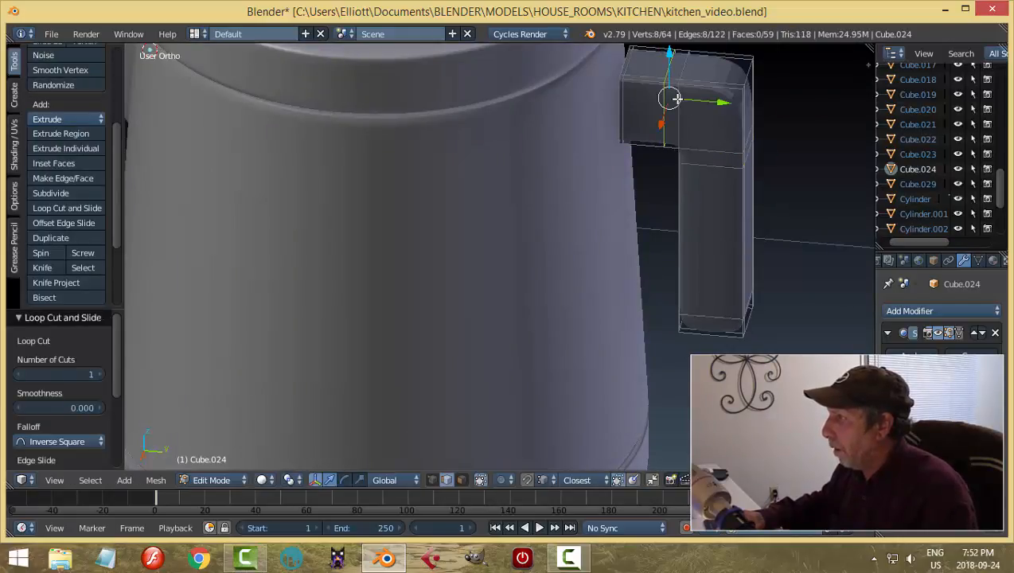
key("ctrl+Tab")
left_click(561, 130)
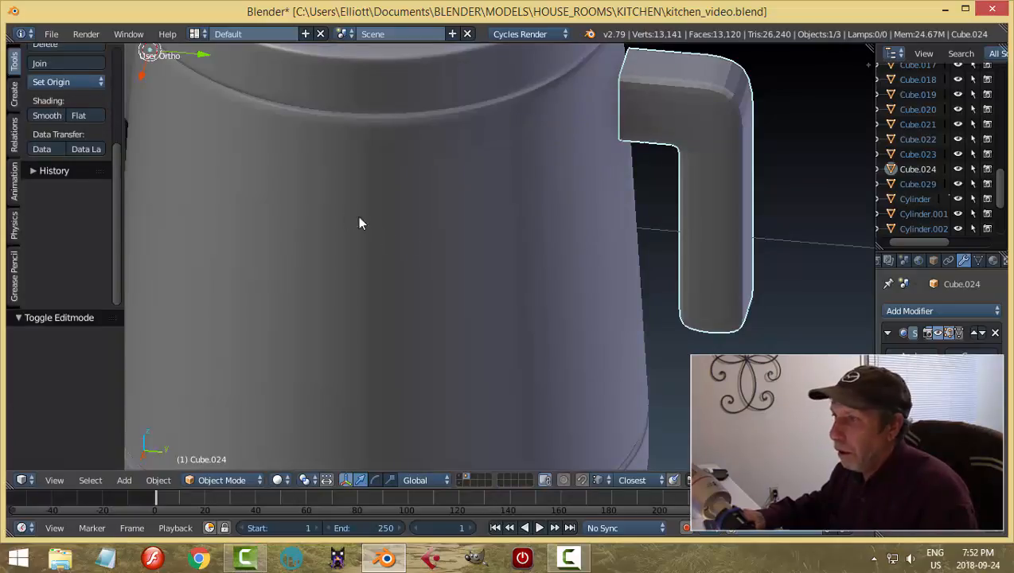
- Shade the handle smooth and set its origin to its geometry
middle_click_drag(655, 312, 613, 249, "shift")
scroll(540, 146, "down", 6)
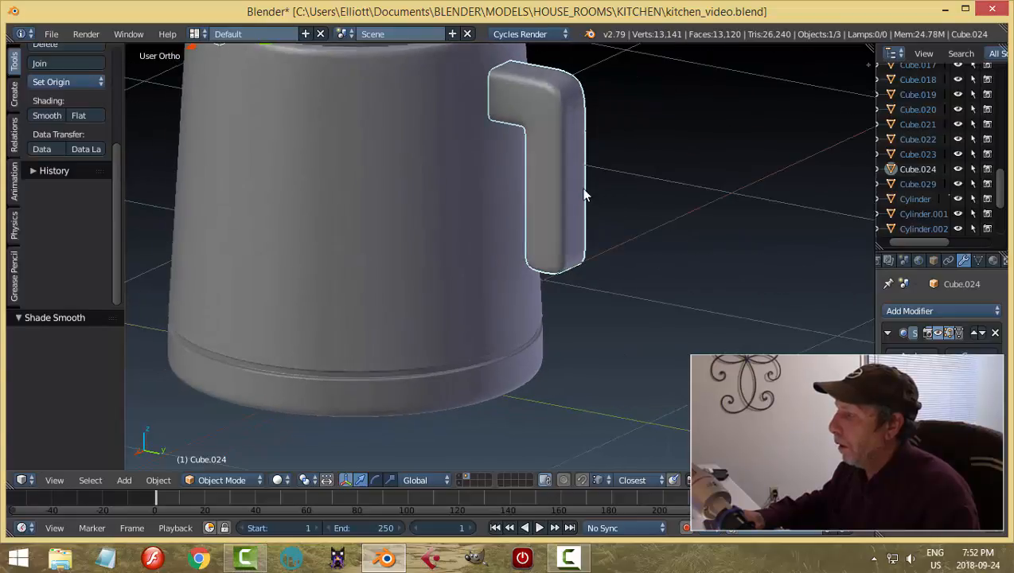
left_click(68, 84)
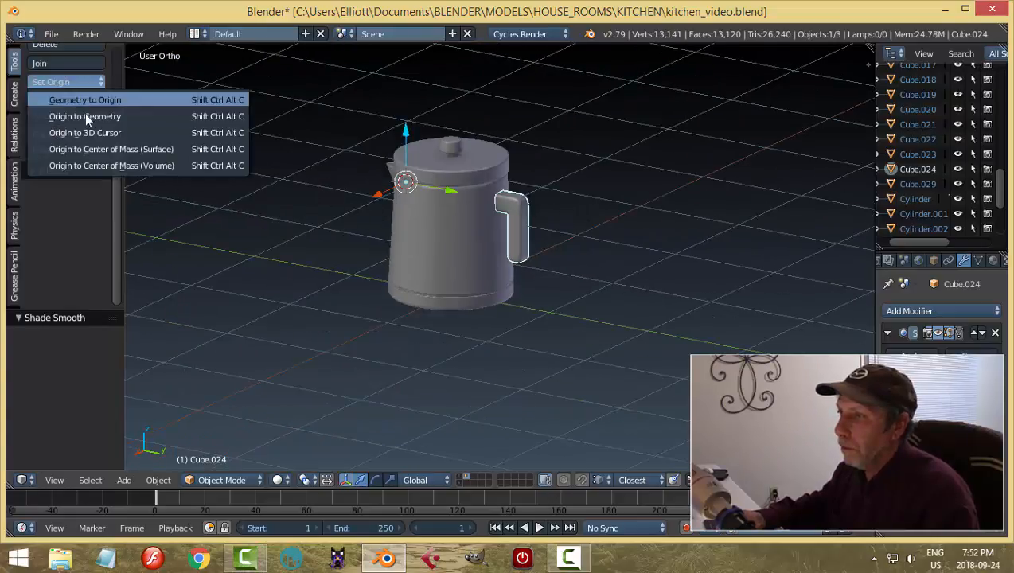
left_click(84, 113)
- Move the handle slightly along the Y axis toward the canister and deselect it
middle_click_drag(417, 213, 519, 231)
left_click(564, 218)
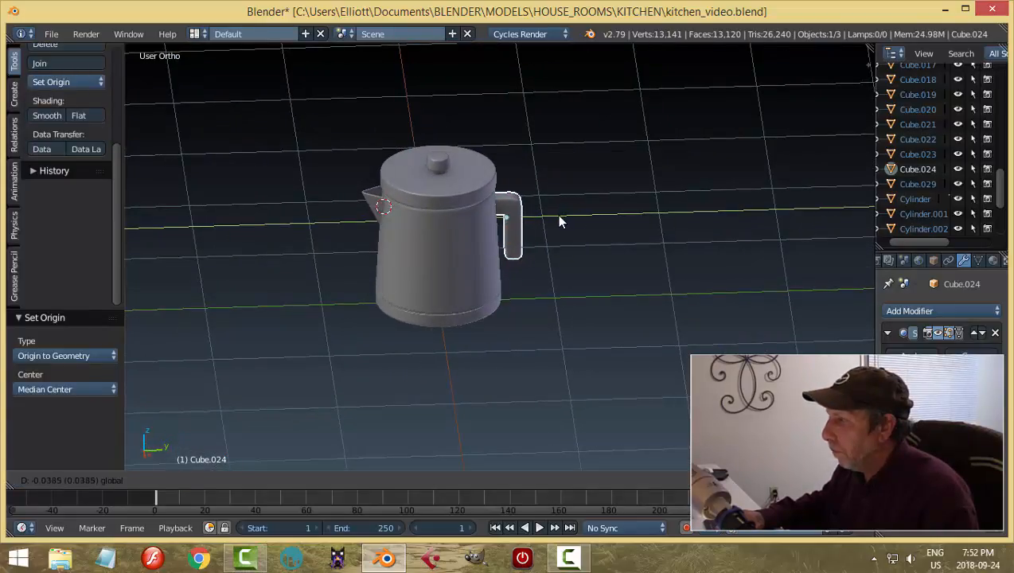
key("a")
middle_click_drag(634, 231, 563, 230)
scroll(563, 230, "up", 3)
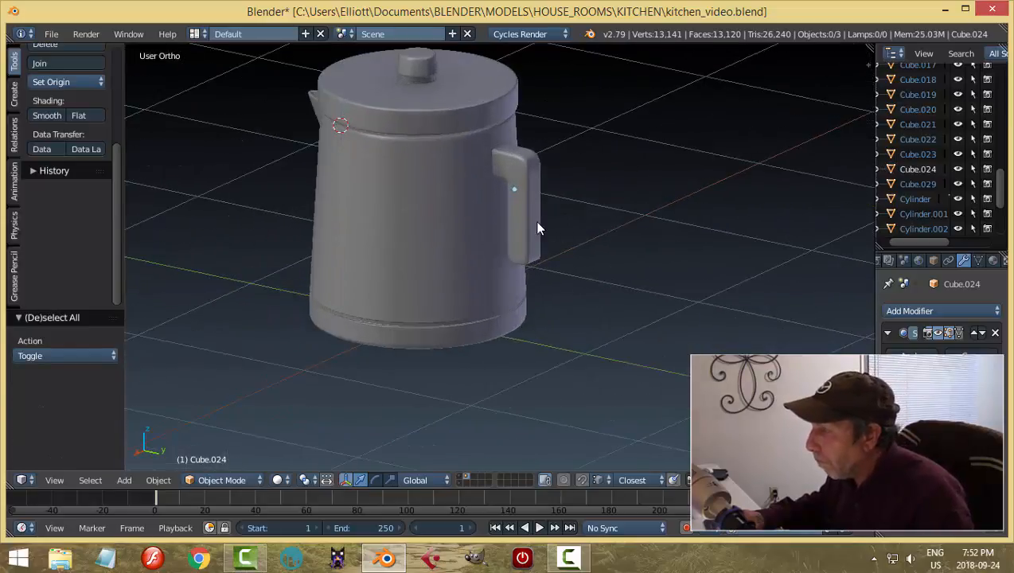
- In Edit Mode with edge selection, lower the edge loop near the handle's bottom end by 0.025 along Z
key("Tab")
left_click(640, 240)
scroll(626, 296, "up", 5)
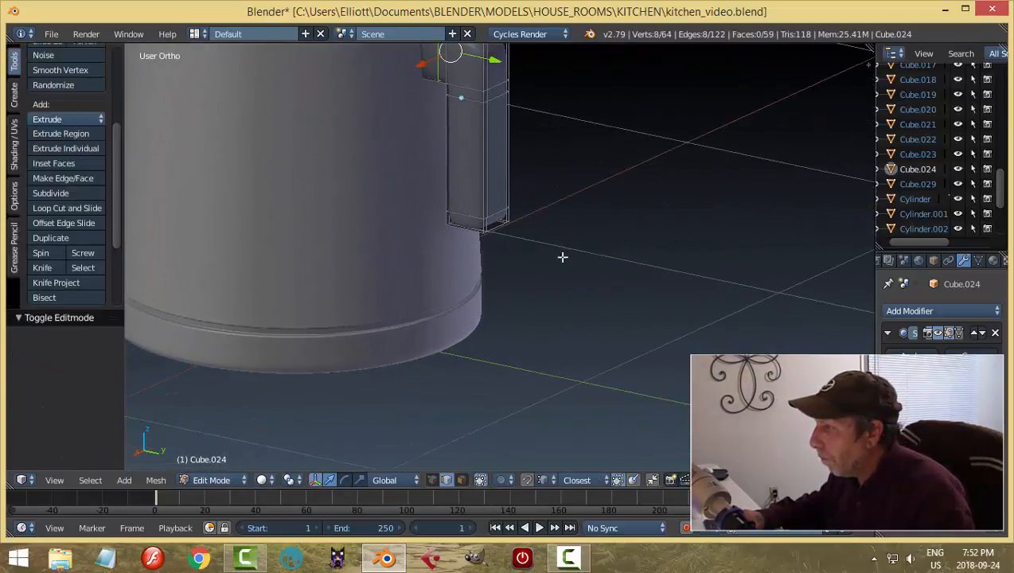
key("ctrl+Tab")
left_click(530, 218)
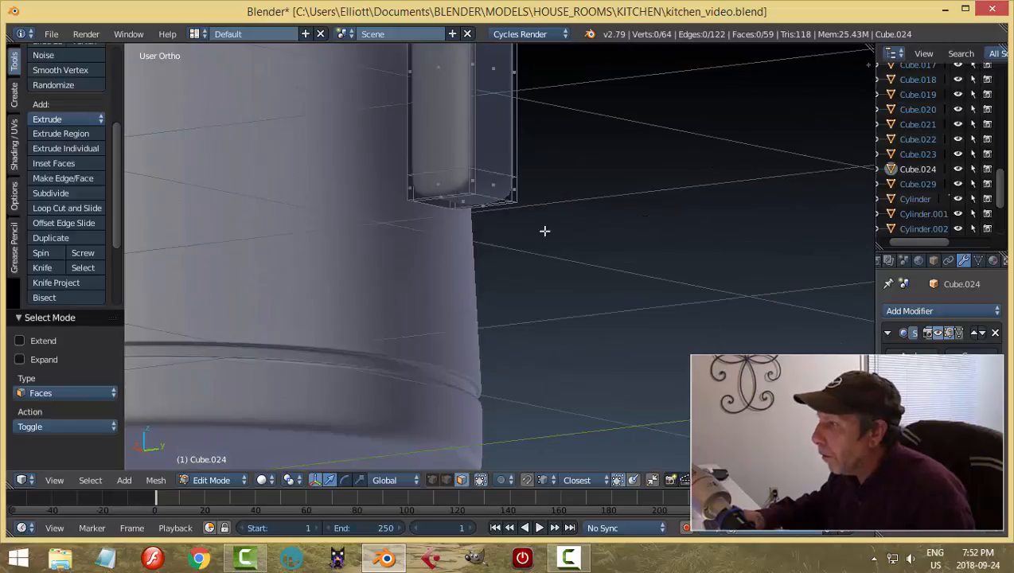
key("Tab")
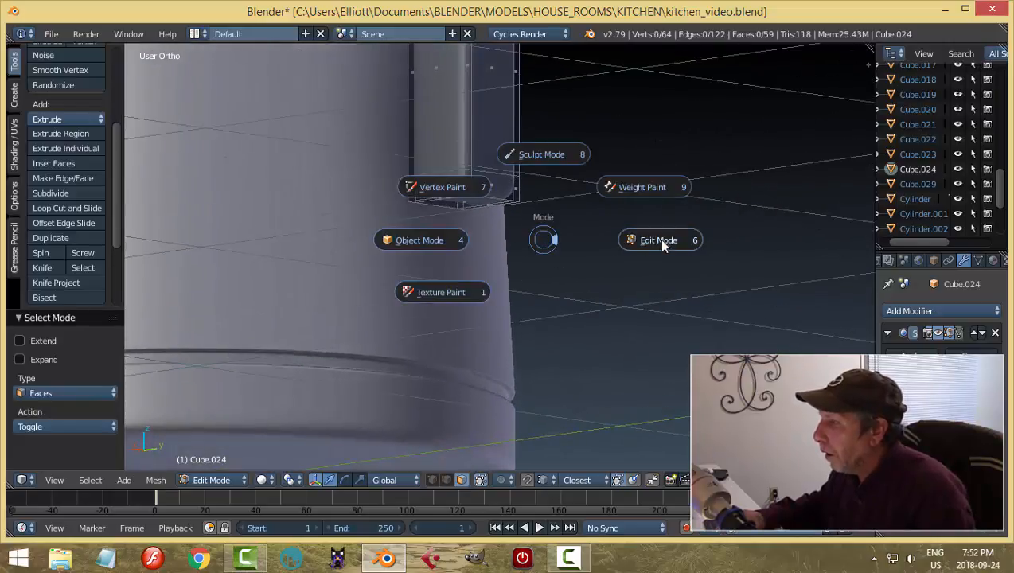
left_click(659, 239)
key("ctrl+Tab")
left_click(599, 226)
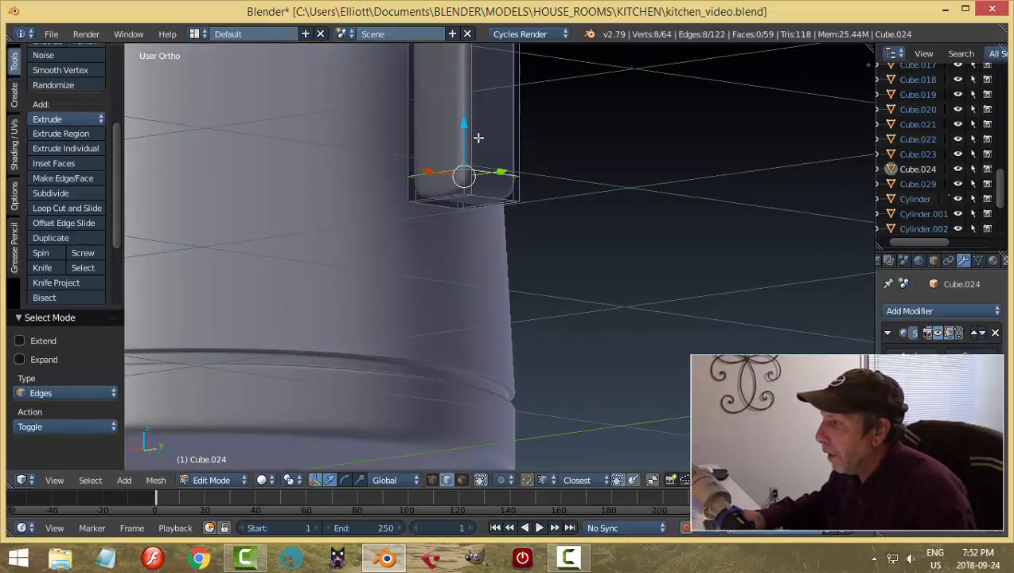
left_click_drag(472, 126, 486, 140)
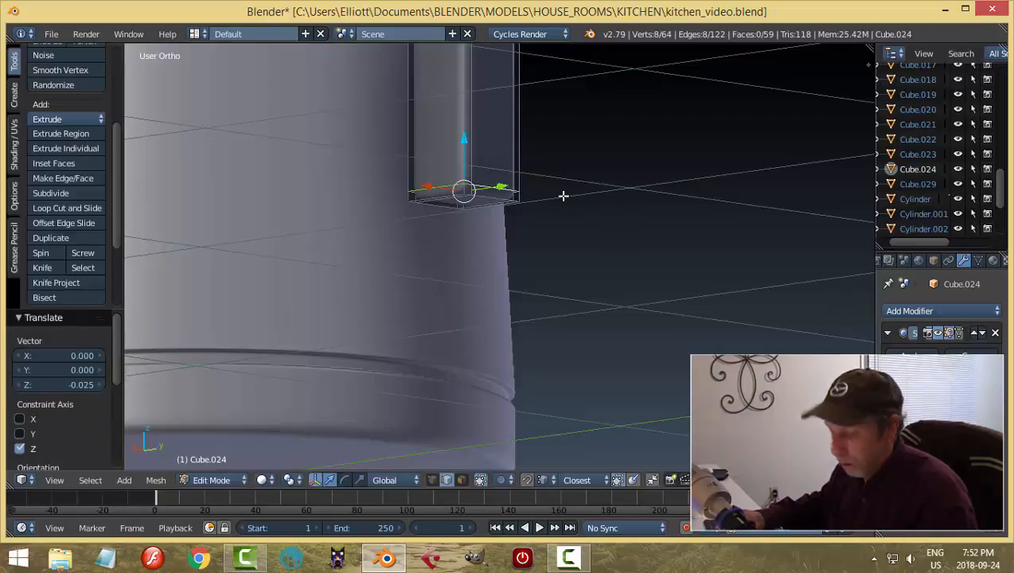
- Add another loop cut around the handle bar and slide it down next to the loop near the bottom end
key("a")
middle_click_drag(569, 206, 558, 170)
key("ctrl+r")
left_click(511, 154)
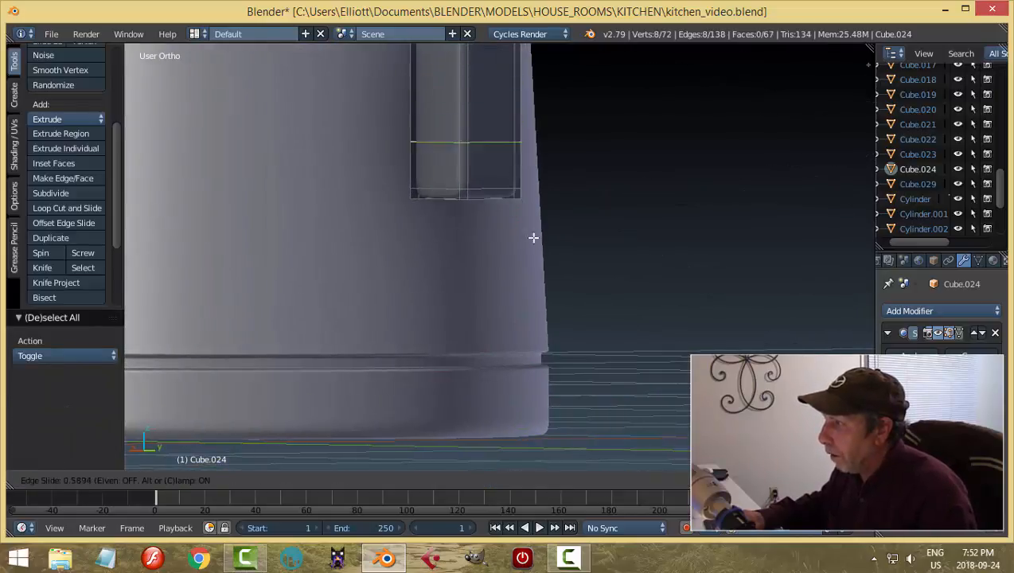
left_click(544, 259)
key("a")
- Add three evenly spaced loop cuts around the handle's grip and bevel them by 0.012 into narrow bands
middle_click_drag(603, 250, 512, 244)
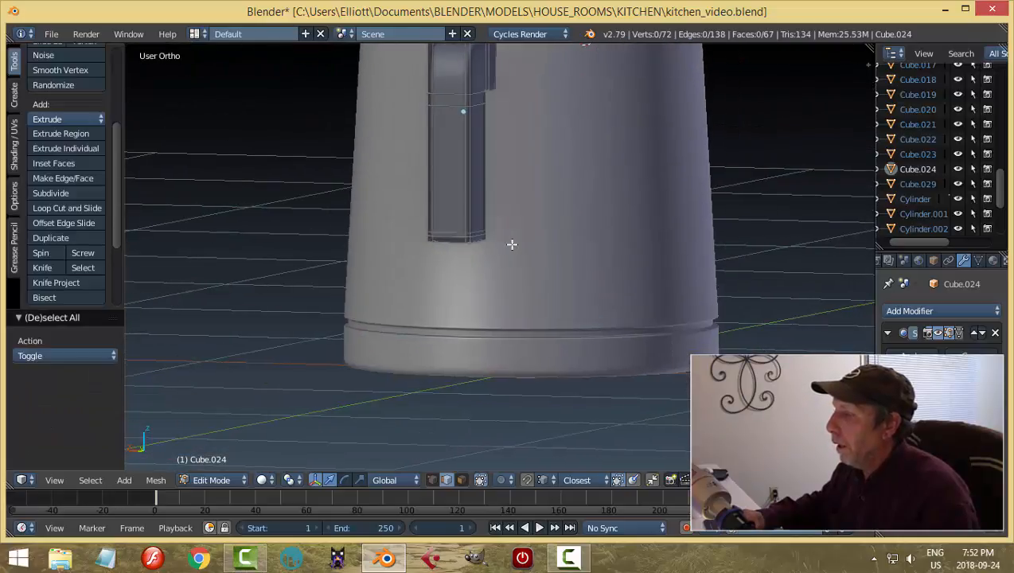
key("ctrl+r")
scroll(471, 185, "up", 2)
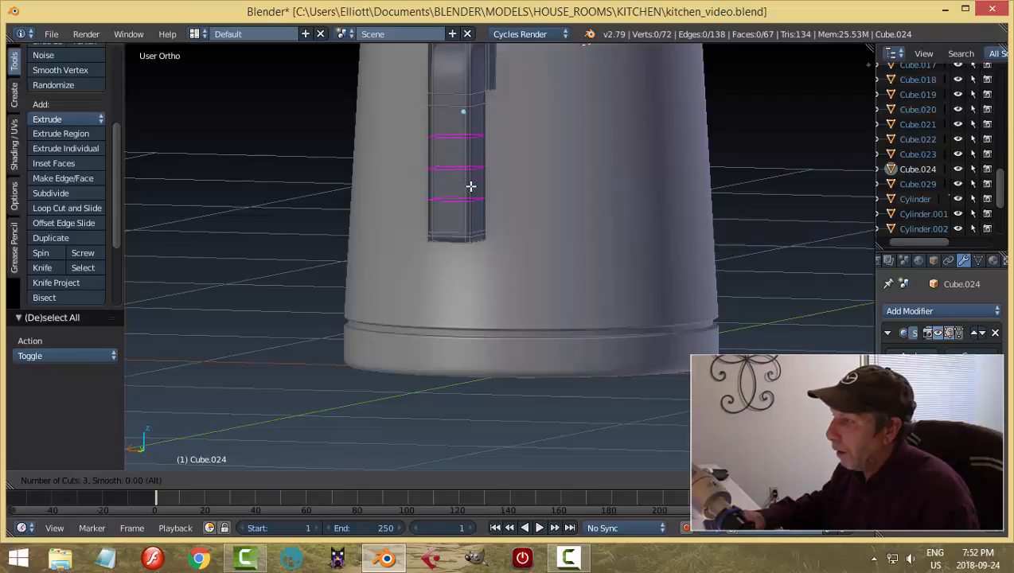
left_click(471, 185)
right_click(471, 185)
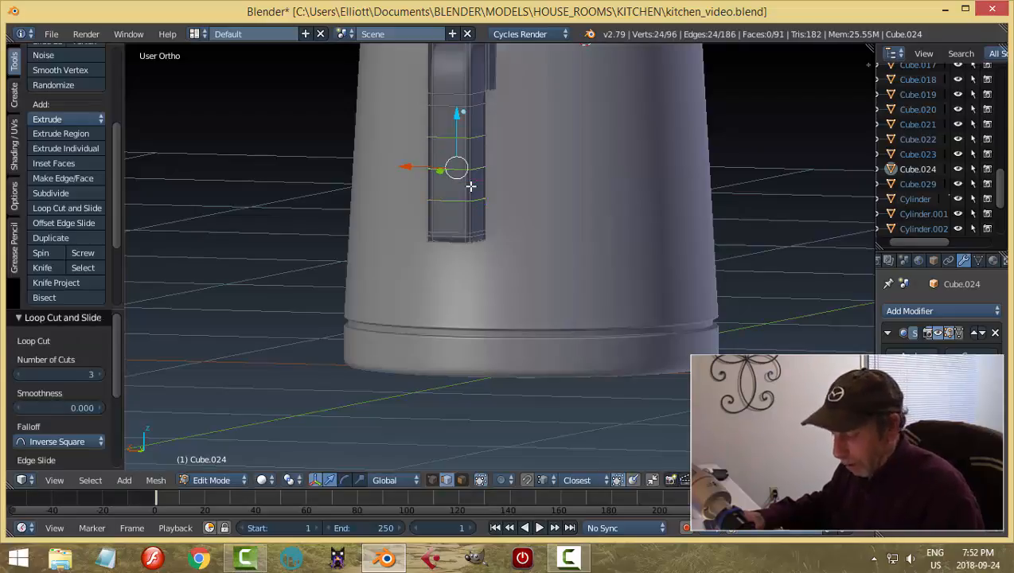
key("ctrl+b")
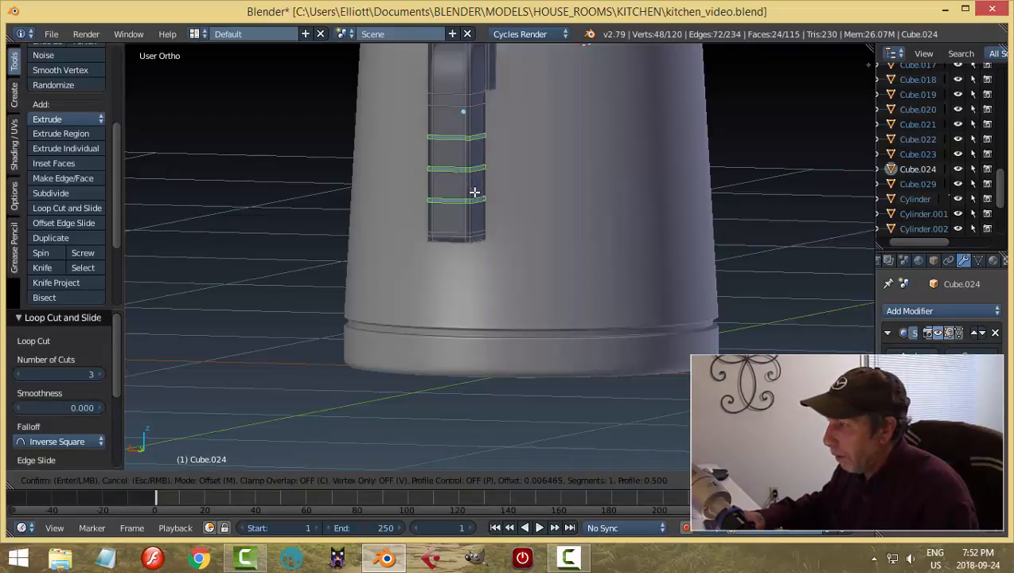
left_click(475, 193)
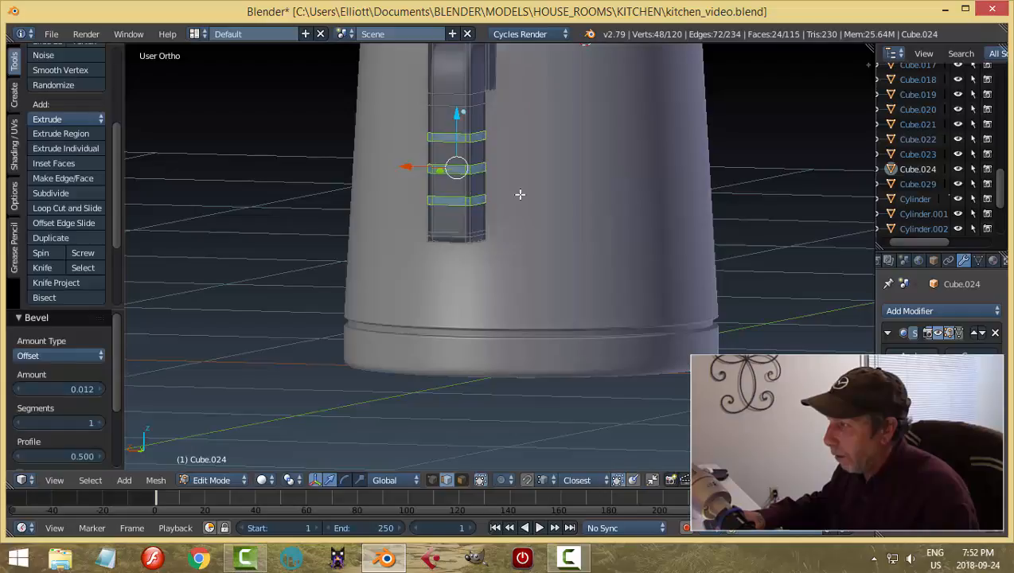
- Extrude the three bands in place, scale them outward to about 1.05 with Z locked to form ridges, and return to Object Mode
middle_click_drag(560, 210, 582, 218)
key("e")
right_click(582, 217)
key("s")
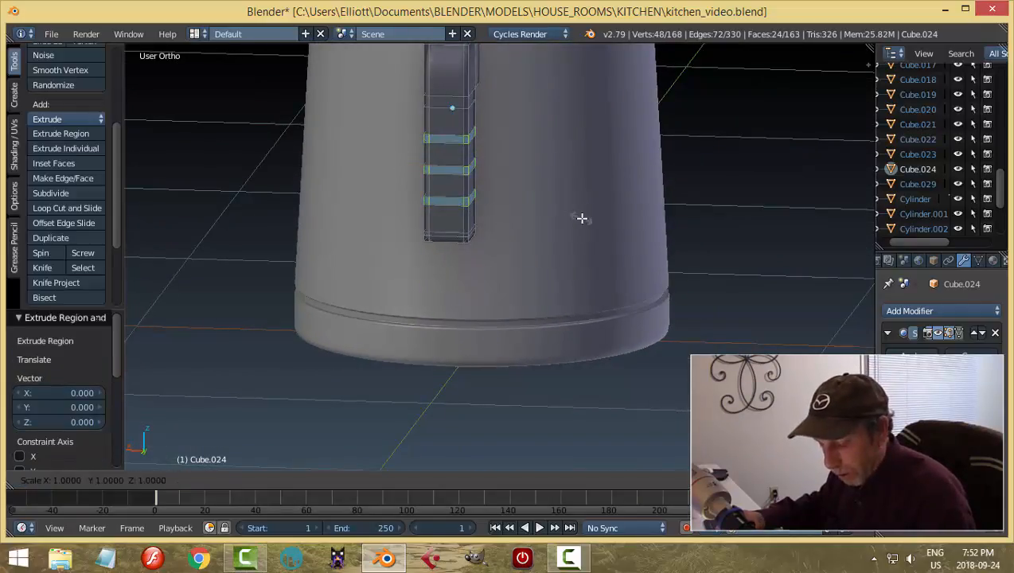
key("shift+z")
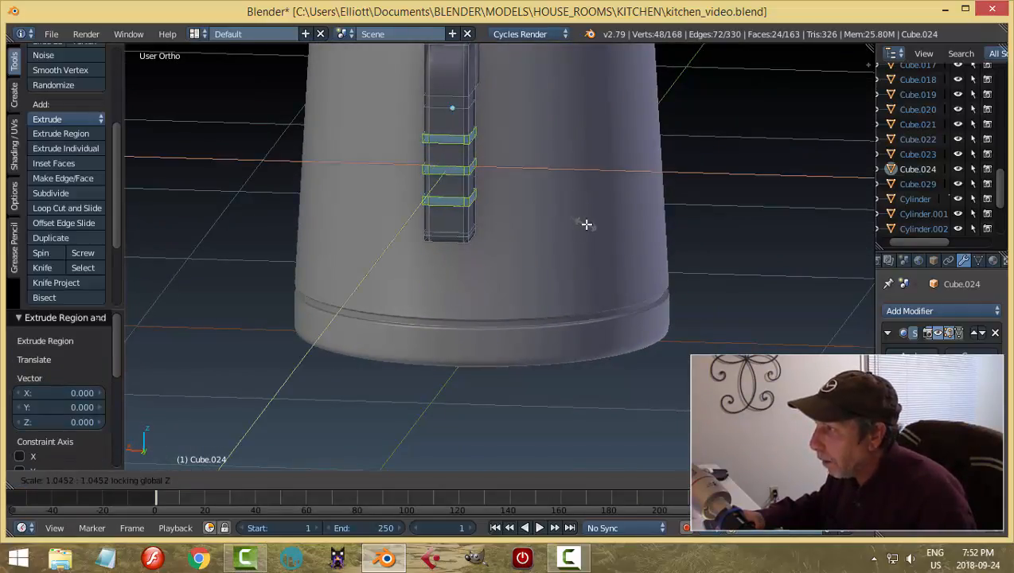
left_click(587, 226)
key("Tab")
left_click(469, 227)
- Back in Edit Mode, add a loop cut around the handle bar and slide it just above the uppermost ridge
middle_click_drag(510, 226, 662, 233)
scroll(584, 235, "down", 3)
middle_click_drag(584, 239, 524, 197)
scroll(546, 200, "up", 3)
key("Tab")
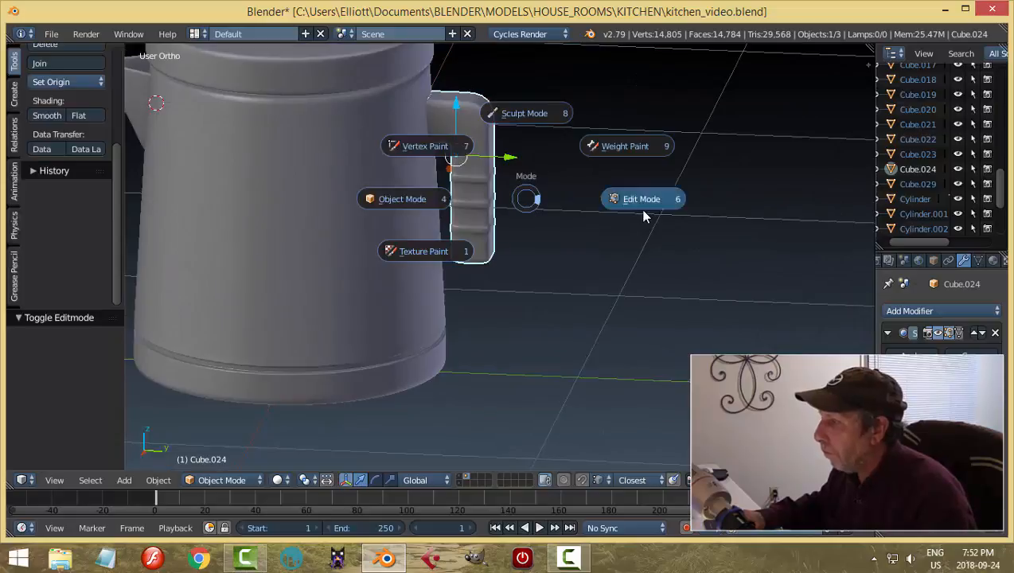
left_click(643, 212)
scroll(577, 203, "up", 2)
scroll(579, 199, "up", 1)
middle_click_drag(585, 174, 589, 254, "shift")
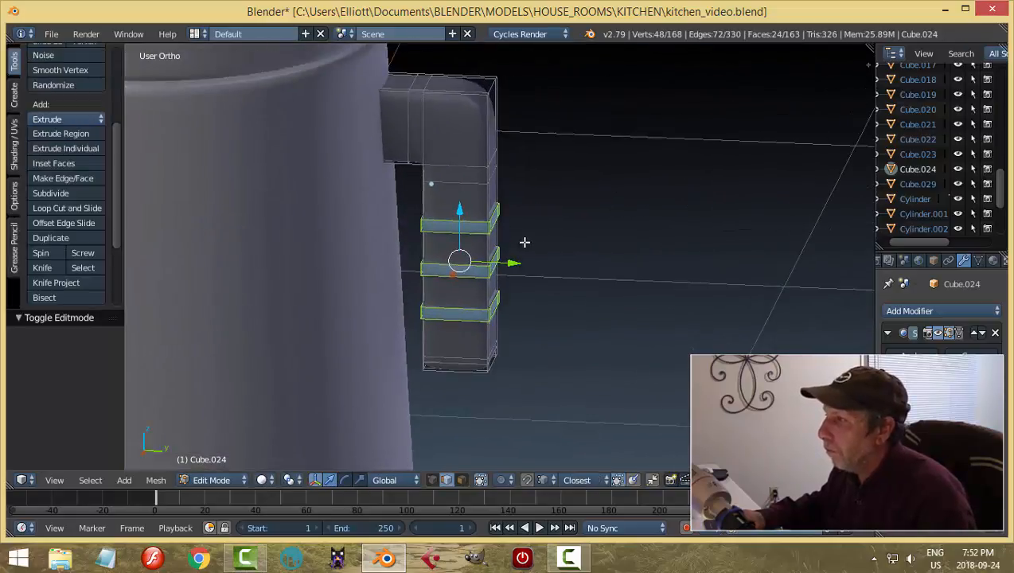
key("ctrl+r")
left_click(489, 203)
left_click(494, 215)
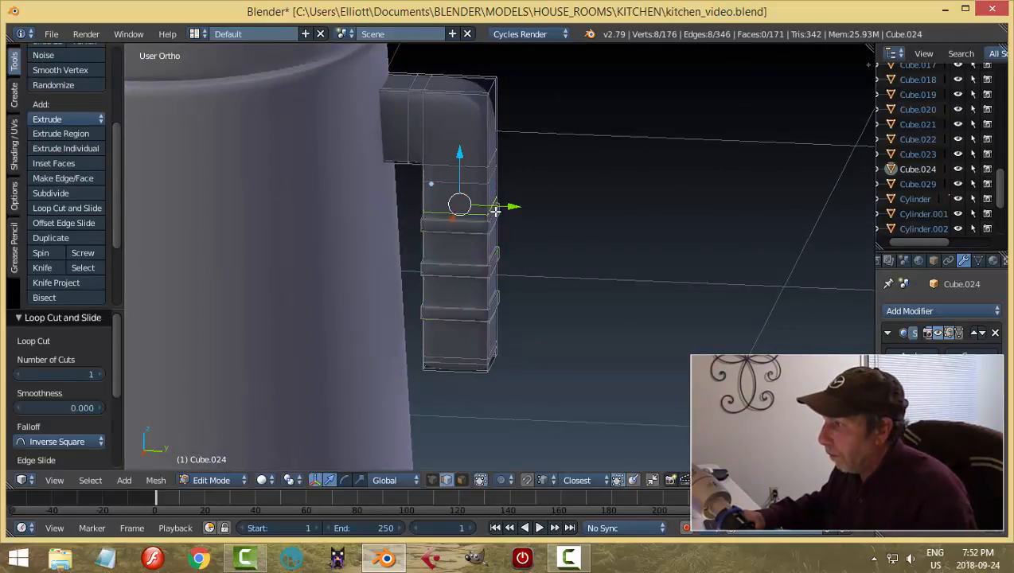
- Add loop cuts between the upper and middle ridges, one just below the upper ridge and one just above the middle ridge
key("ctrl+r")
left_click(484, 247)
left_click(485, 239)
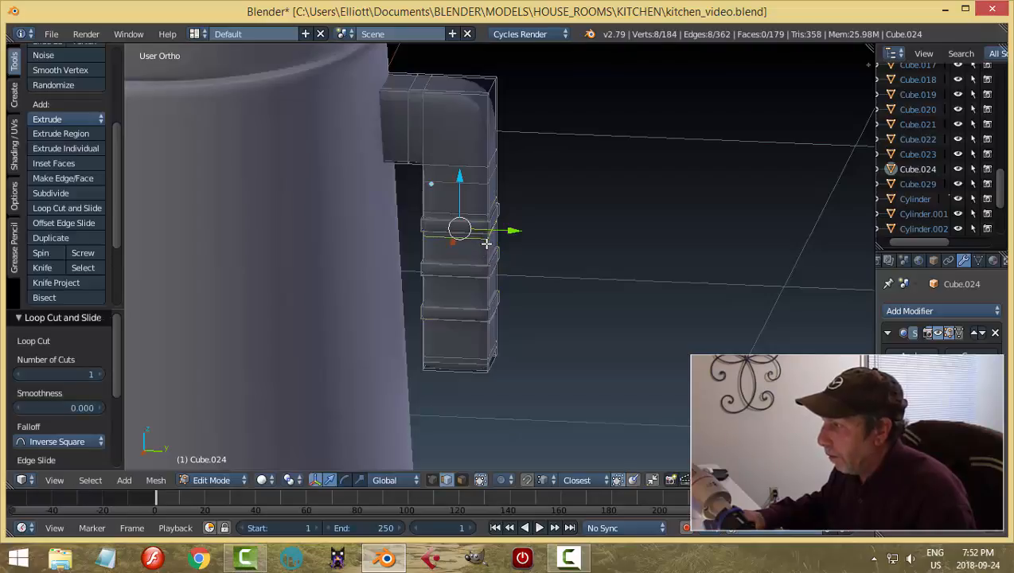
key("ctrl+r")
left_click(486, 245)
left_click(492, 257)
- Add loop cuts between the middle and lower ridges, one just below the middle ridge and one just above the lower ridge
key("ctrl+r")
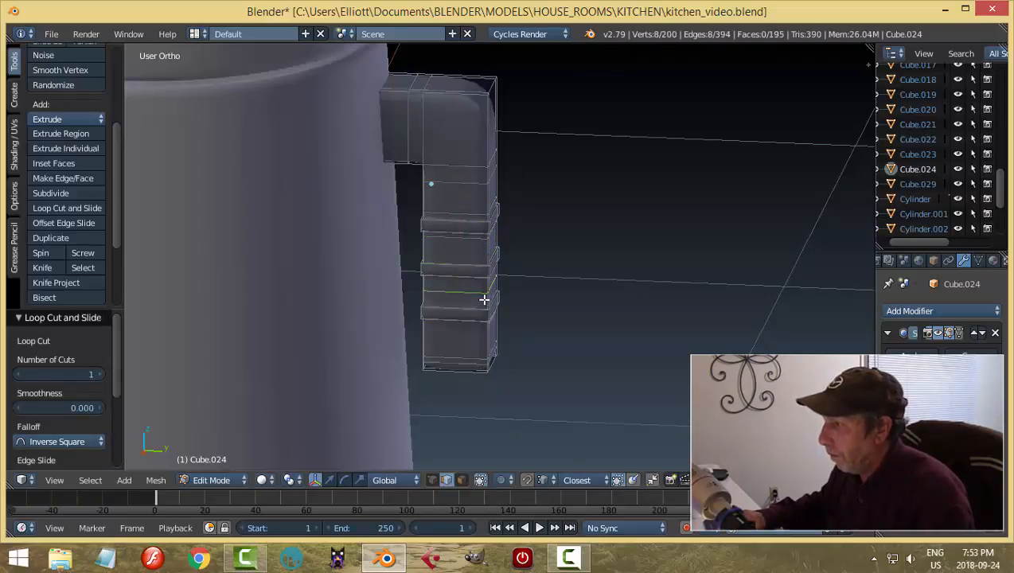
left_click(484, 298)
left_click(483, 286)
key("ctrl+r")
left_click(489, 295)
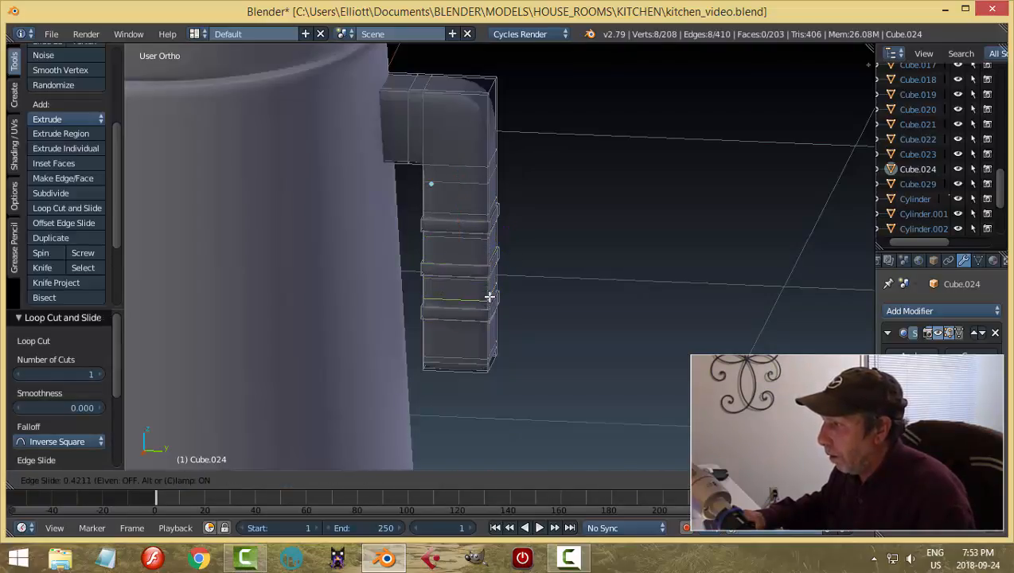
left_click(489, 297)
- Add a loop cut around the handle just below the lowest ridge and return to Object Mode
key("ctrl+r")
left_click(489, 335)
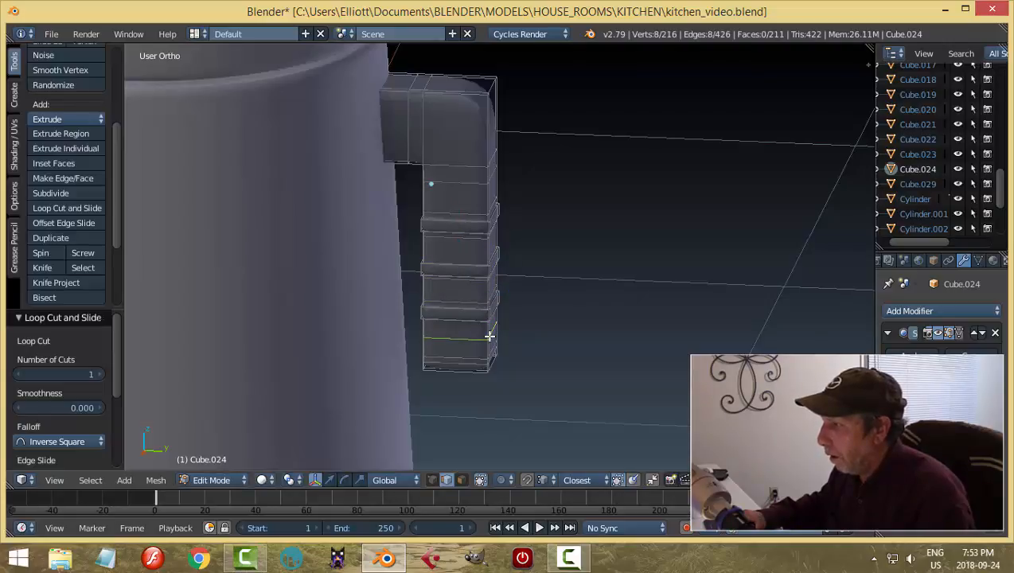
left_click(489, 324)
key("a")
key("Tab")
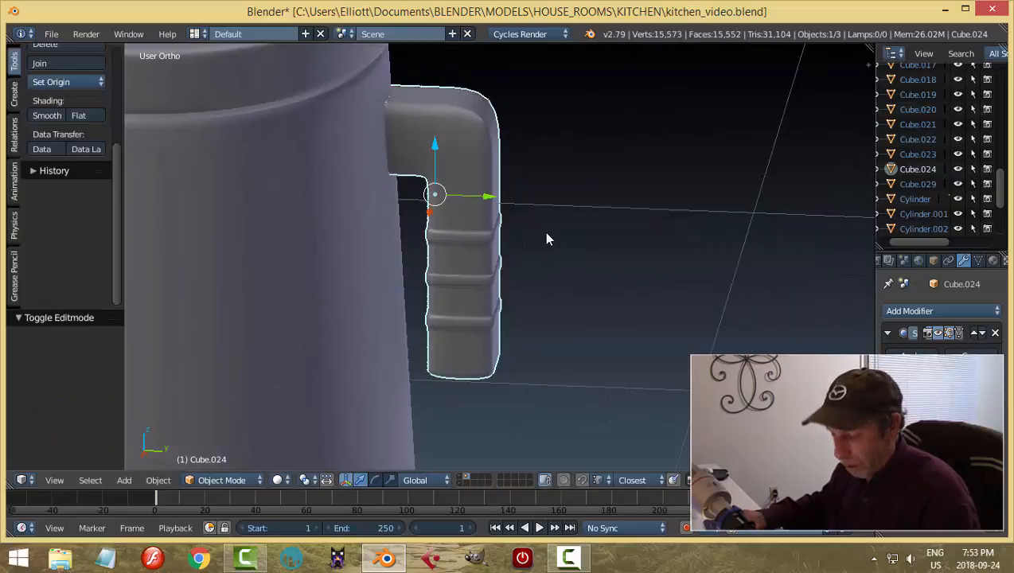
- Rotate the handle about 4.68° around the X axis so its lower end tilts outward
key("r")
key("x")
left_click(545, 228)
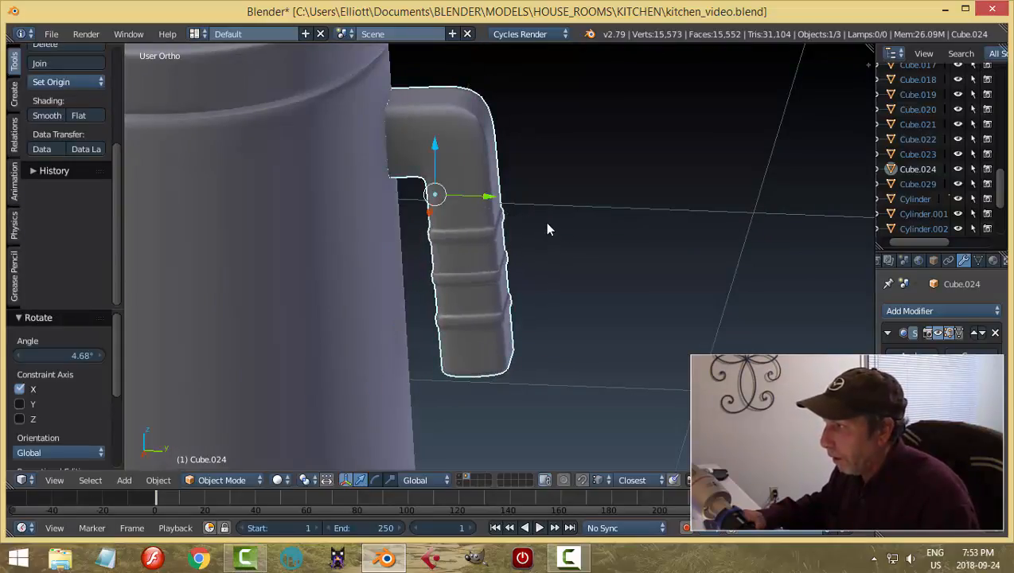
key("a")
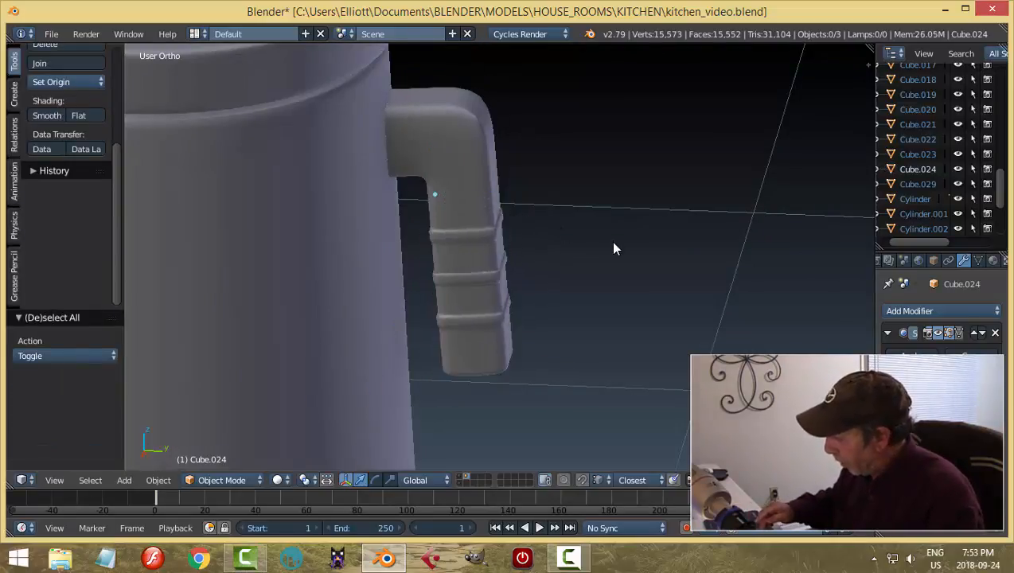
- Move the handle outward along Y by about 0.041, with a slight nudge back toward the pot body
key("KP_3")
scroll(492, 237, "down", 5)
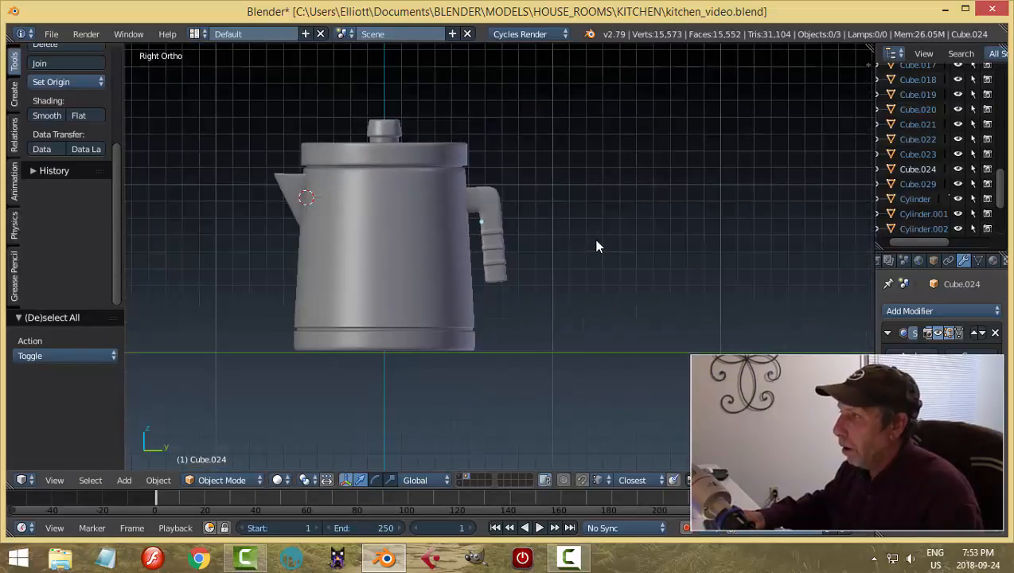
middle_click_drag(622, 254, 529, 235)
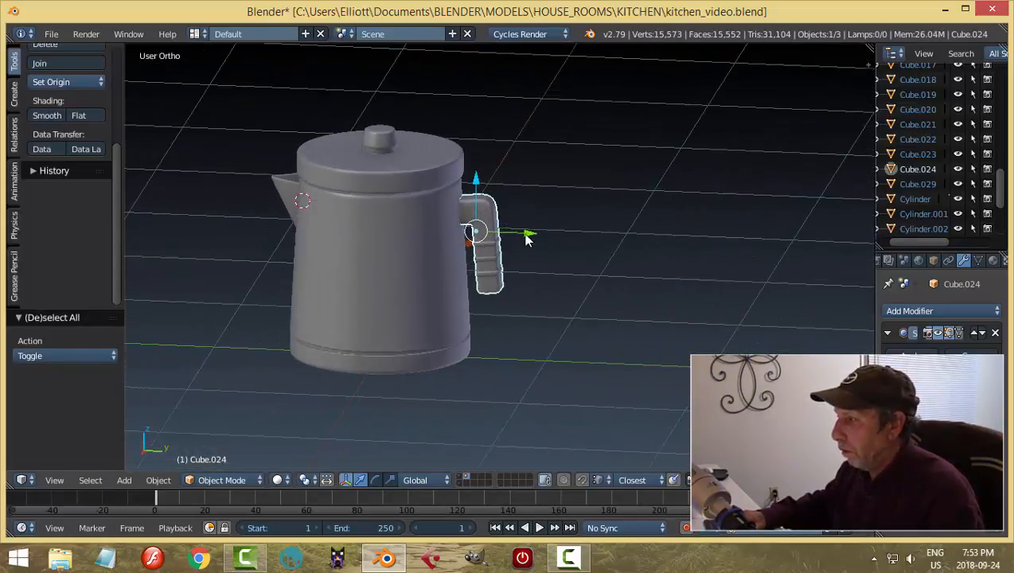
left_click_drag(530, 235, 534, 239)
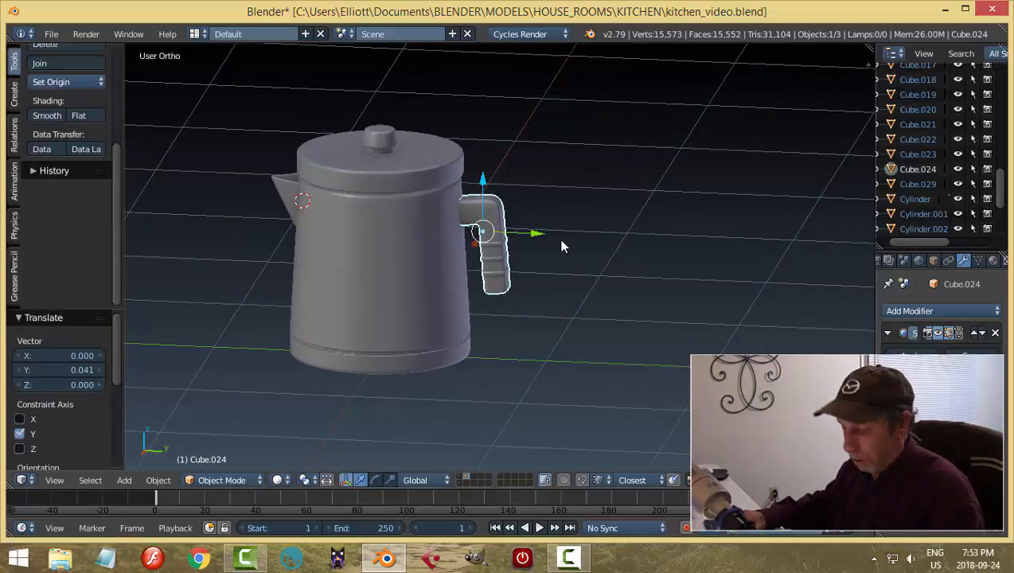
key("a")
middle_click_drag(562, 247, 520, 261)
scroll(504, 261, "down", 4)
scroll(566, 258, "up", 2)
right_click(499, 263)
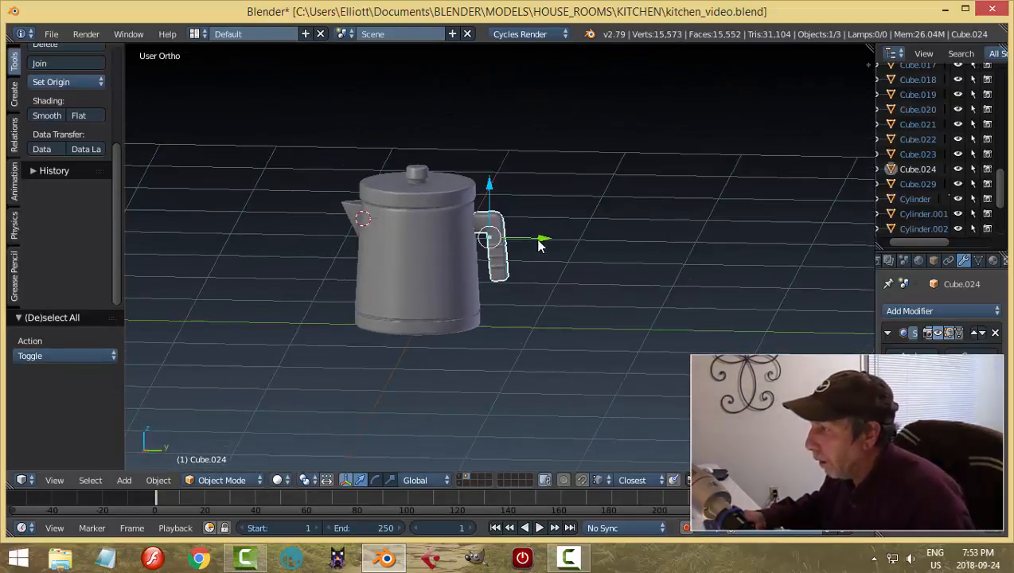
left_click_drag(539, 246, 537, 244)
key("a")
scroll(559, 261, "up", 3)
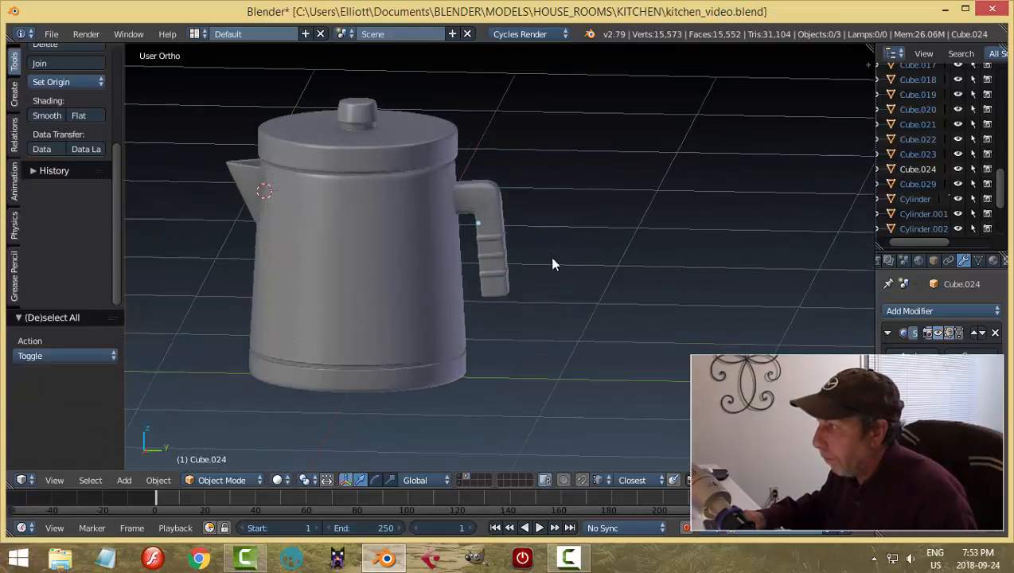
- Apply the Subsurf modifiers of the pot body and the handle, and join the handle to the body
middle_click_drag(553, 263, 593, 294)
right_click(385, 251)
scroll(556, 287, "down", 3)
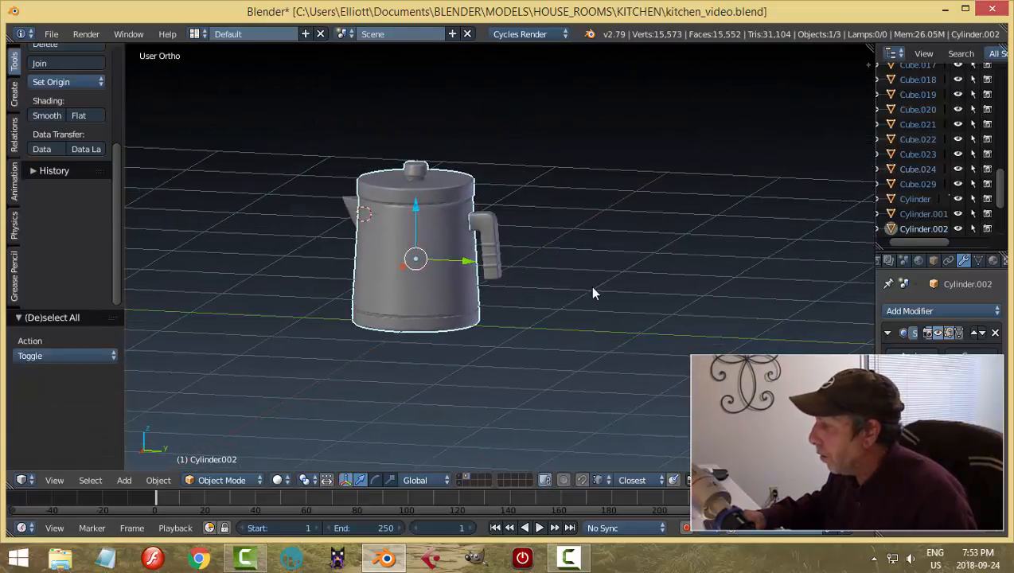
left_click(912, 362)
right_click(489, 232)
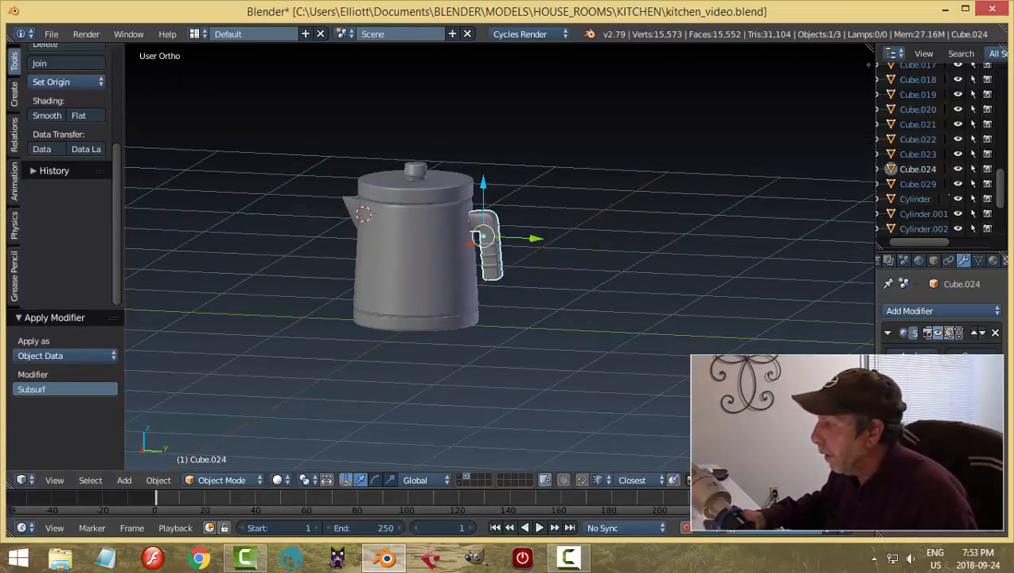
left_click(912, 356)
right_click(455, 233, "shift")
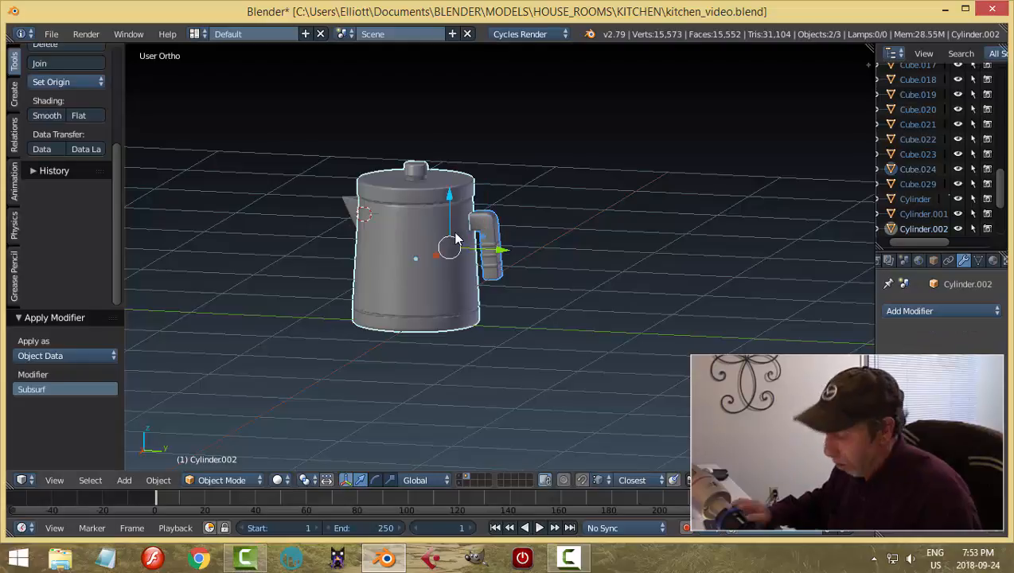
key("ctrl+j")
- Scale the spout up slightly along the Y axis
right_click(359, 210)
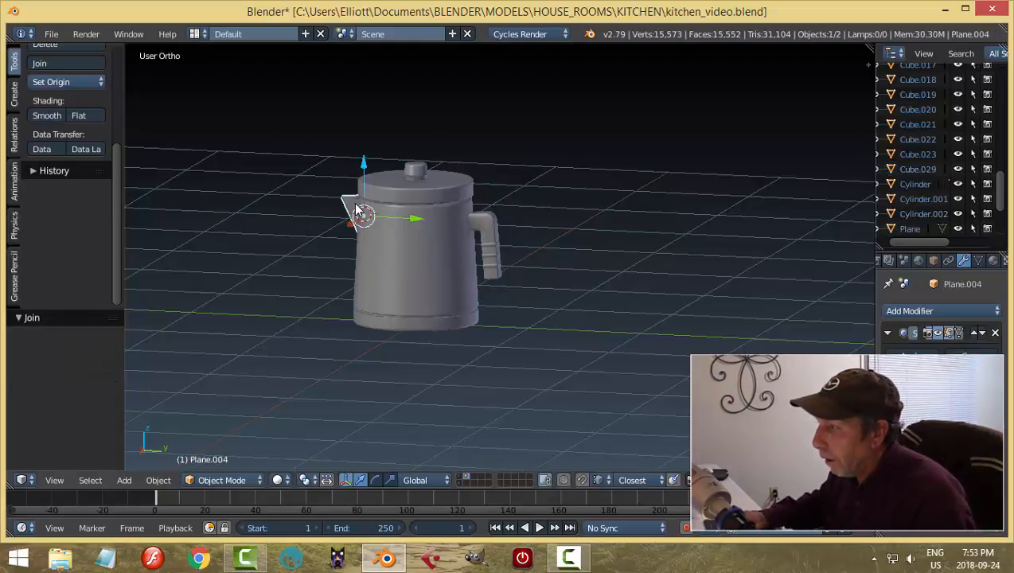
scroll(329, 267, "up", 3)
middle_click_drag(401, 240, 517, 286, "shift")
scroll(515, 282, "up", 2)
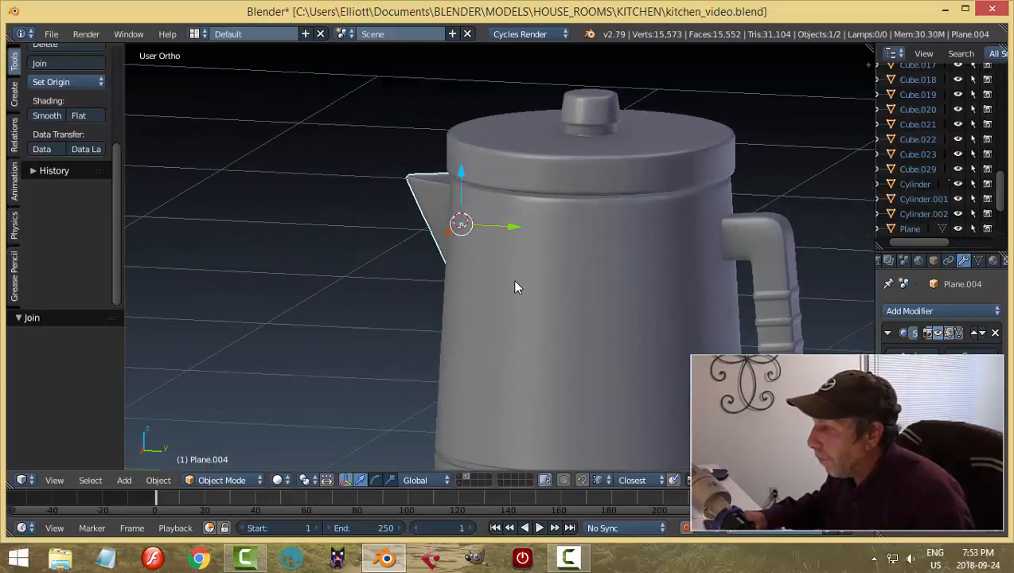
key("s")
key("y")
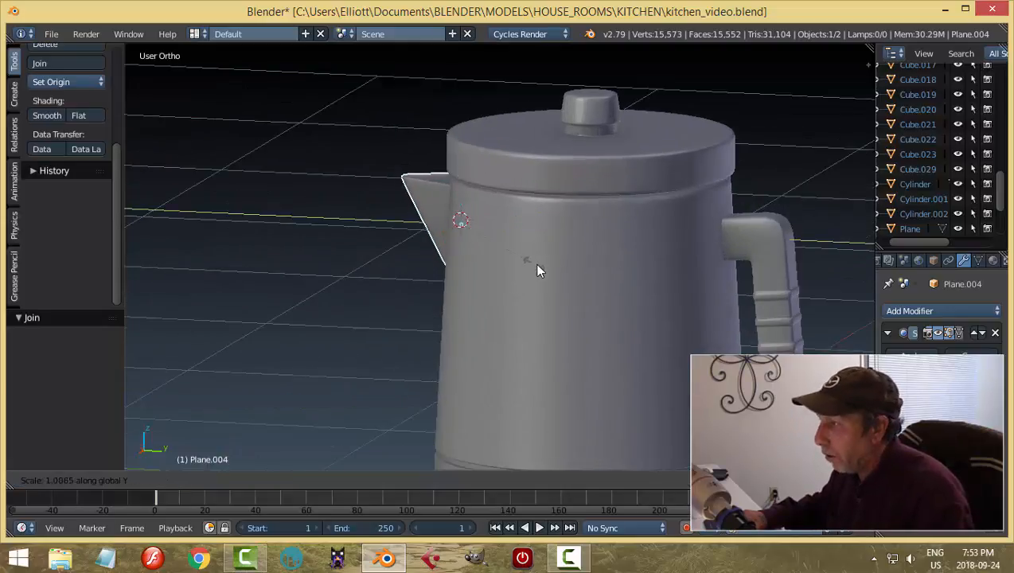
left_click(547, 269)
key("a")
- Nudge the spout slightly along Y toward the pot body
middle_click_drag(497, 282, 478, 247)
right_click(442, 220)
left_click_drag(505, 231, 510, 229)
key("a")
- Apply the spout's Subsurf modifier and join the spout to the pot body
scroll(539, 273, "down", 3)
middle_click_drag(535, 275, 462, 225)
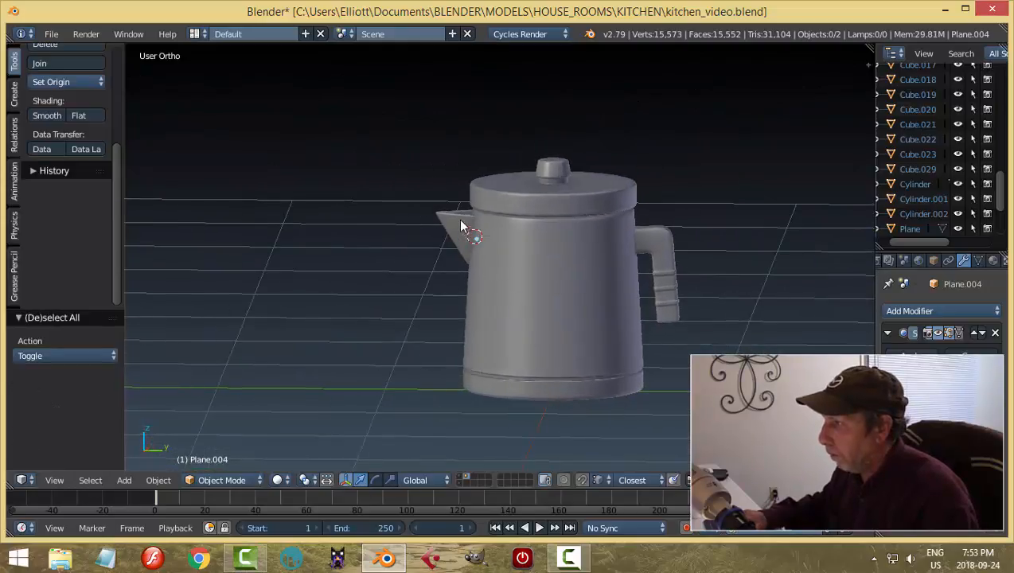
left_click(912, 357)
right_click(583, 285, "shift")
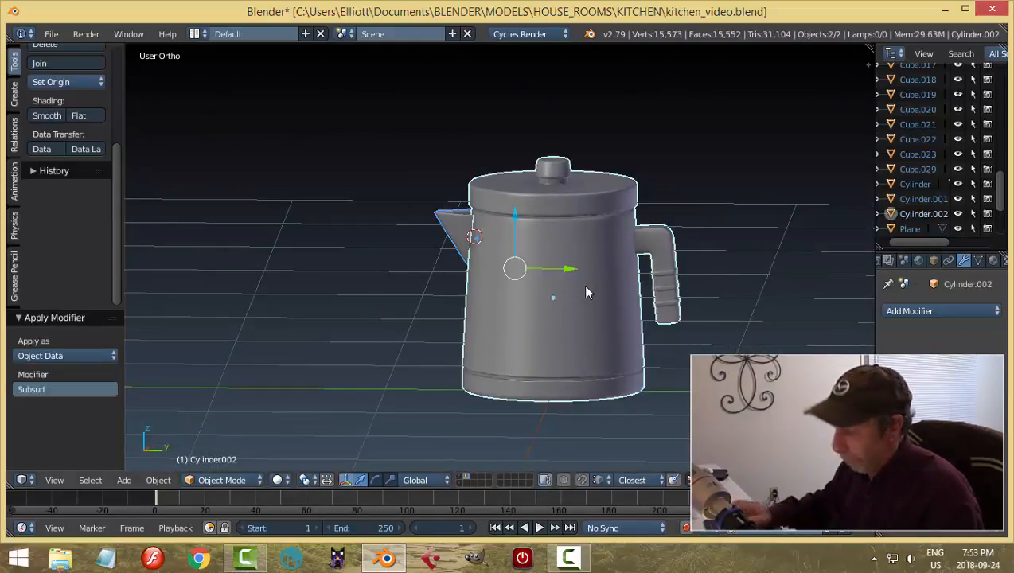
key("ctrl+j")
middle_click_drag(583, 284, 627, 333)
key("a")
- Move the finished coffee pot to the first layer and display that layer with the kitchen
scroll(603, 320, "down", 4)
key("a")
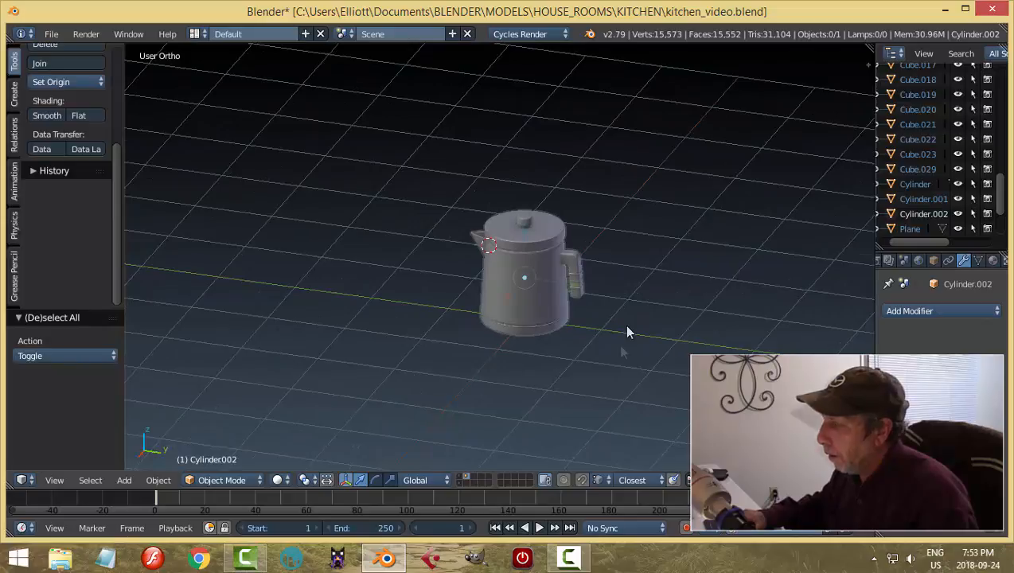
key("m")
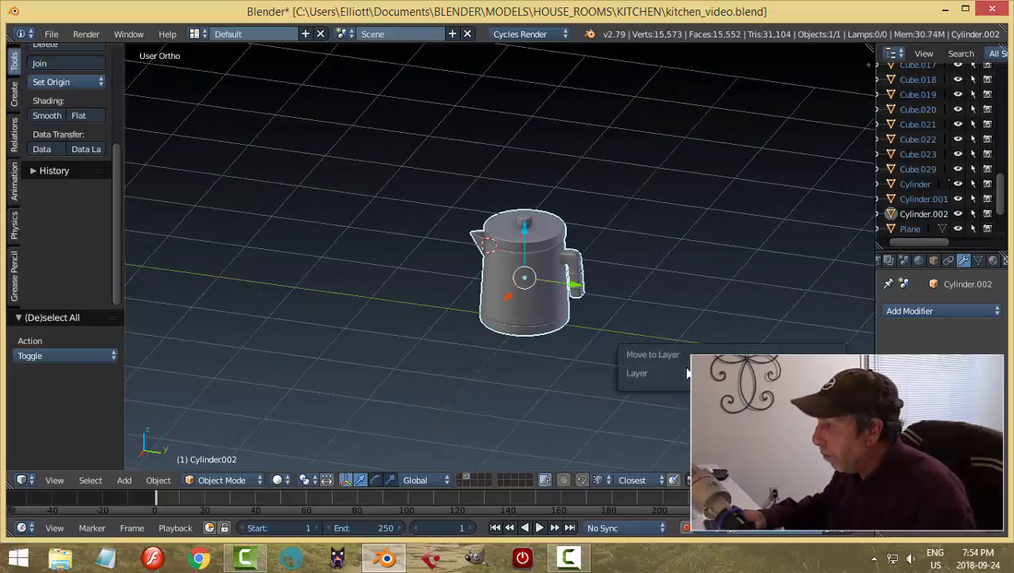
left_click(738, 371)
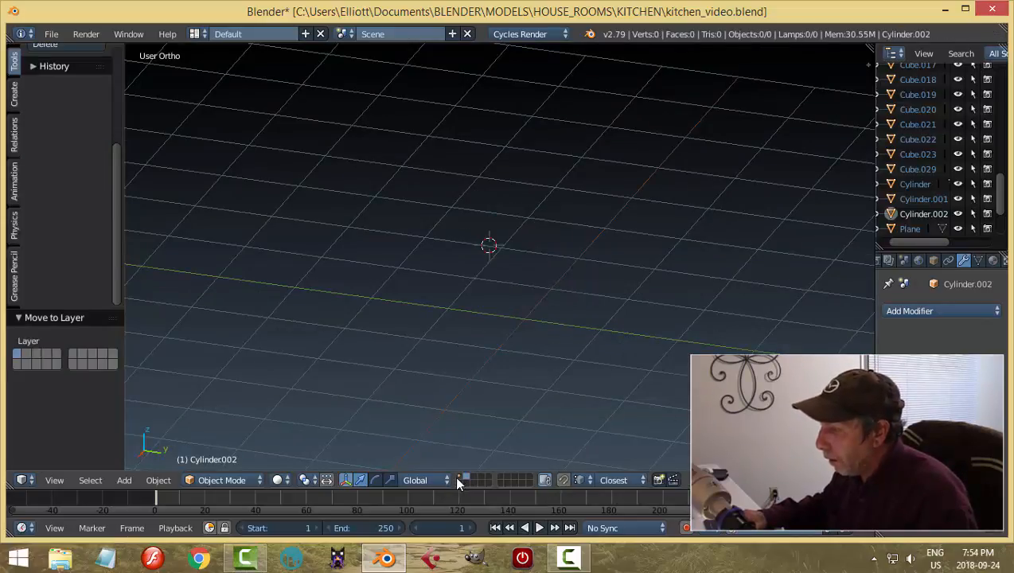
left_click(458, 477)
- Move the coffee pot about -2.84 along Y and 0.93 along X in the kitchen
scroll(516, 352, "down", 4)
middle_click_drag(516, 350, 593, 298)
left_click_drag(542, 252, 462, 289)
middle_click_drag(462, 289, 546, 317)
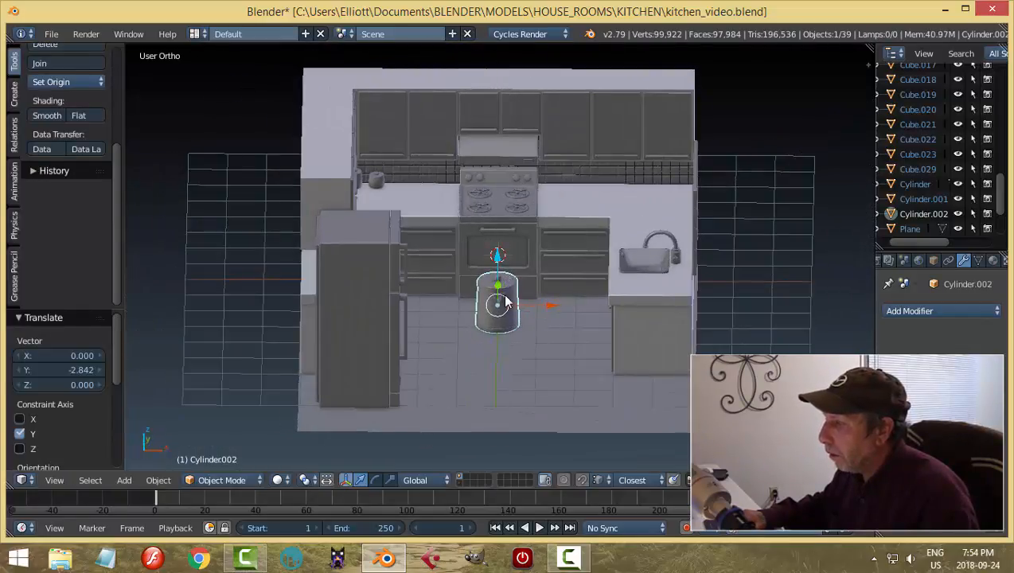
left_click_drag(548, 308, 584, 311)
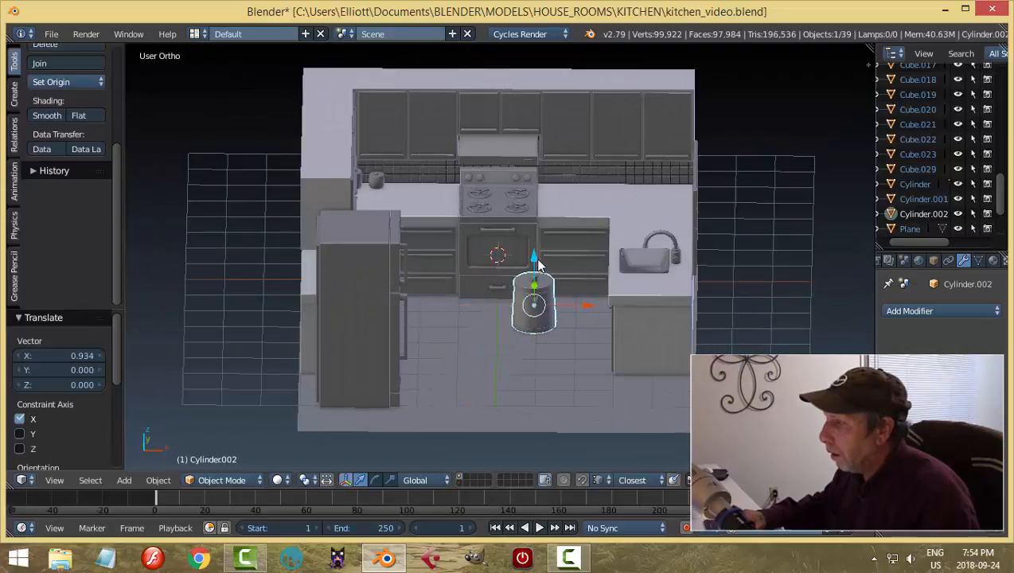
- Raise the coffee pot about 2.93 along Z, push it back along Y beside the stove, and lower it about 0.65
left_click_drag(537, 264, 549, 176)
middle_click_drag(586, 196, 512, 221)
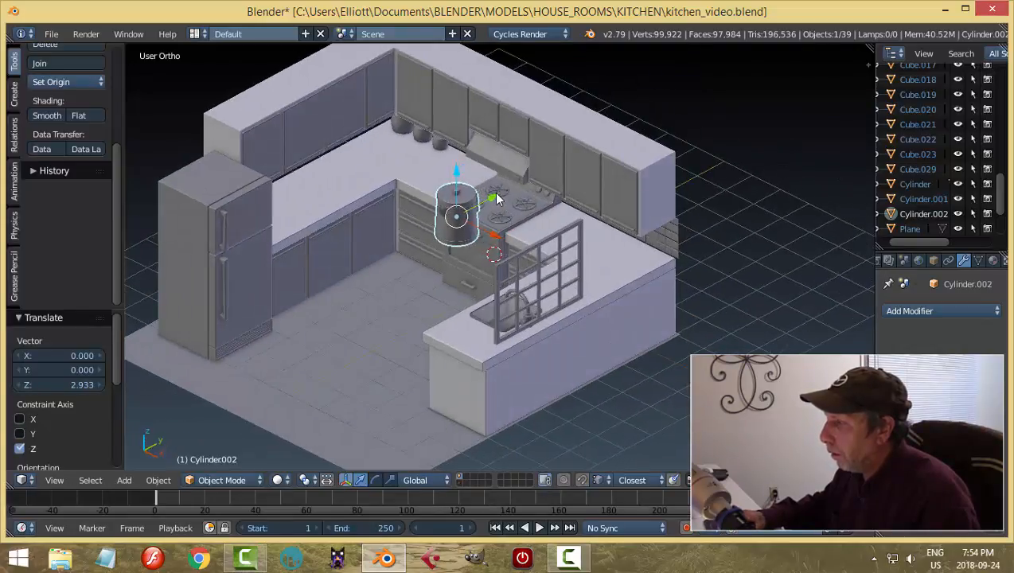
left_click_drag(497, 199, 540, 163)
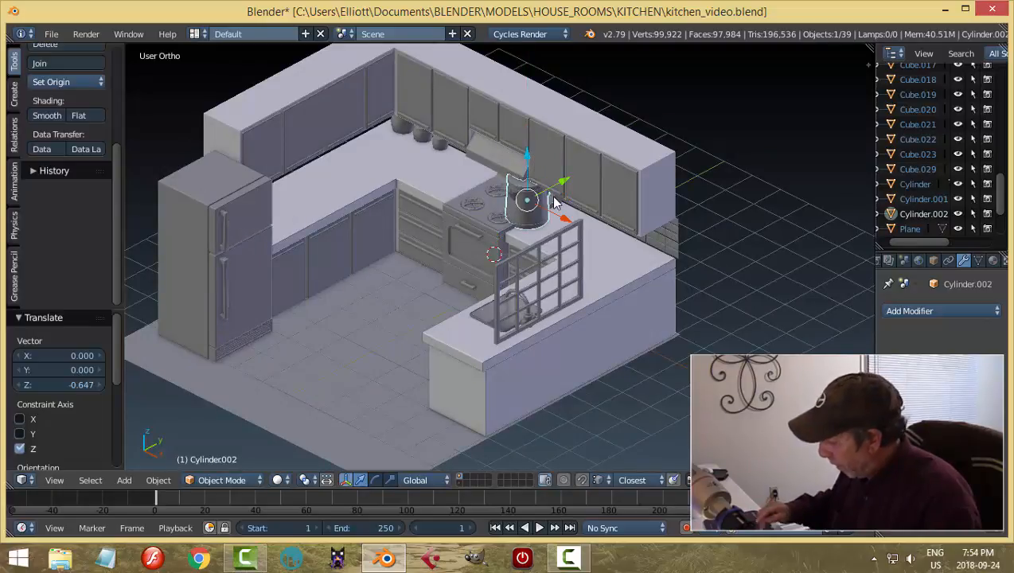
- Frame the coffee pot and scale it uniformly to about 0.453
key("KP_Decimal")
key("s")
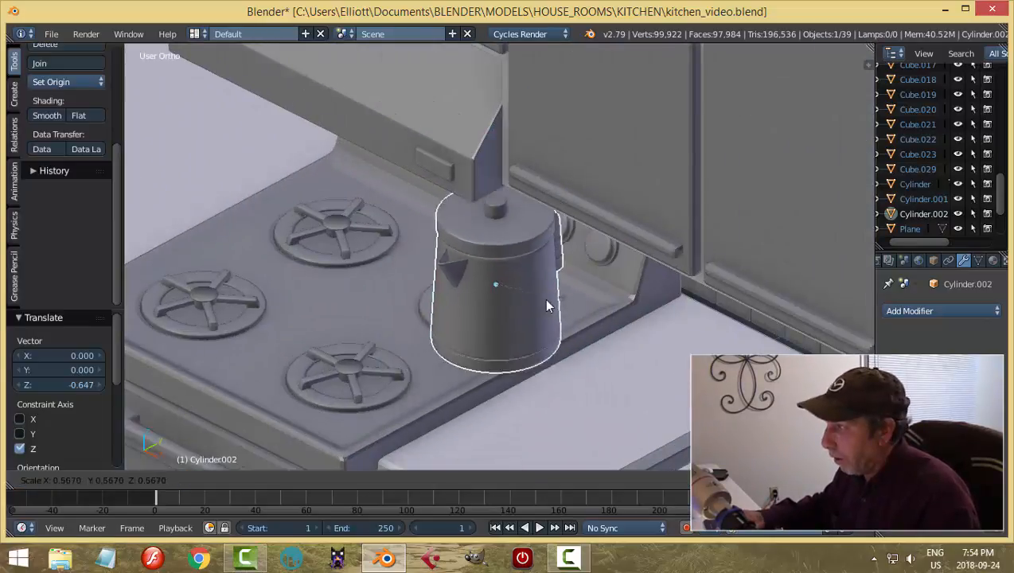
left_click(548, 300)
- Move the coffee pot along X by about -1.343 and then -1.181, past the stove to the counter on the canisters' side
mouse_move(542, 309)
middle_mouse_down()
mouse_move(568, 296)
mouse_move(551, 300)
middle_mouse_up()
key("g")
key("x")
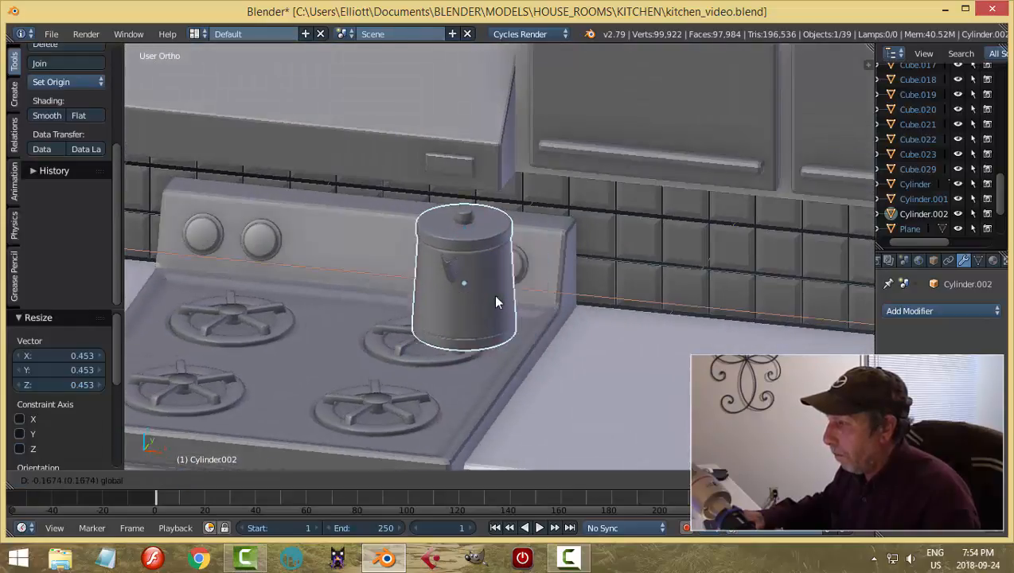
left_click_drag(277, 282, 277, 282)
scroll(310, 271, "down", 3)
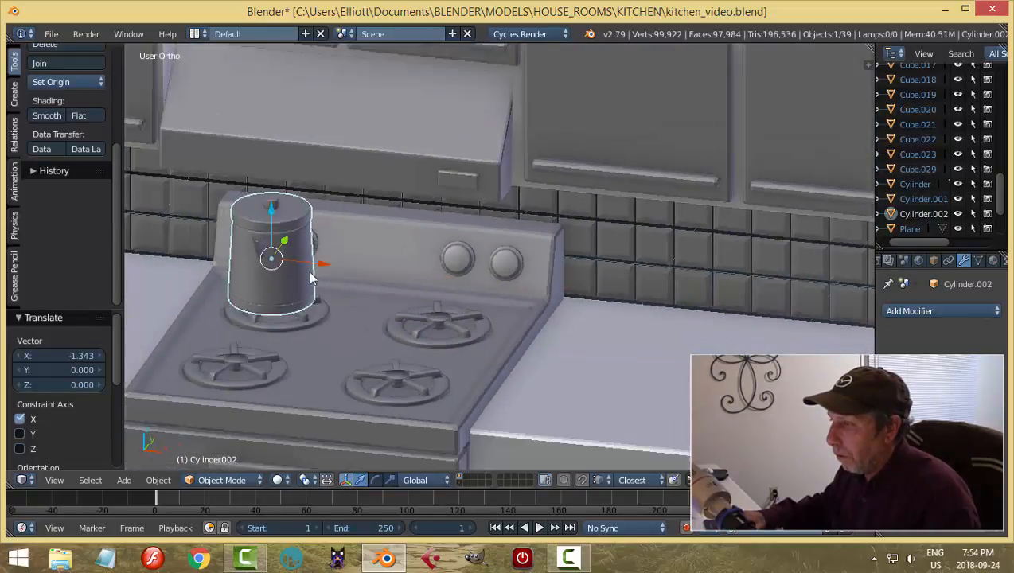
middle_click_drag(397, 296, 586, 273)
scroll(367, 293, "down", 1)
left_click_drag(577, 272, 501, 270)
- Lower the coffee pot onto the countertop and shift it along X slightly away from the stove
middle_click_drag(501, 270, 486, 281)
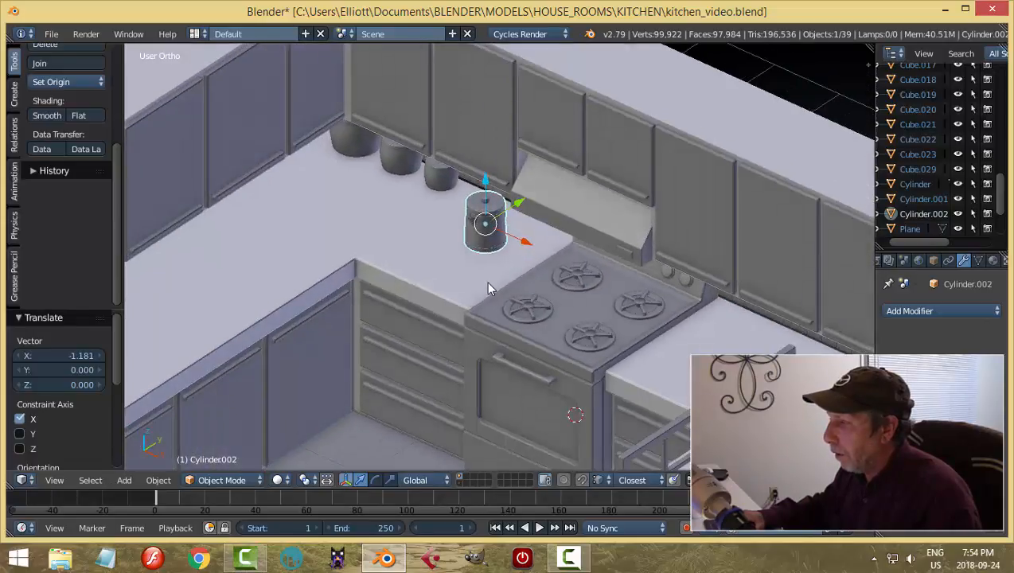
left_click_drag(489, 185, 489, 207)
key("a")
mouse_move(571, 273)
middle_mouse_down()
mouse_move(587, 254)
mouse_move(571, 264)
middle_mouse_up()
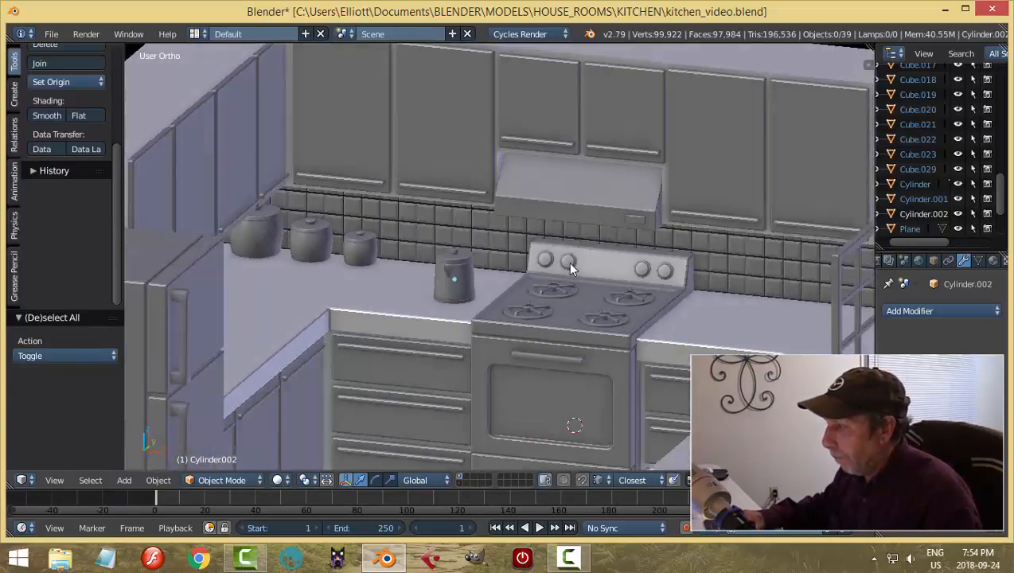
scroll(486, 285, "down", 2)
scroll(514, 295, "up", 3)
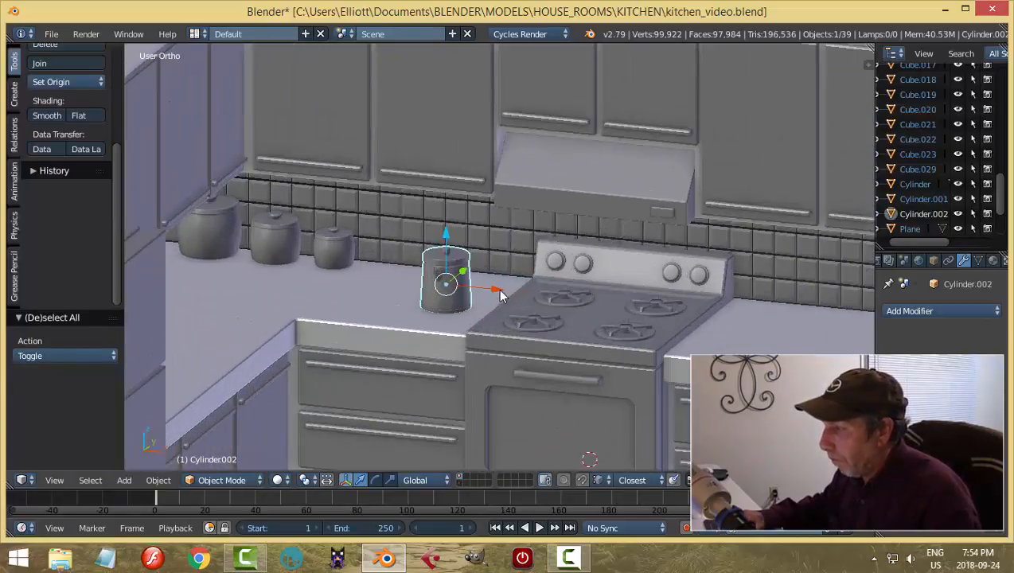
left_click_drag(498, 288, 478, 291)
- Rotate the coffee pot around the Z axis to turn its spout on the counter
middle_click_drag(477, 292, 488, 270)
key("a")
right_click(485, 268)
key("r")
key("z")
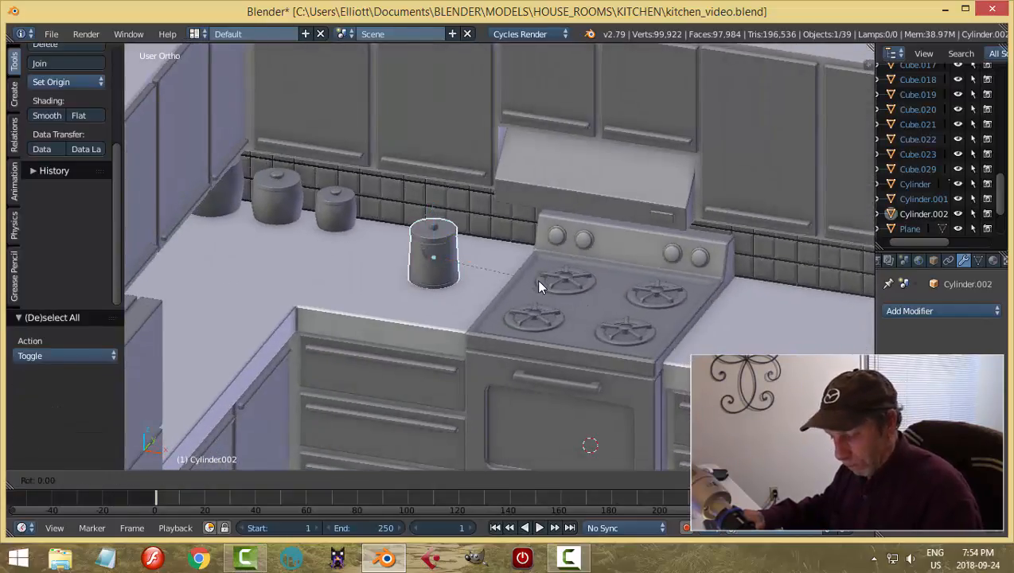
left_click(491, 303)
key("a")
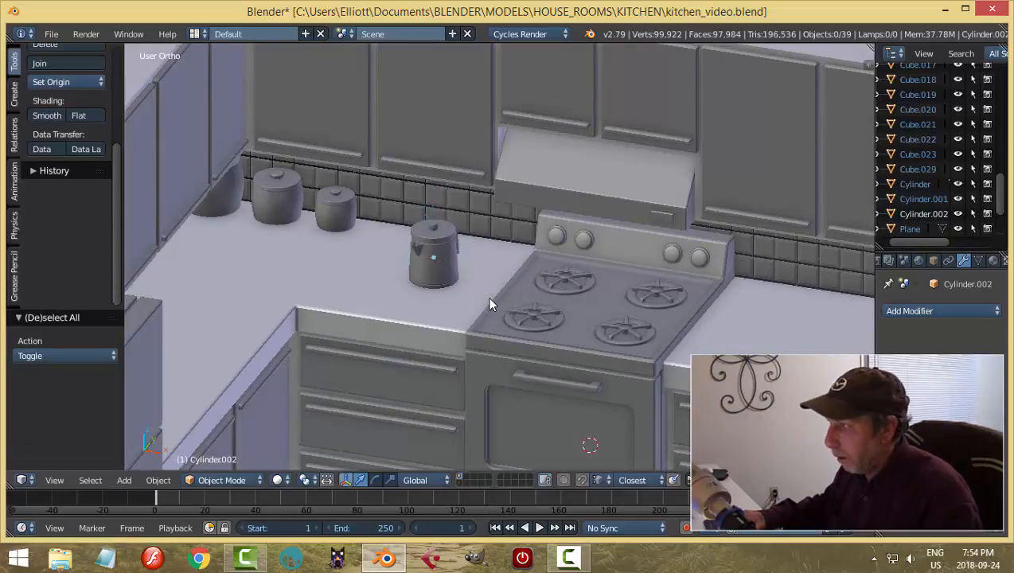
- Unhide the kitchen's hidden walls and deselect everything
scroll(502, 302, "down", 3)
mouse_move(516, 307)
middle_mouse_down()
mouse_move(545, 312)
mouse_move(523, 294)
middle_mouse_up()
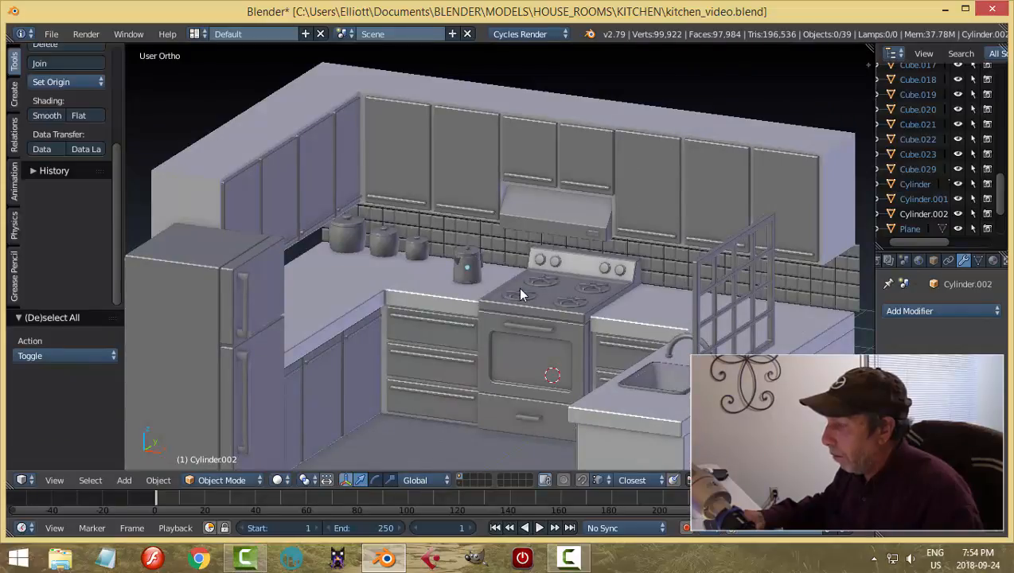
key("alt+h")
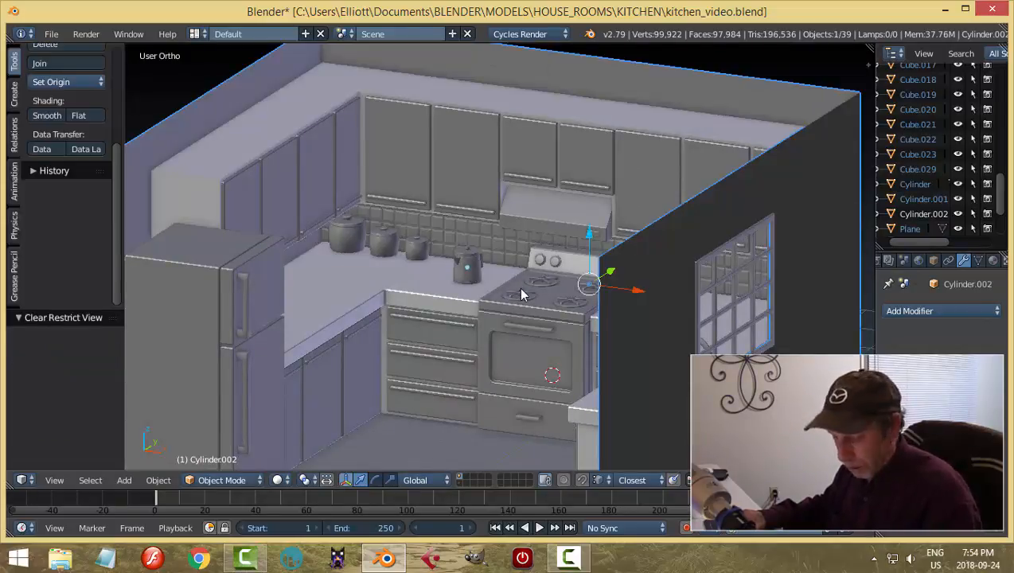
key("a")
scroll(521, 291, "up", 2)
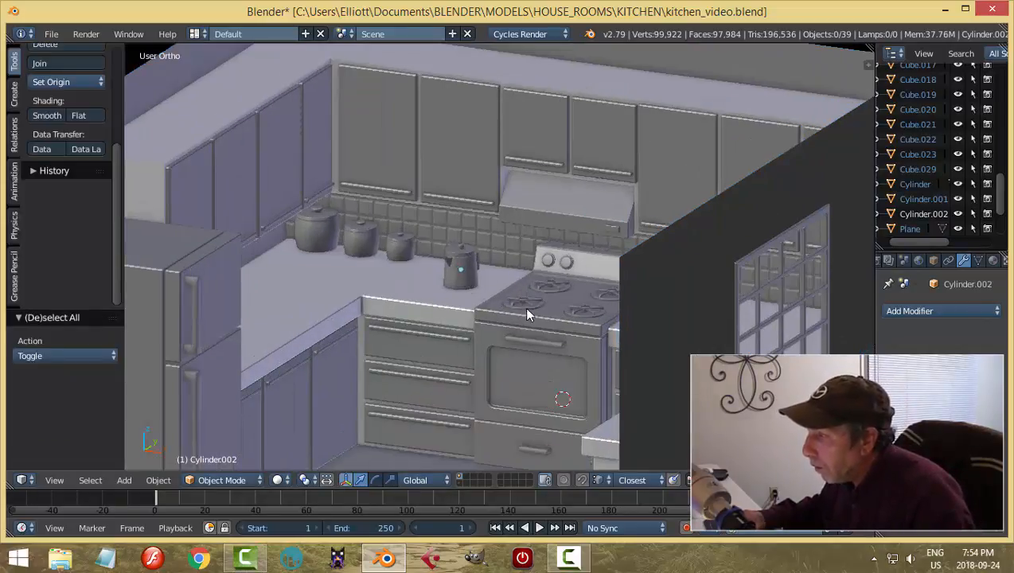
scroll(527, 309, "up", 2)
mouse_move(559, 302)
middle_mouse_down()
mouse_move(589, 310)
mouse_move(558, 307)
mouse_move(567, 304)
middle_mouse_up()
- In the camera view, rotate the coffee pot further around Z and save the file
key("KP_0")
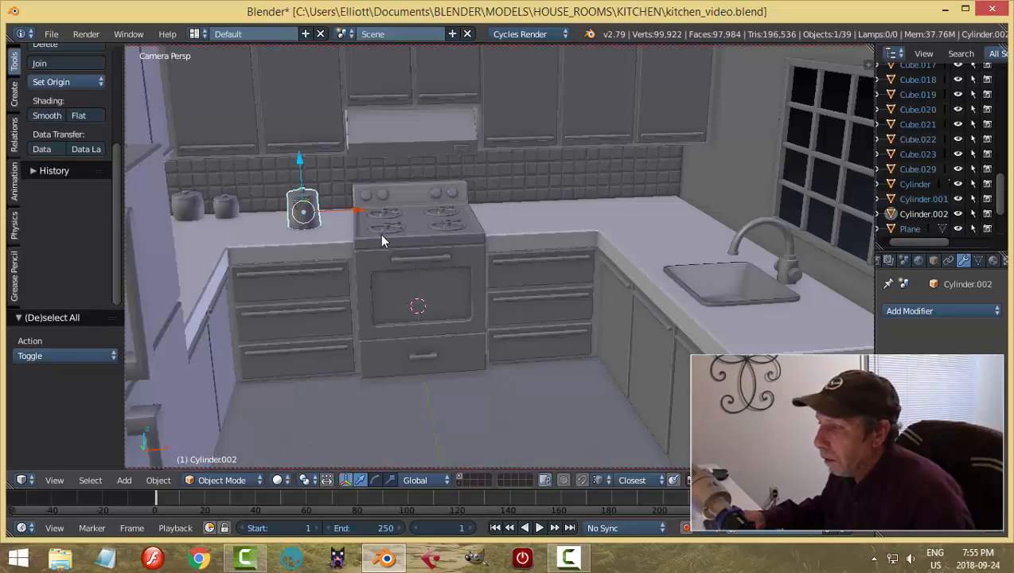
key("r")
key("z")
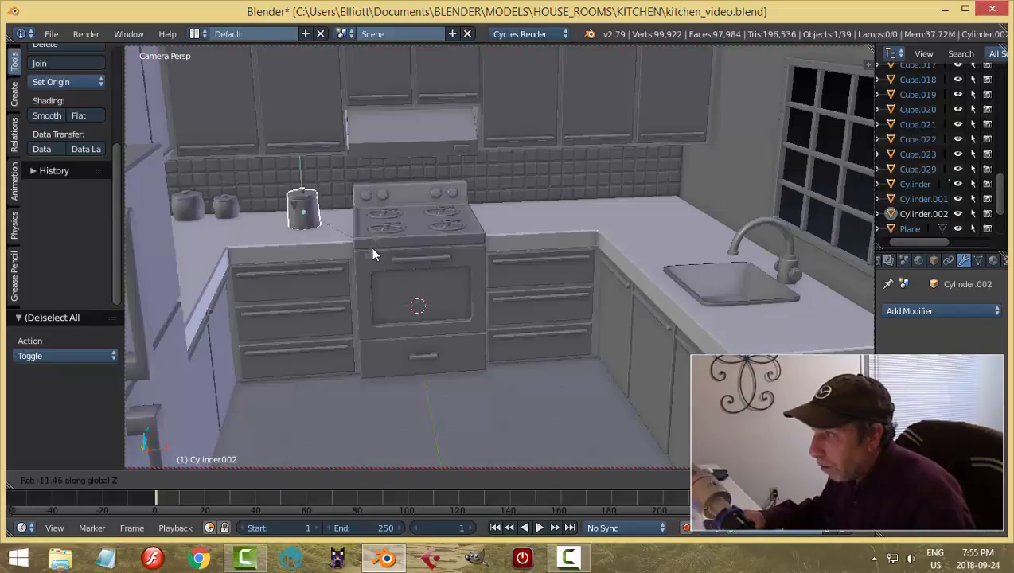
left_click(353, 251)
key("a")
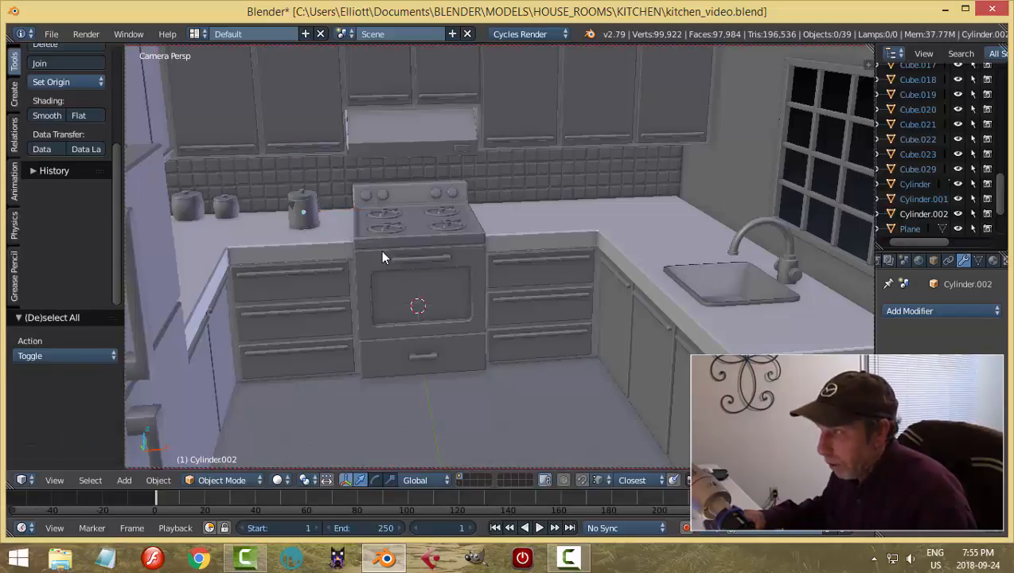
key("ctrl+s")
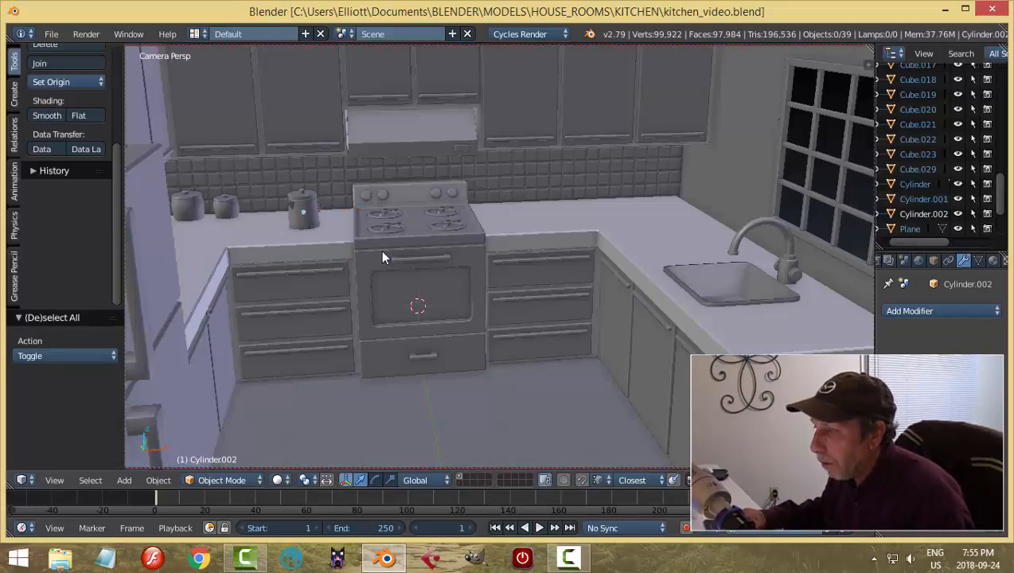